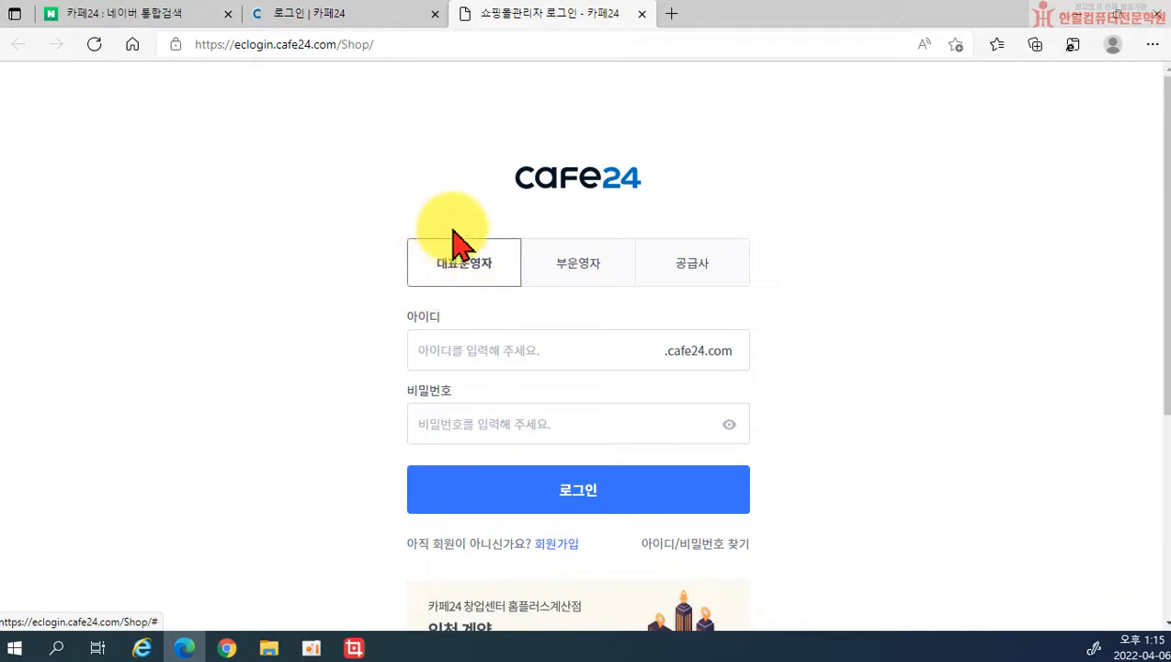
Step: Enter the shop ID on the 대표운영자 login tab, fixing typing mistakes
left_click(457, 349)
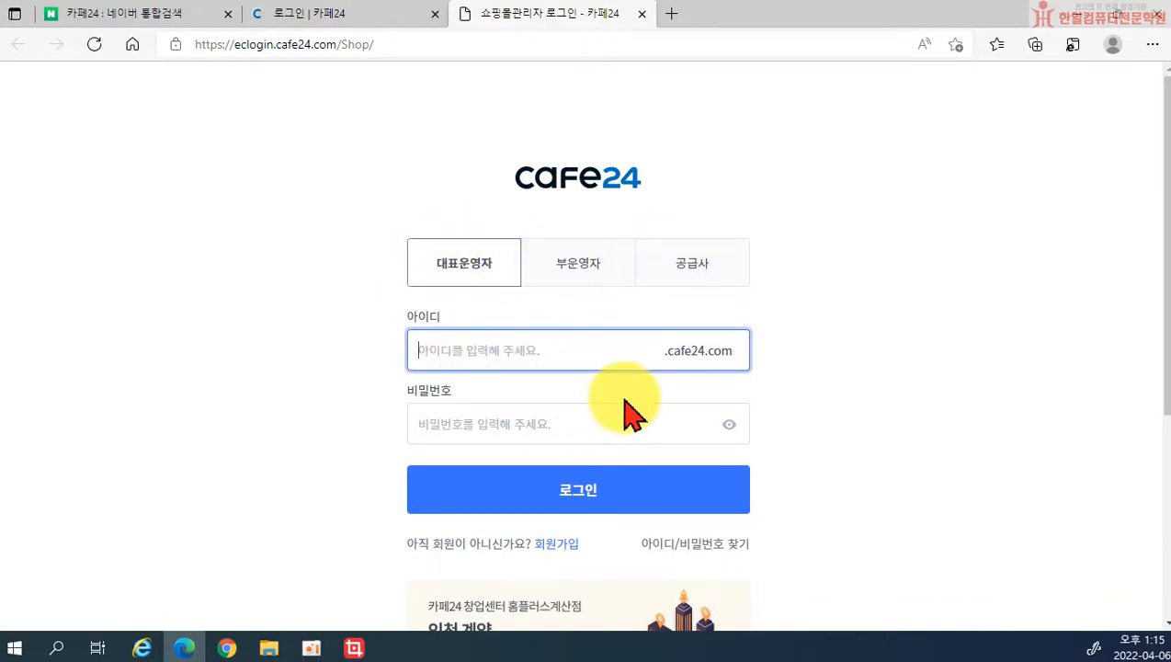
type("ㄷ")
key("BackSpace")
type("elrisshop")
key("Tab")
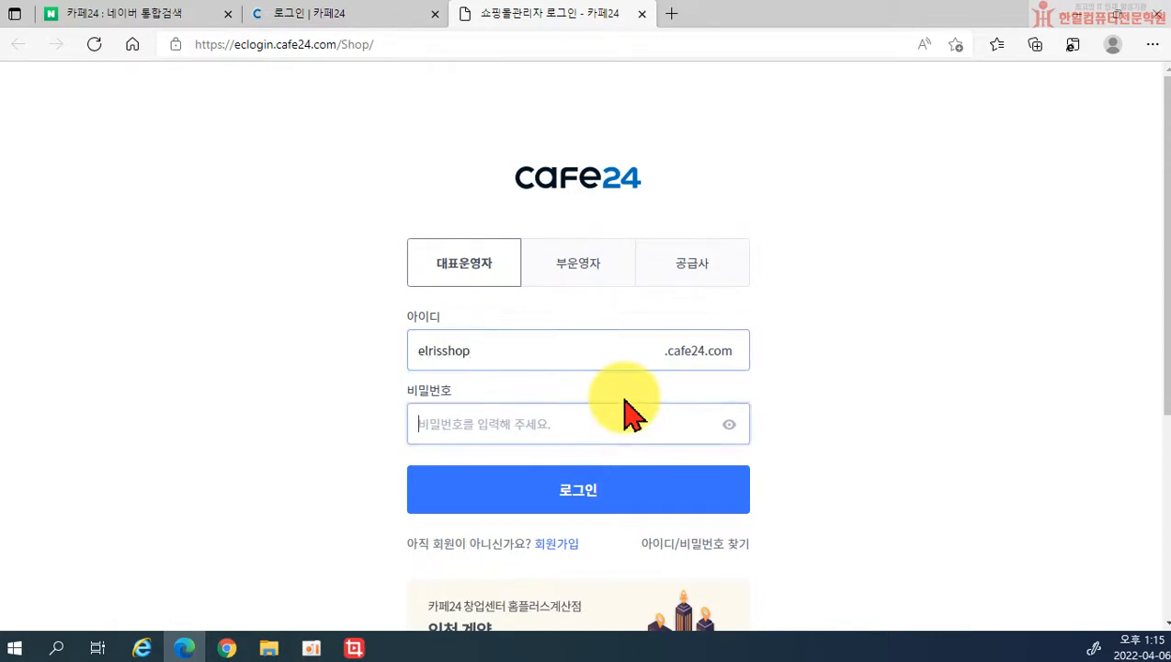
key("shift+Tab")
key("Right")
key("BackSpace")
key("BackSpace")
type("t")
type("ot")
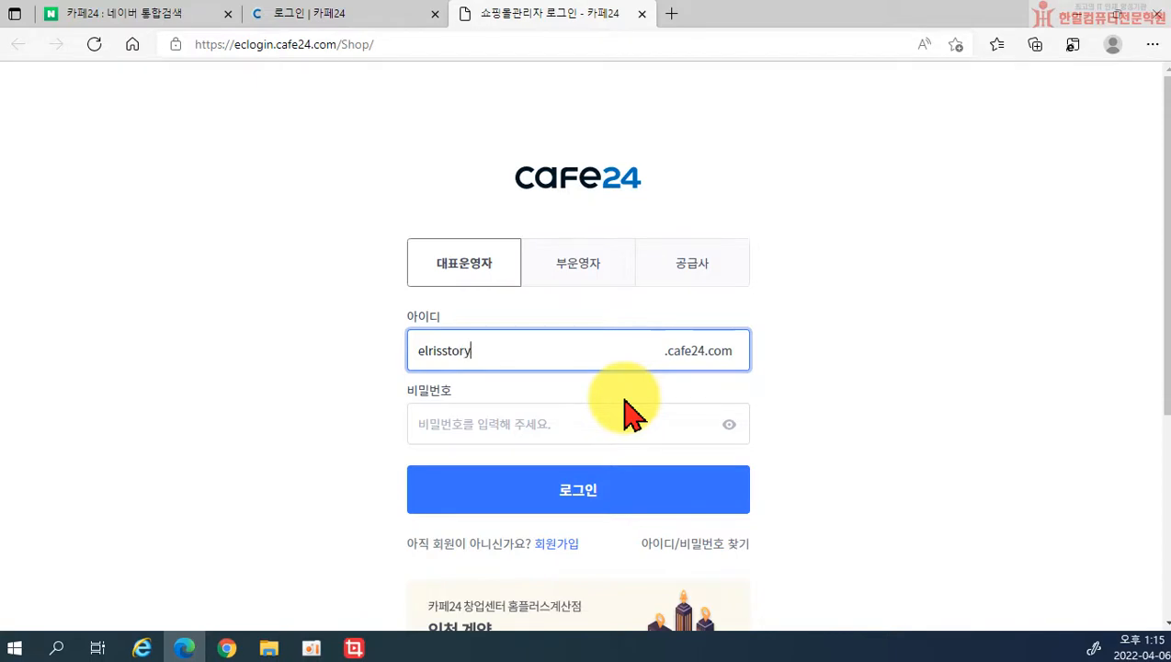
Step: Enter the password, log in, and decline Edge's offer to save the password
left_click(593, 423)
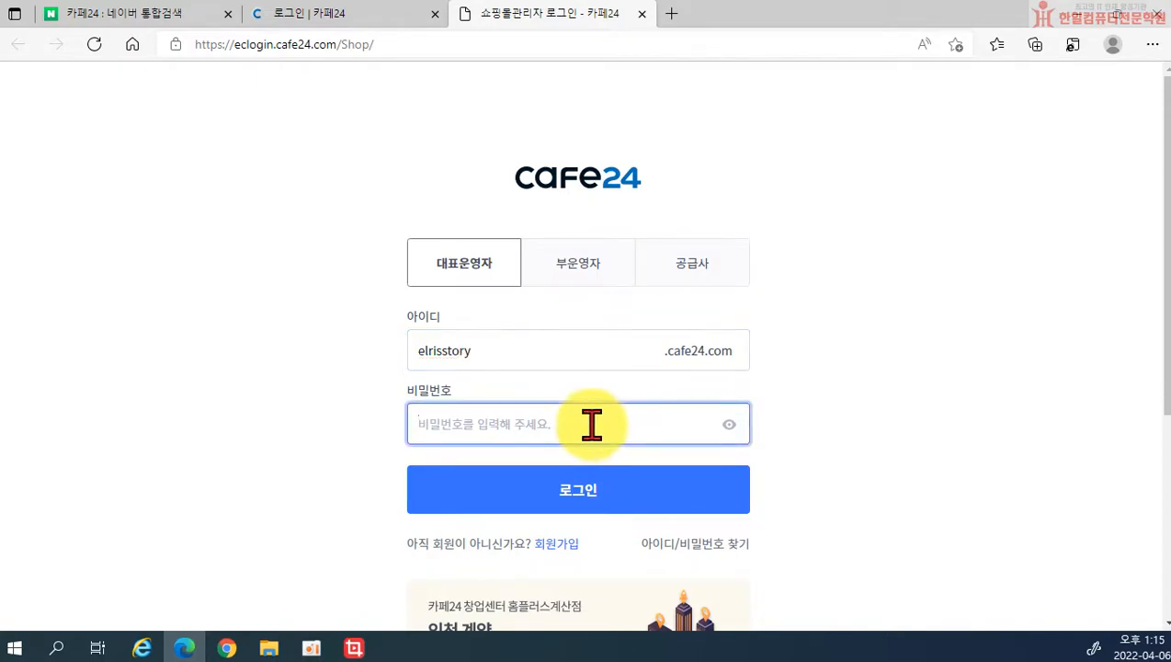
type("••")
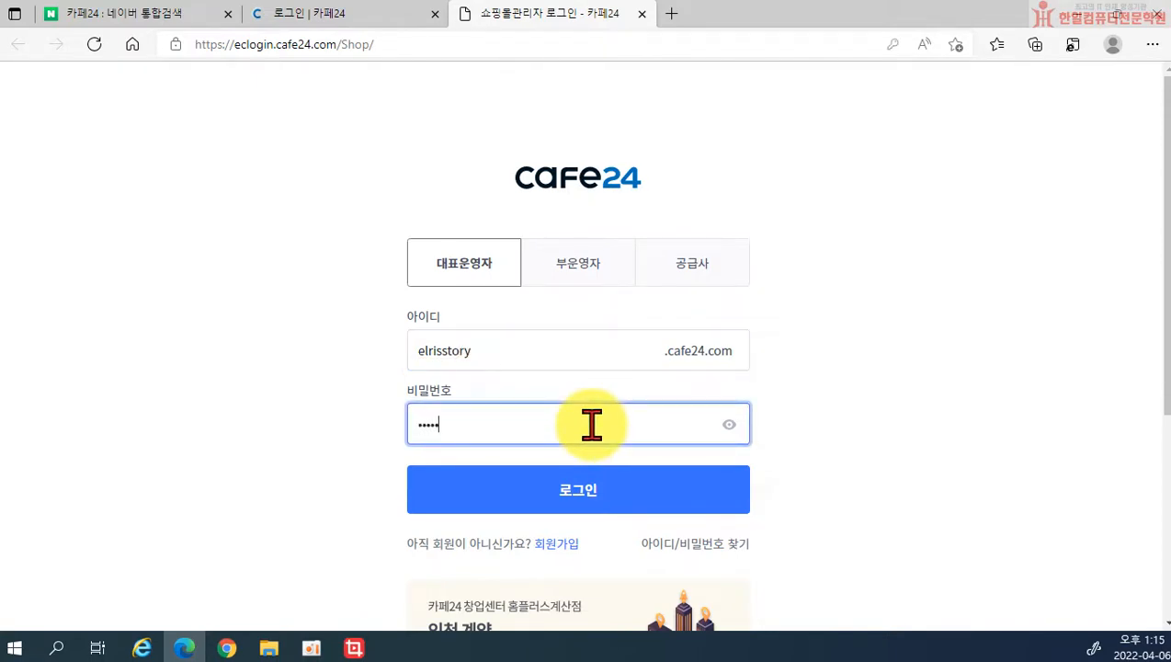
key("Return")
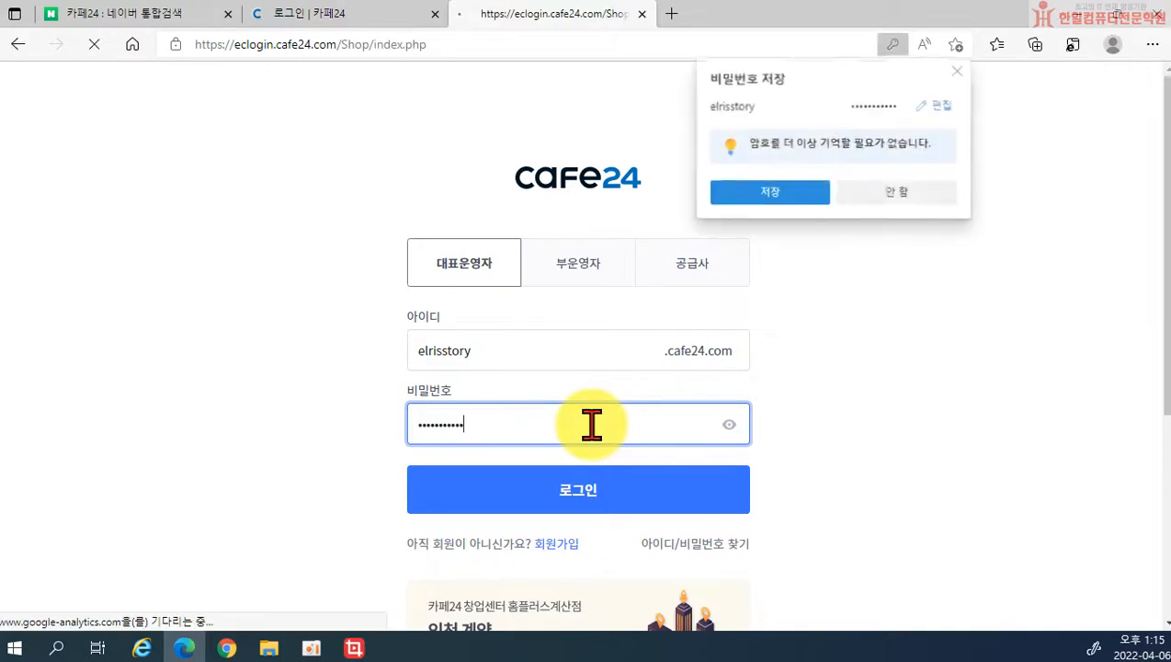
left_click(893, 195)
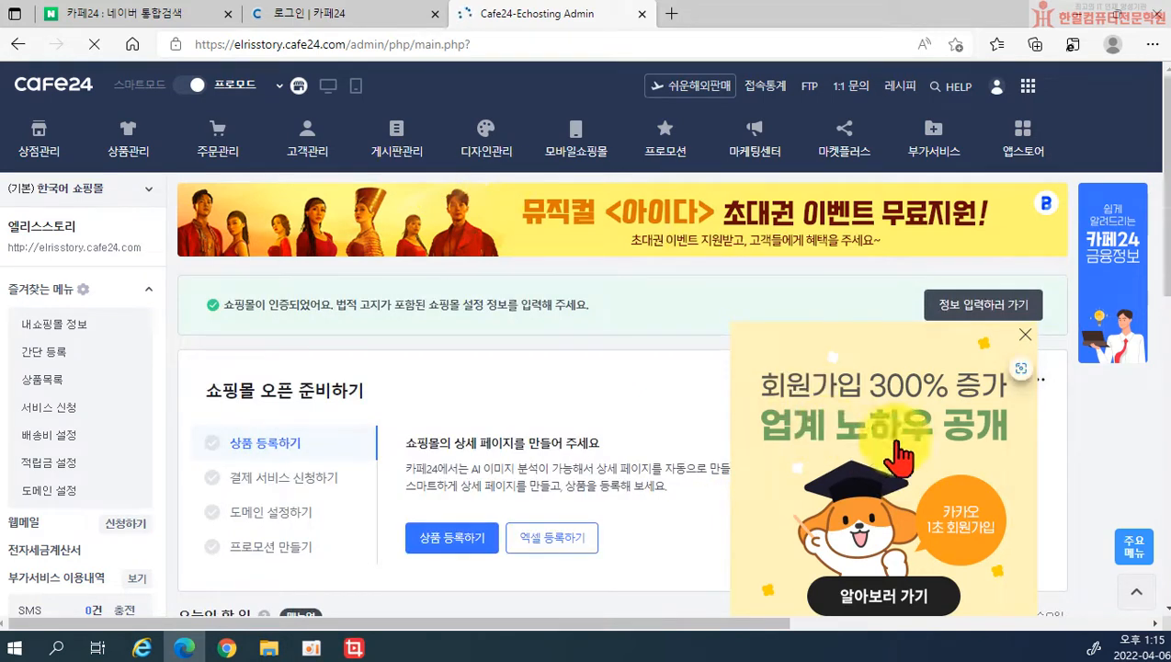
Step: Dismiss the promo popup and open 적립금 설정 under 상점관리 > 운영관리
left_click(1024, 337)
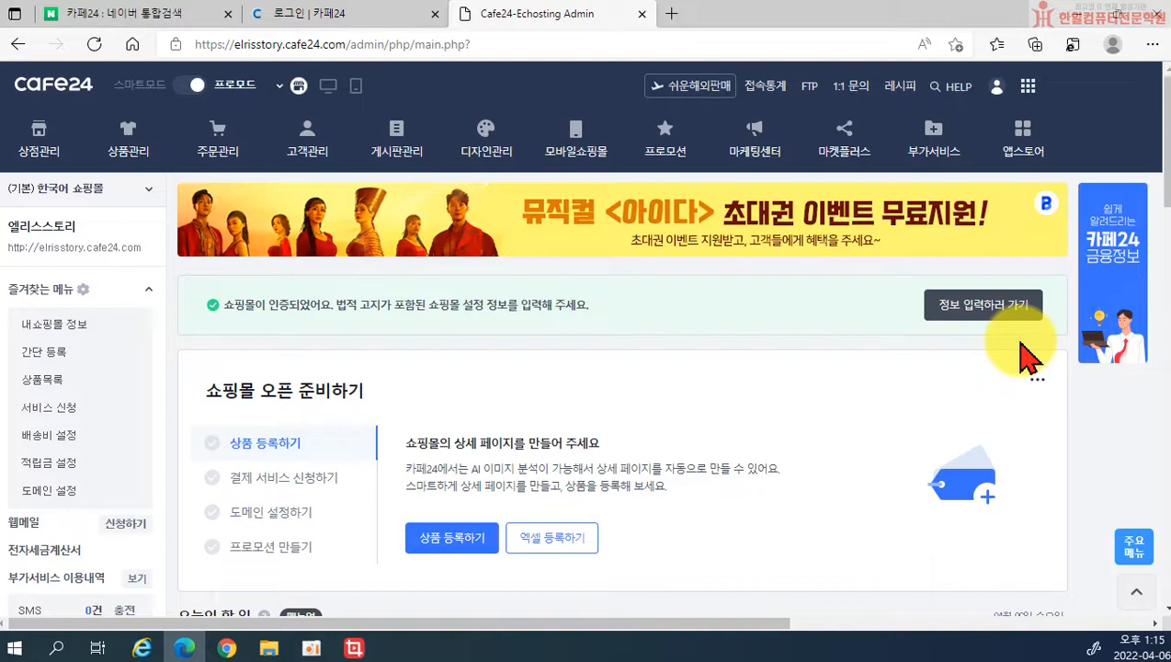
left_click(38, 157)
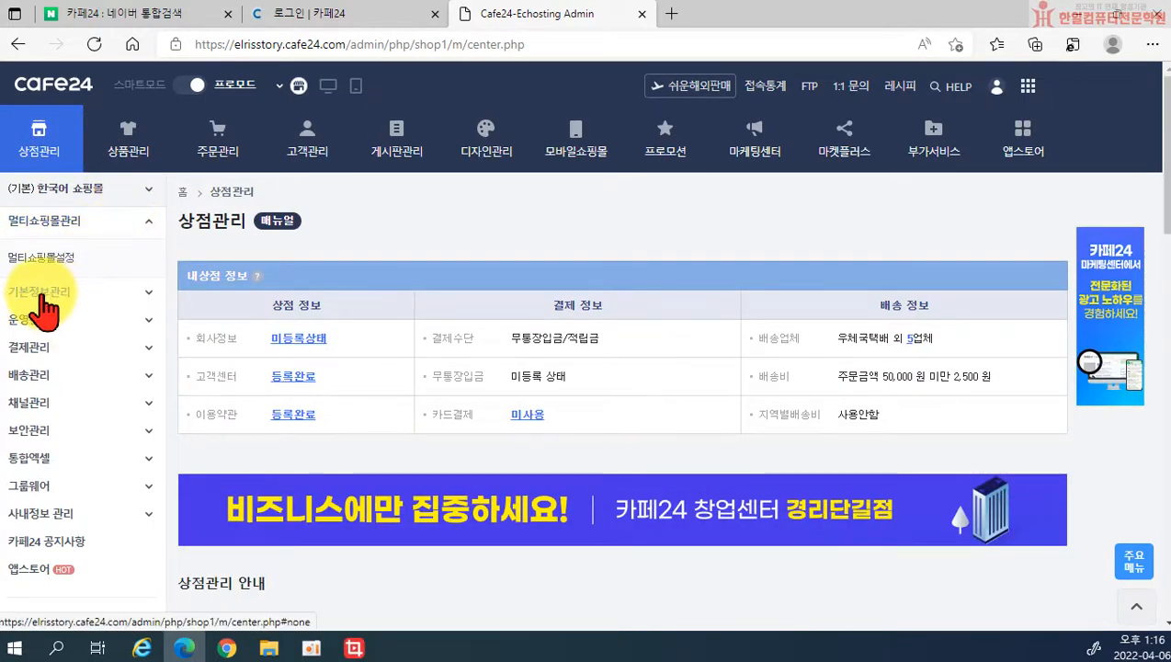
left_click(39, 293)
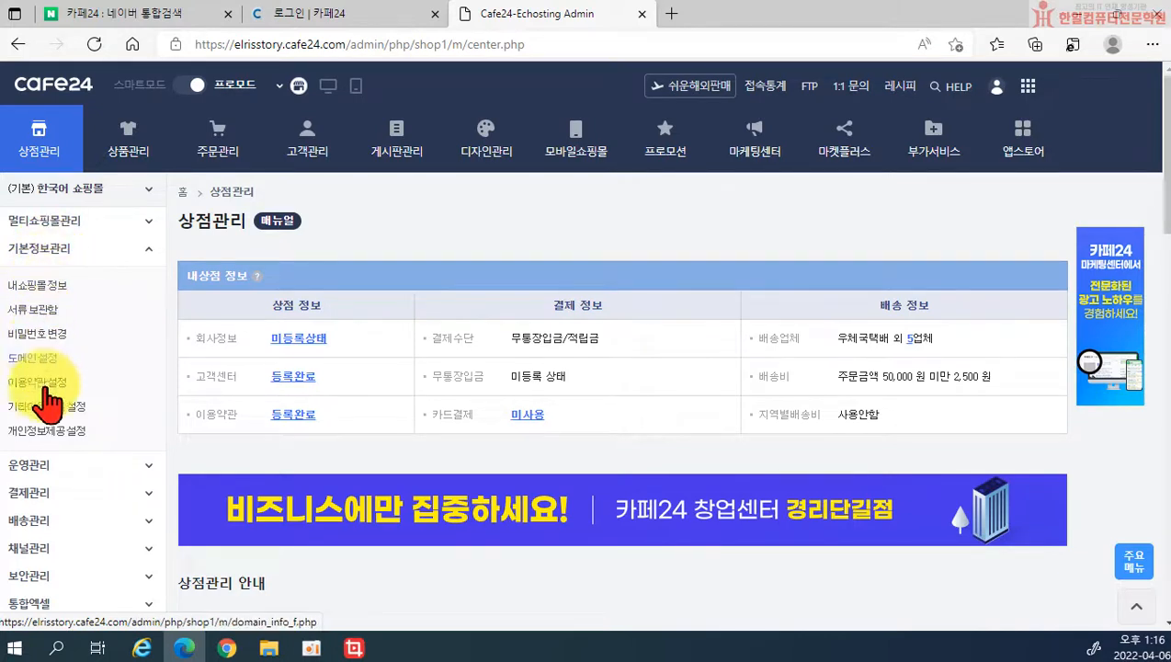
left_click(32, 465)
scroll(133, 386, "down", 2)
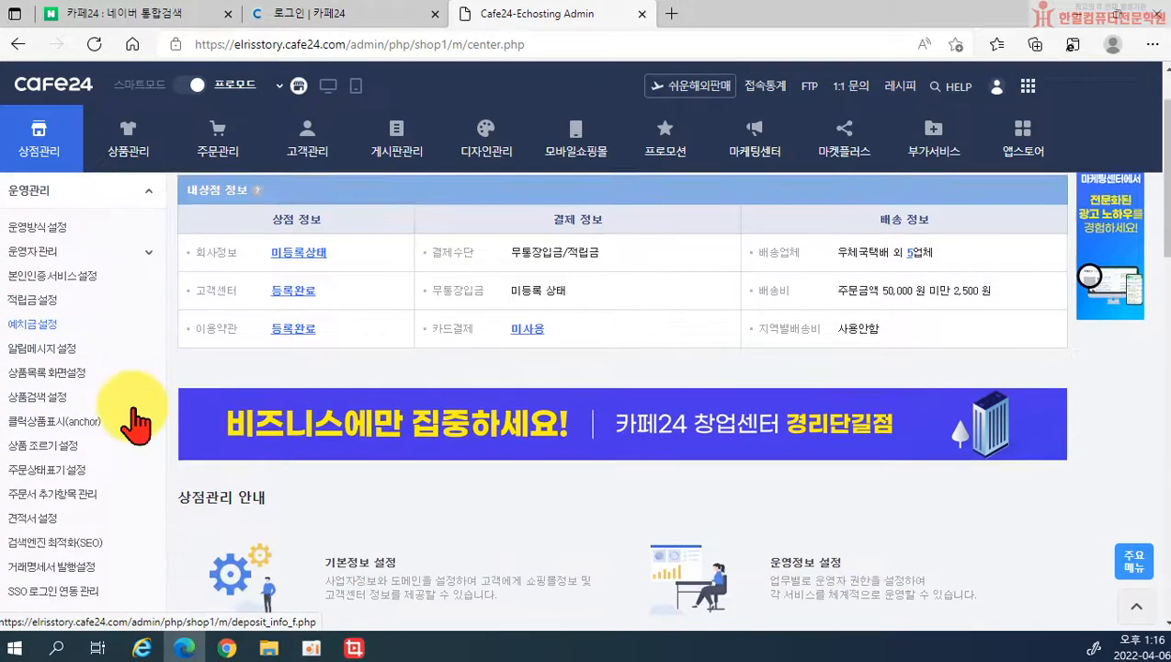
scroll(124, 428, "up", 1)
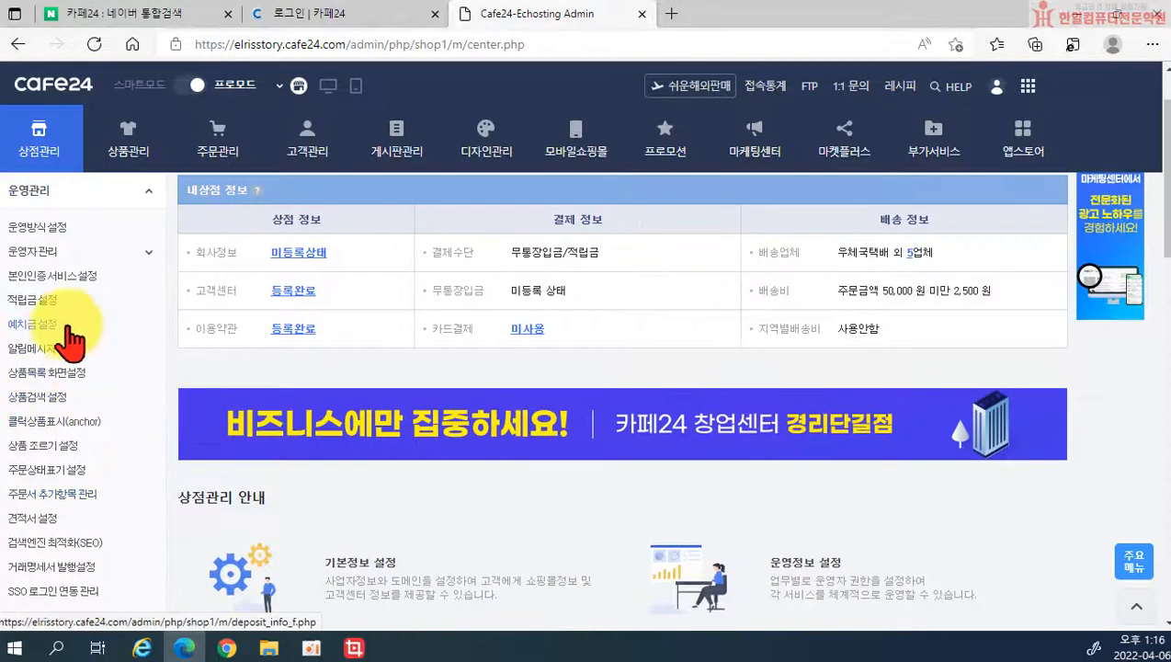
left_click(50, 311)
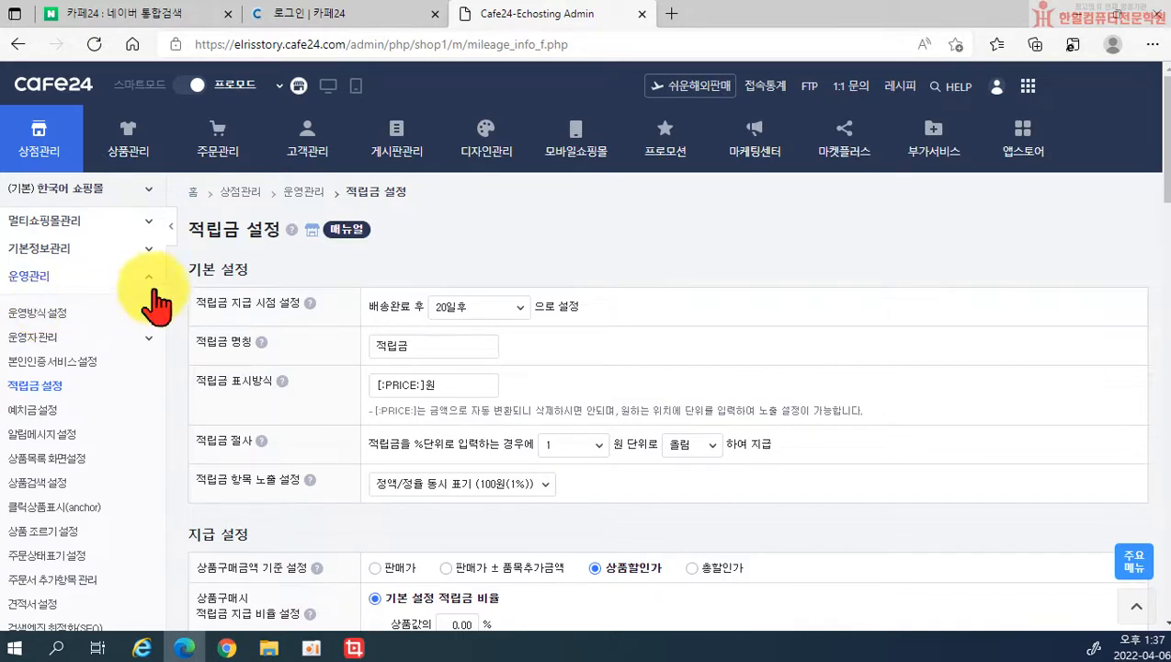
left_click(290, 230)
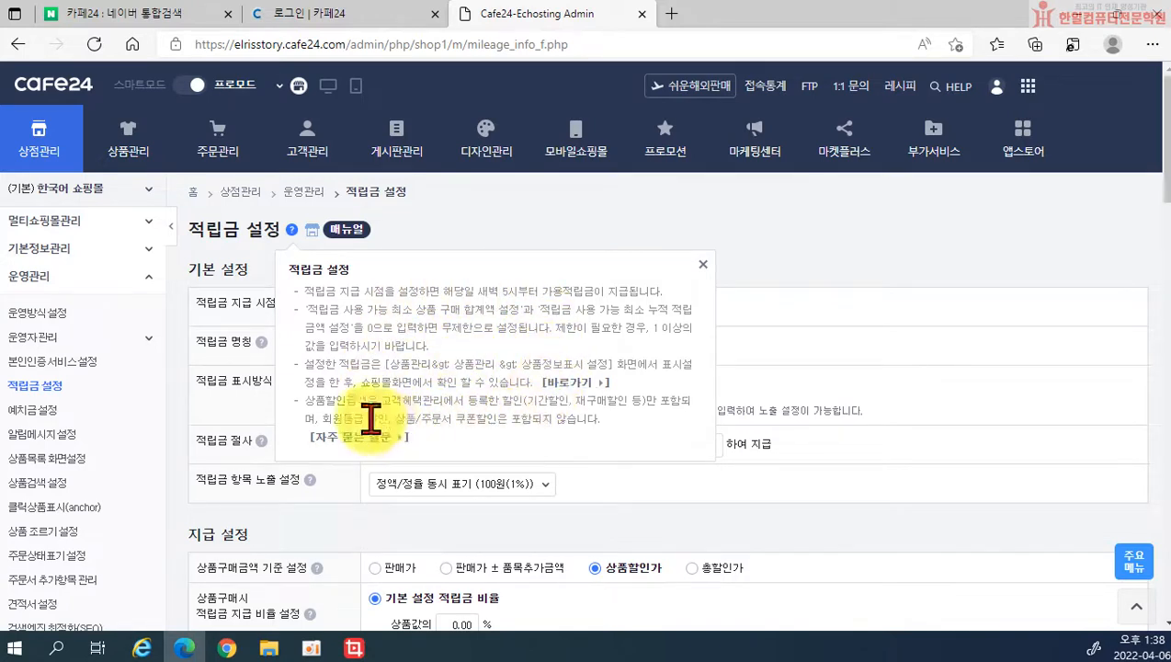
left_click(702, 266)
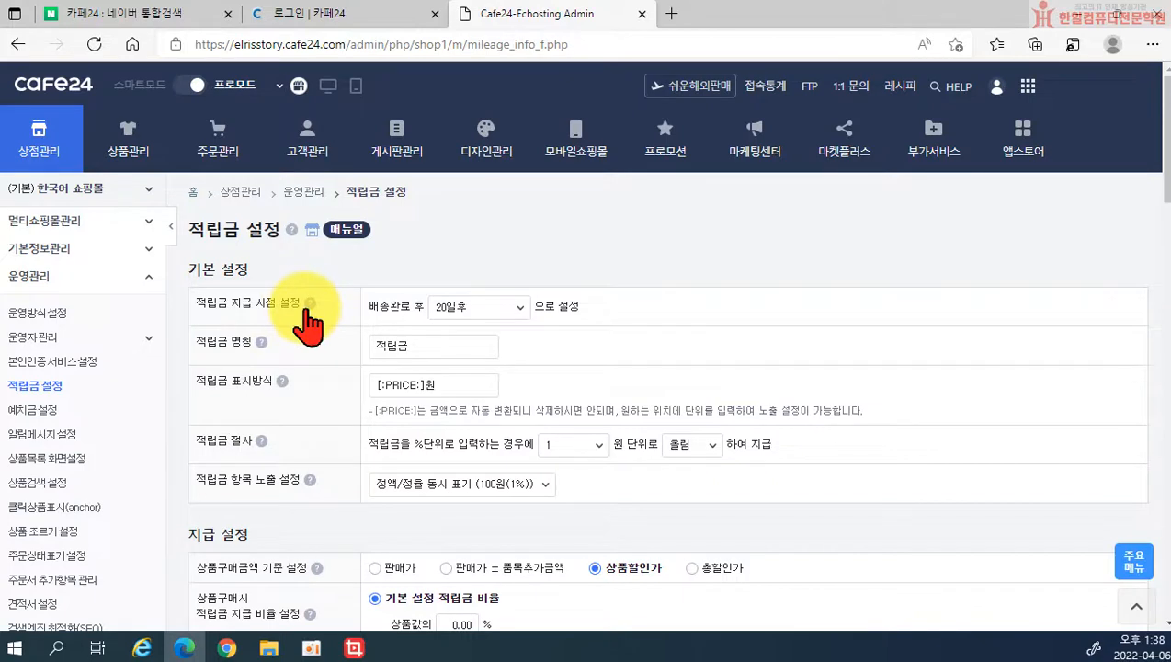
left_click_drag(372, 309, 440, 313)
left_click(454, 313)
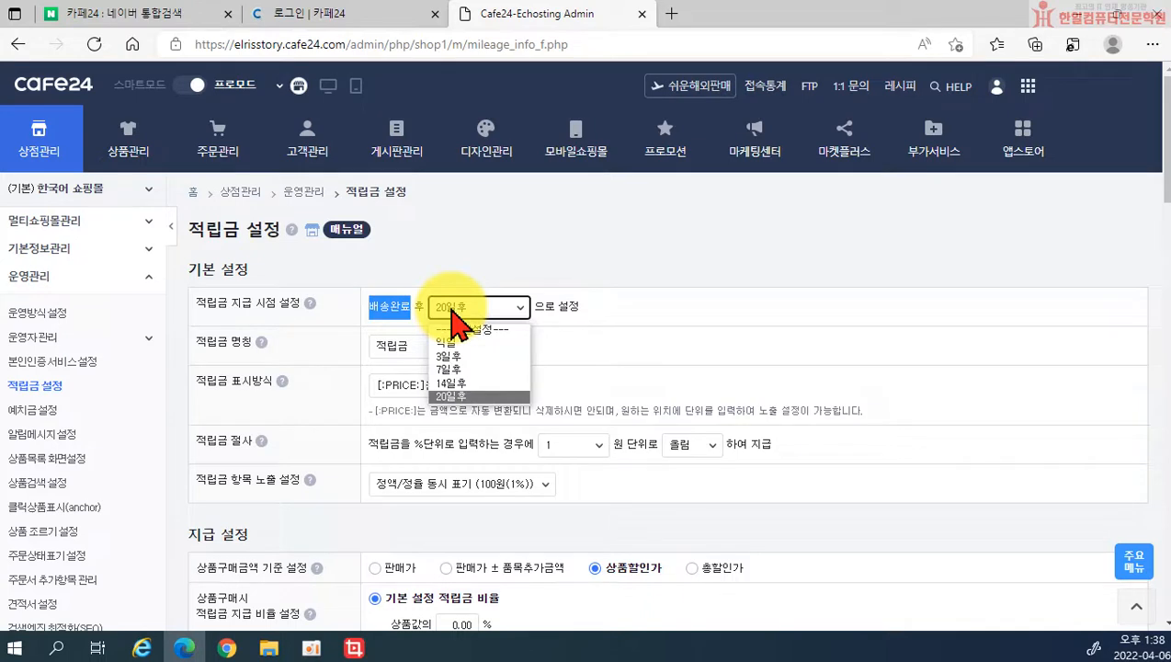
left_click(386, 322)
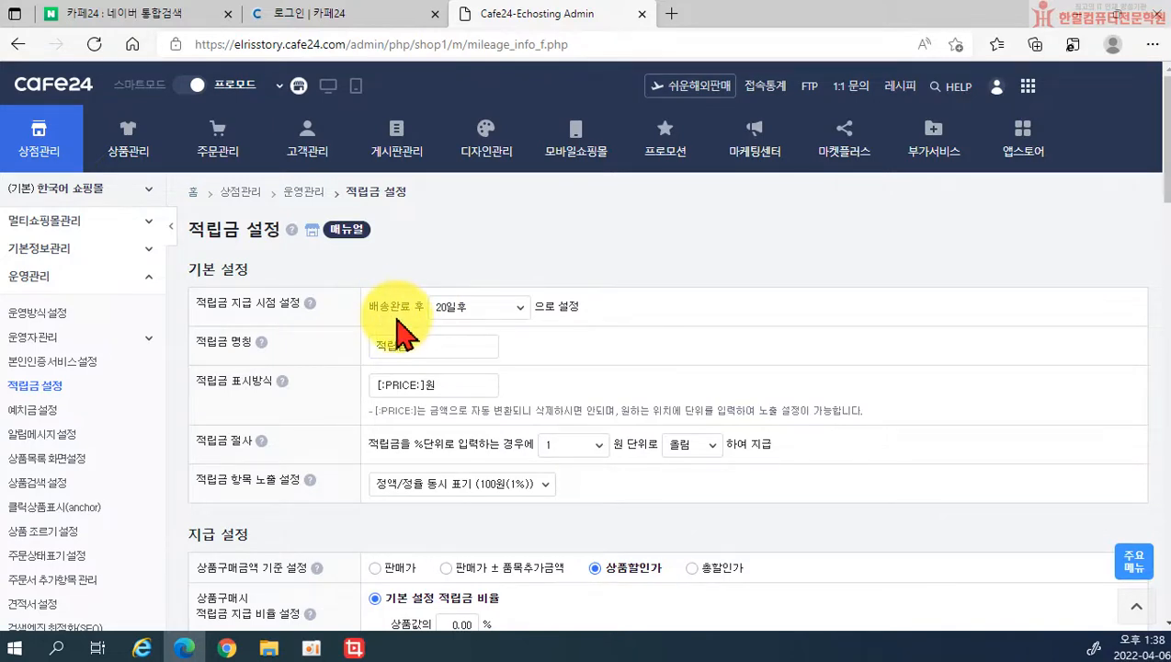
left_click(462, 312)
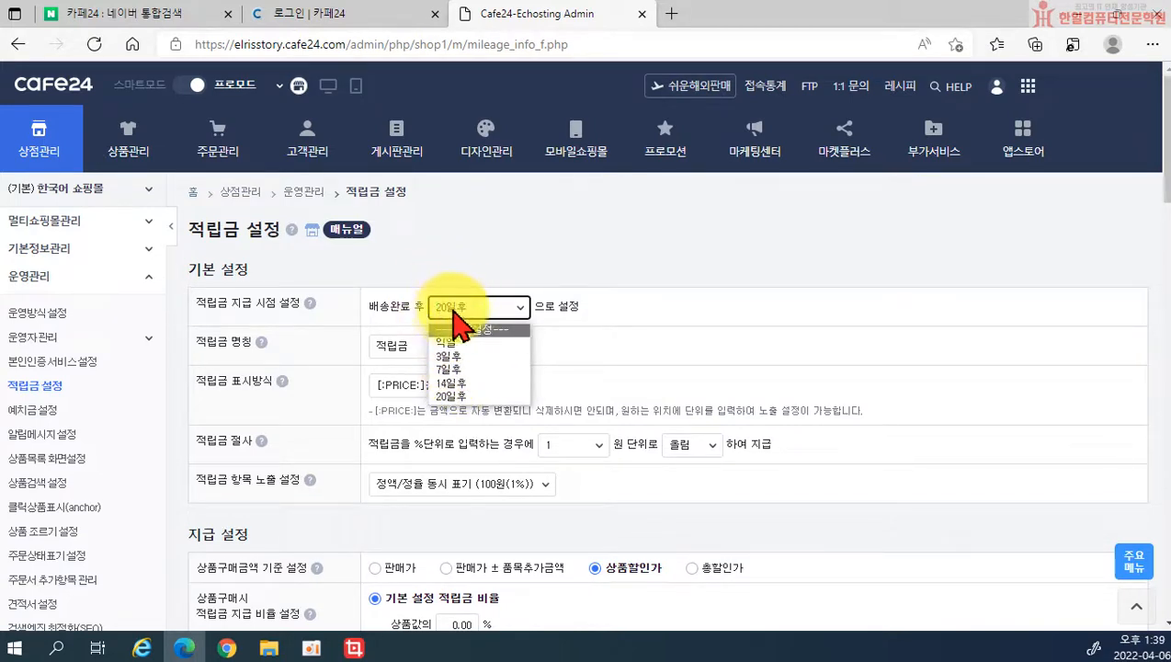
left_click(450, 359)
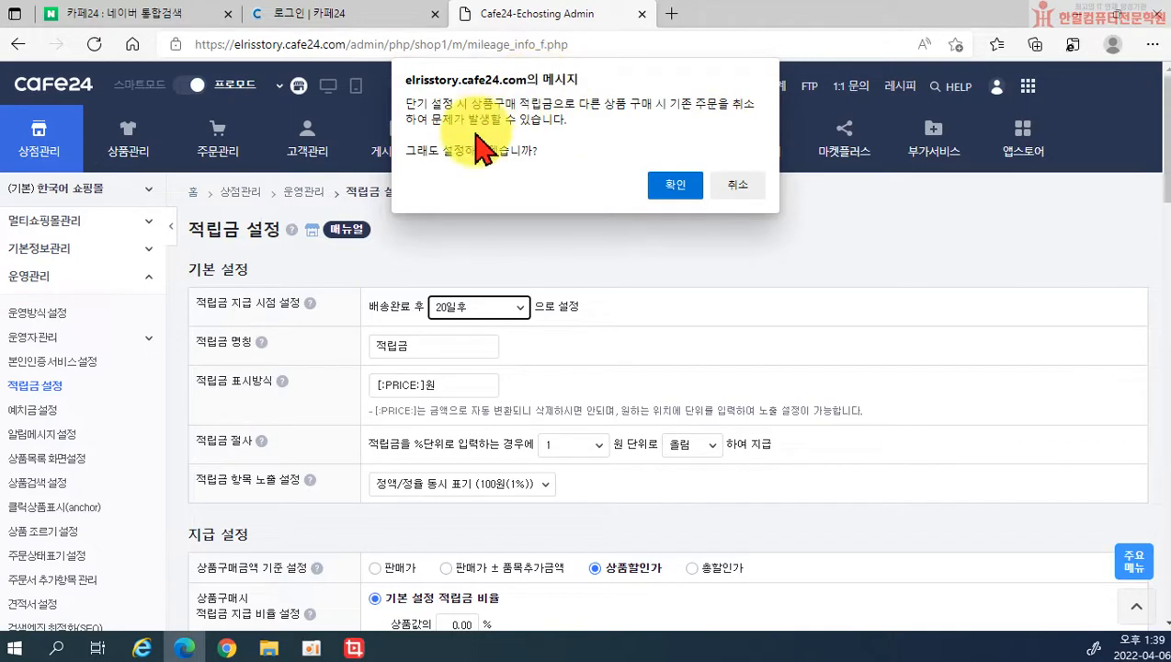
left_click(743, 189)
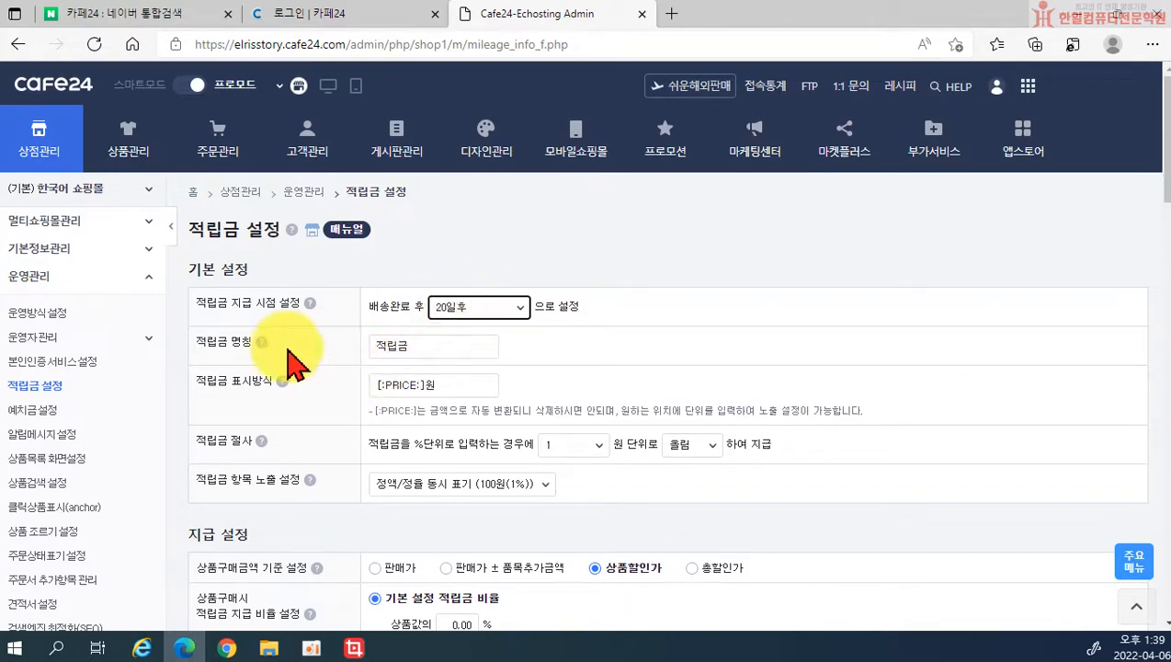
Step: Change 적립금 항목 노출 설정 from the amount/percent format to 정액 (₩) 단일 표기 (100원)
double_click(411, 339)
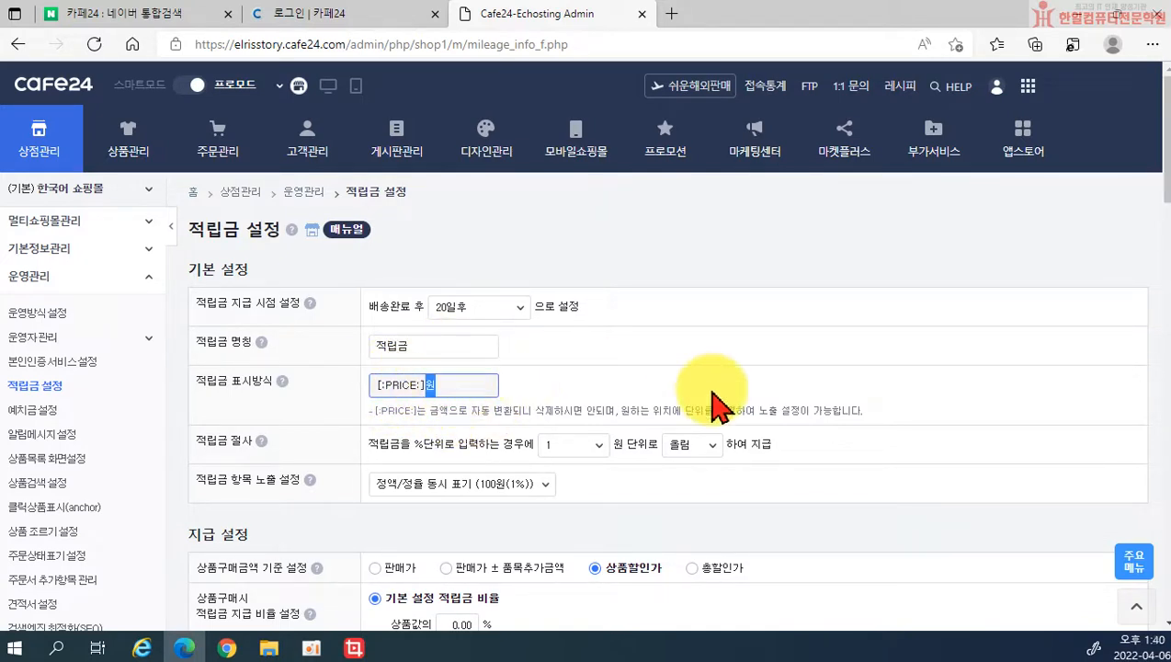
scroll(712, 418, "down", 1)
scroll(388, 401, "down", 1)
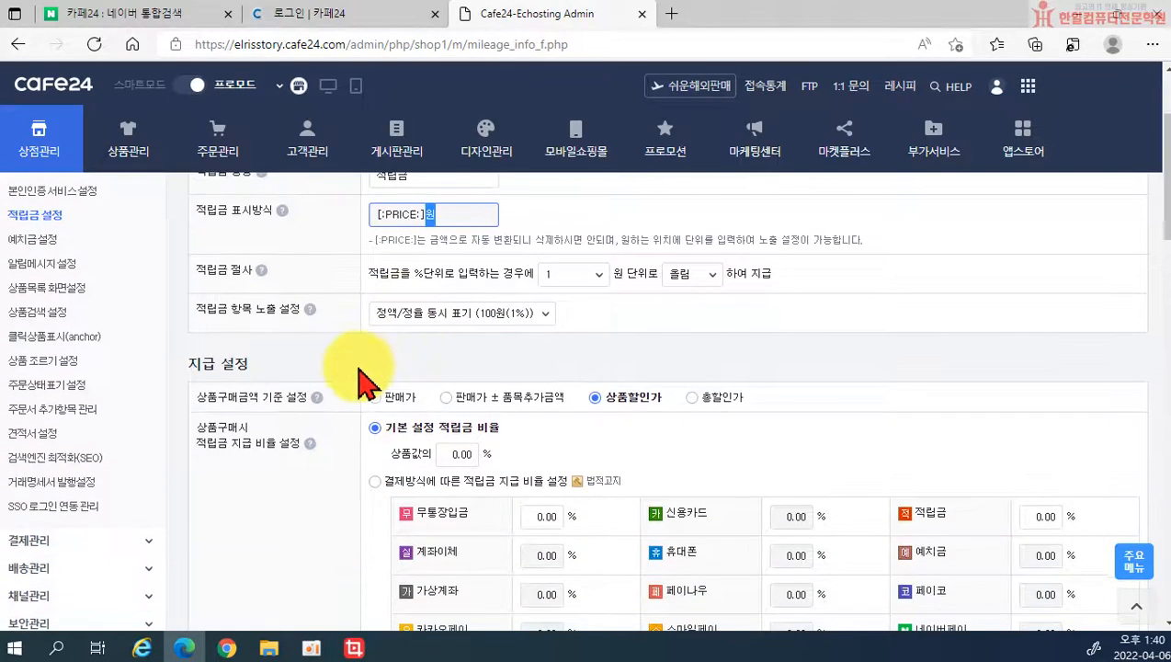
left_click(405, 313)
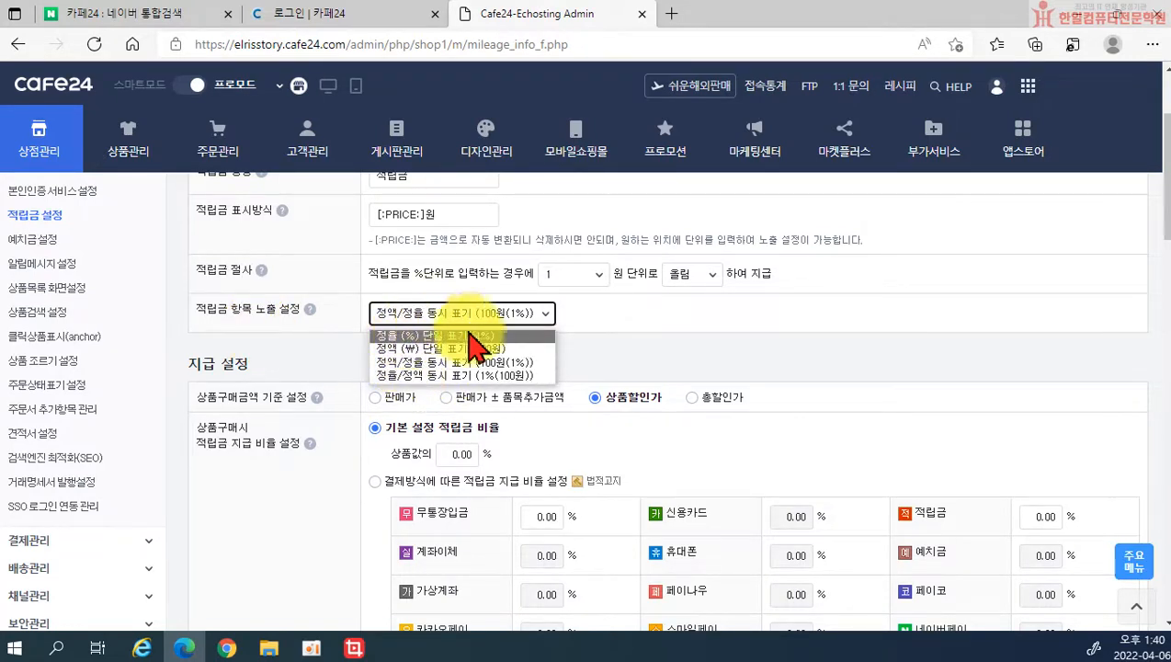
left_click(390, 351)
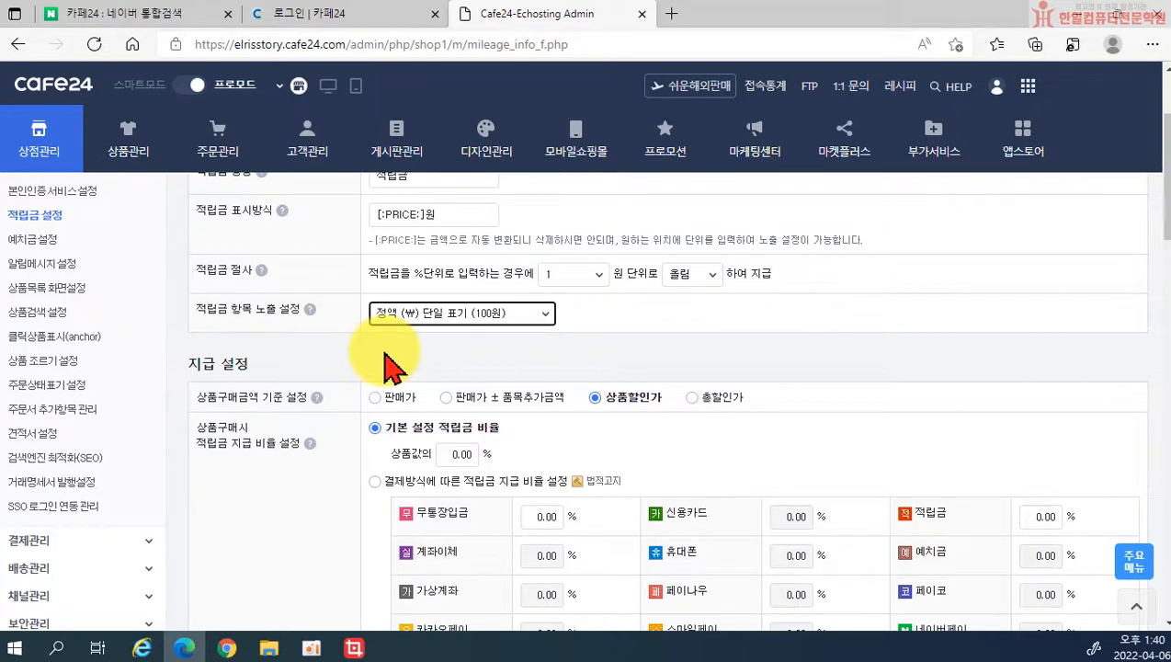
Step: Lower the default reward rate from 1% to 0.1% and select 결제방식에 따른 적립금 지급 비율 설정
scroll(579, 380, "down", 1)
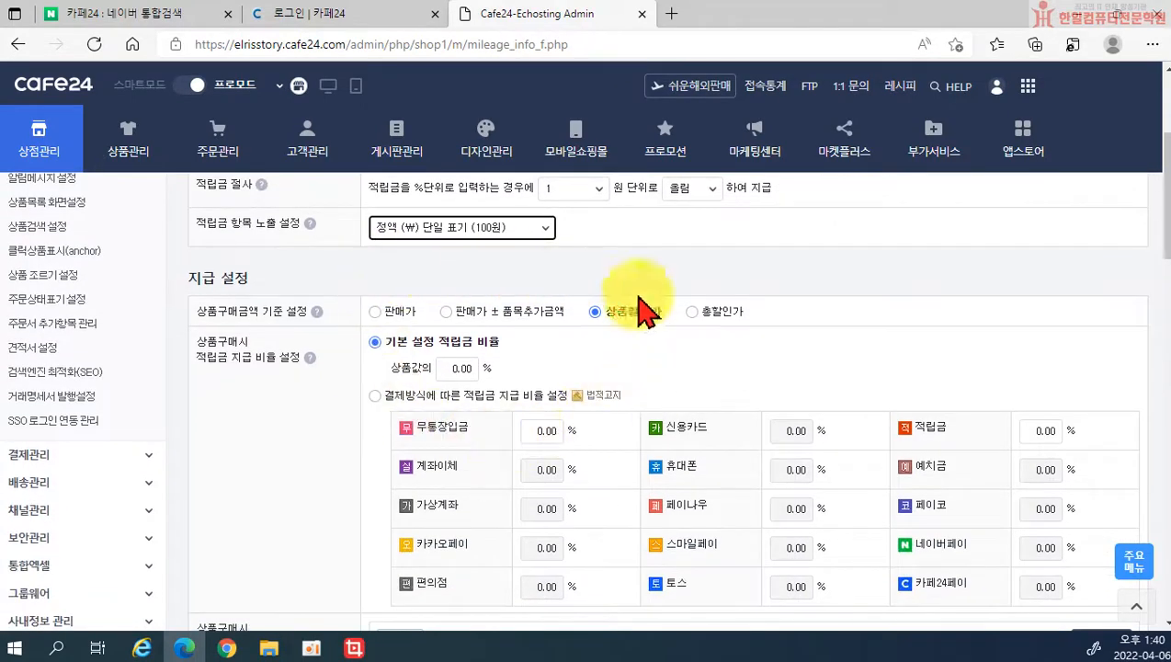
scroll(792, 449, "down", 1)
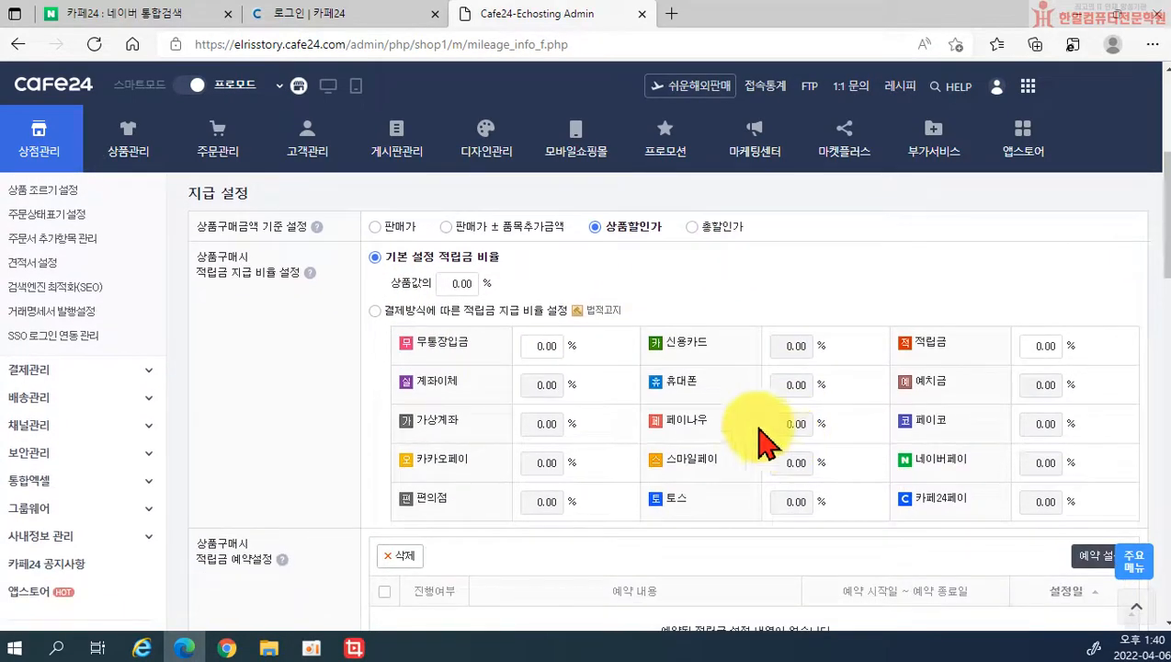
scroll(735, 432, "up", 1)
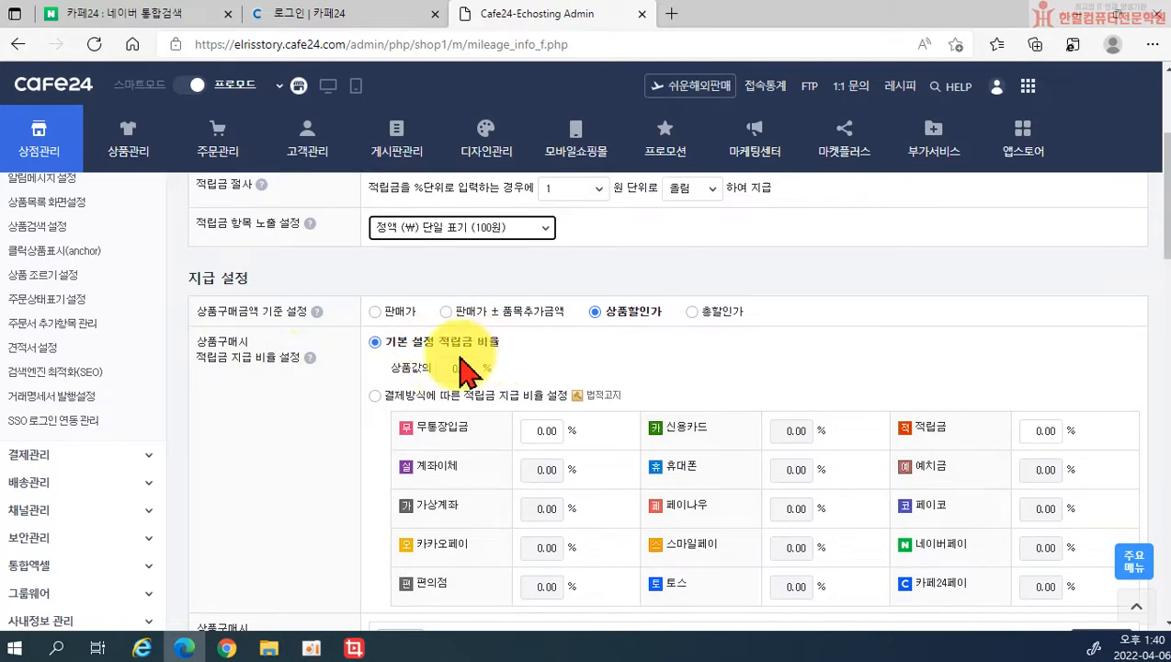
left_click_drag(463, 368, 476, 369)
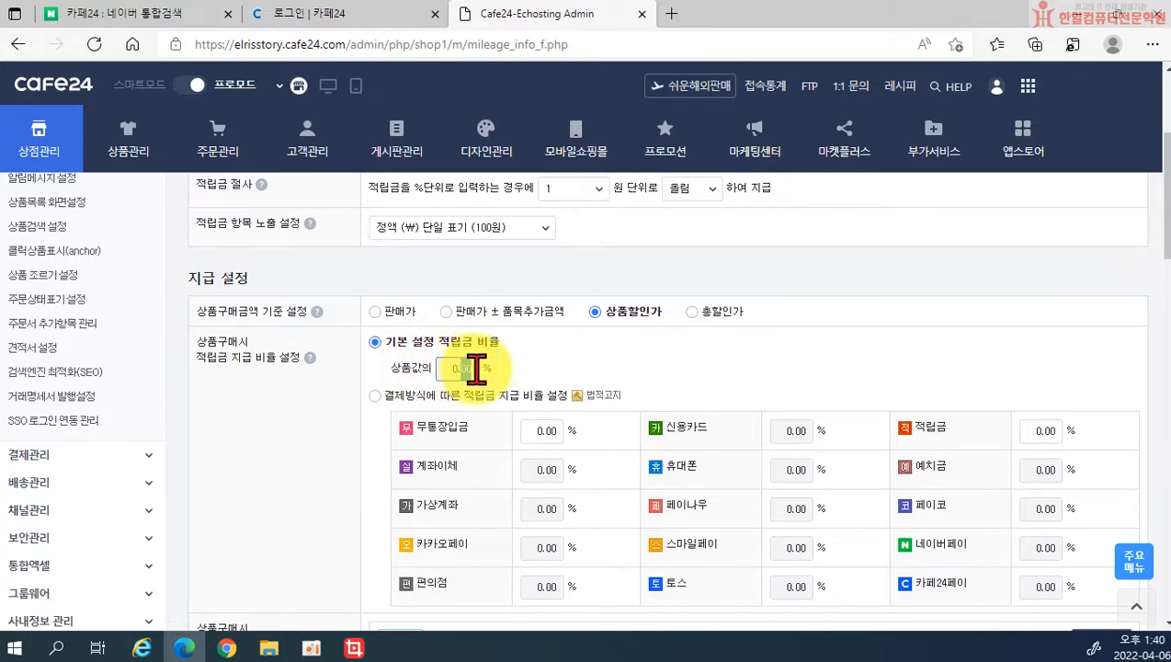
scroll(515, 368, "down", 1)
left_click_drag(451, 288, 504, 317)
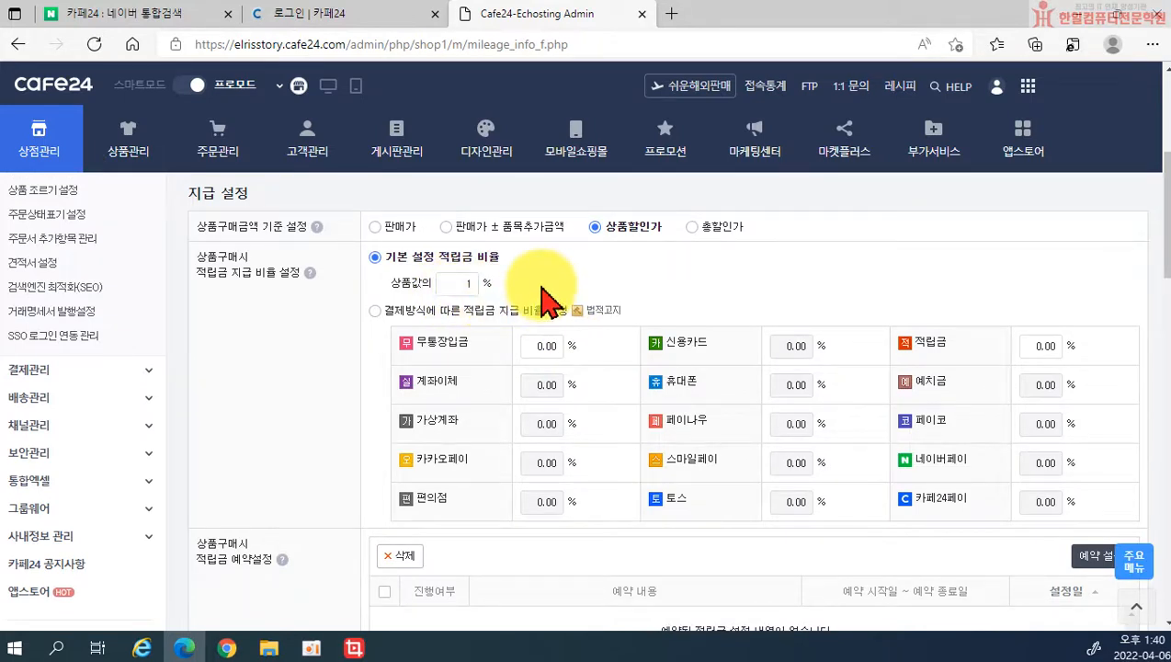
double_click(467, 281)
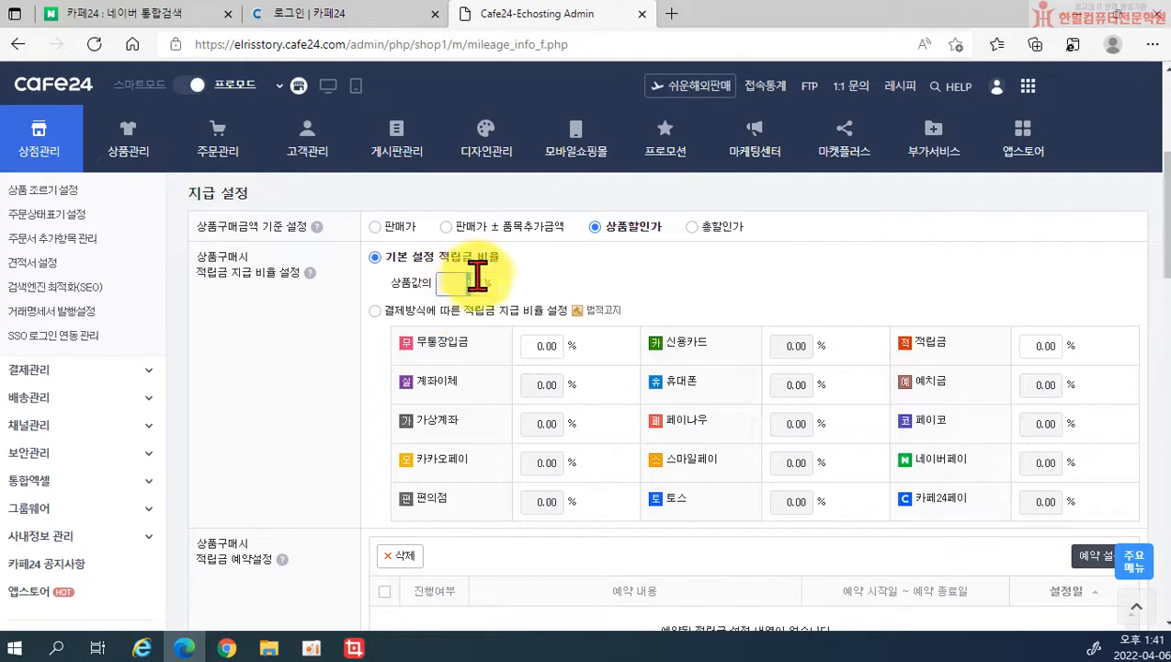
left_click(549, 293)
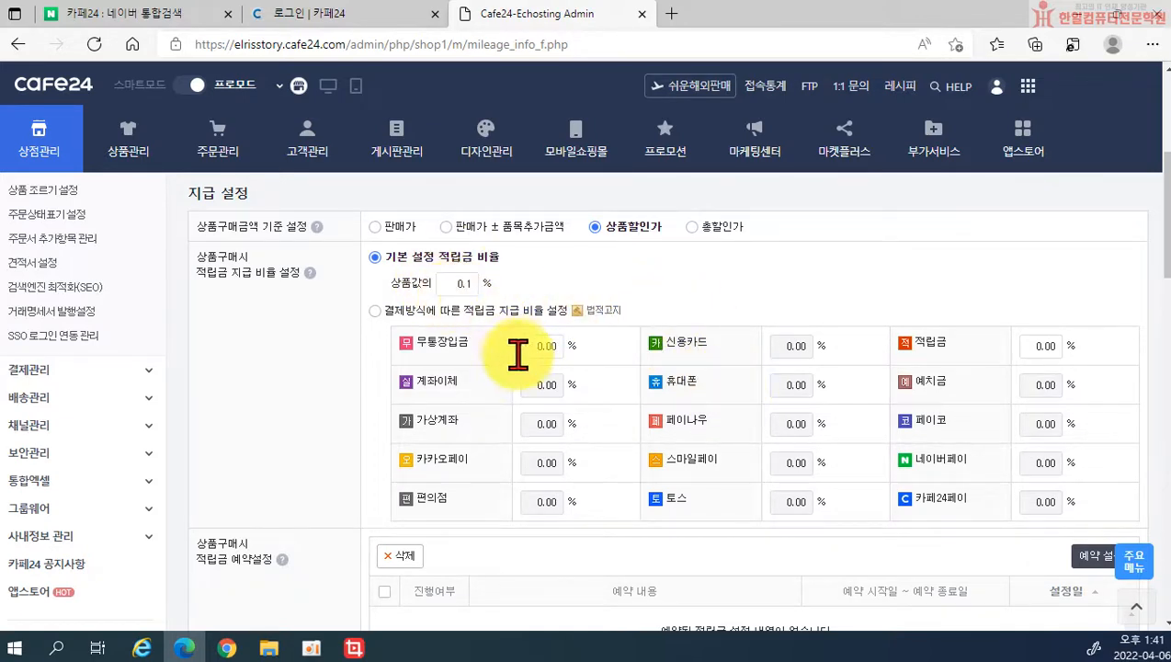
left_click(375, 311)
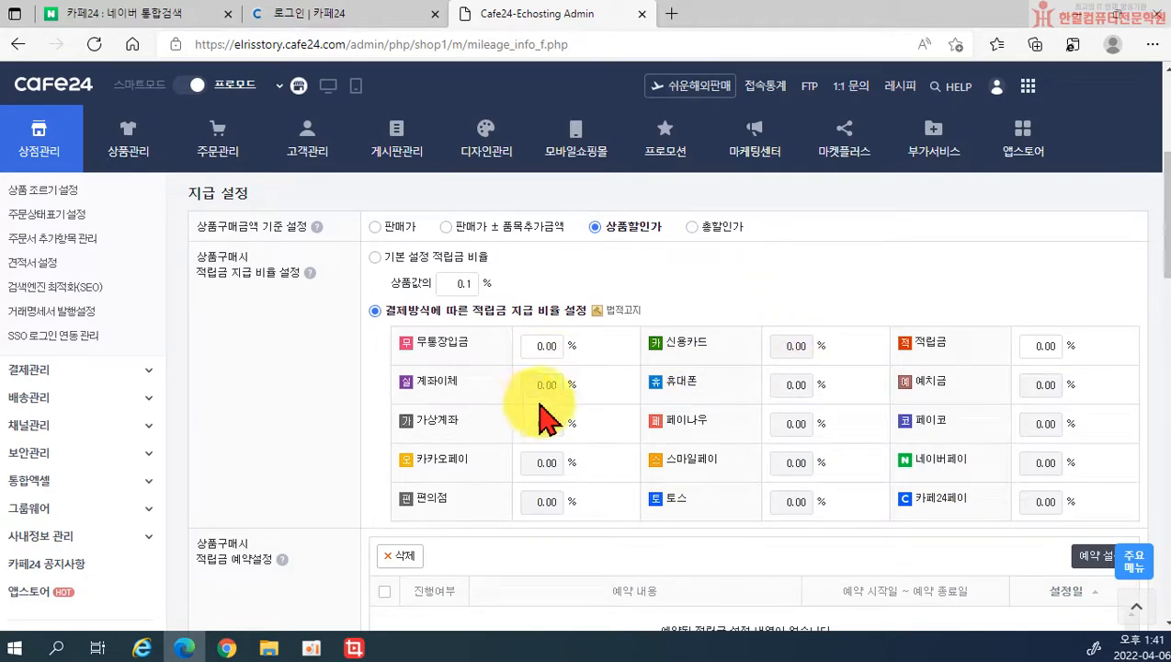
Step: Review the 예약설정 help and setup window, then choose 적립금 그대로 적립
scroll(535, 360, "down", 3)
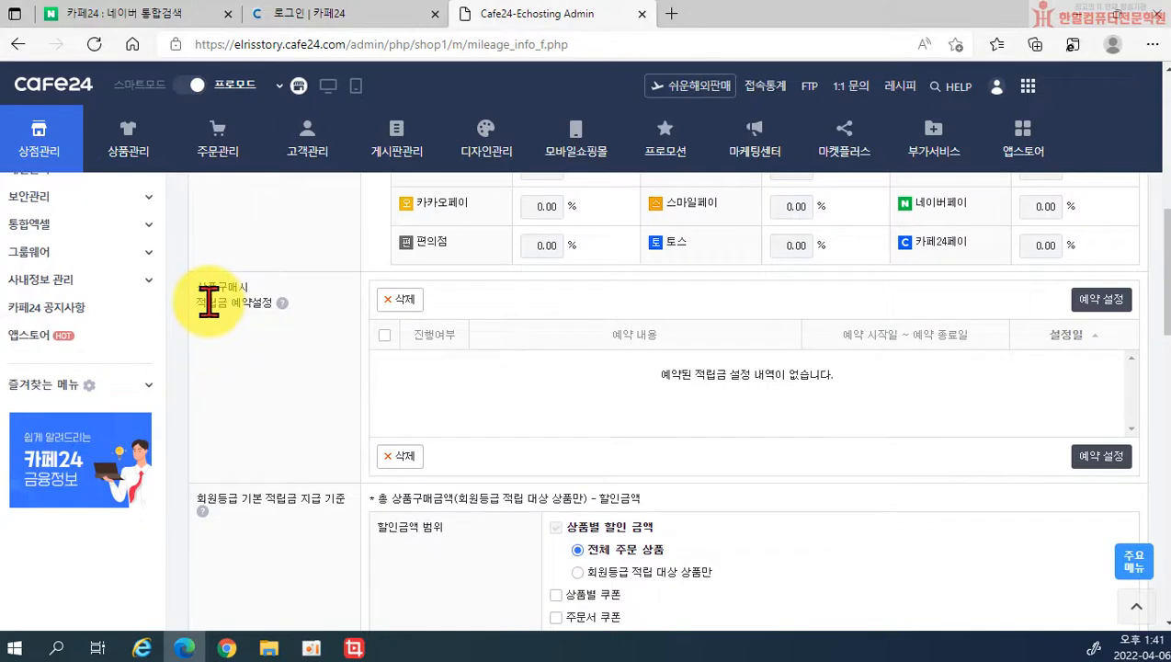
left_click(282, 304)
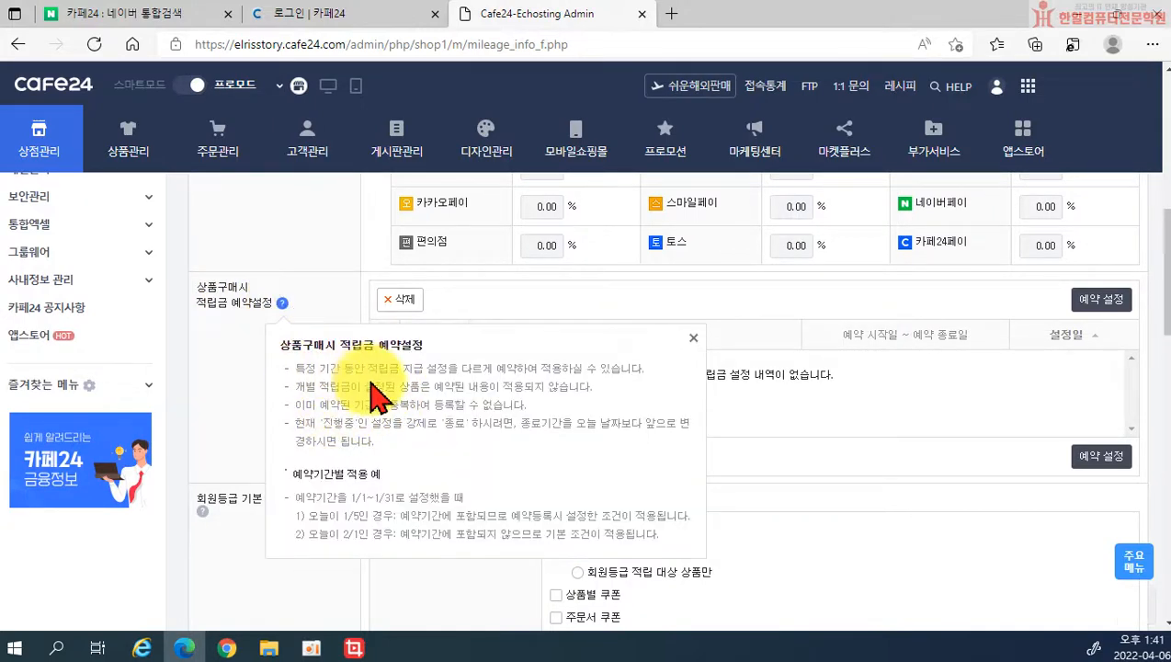
left_click(693, 338)
left_click(1100, 303)
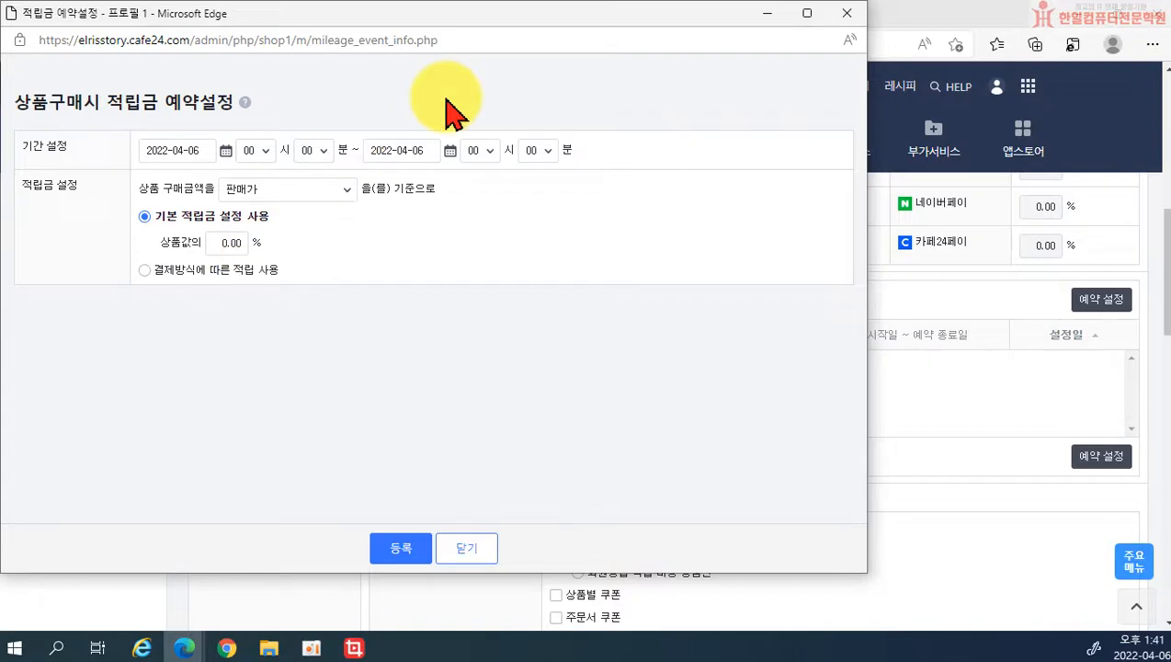
left_click(846, 14)
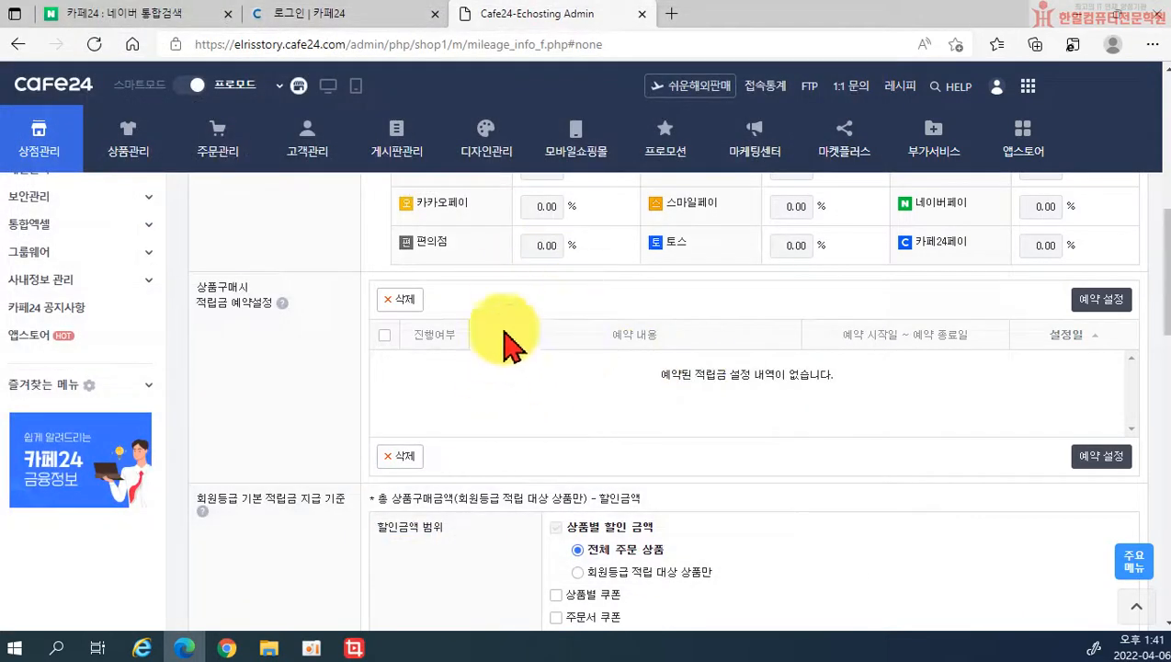
scroll(543, 405, "down", 2)
left_click(373, 507)
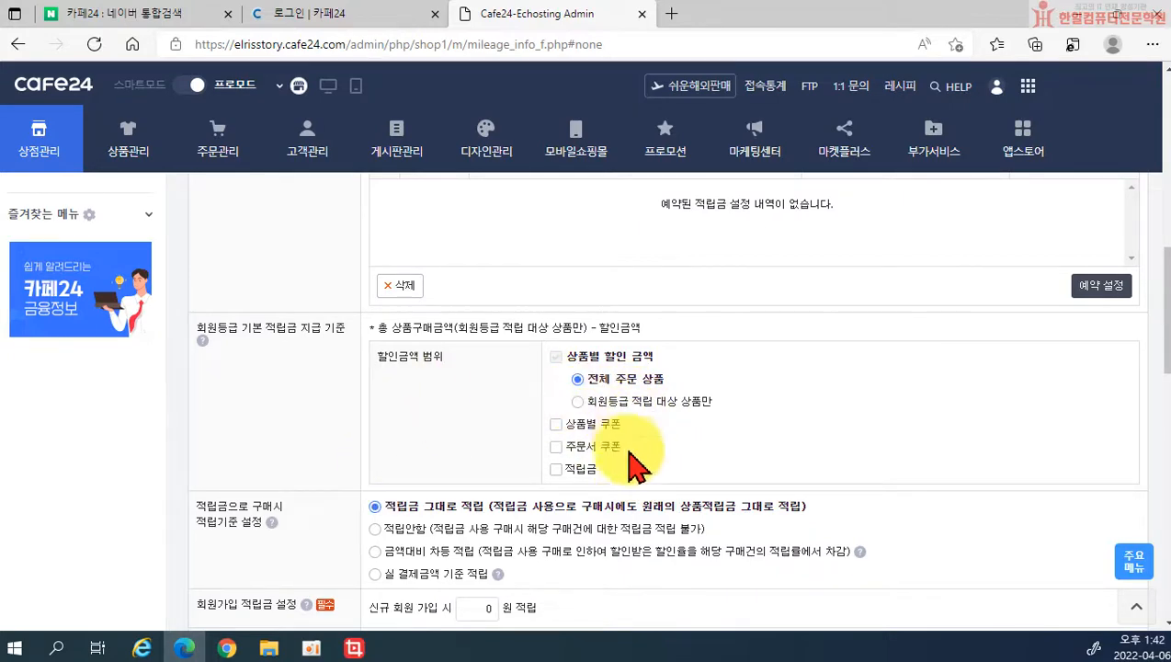
Step: Look over the rest of the 적립금 설정 page, then switch to 상품검색 설정
scroll(292, 353, "down", 1)
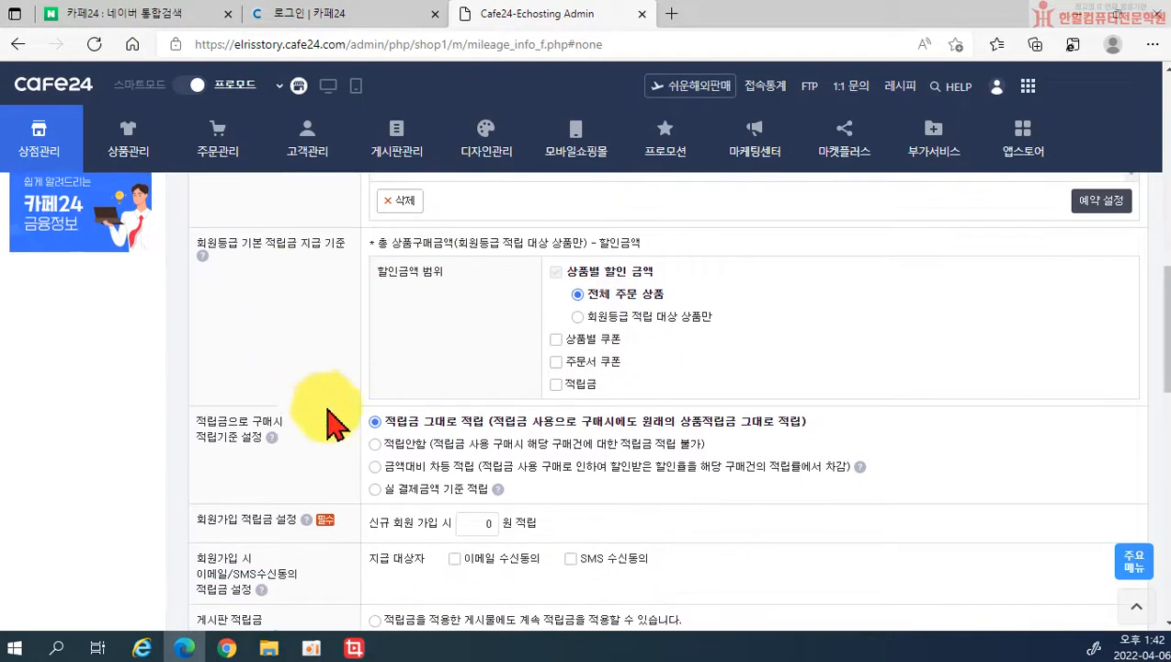
scroll(326, 418, "down", 1)
scroll(335, 377, "down", 2)
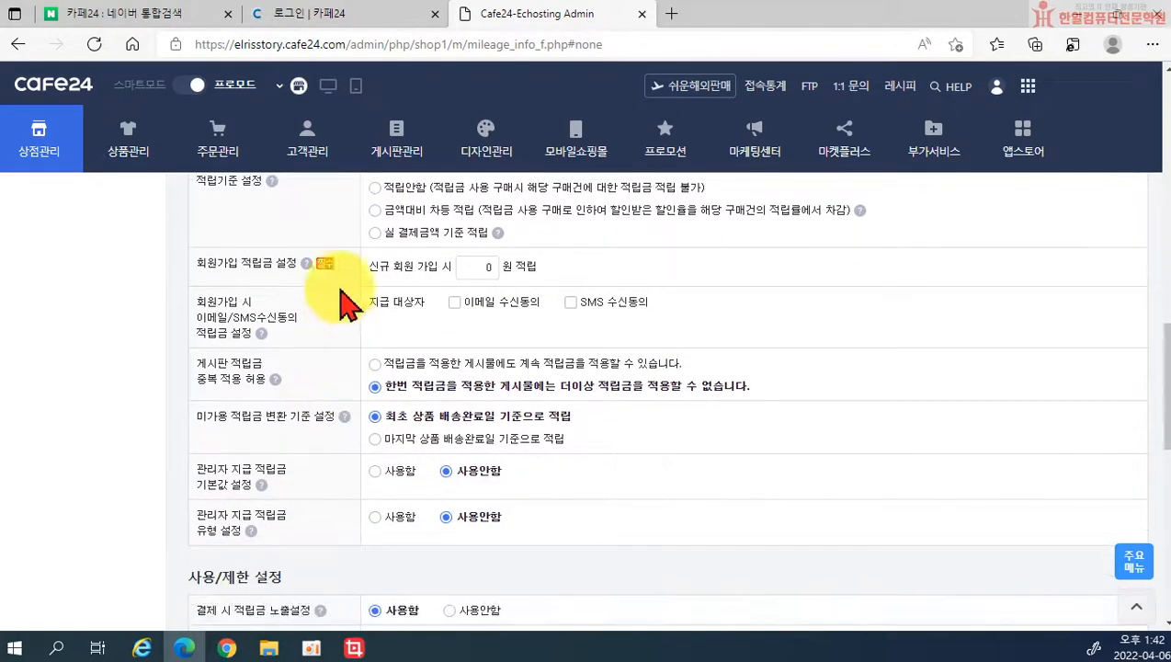
scroll(317, 345, "down", 2)
scroll(322, 419, "down", 5)
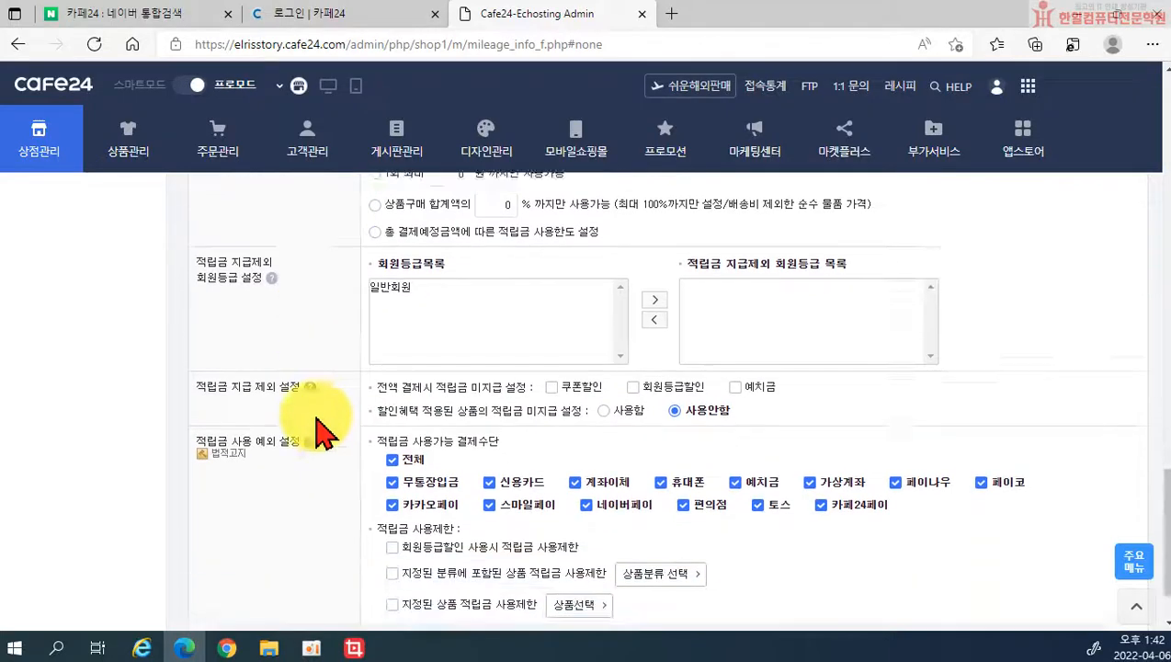
scroll(327, 432, "down", 1)
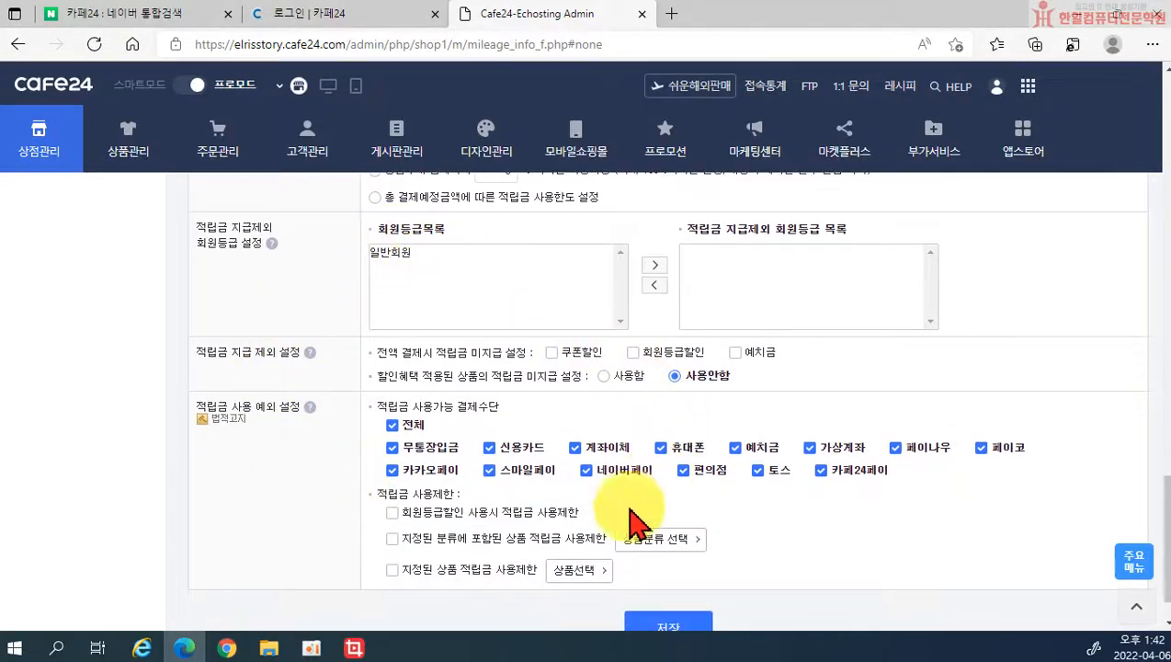
scroll(464, 413, "up", 2)
scroll(476, 440, "up", 3)
scroll(478, 427, "down", 5)
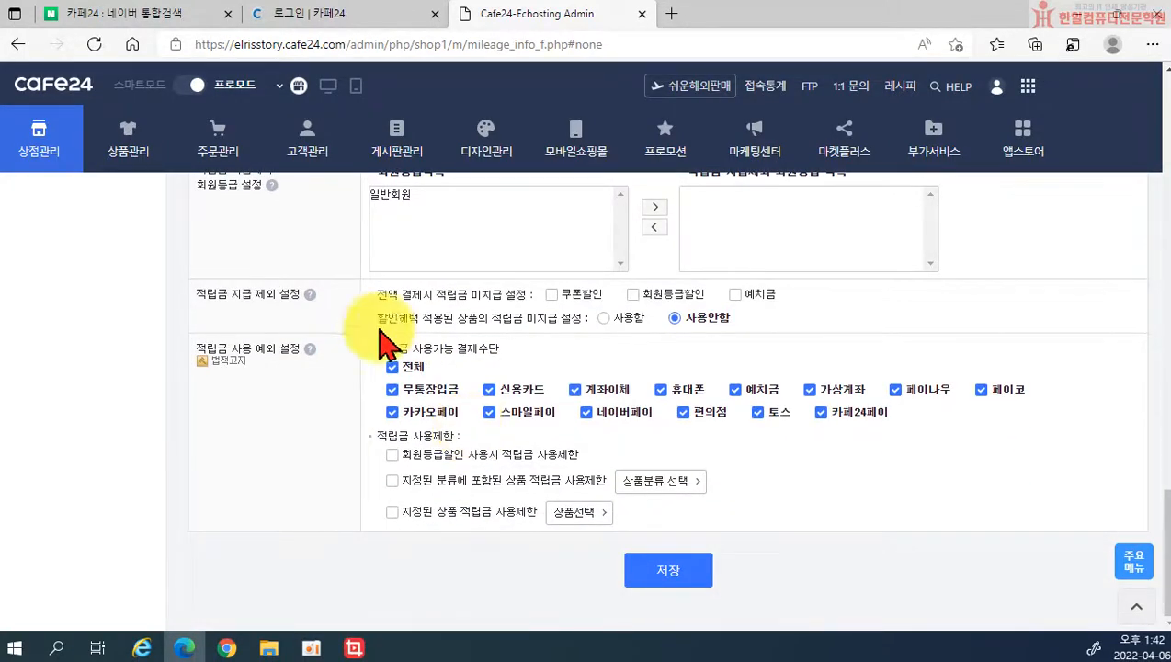
scroll(322, 349, "up", 15)
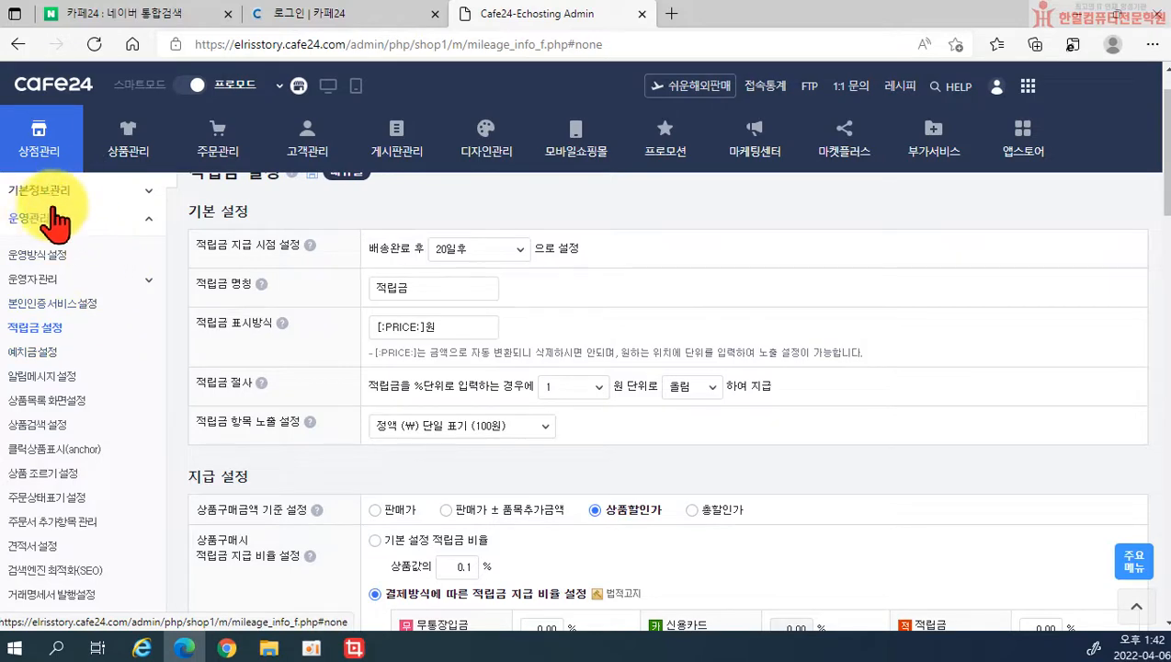
left_click(48, 426)
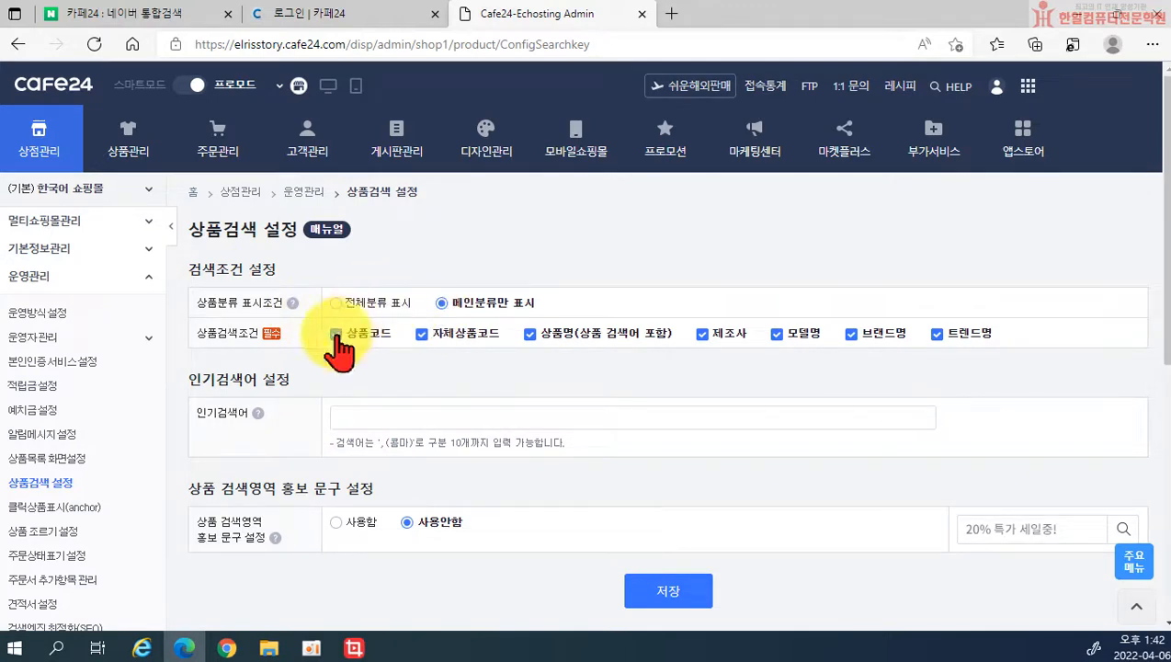
Step: Choose 메인분류만 표시 for 상품분류 표시조건 after reading its help
left_click(293, 305)
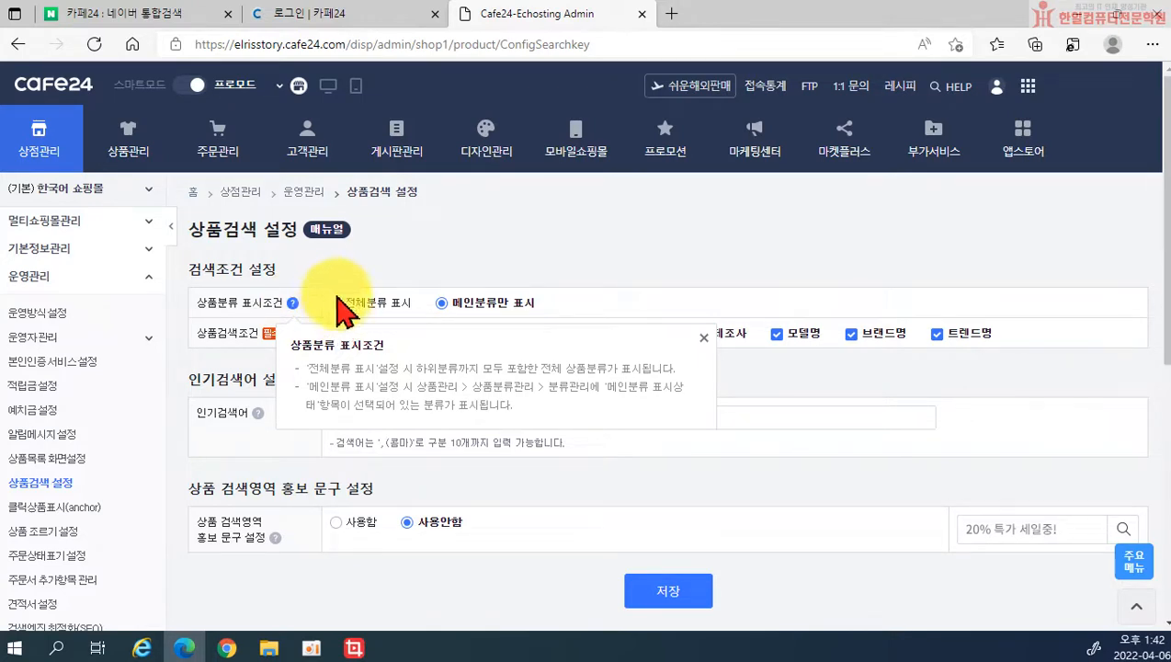
left_click(470, 306)
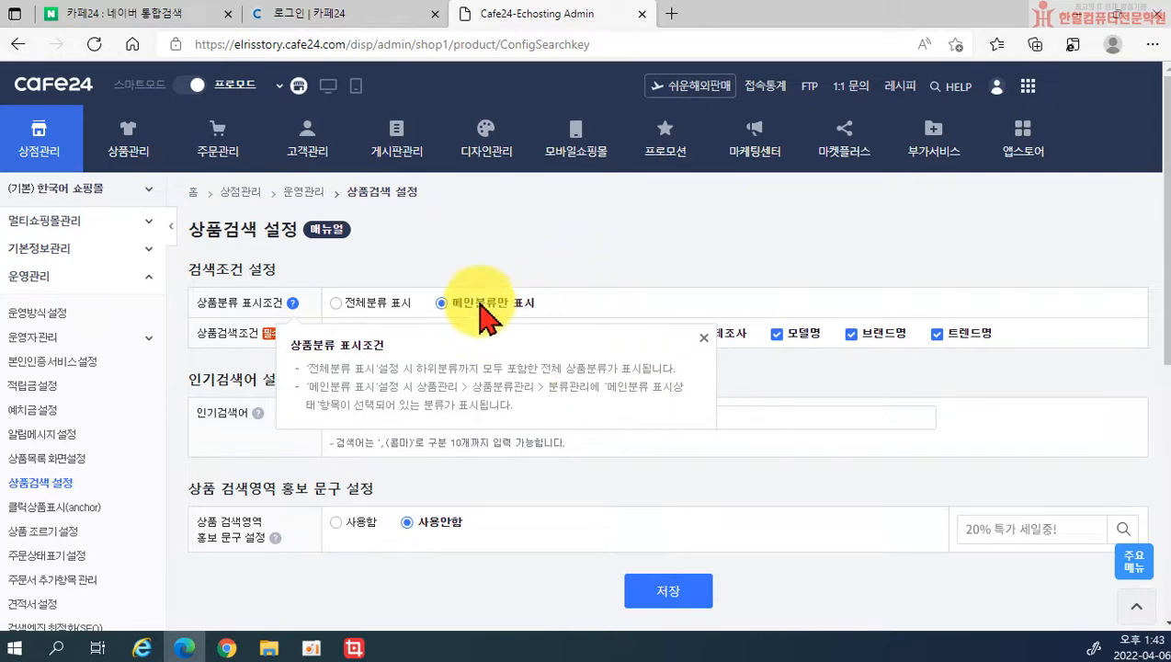
left_click(292, 305)
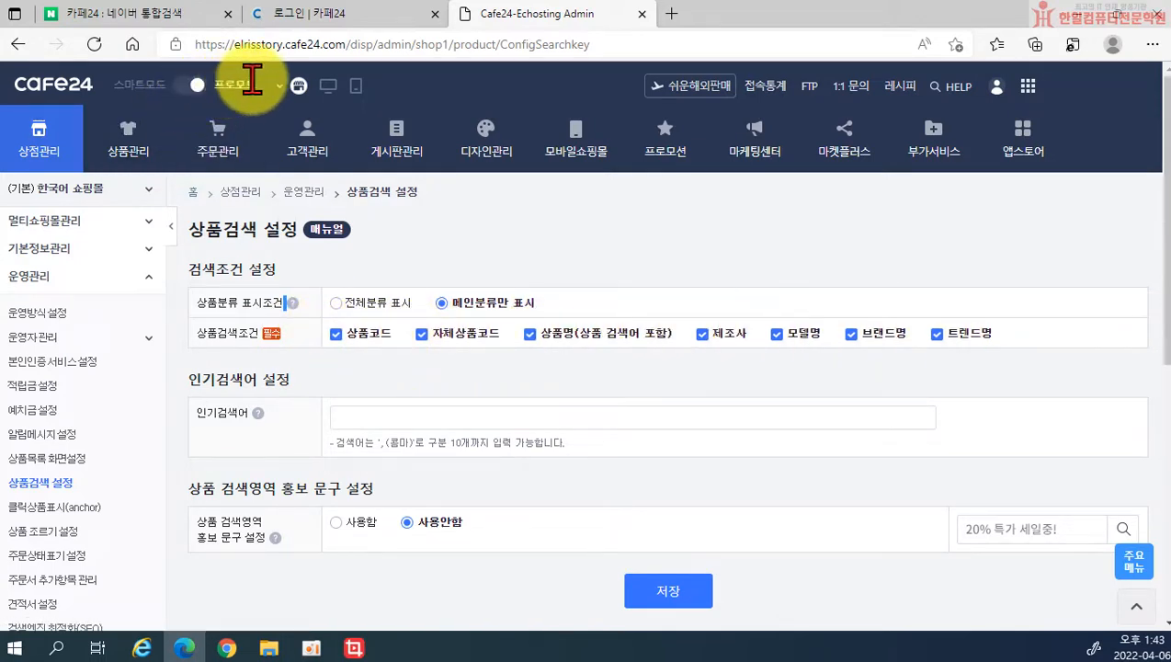
left_click(330, 88)
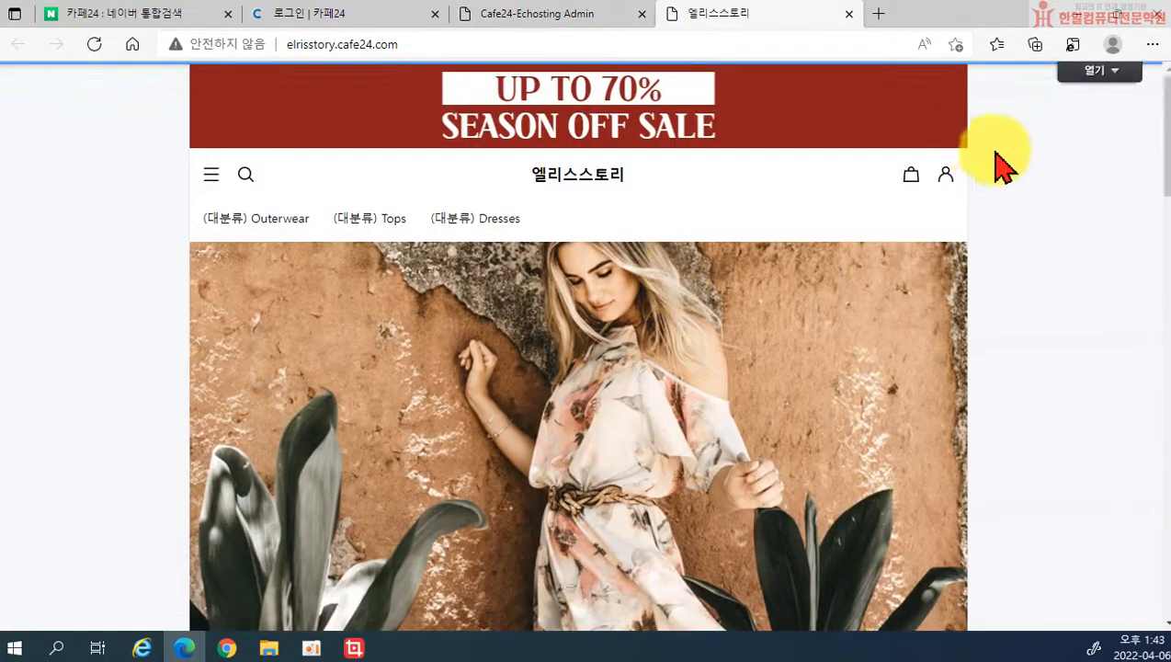
left_click(246, 175)
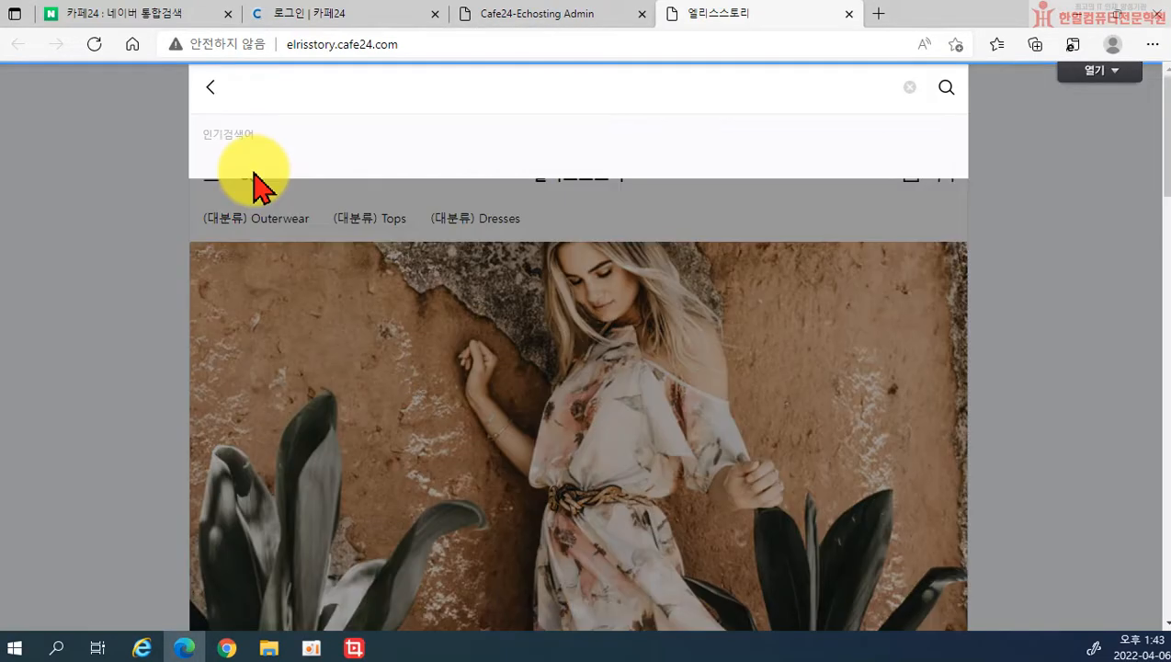
left_click(410, 86)
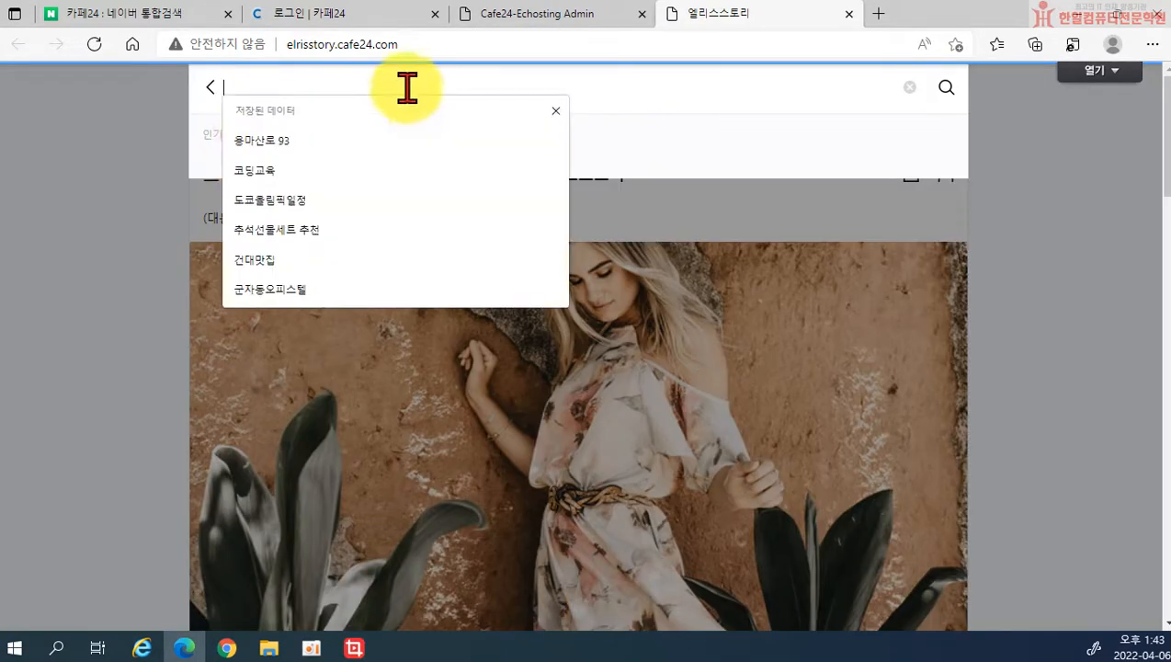
left_click(555, 111)
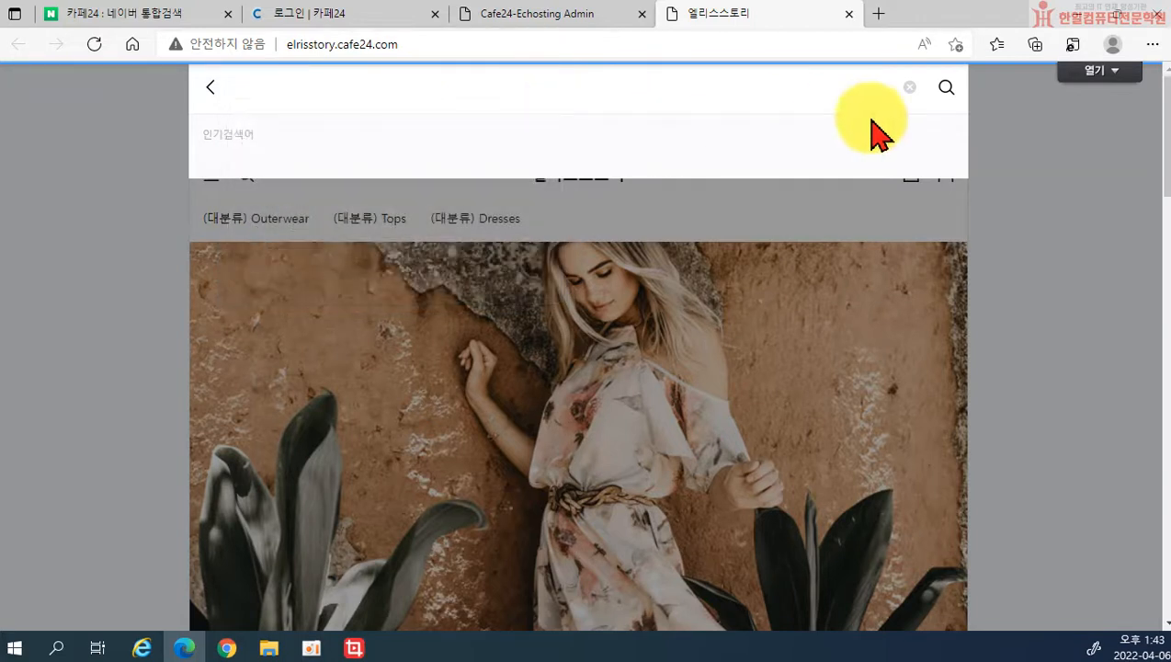
left_click(919, 92)
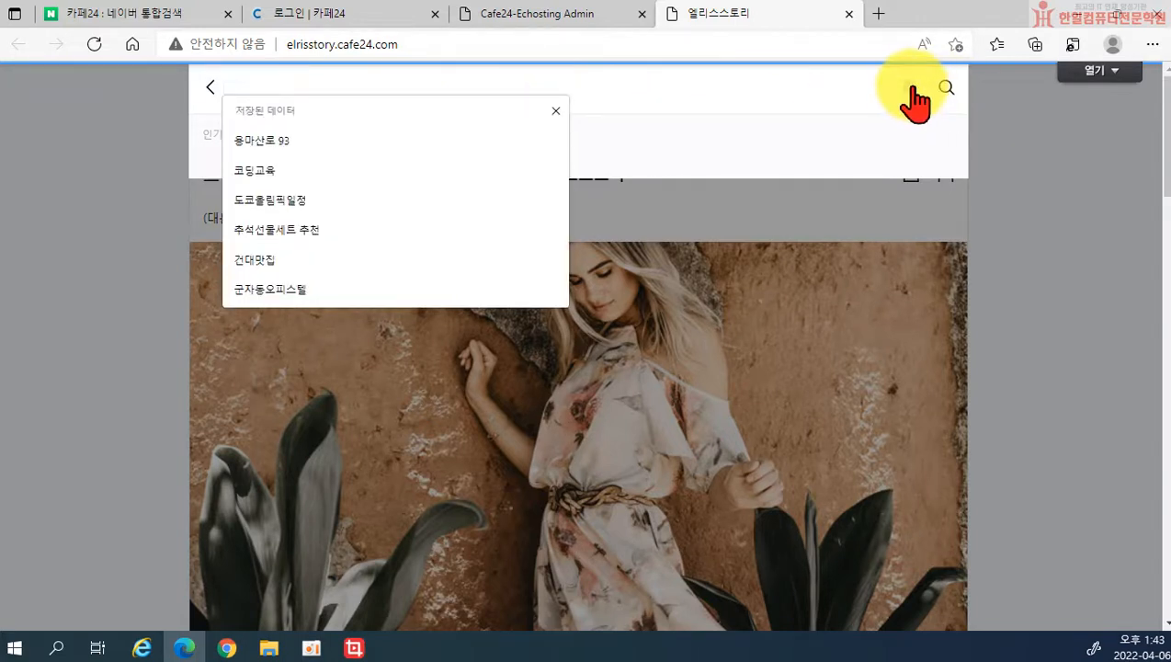
left_click(848, 14)
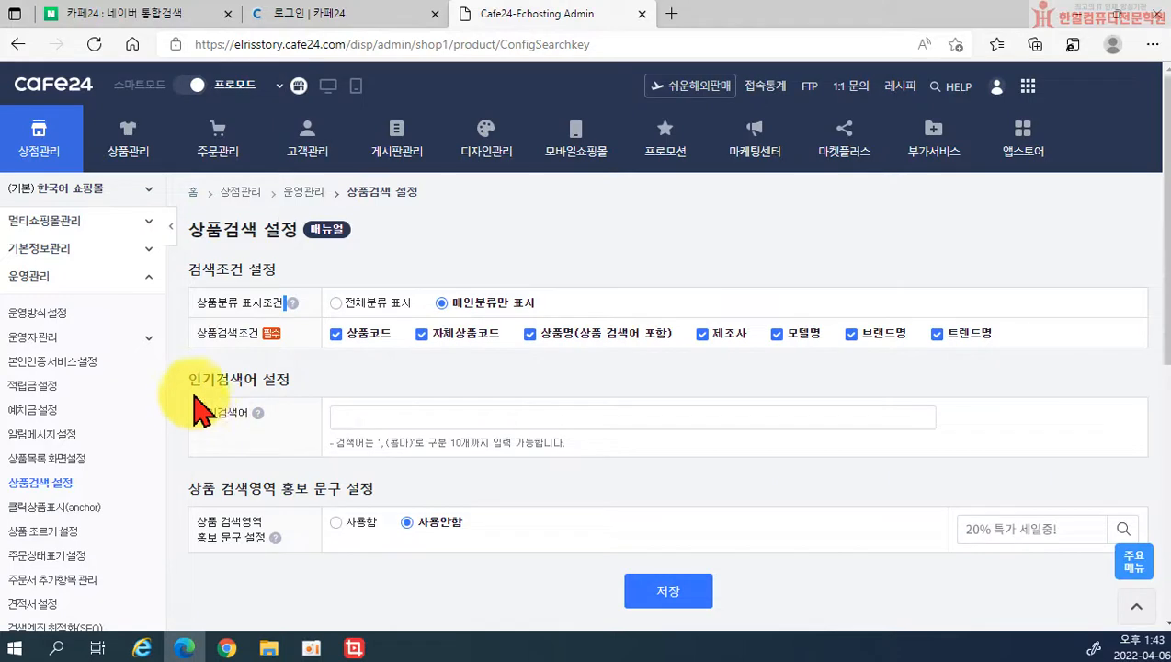
Step: Enter 바람막이, 겨울패딩, 조거팬츠 as the 인기검색어 after checking its help
left_click(259, 414)
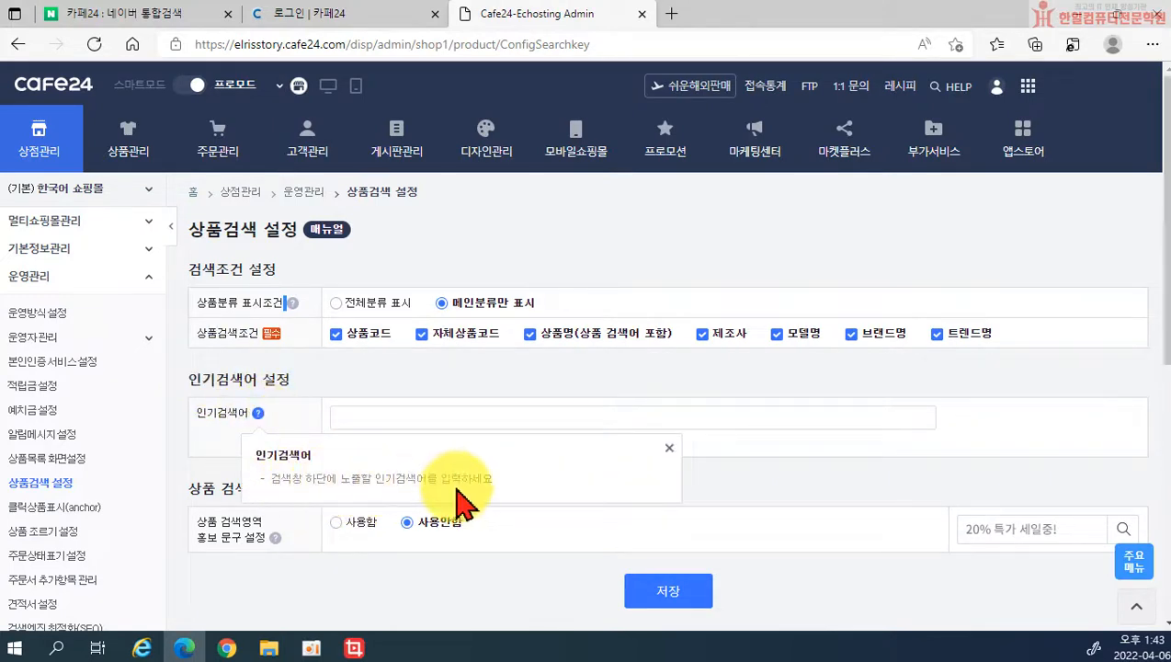
left_click(669, 448)
left_click(496, 419)
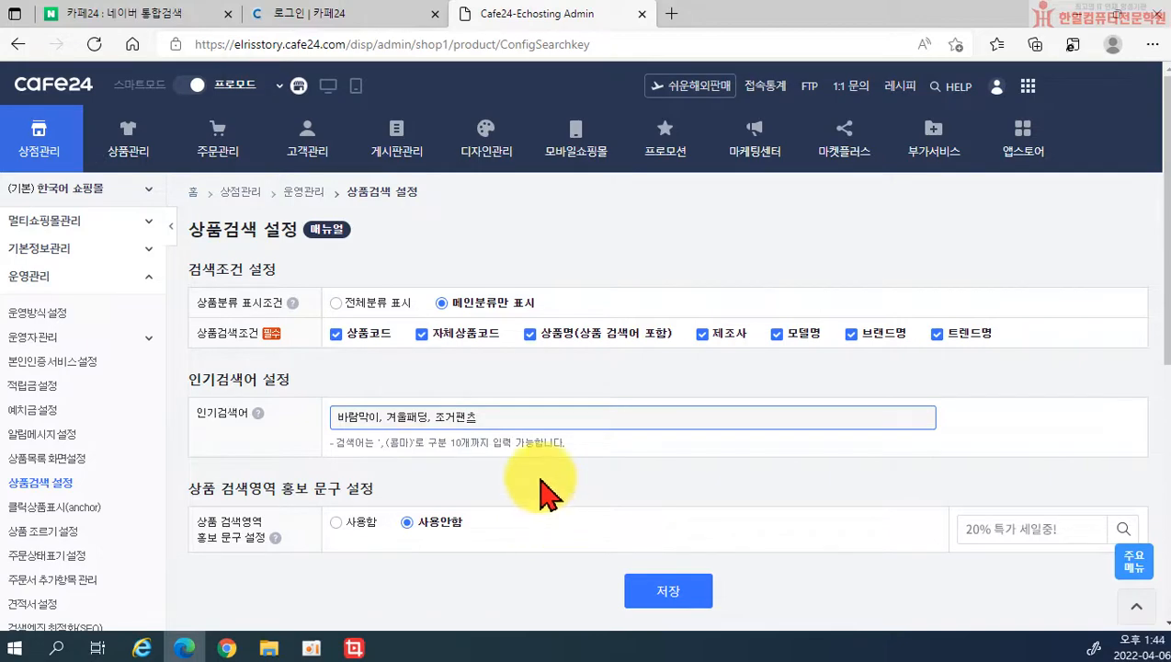
scroll(514, 546, "down", 1)
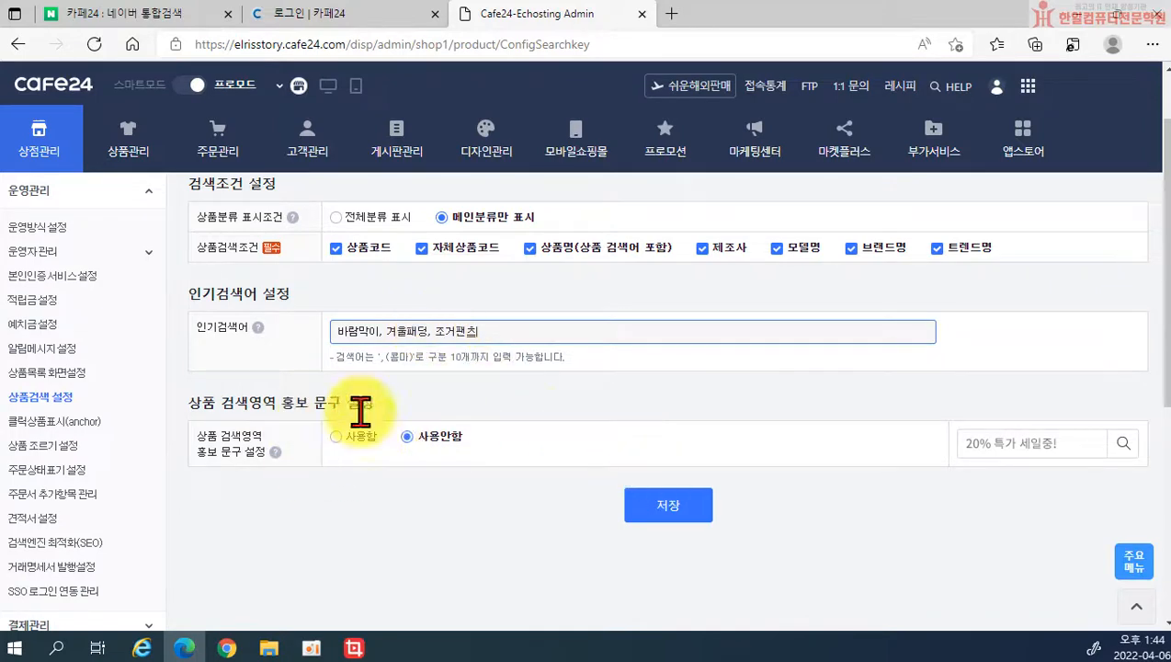
Step: Save the search settings, test keyword 바람막이 on the storefront (0 results), and close the shop tab
left_click(682, 513)
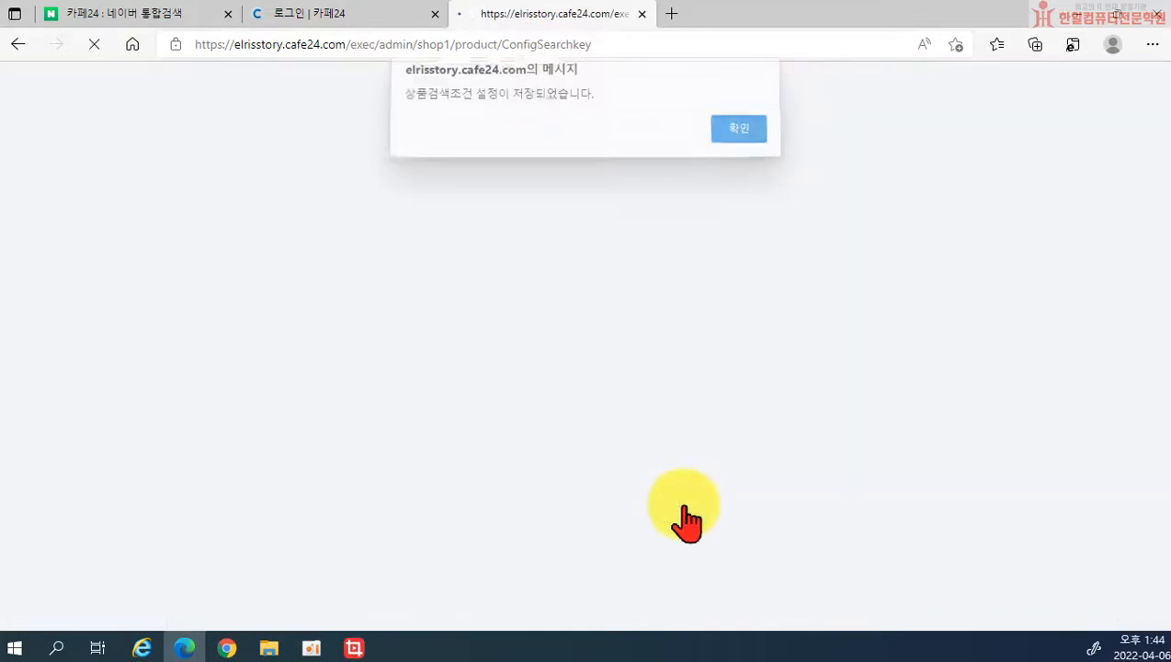
left_click(730, 140)
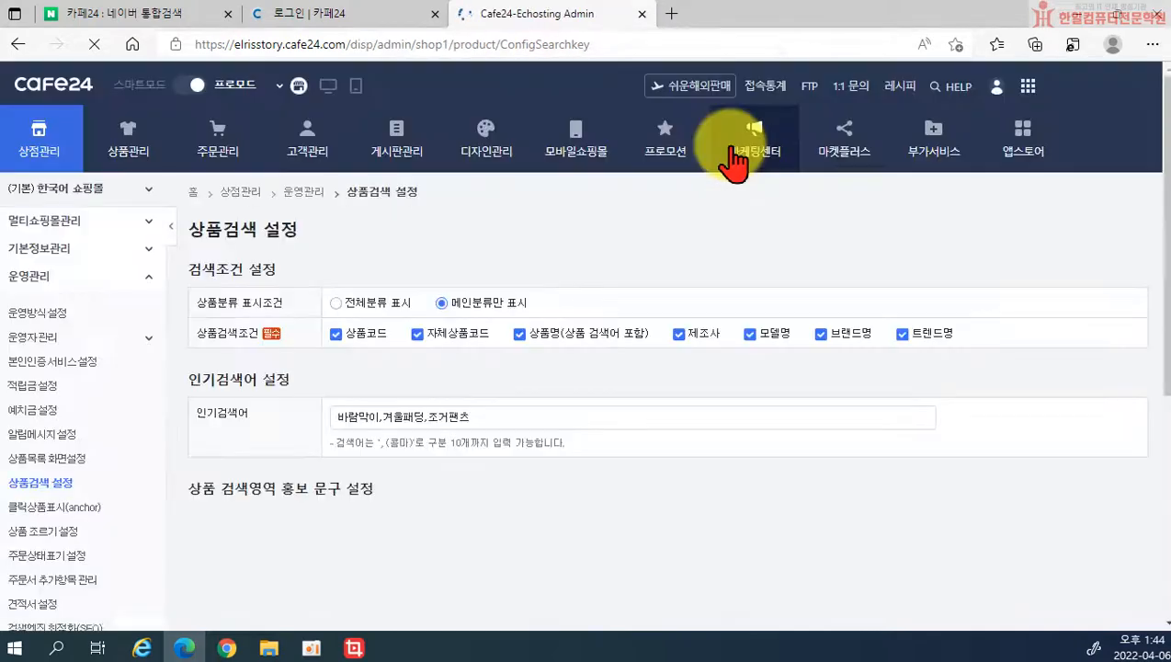
left_click(327, 87)
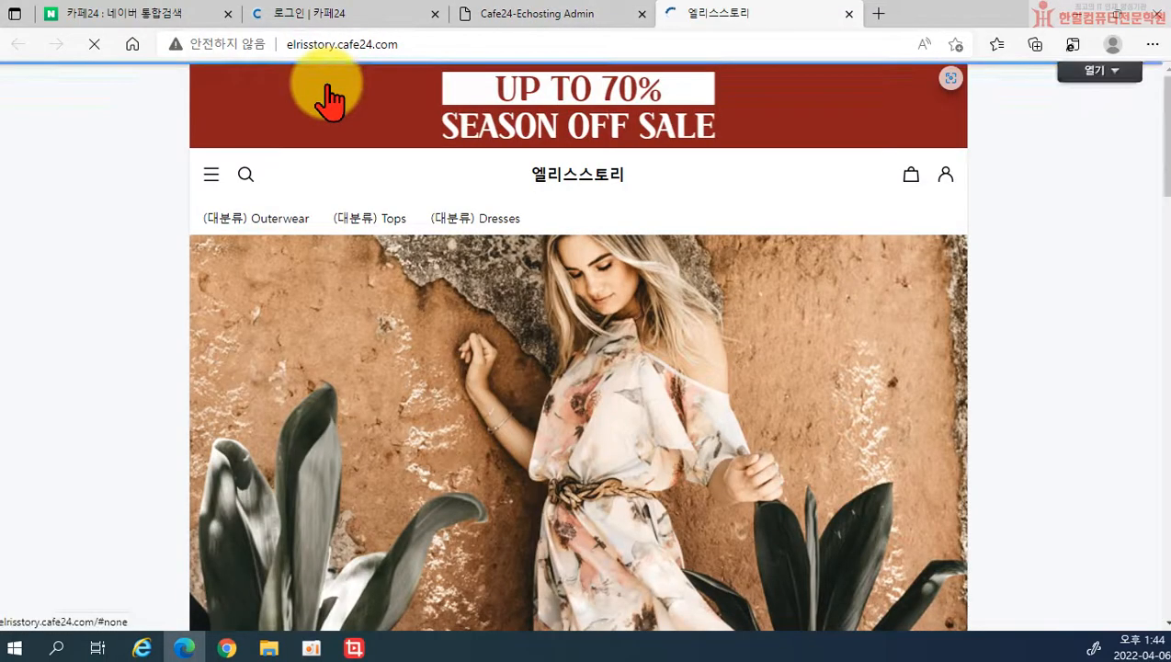
left_click(244, 174)
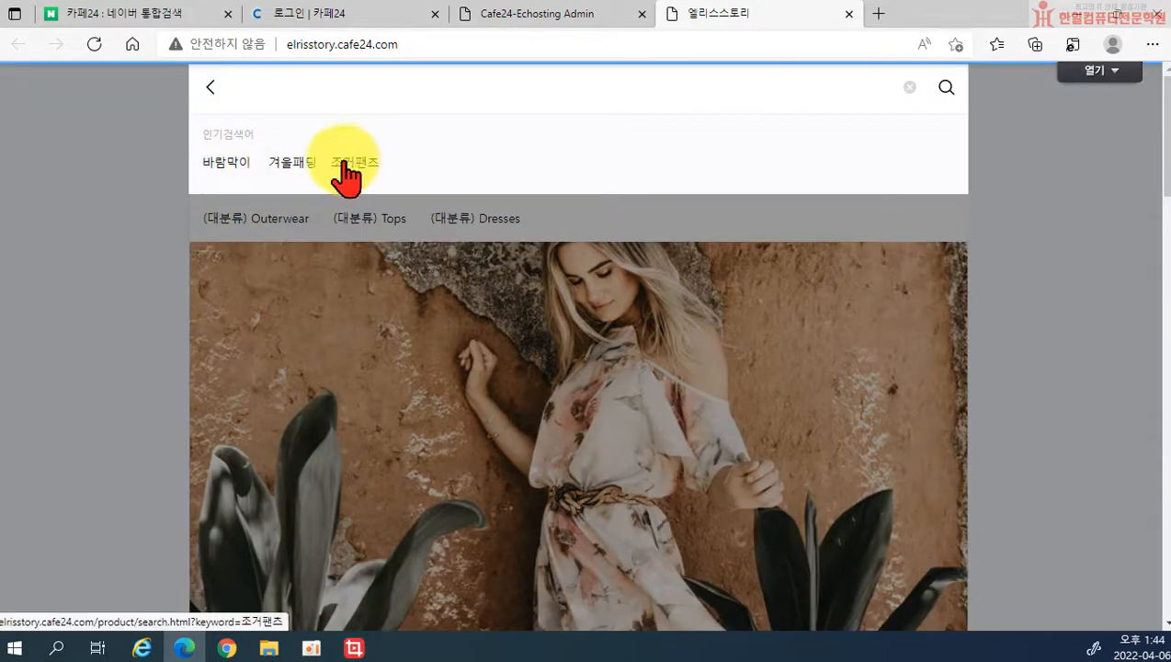
left_click(226, 166)
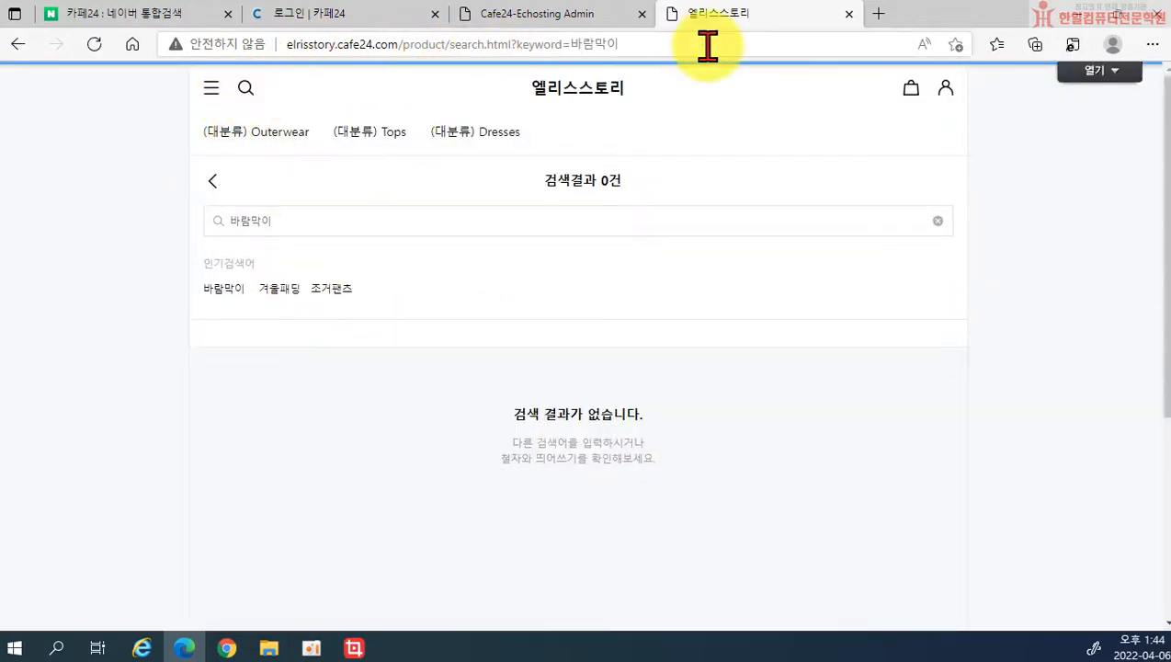
left_click(849, 15)
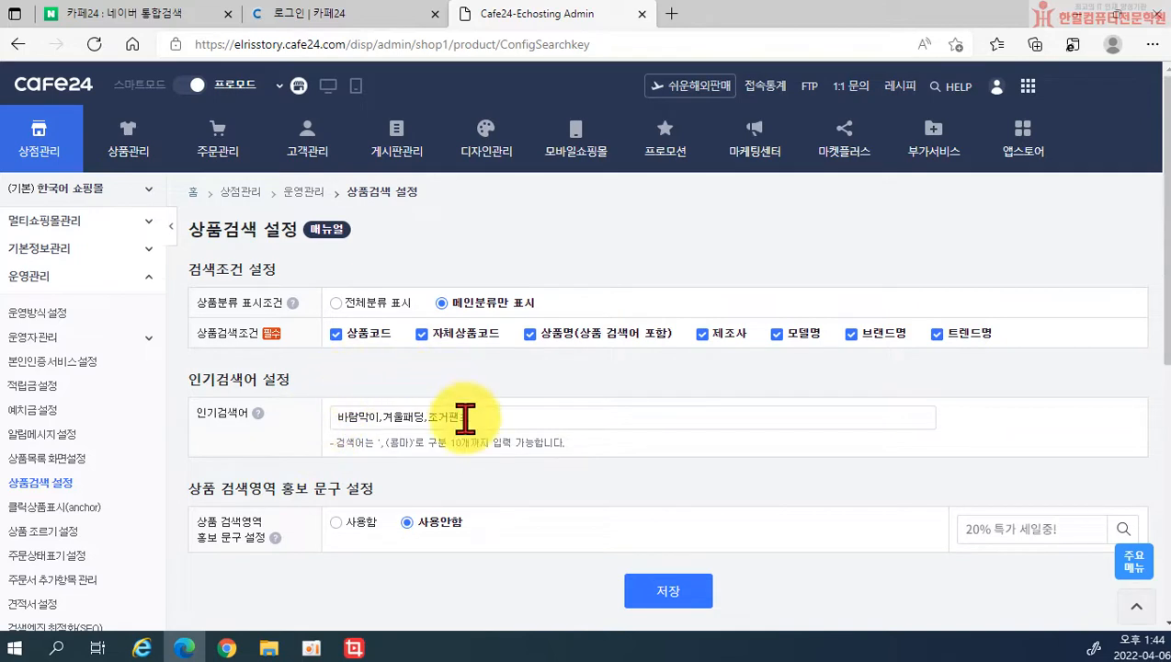
Step: Turn on the search-area promo phrase '거위털이 대세' and link it to a product category
left_click(337, 522)
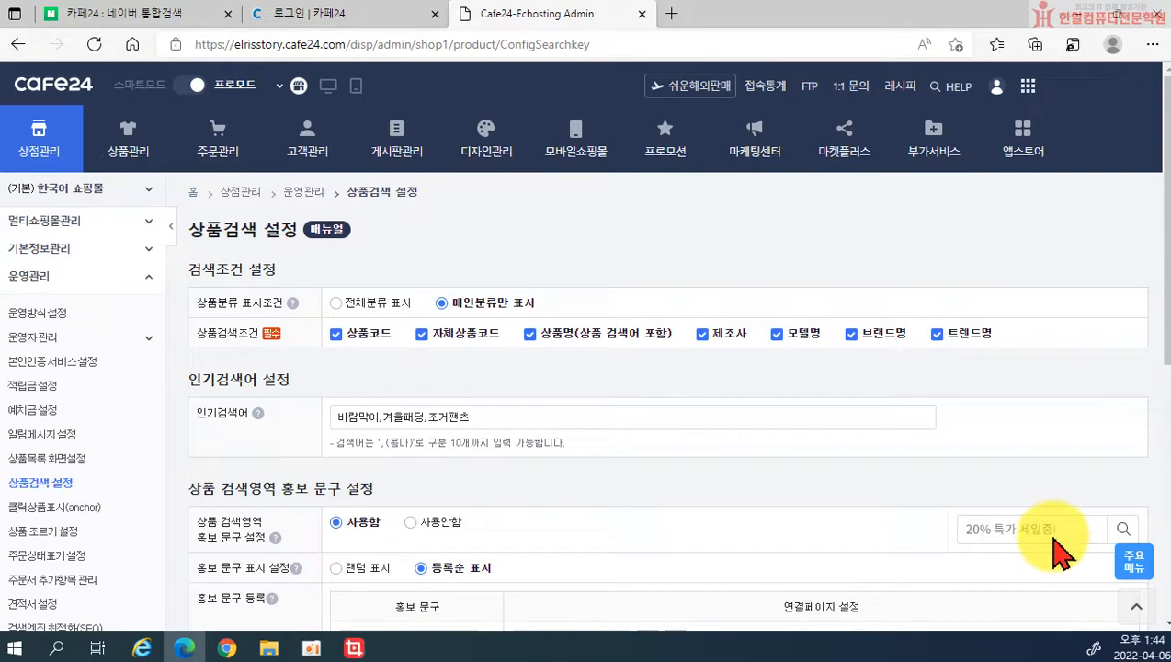
scroll(868, 538, "down", 1)
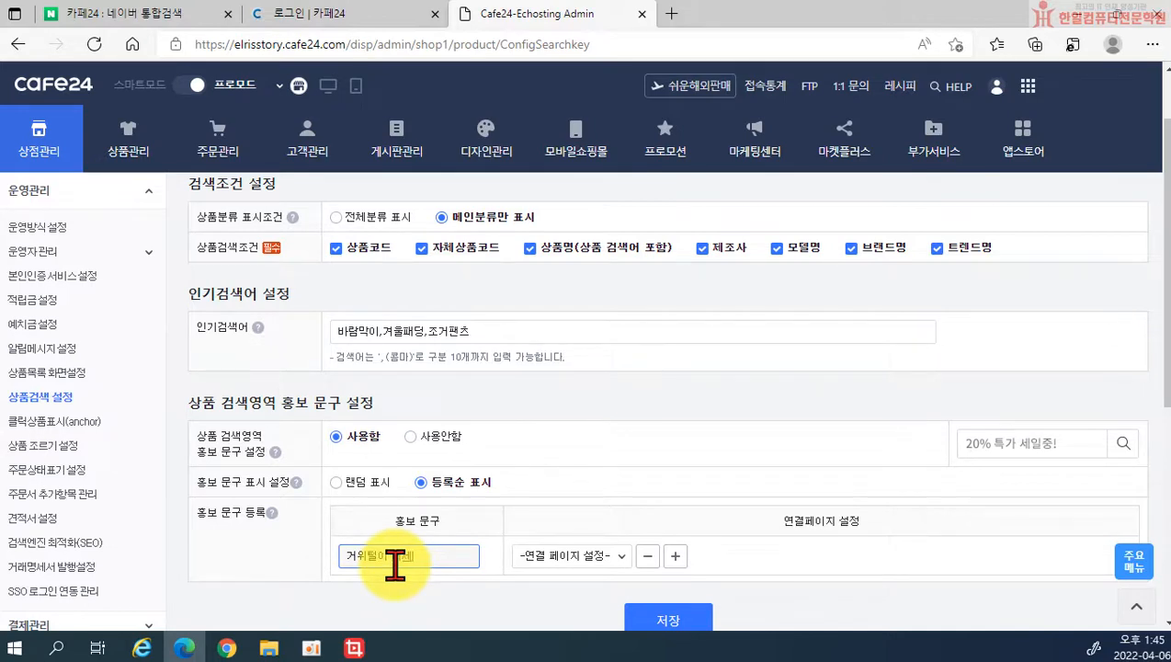
left_click(569, 556)
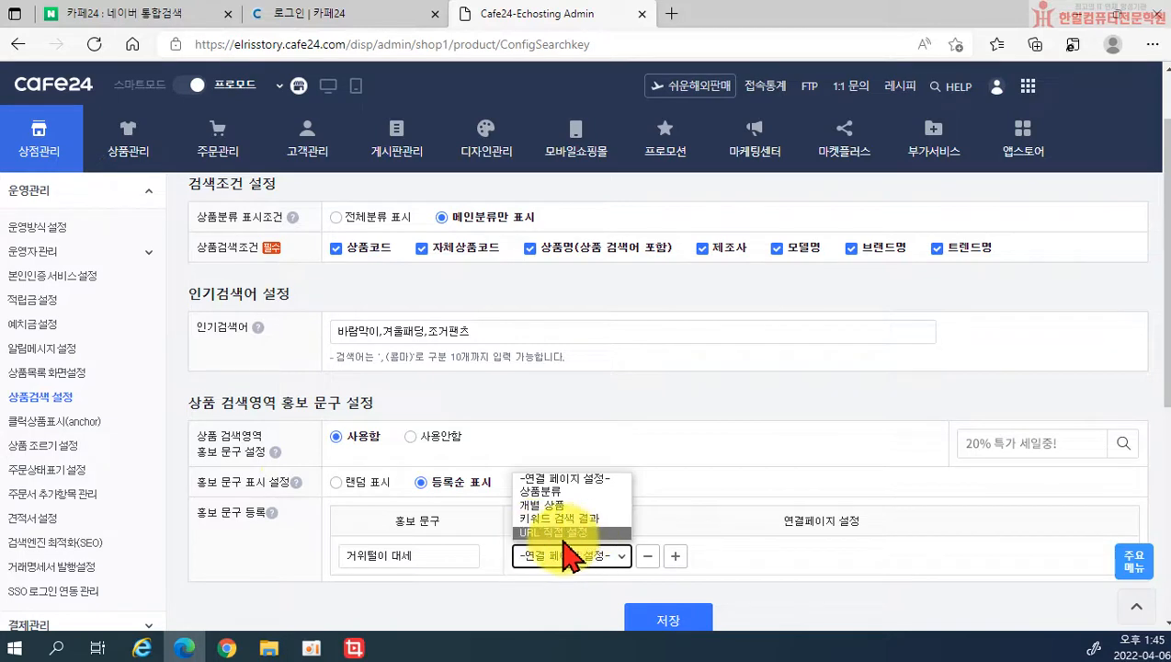
left_click(564, 497)
Step: Pick Outerwear > Jackets as the linked category, leaving small and detailed levels unset
left_click(694, 558)
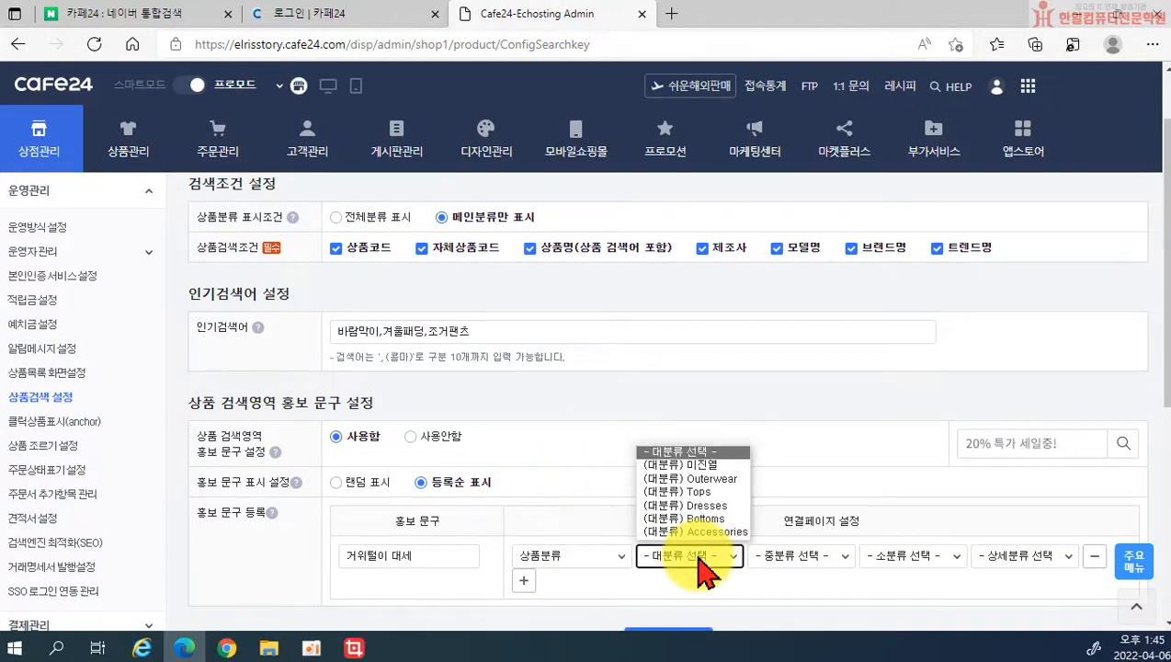
left_click(701, 479)
left_click(766, 558)
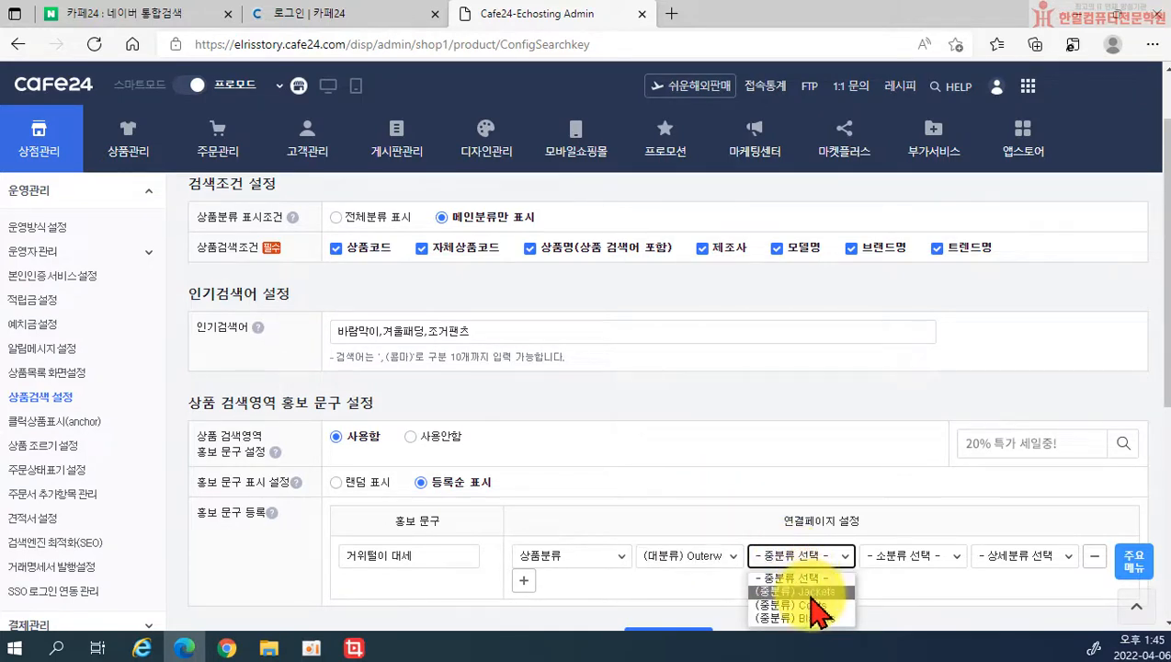
left_click(796, 590)
left_click(903, 556)
left_click(903, 582)
left_click(1010, 563)
left_click(838, 580)
scroll(833, 581, "down", 1)
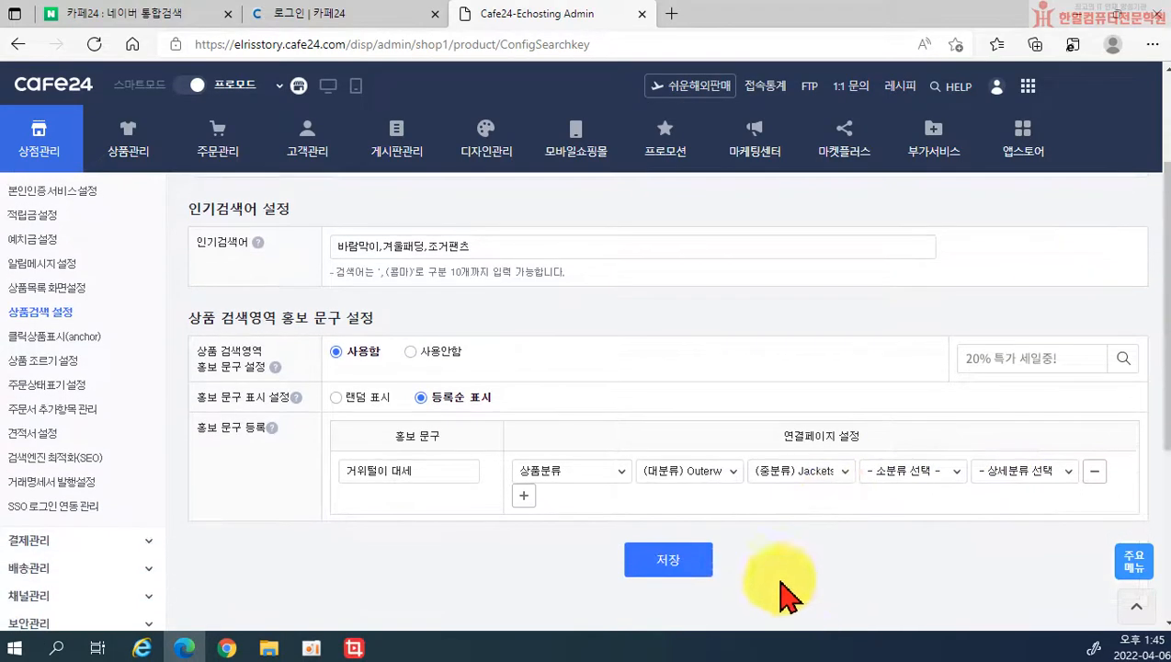
Step: Save the '거위털이 대세' promo settings and test the phrase in the shop search, reaching Jackets
left_click(670, 562)
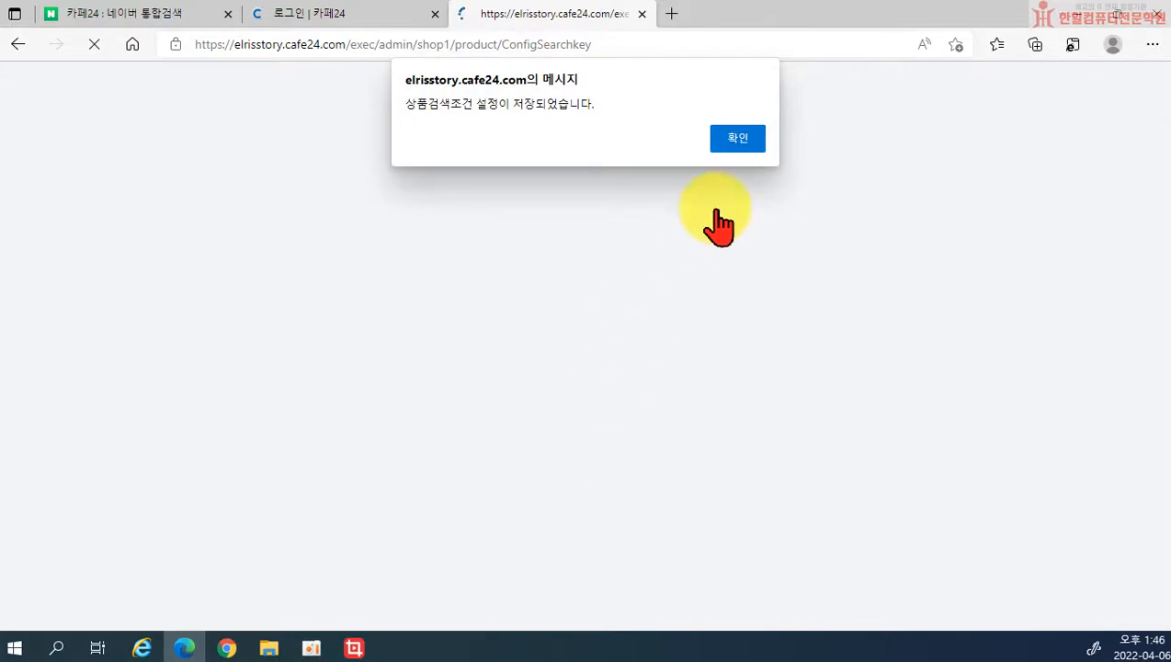
left_click(741, 136)
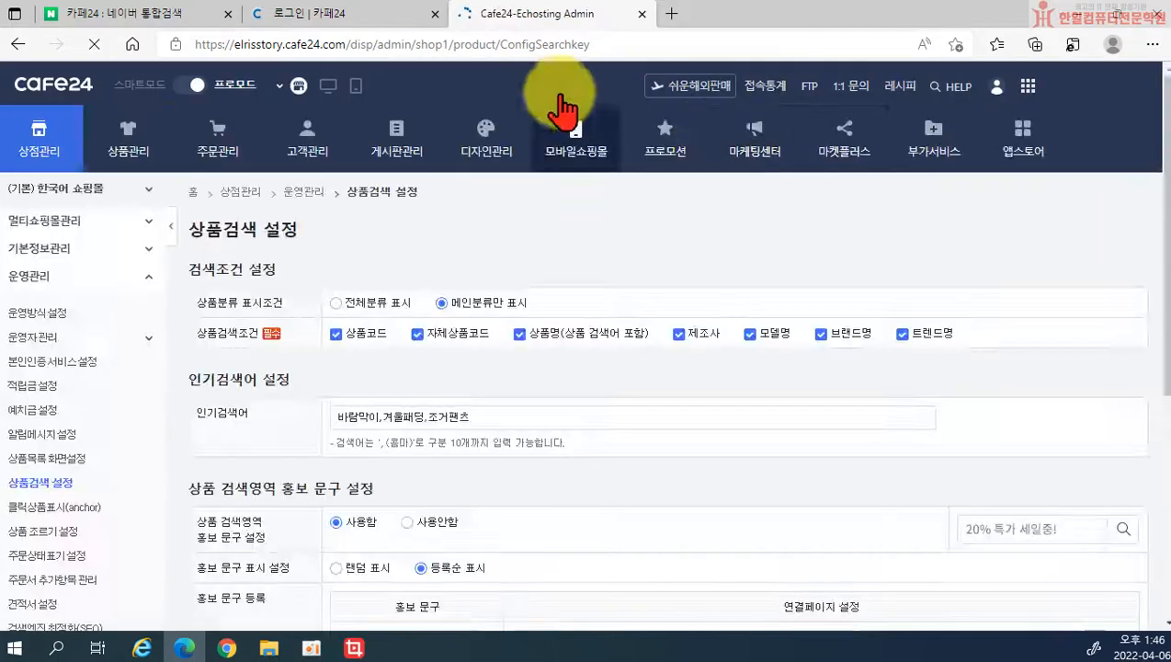
left_click(329, 87)
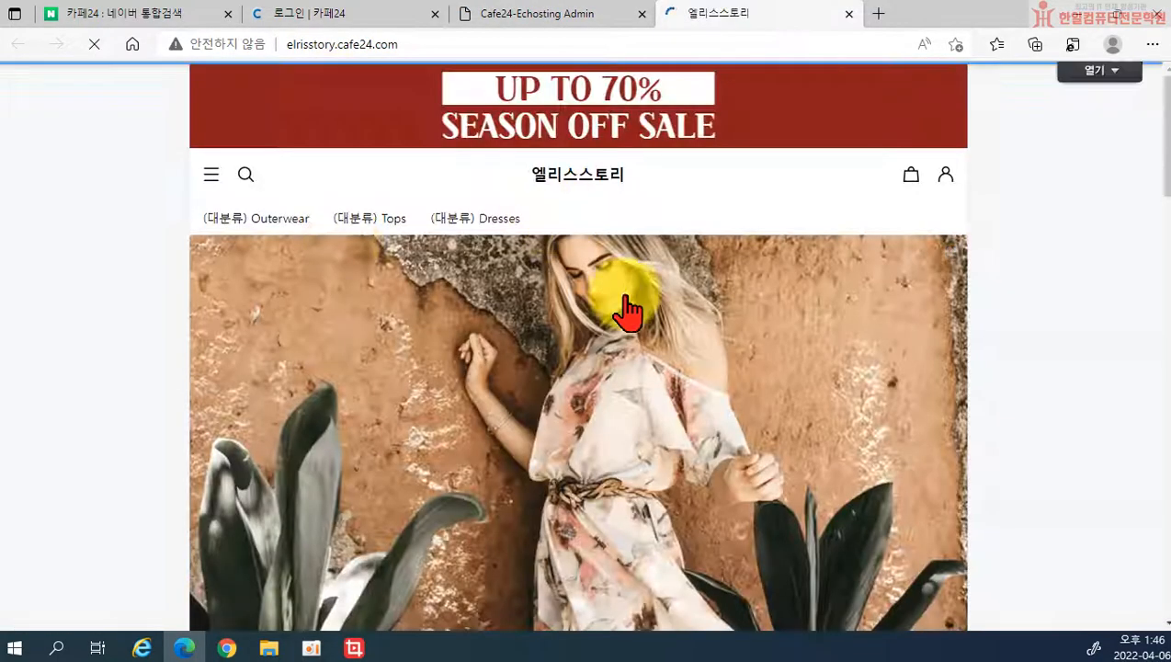
left_click(249, 183)
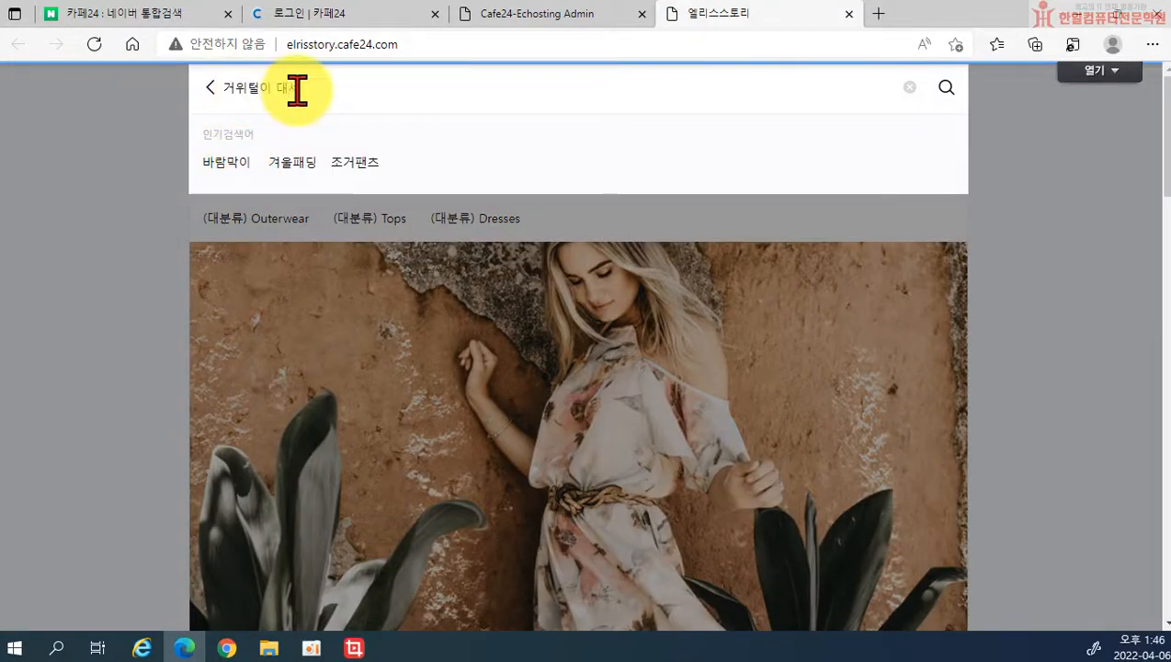
left_click(945, 85)
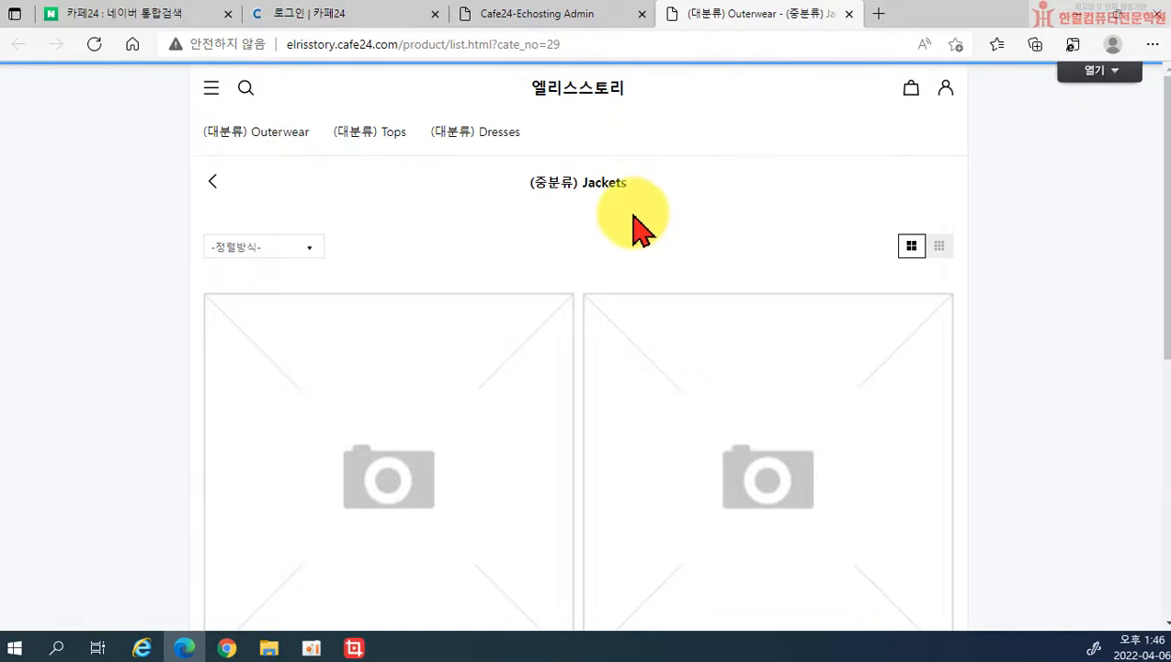
scroll(567, 444, "down", 6)
scroll(567, 455, "up", 4)
scroll(551, 423, "up", 2)
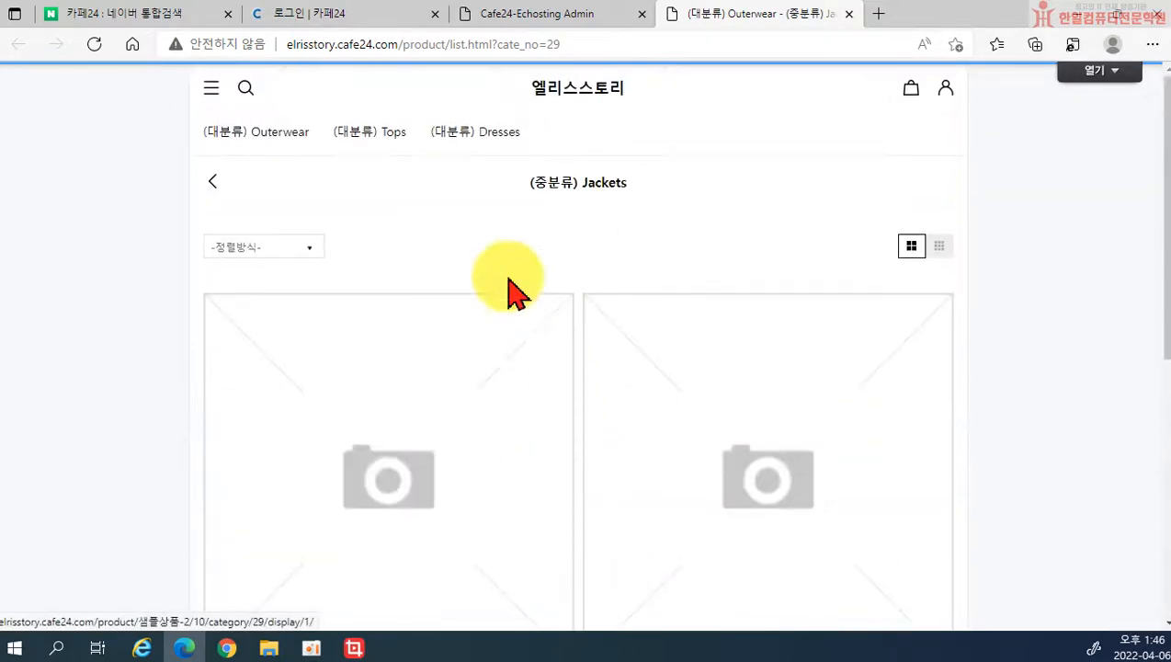
left_click(847, 15)
scroll(422, 551, "down", 4)
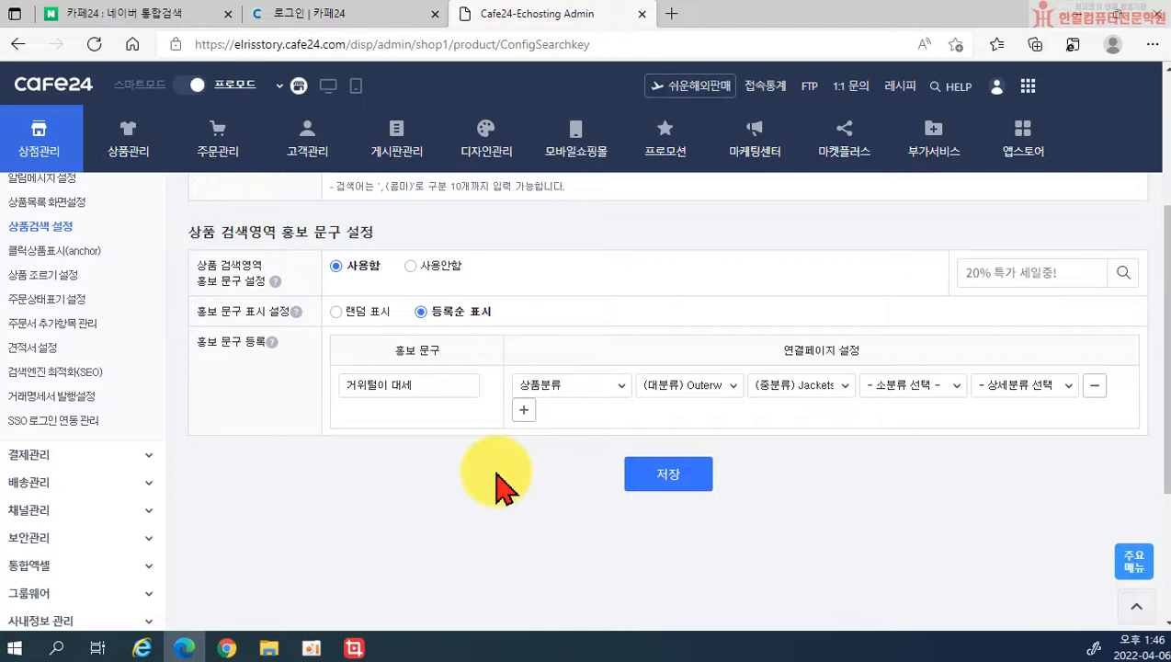
left_click(35, 377)
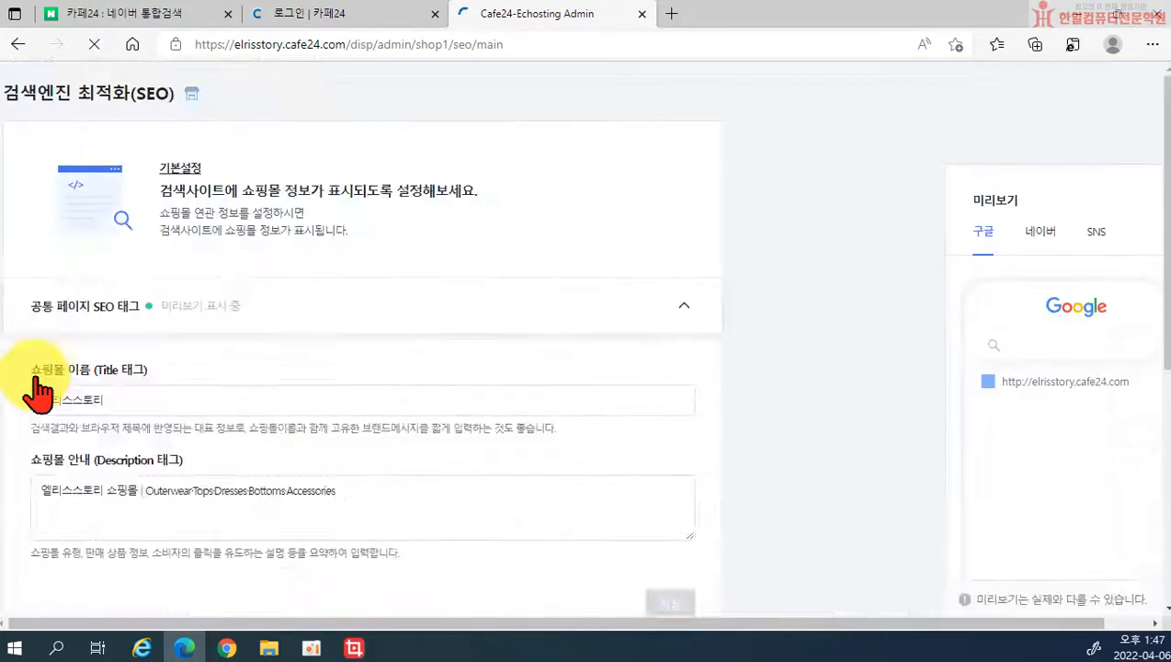
scroll(387, 406, "down", 2)
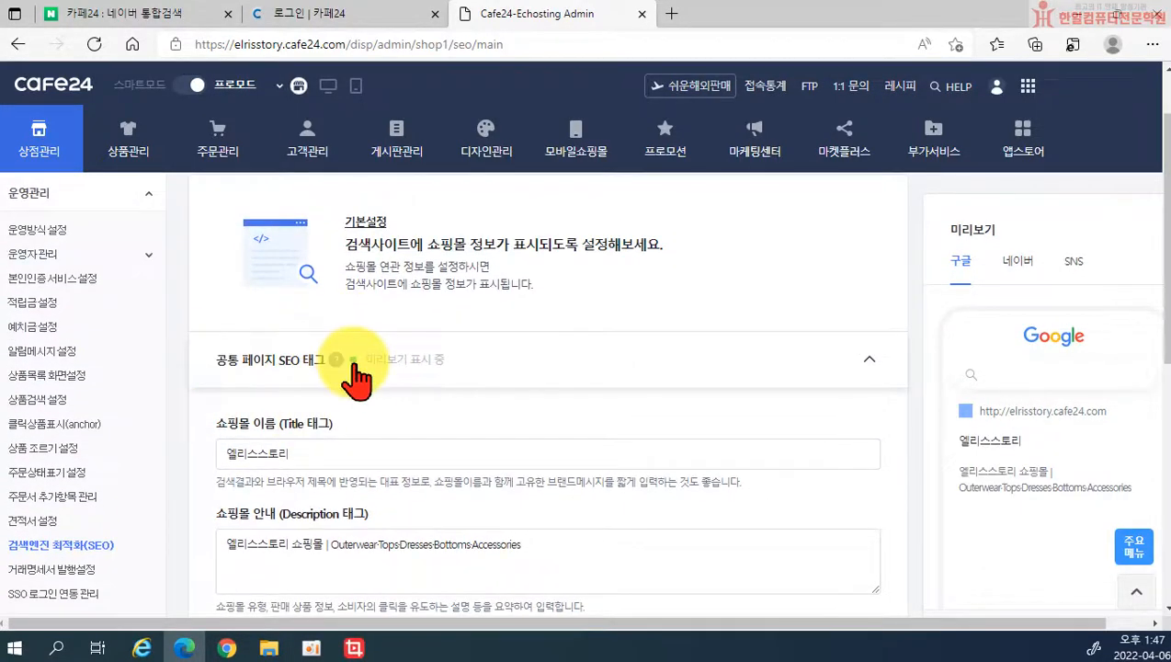
scroll(353, 377, "down", 2)
left_click(305, 370)
scroll(313, 385, "down", 2)
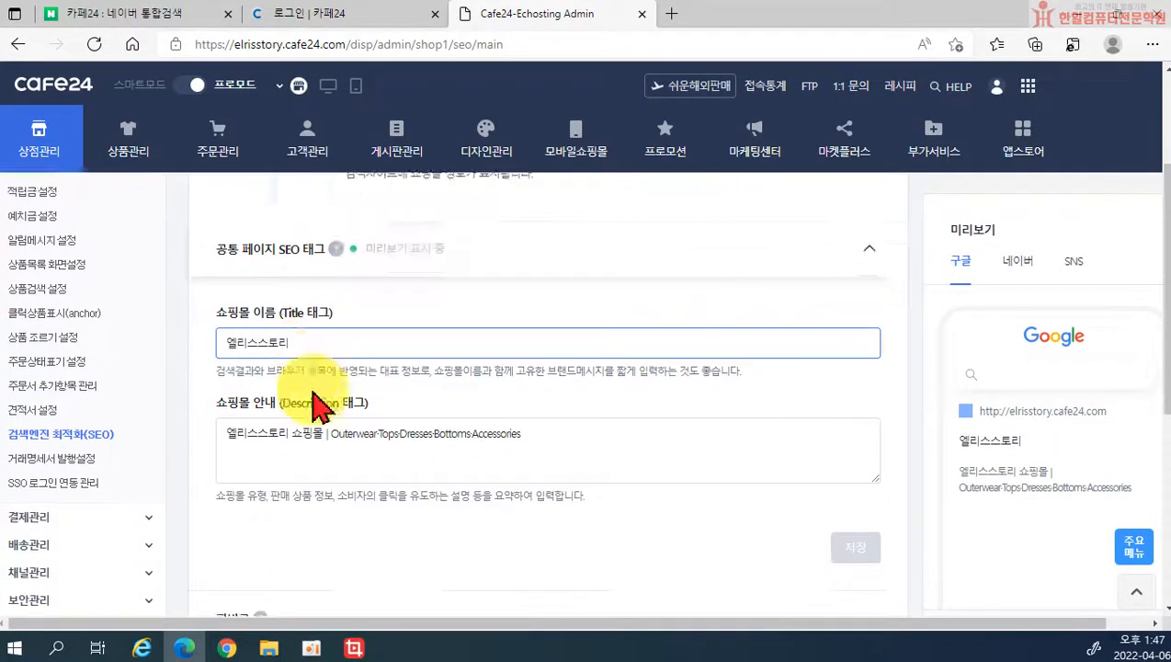
left_click(319, 406)
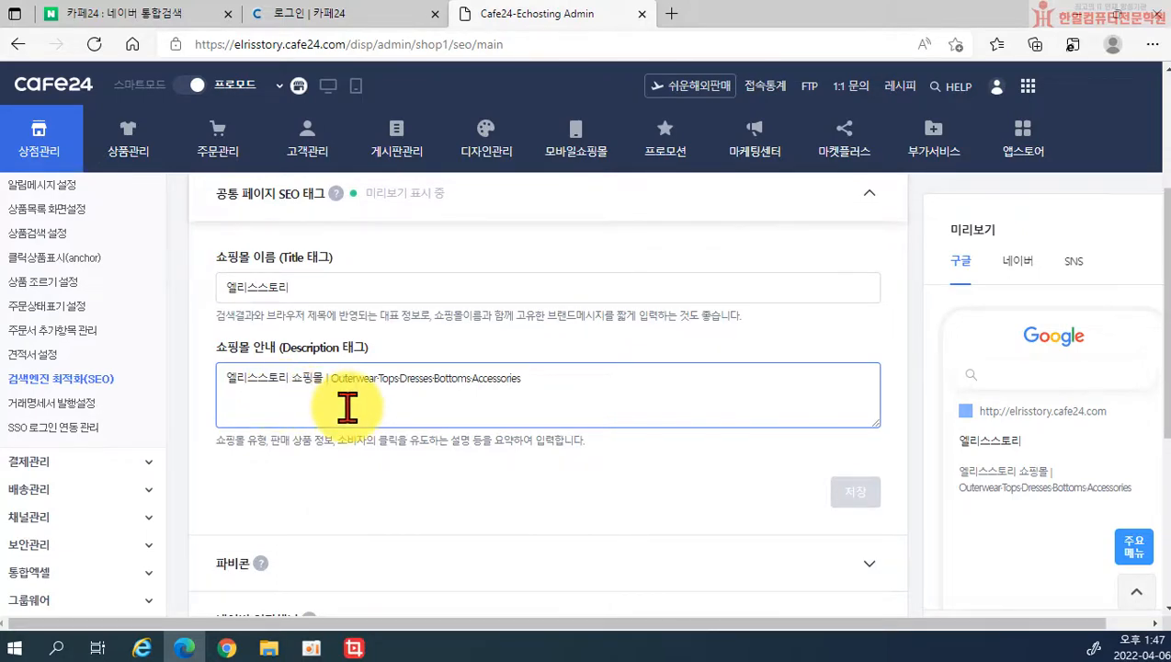
scroll(347, 409, "up", 6)
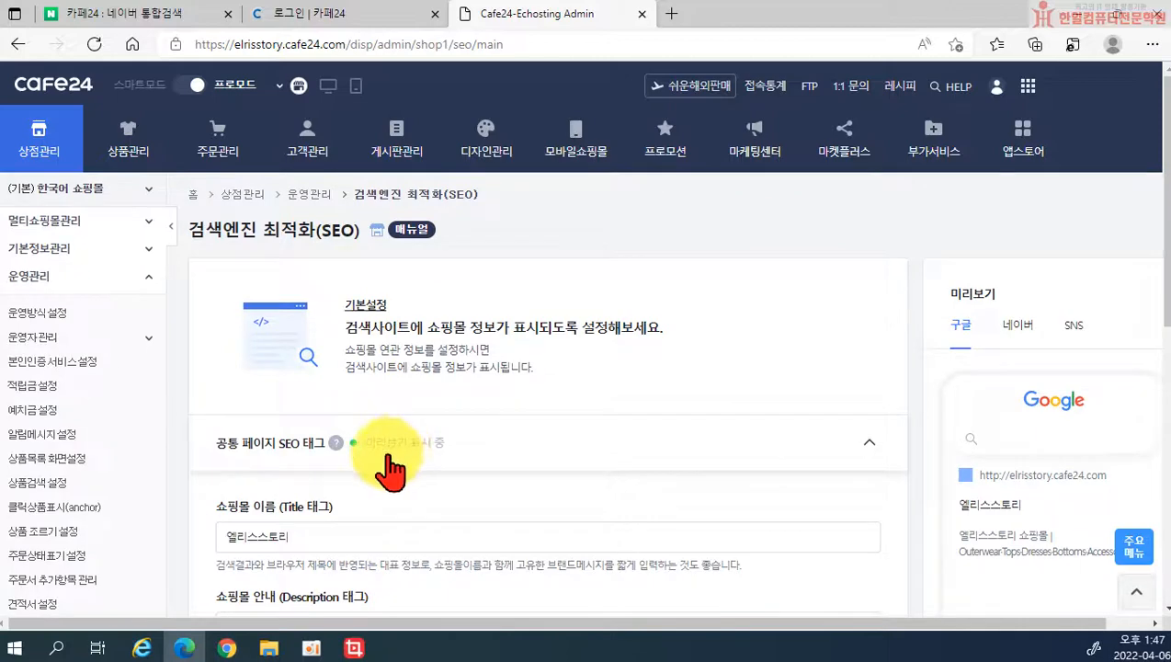
scroll(367, 459, "down", 12)
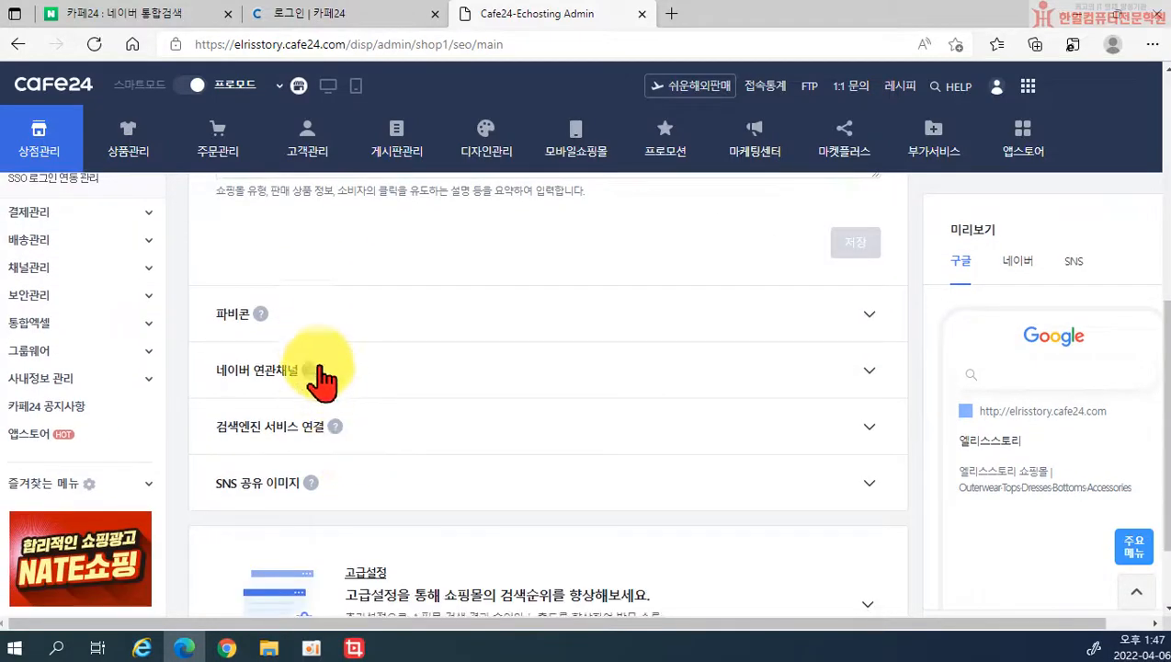
scroll(317, 372, "down", 2)
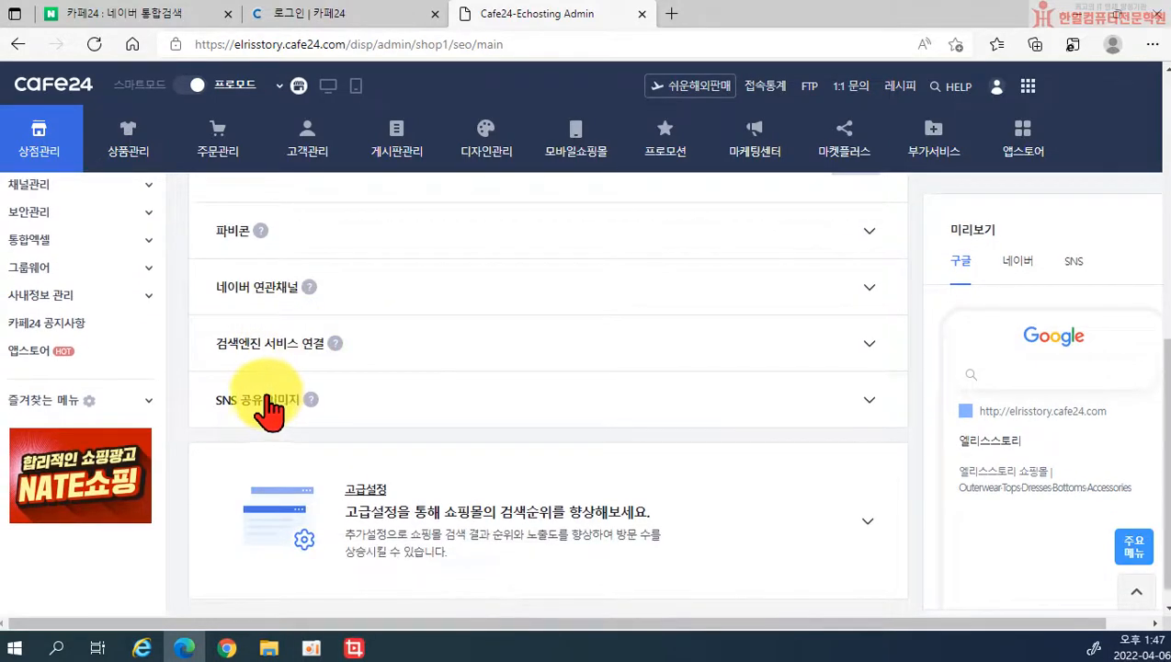
scroll(266, 354, "down", 1)
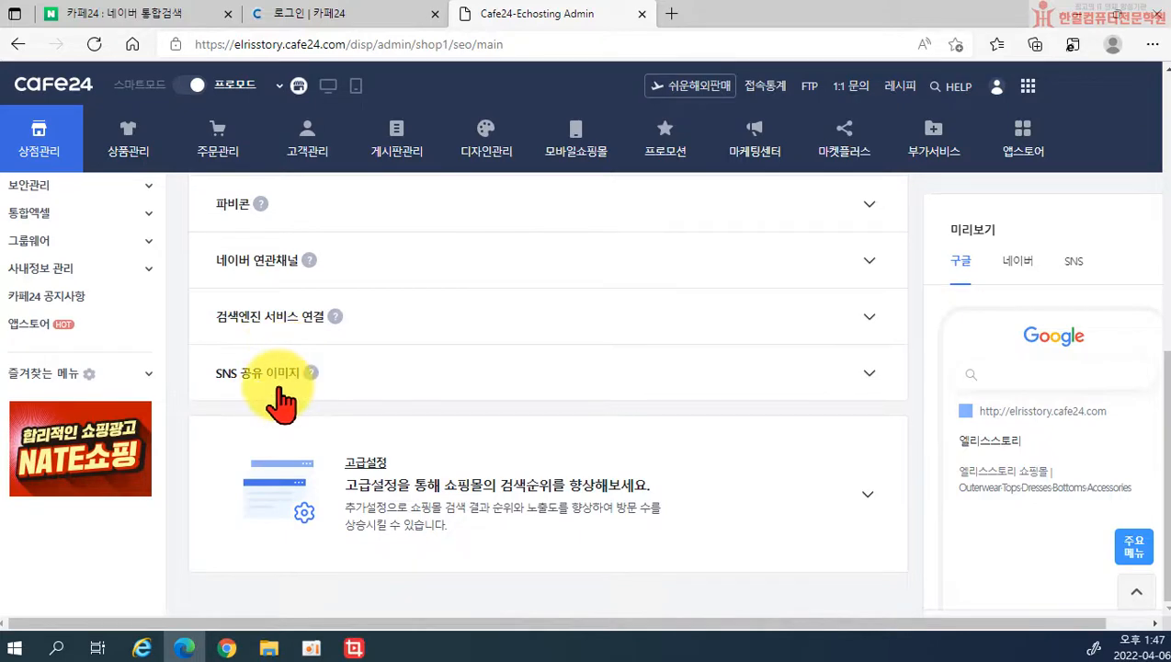
scroll(312, 396, "up", 15)
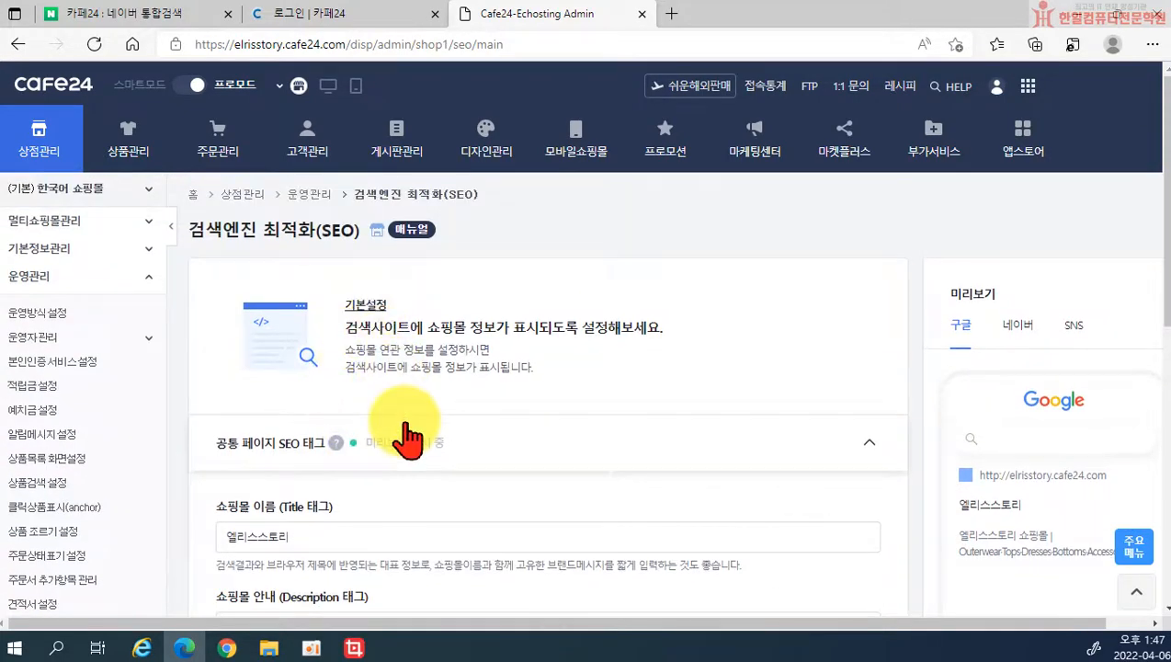
left_click(871, 444)
scroll(855, 437, "down", 3)
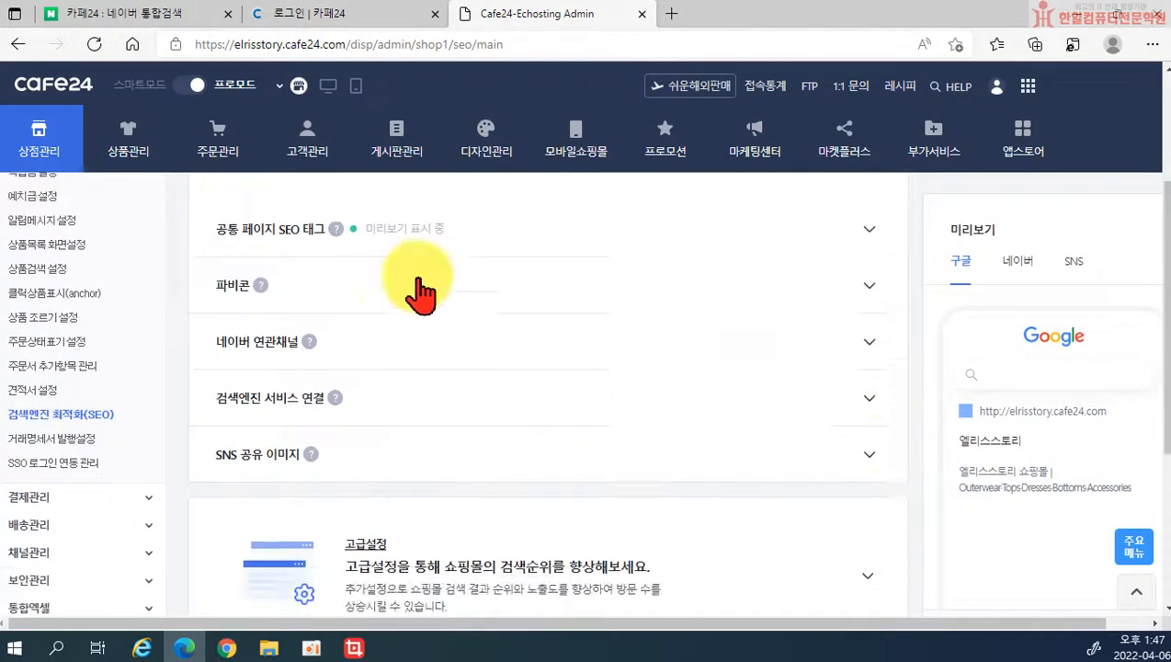
scroll(421, 292, "up", 2)
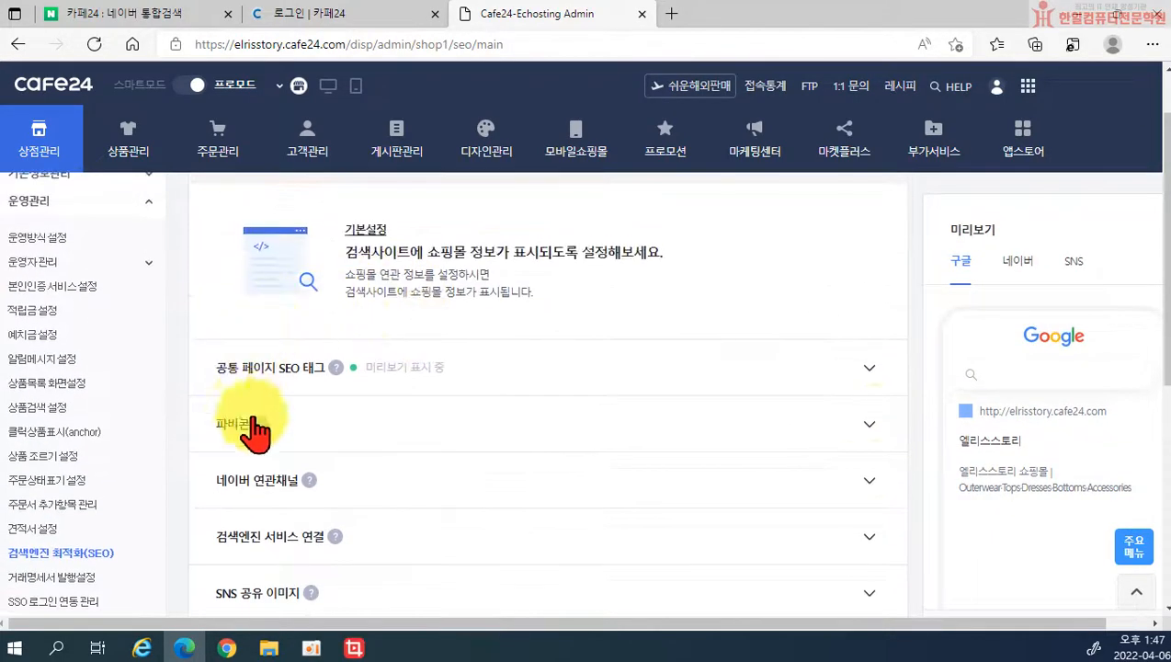
left_click(335, 368)
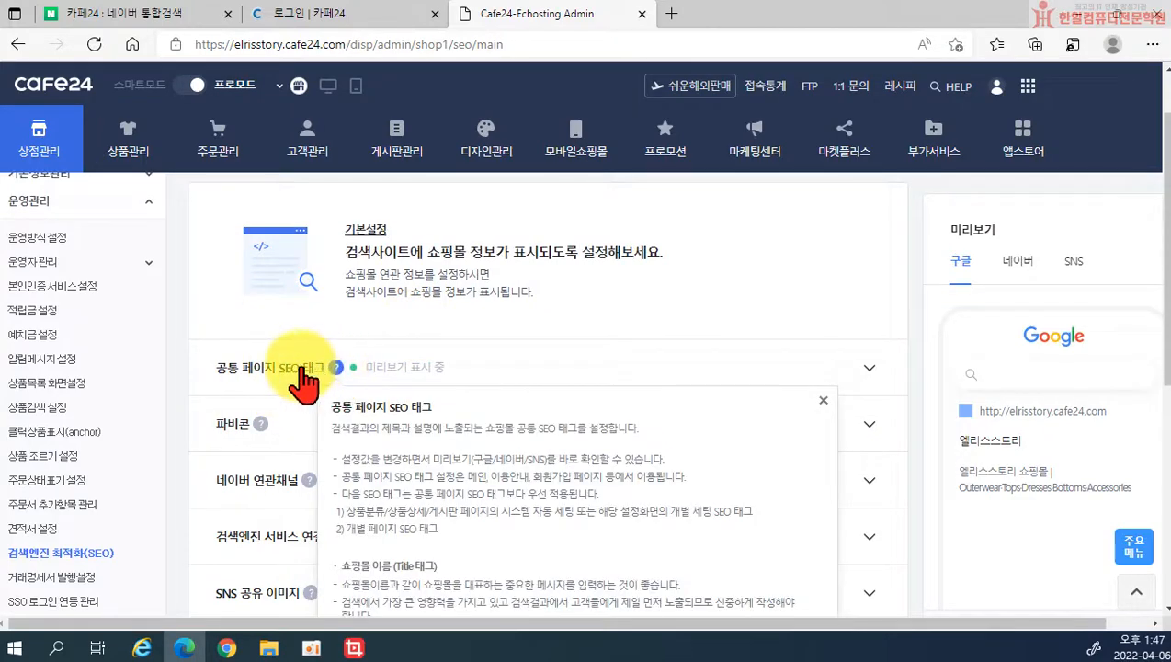
left_click(725, 369)
scroll(597, 358, "down", 2)
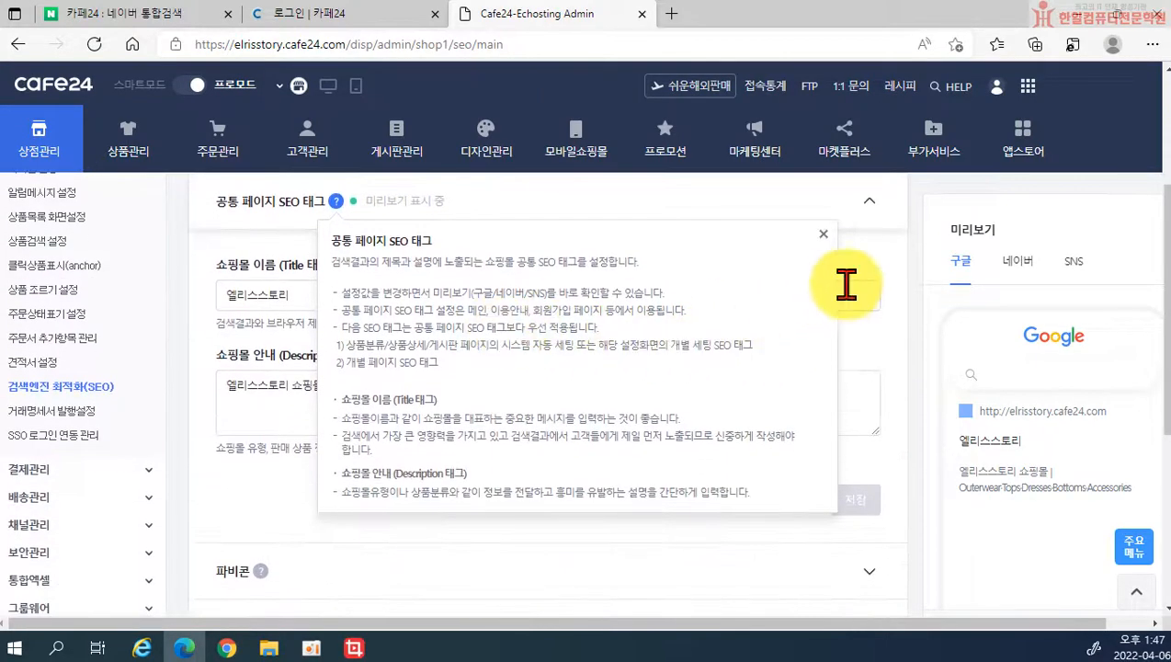
left_click(282, 294)
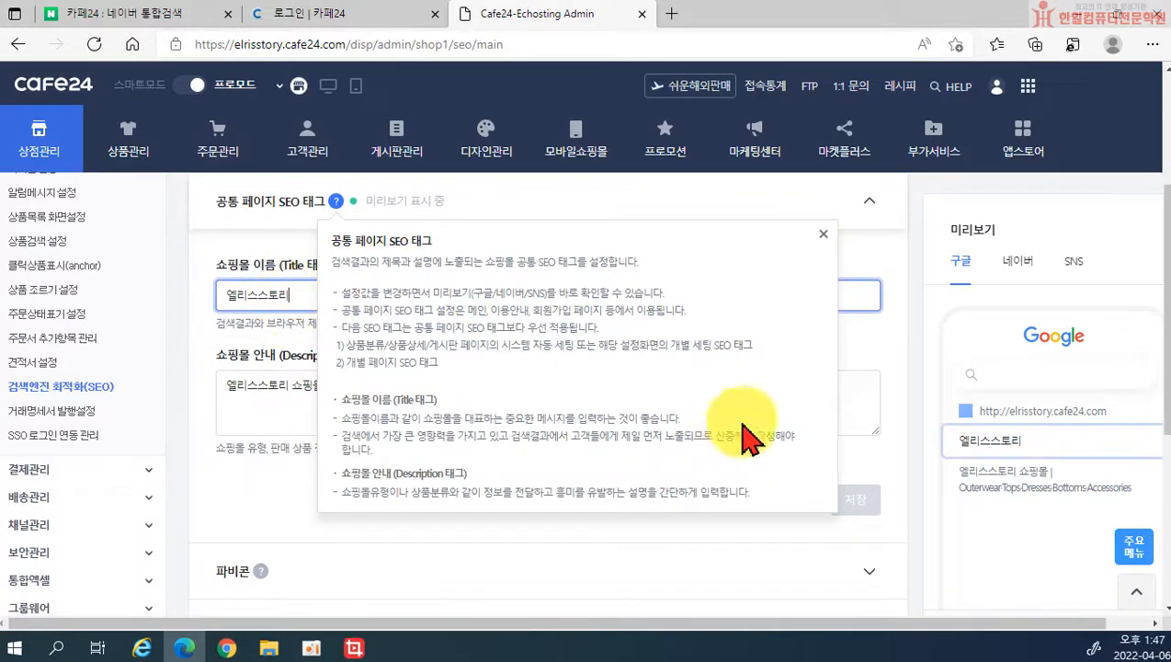
left_click(824, 248)
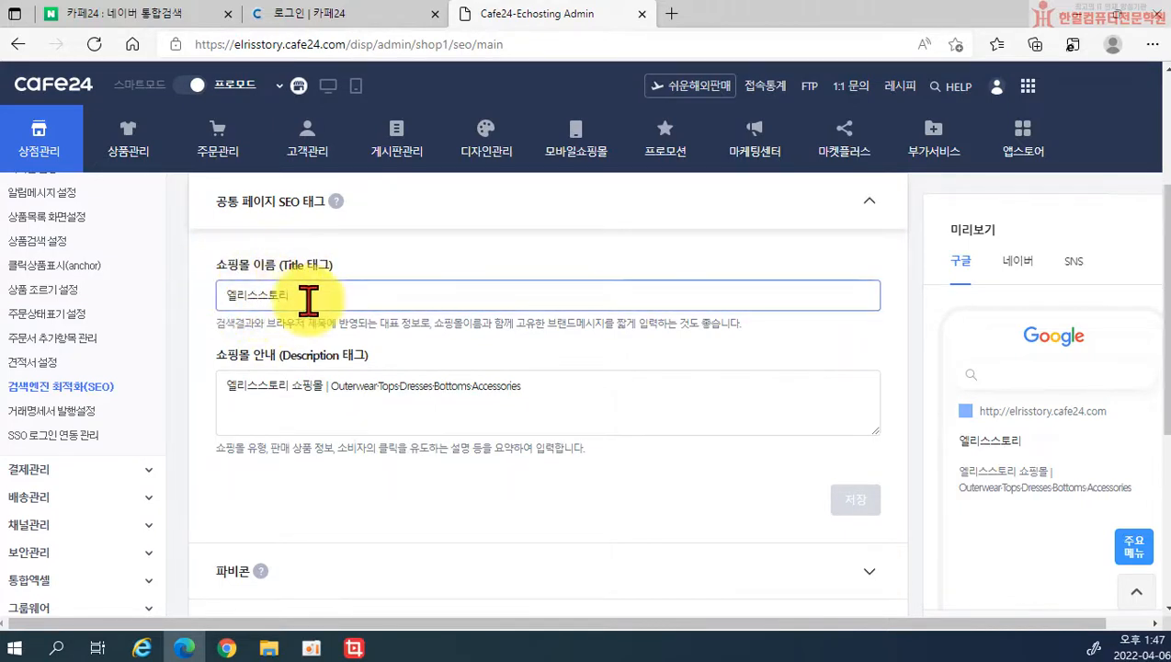
left_click(237, 411)
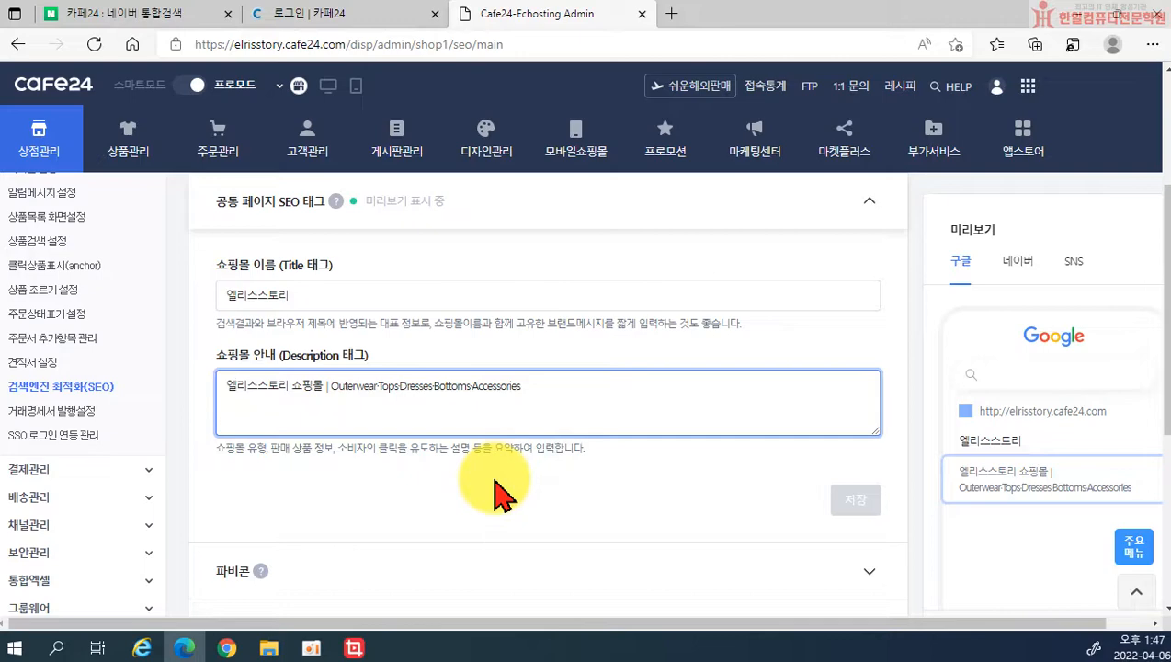
left_click(331, 87)
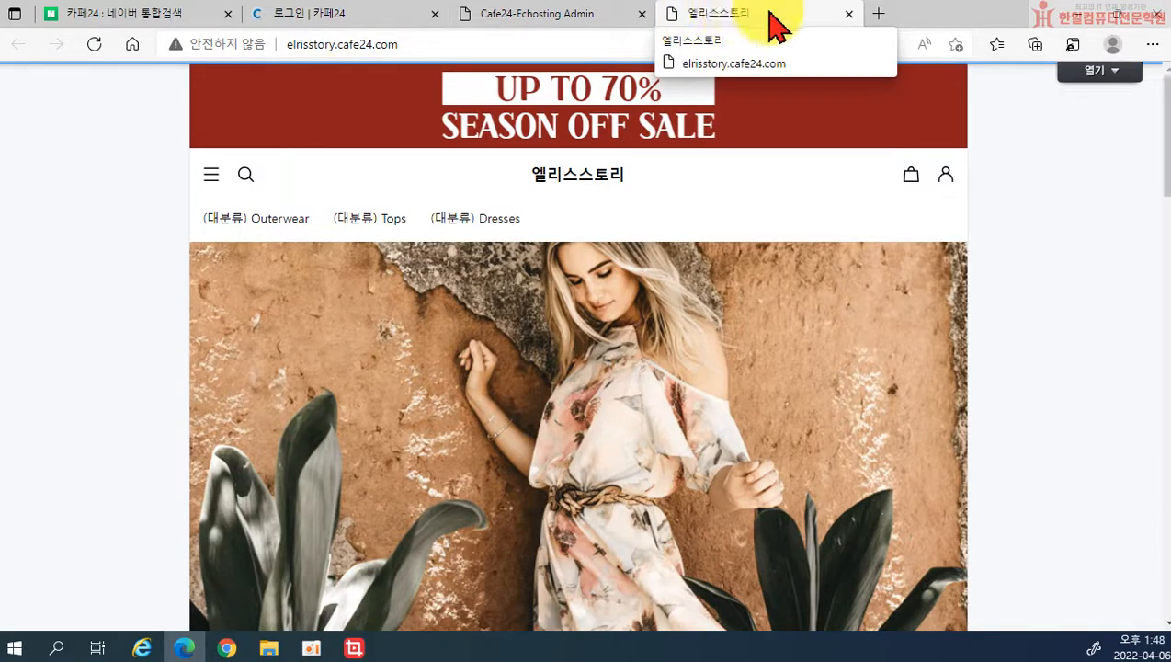
left_click(848, 15)
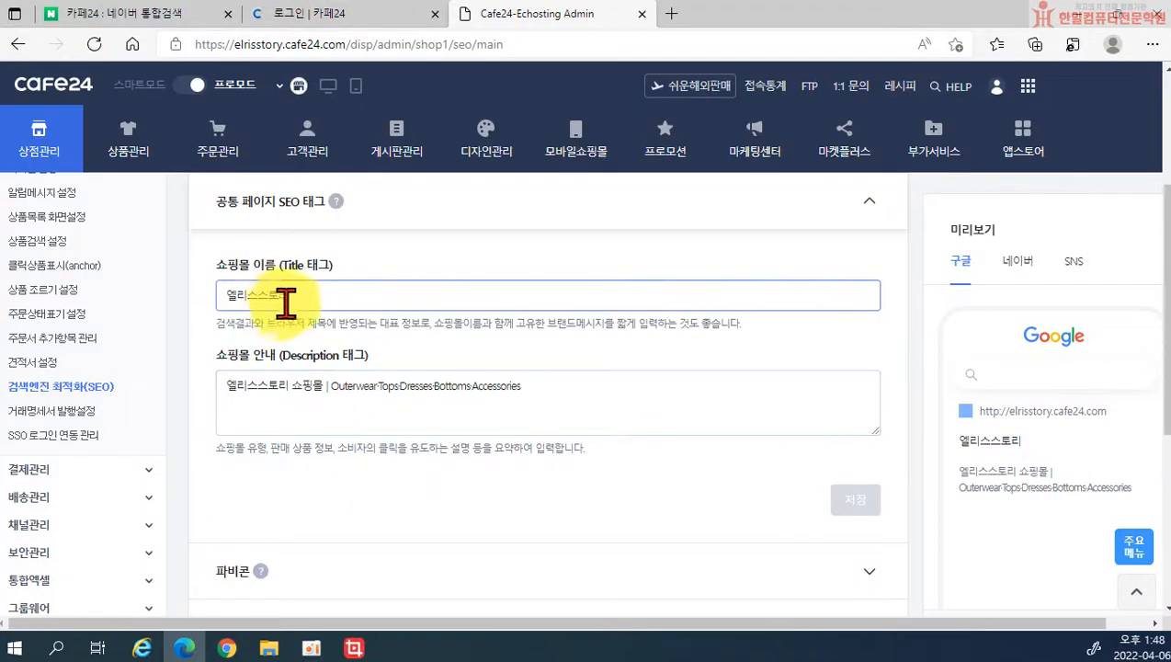
left_click(258, 388)
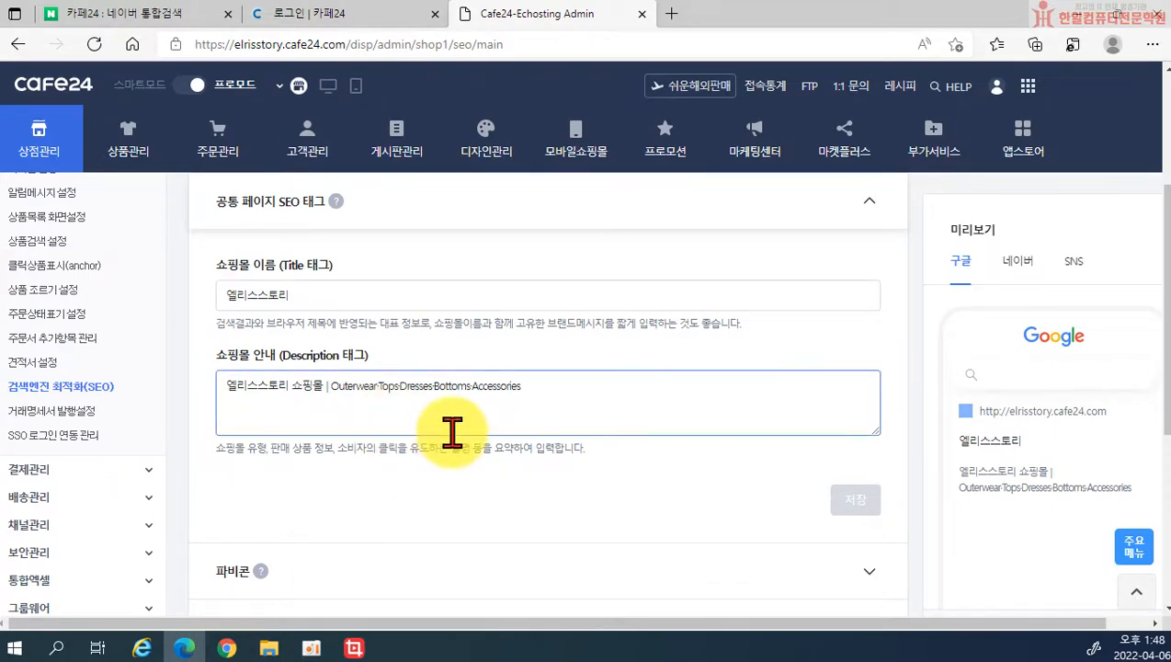
scroll(386, 484, "down", 1)
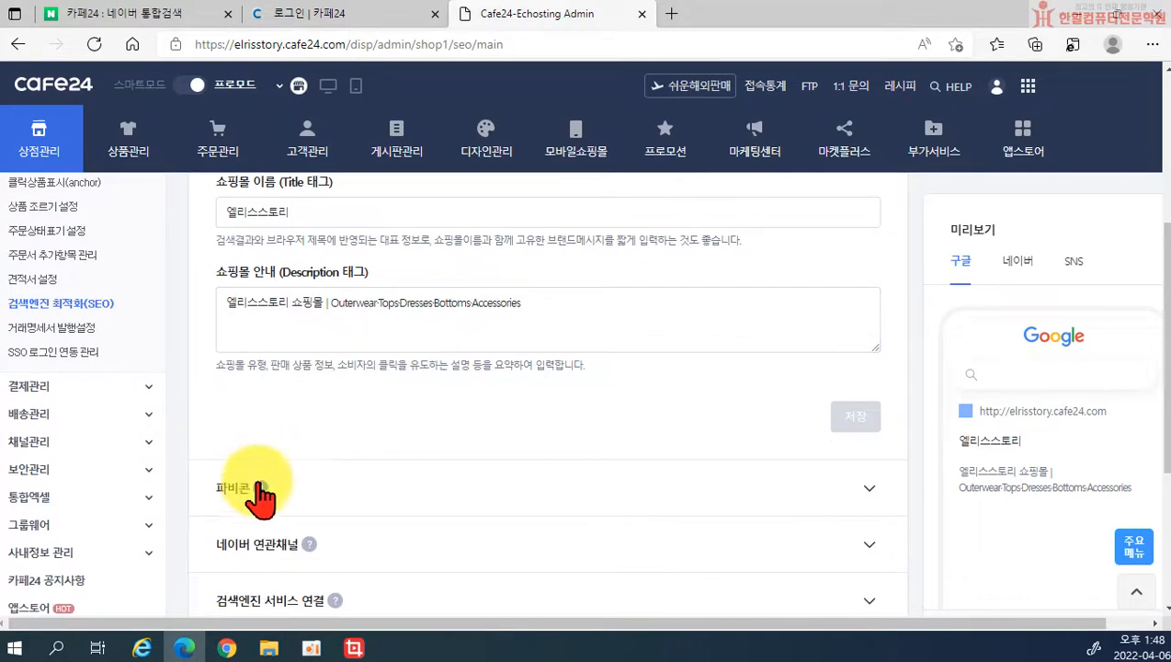
Step: Check the favicon's recommended 16*16px ico size note, then expand 네이버 연관채널
left_click(864, 489)
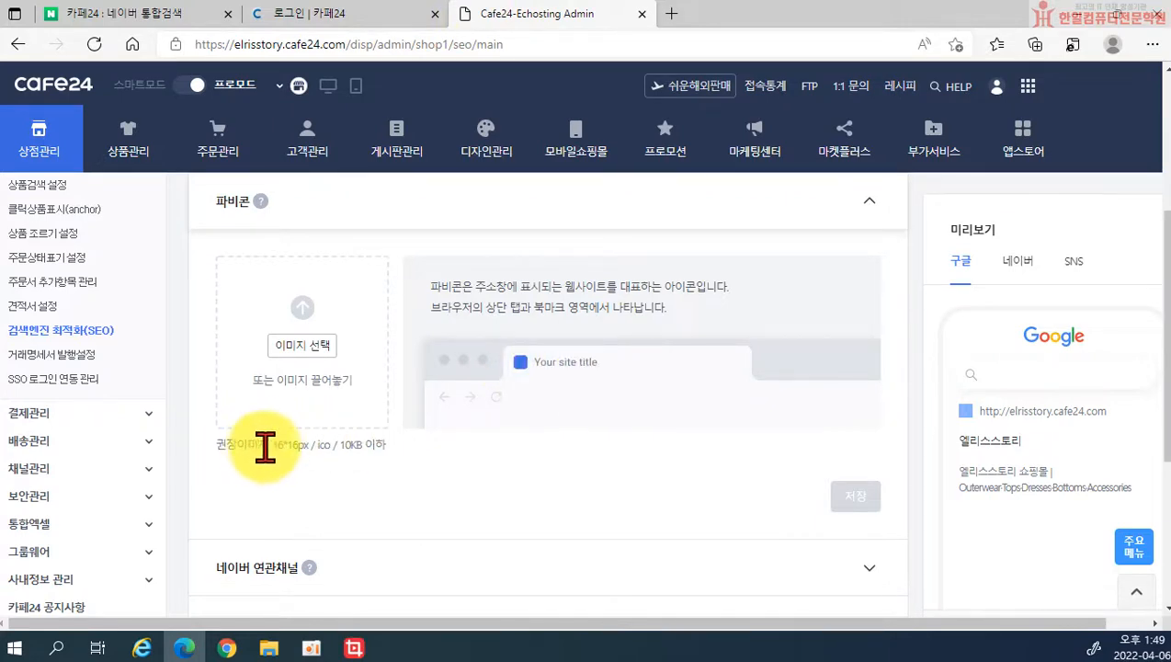
left_click_drag(275, 444, 336, 482)
left_click(334, 478)
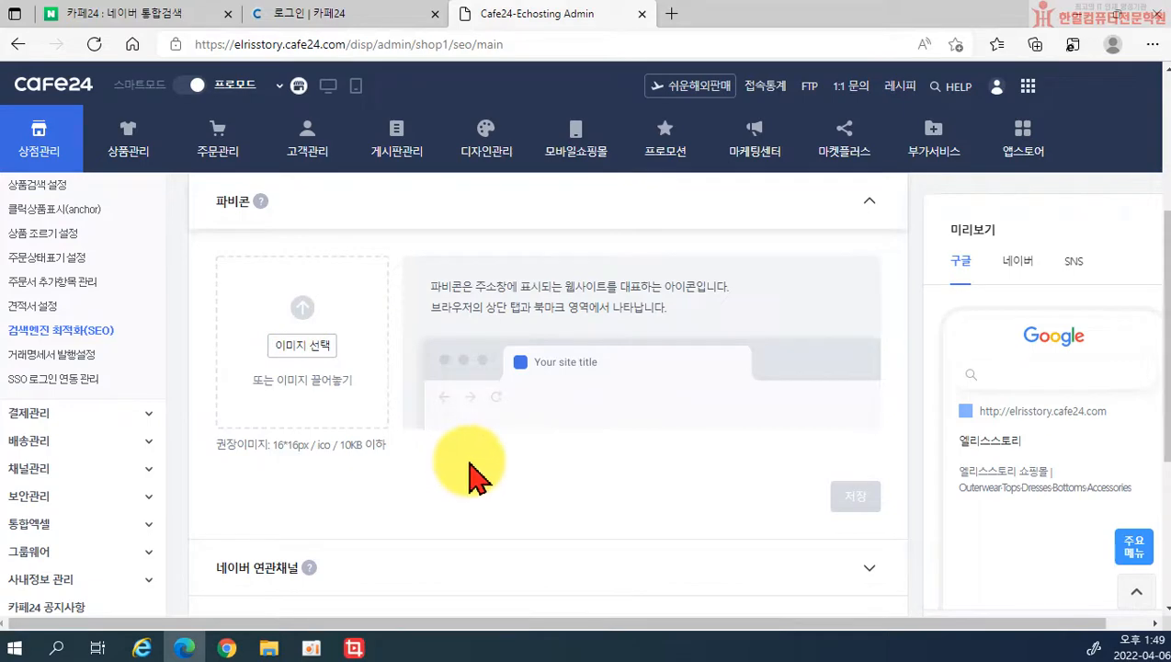
scroll(460, 477, "down", 2)
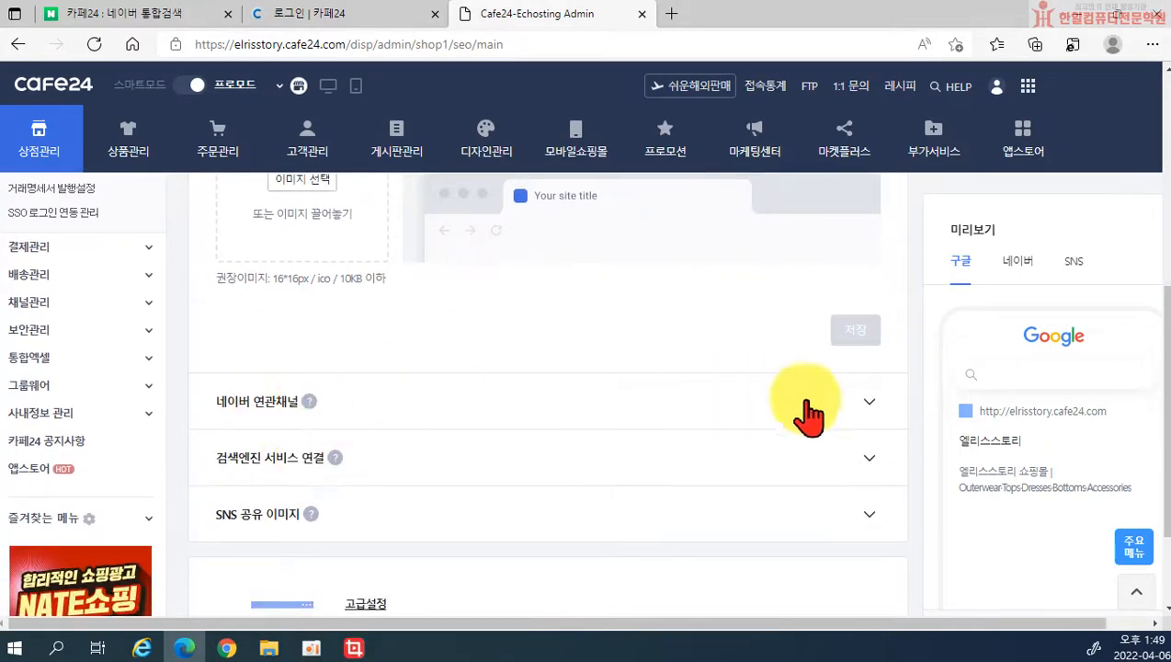
left_click(874, 421)
scroll(846, 409, "up", 1)
left_click(642, 409)
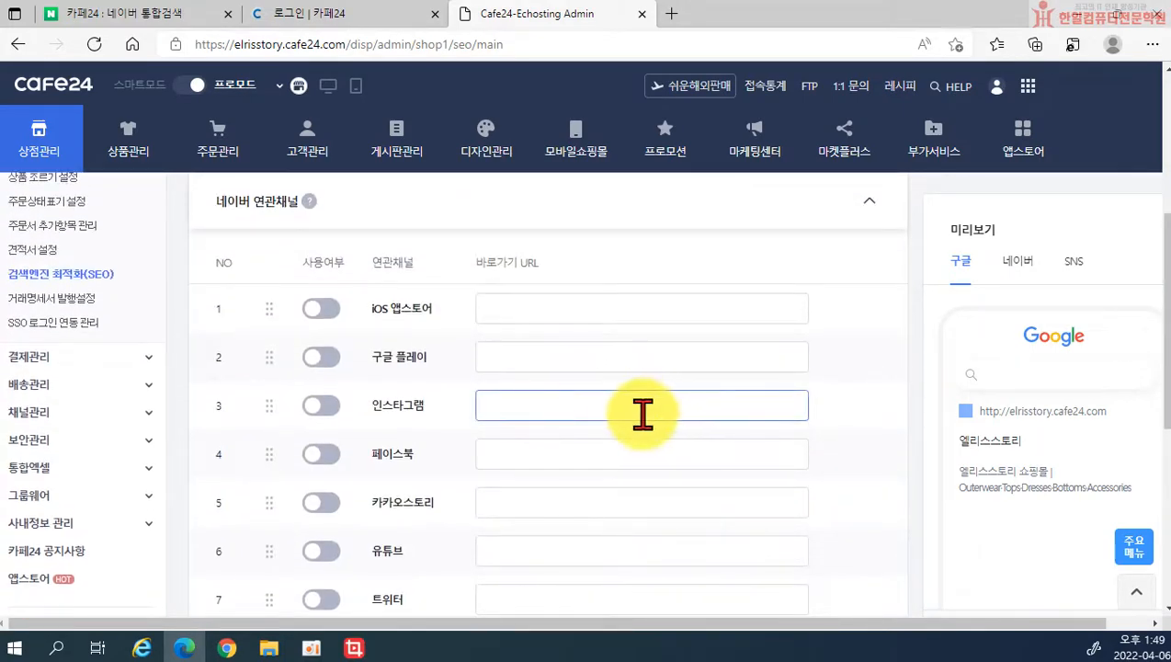
scroll(644, 412, "up", 1)
left_click(505, 390)
left_click(513, 438)
scroll(522, 449, "down", 2)
scroll(530, 462, "up", 2)
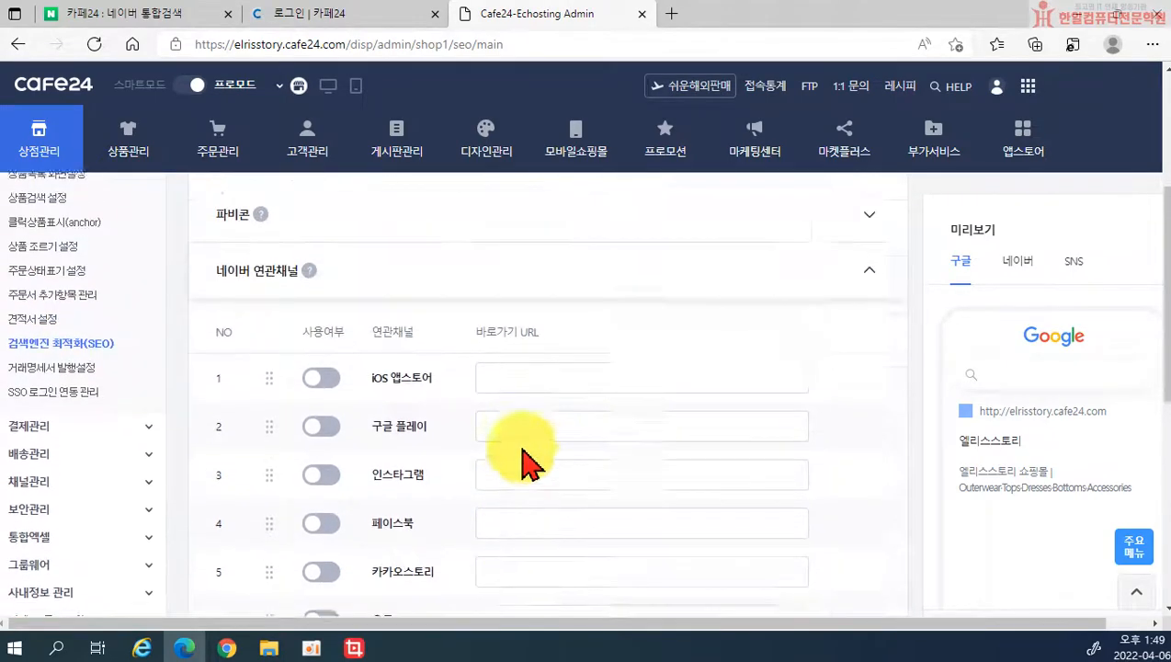
left_click(414, 515)
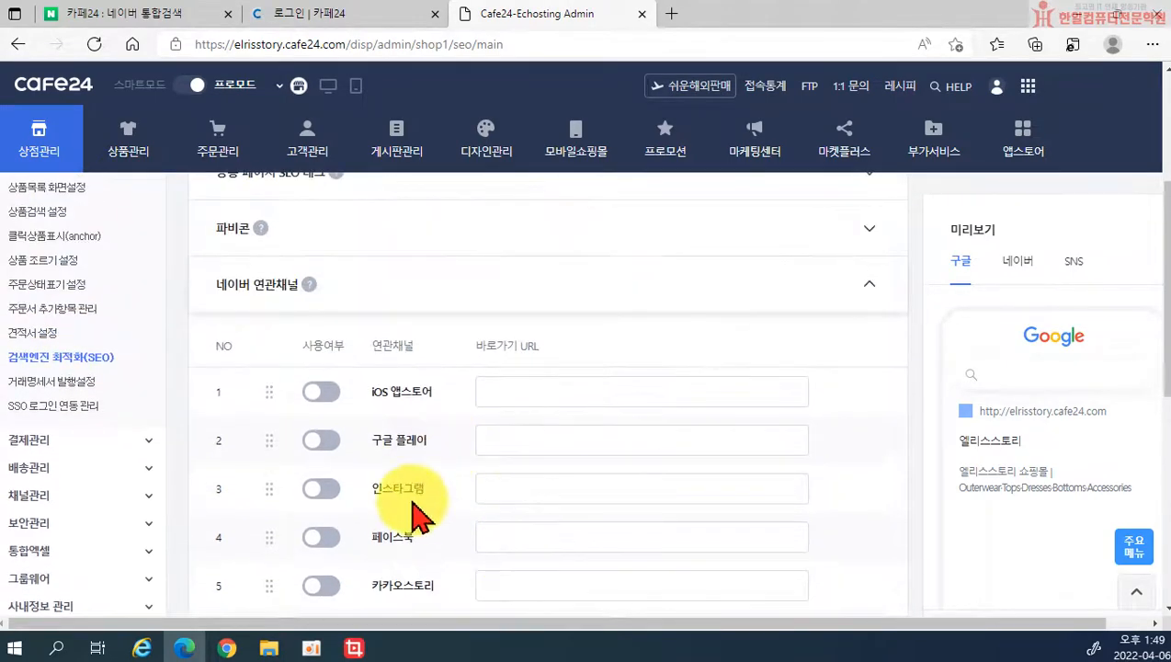
left_click(515, 397)
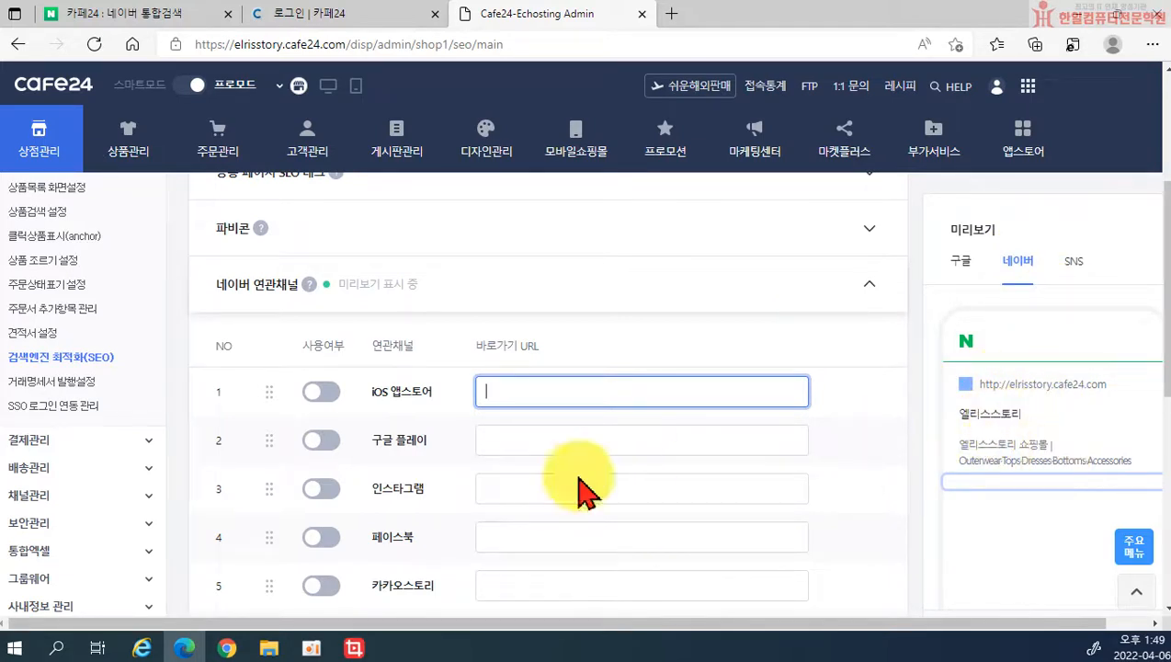
scroll(377, 515, "down", 1)
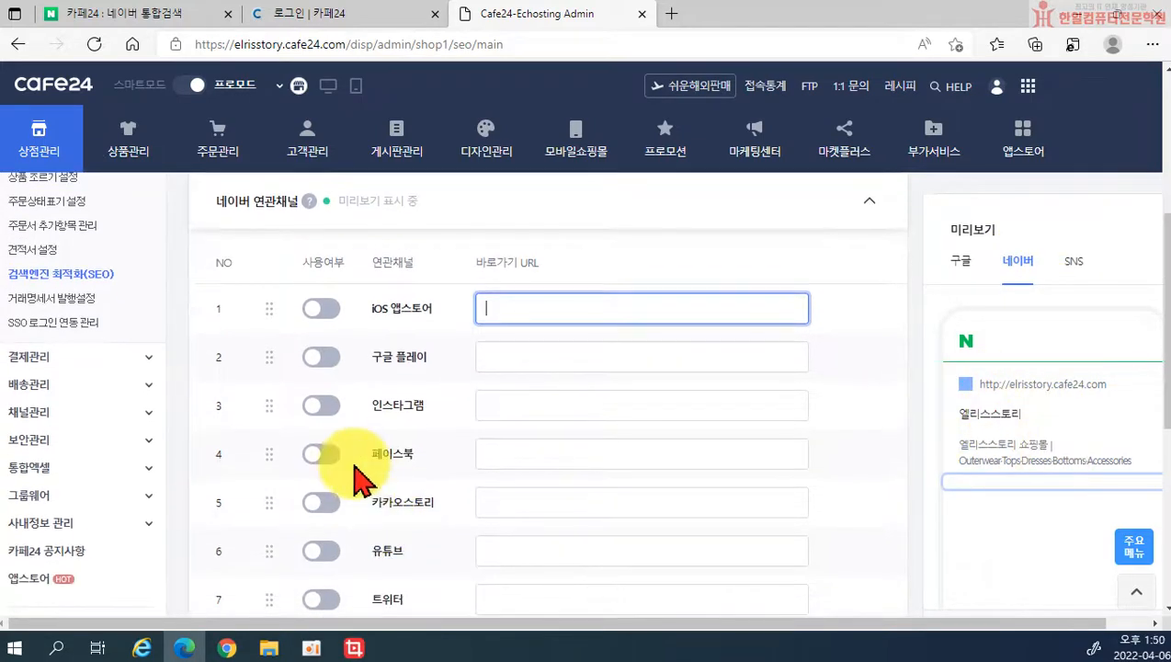
left_click(321, 405)
left_click(322, 454)
scroll(441, 552, "down", 1)
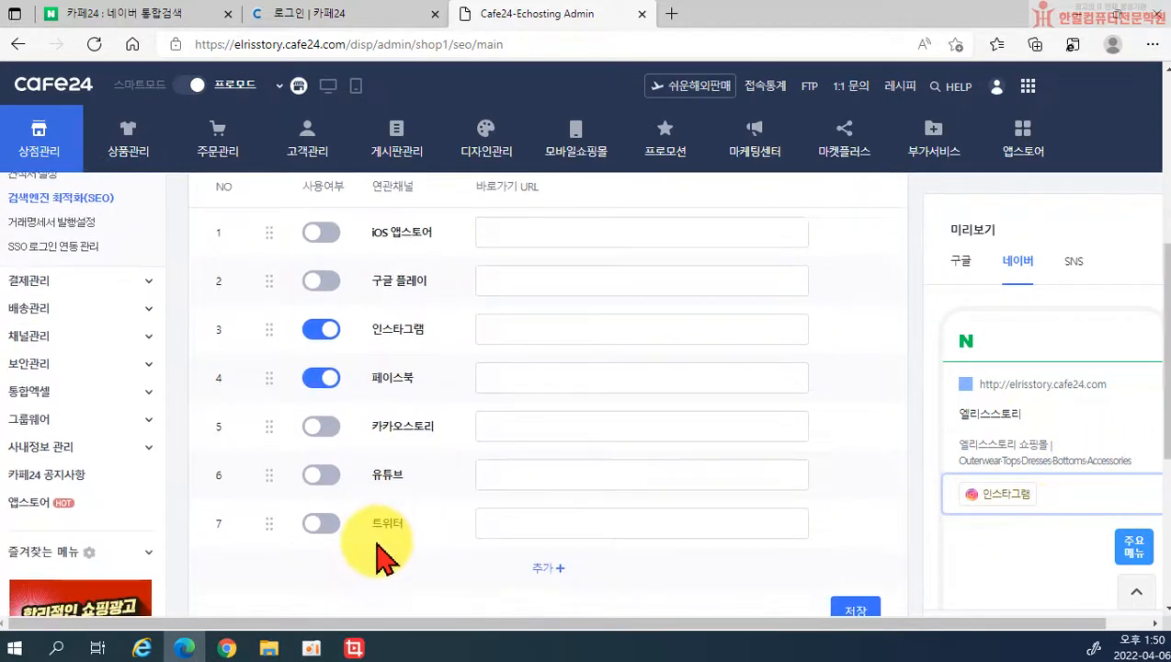
left_click(322, 467)
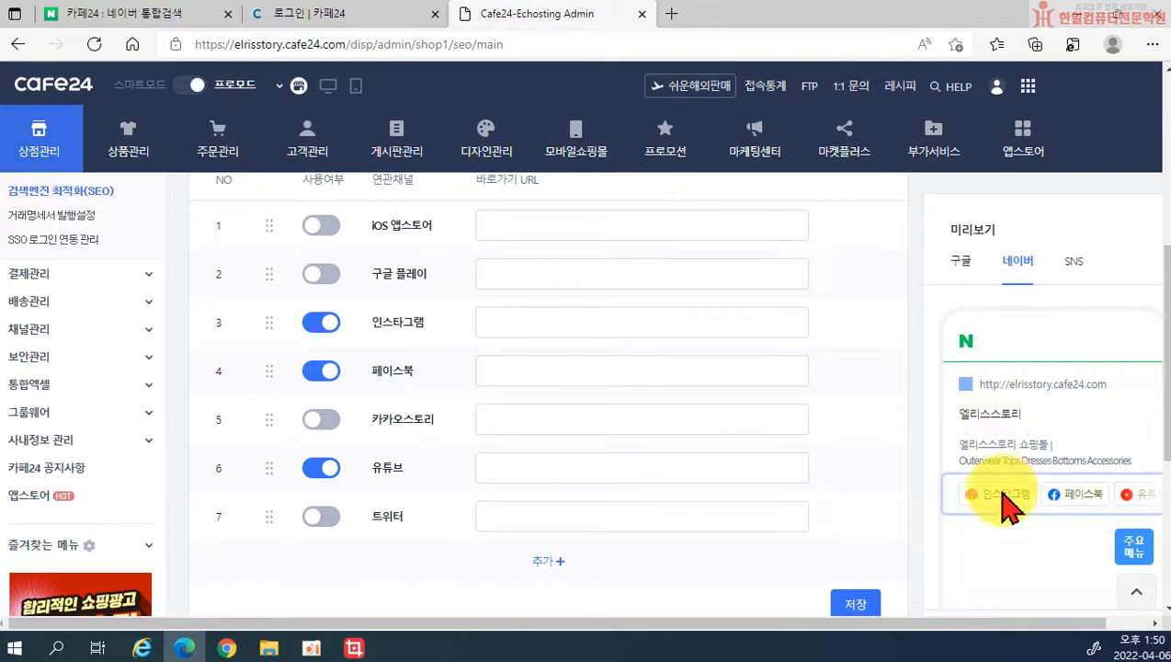
left_click(323, 469)
left_click(324, 375)
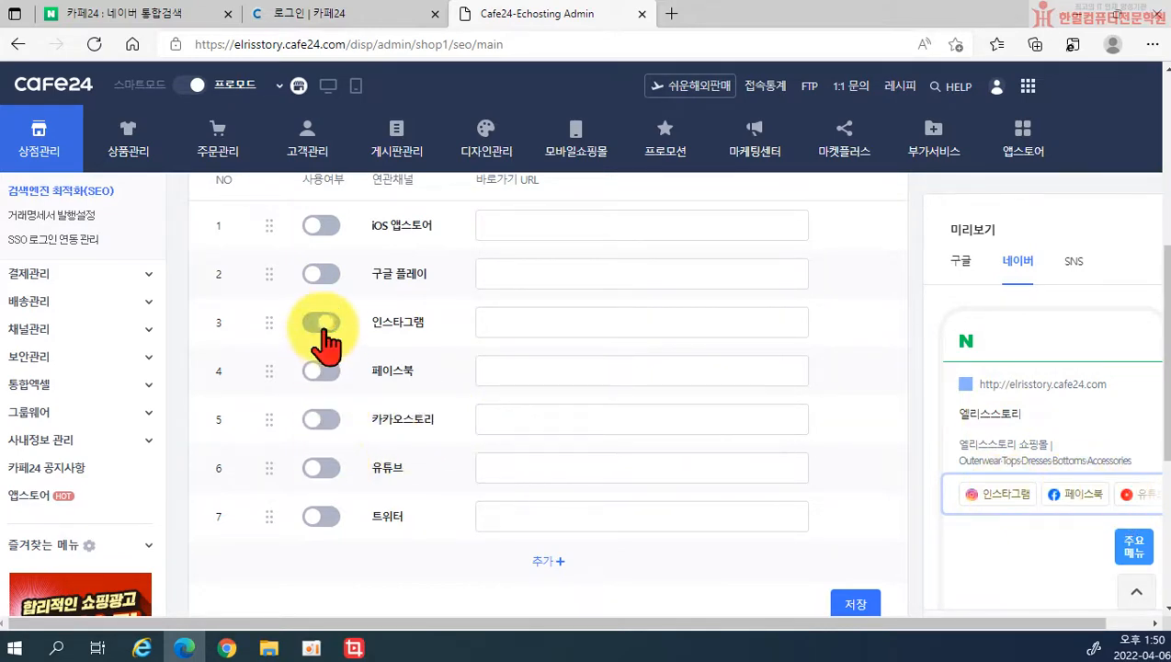
left_click(323, 323)
scroll(471, 327, "down", 3)
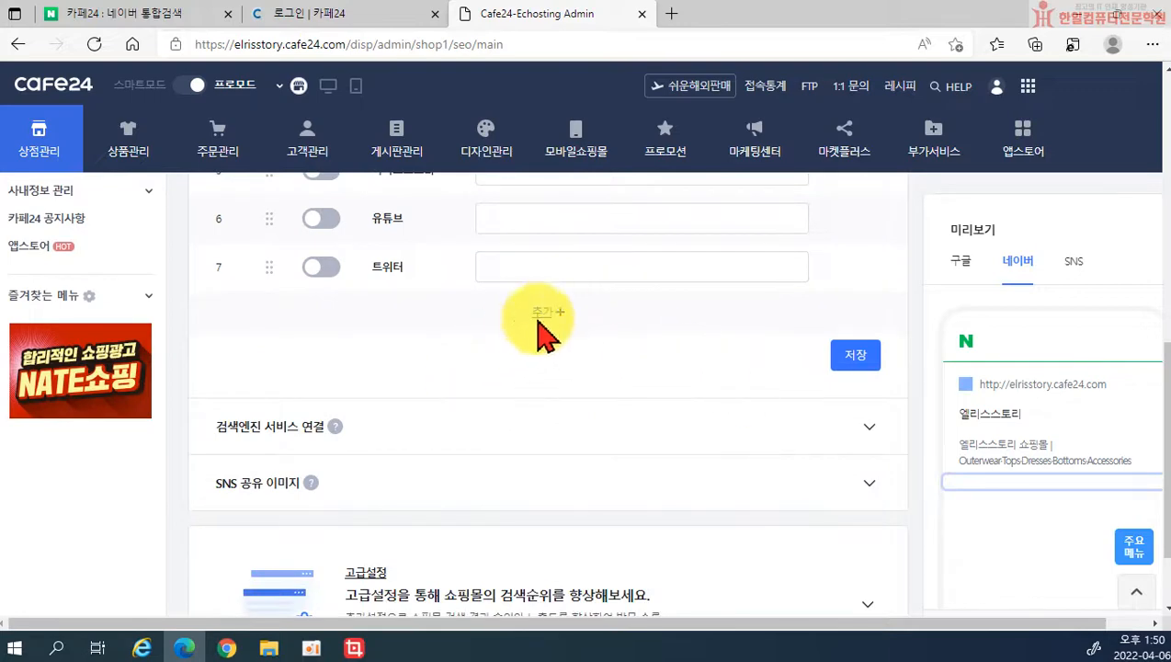
scroll(549, 368, "up", 6)
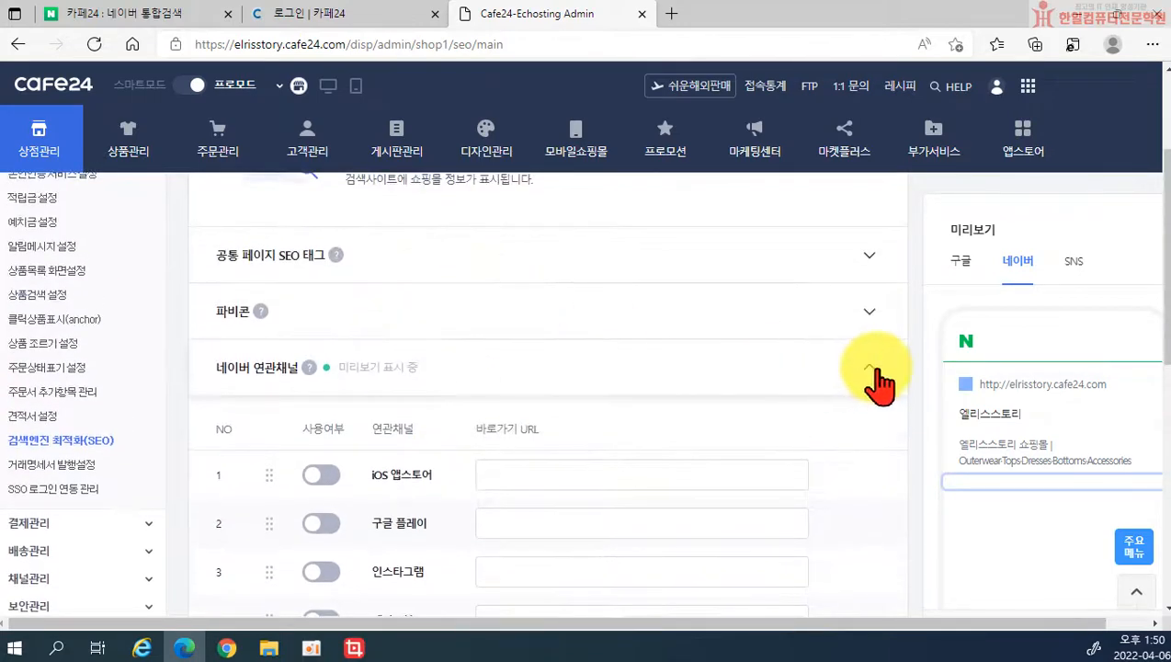
Step: Collapse 네이버 연관채널 and inspect the empty Google and Naver verification tag fields under 검색엔진 서비스 연결
left_click(868, 368)
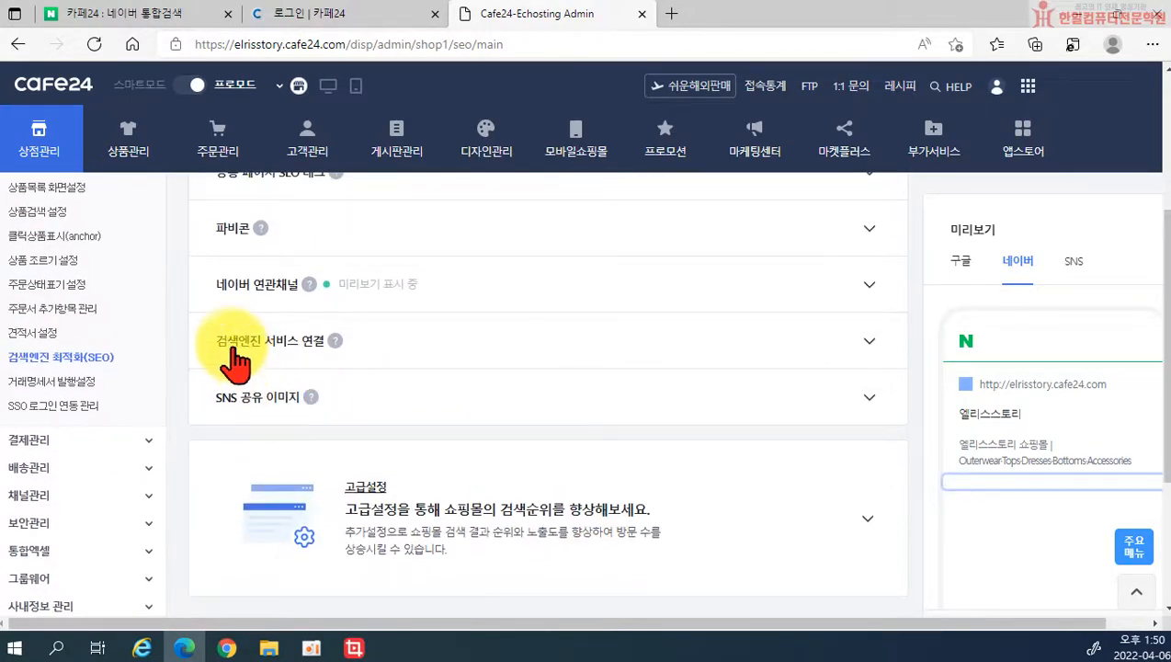
left_click(864, 347)
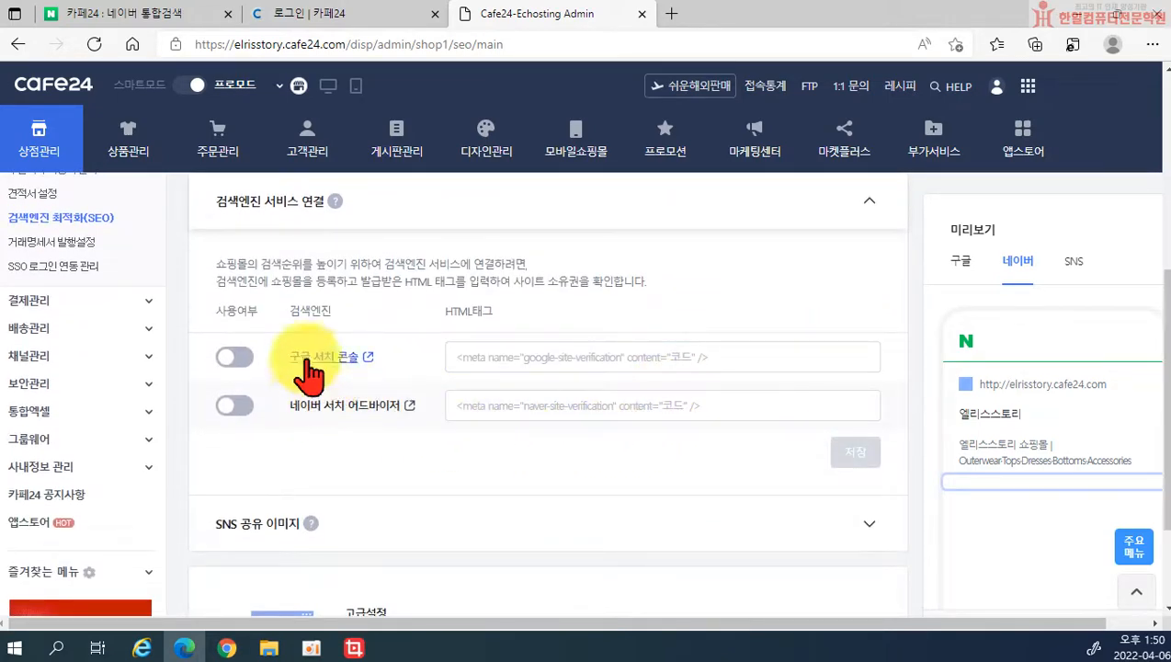
left_click(455, 359)
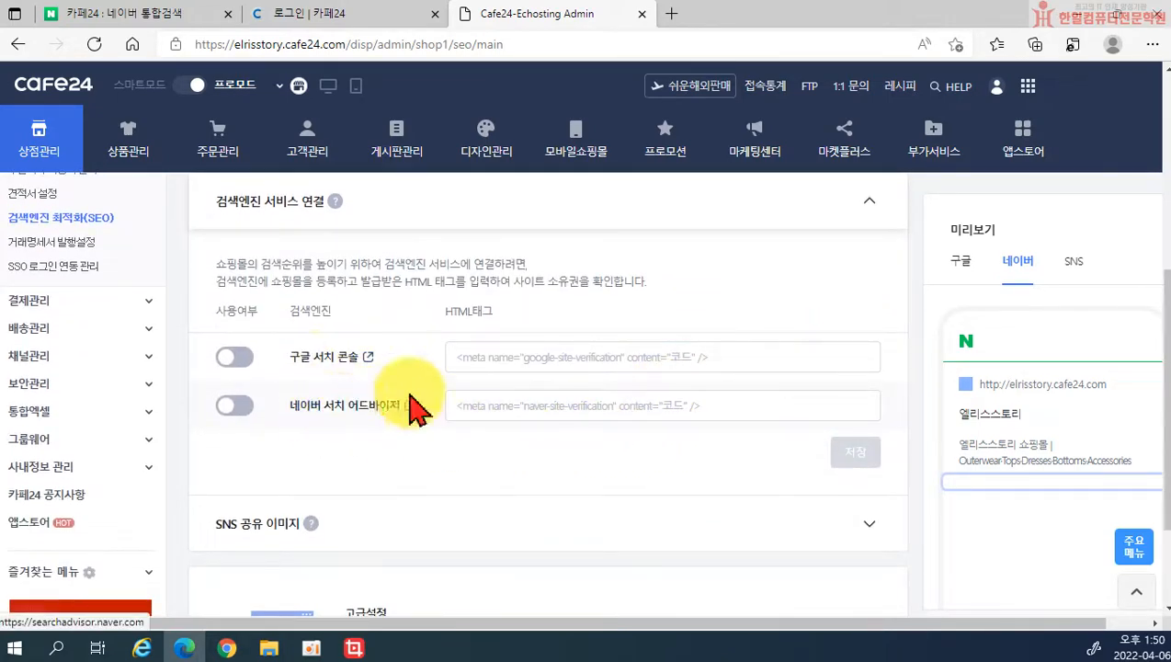
left_click(674, 409)
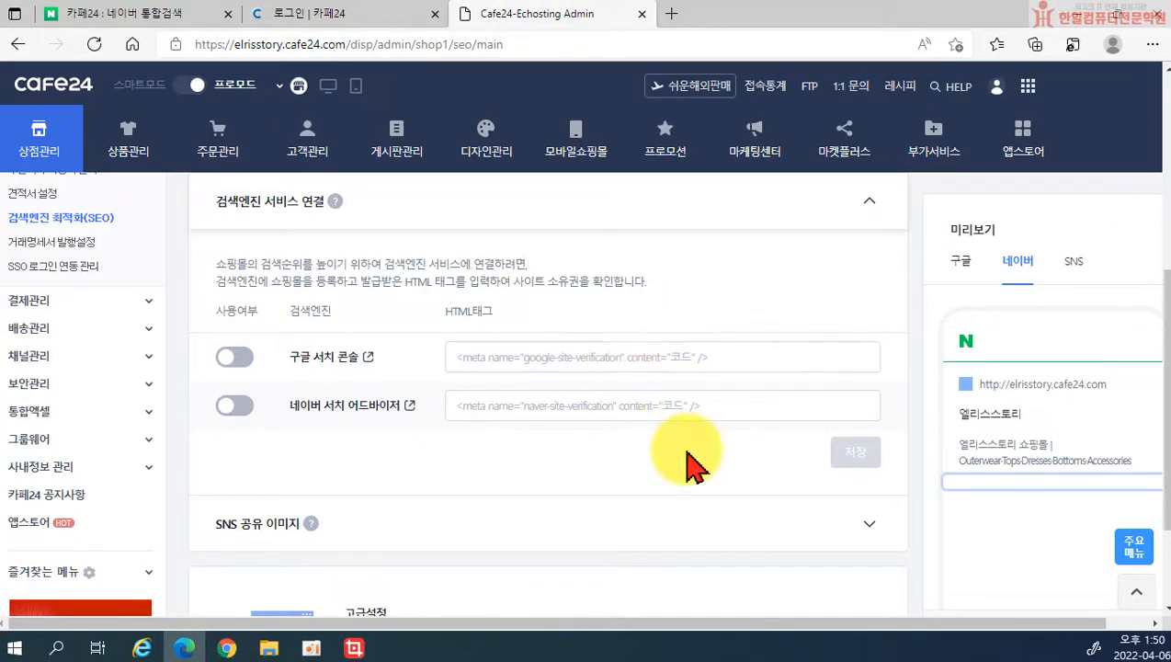
left_click(530, 360)
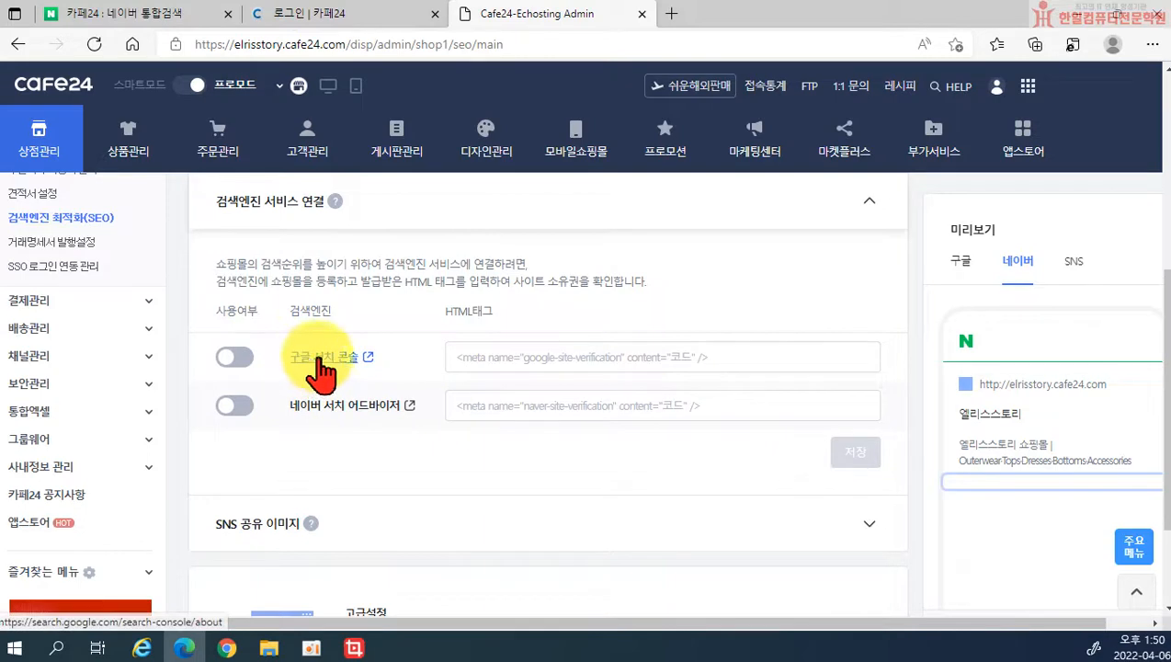
left_click(486, 357)
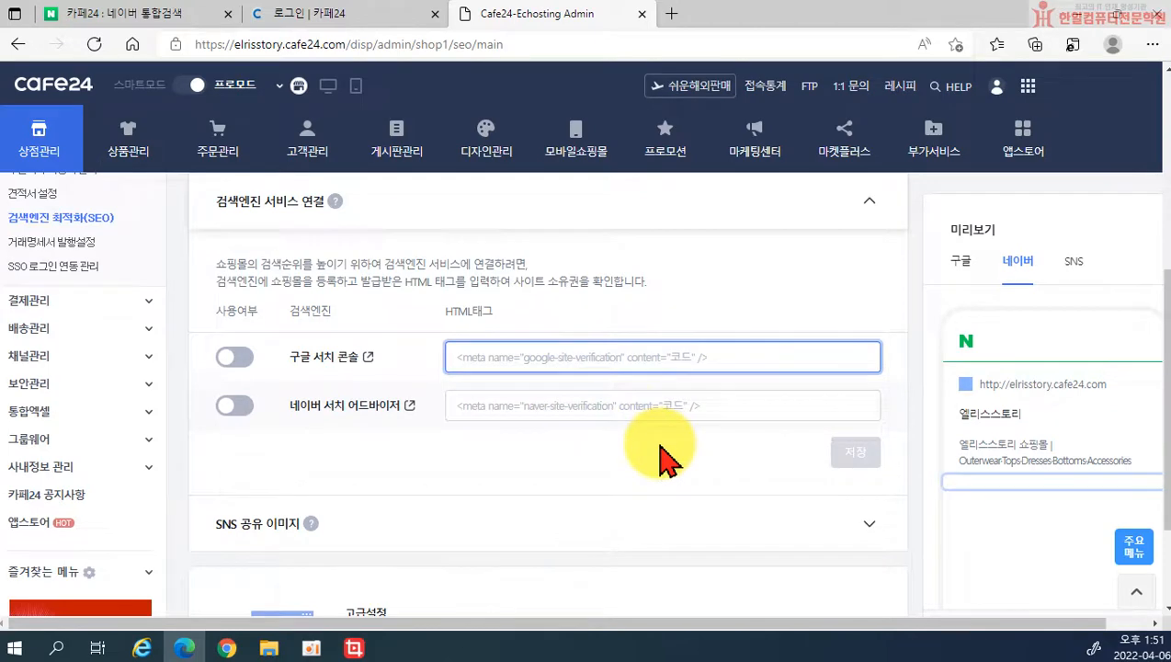
scroll(449, 466, "down", 3)
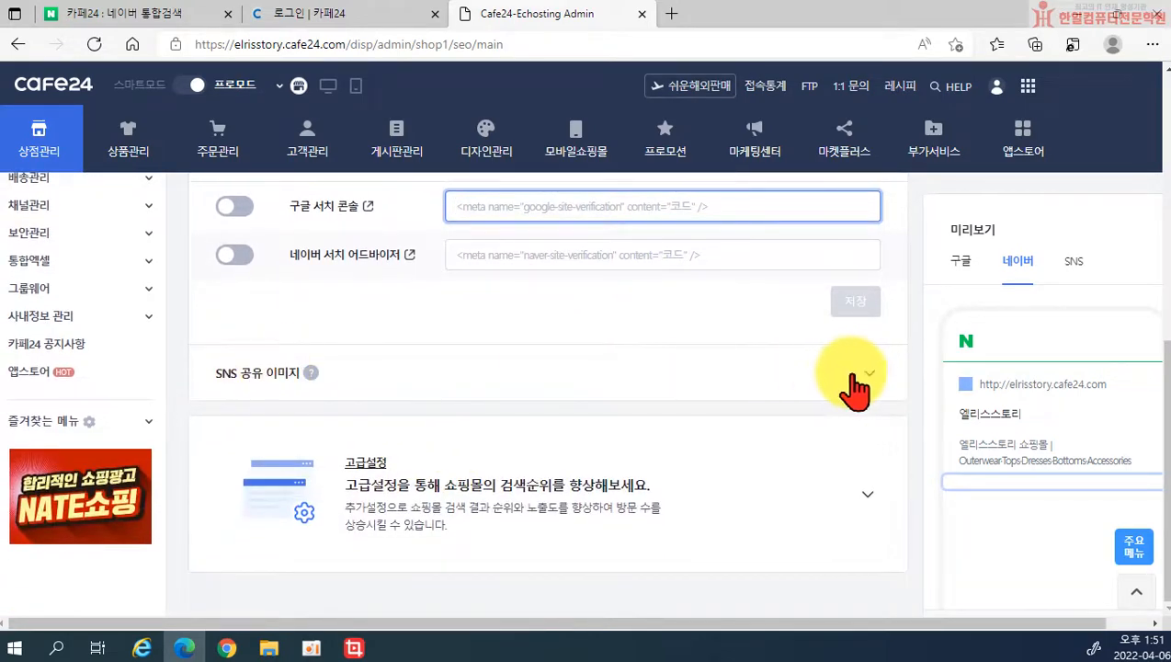
Step: Expand SNS 공유 이미지, read and close its help popup, and scroll down to the 트위터 카드 option
left_click(857, 384)
scroll(736, 427, "down", 1)
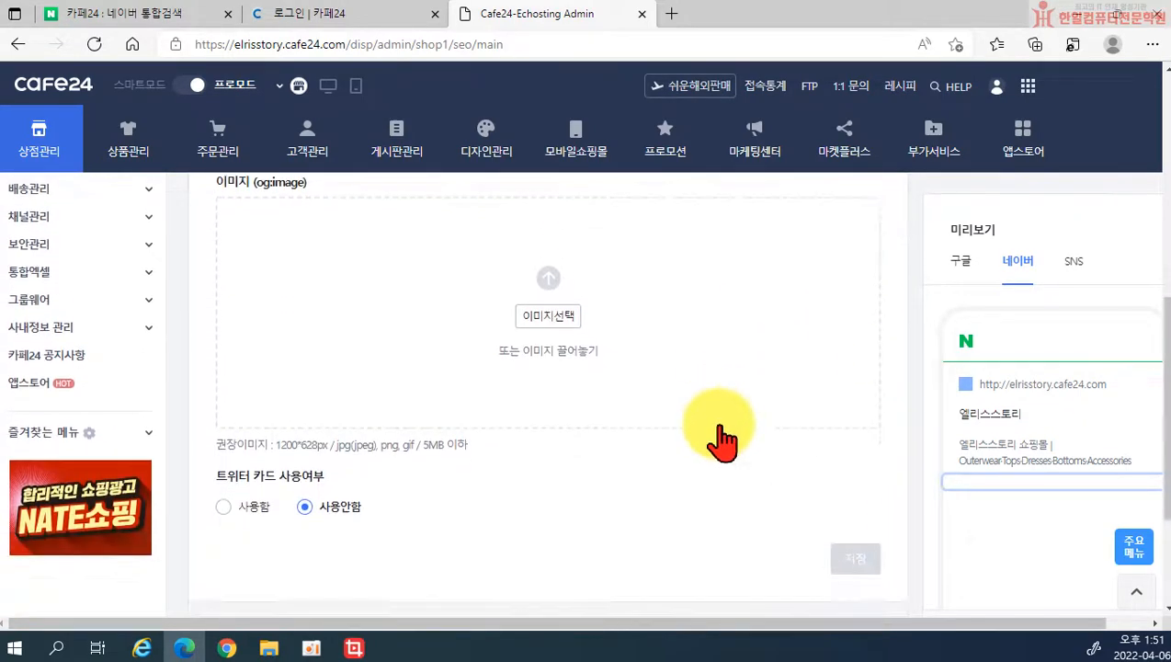
scroll(562, 458, "down", 1)
scroll(570, 470, "up", 4)
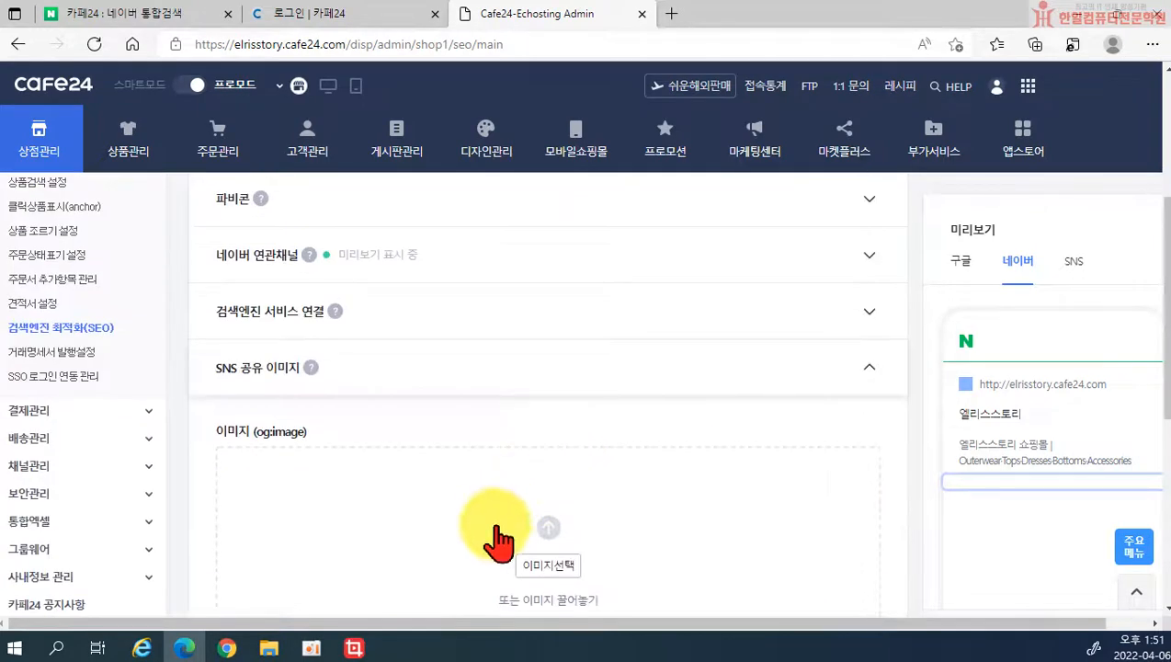
scroll(496, 542, "down", 1)
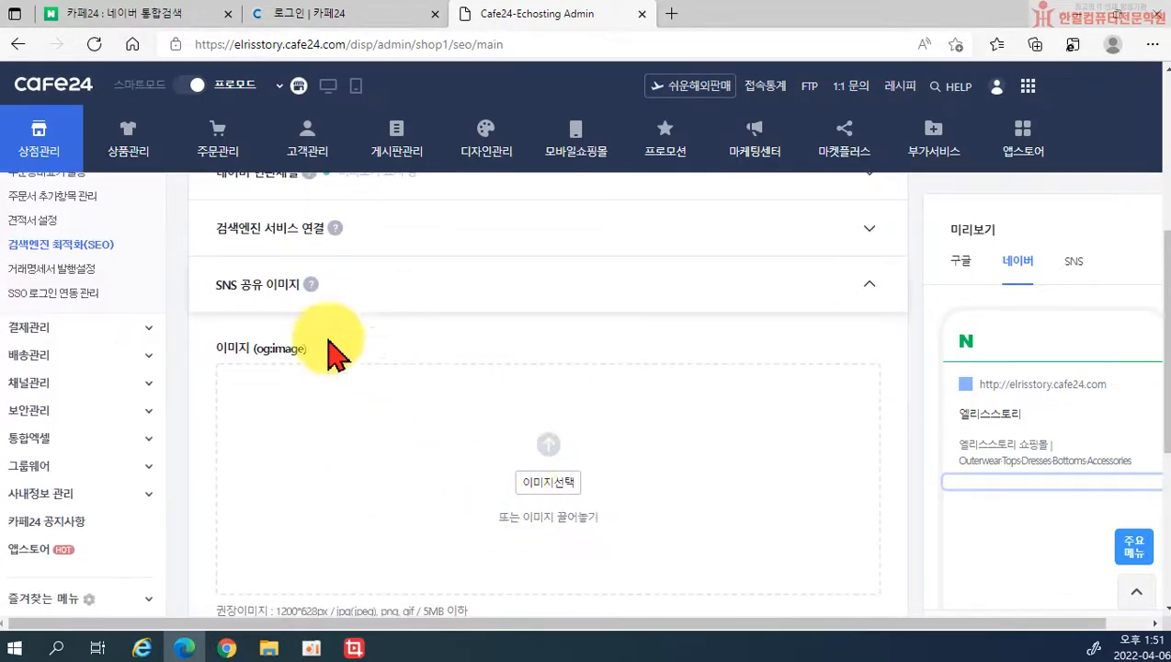
left_click(308, 286)
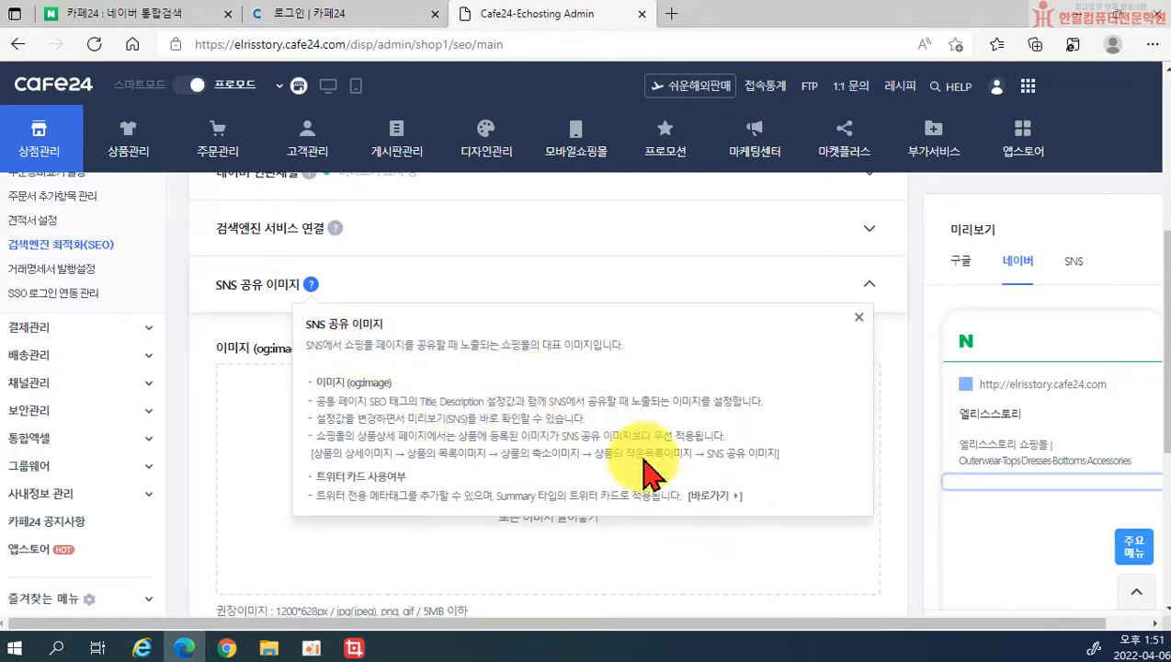
left_click(857, 319)
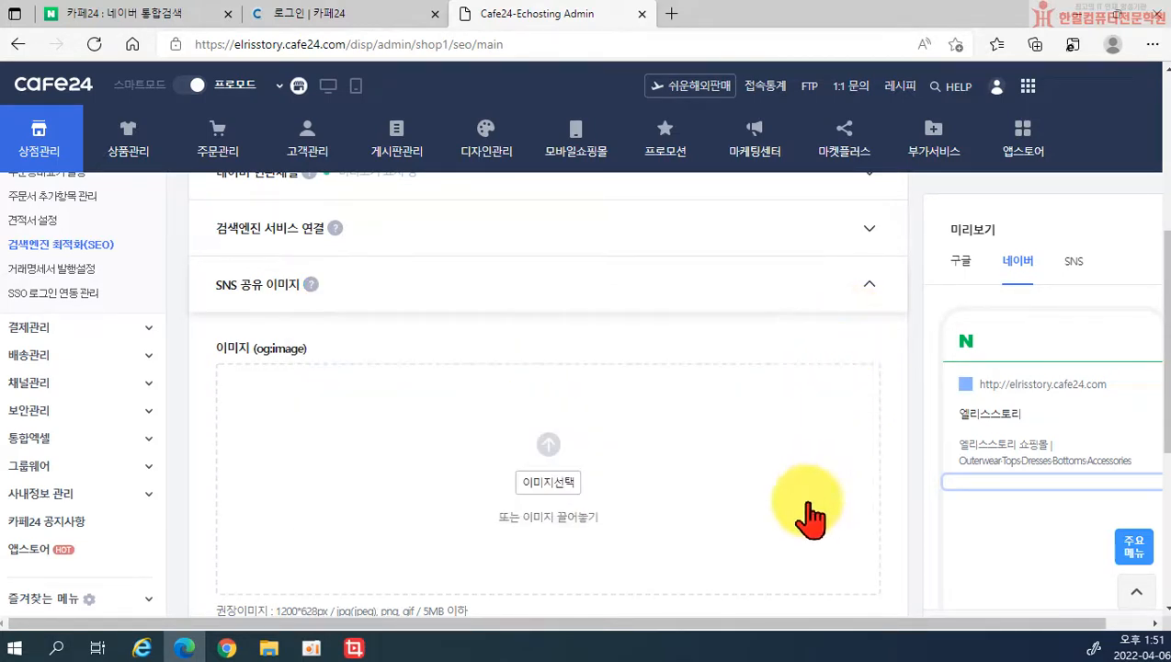
scroll(810, 514, "down", 3)
scroll(628, 514, "up", 1)
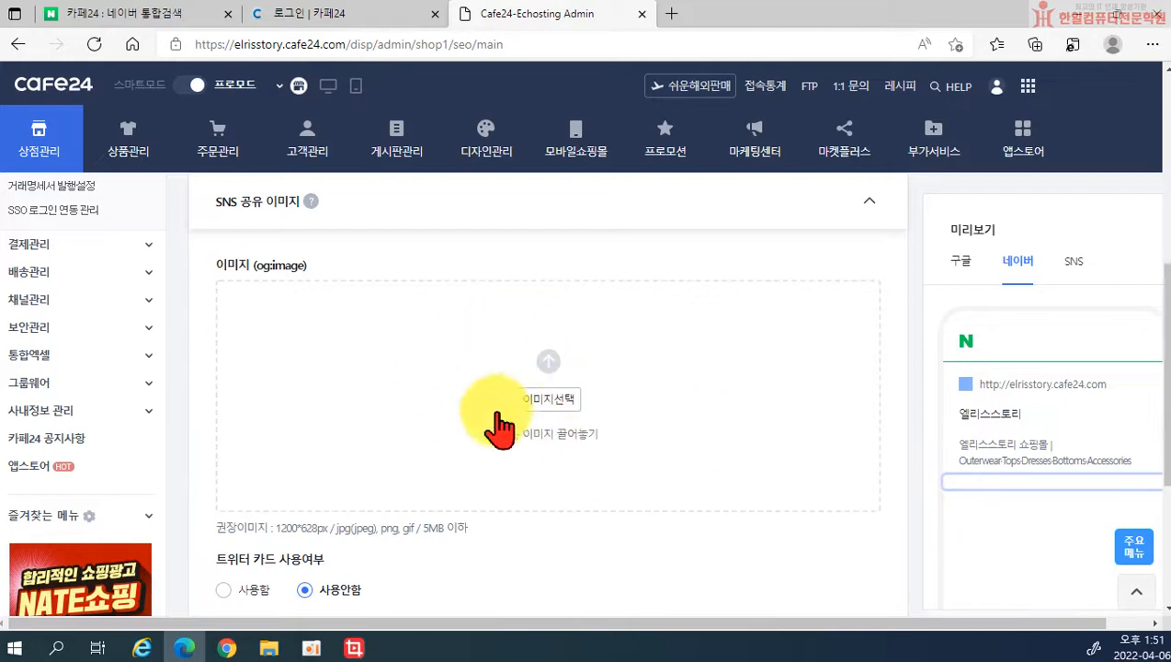
scroll(722, 533, "down", 3)
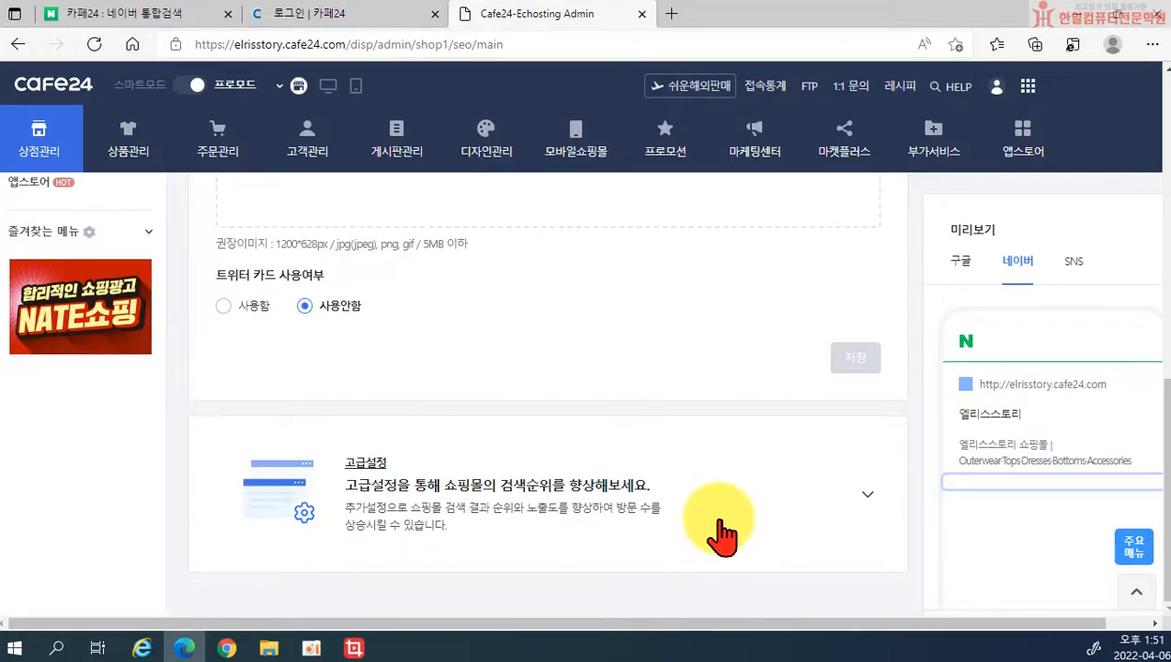
Step: Expand 고급설정 and briefly open 검색로봇 접근 제어 to view robots.txt before collapsing it
left_click(866, 493)
scroll(441, 478, "down", 1)
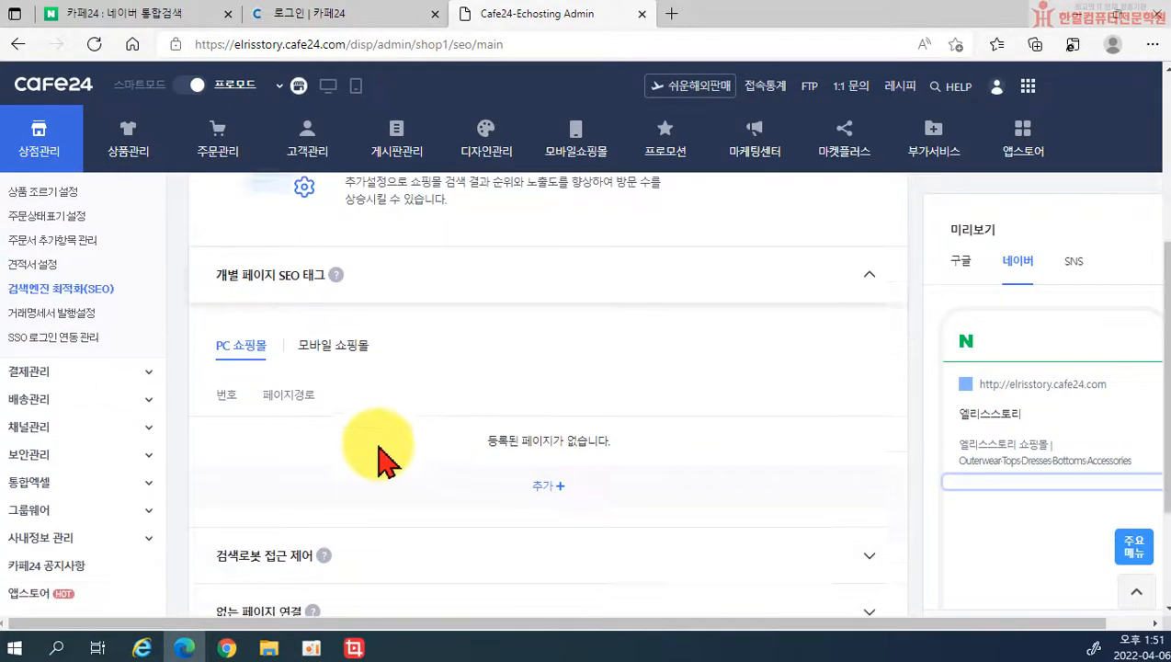
scroll(308, 296, "down", 1)
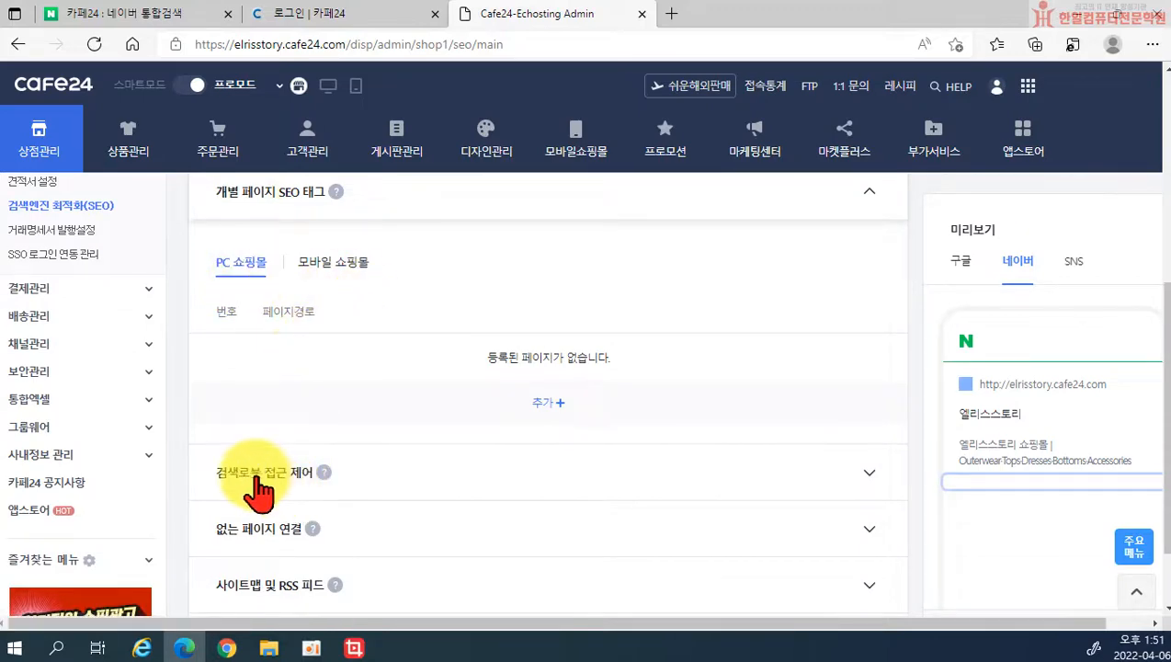
left_click(862, 472)
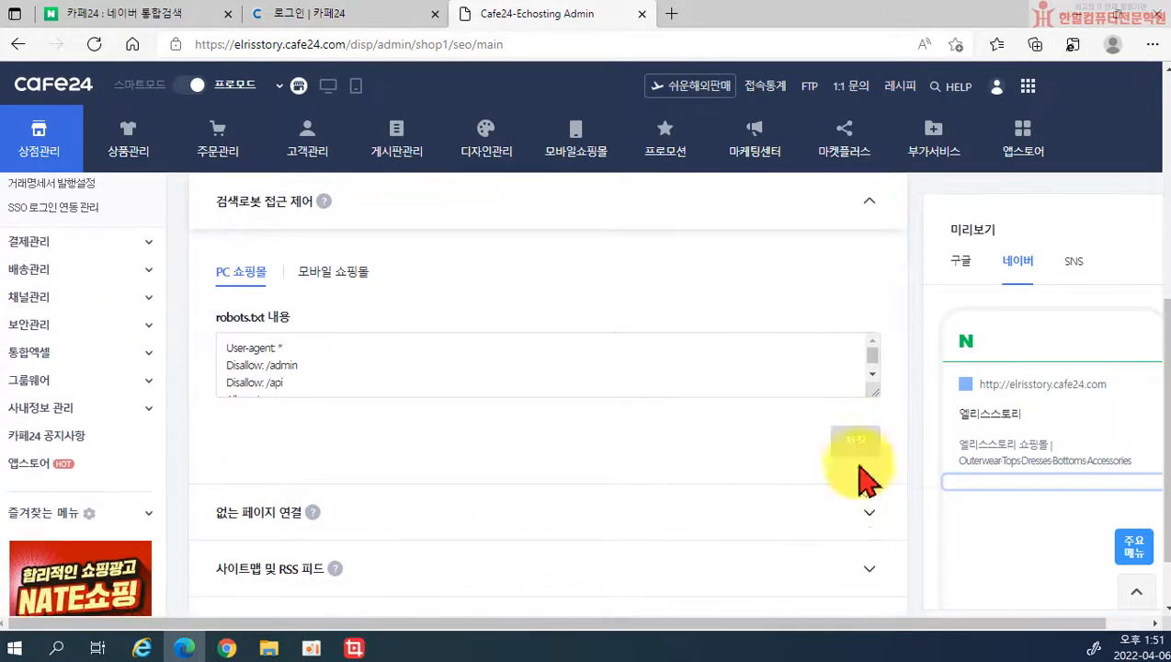
scroll(849, 510, "down", 1)
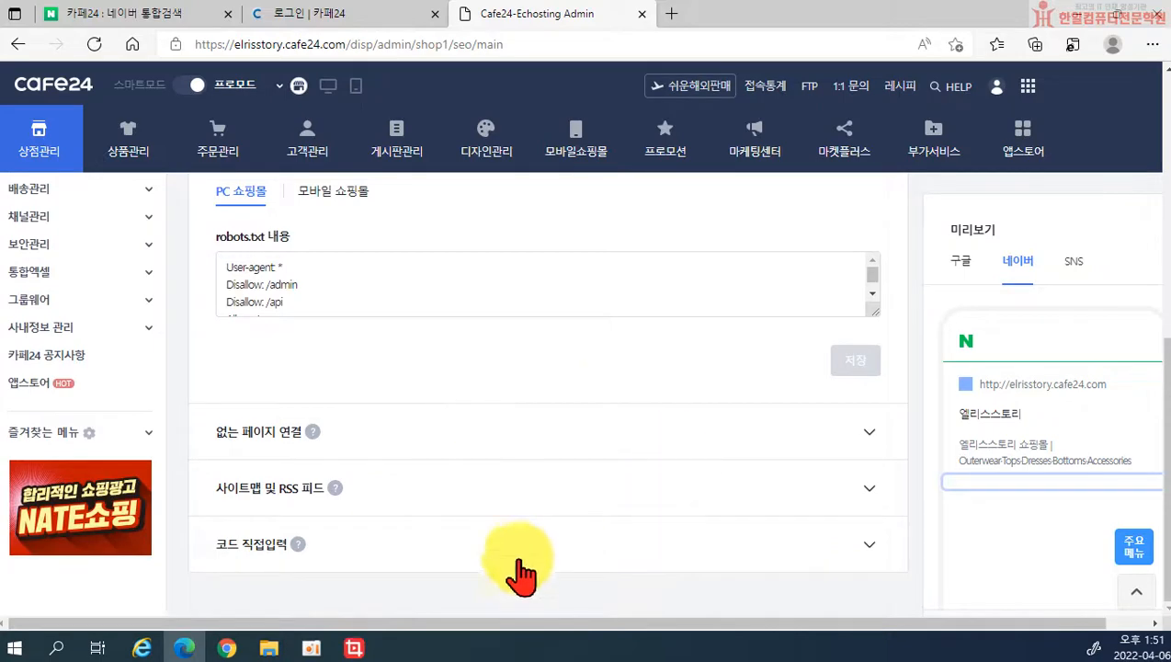
scroll(541, 546, "up", 2)
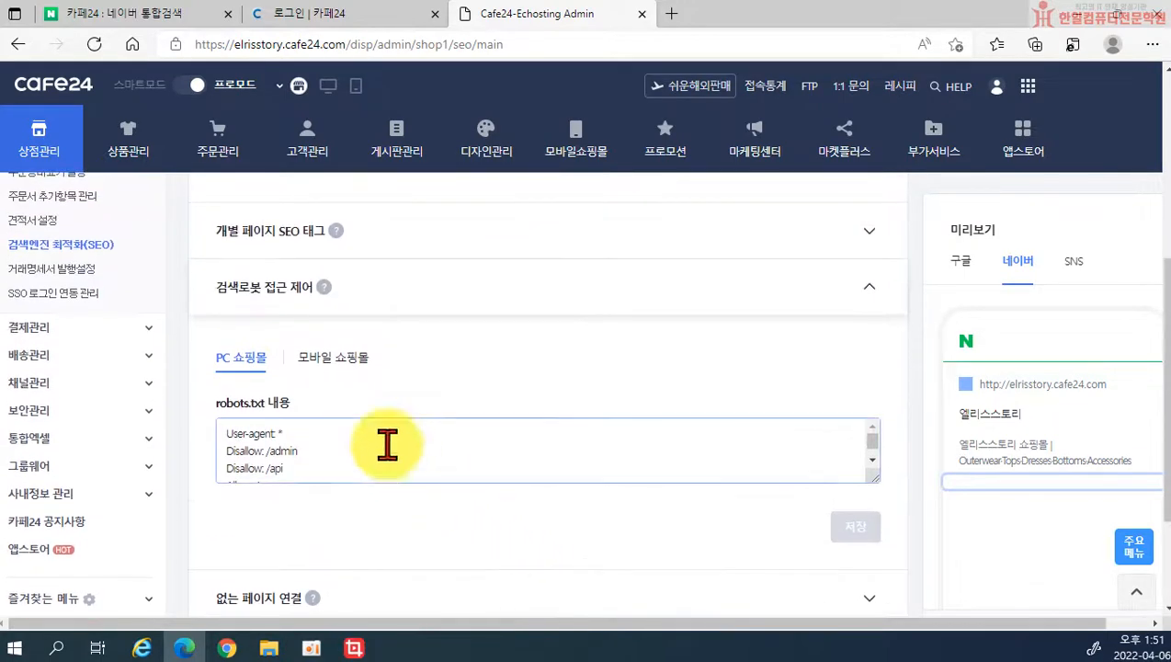
left_click(849, 290)
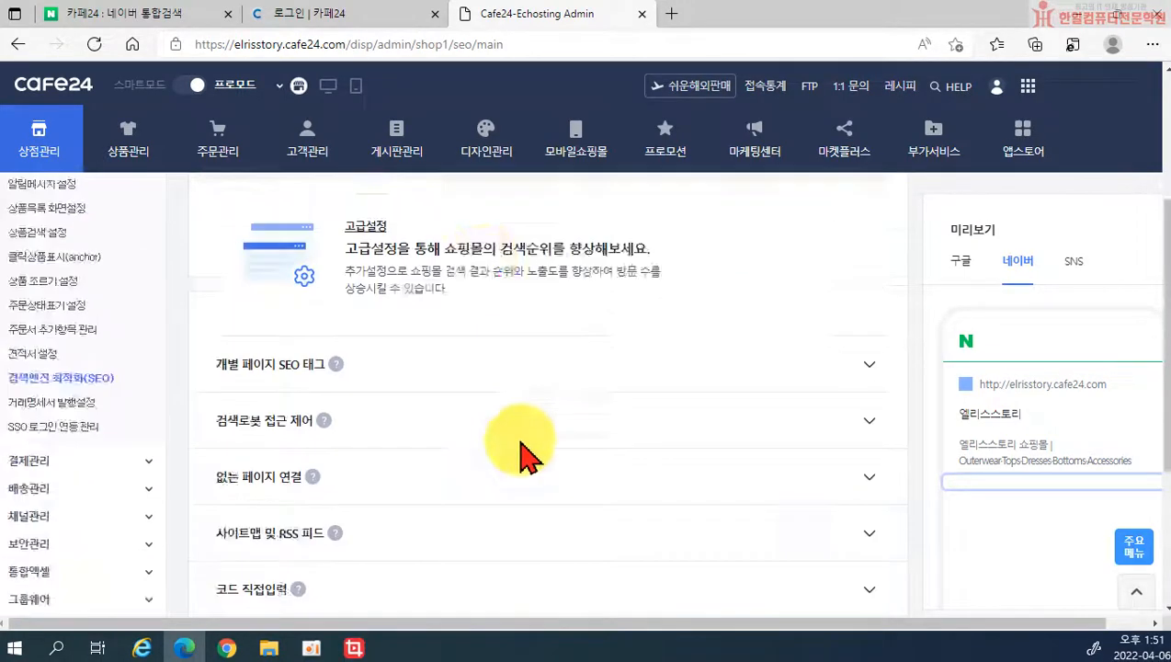
scroll(519, 450, "up", 5)
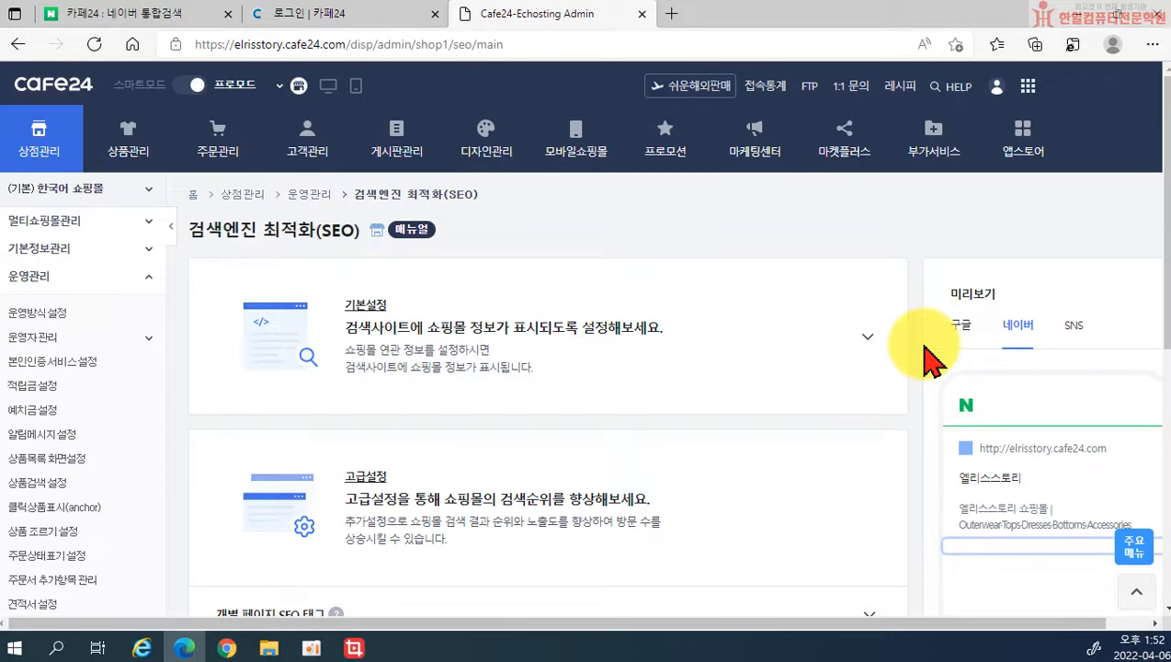
Step: Expand 결제관리 in the sidebar and reveal its 통합결제(PG) options
scroll(105, 418, "down", 3)
scroll(82, 471, "down", 5)
scroll(83, 478, "up", 8)
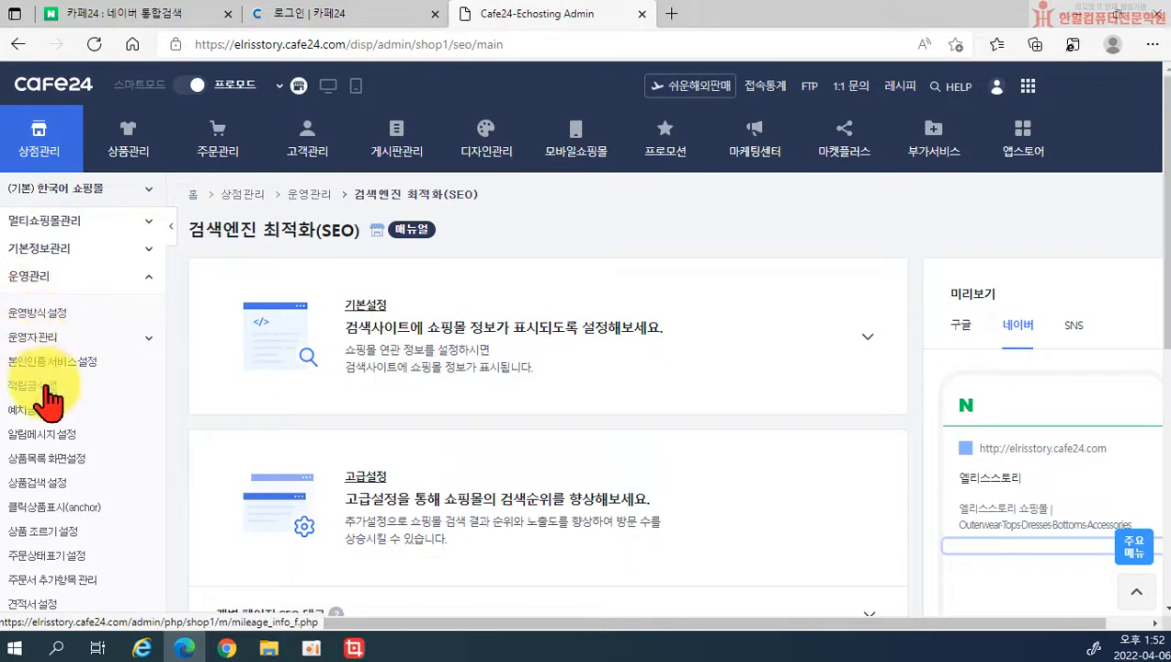
scroll(74, 444, "down", 3)
scroll(65, 496, "down", 2)
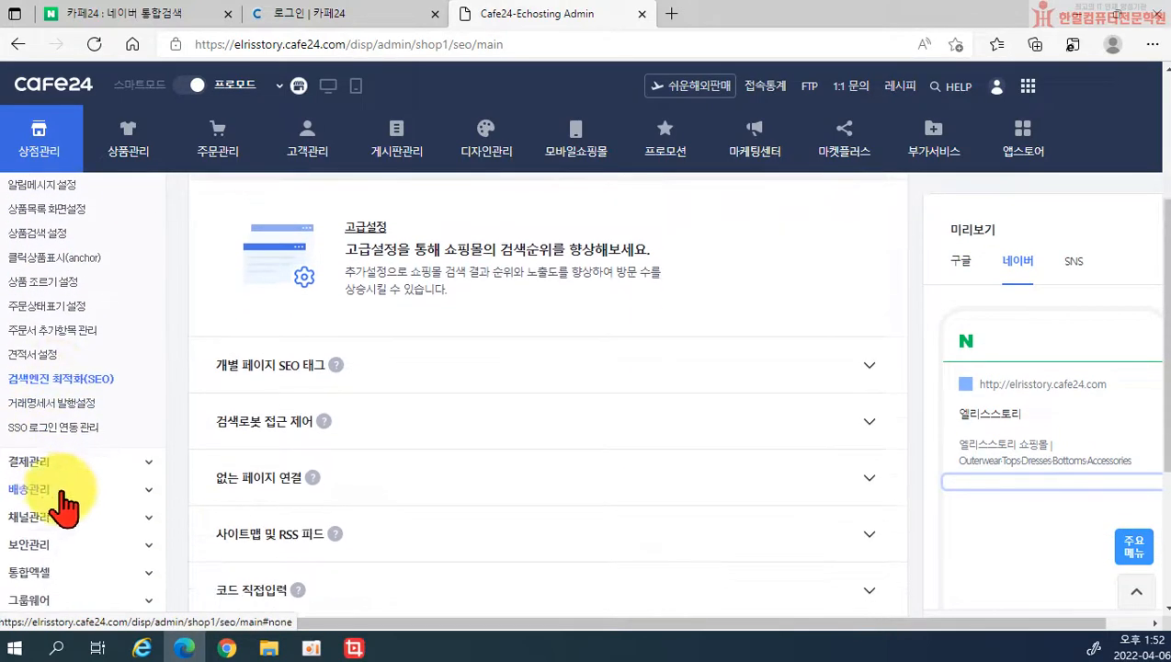
left_click(38, 469)
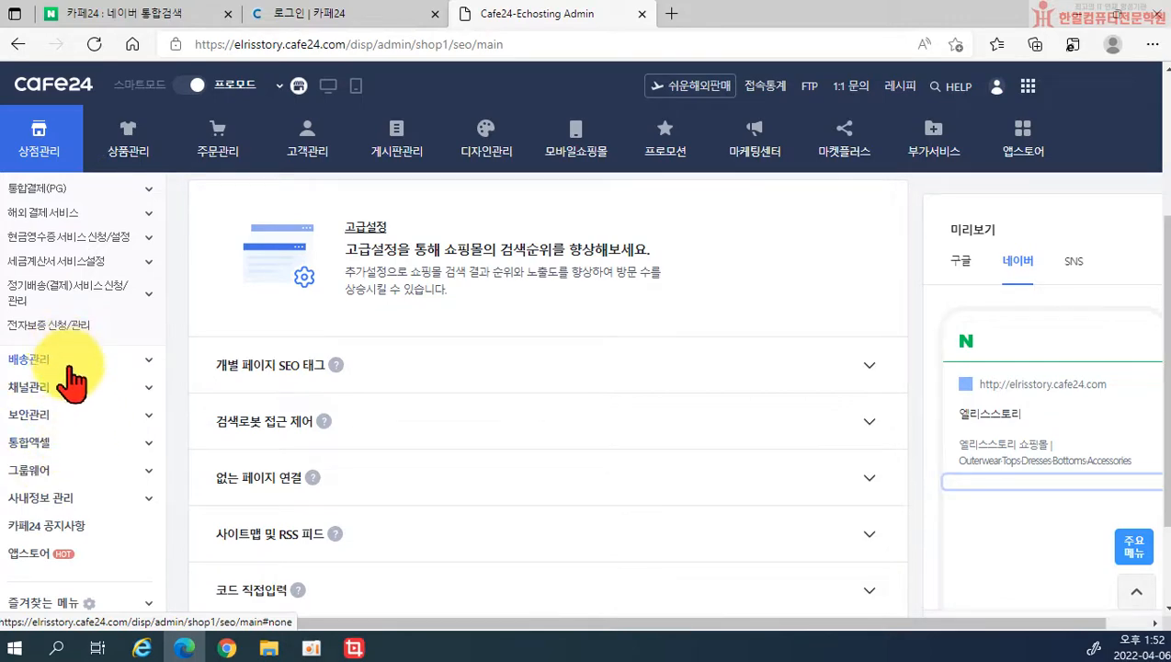
scroll(72, 381, "up", 2)
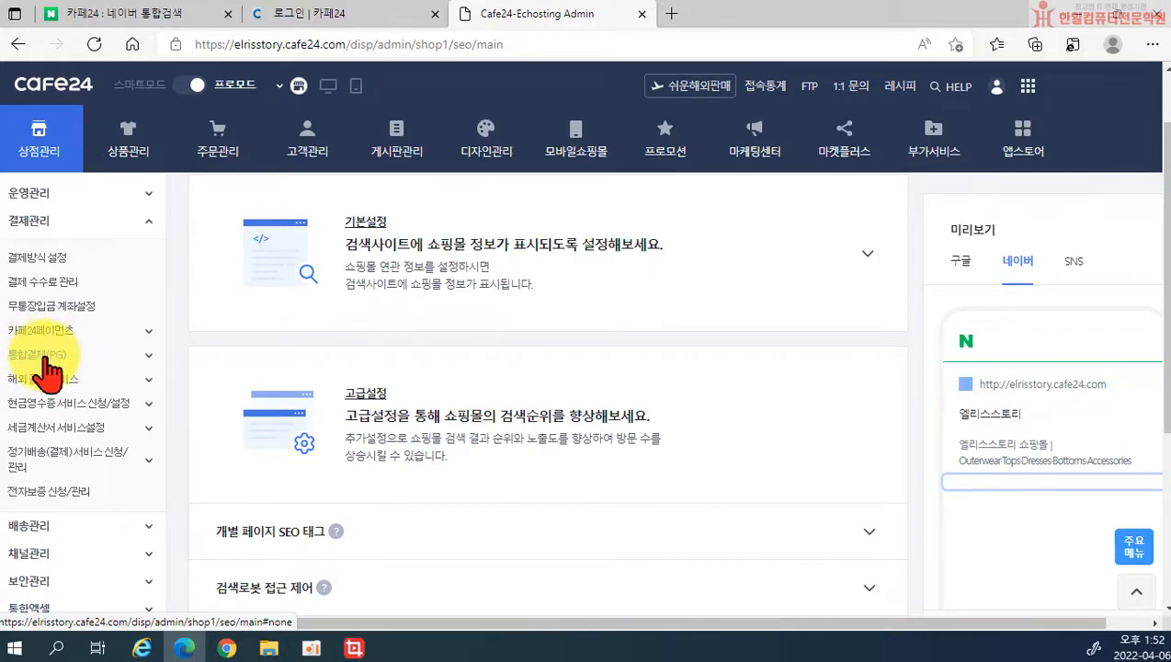
scroll(47, 370, "up", 1)
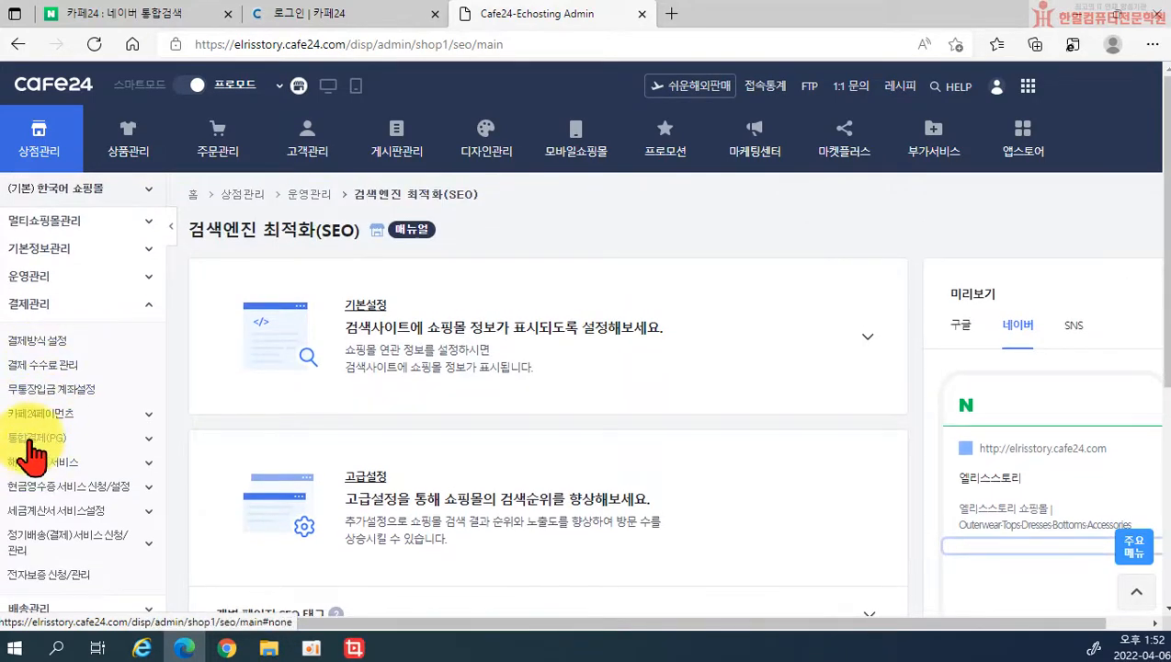
left_click(34, 439)
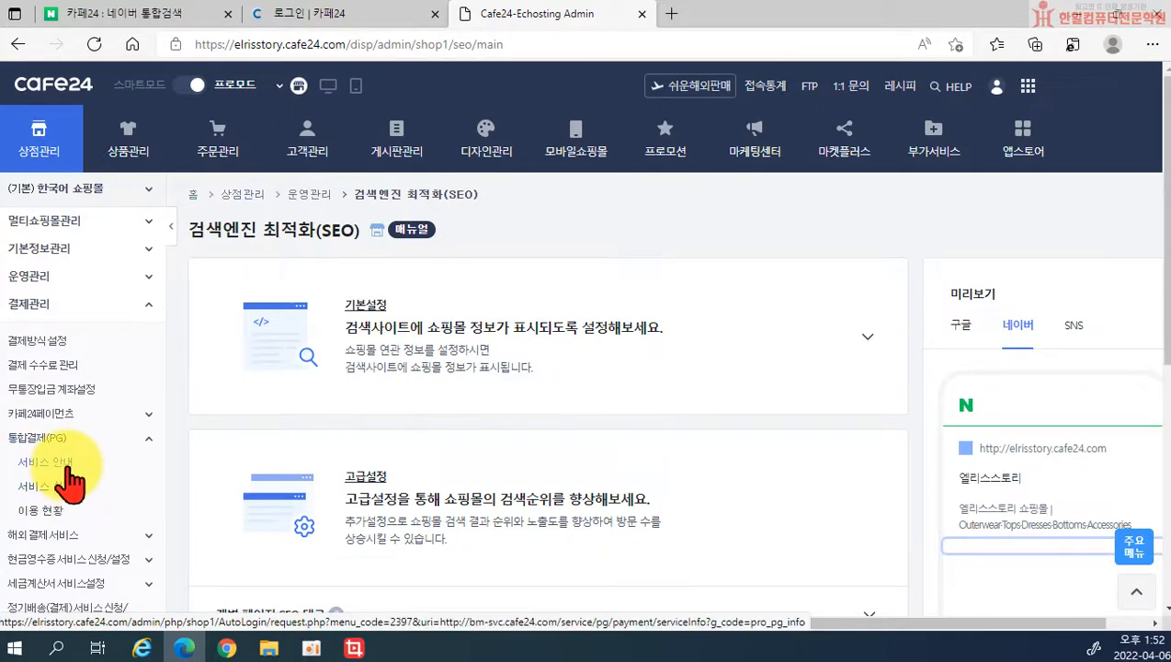
Step: Go to 통합결제(PG) 서비스 안내, leaving the SEO page unsaved, and browse its service packages
left_click(68, 466)
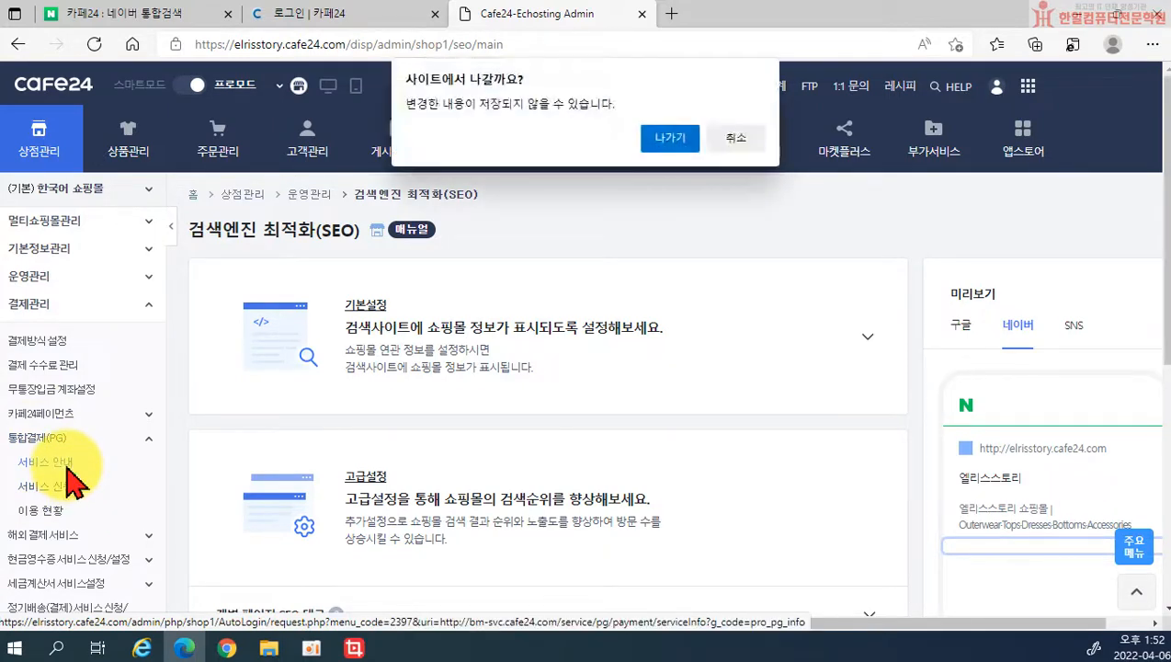
left_click(654, 138)
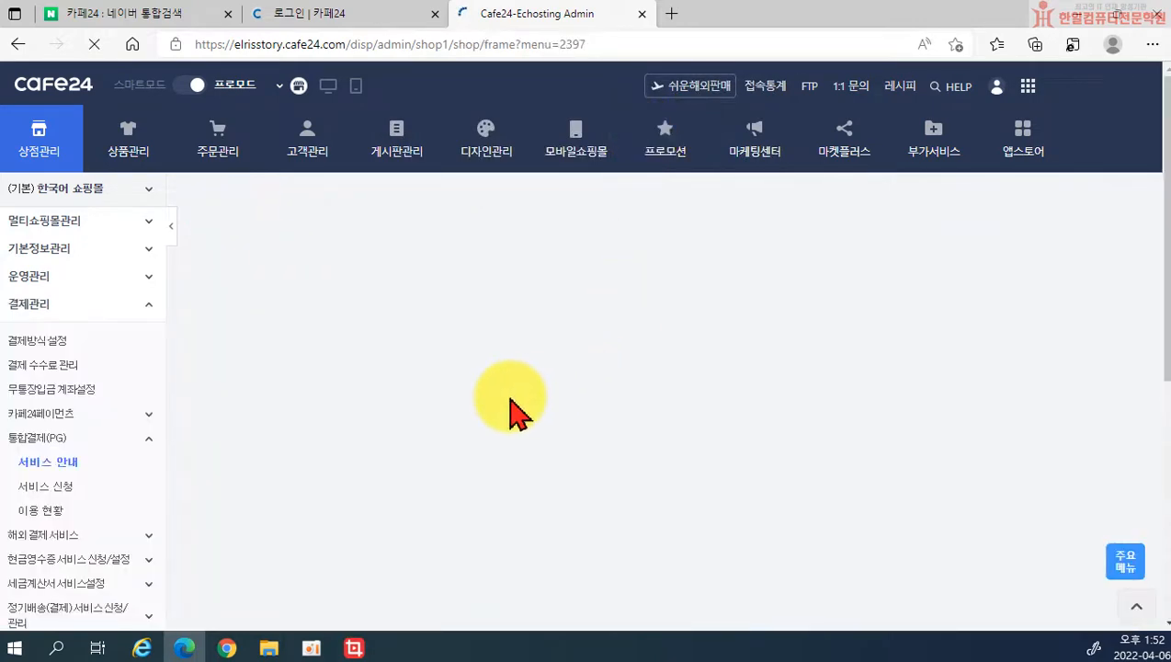
scroll(461, 426, "down", 1)
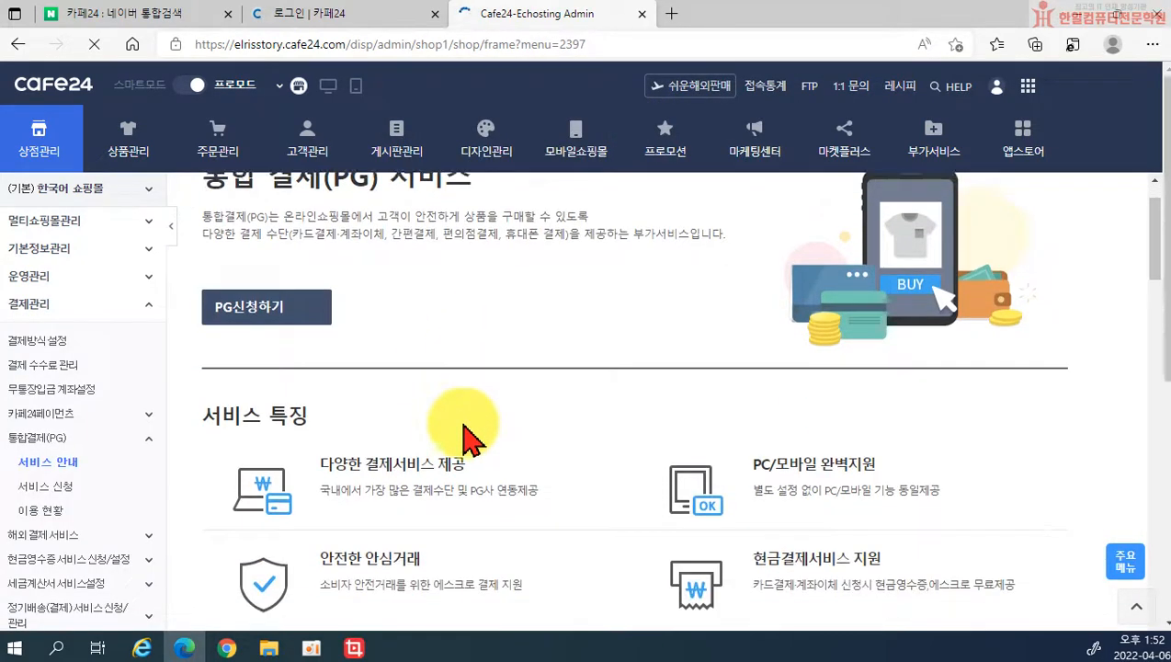
scroll(420, 339, "up", 1)
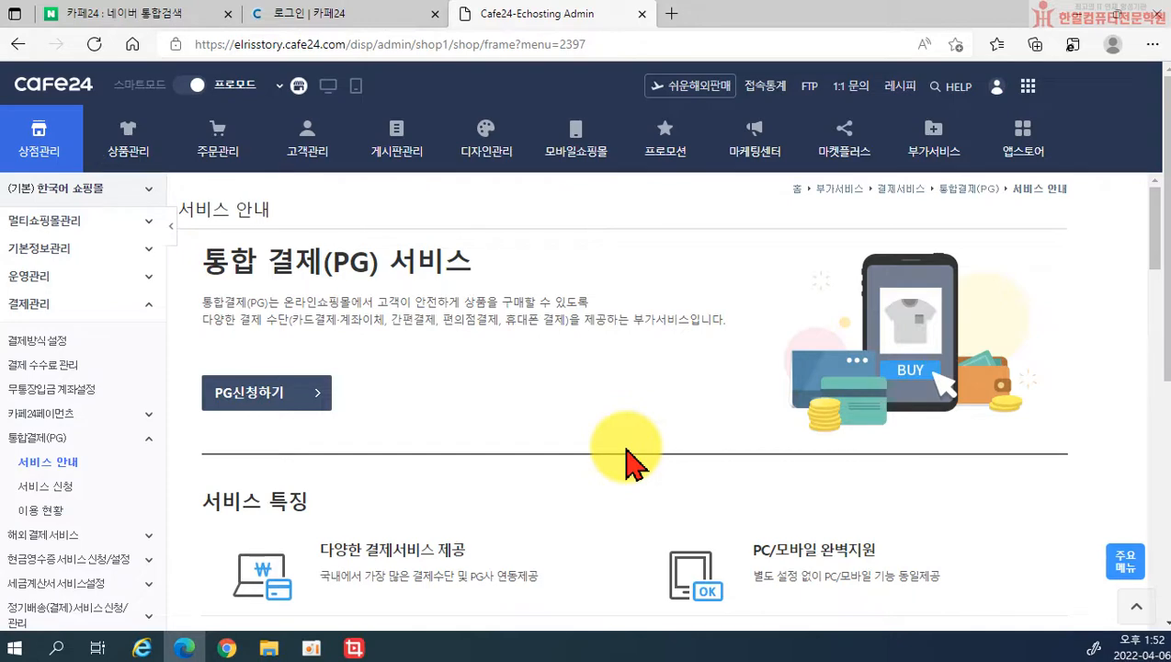
scroll(551, 478, "down", 2)
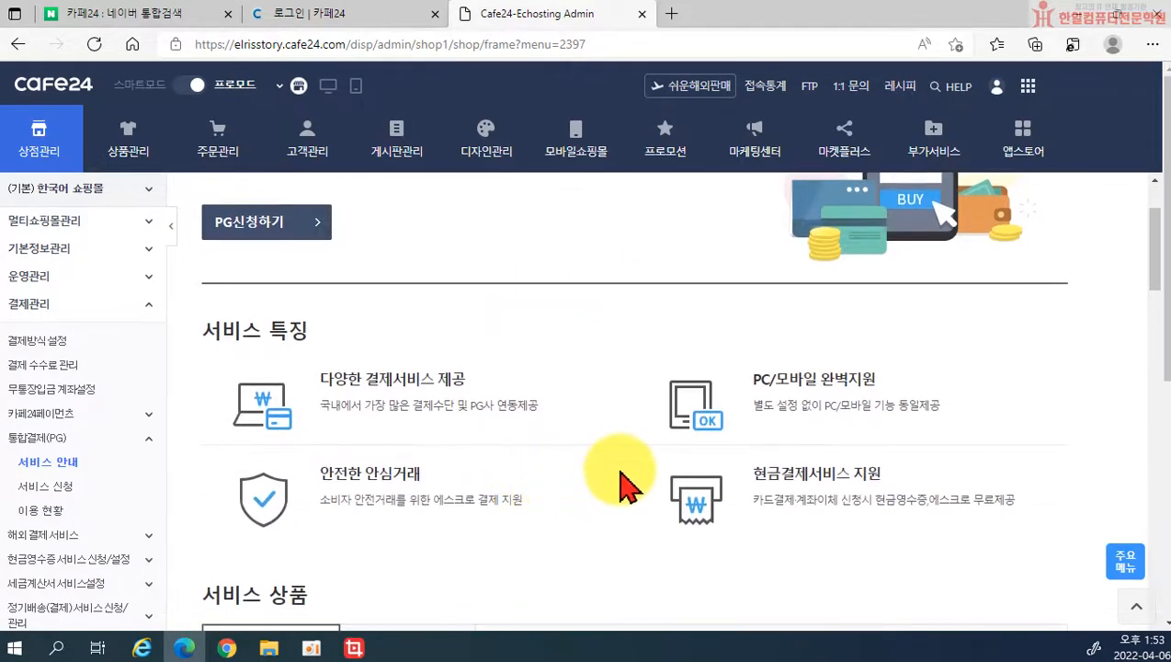
scroll(621, 479, "down", 4)
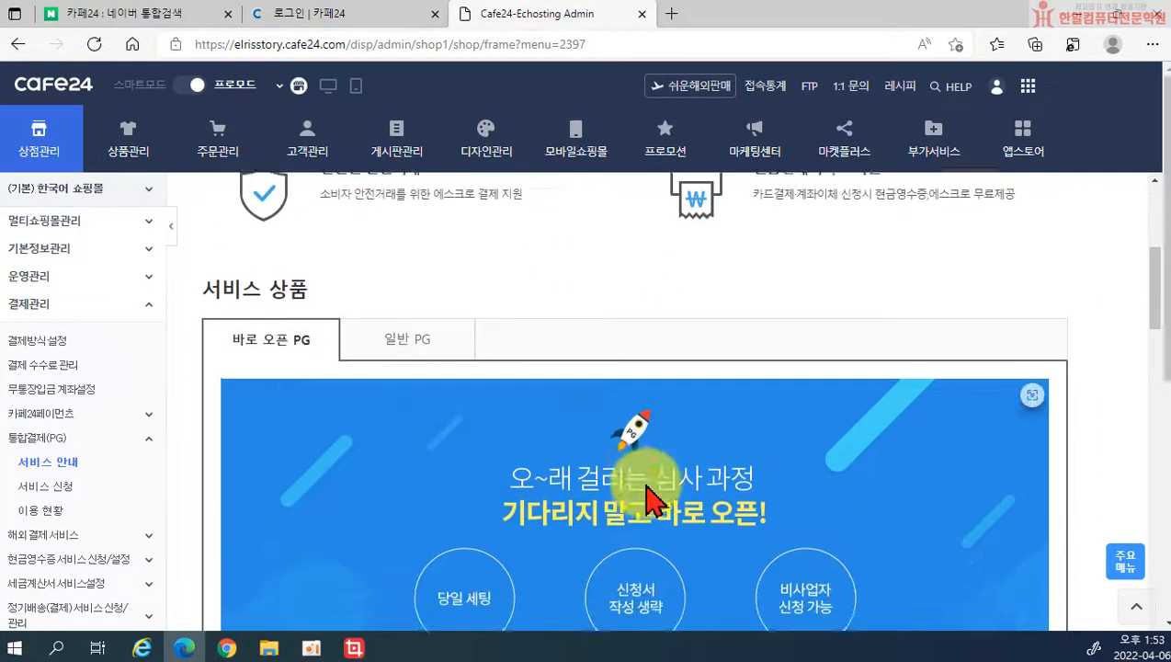
scroll(666, 459, "down", 1)
scroll(327, 427, "up", 5)
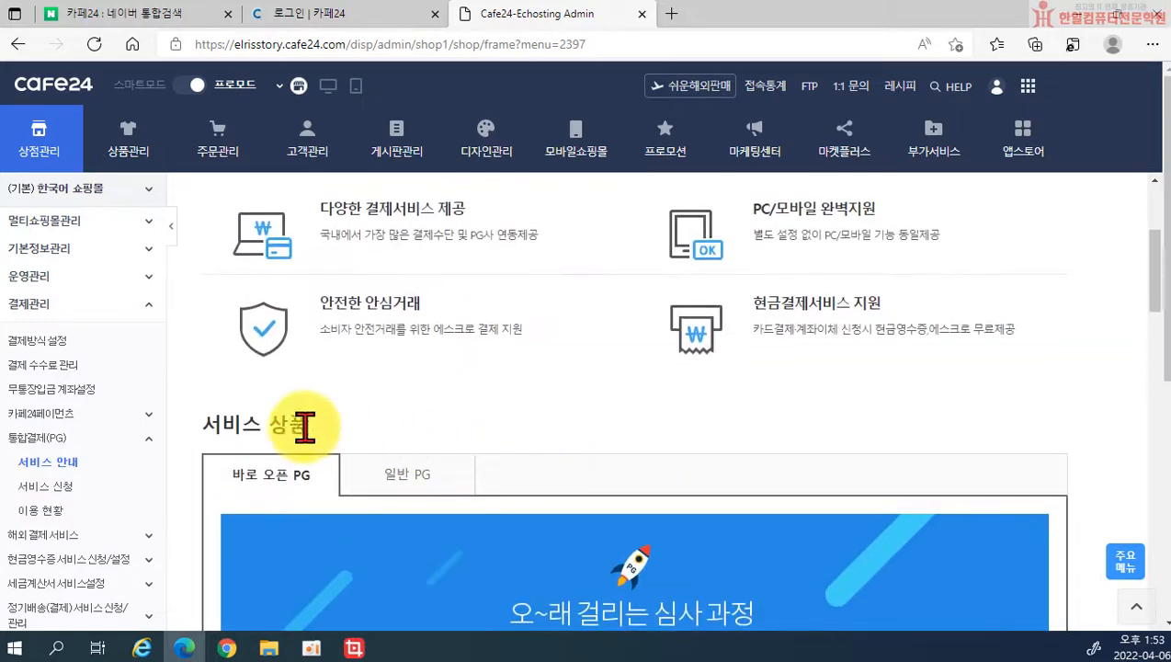
scroll(397, 450, "down", 3)
scroll(556, 492, "down", 7)
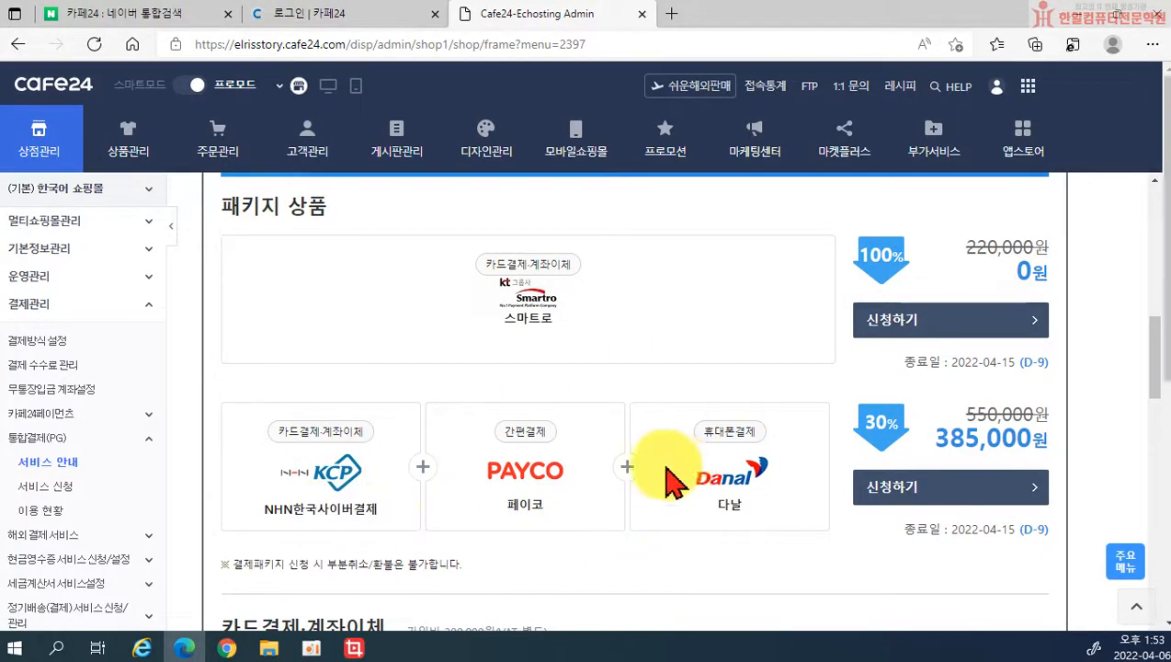
scroll(675, 478, "up", 7)
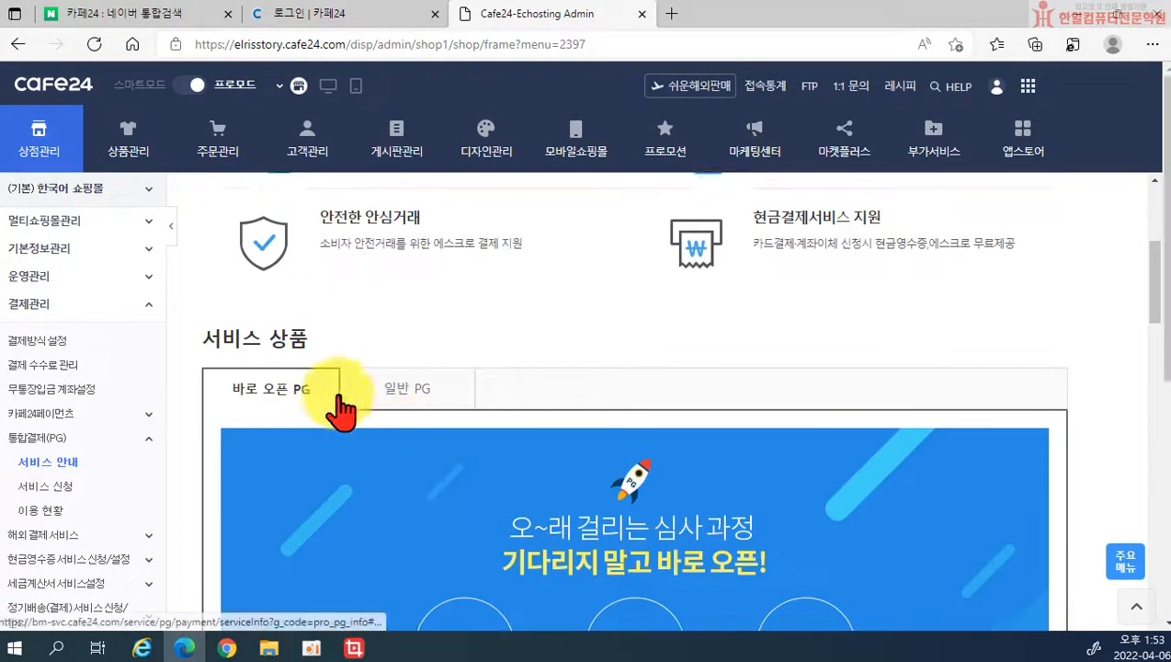
Step: Compare the 바로 오픈 PG and general PG tabs, noting the 200,000 sign-up fee
left_click(397, 391)
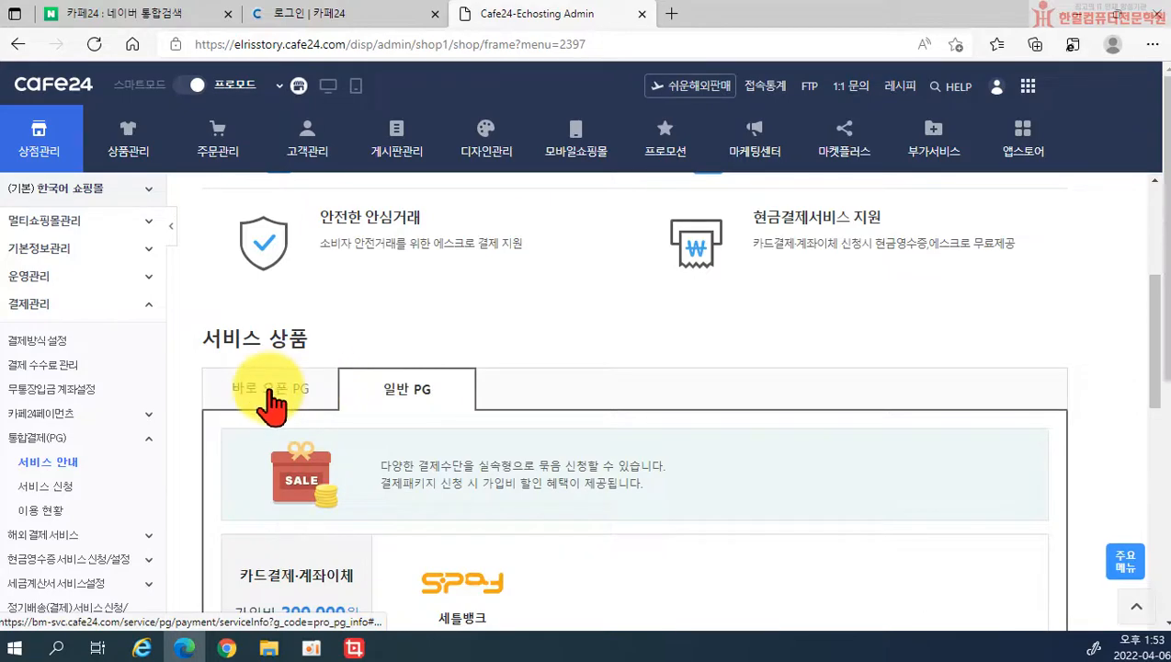
left_click(276, 397)
scroll(449, 405, "down", 3)
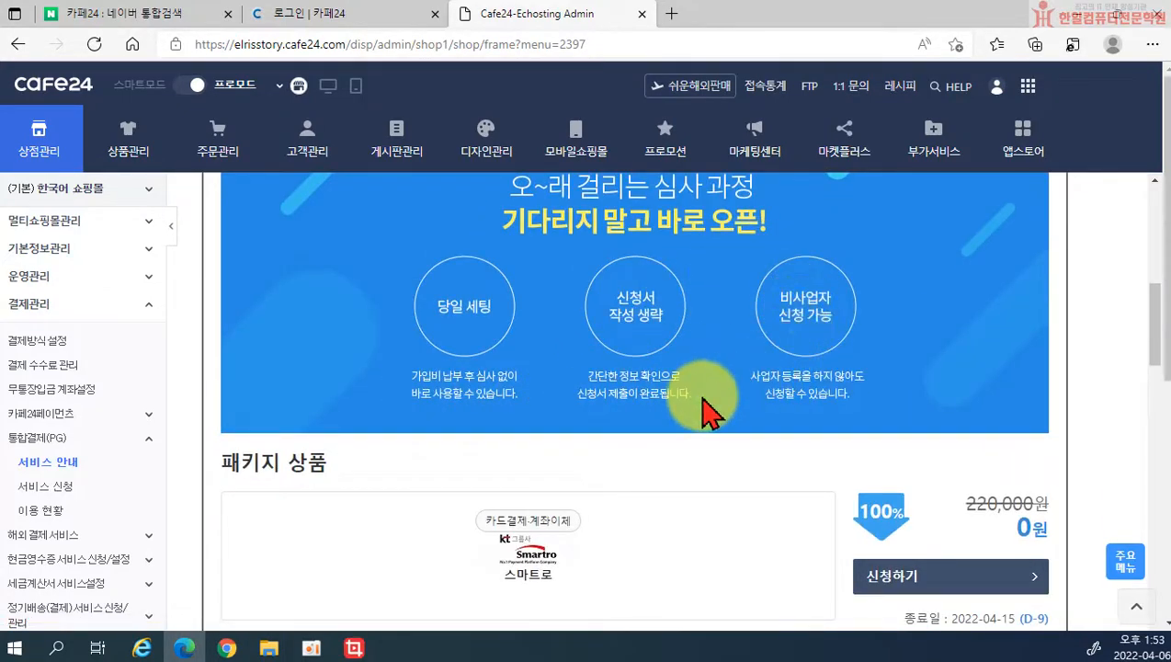
scroll(703, 411, "up", 3)
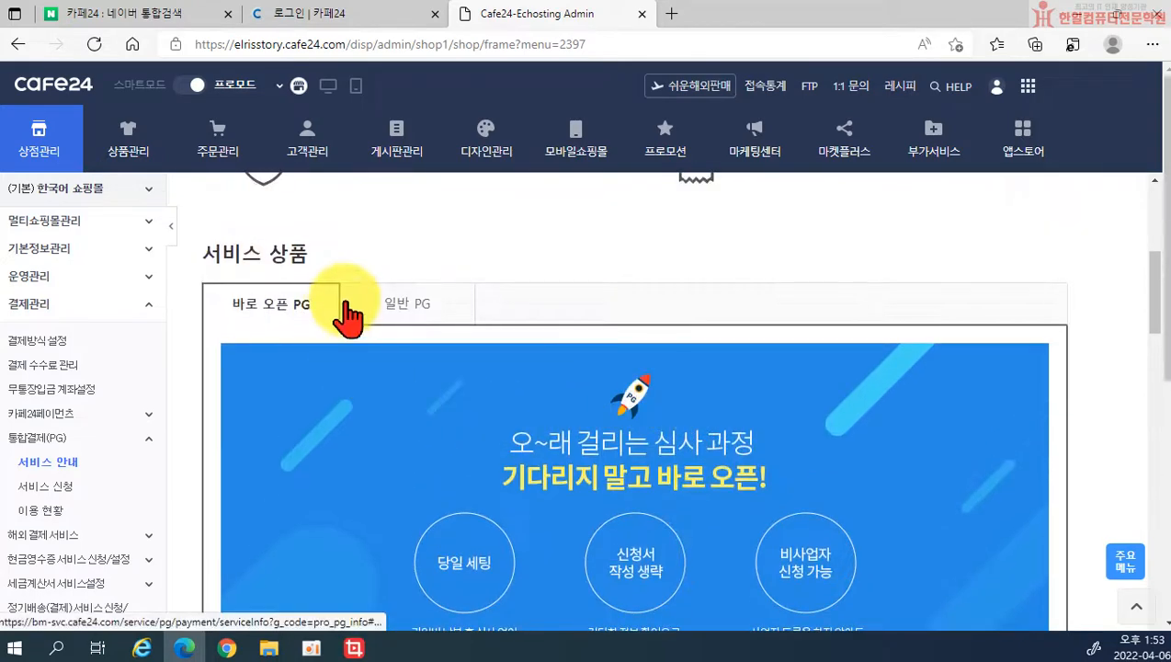
left_click(370, 310)
scroll(575, 379, "down", 1)
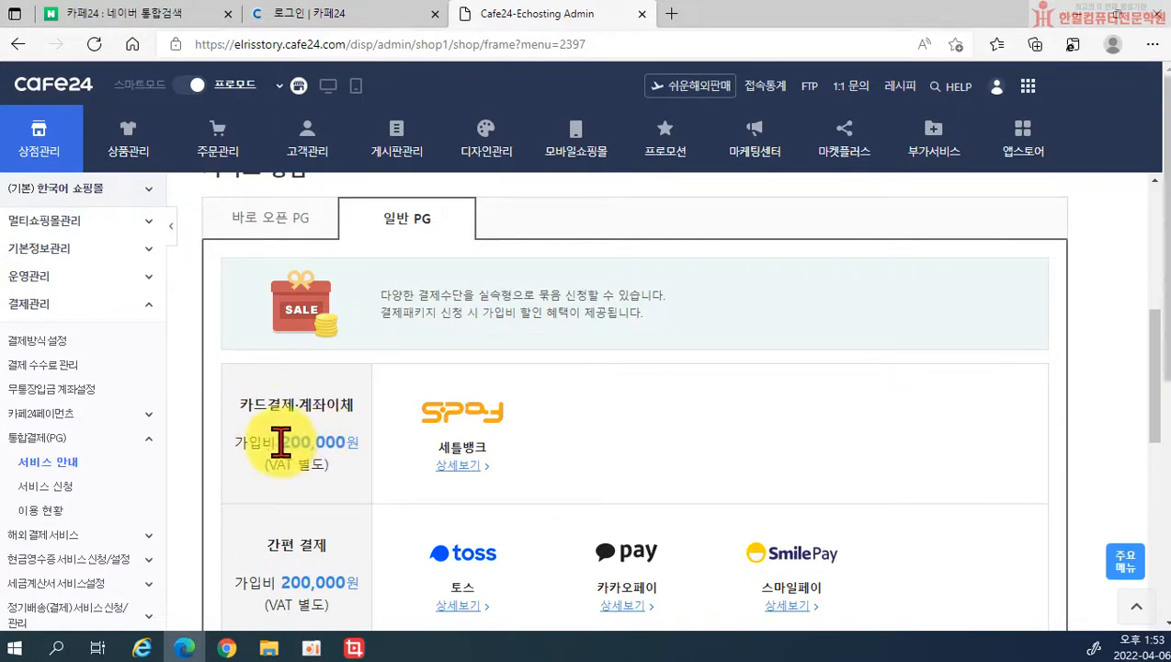
left_click_drag(285, 445, 316, 445)
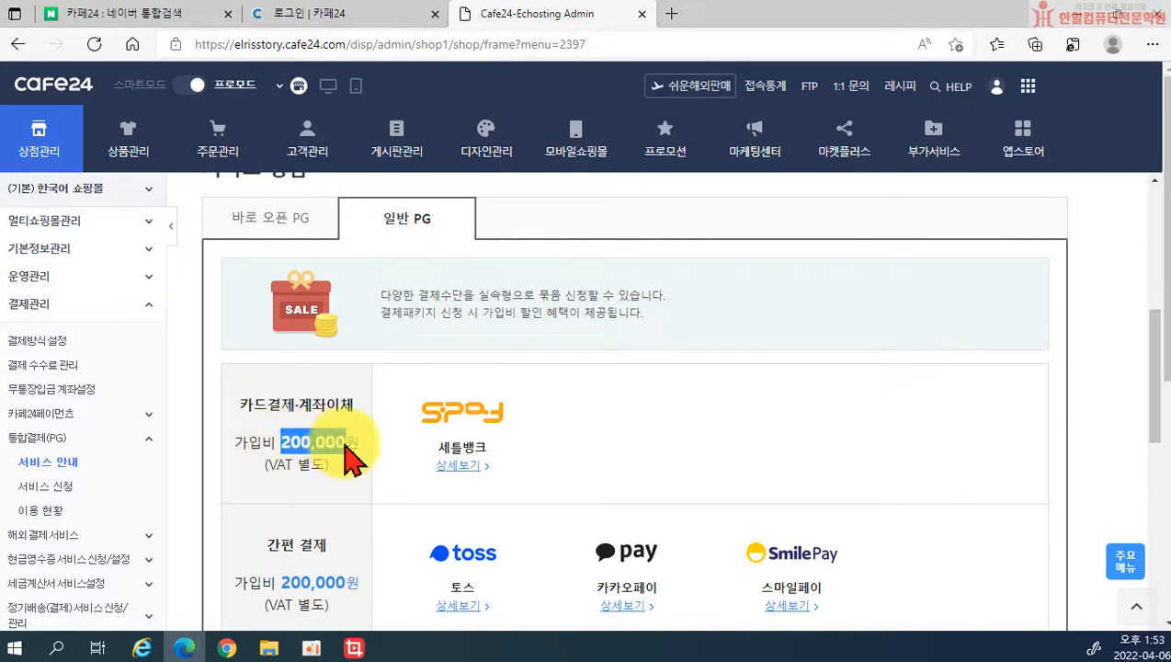
left_click(296, 460)
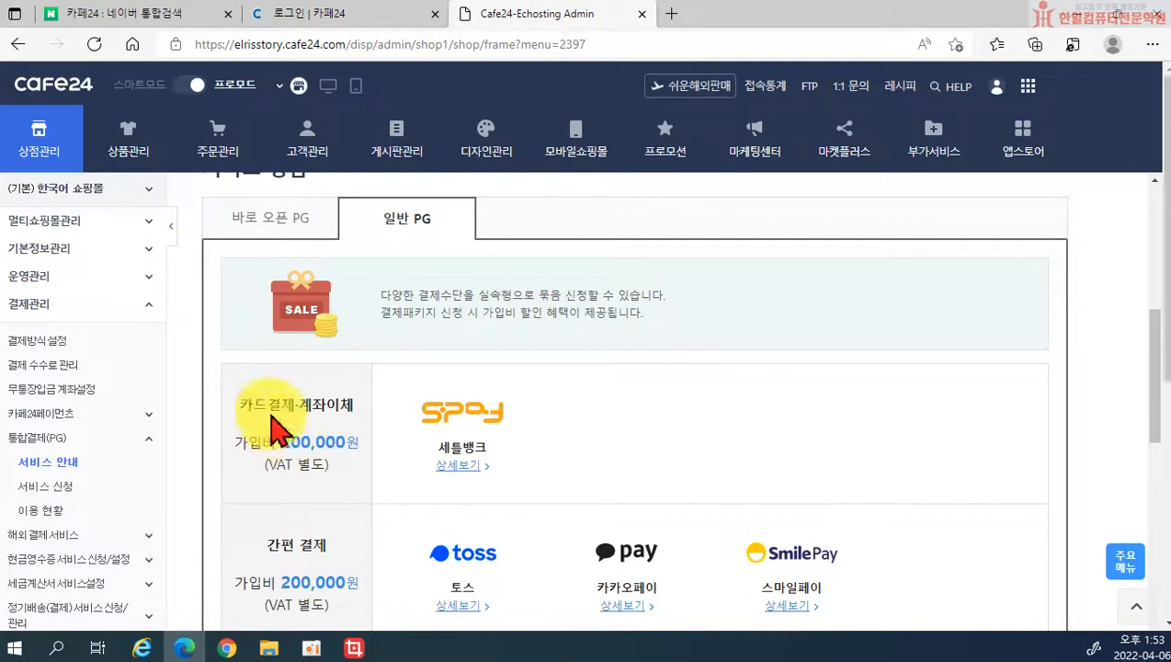
Step: Return to the 바로 오픈 PG tab to view its 220,000원-to-0원 package offer
scroll(276, 425, "down", 2)
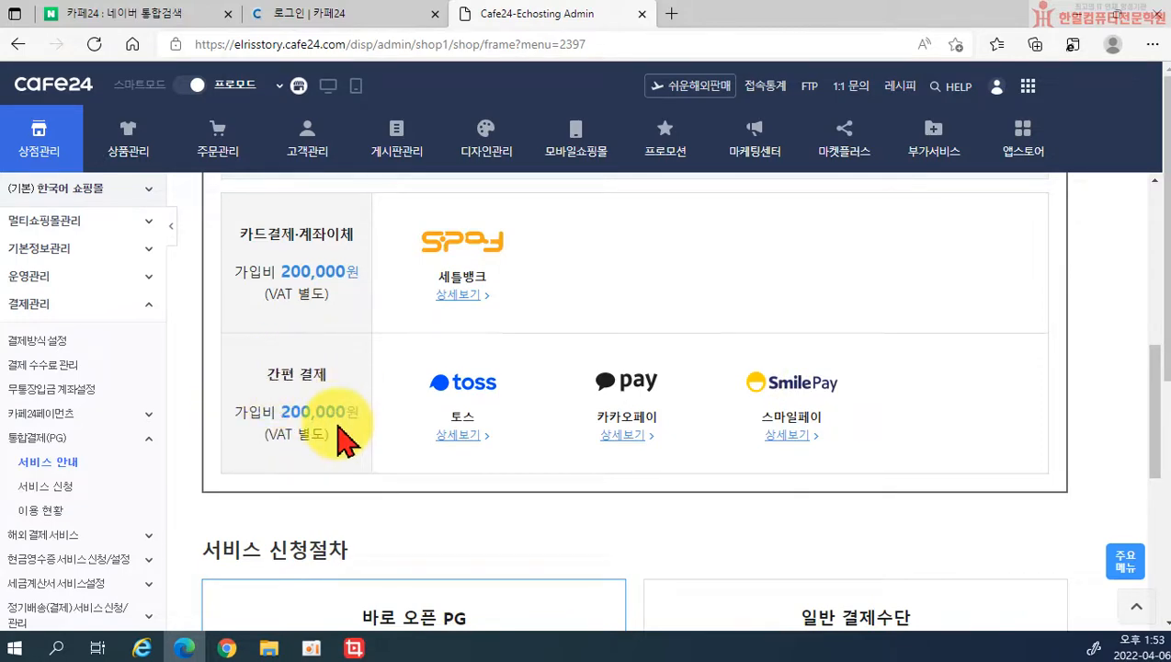
scroll(342, 439, "down", 5)
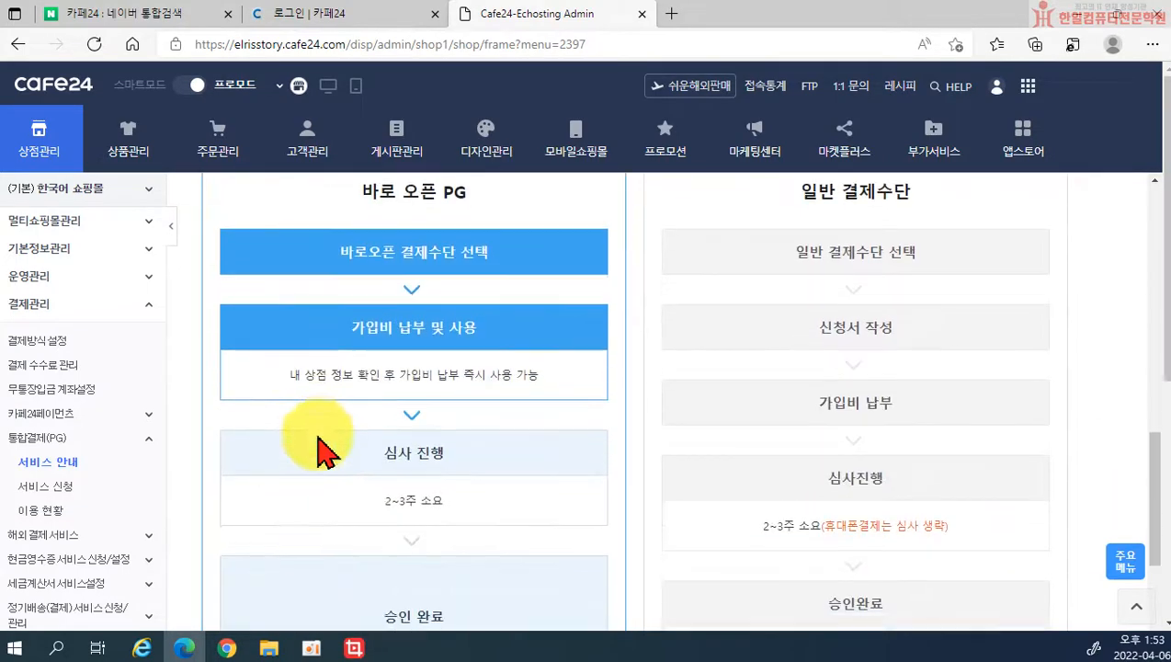
scroll(326, 449, "up", 5)
scroll(441, 413, "up", 4)
left_click(269, 406)
scroll(470, 471, "down", 8)
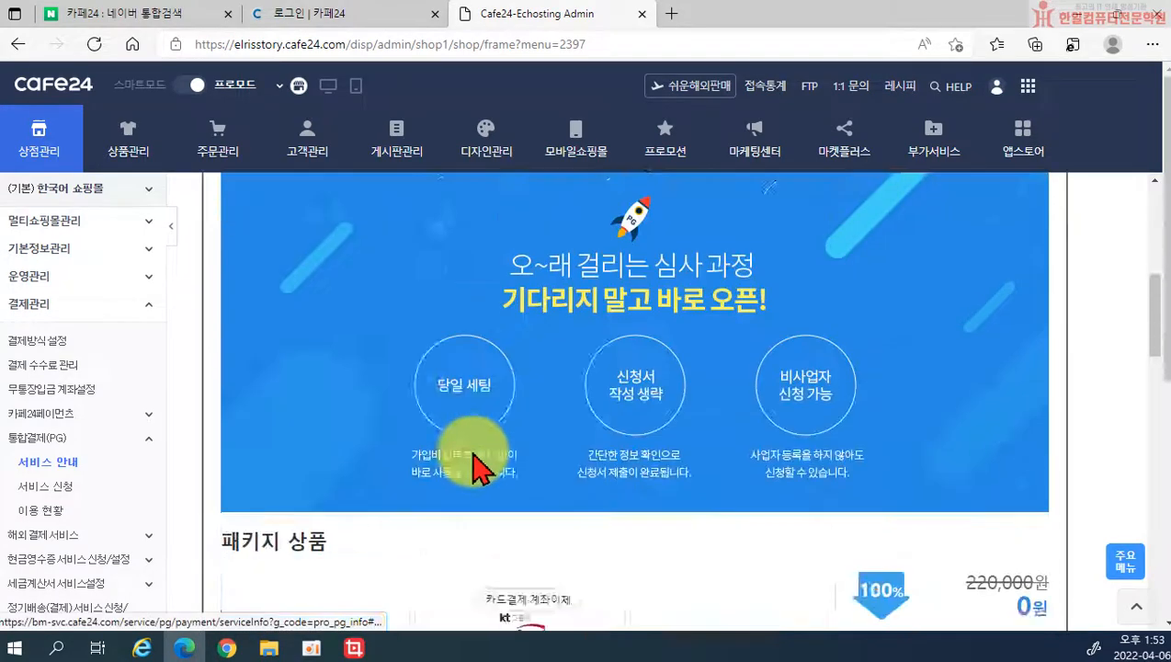
scroll(496, 473, "up", 1)
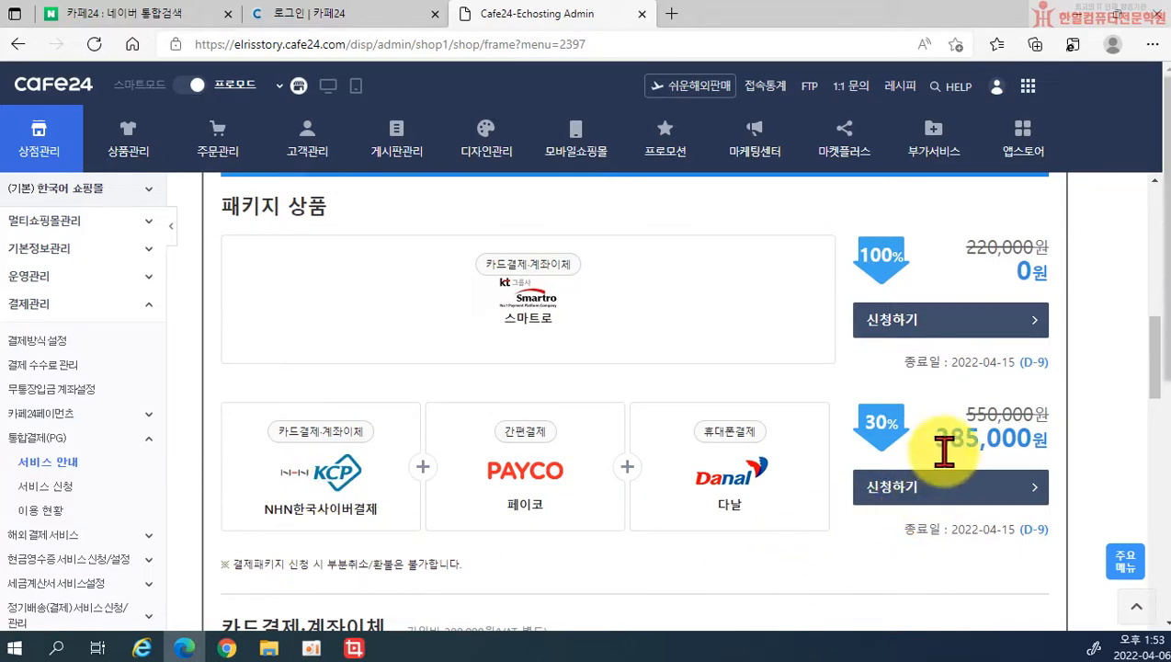
left_click_drag(936, 448, 1022, 441)
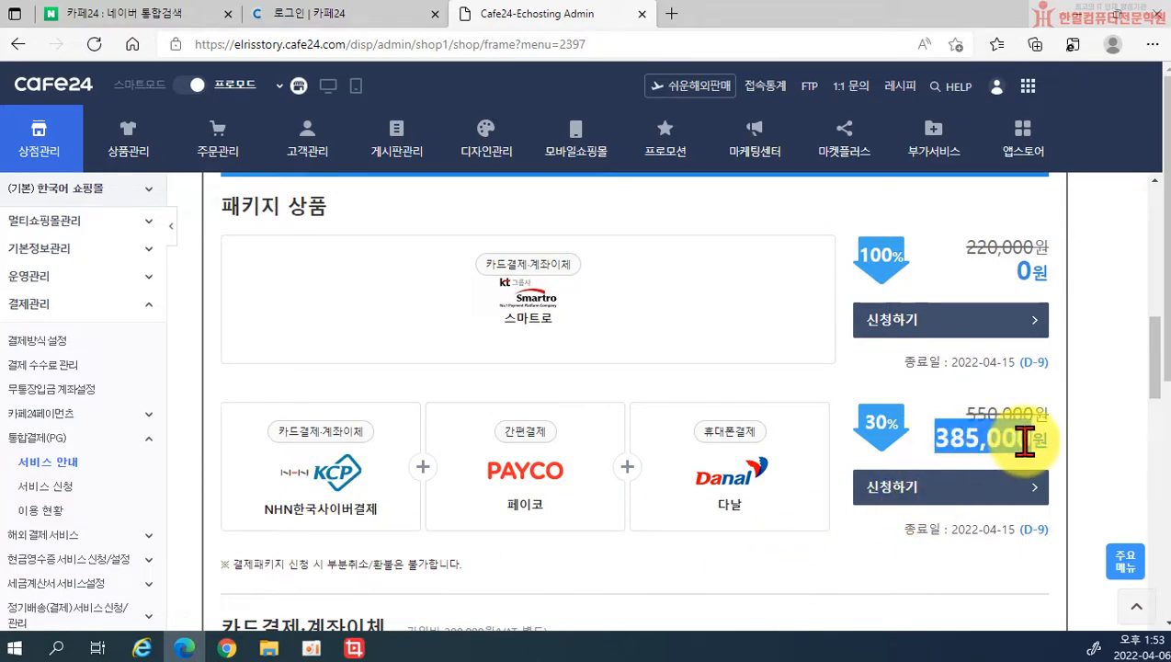
scroll(840, 508, "down", 4)
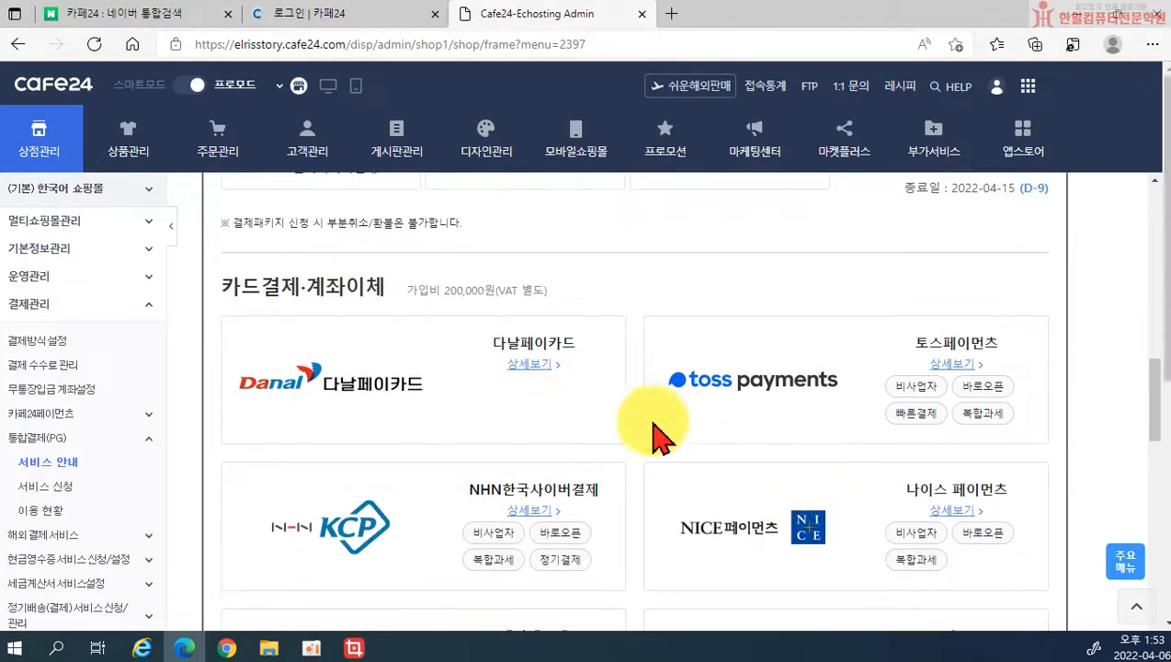
scroll(571, 432, "down", 9)
scroll(714, 489, "down", 10)
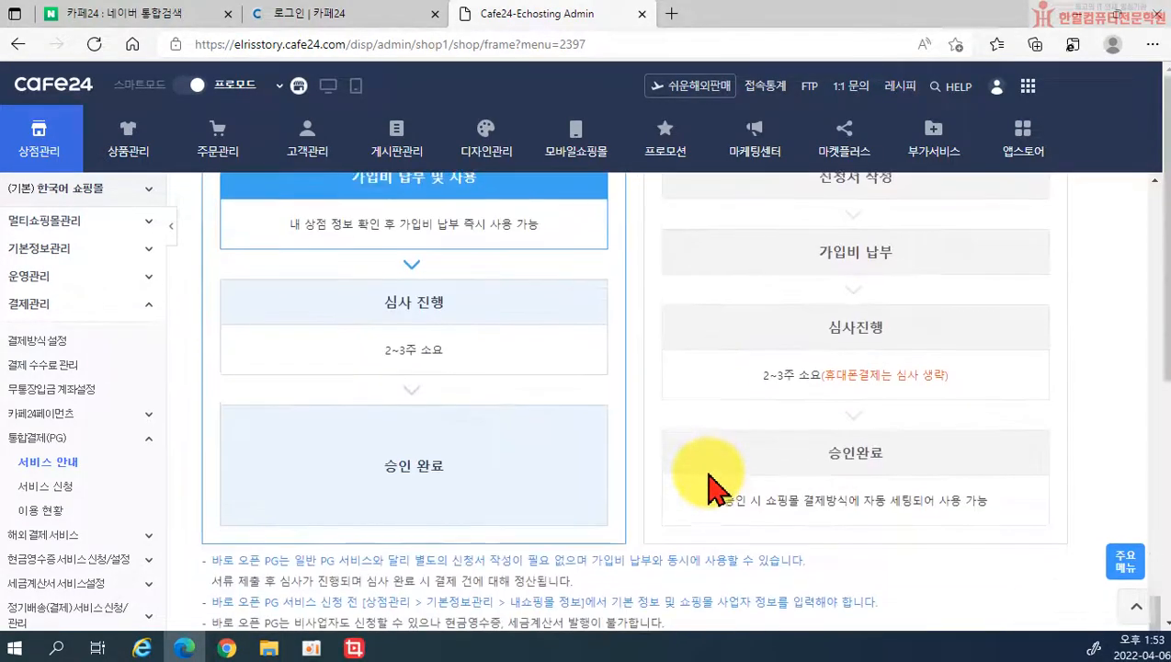
scroll(714, 489, "down", 10)
scroll(630, 533, "down", 3)
scroll(557, 524, "up", 6)
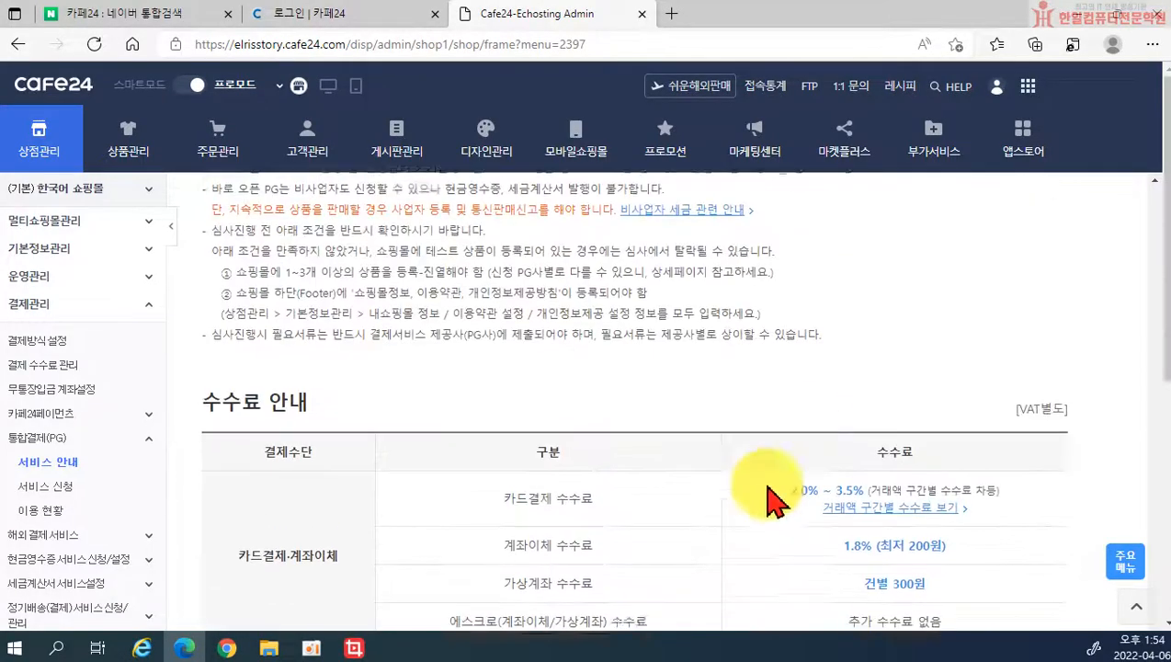
scroll(823, 479, "down", 2)
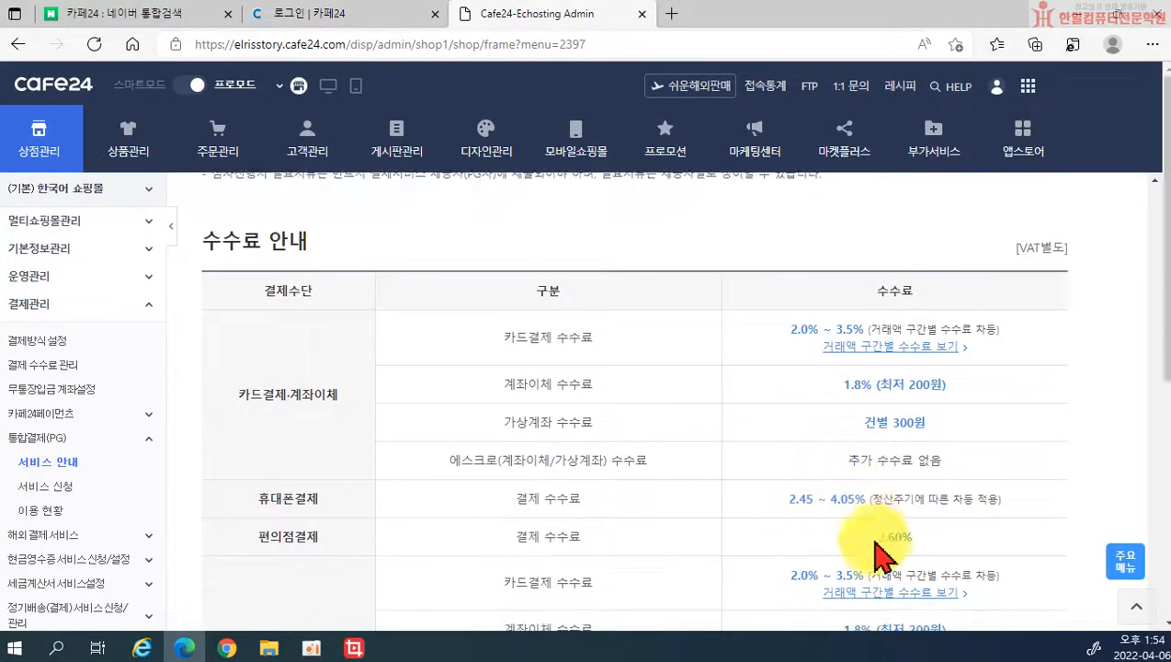
scroll(878, 552, "down", 4)
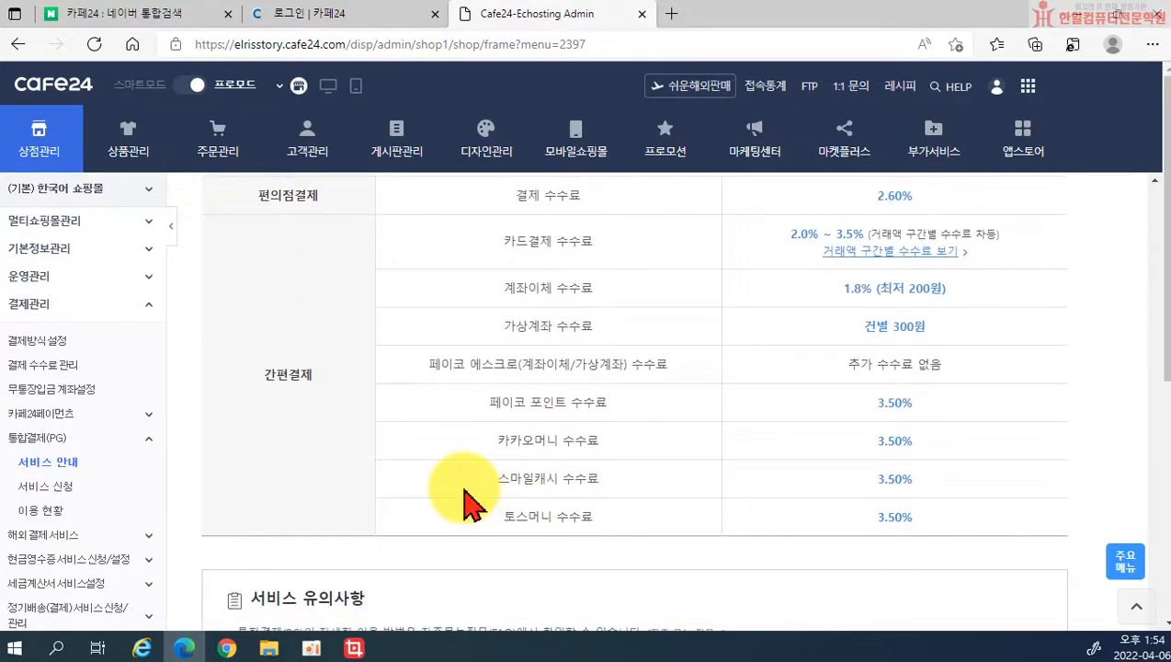
left_click(42, 489)
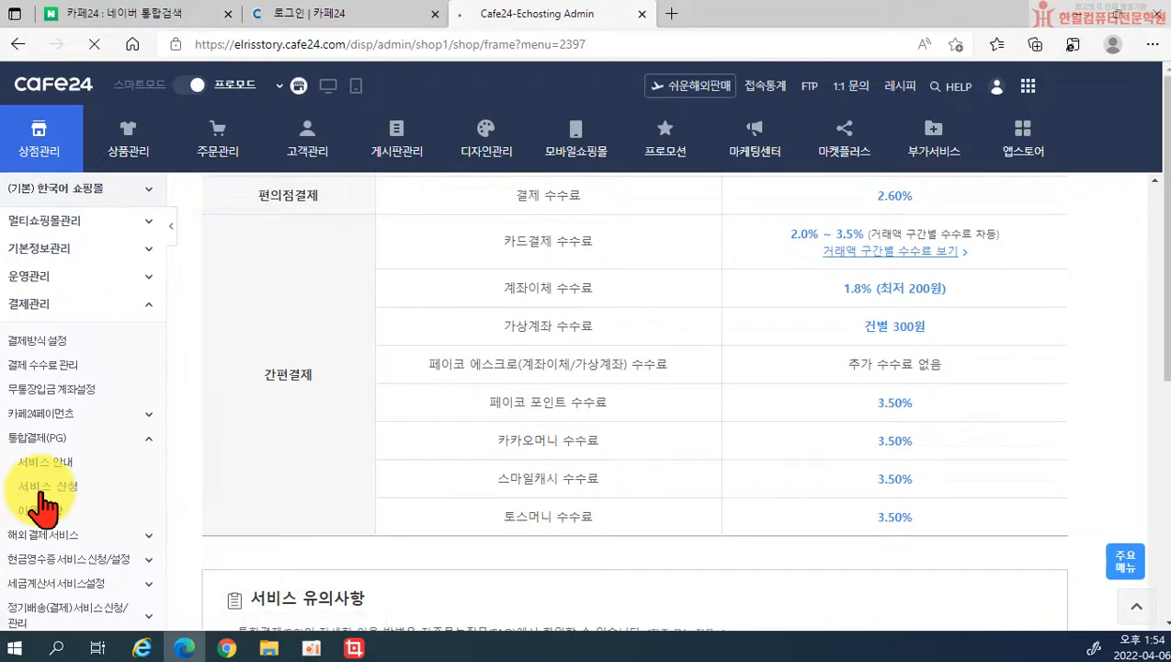
Step: Apply for the free Smartro package as a 비사업자, accepting the agreements and submitting
scroll(682, 496, "down", 2)
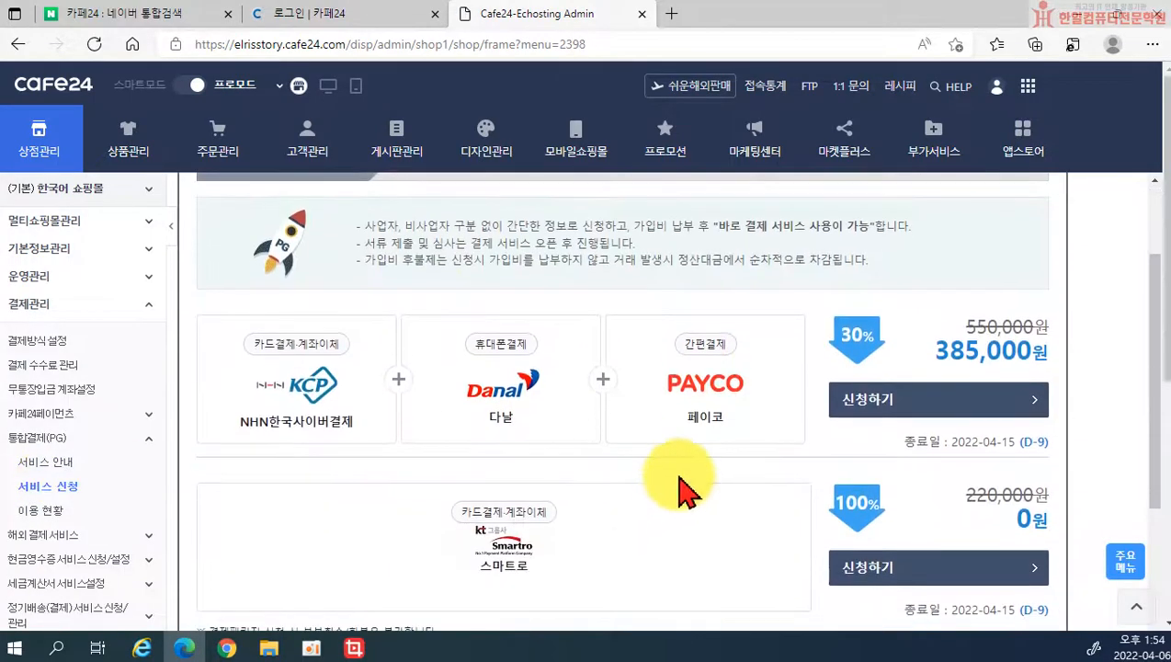
scroll(849, 392, "down", 3)
scroll(871, 392, "up", 2)
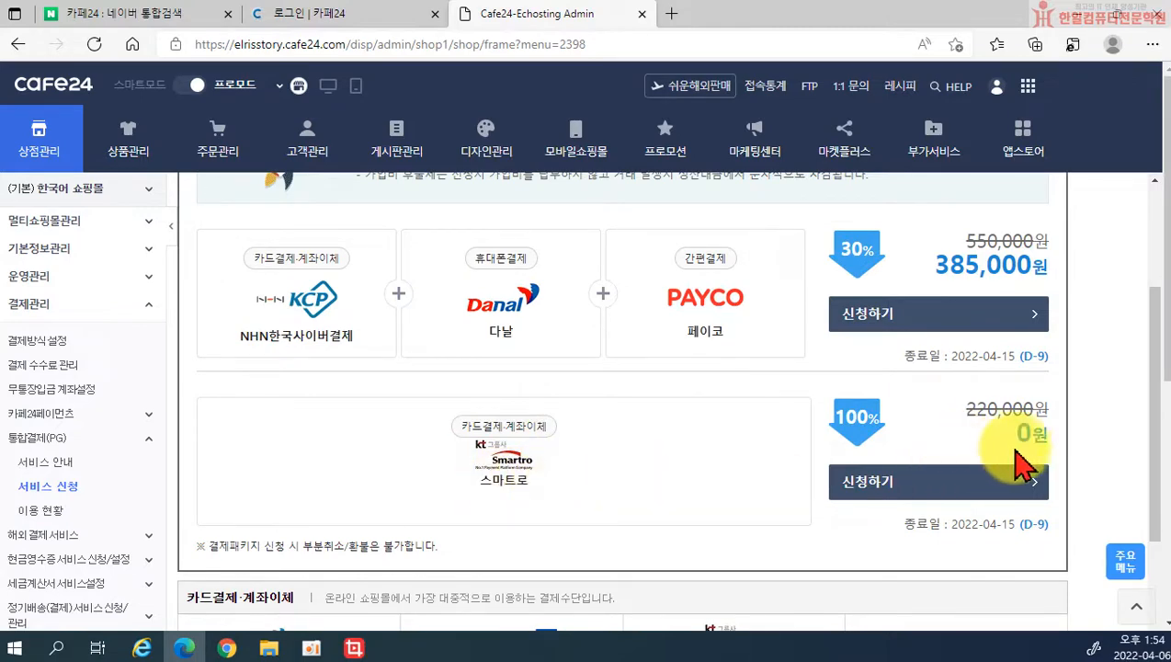
left_click(905, 496)
scroll(778, 483, "down", 2)
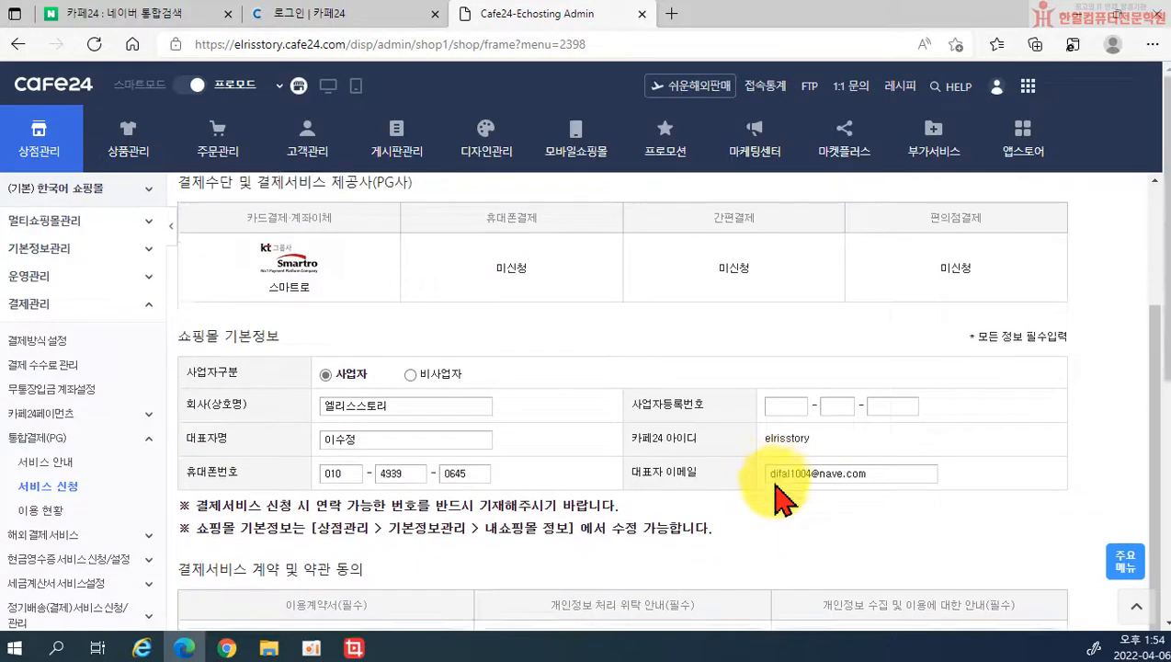
left_click(410, 376)
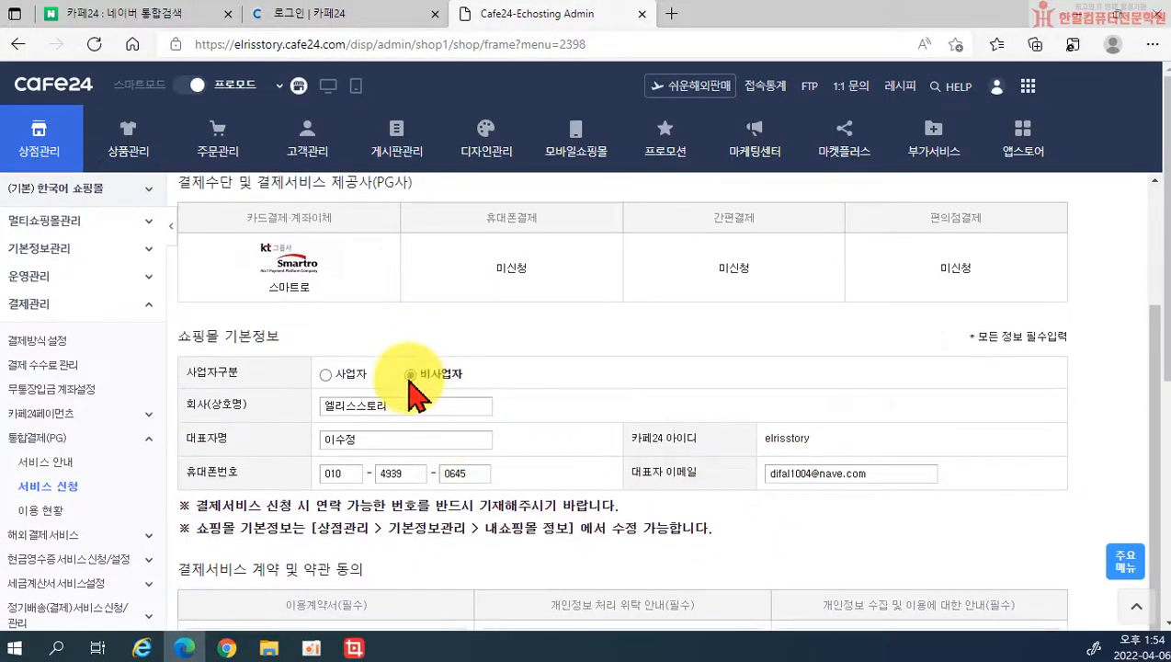
scroll(405, 418, "down", 3)
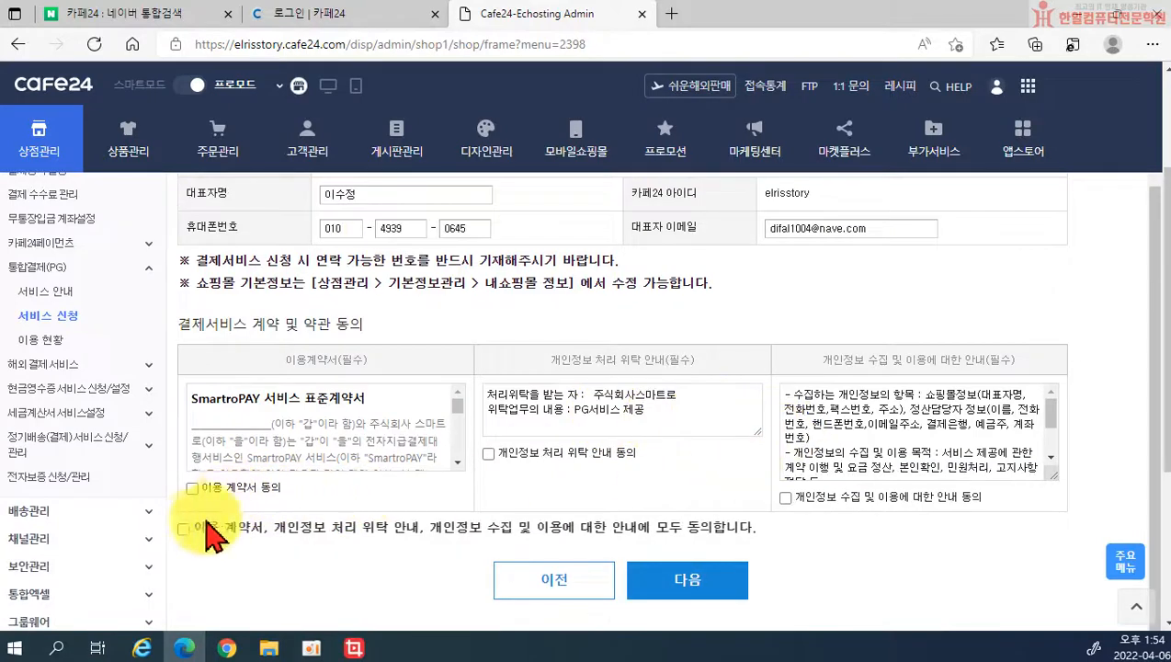
left_click(680, 590)
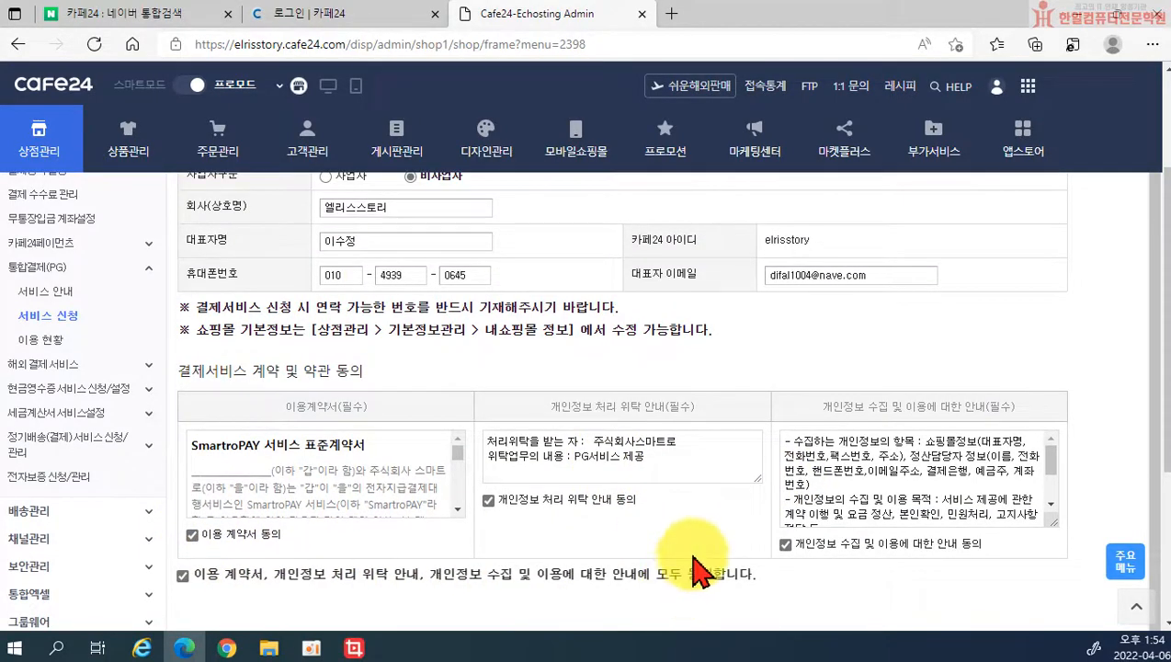
scroll(699, 561, "down", 2)
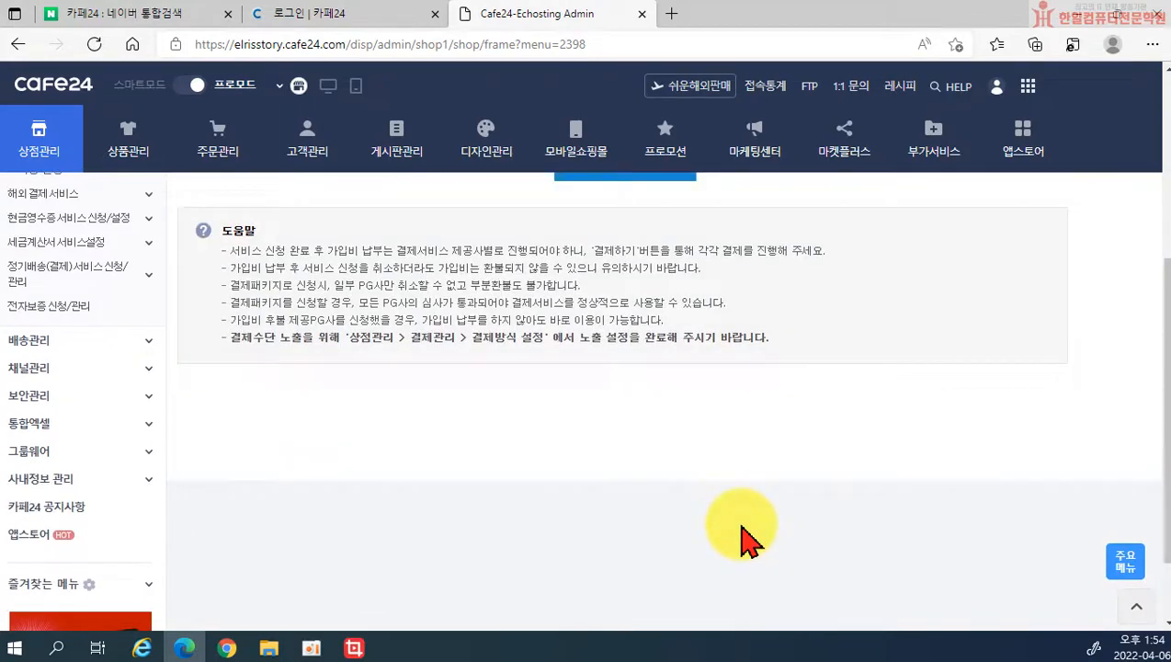
scroll(740, 527, "up", 1)
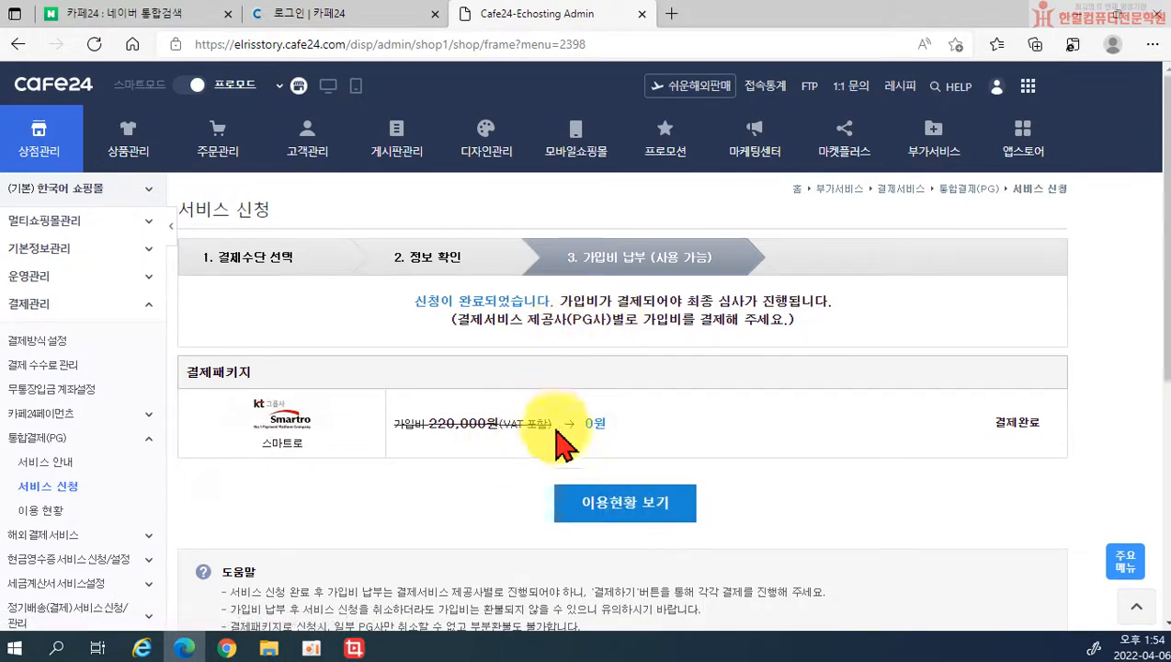
Step: View the PG usage status to confirm the Smartro 카드결제·계좌이체 package shows 이용중
left_click(654, 521)
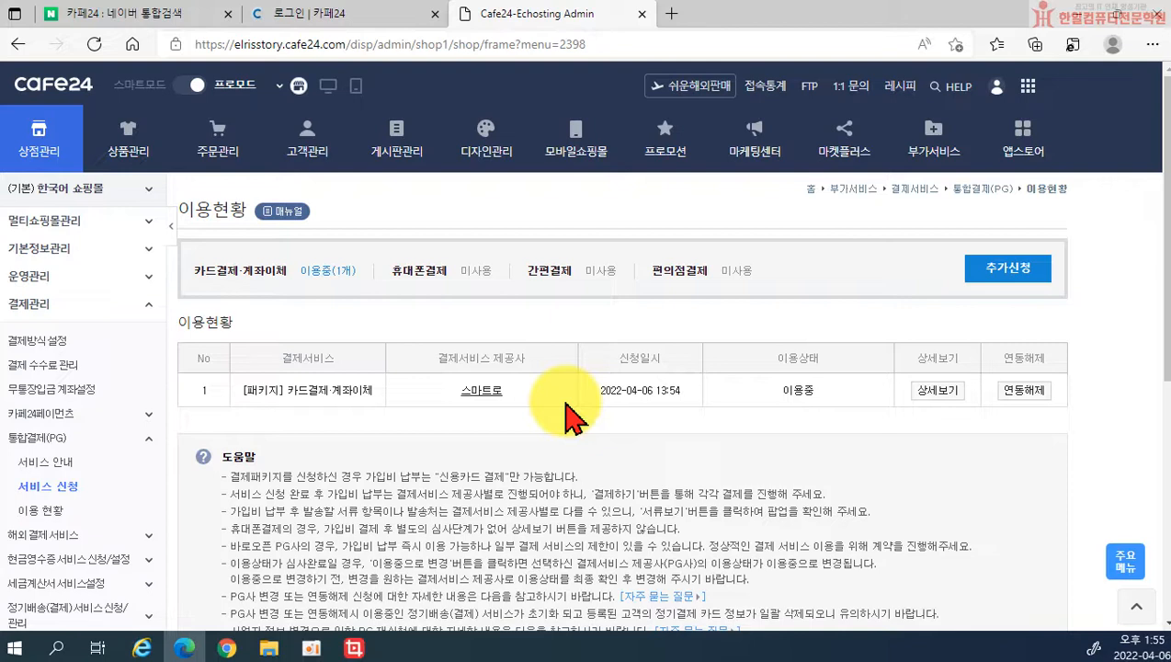
Step: Pass the phone SMS verification to reach the 무통장입금 계좌설정 page
left_click(73, 392)
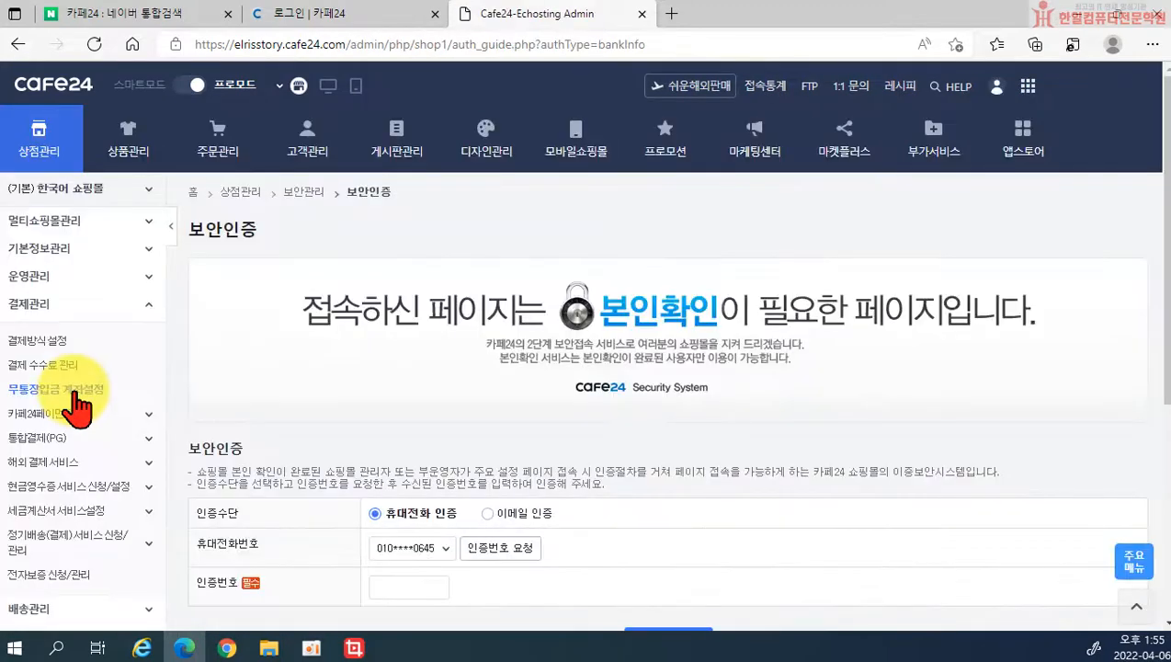
scroll(414, 395, "down", 1)
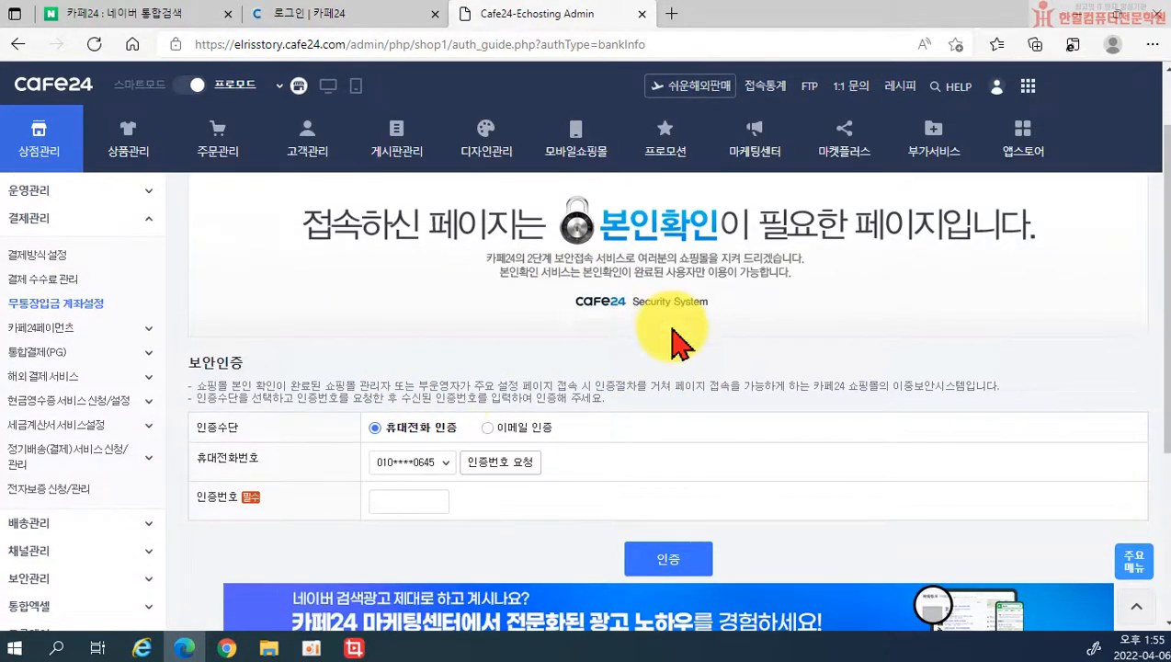
scroll(661, 303, "up", 1)
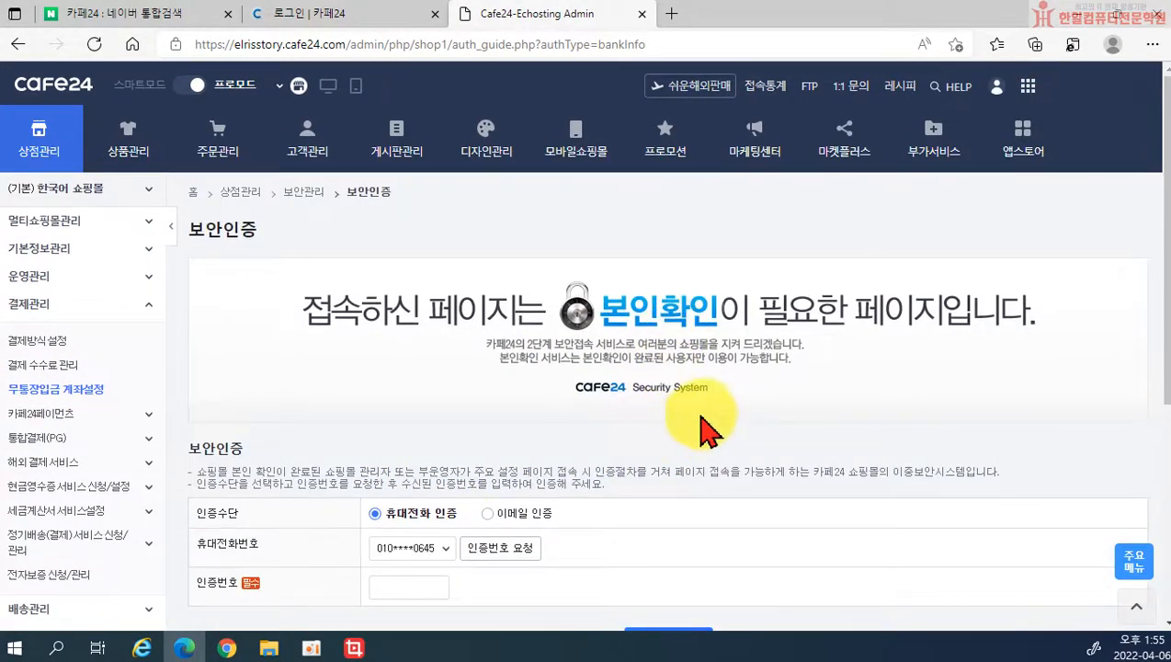
scroll(702, 427, "down", 2)
left_click(503, 386)
left_click(730, 149)
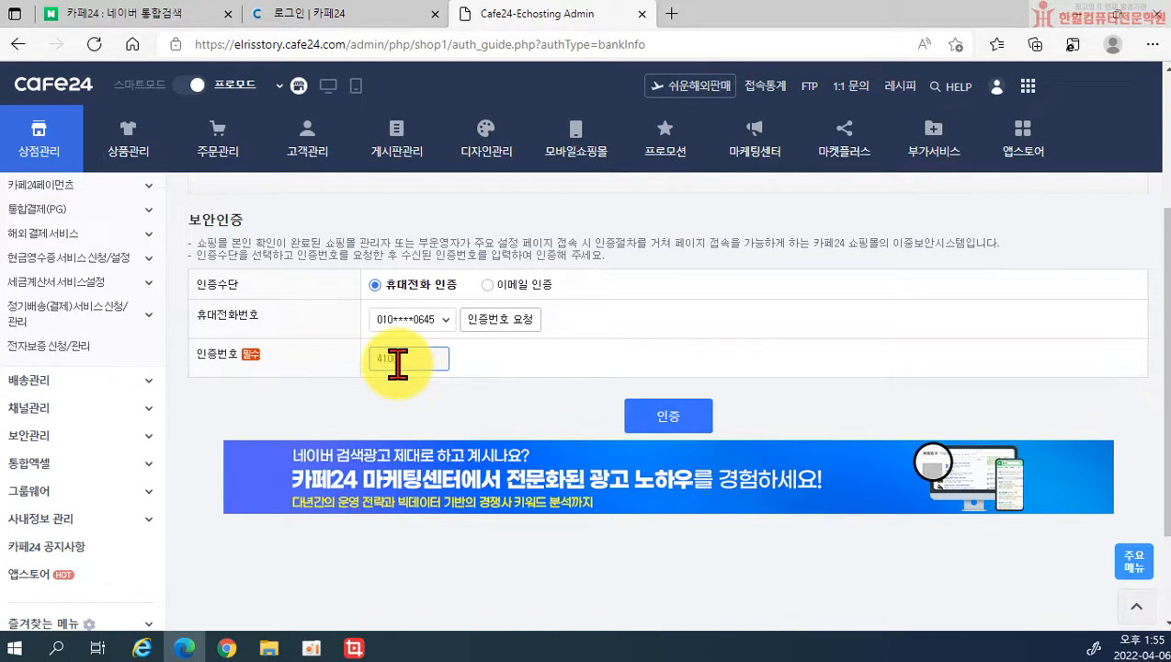
left_click(667, 416)
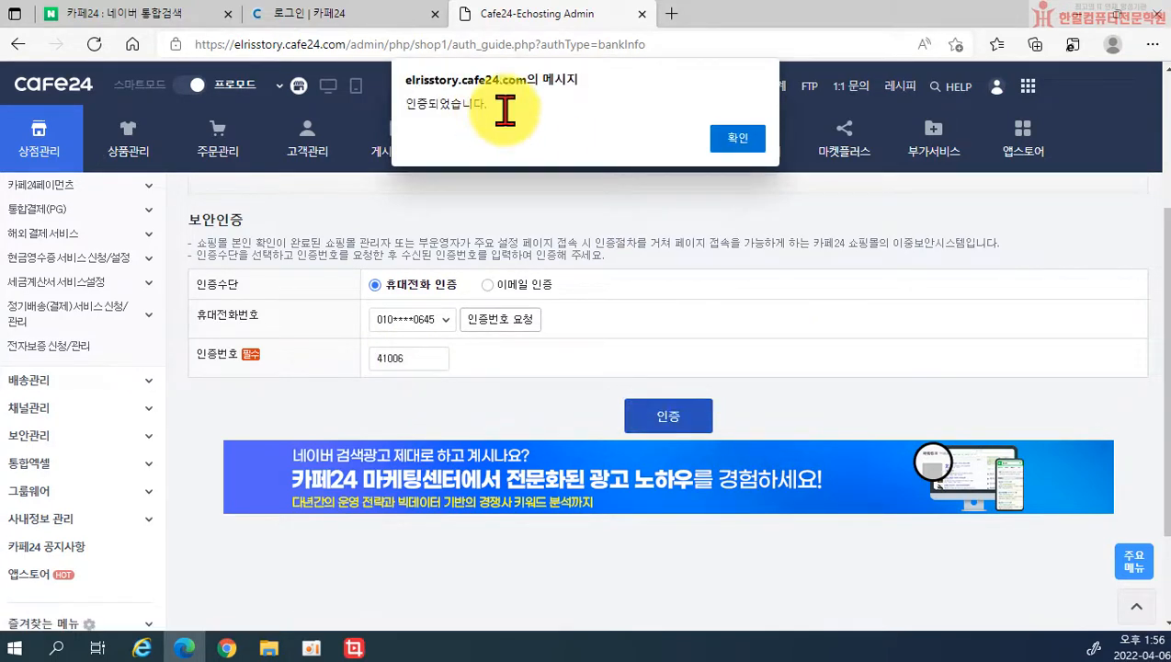
left_click(738, 139)
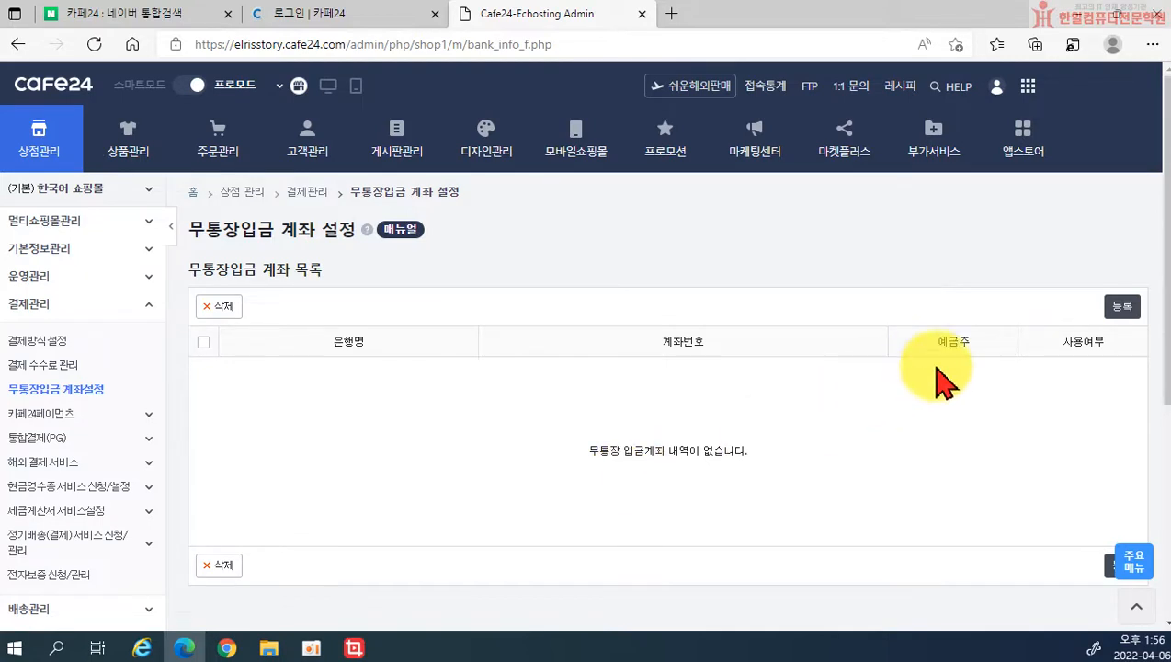
Step: Register a 우체국 deposit account with its account number and holder name
left_click(1121, 306)
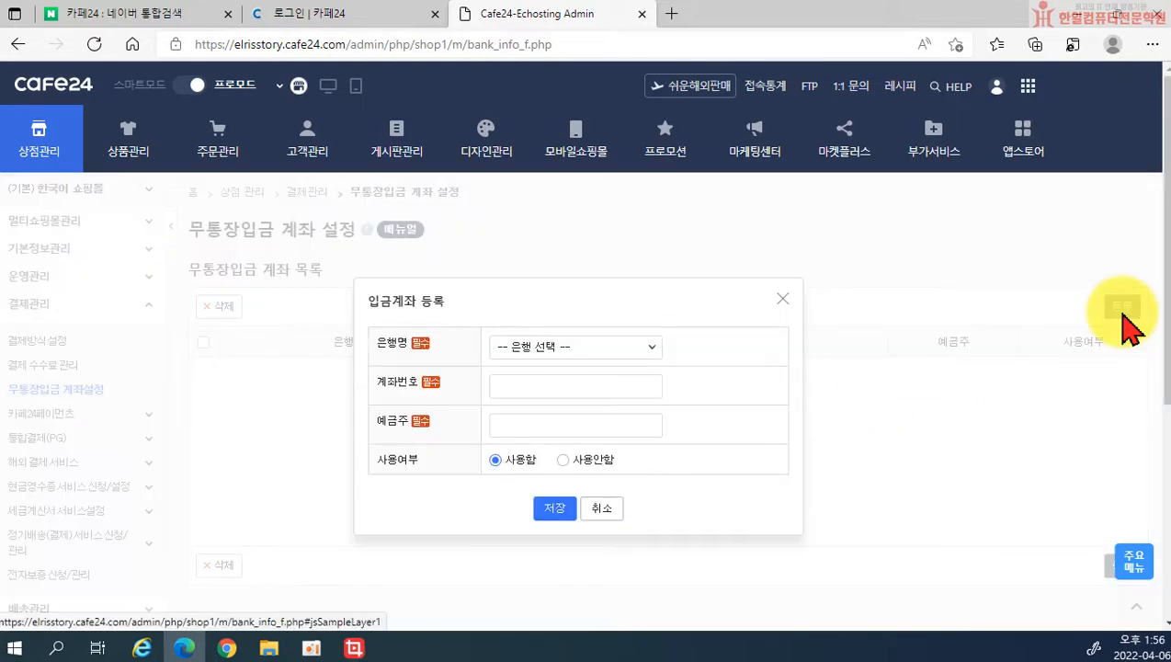
left_click(602, 349)
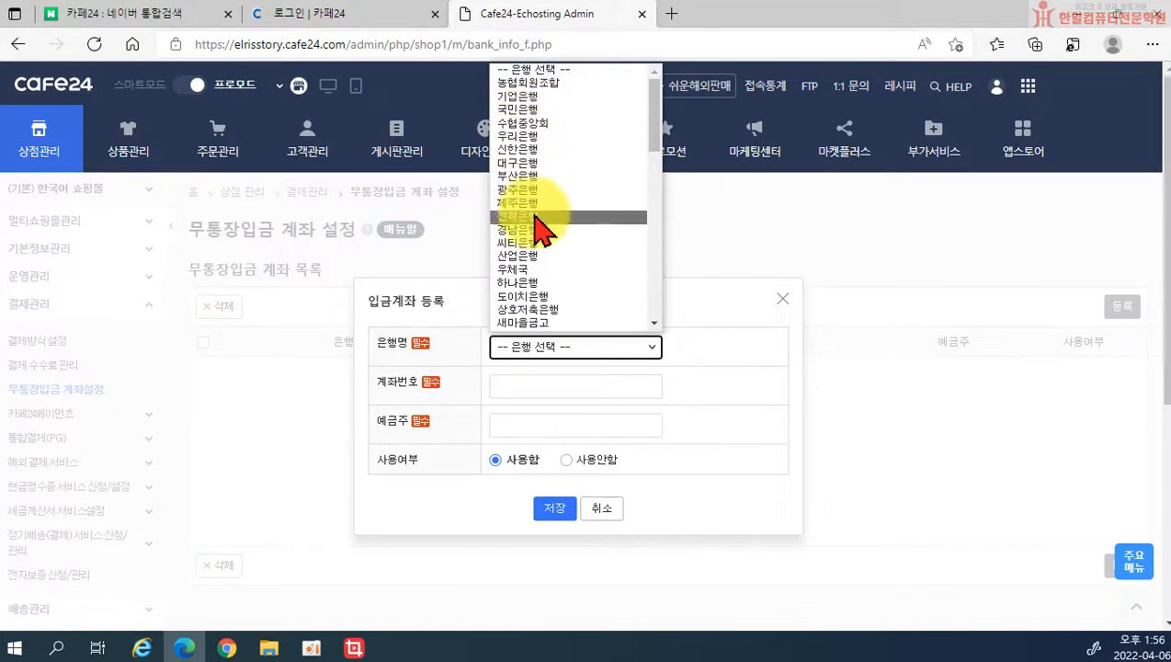
left_click(539, 269)
left_click(545, 386)
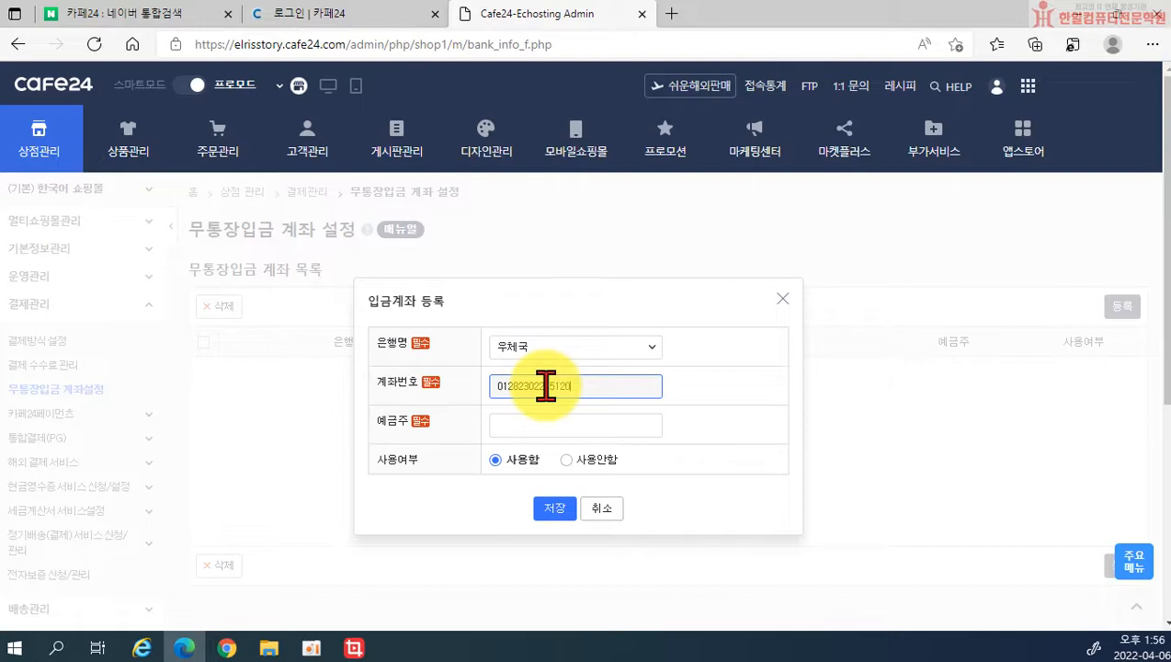
left_click(568, 423)
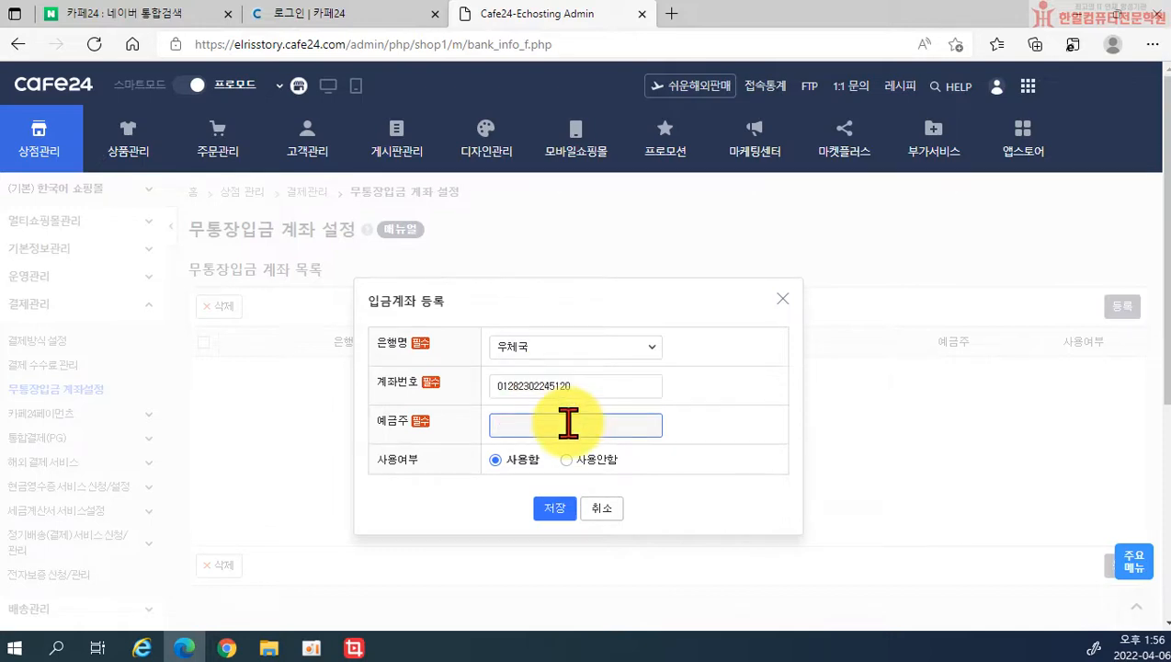
left_click(548, 509)
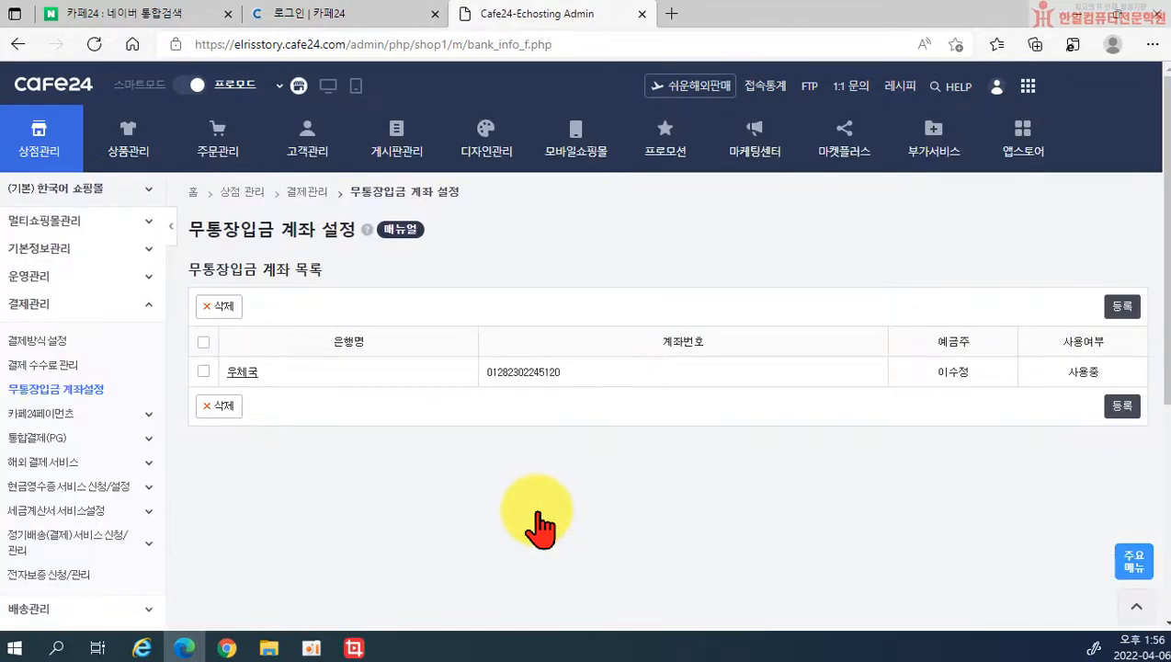
scroll(101, 528, "down", 1)
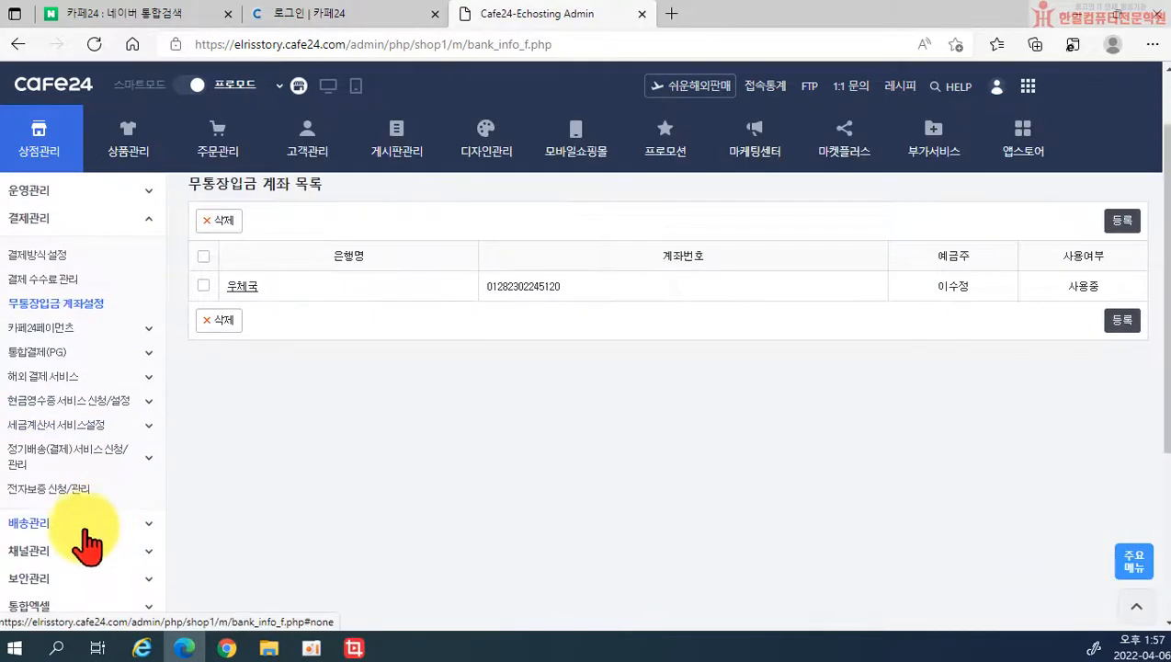
Step: Go to 배송관리 > 배송비 설정 and replace the 2500 won fee with 3000
left_click(85, 528)
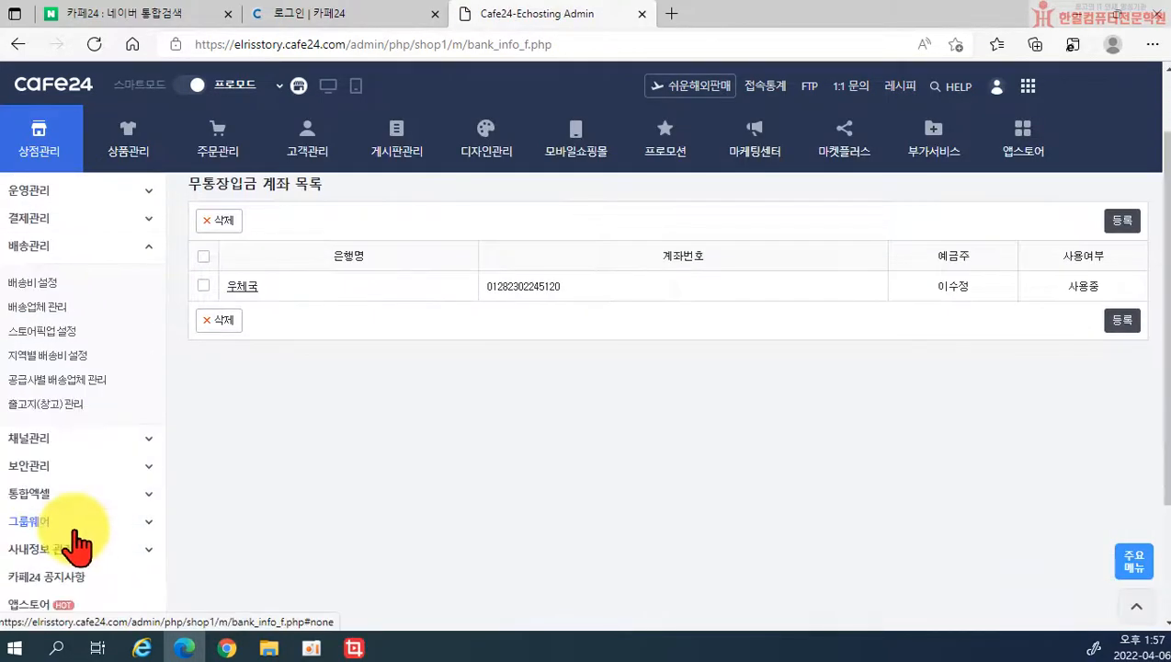
left_click(48, 287)
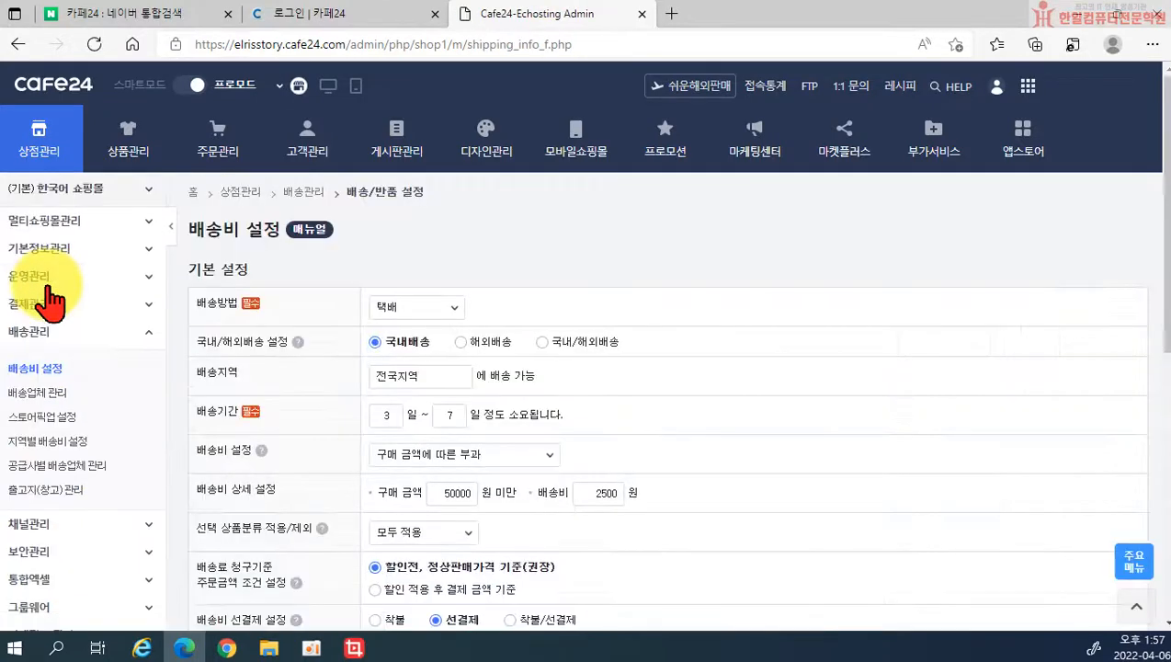
scroll(441, 368, "down", 1)
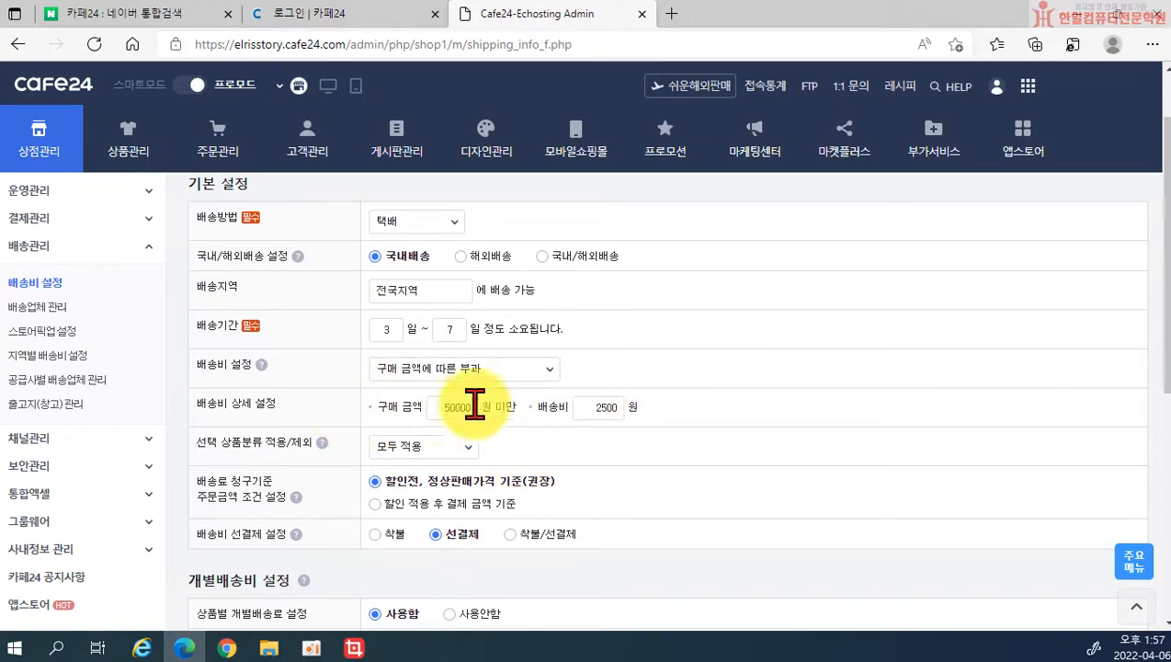
double_click(607, 407)
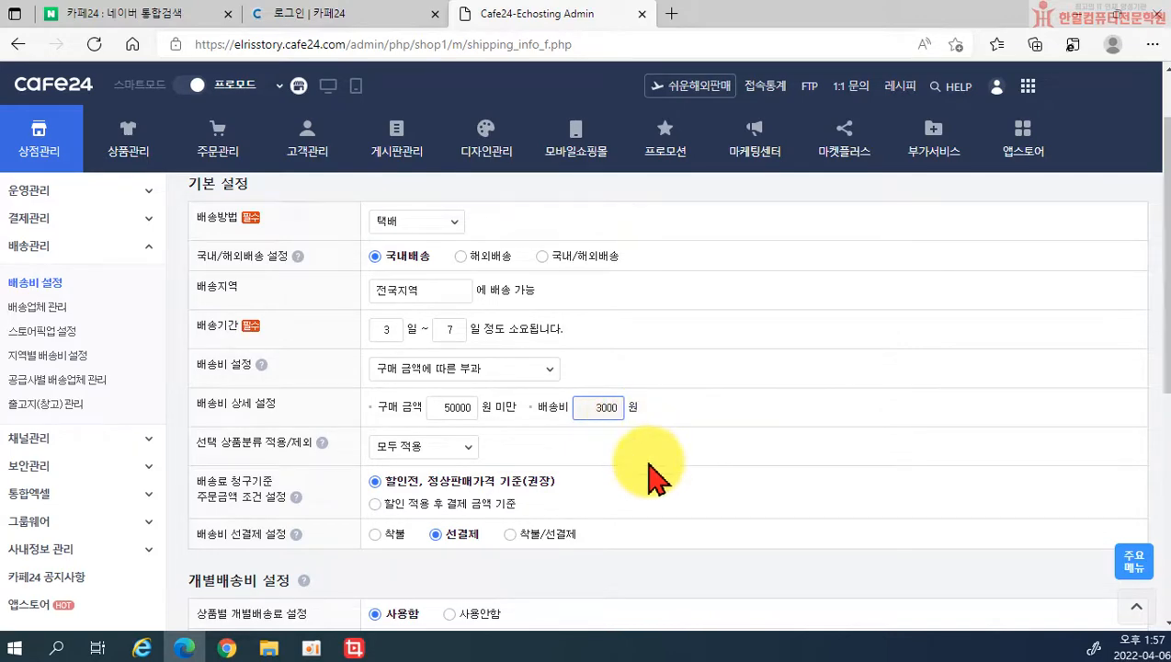
Step: Save the 3000 won fee for purchases under 50000 won and dismiss the confirmation
scroll(598, 476, "down", 3)
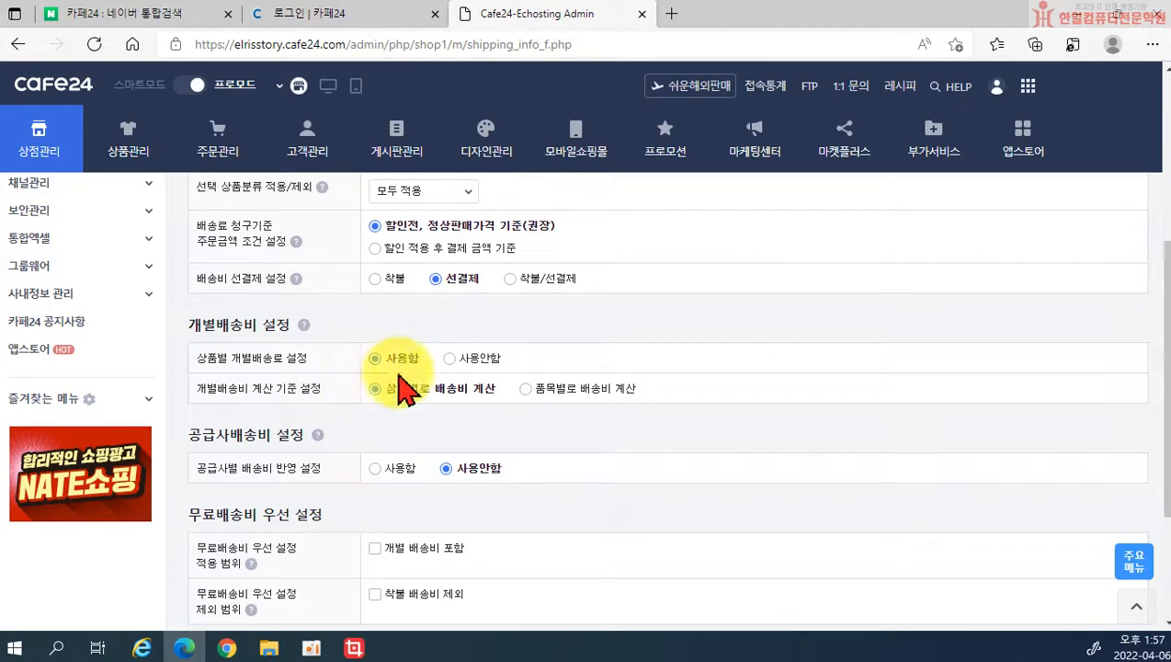
scroll(439, 418, "down", 1)
scroll(440, 419, "down", 1)
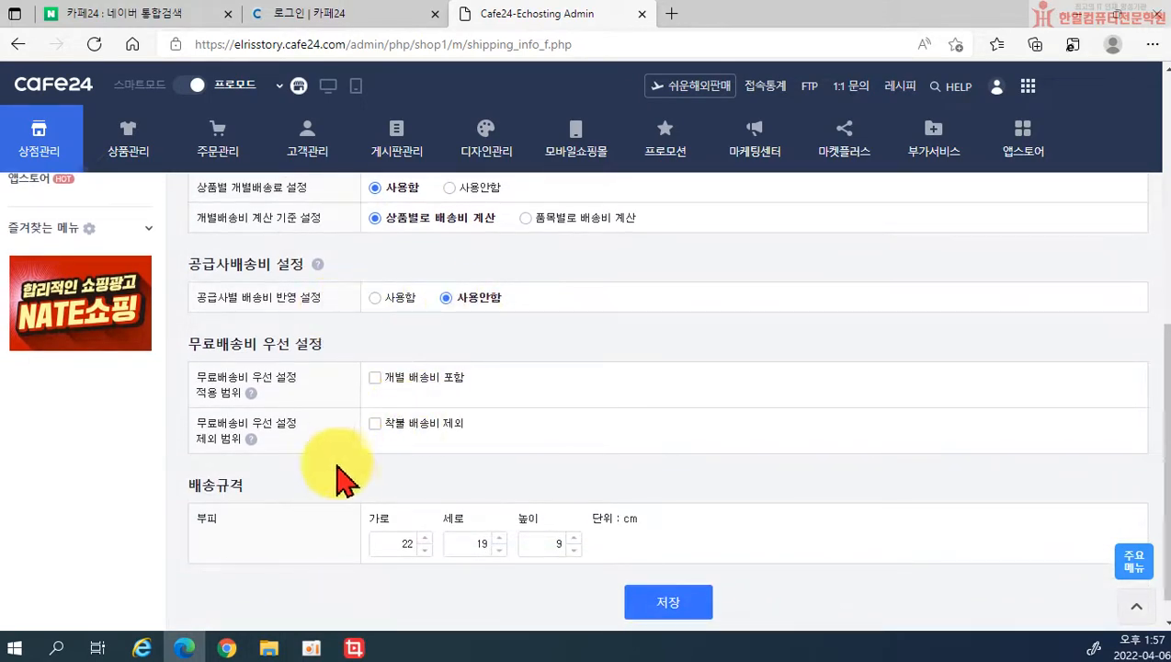
scroll(352, 492, "down", 1)
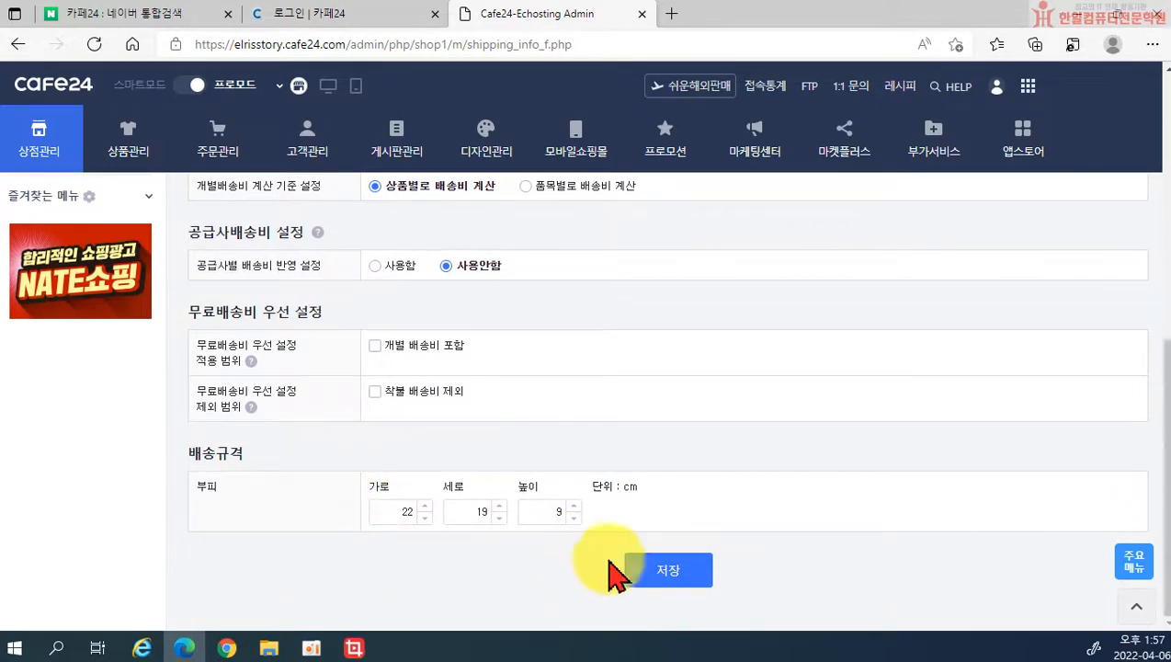
left_click(663, 571)
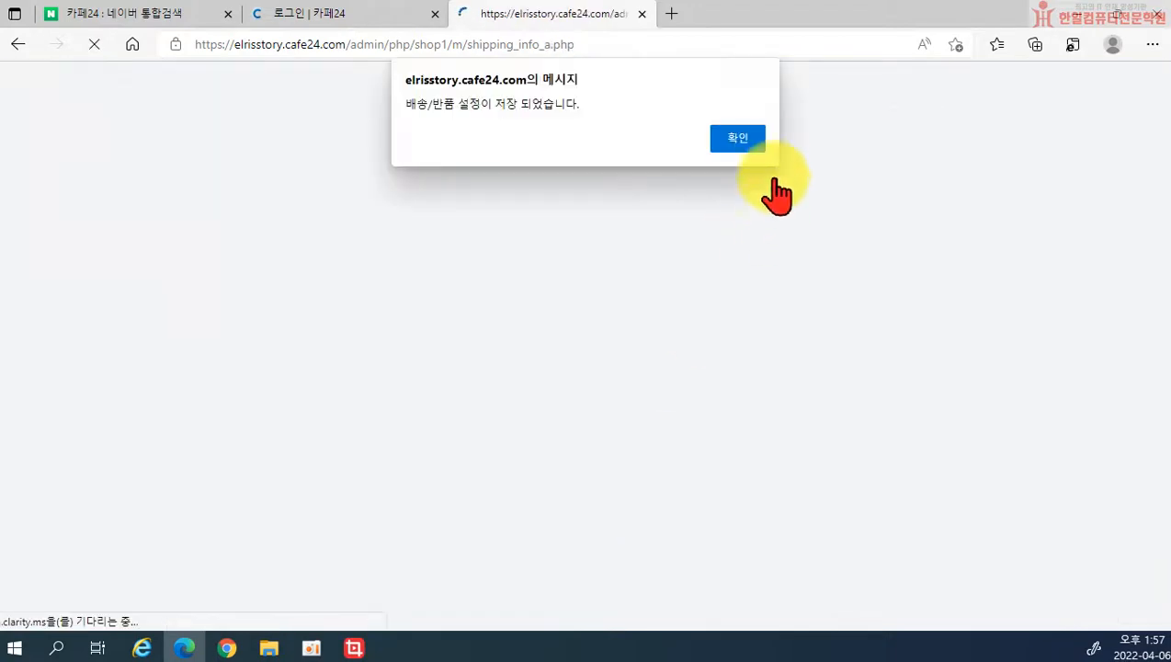
left_click(760, 150)
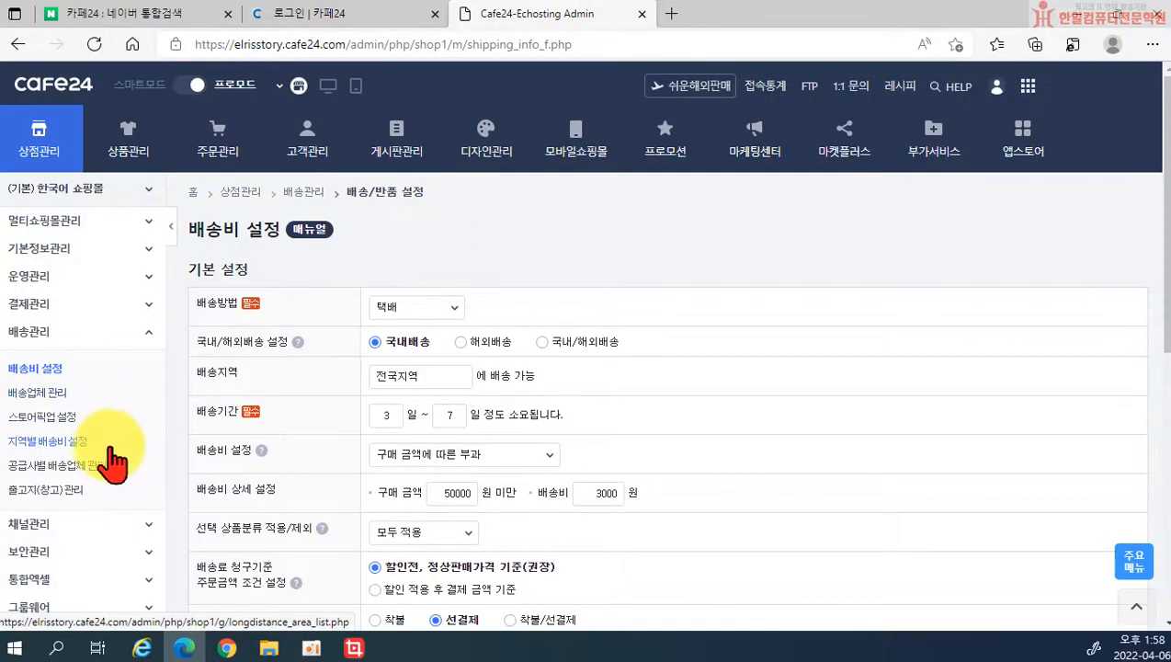
scroll(129, 424, "down", 1)
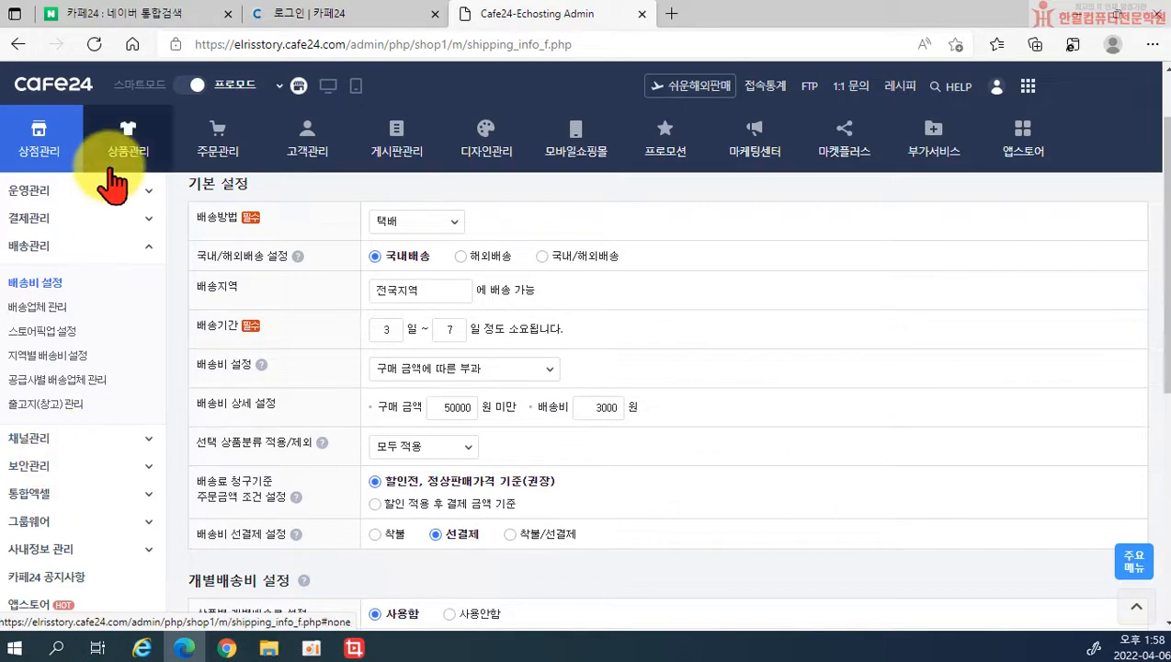
scroll(607, 345, "down", 3)
scroll(589, 413, "down", 1)
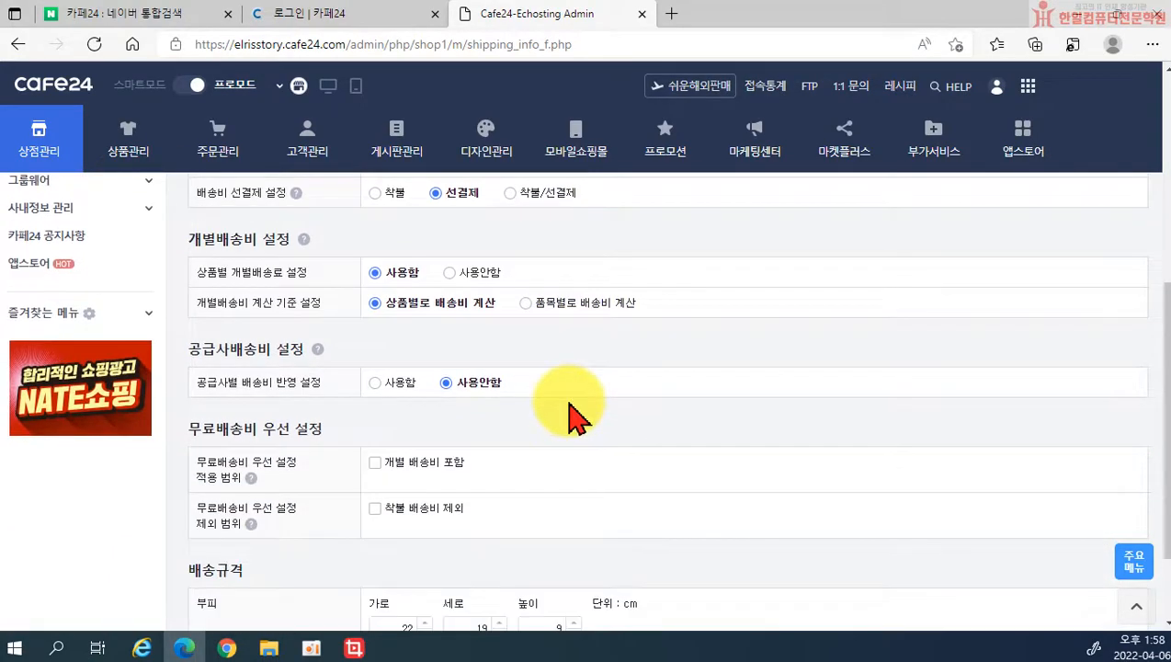
scroll(557, 405, "down", 1)
scroll(557, 405, "up", 4)
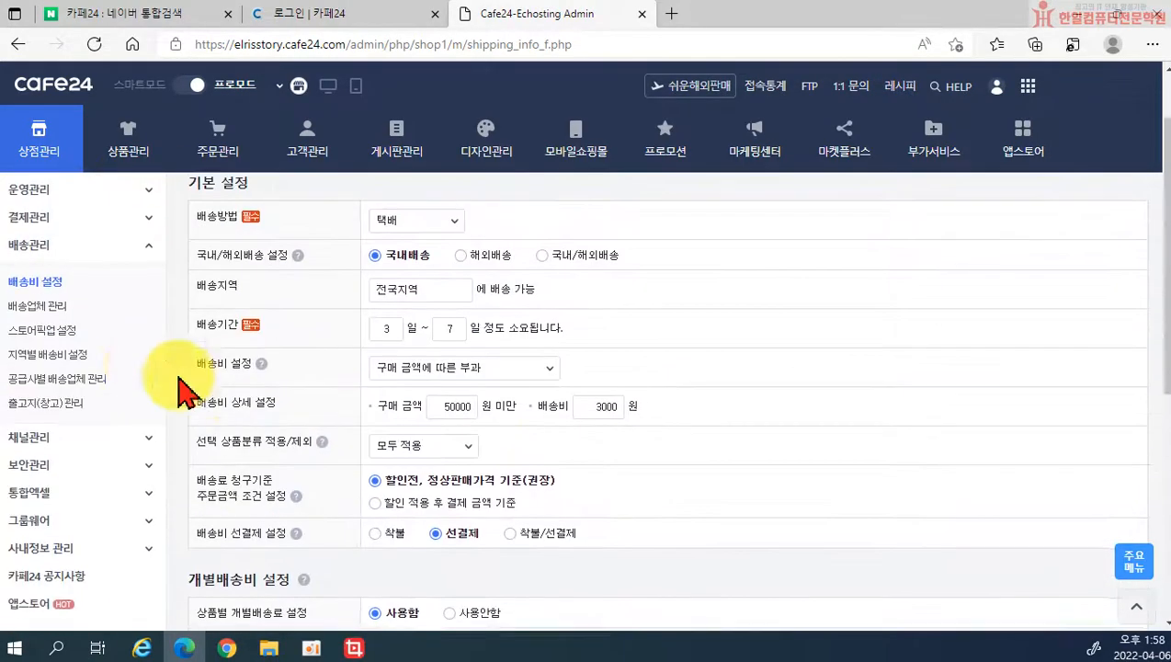
Step: Browse the 배송업체 관리, 스토어픽업 설정 and 지역별 배송비 설정 pages
left_click(36, 308)
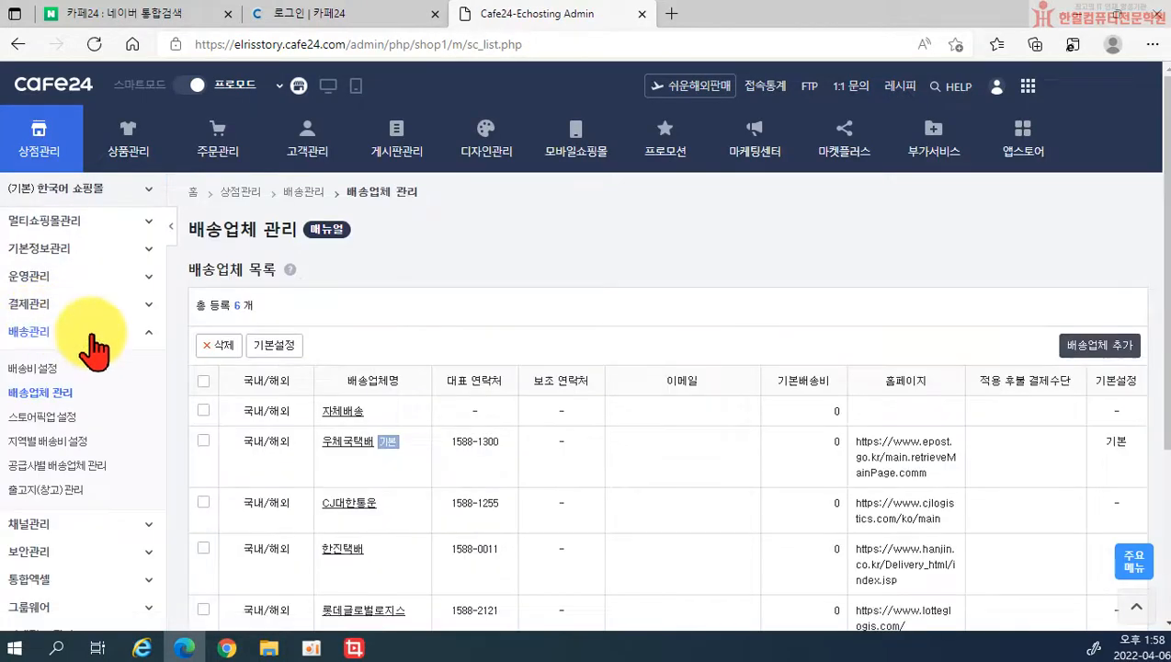
scroll(611, 452, "down", 1)
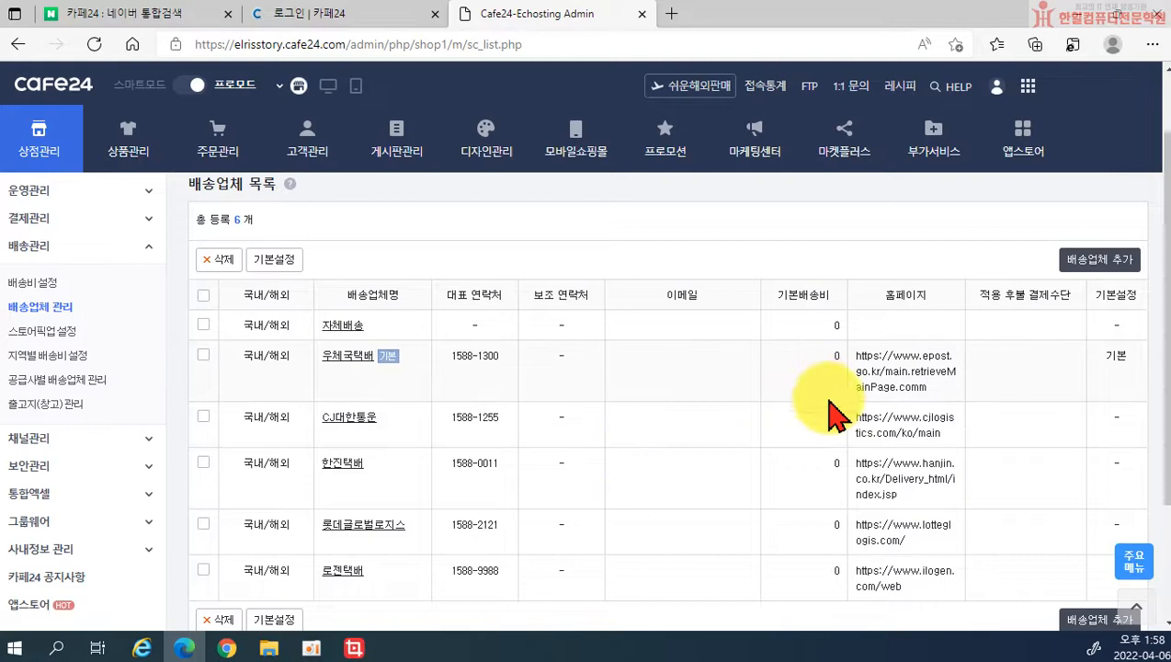
scroll(374, 450, "down", 2)
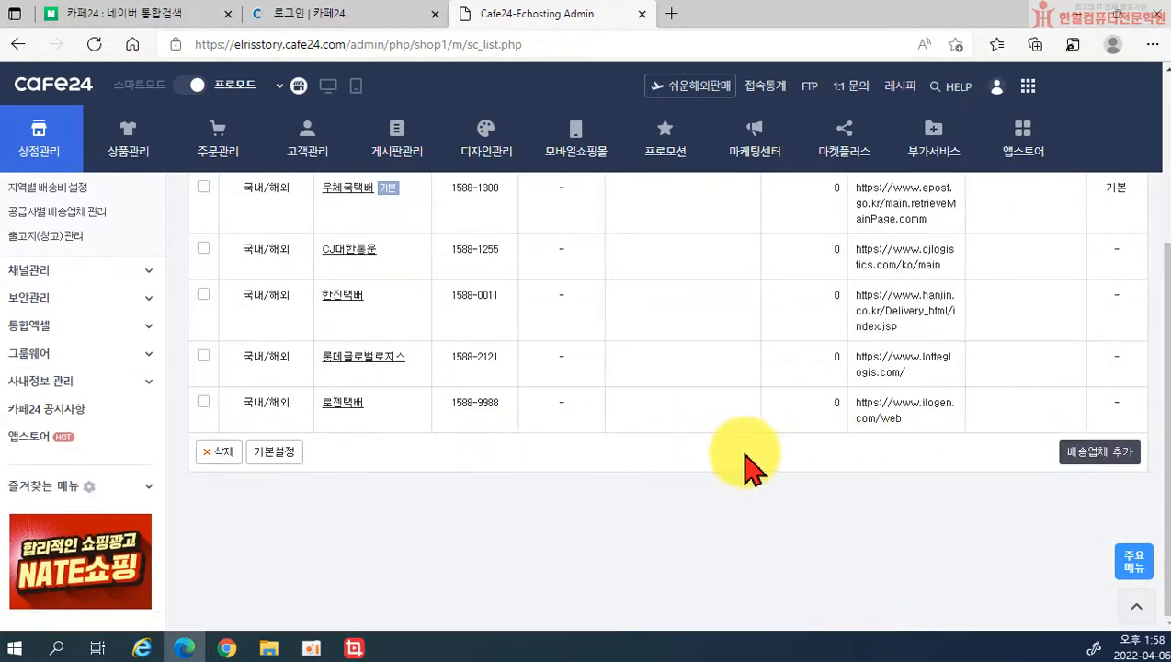
scroll(653, 405, "up", 3)
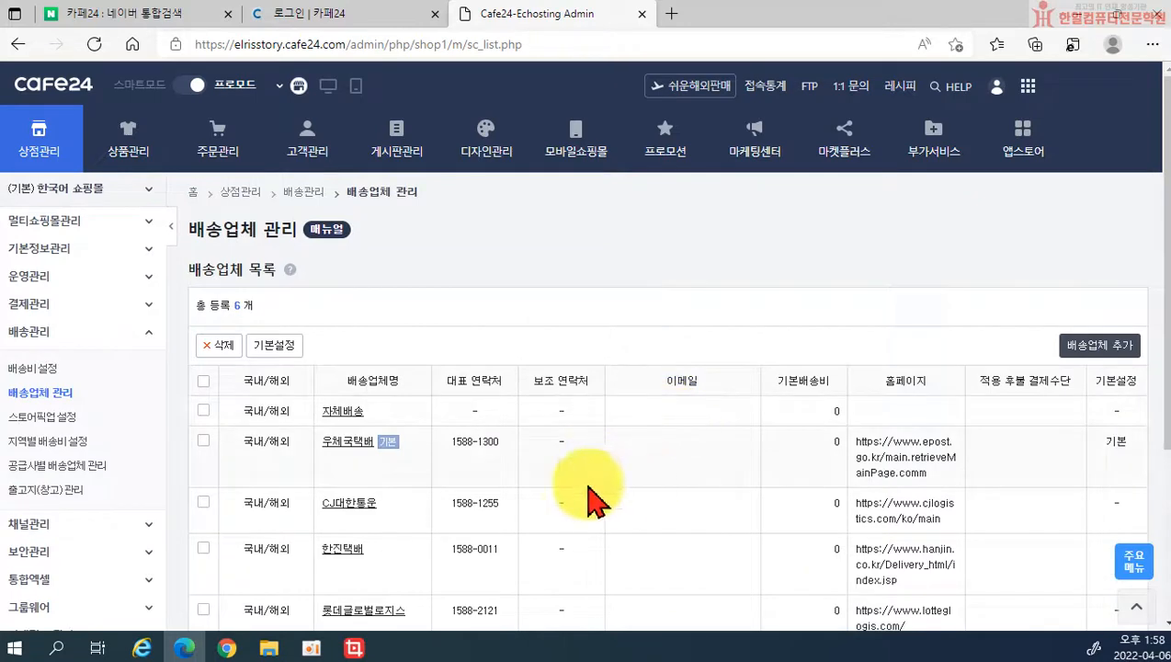
left_click(42, 419)
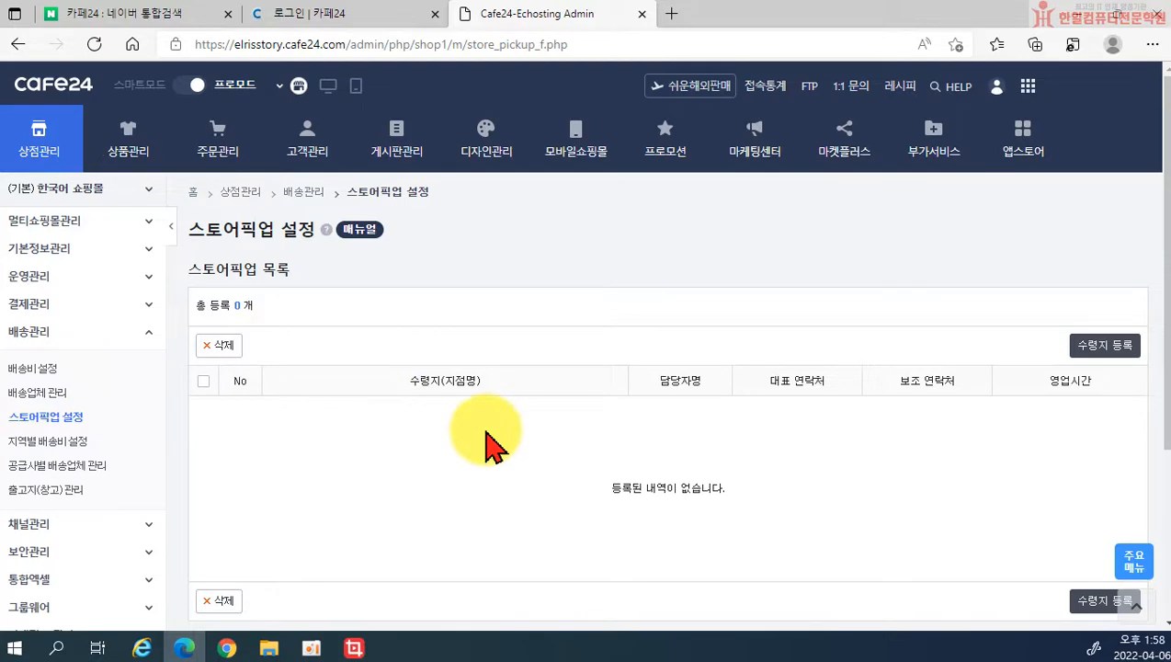
left_click(65, 443)
scroll(496, 441, "down", 1)
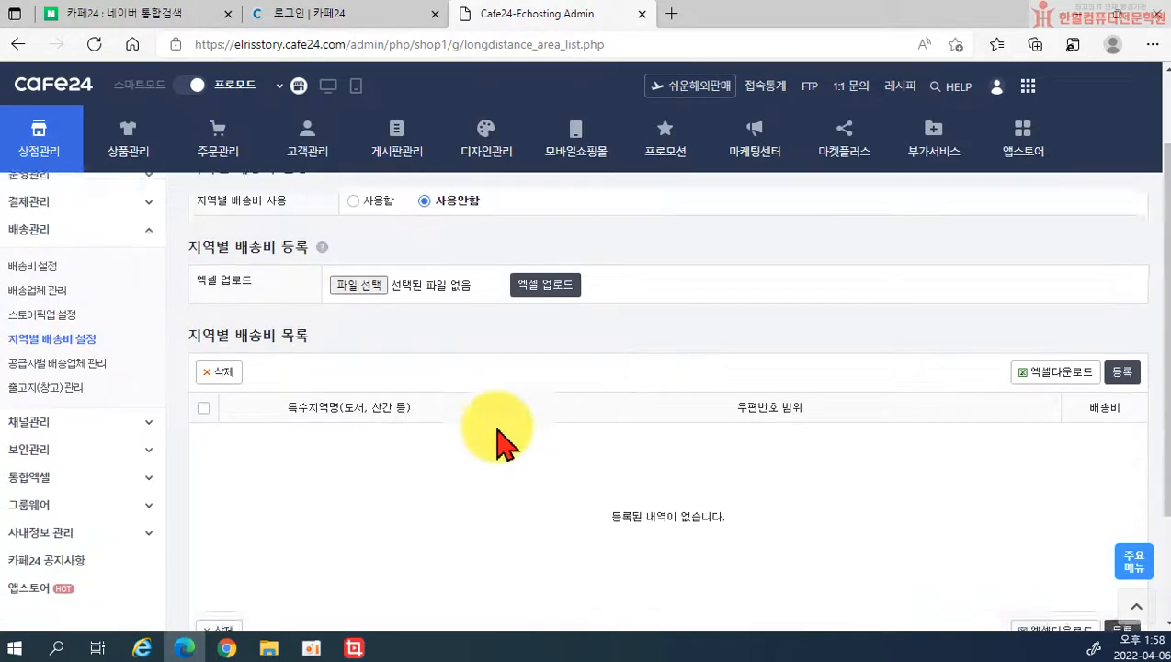
scroll(496, 445, "up", 1)
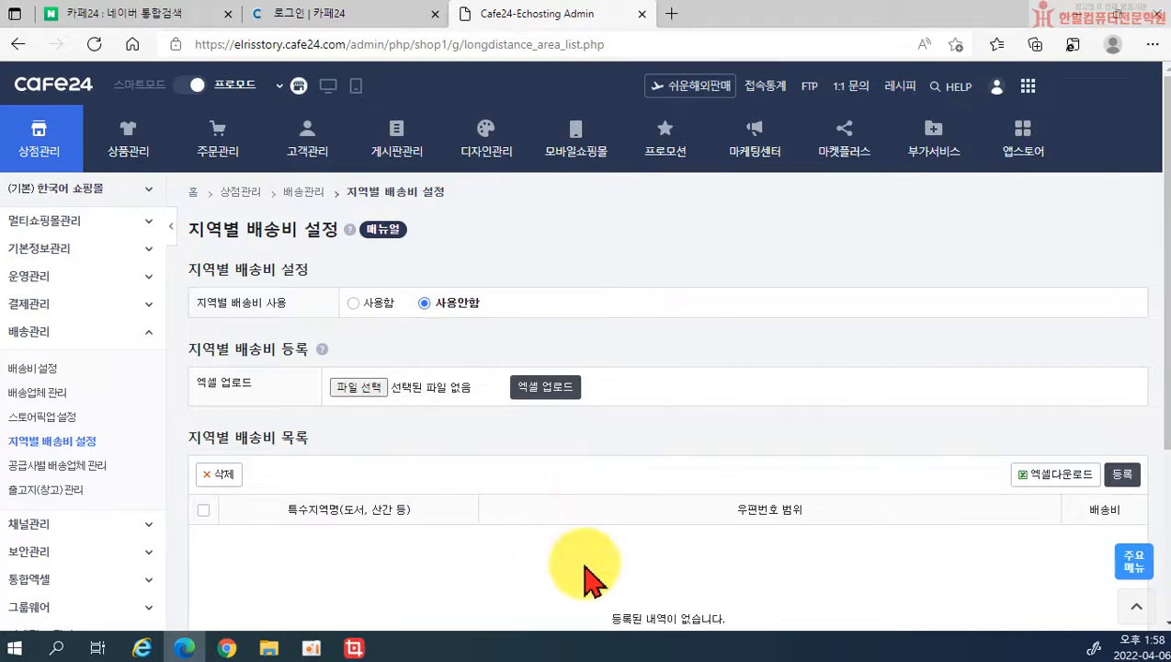
scroll(425, 450, "down", 1)
scroll(487, 473, "down", 2)
scroll(432, 478, "up", 2)
Step: Check 공급사별 배송업체 관리 and the 자체관리 warehouse list, then return to 배송비 설정
left_click(61, 380)
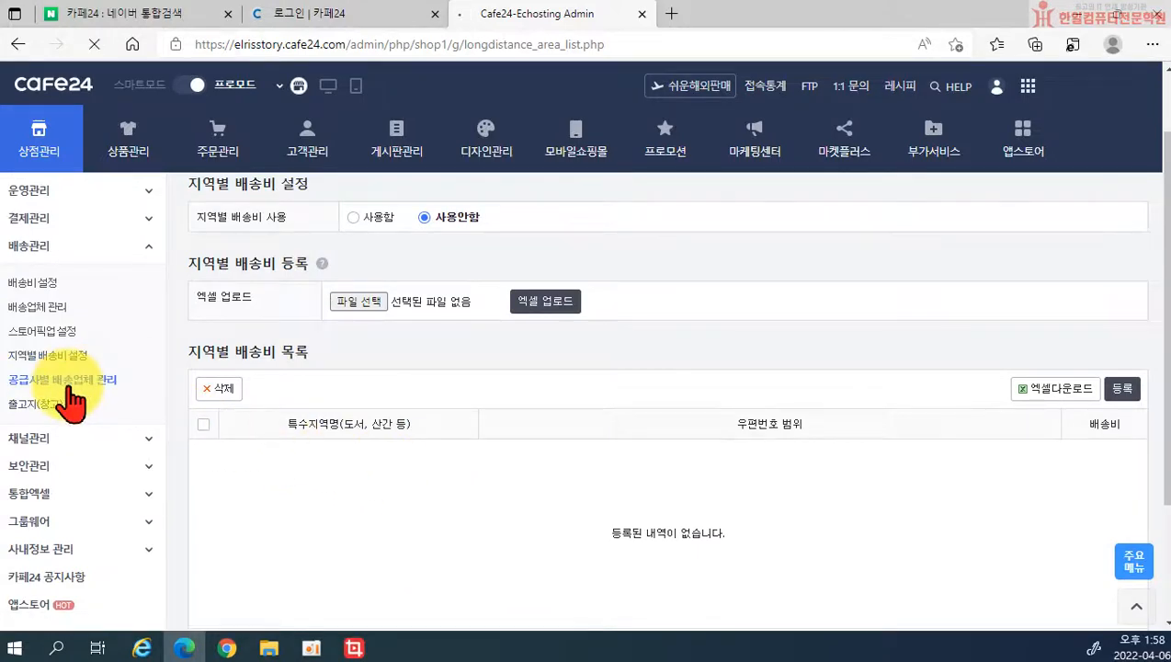
scroll(331, 469, "down", 1)
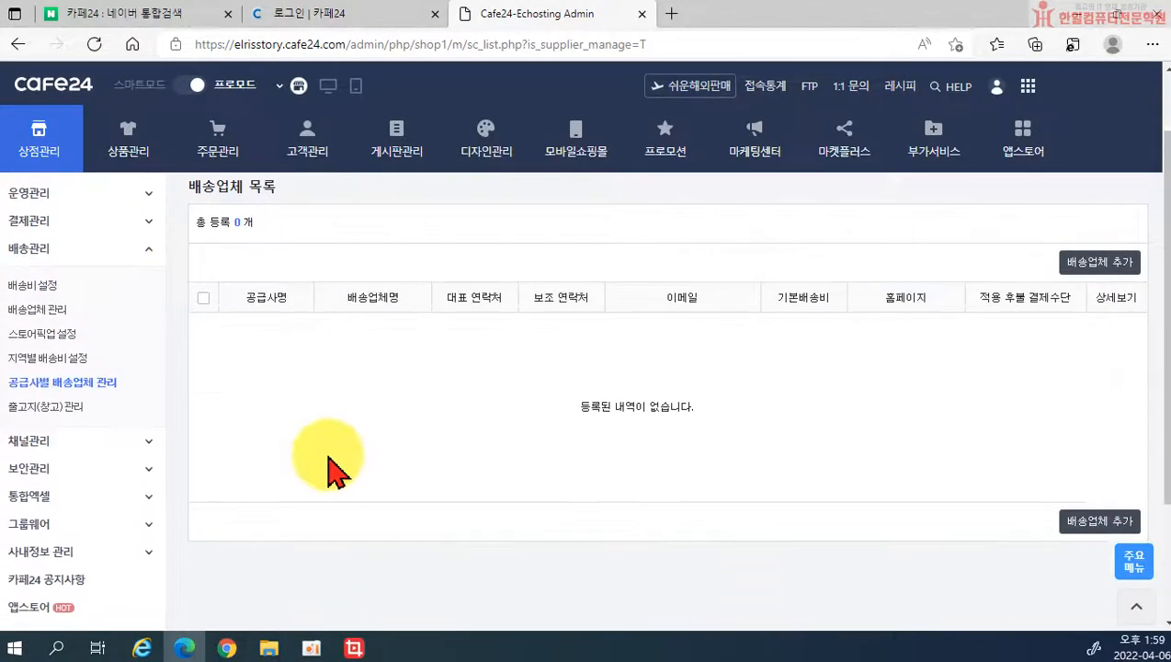
left_click(51, 408)
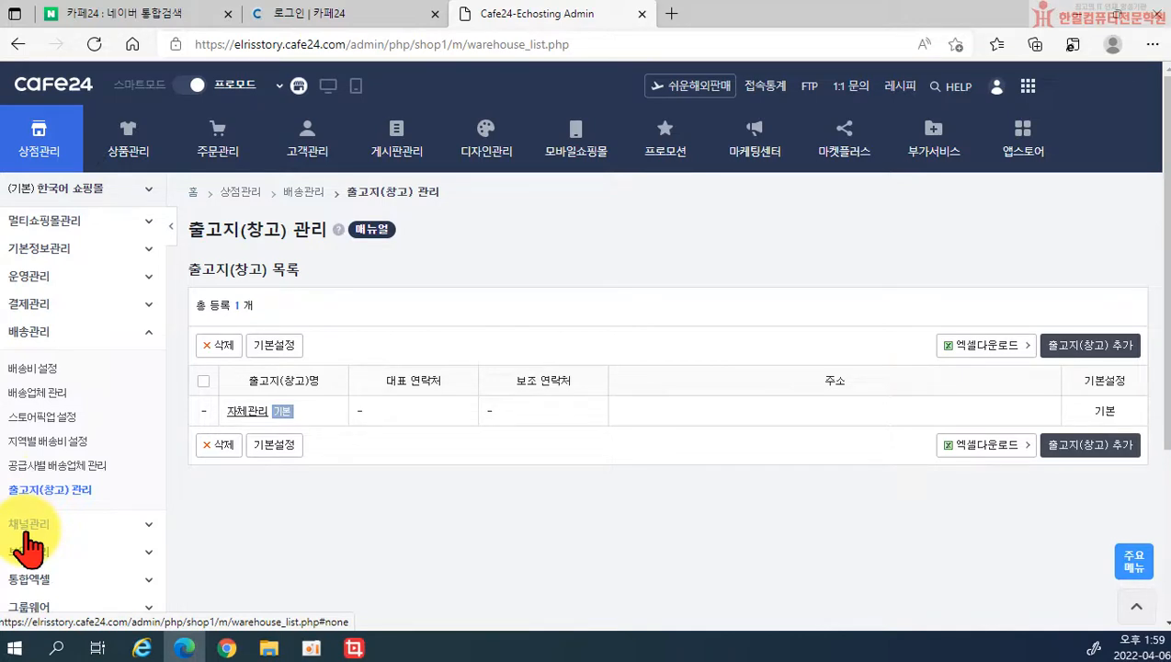
left_click(28, 370)
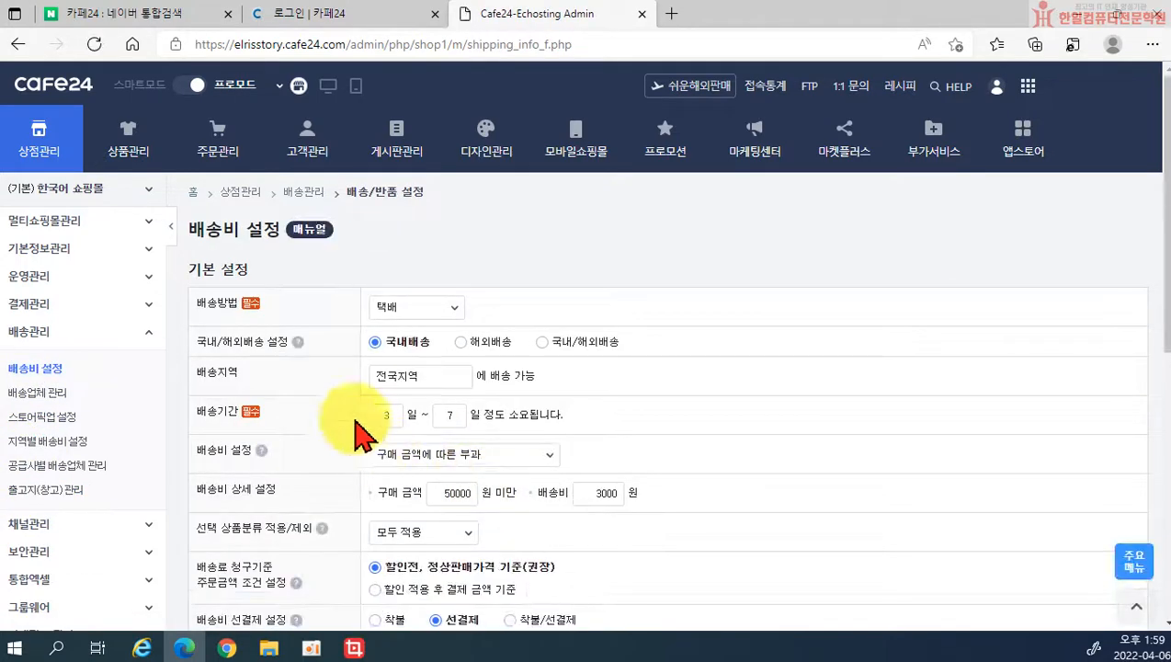
Step: Review the 배송비 설정 and 모두 적용 dropdowns, keeping the purchase-amount-based fee
scroll(303, 331, "down", 1)
scroll(303, 377, "down", 4)
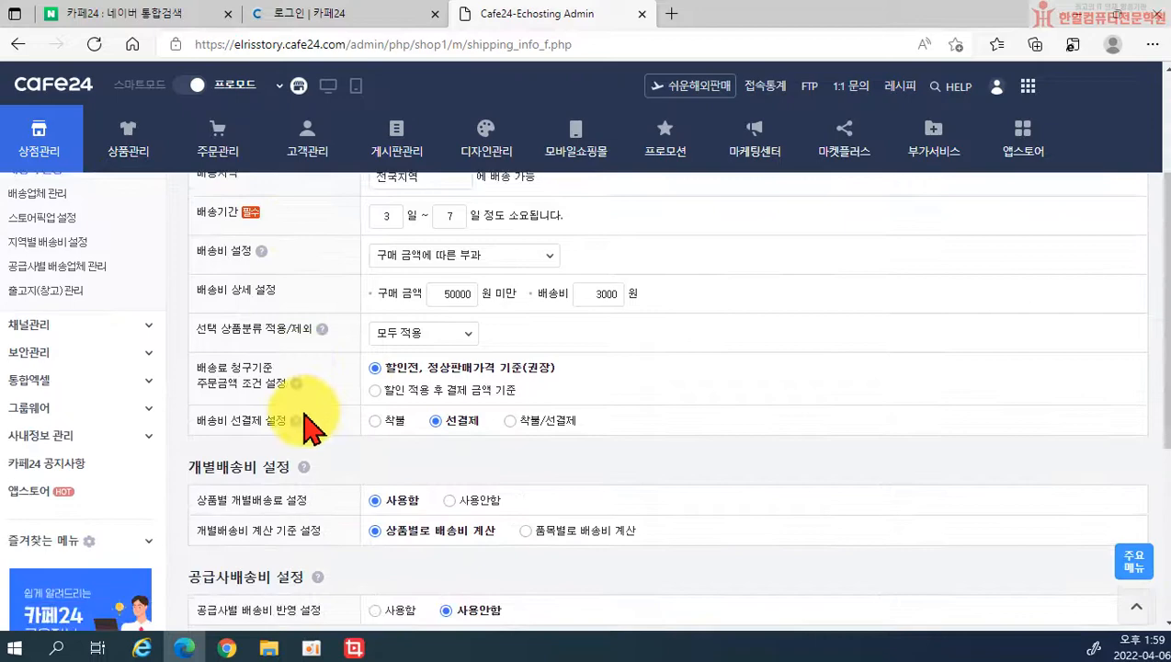
scroll(326, 471, "down", 1)
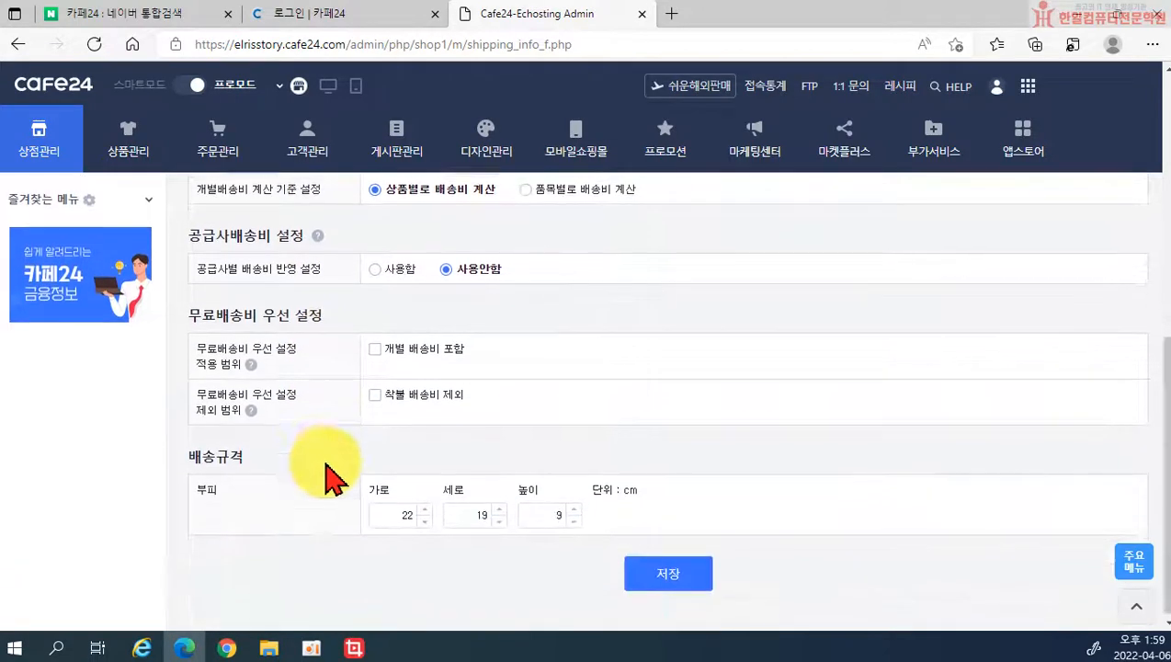
scroll(282, 405, "up", 4)
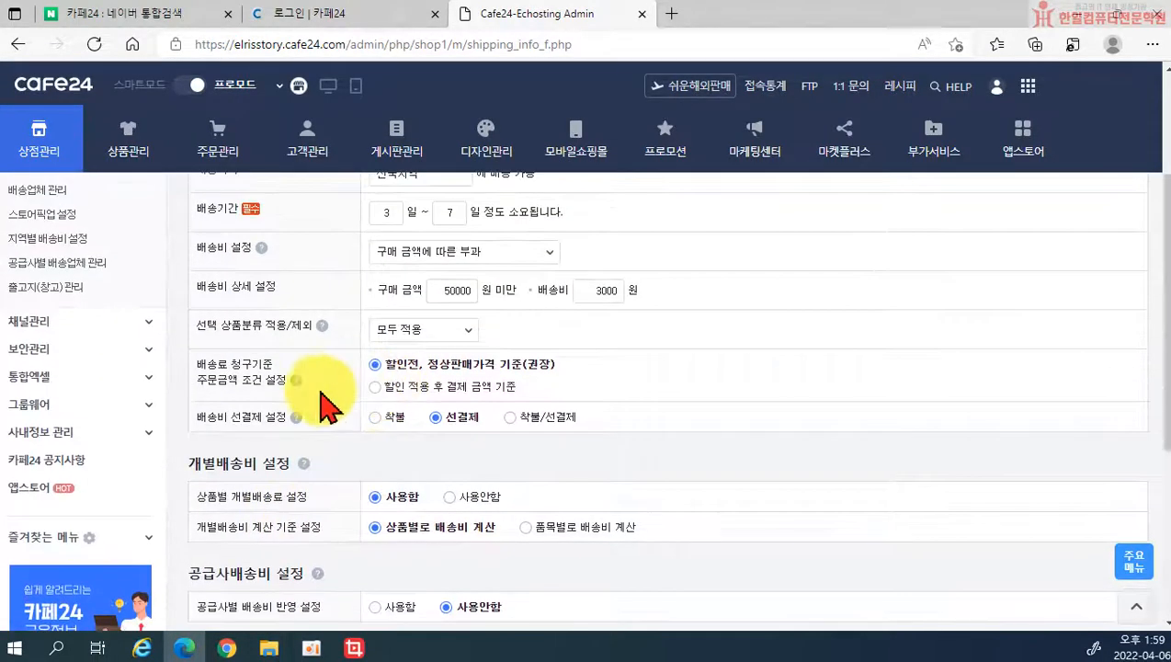
left_click(404, 330)
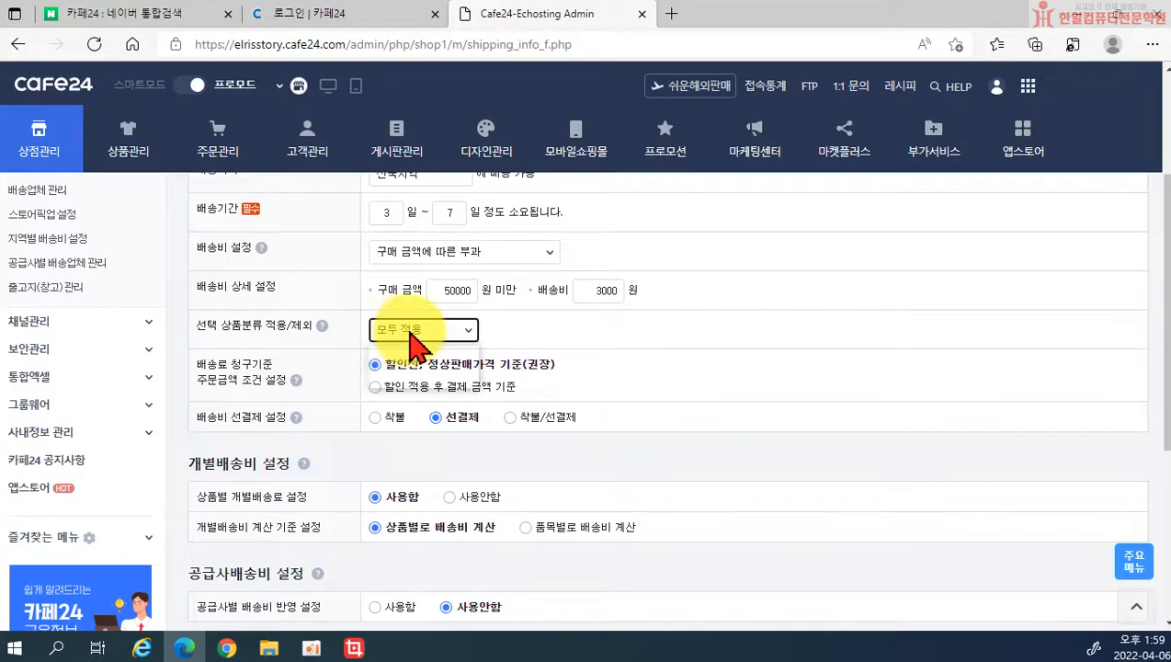
left_click(448, 340)
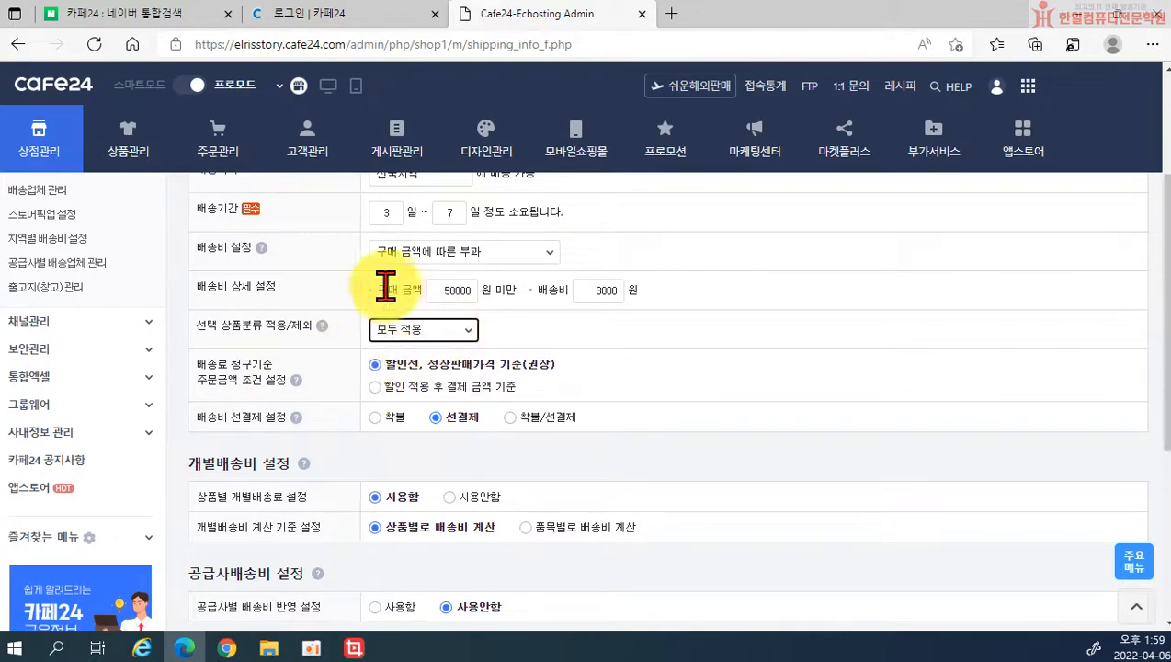
left_click(407, 257)
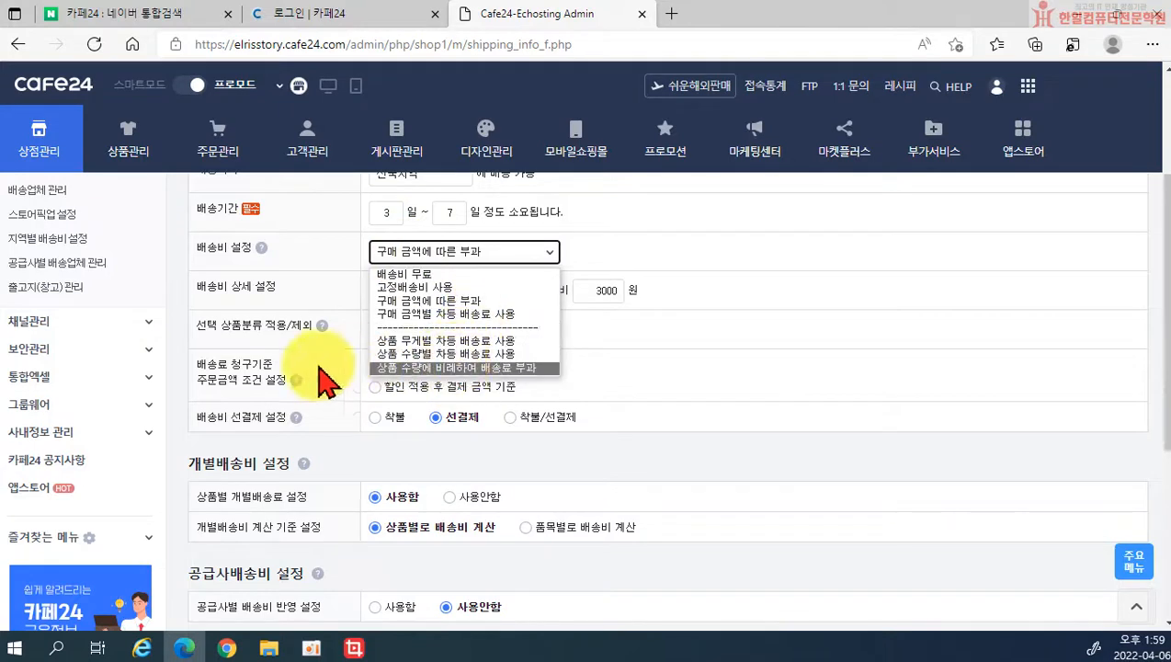
left_click(230, 376)
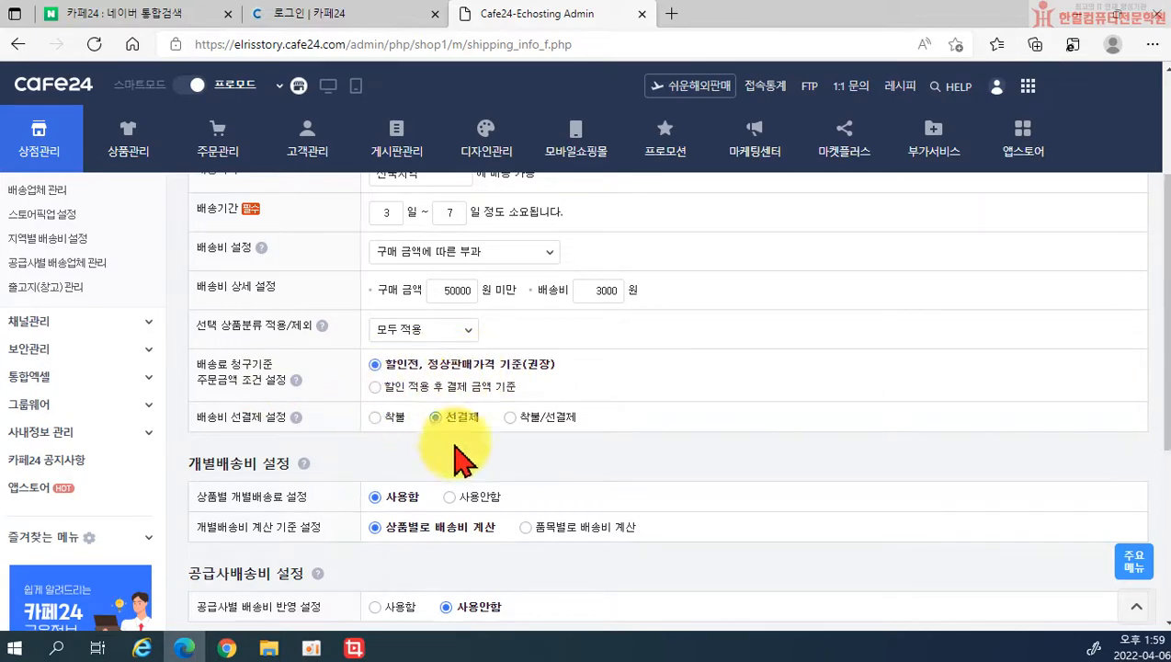
Step: Save the shipping fee: 3000 won under 50000 won, paid in advance
scroll(368, 430, "down", 1)
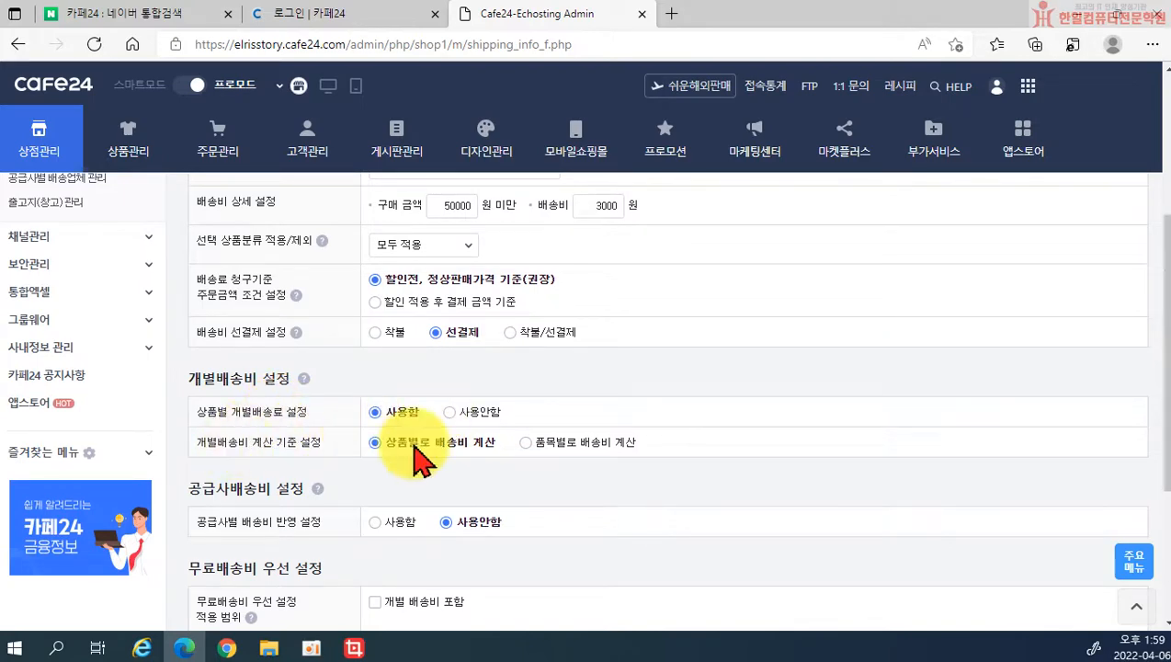
scroll(530, 459, "down", 1)
scroll(289, 440, "down", 1)
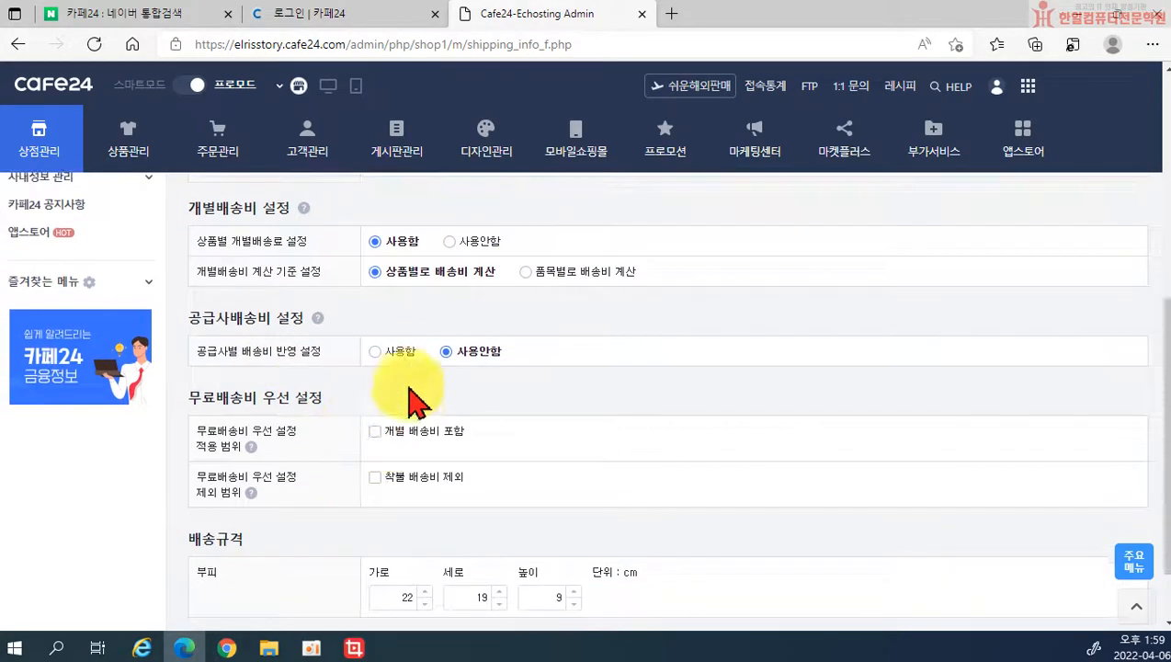
scroll(405, 386, "down", 1)
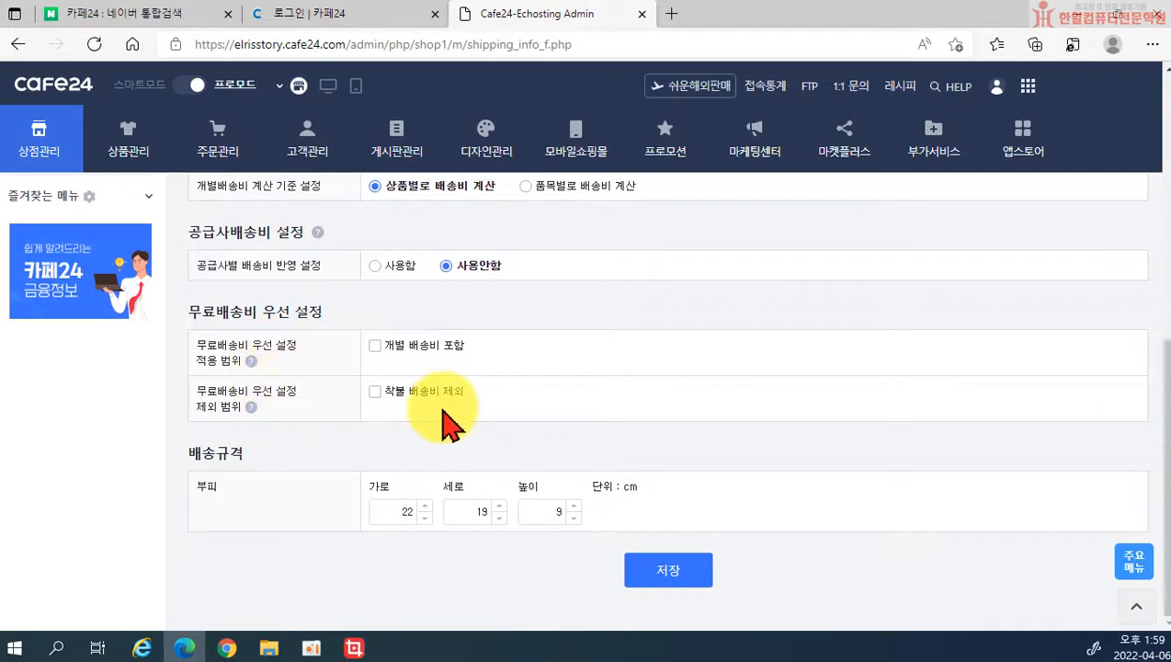
left_click(668, 569)
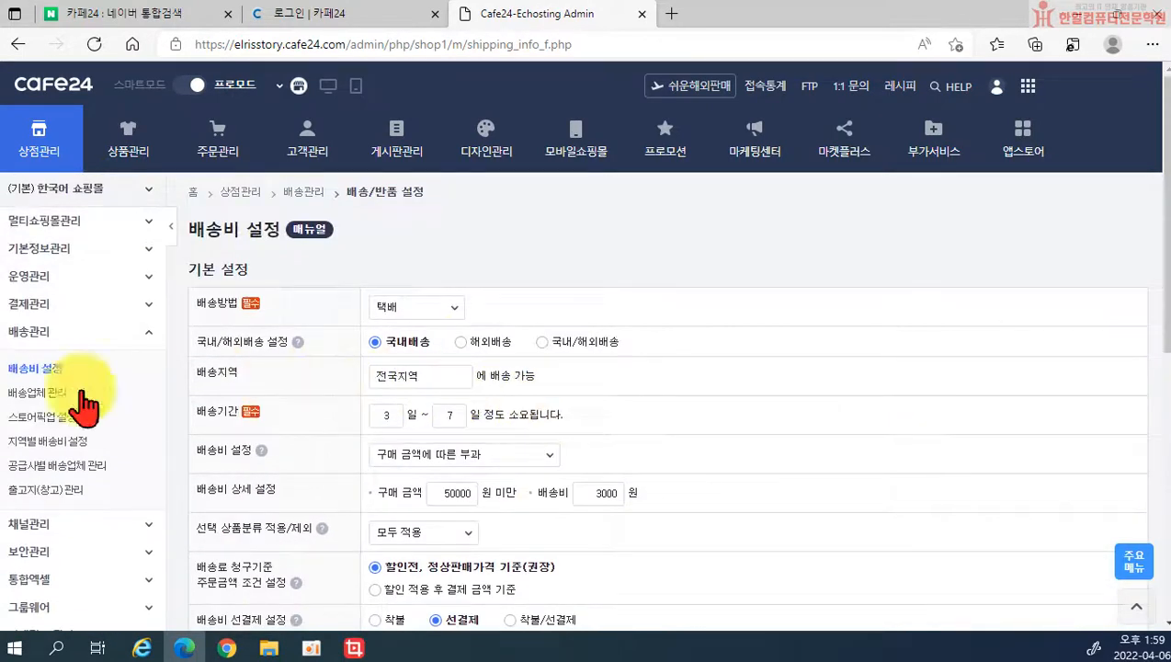
scroll(88, 515, "down", 3)
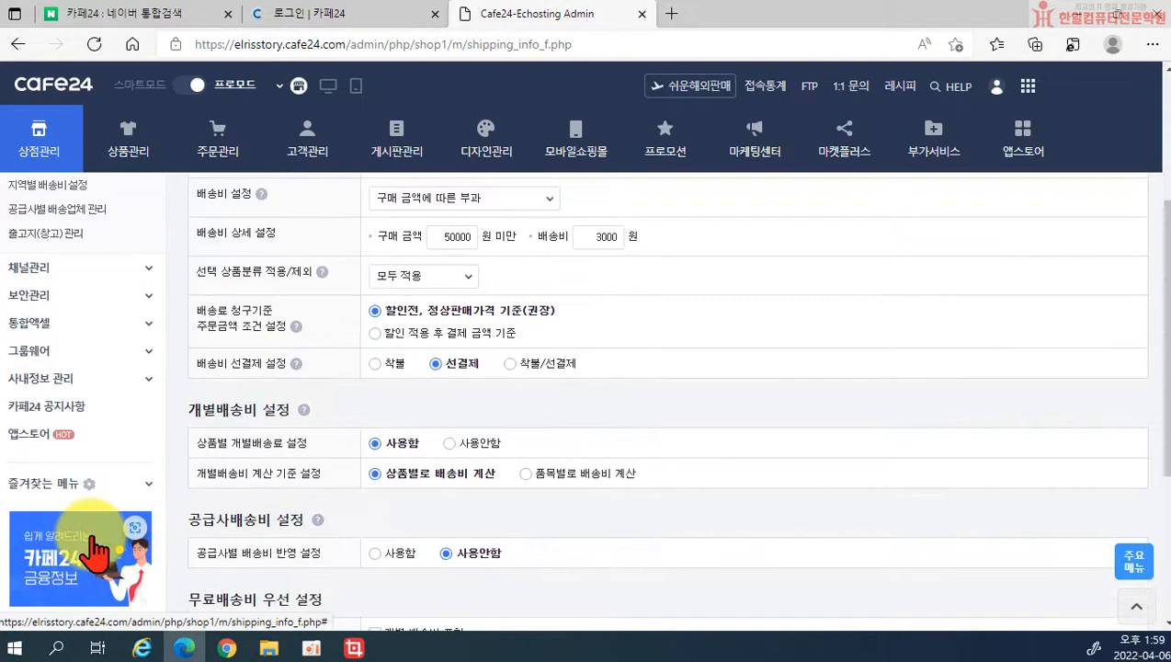
scroll(103, 468, "up", 1)
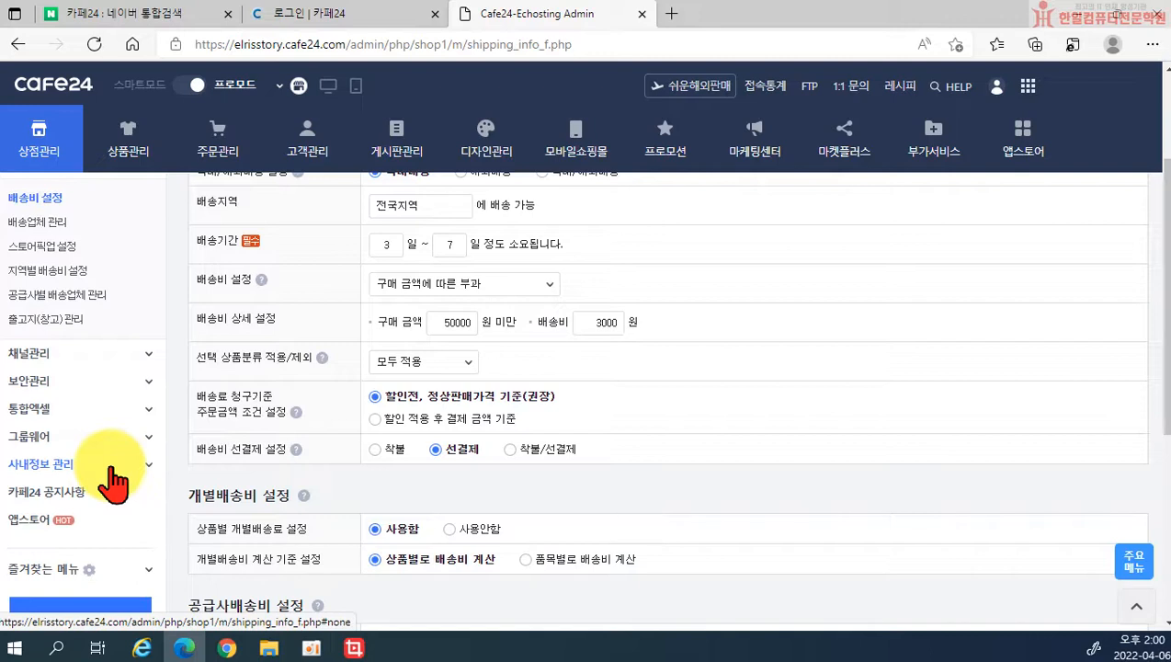
Step: In 디자인관리 > 디자인 추가, browse free and paid designs, previewing the mug and Nero backpack designs
left_click(490, 158)
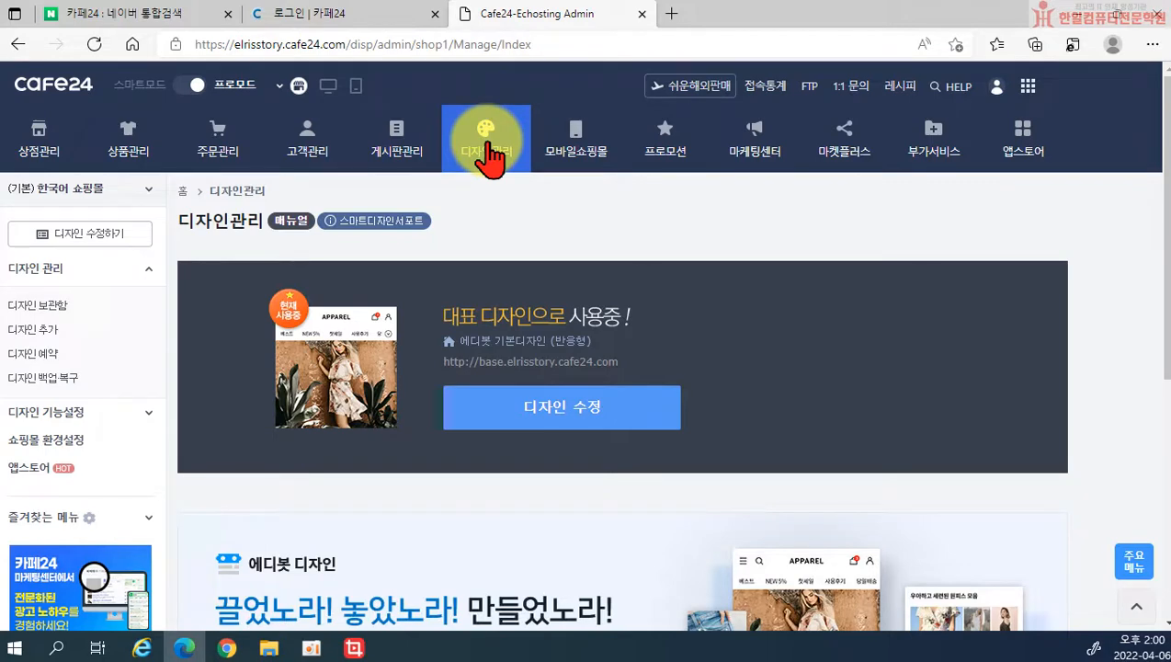
left_click(50, 334)
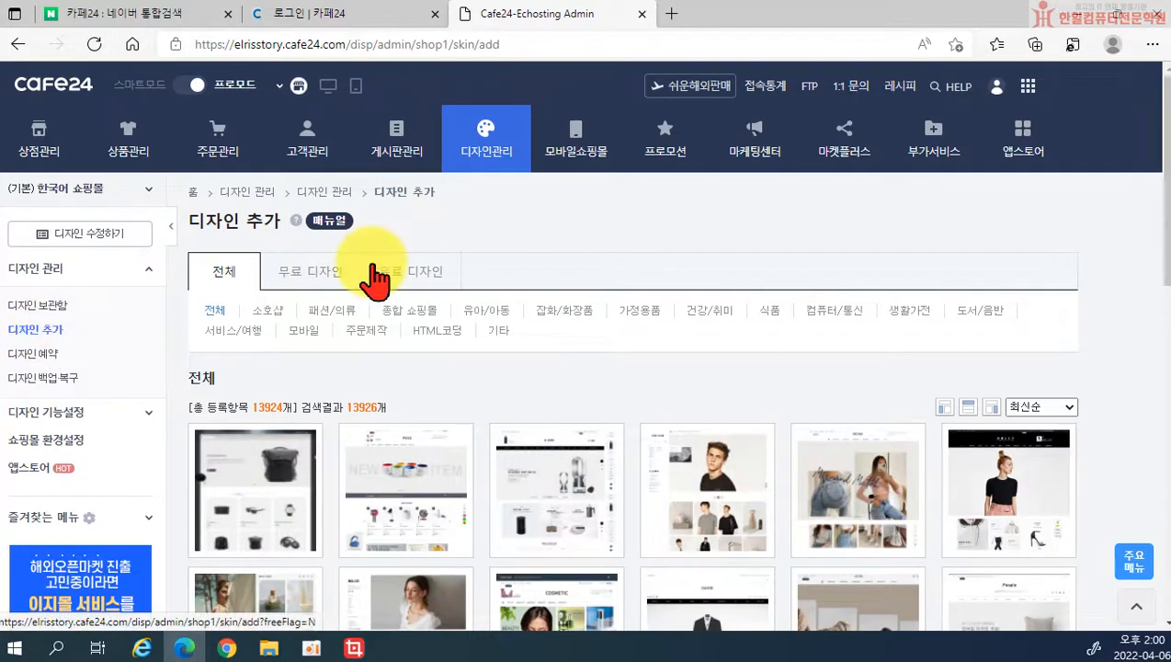
left_click(326, 273)
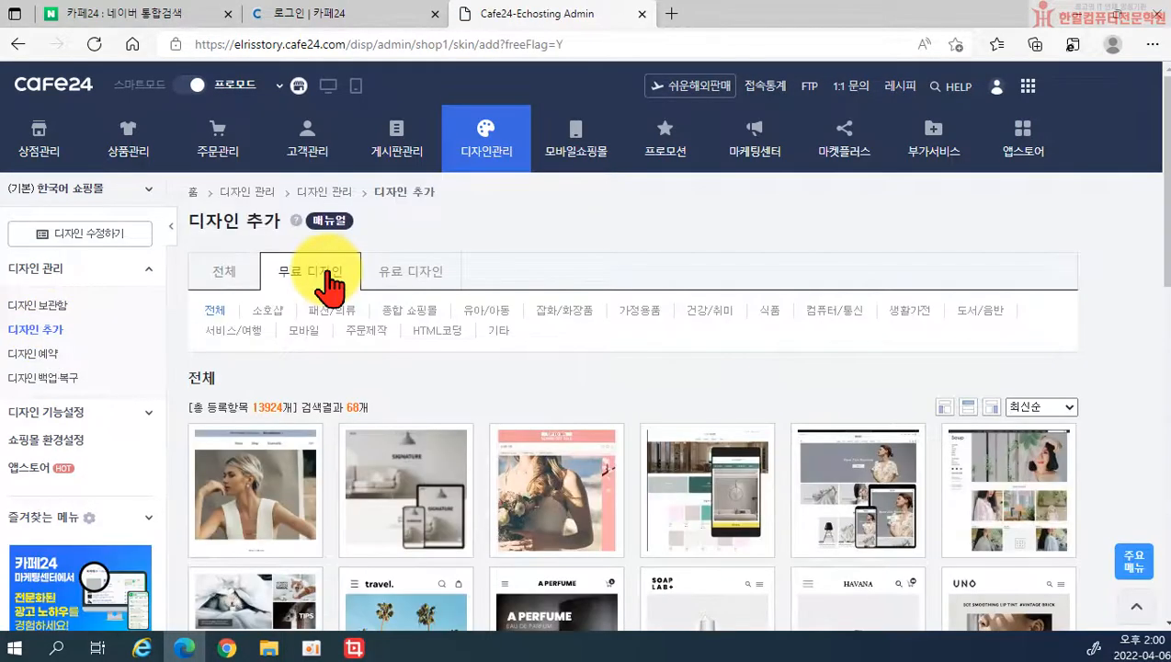
left_click(409, 271)
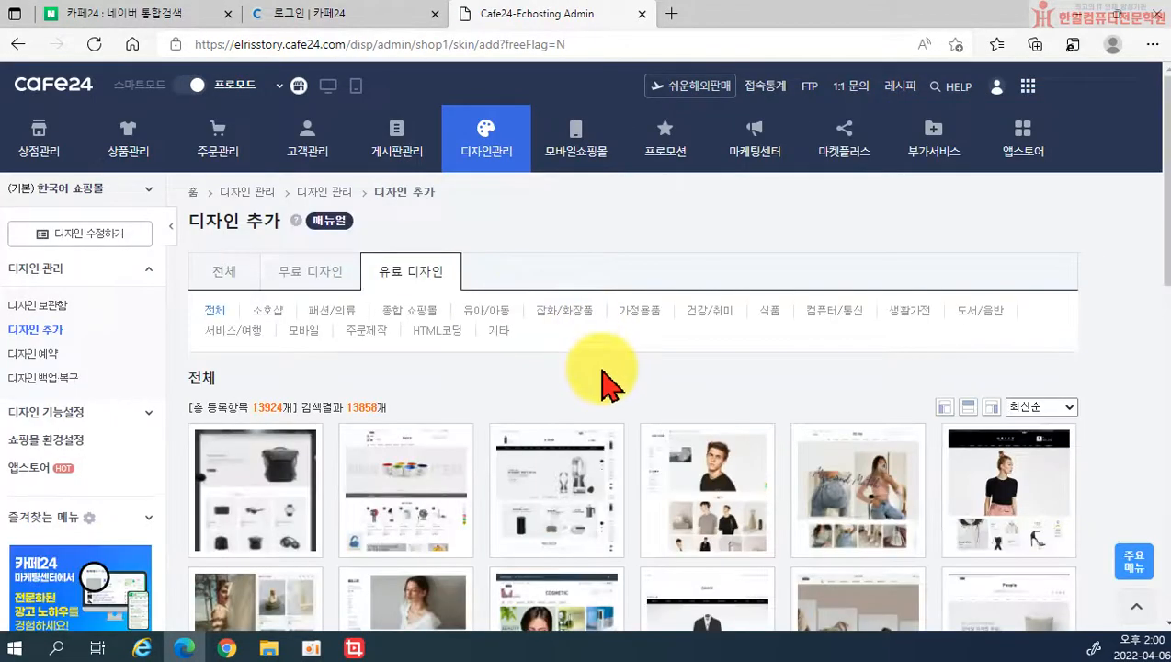
left_click(404, 490)
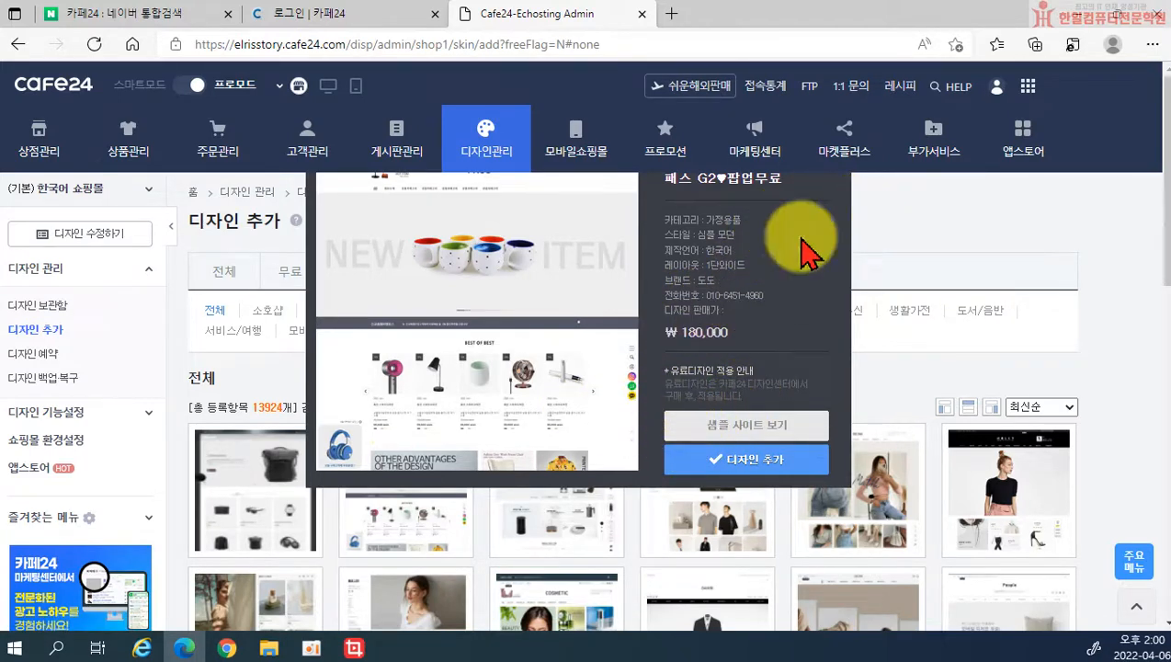
left_click(273, 444)
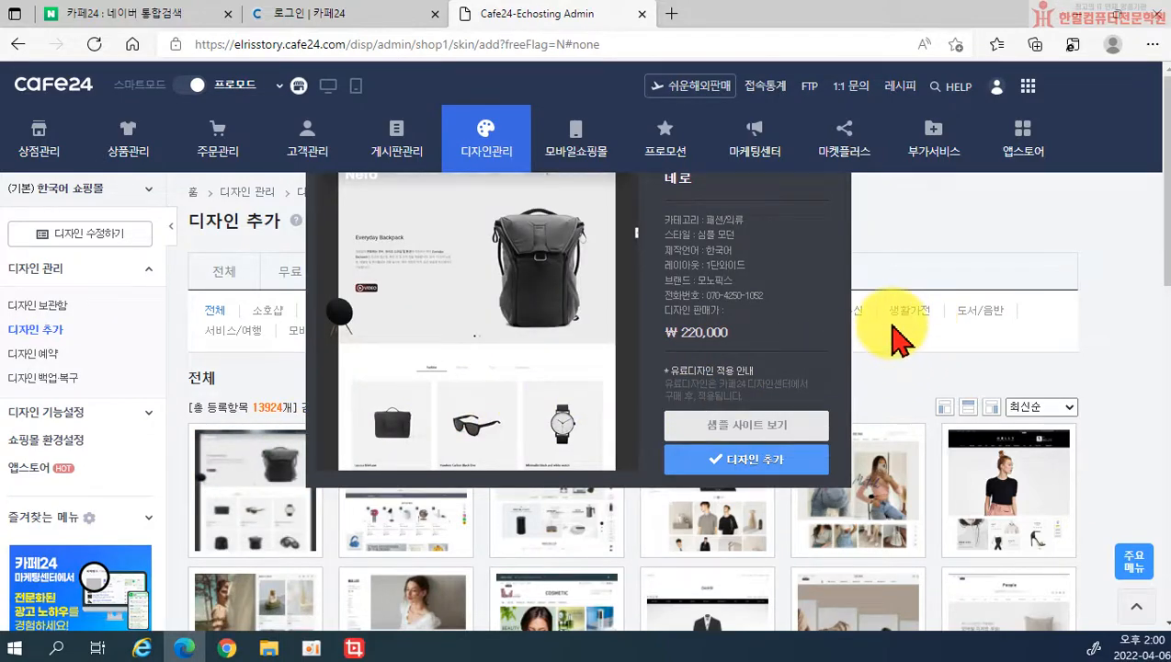
scroll(891, 323, "down", 2)
scroll(886, 318, "up", 4)
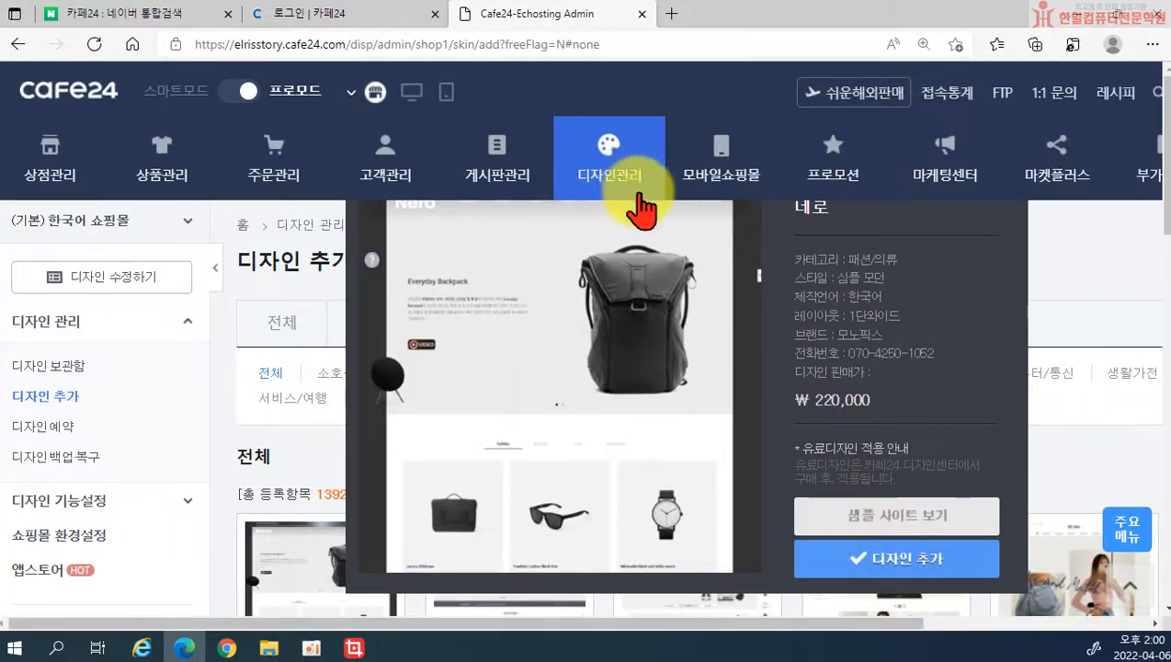
scroll(634, 207, "down", 4)
scroll(641, 236, "up", 1)
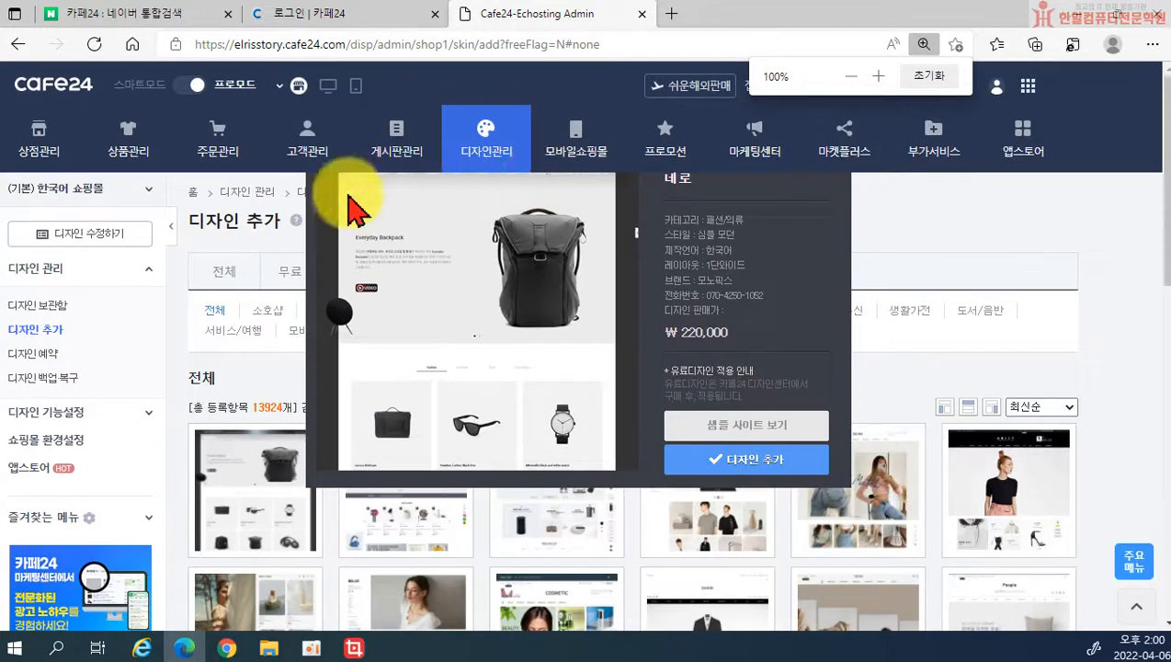
left_click_drag(321, 268, 329, 380)
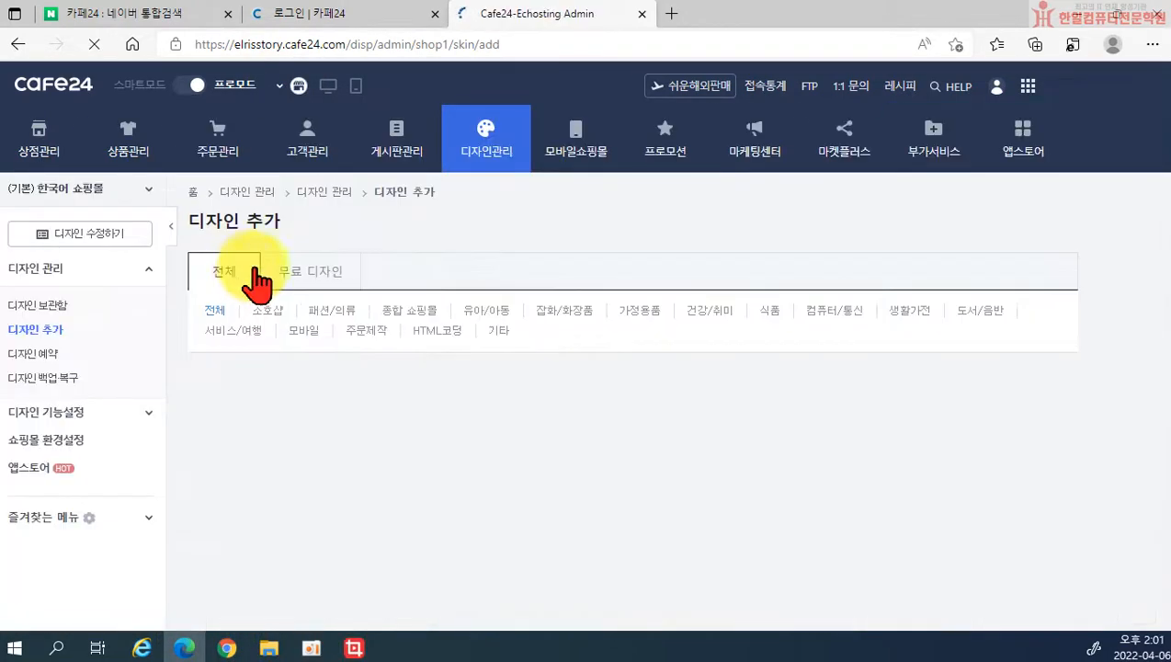
Step: Return to the free designs and open the 아이베이스 반응형 design's details
left_click(311, 283)
scroll(643, 515, "down", 1)
scroll(662, 522, "down", 1)
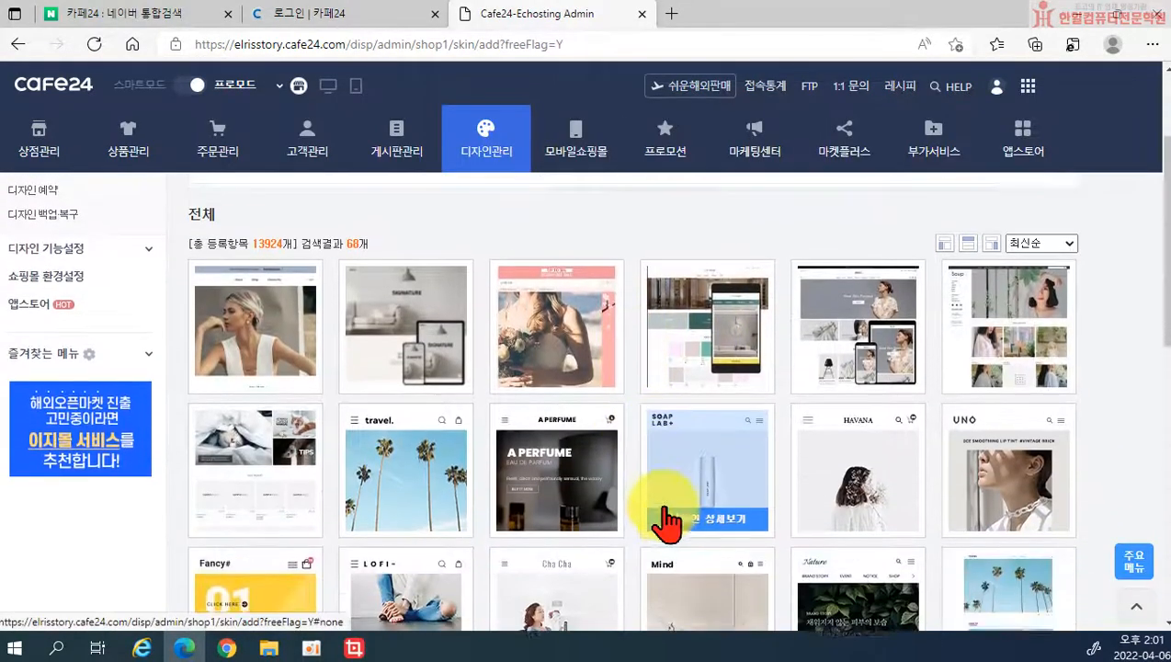
mouse_move(845, 344)
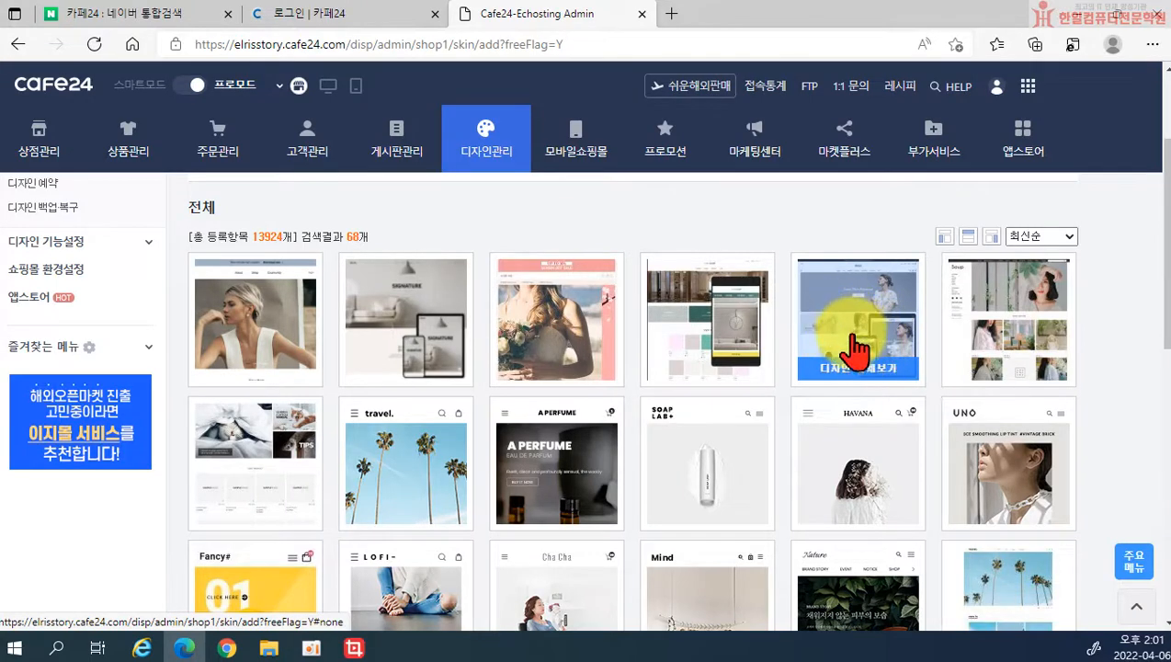
left_click(839, 359)
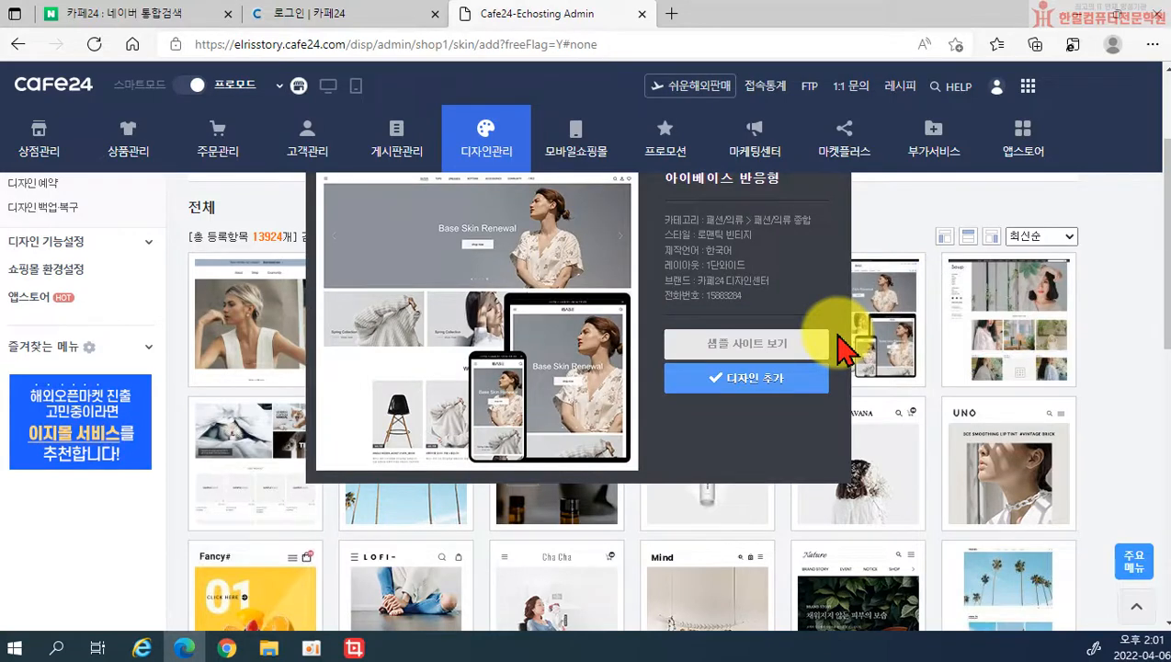
left_click(784, 348)
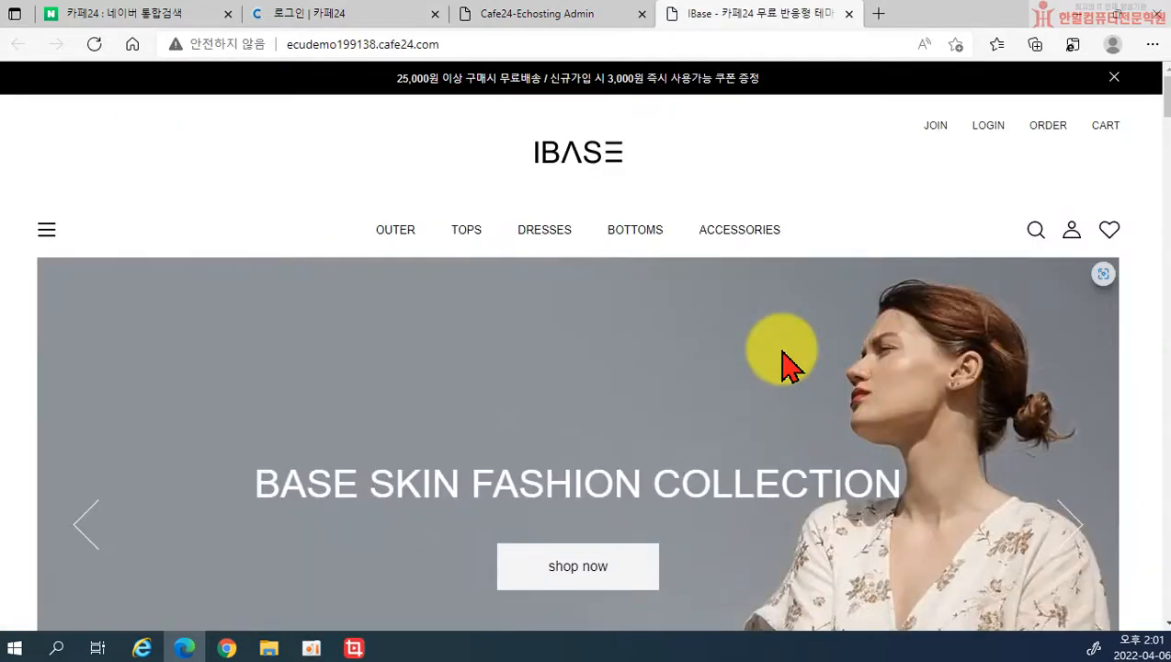
left_click(1060, 512)
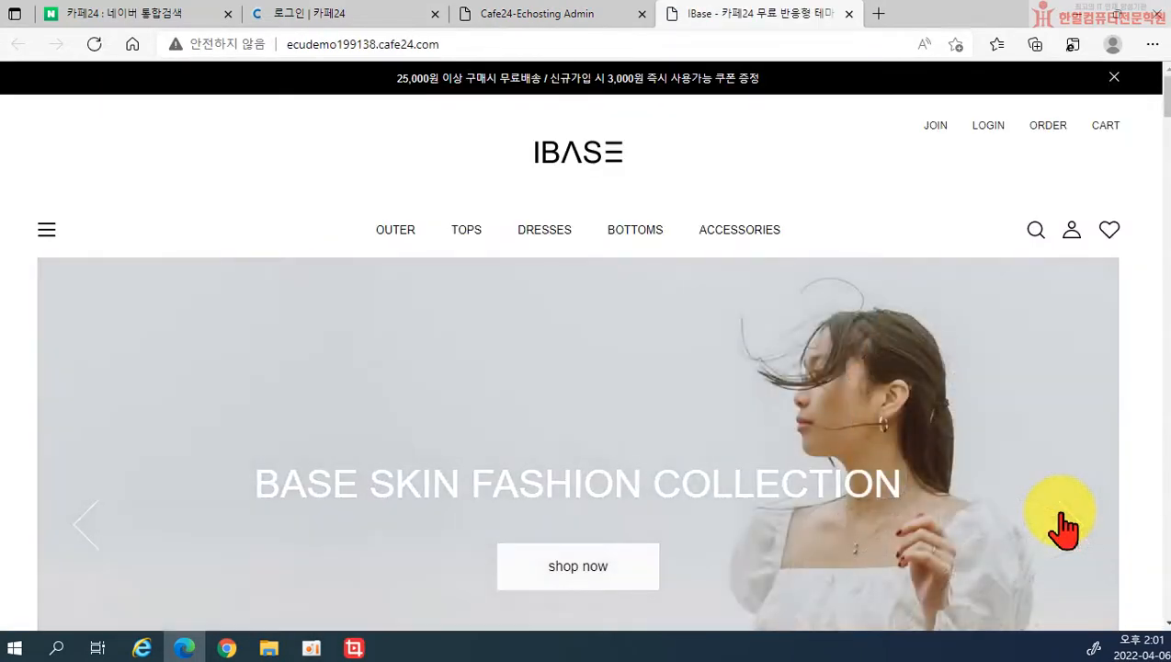
left_click(1061, 512)
left_click(1060, 524)
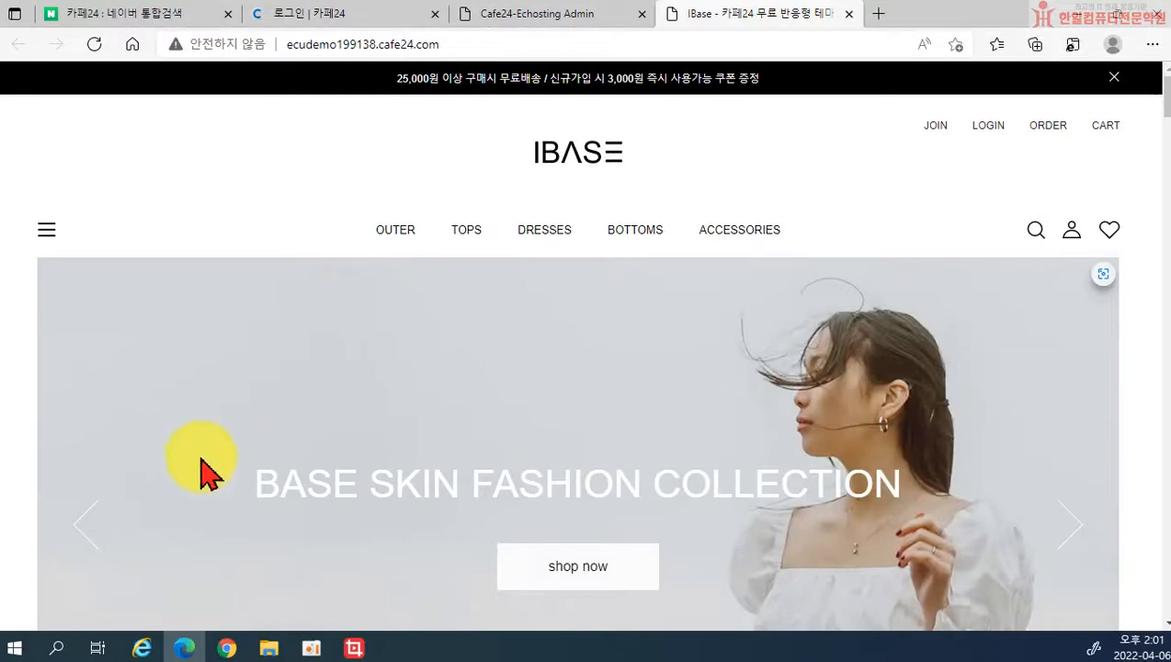
scroll(257, 441, "down", 5)
scroll(693, 162, "up", 5)
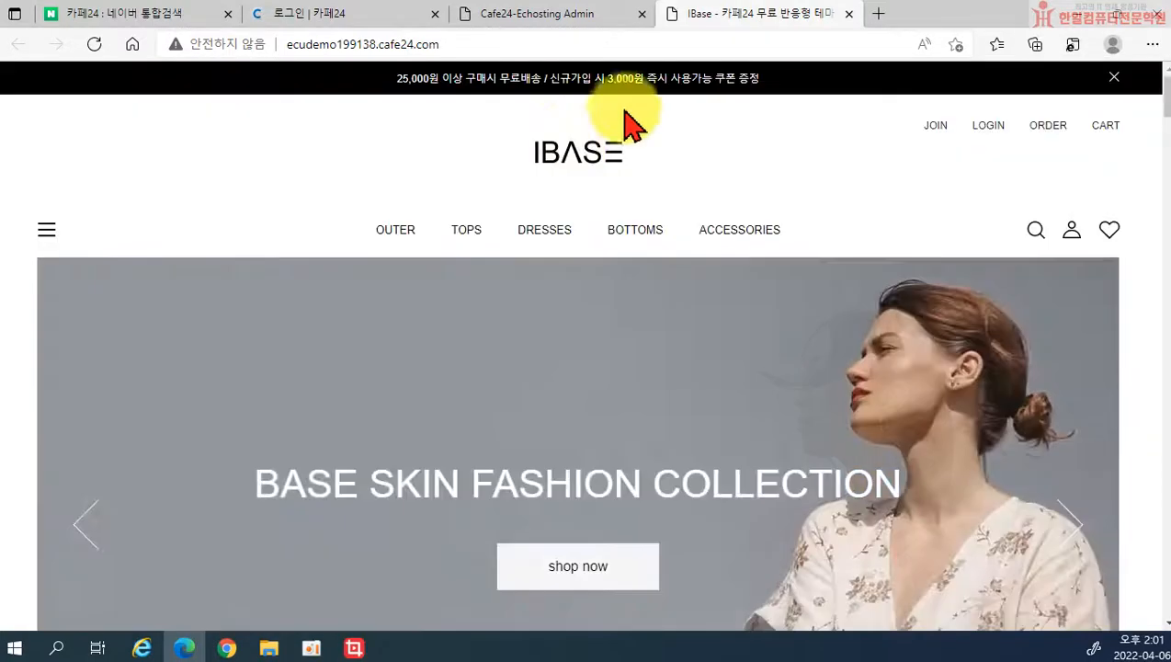
left_click_drag(814, 20, 752, 194)
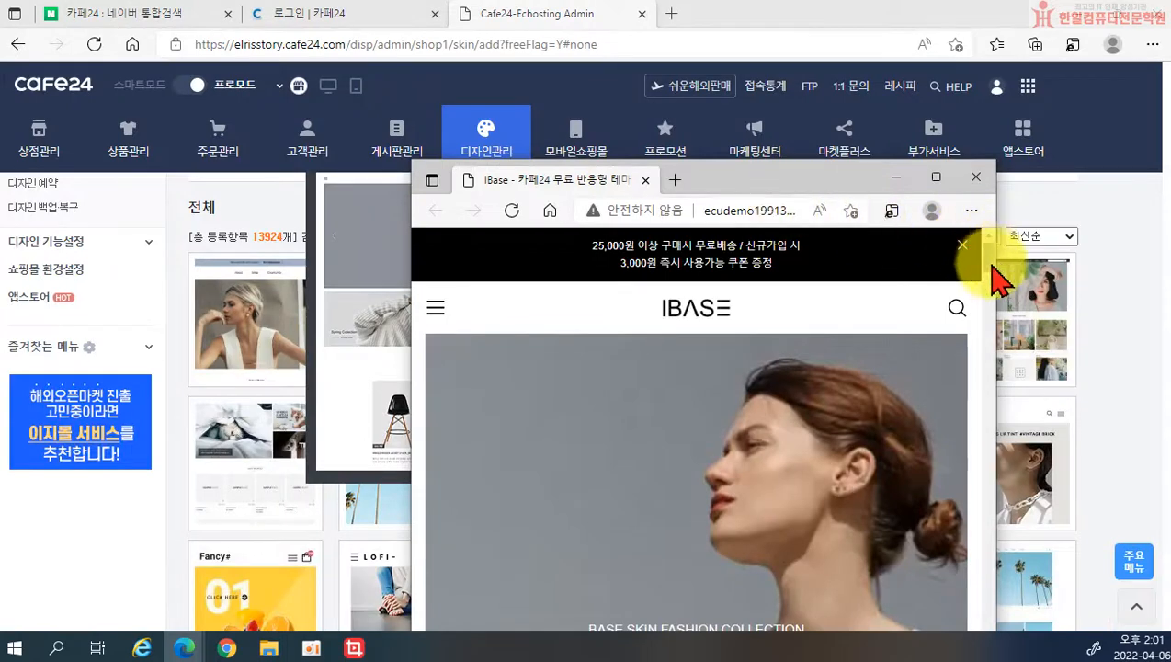
left_click_drag(996, 273, 664, 274)
left_click_drag(707, 185, 640, 66)
scroll(596, 348, "down", 10)
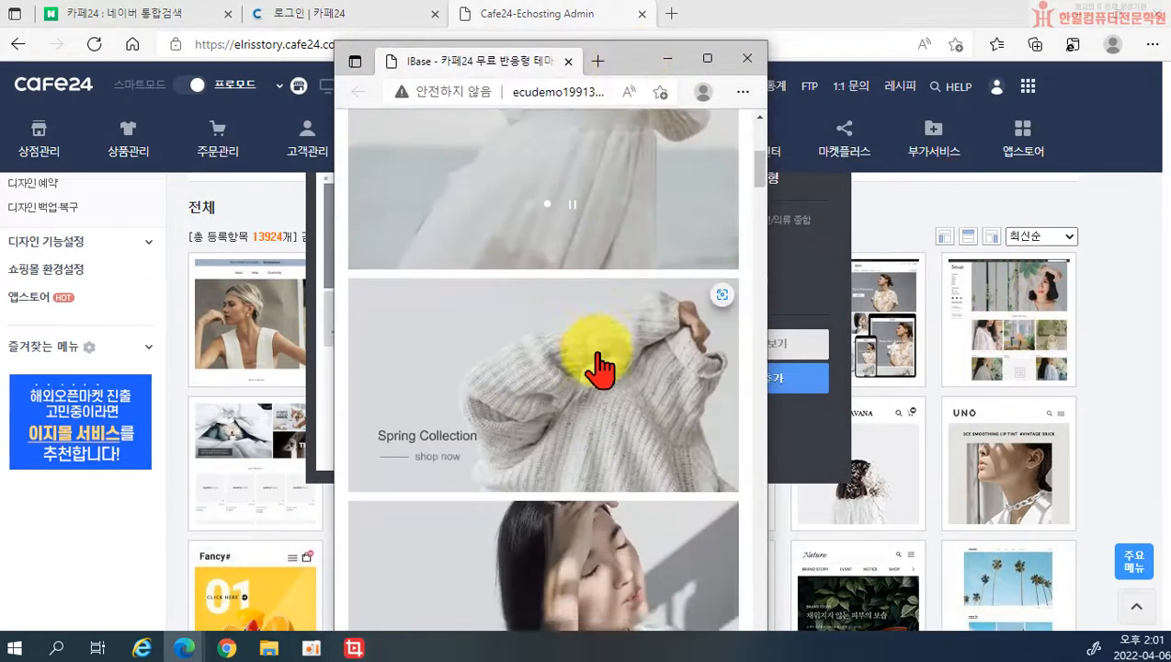
scroll(603, 375, "up", 10)
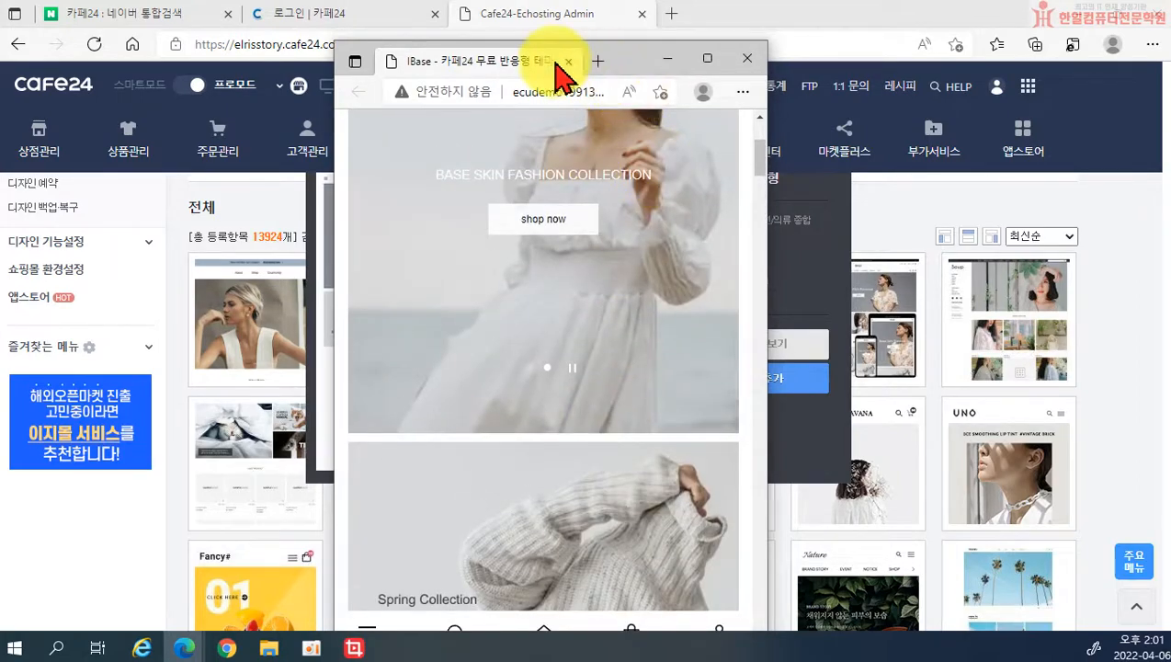
left_click_drag(536, 78, 596, 12)
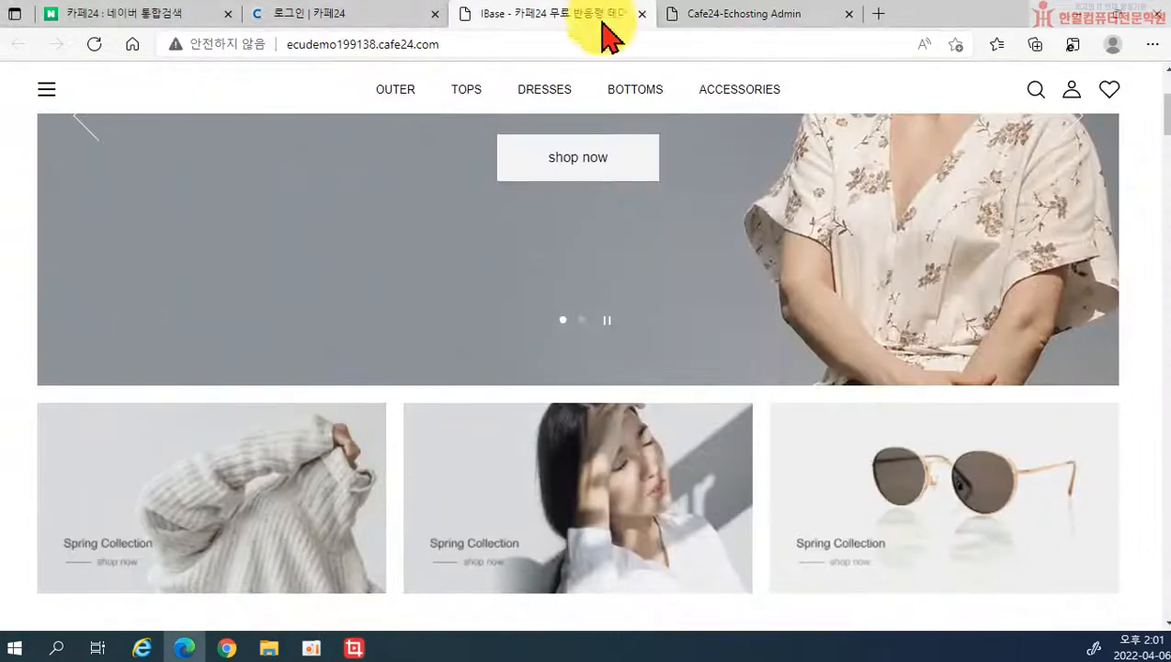
scroll(707, 377, "down", 10)
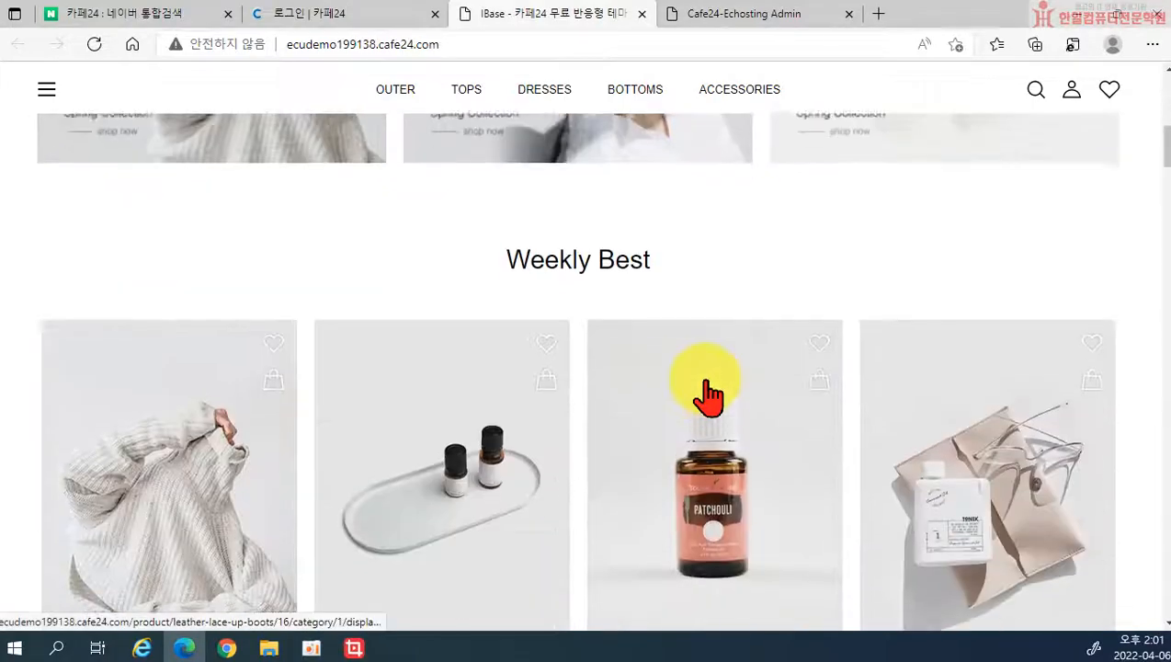
scroll(707, 397, "down", 5)
scroll(699, 395, "up", 8)
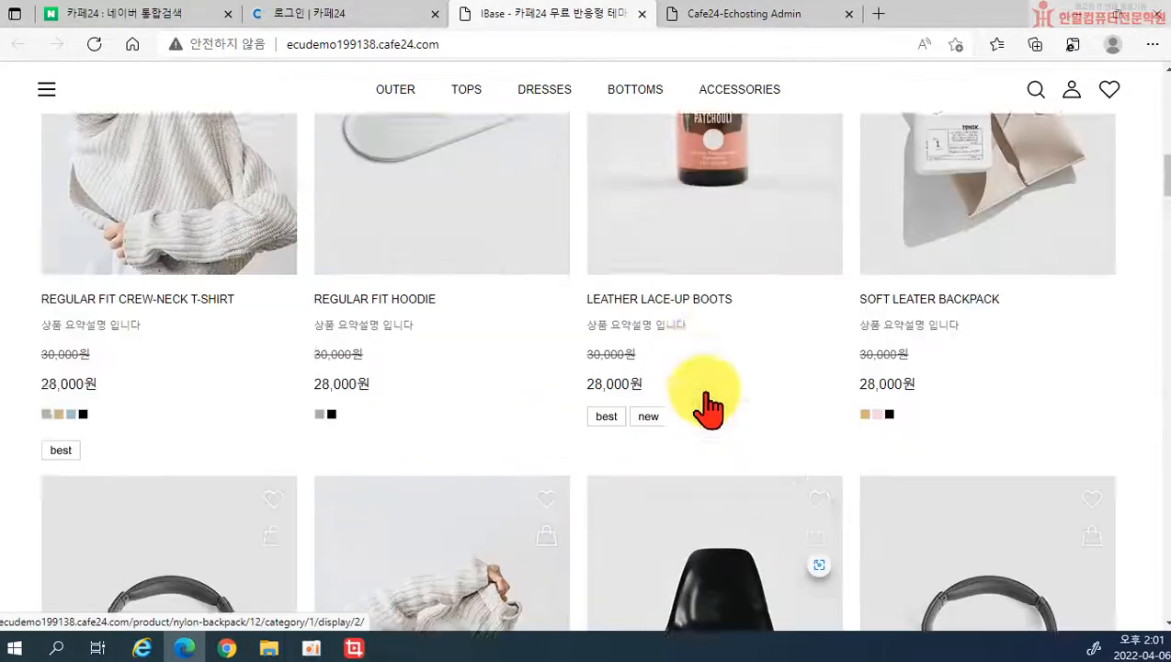
scroll(684, 257, "up", 3)
left_click(642, 14)
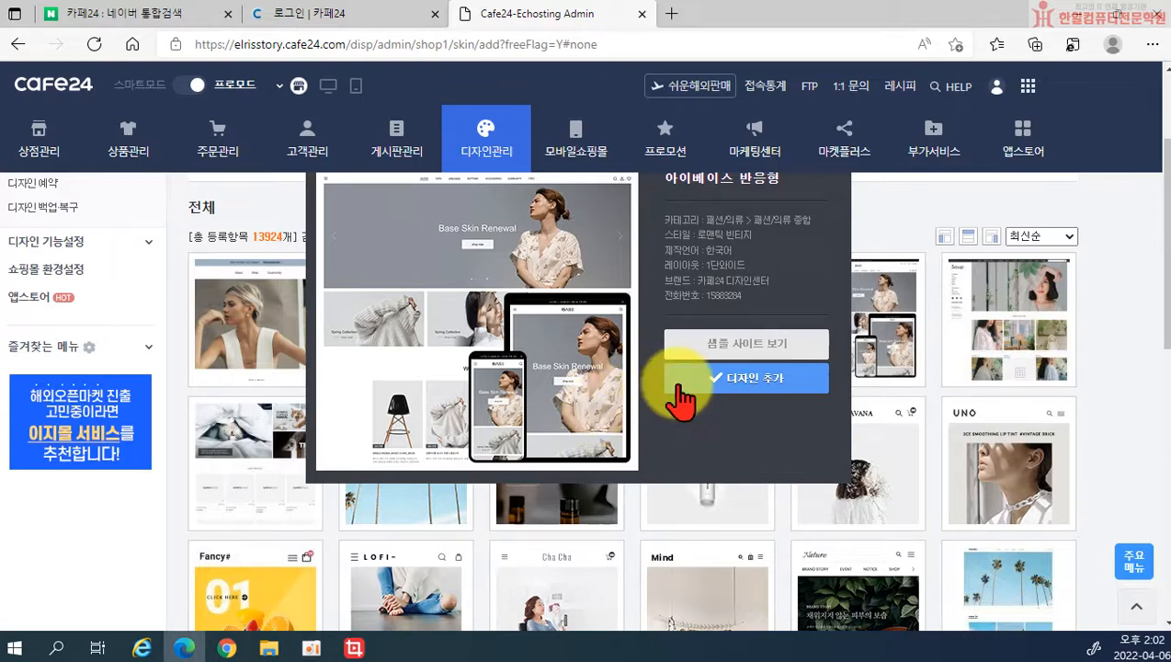
Step: Close the 아이베이스 preview and add the Soup free design 무료디자인1 to the 디자인 보관함
scroll(698, 373, "up", 2)
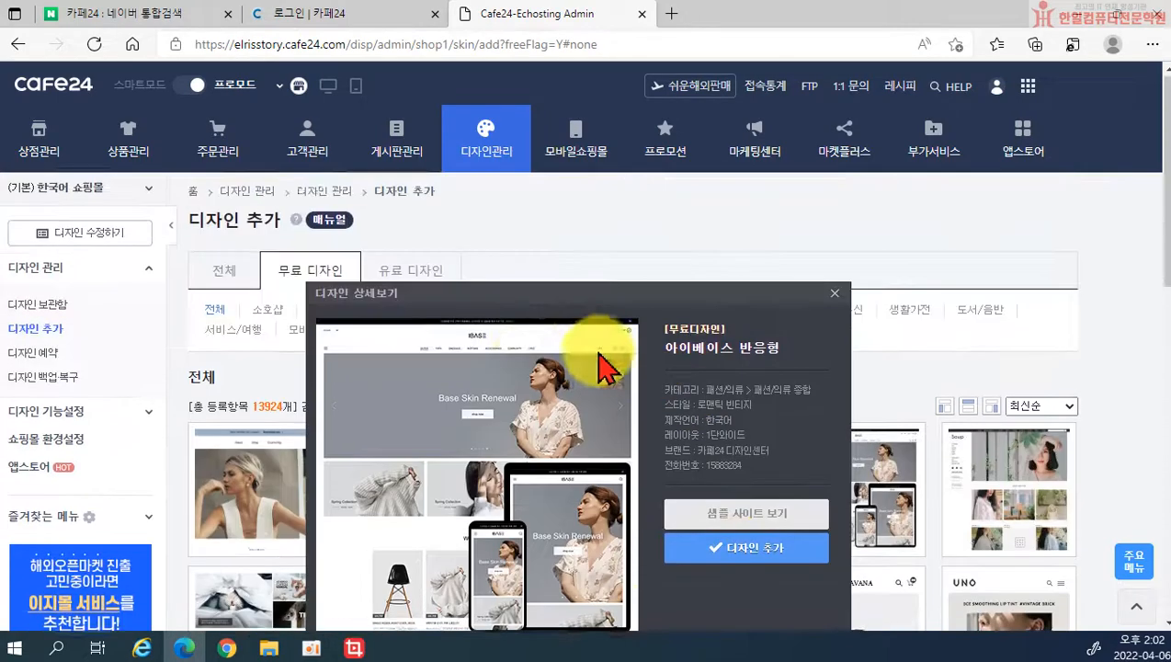
left_click(832, 296)
scroll(598, 441, "down", 2)
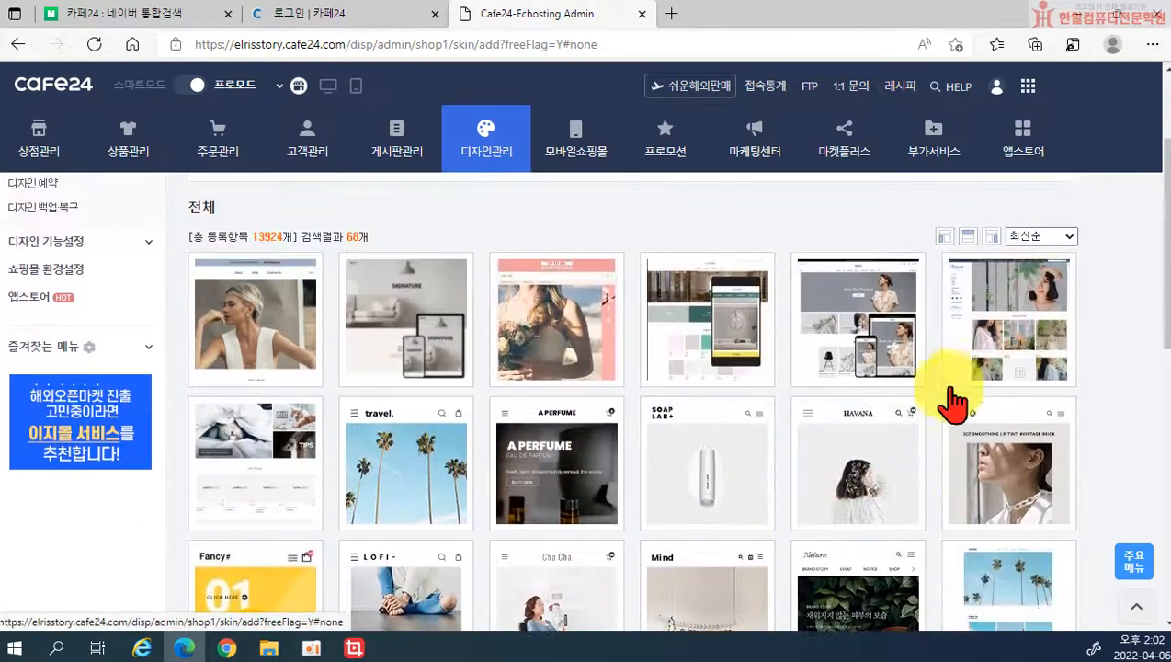
mouse_move(973, 391)
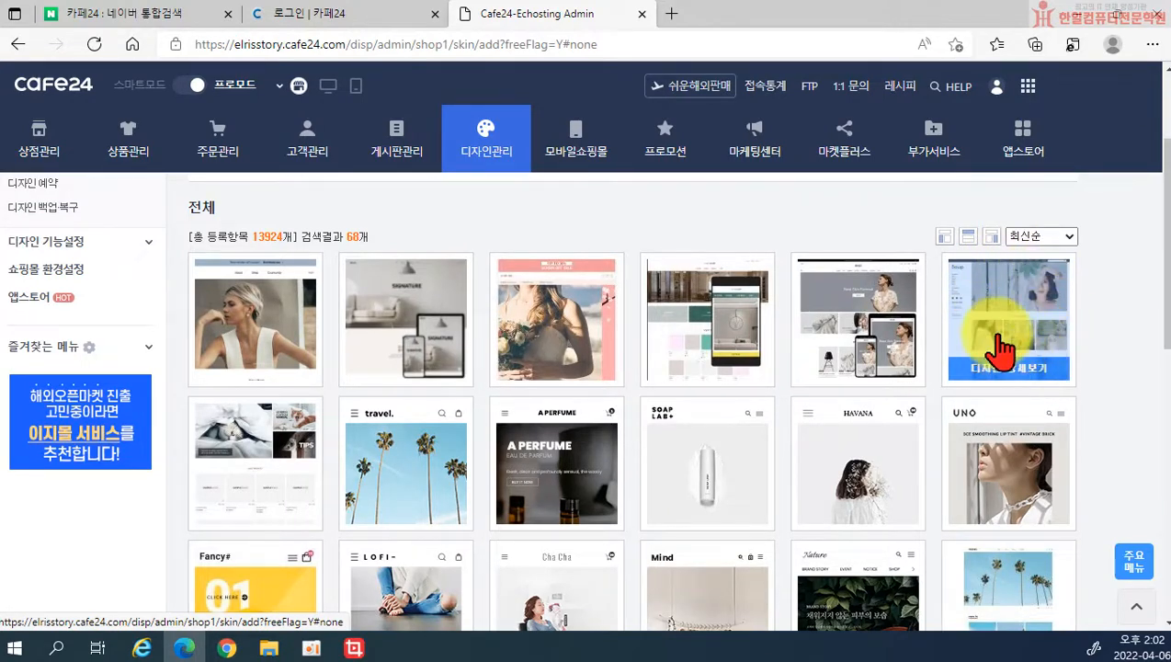
left_click(1009, 389)
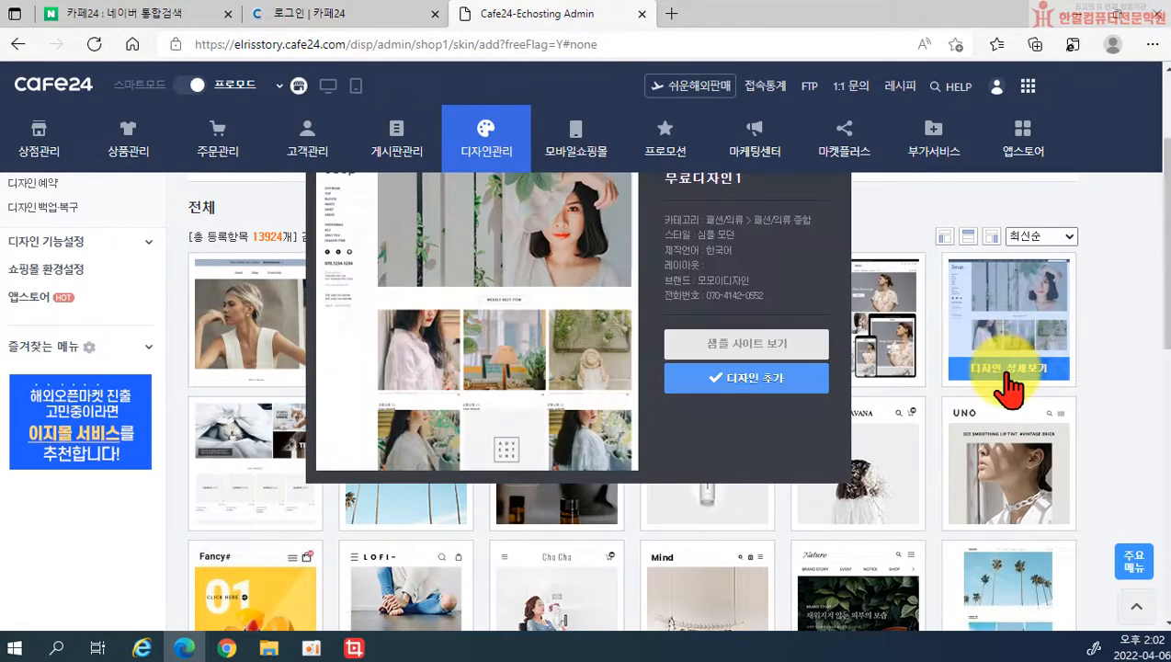
left_click(747, 384)
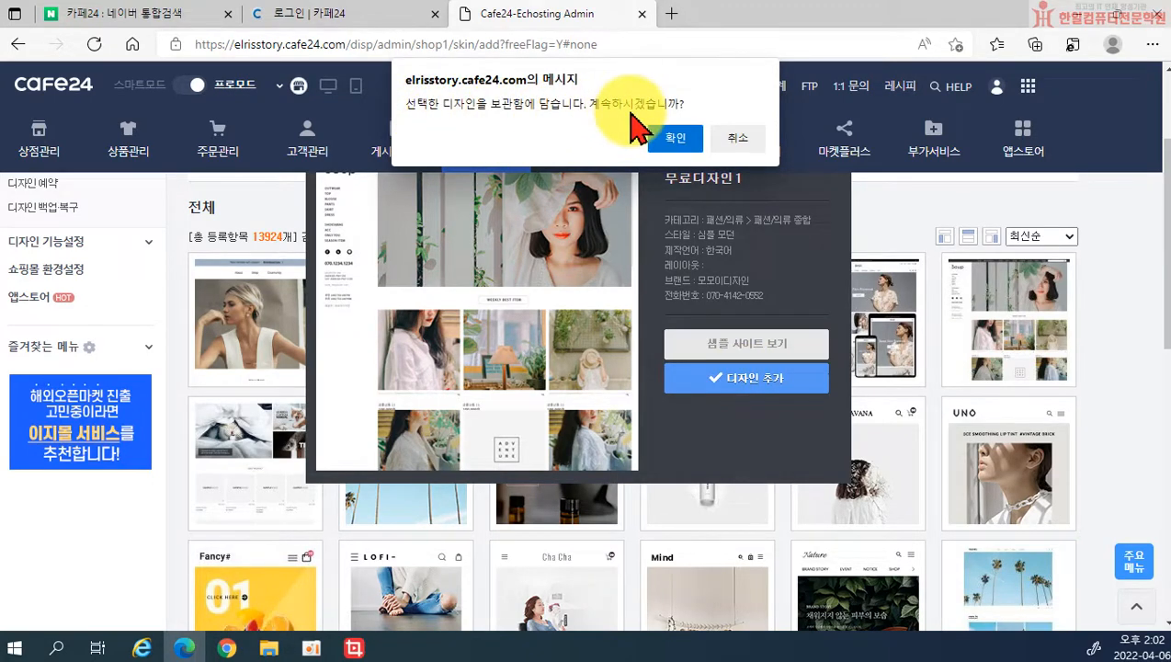
left_click(675, 137)
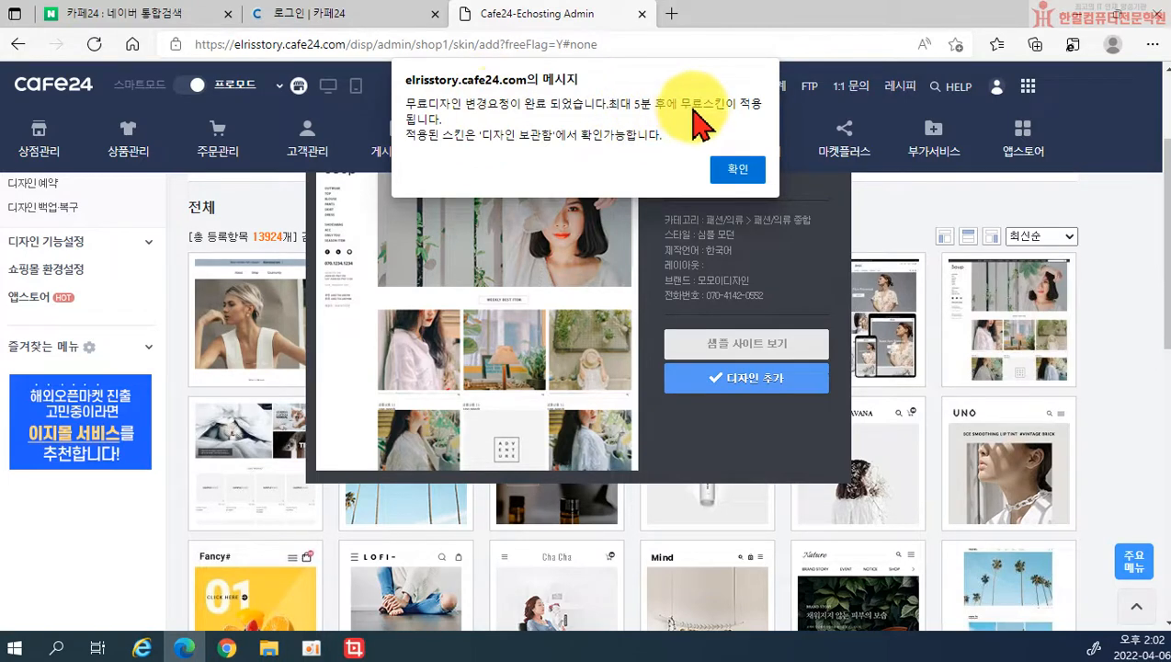
left_click(737, 170)
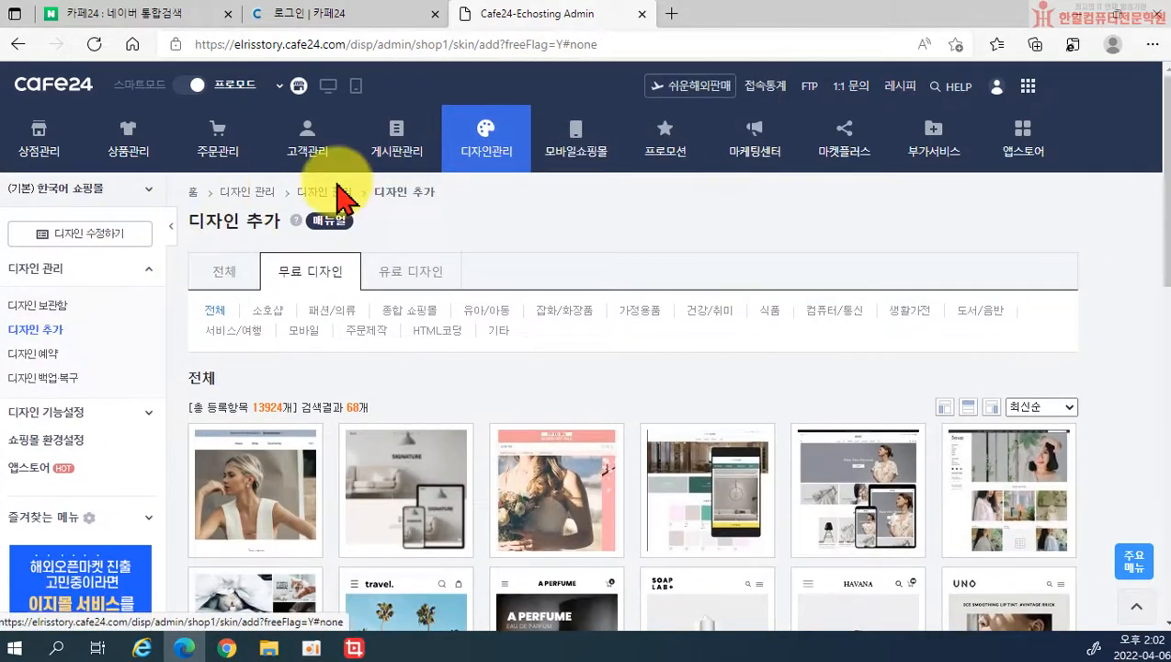
Step: Open 디자인관리 > 디자인 보관함 and review the stored designs, including 무료디자인1
left_click(480, 147)
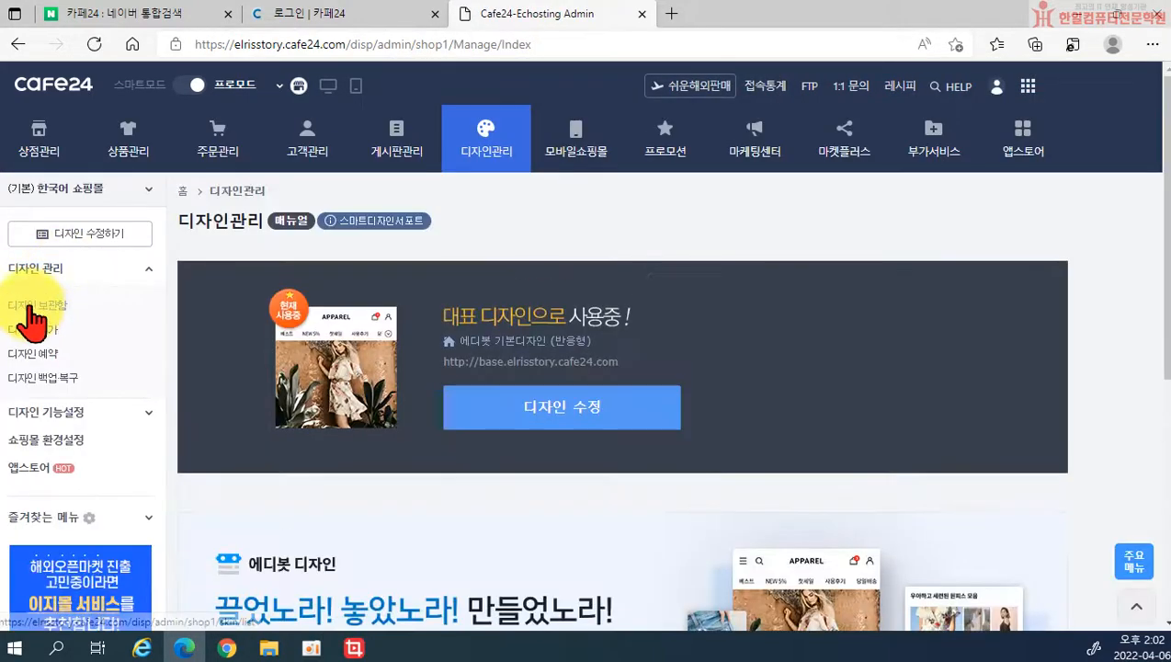
left_click(29, 307)
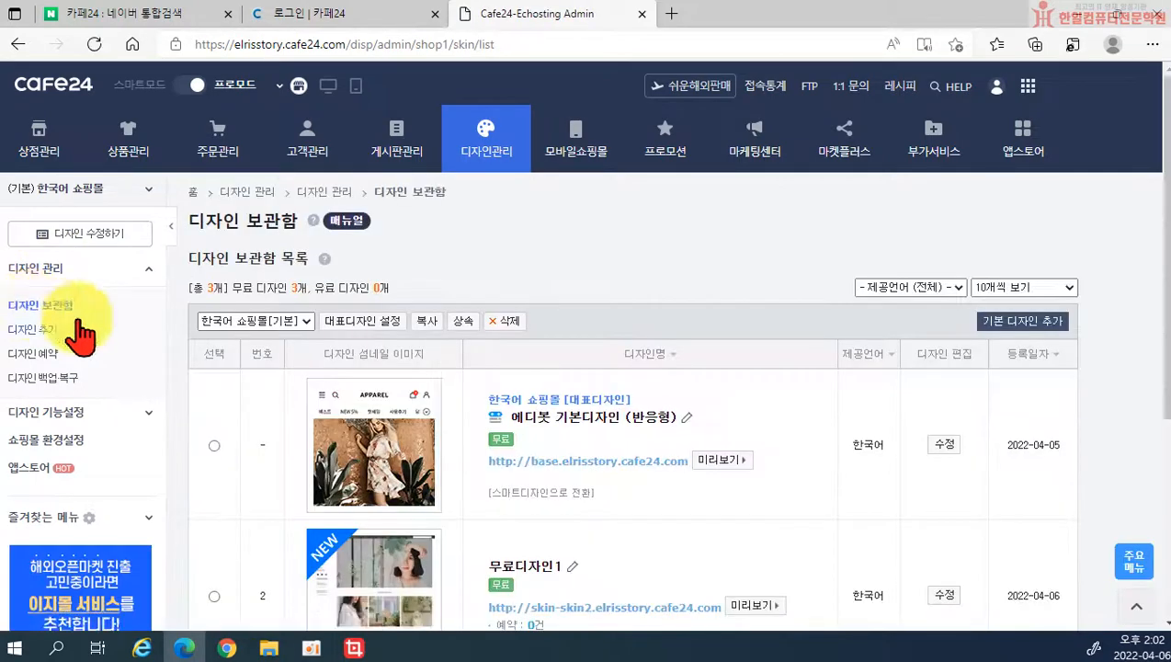
scroll(452, 418, "down", 1)
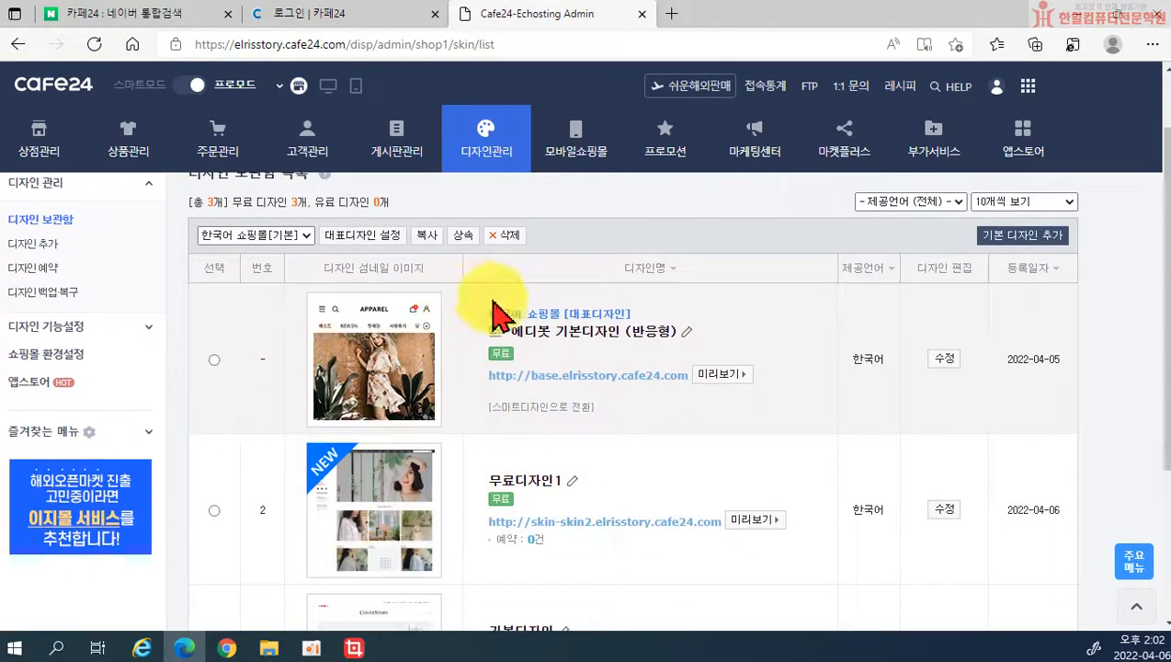
scroll(370, 342, "down", 2)
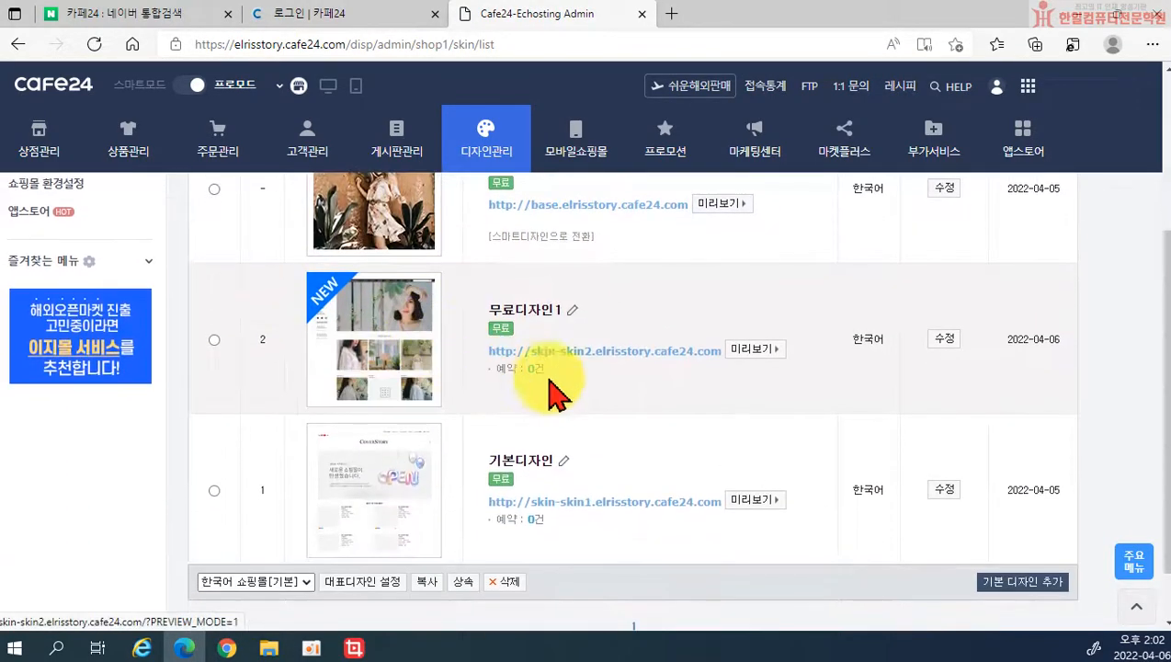
scroll(458, 418, "up", 2)
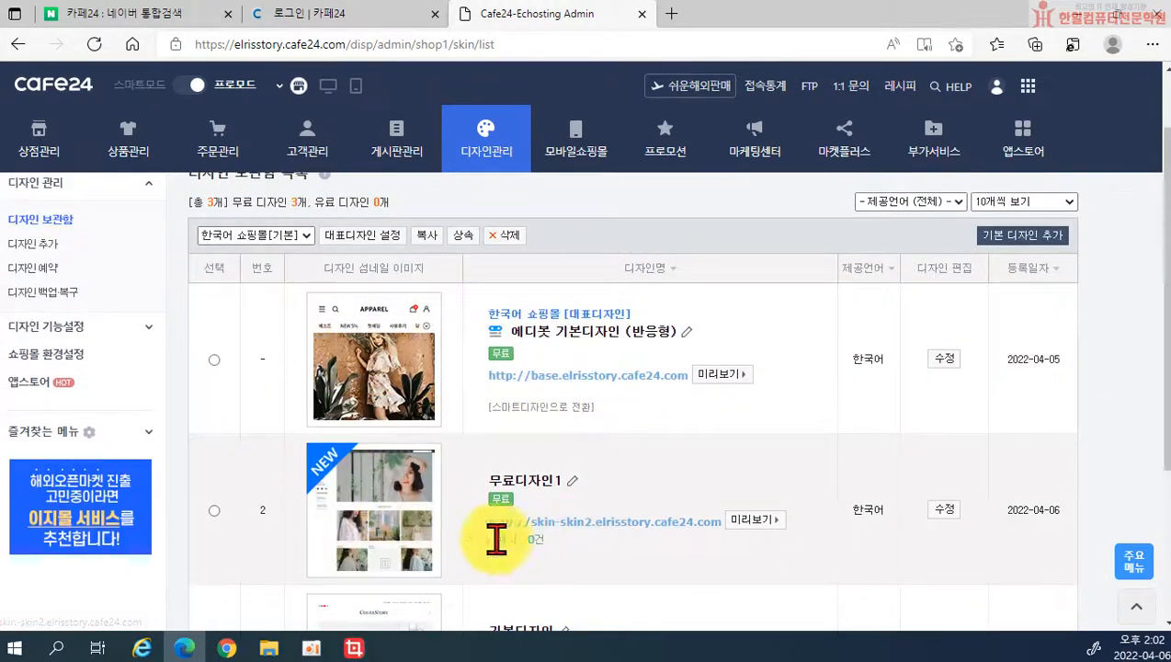
scroll(577, 473, "down", 1)
scroll(578, 480, "down", 2)
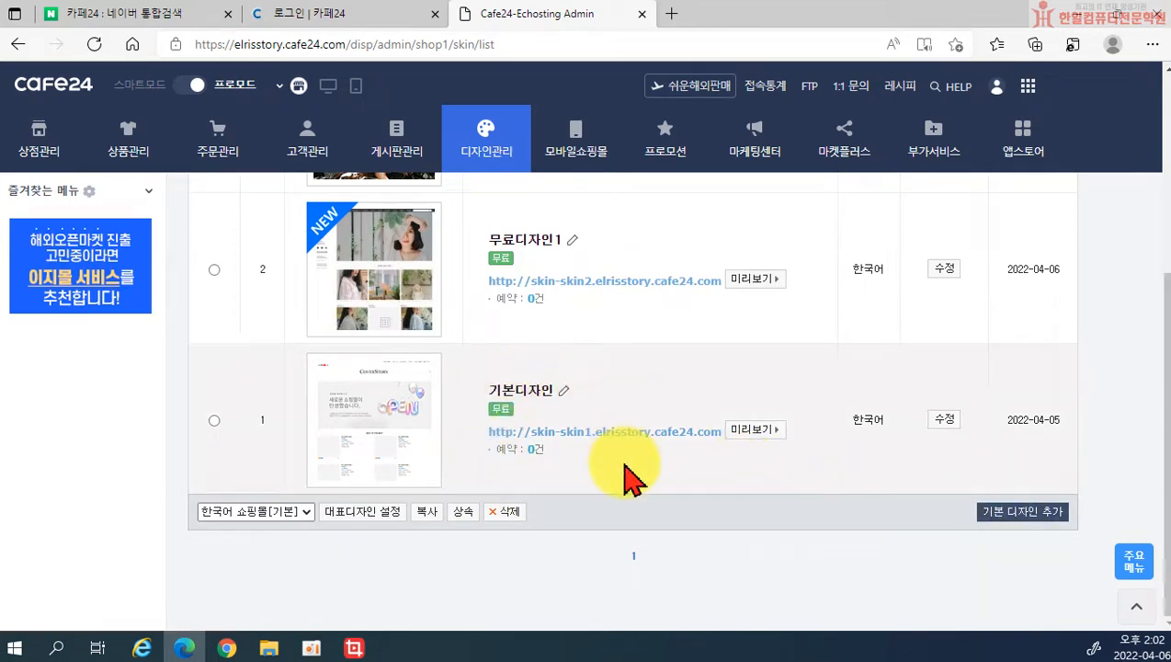
scroll(625, 469, "up", 1)
scroll(639, 478, "up", 1)
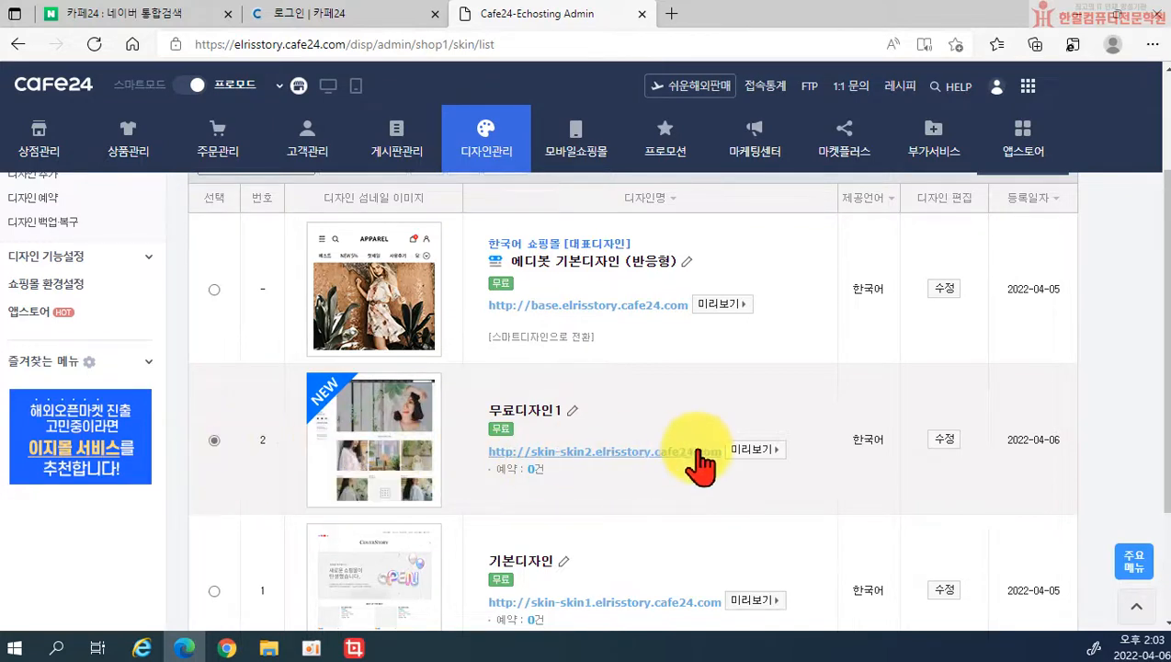
scroll(700, 452, "down", 1)
scroll(758, 445, "up", 2)
scroll(827, 520, "down", 3)
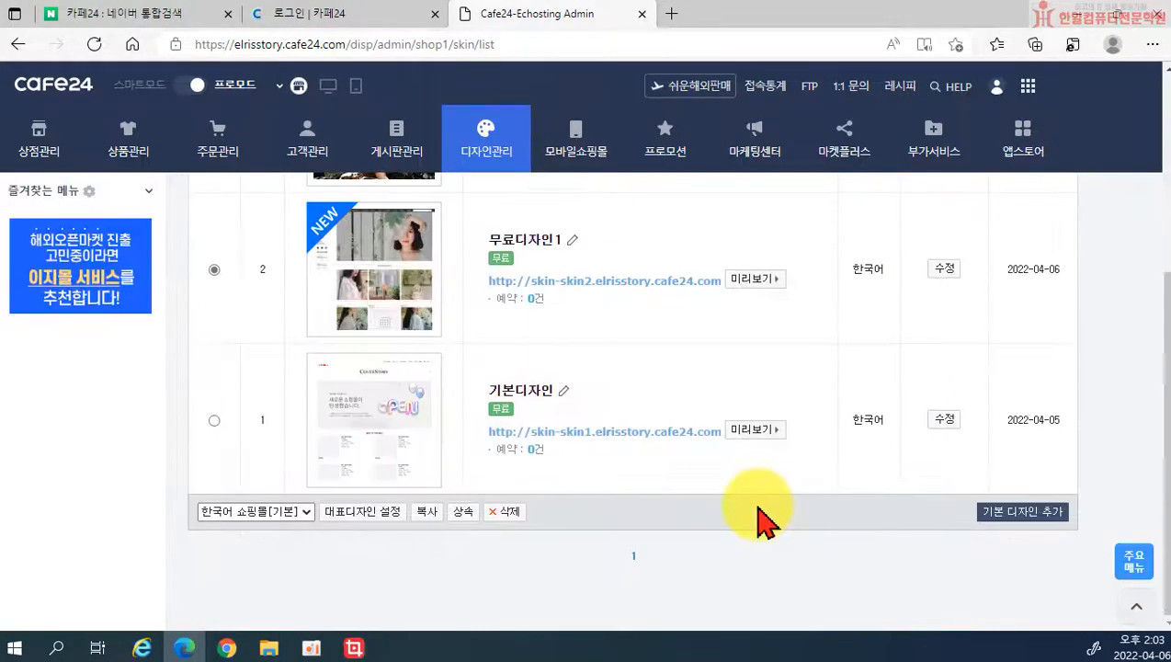
Step: Apply 무료디자인1 as the 대표디자인 and view the PC storefront in a new tab
left_click(375, 514)
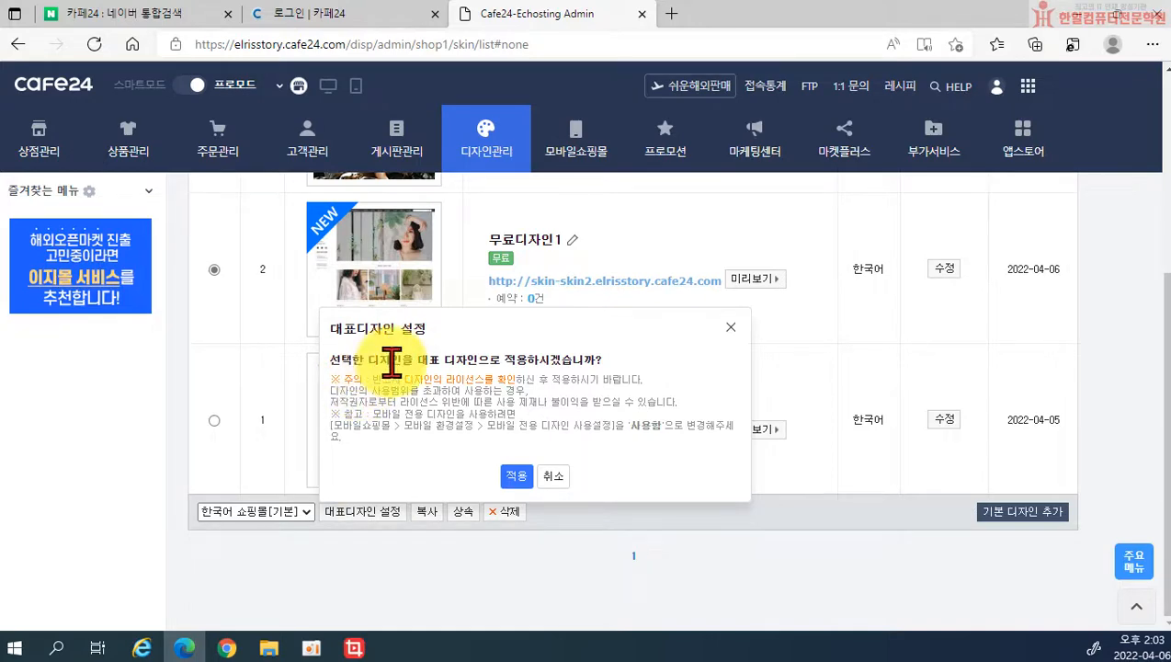
left_click(520, 476)
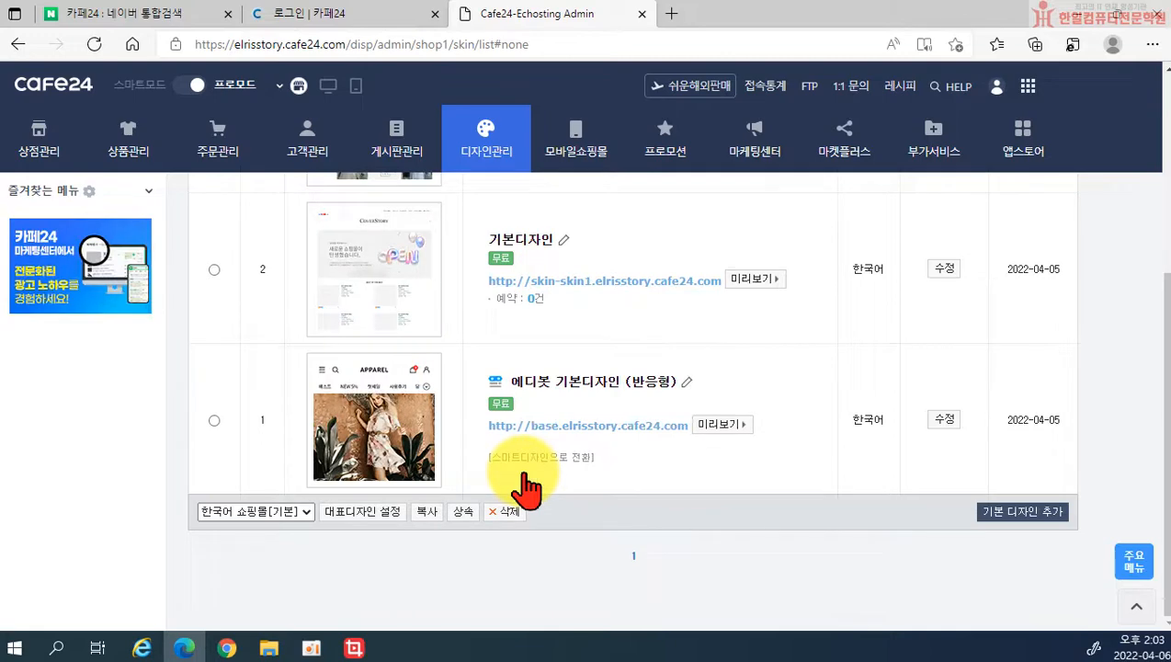
scroll(455, 478, "up", 3)
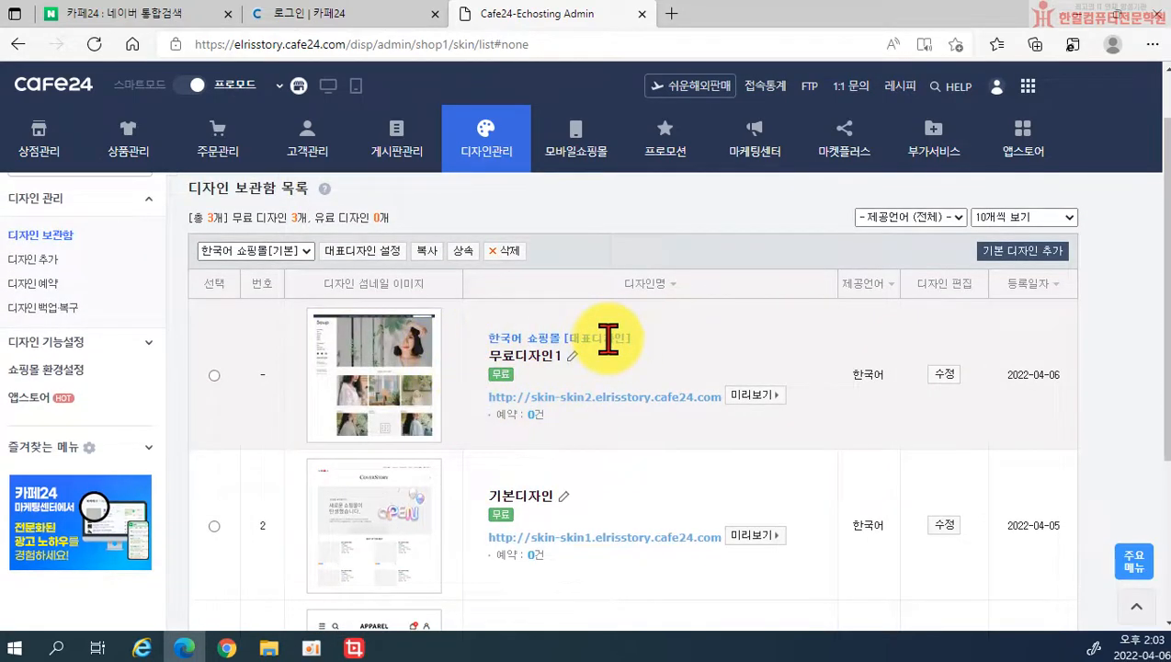
left_click(330, 87)
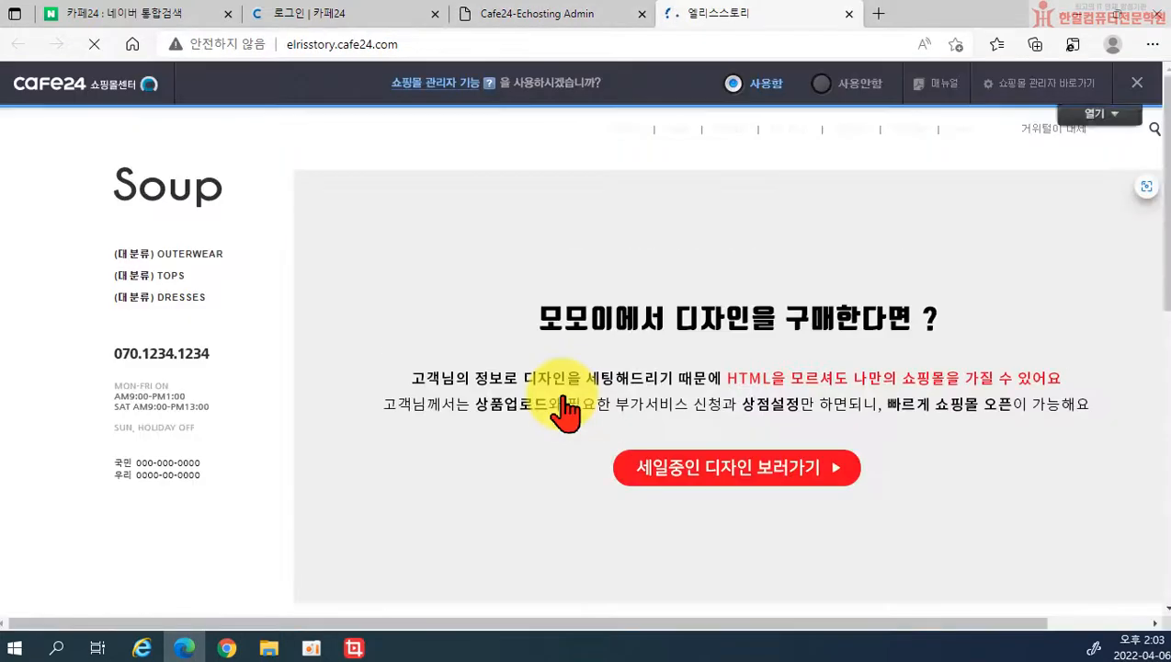
Step: Scroll the storefront, close the 엘리스스토리 tab, and review the 디자인 보관함 list
scroll(282, 386, "down", 5)
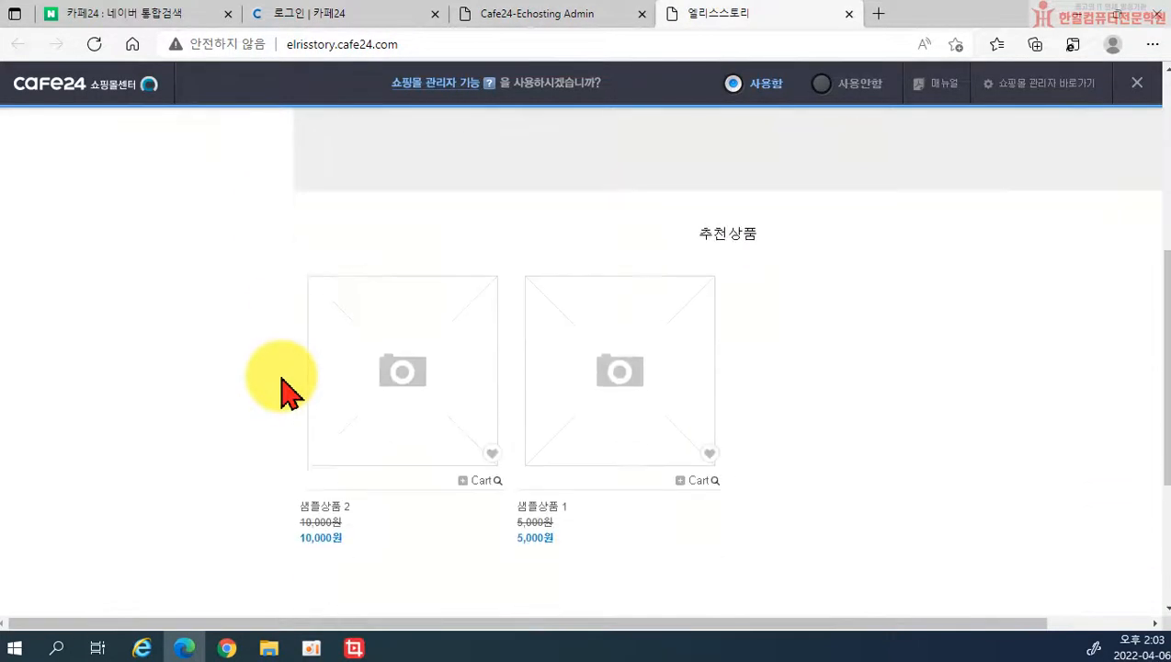
scroll(283, 387, "up", 5)
left_click(848, 14)
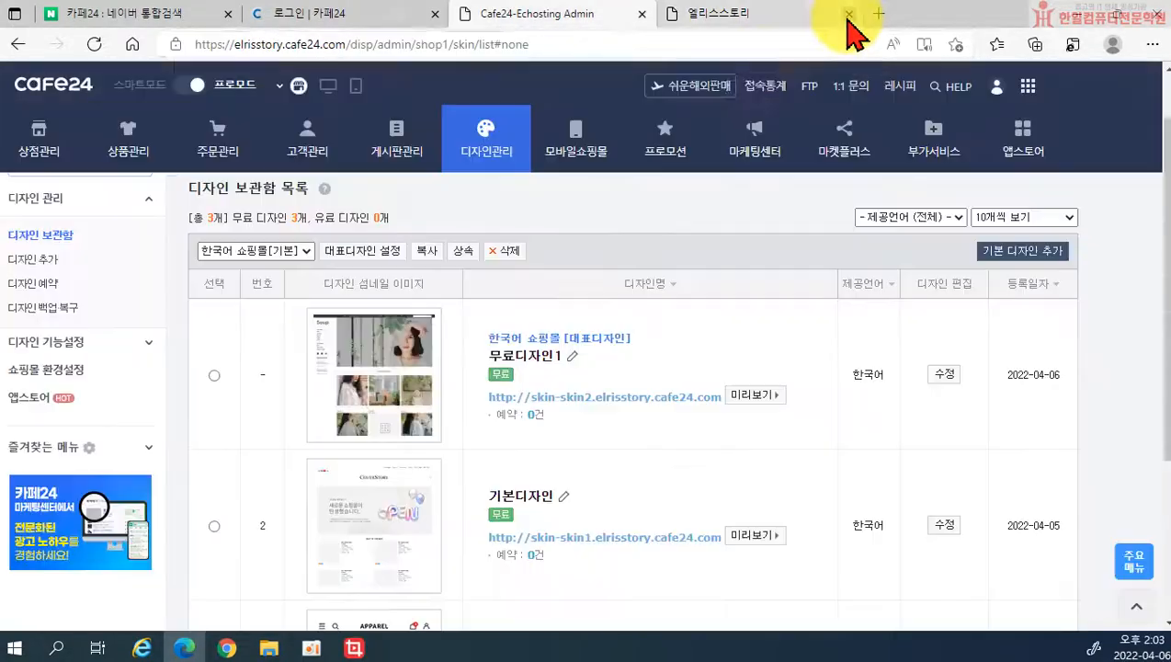
scroll(470, 382, "down", 3)
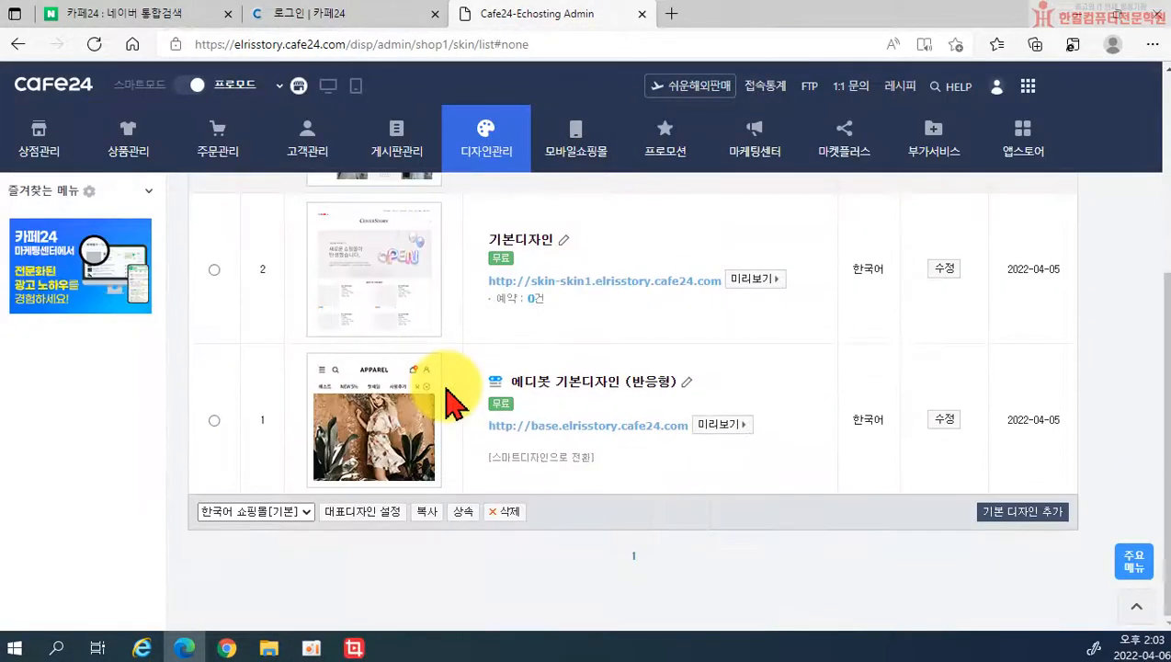
scroll(571, 441, "up", 2)
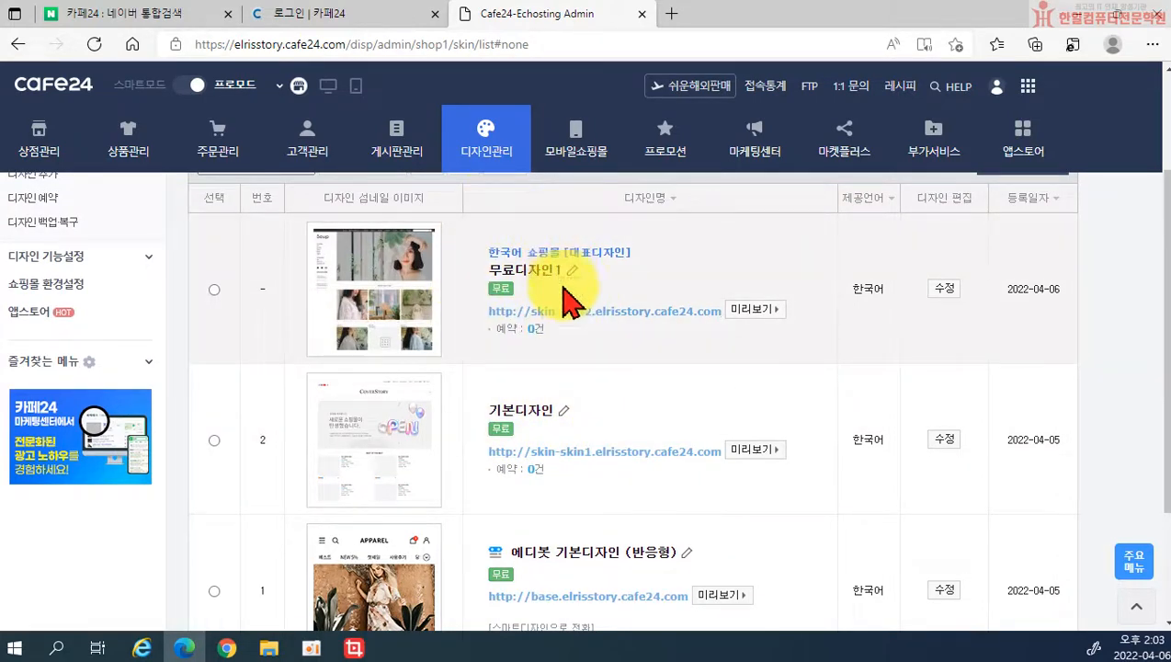
scroll(569, 404, "down", 2)
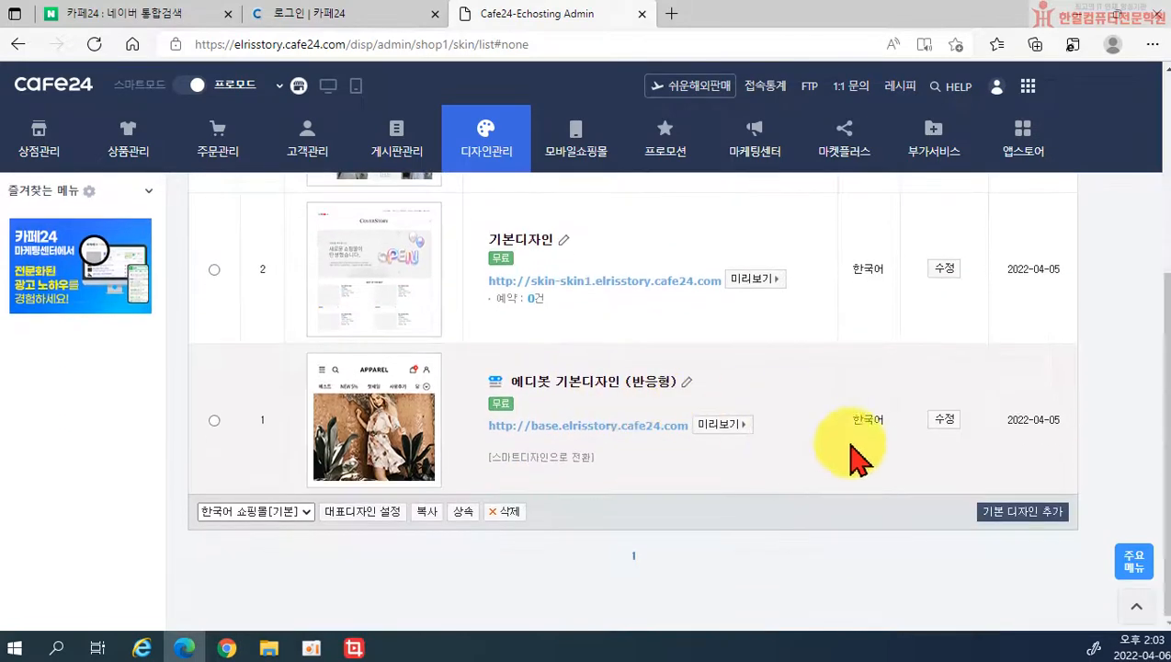
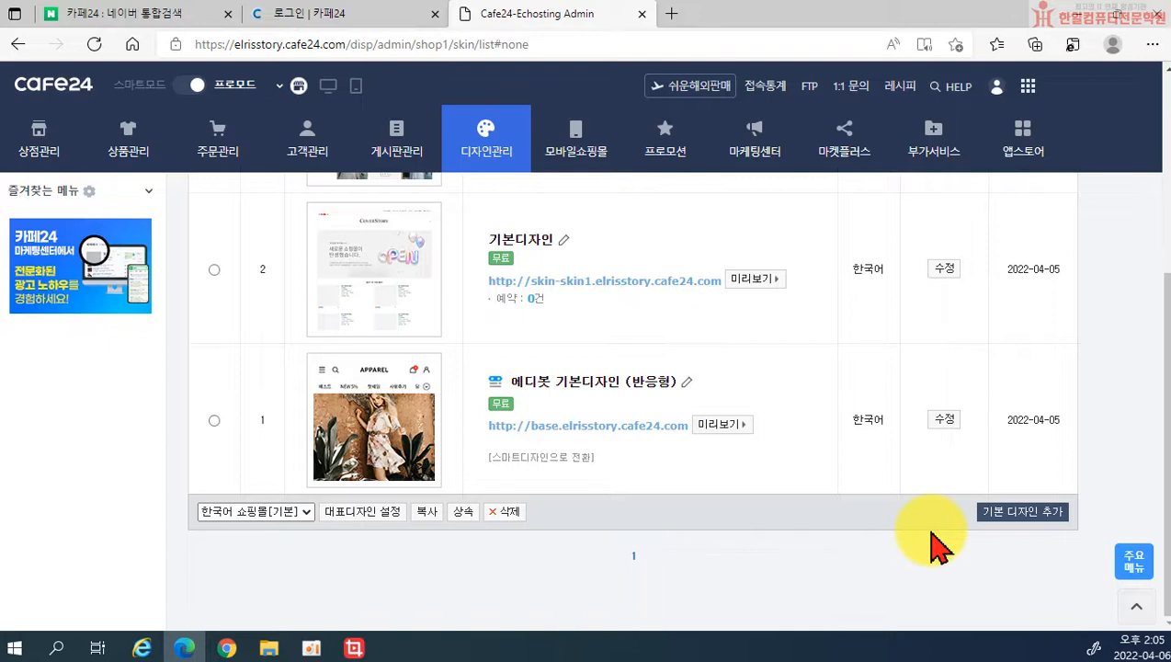
Step: Open the smart design conversion for the Edibot design and dismiss it without converting
left_click(511, 459)
scroll(782, 294, "up", 3)
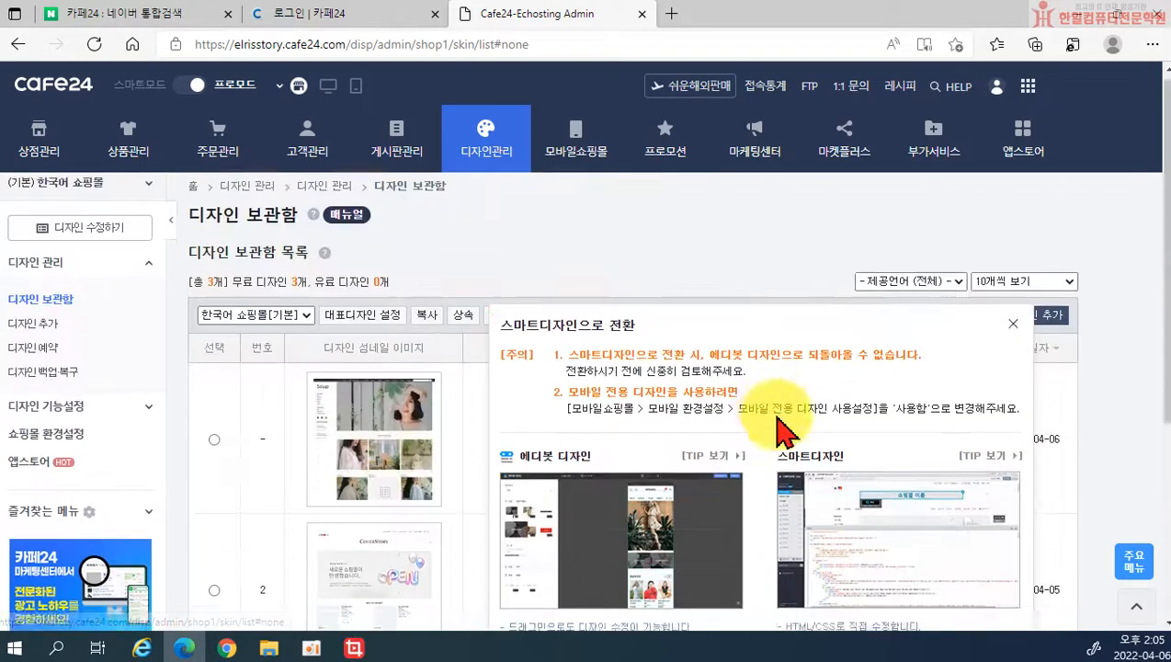
scroll(905, 475, "down", 1)
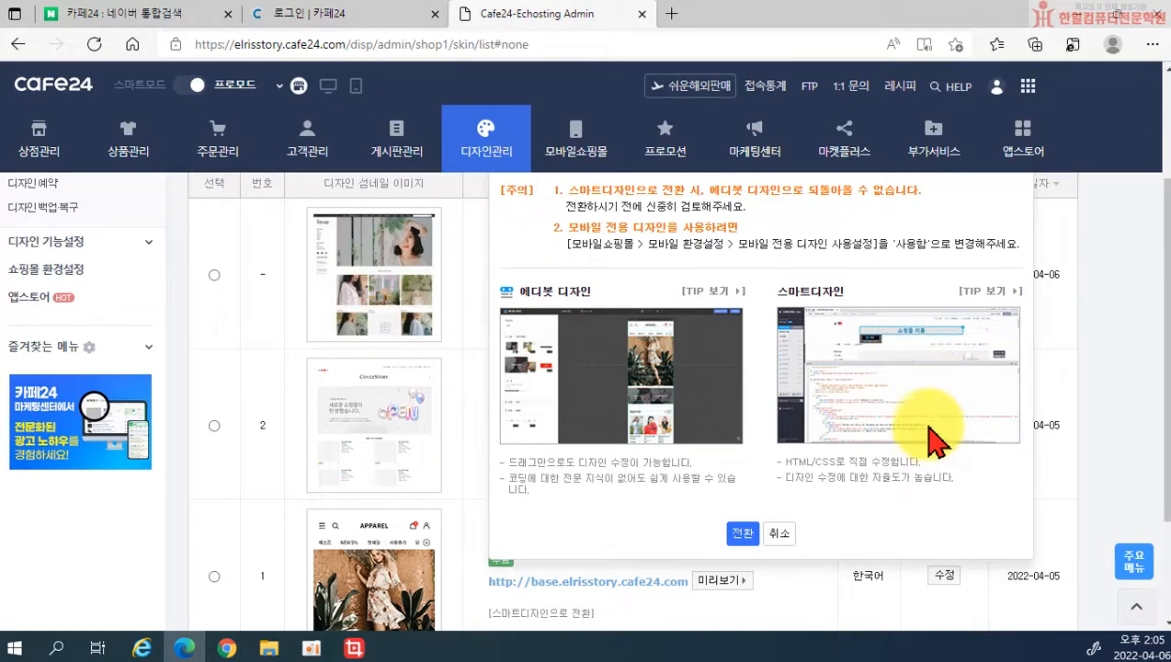
scroll(919, 431, "up", 1)
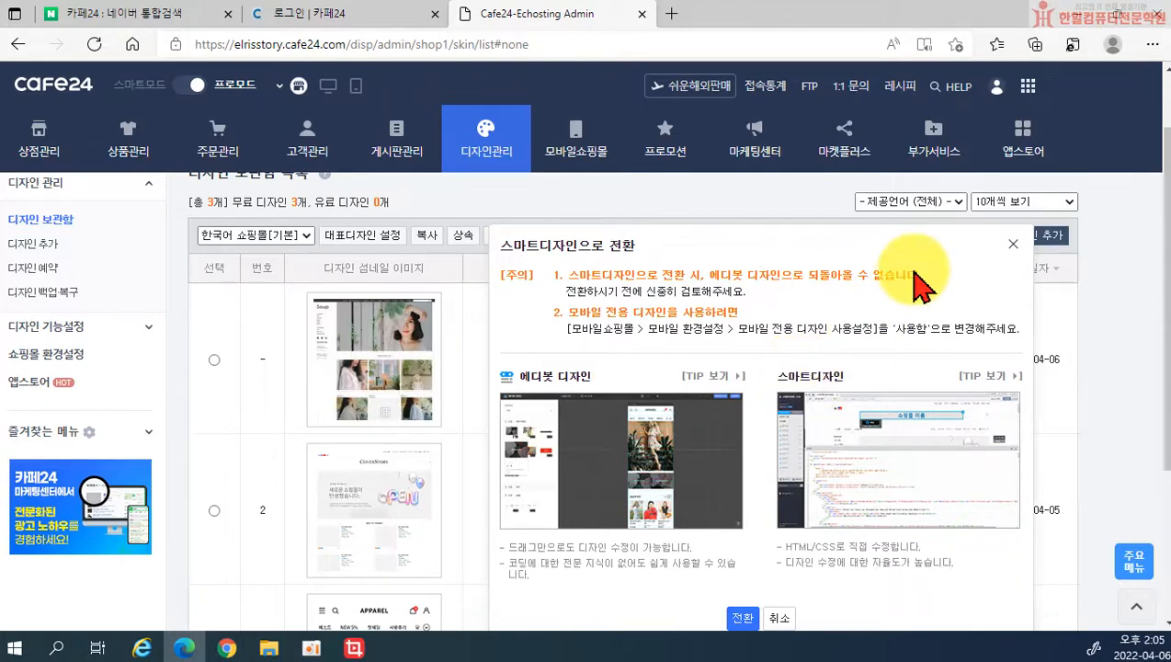
left_click(1012, 245)
scroll(736, 478, "down", 2)
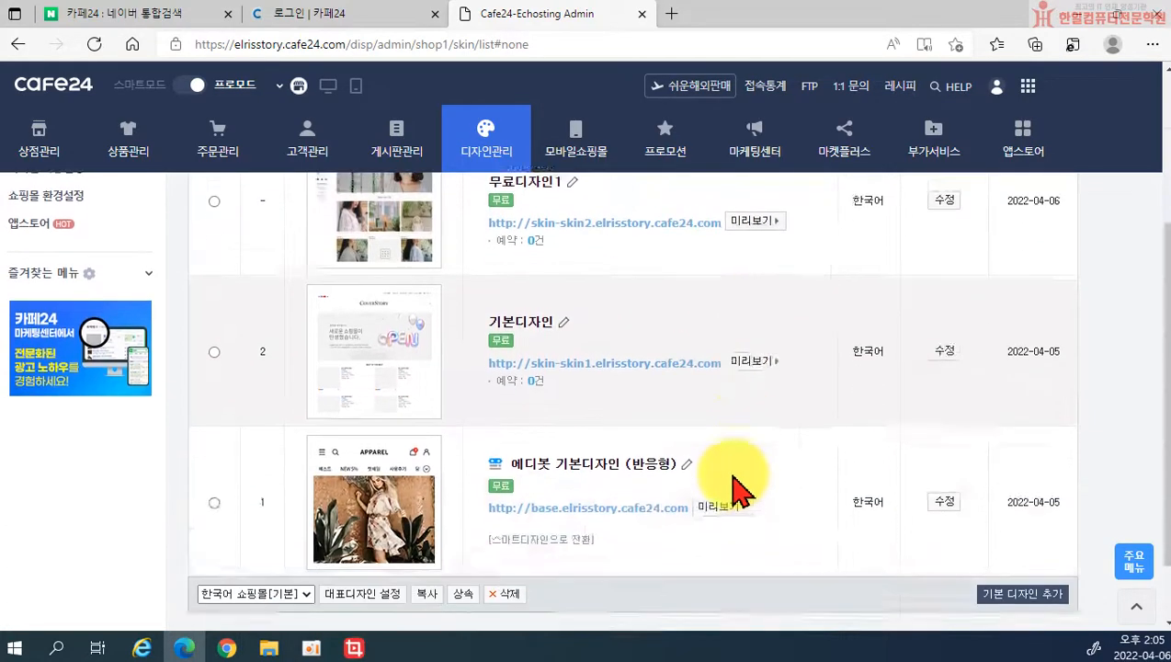
scroll(717, 483, "up", 4)
scroll(601, 353, "down", 3)
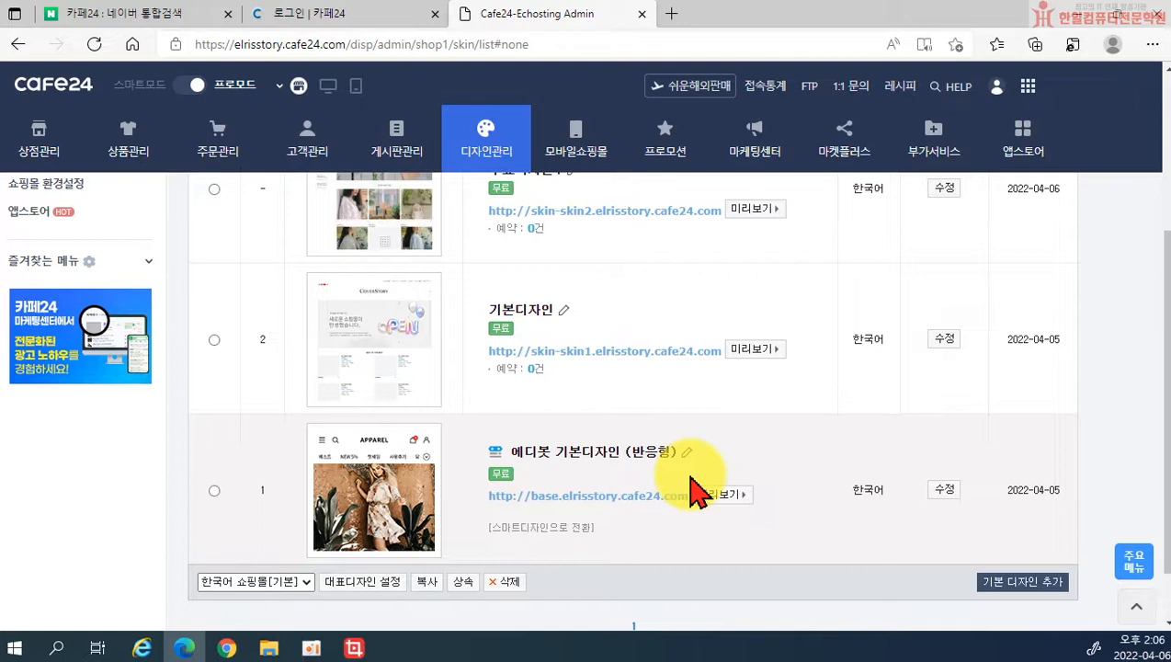
Step: Copy the 에디봇 기본디자인 design under the name '디자인 복사' and confirm
left_click(216, 492)
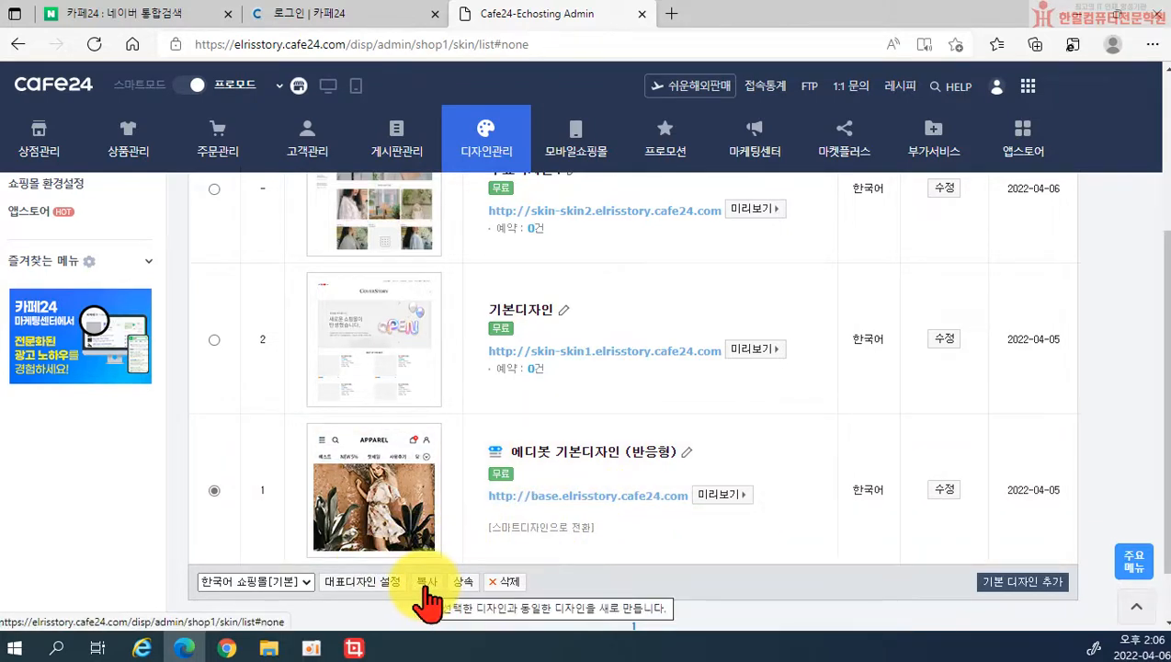
left_click(426, 585)
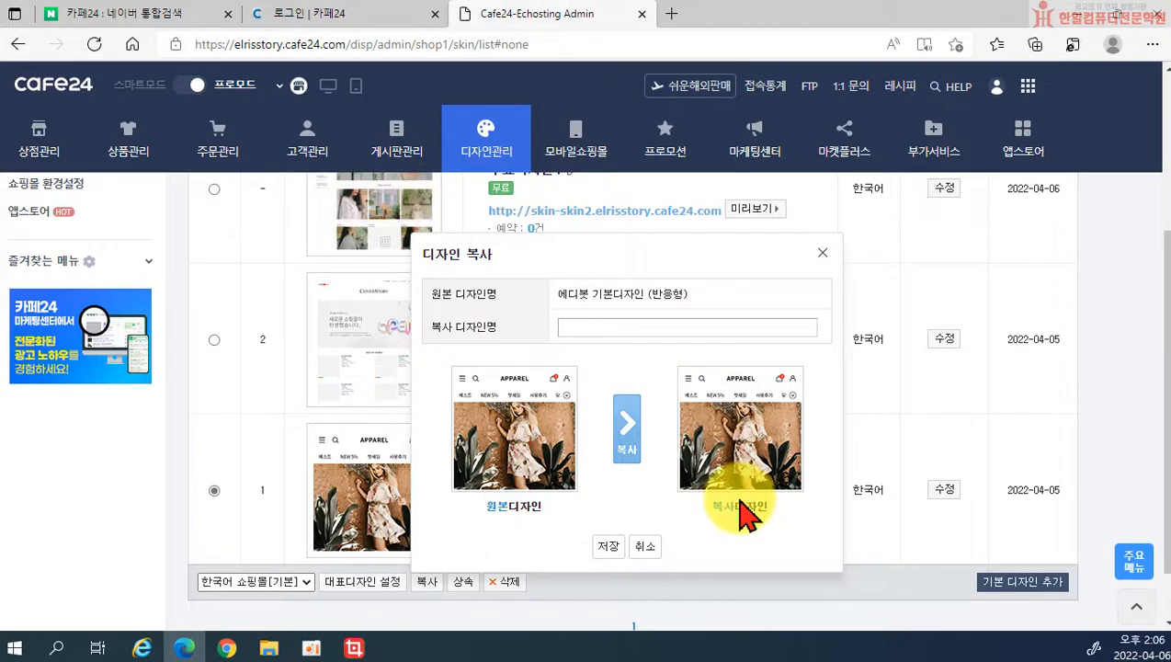
left_click(579, 327)
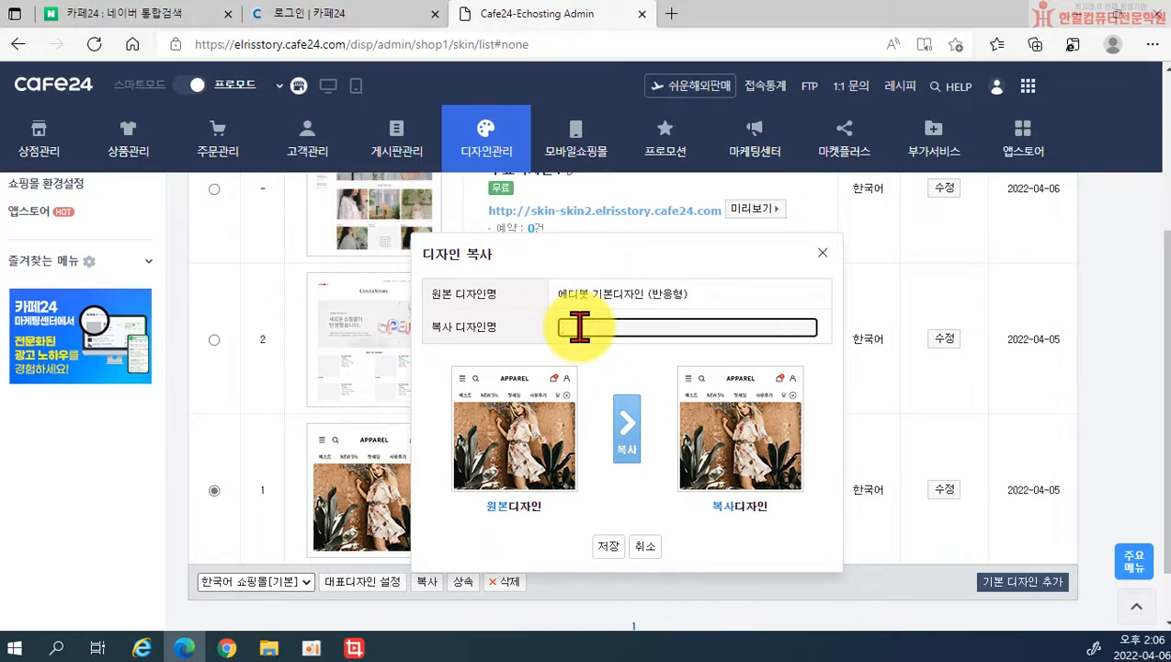
type("디자인 복사")
left_click(609, 548)
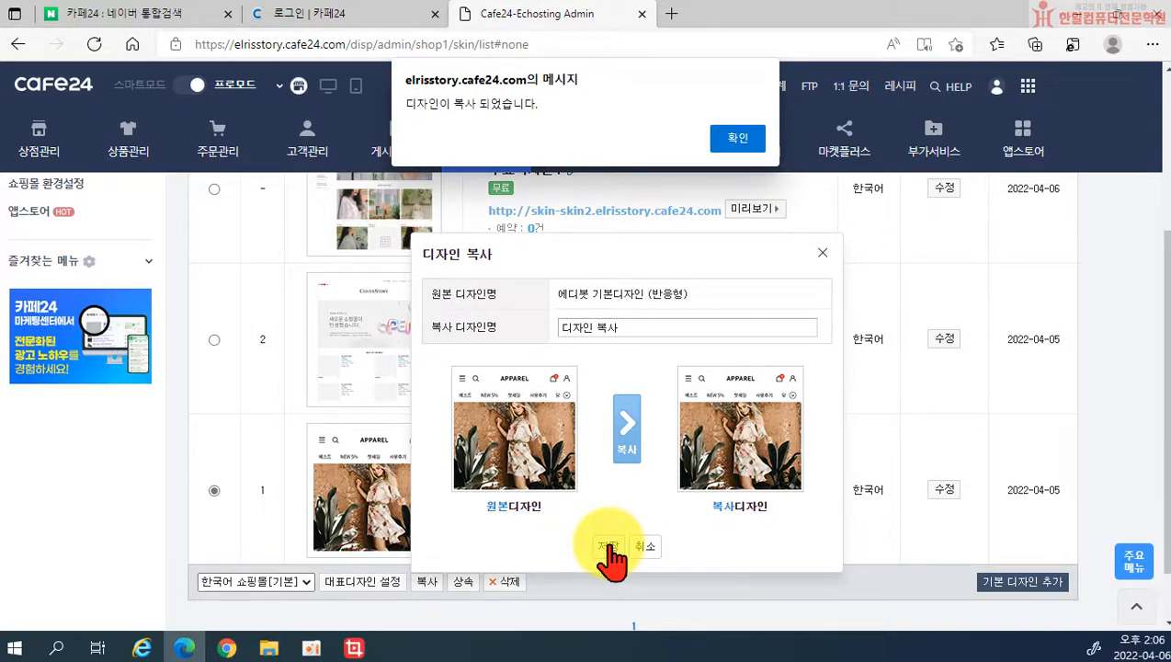
left_click(738, 139)
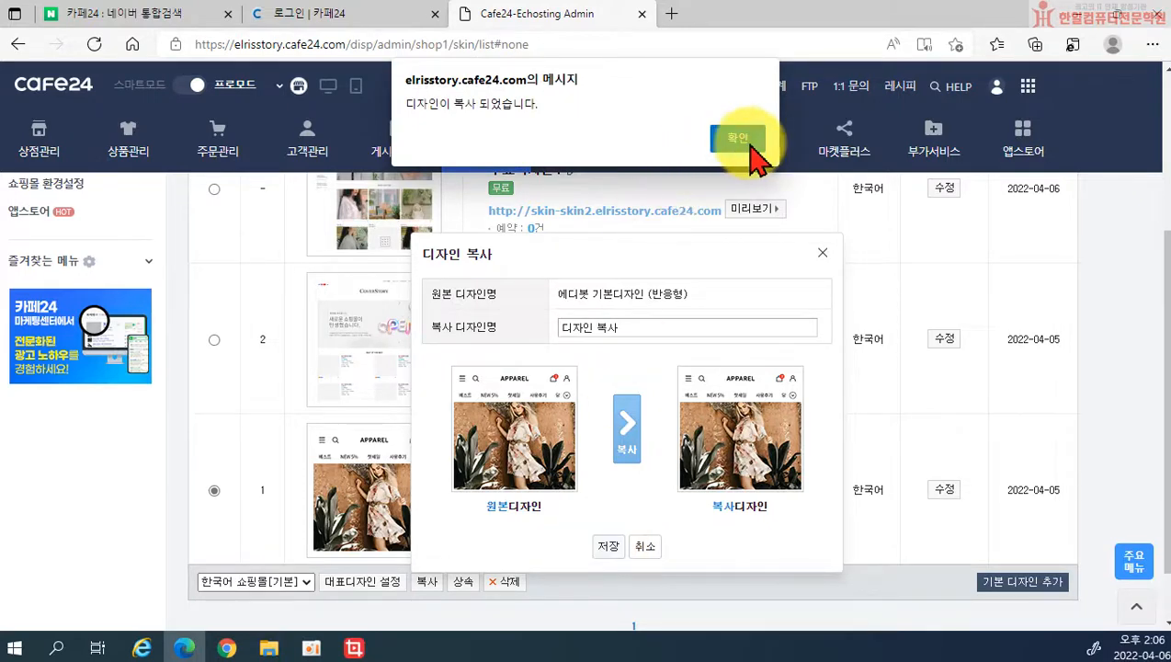
scroll(628, 387, "down", 3)
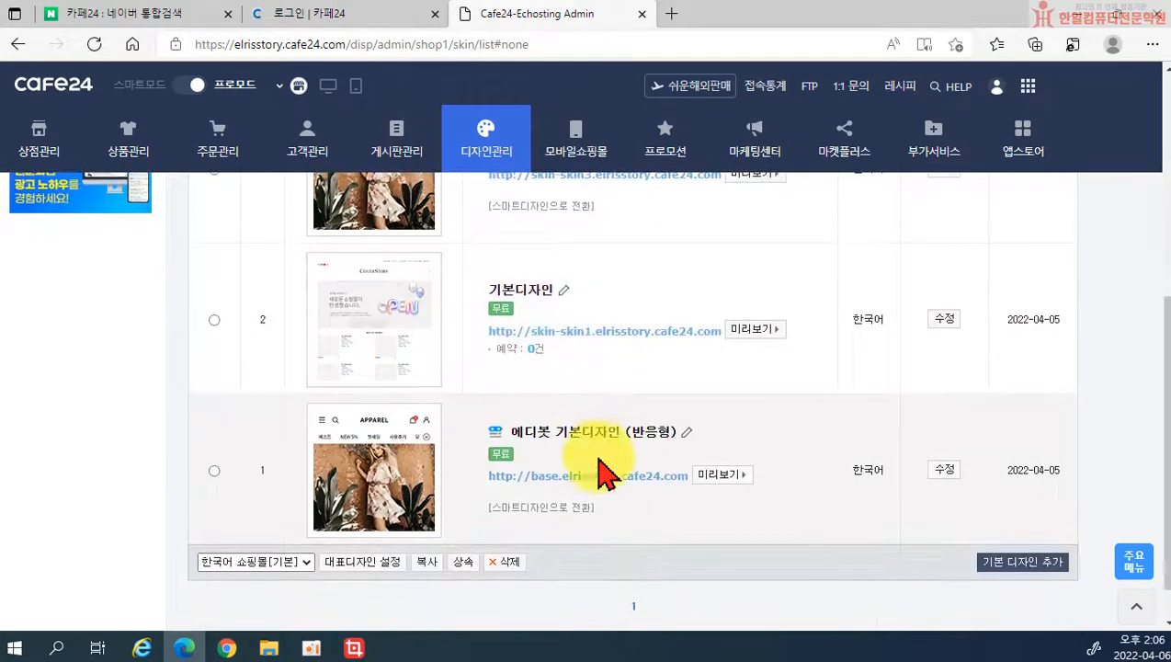
Step: Delete the 디자인 복사 design from the storage list and confirm the warning
scroll(601, 418, "up", 3)
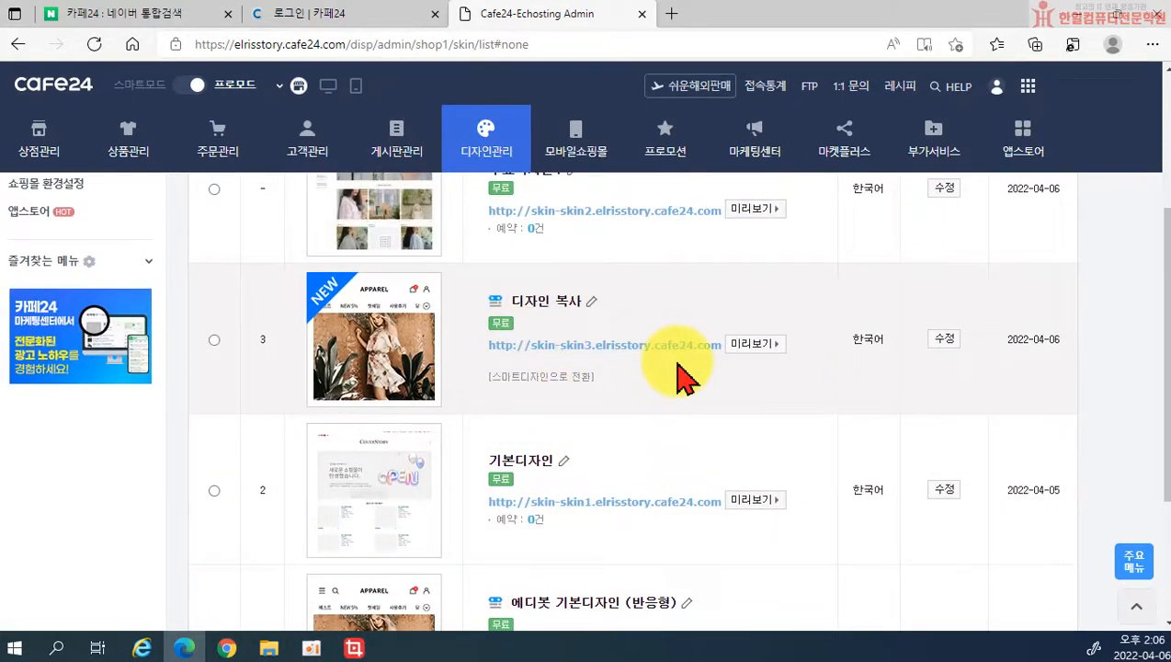
left_click(214, 339)
scroll(418, 460, "down", 3)
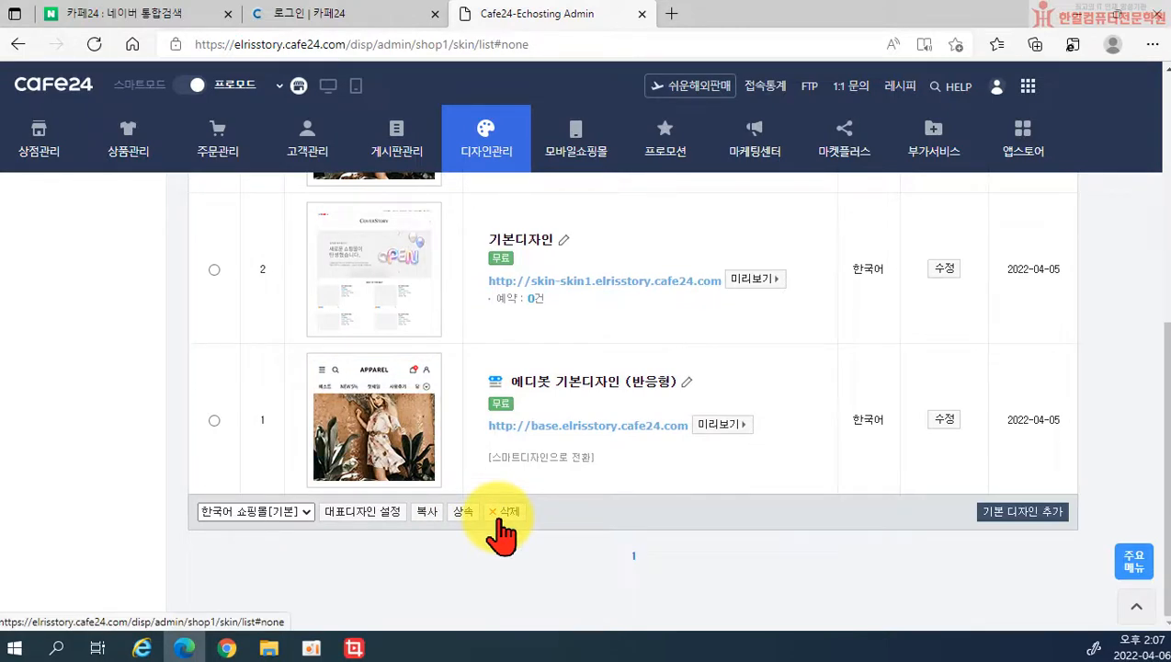
left_click(504, 513)
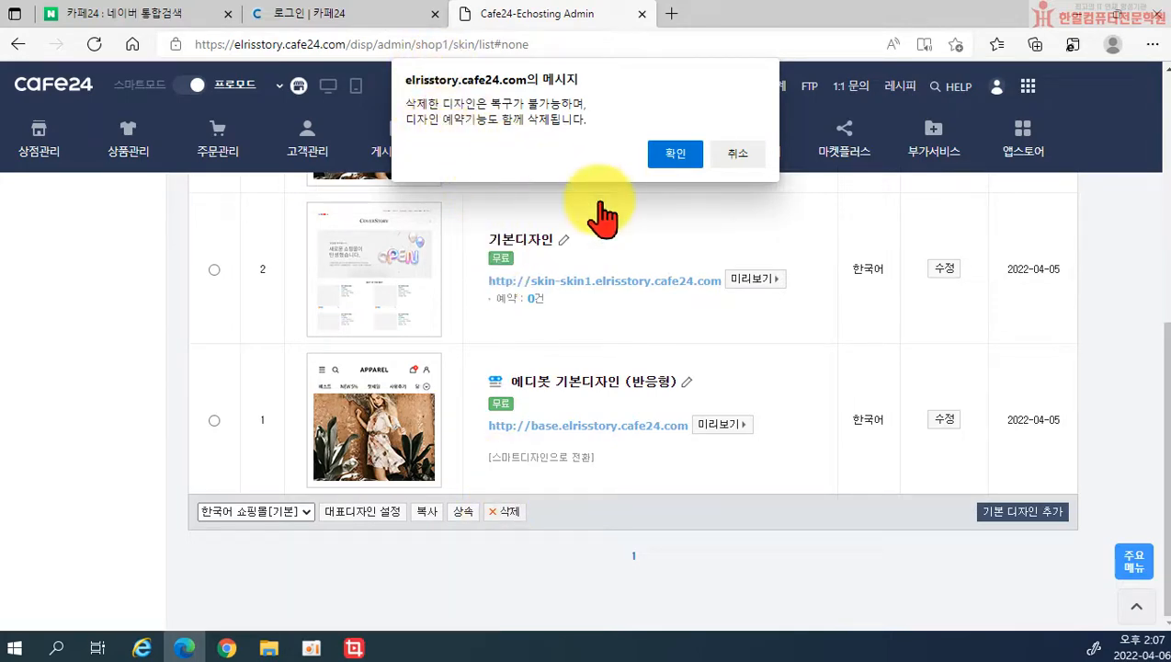
left_click(669, 169)
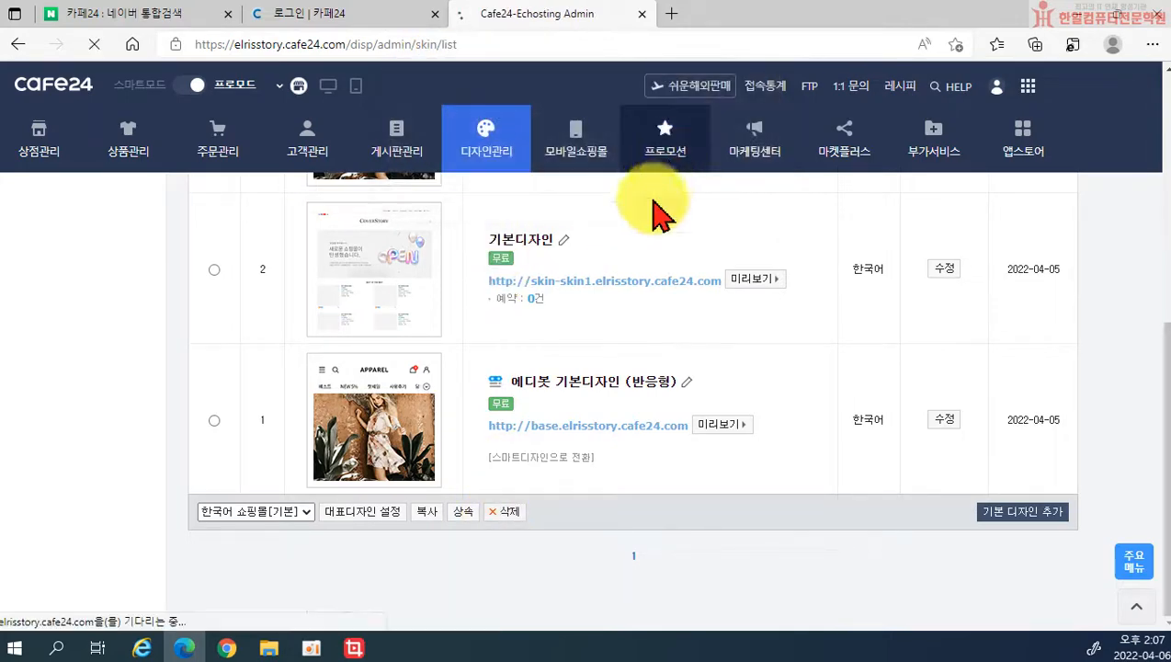
Step: Set 기본디자인 as the representative design and confirm
scroll(552, 413, "down", 3)
scroll(529, 487, "up", 1)
scroll(526, 478, "down", 2)
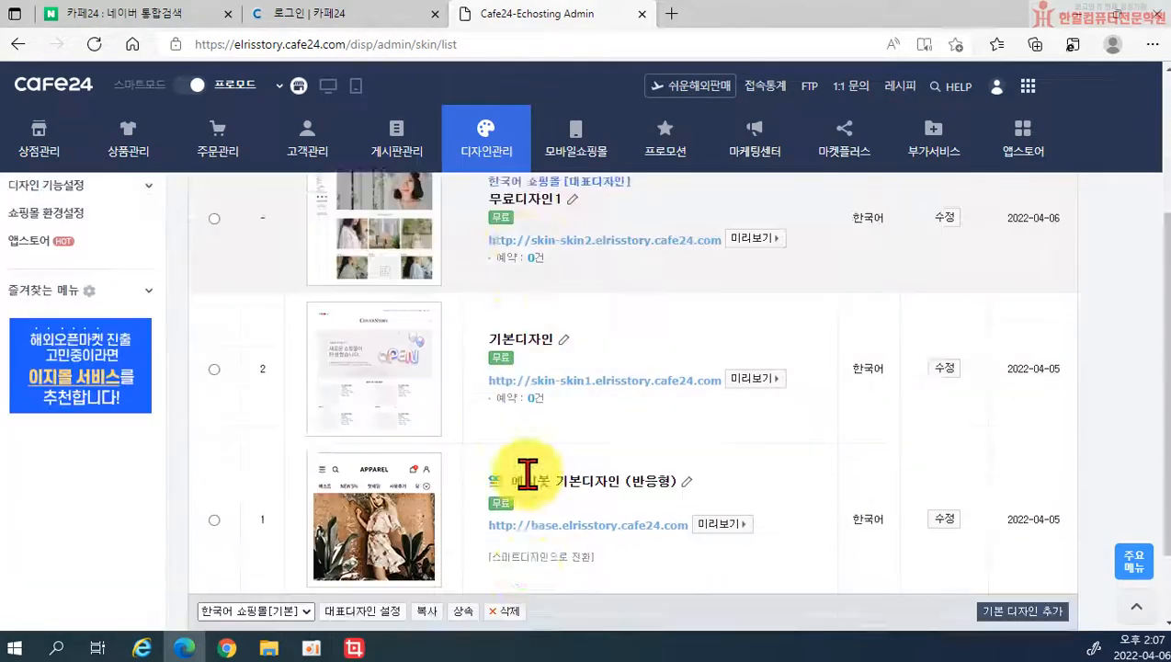
scroll(515, 476, "up", 3)
scroll(552, 477, "down", 3)
scroll(595, 531, "up", 2)
scroll(595, 531, "down", 1)
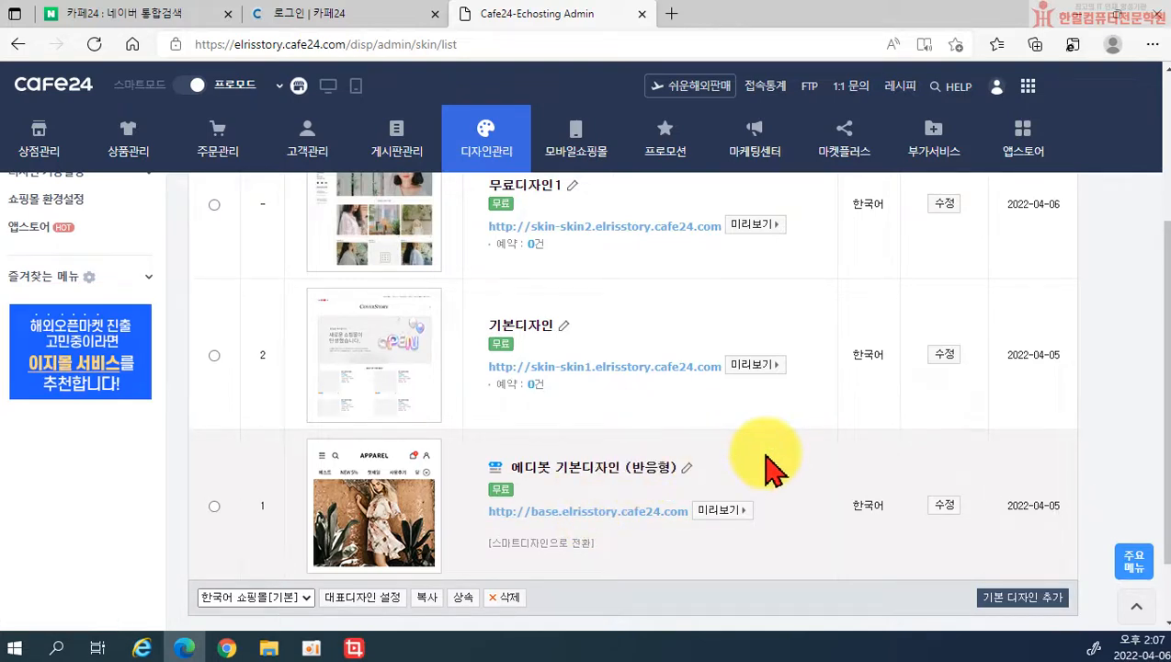
scroll(768, 468, "up", 1)
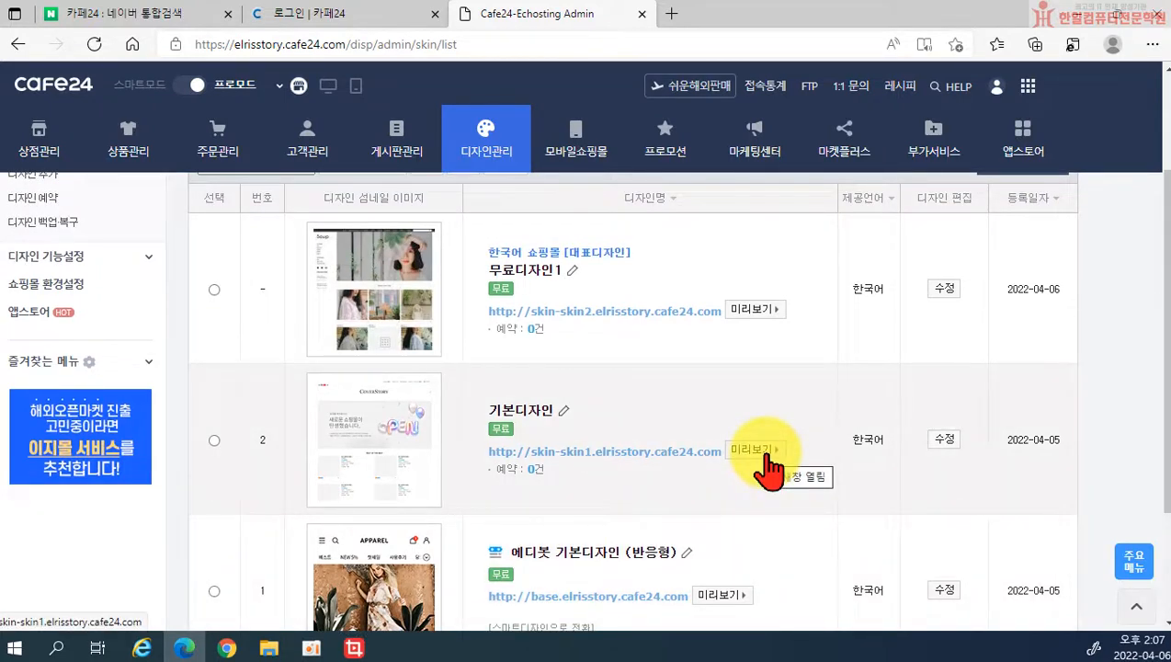
scroll(973, 550, "down", 2)
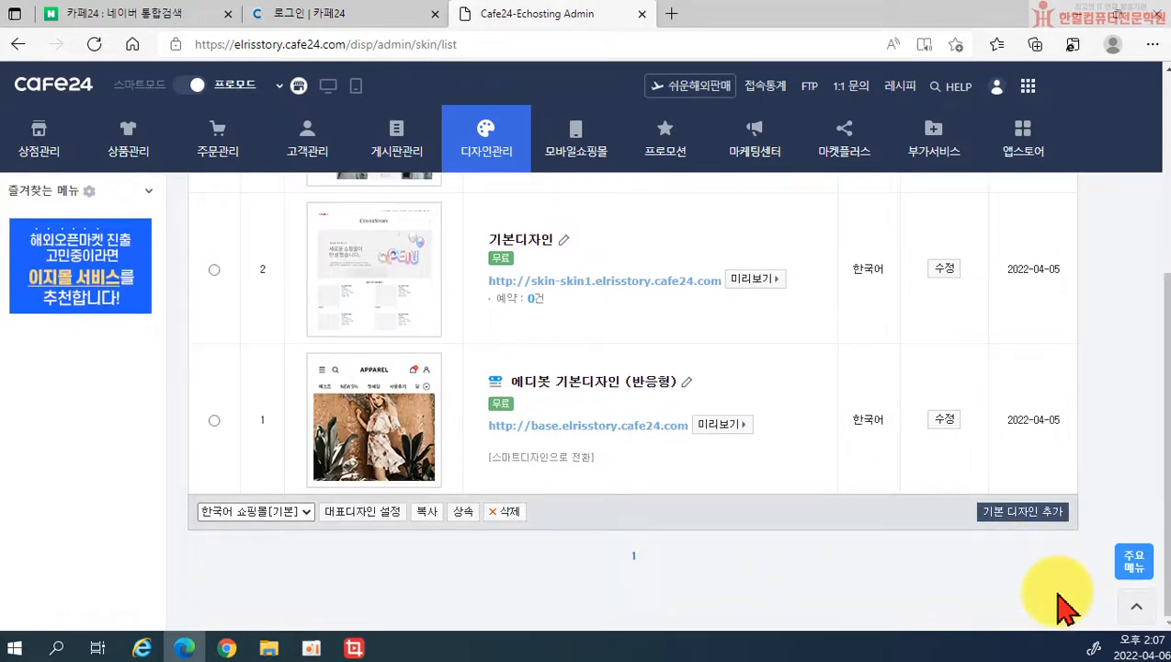
scroll(904, 519, "up", 1)
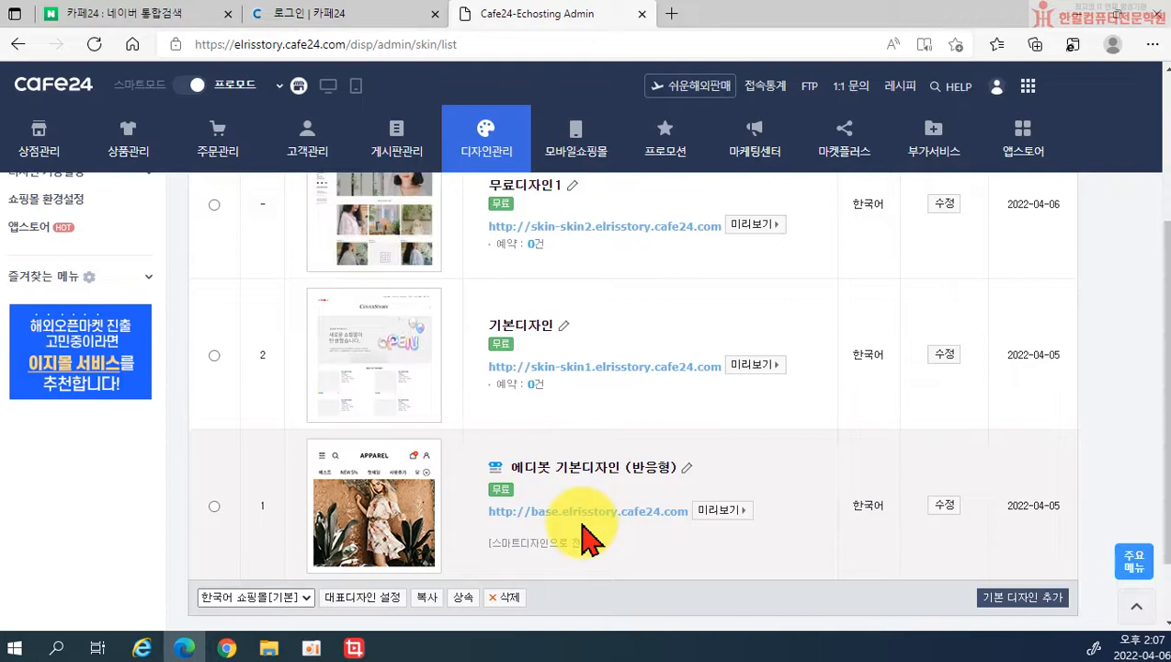
mouse_move(366, 306)
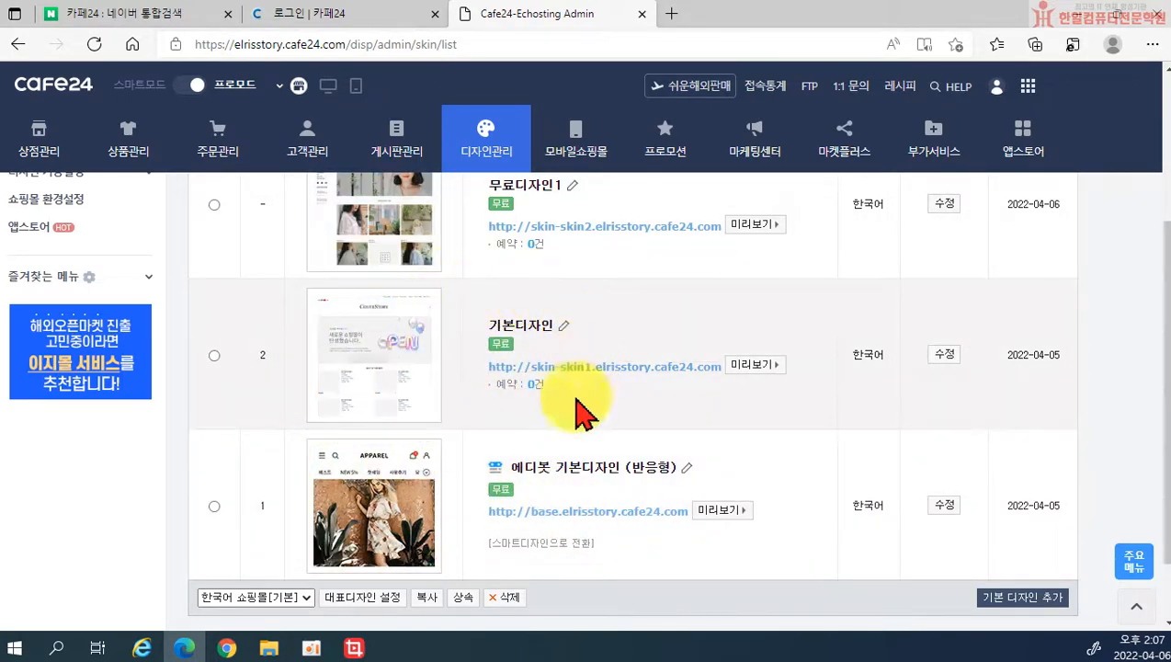
left_click(214, 355)
left_click(360, 598)
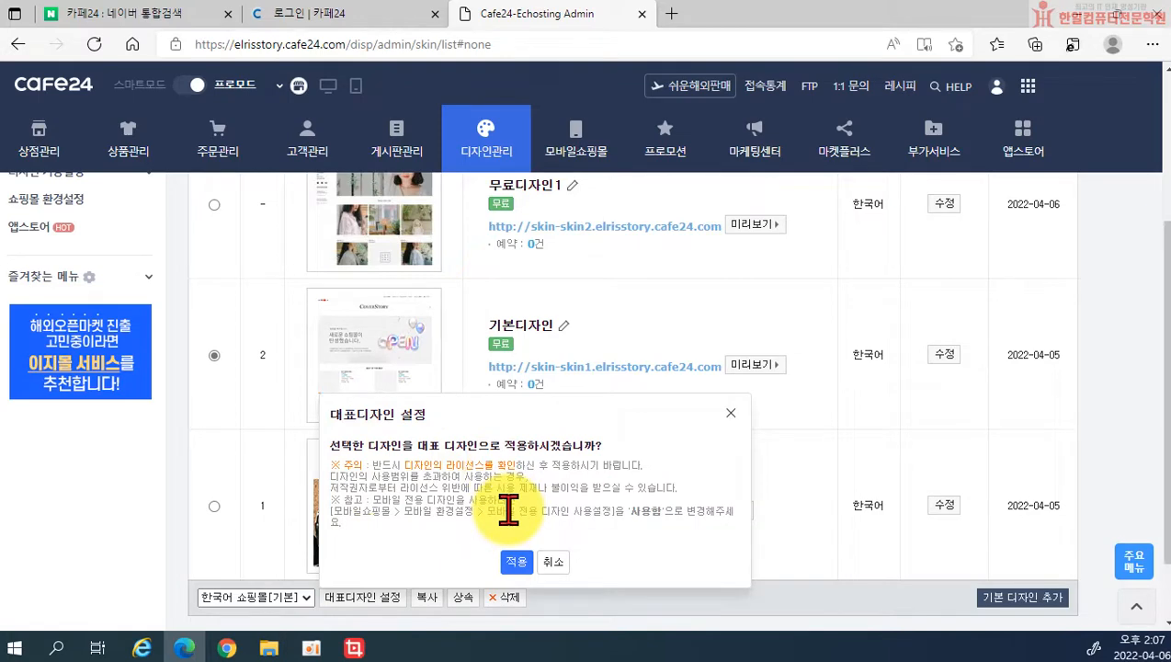
left_click(520, 564)
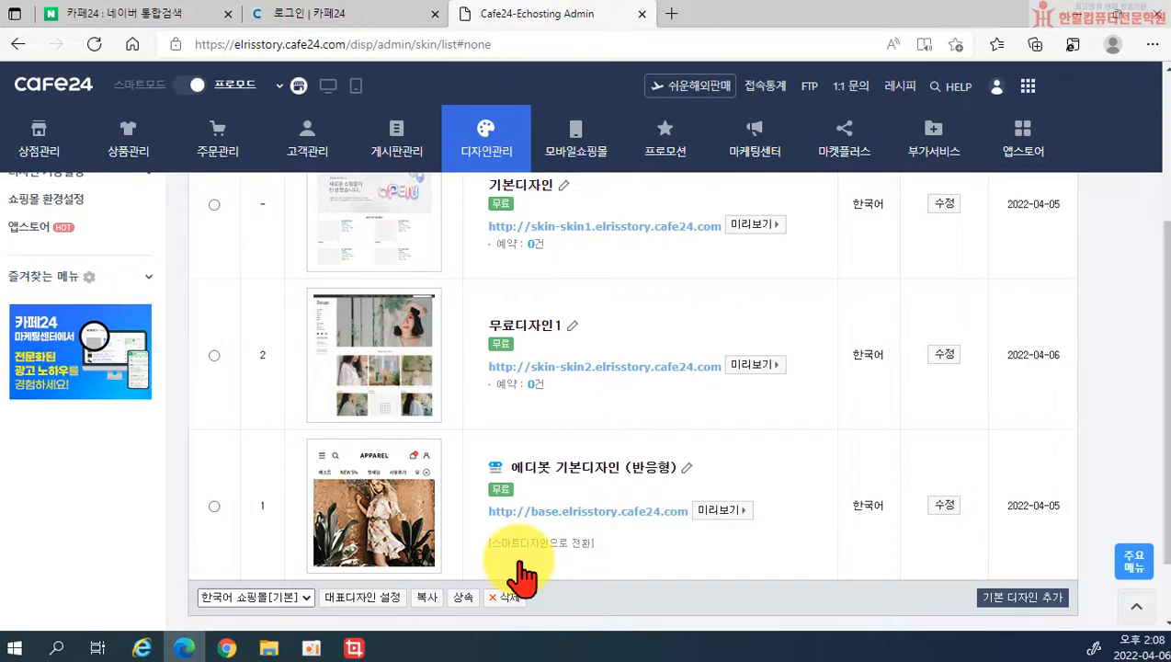
Step: Check the live storefront in a new tab, then close it
scroll(543, 524, "up", 3)
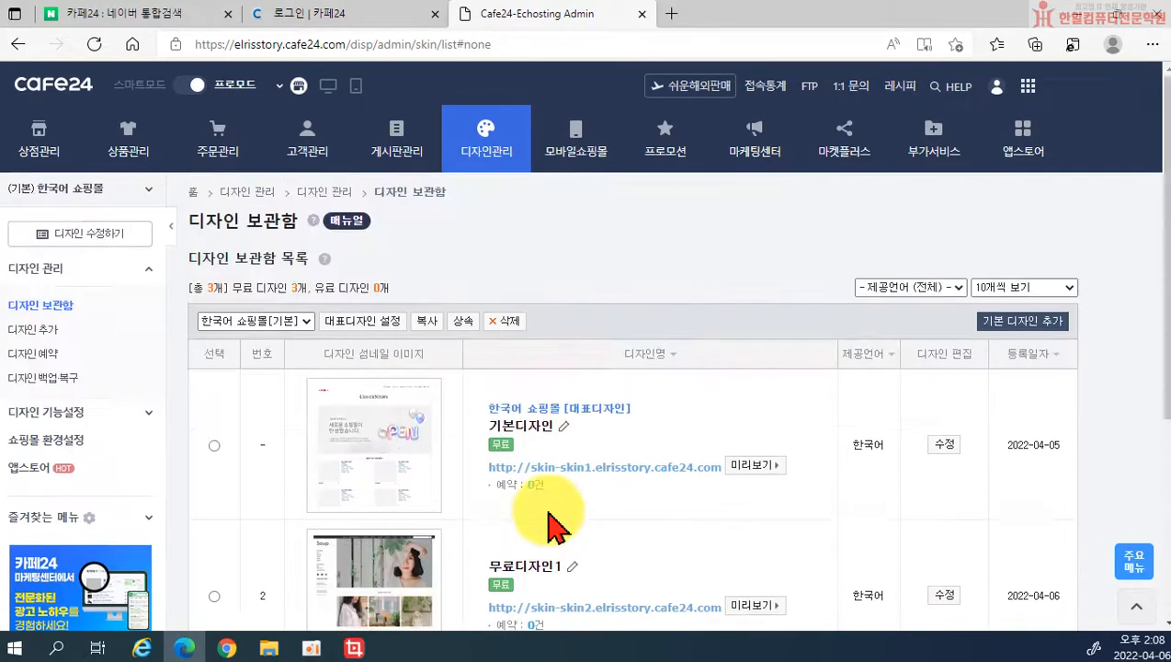
scroll(548, 511, "down", 2)
scroll(540, 310, "up", 2)
scroll(542, 317, "up", 1)
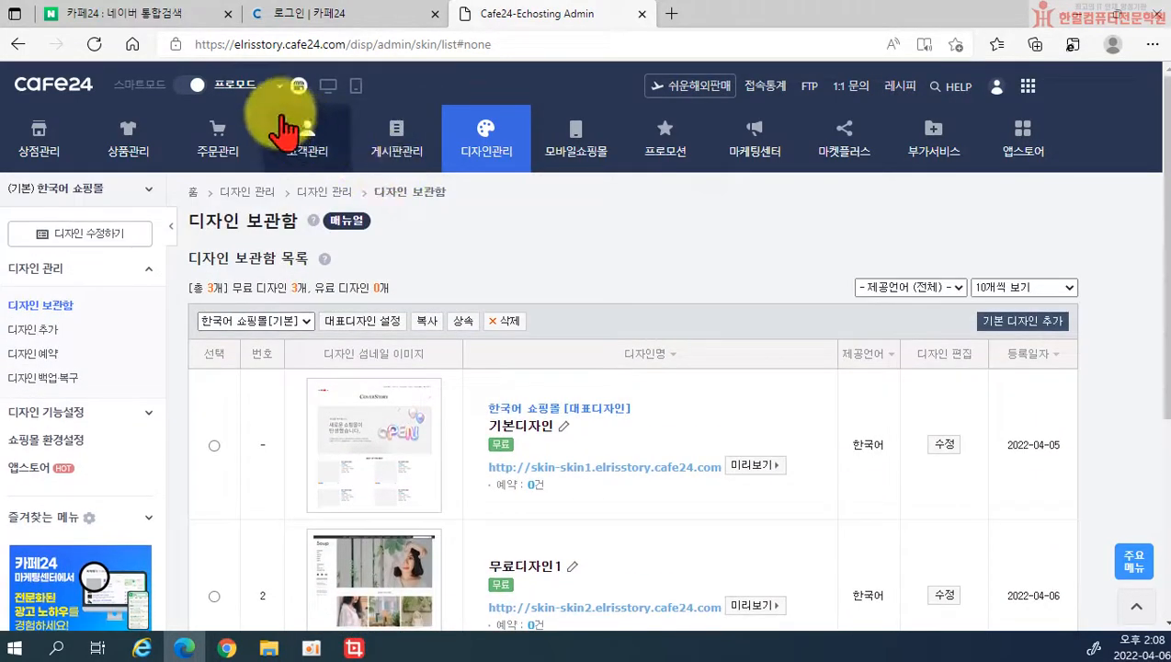
left_click(327, 88)
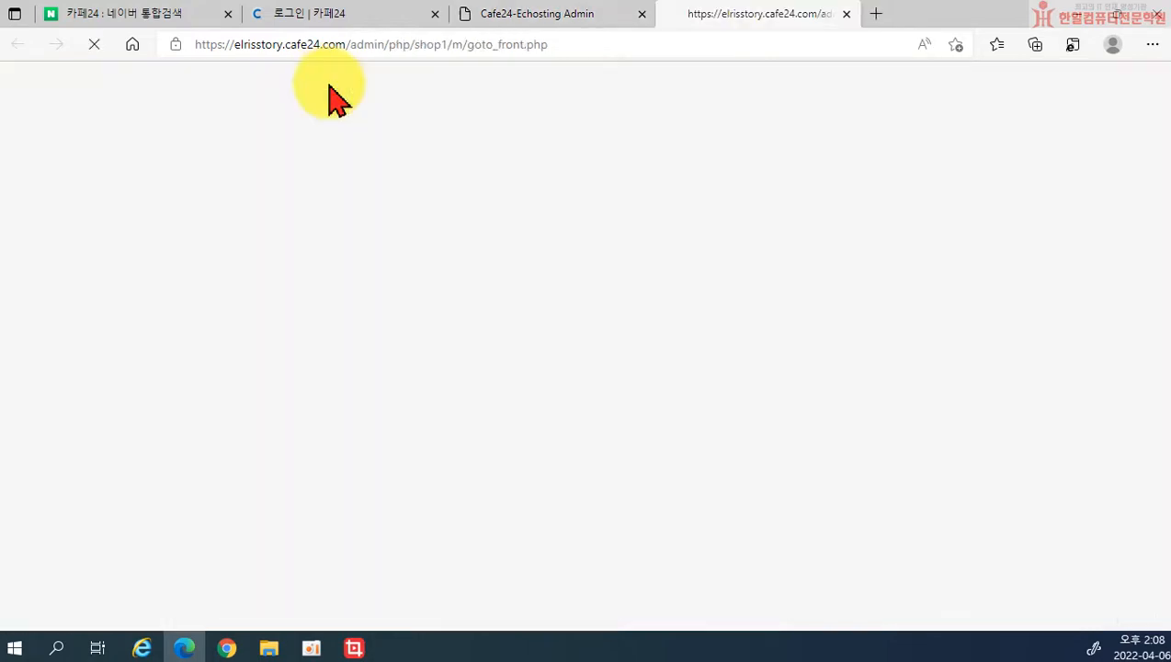
scroll(711, 331, "down", 4)
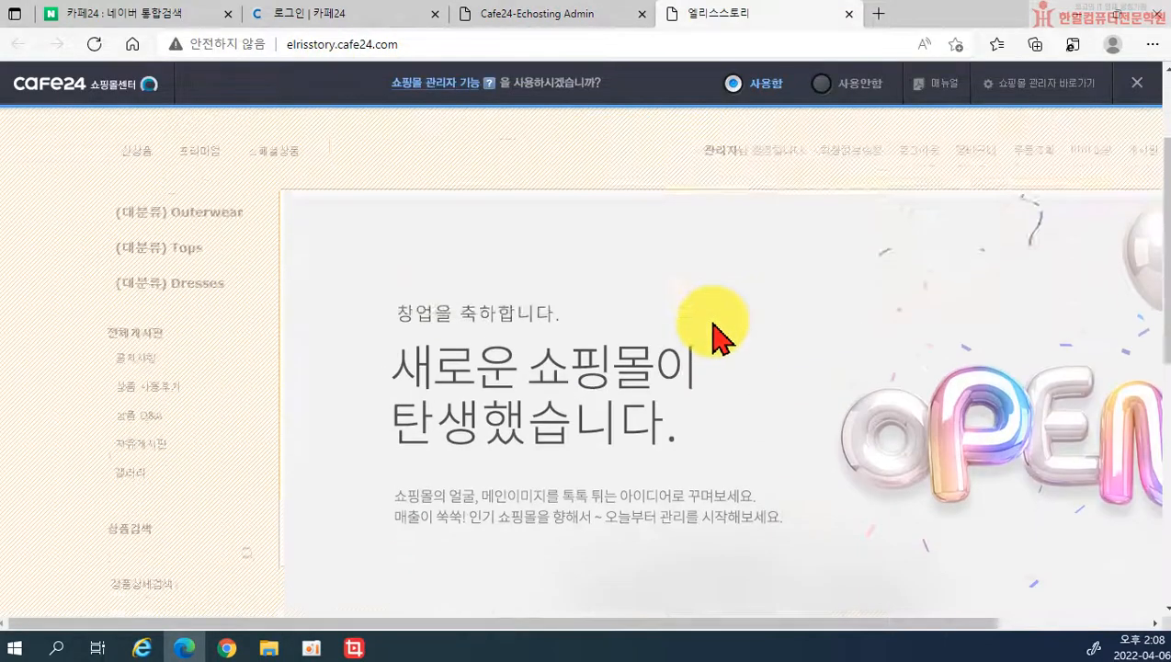
scroll(708, 349, "up", 4)
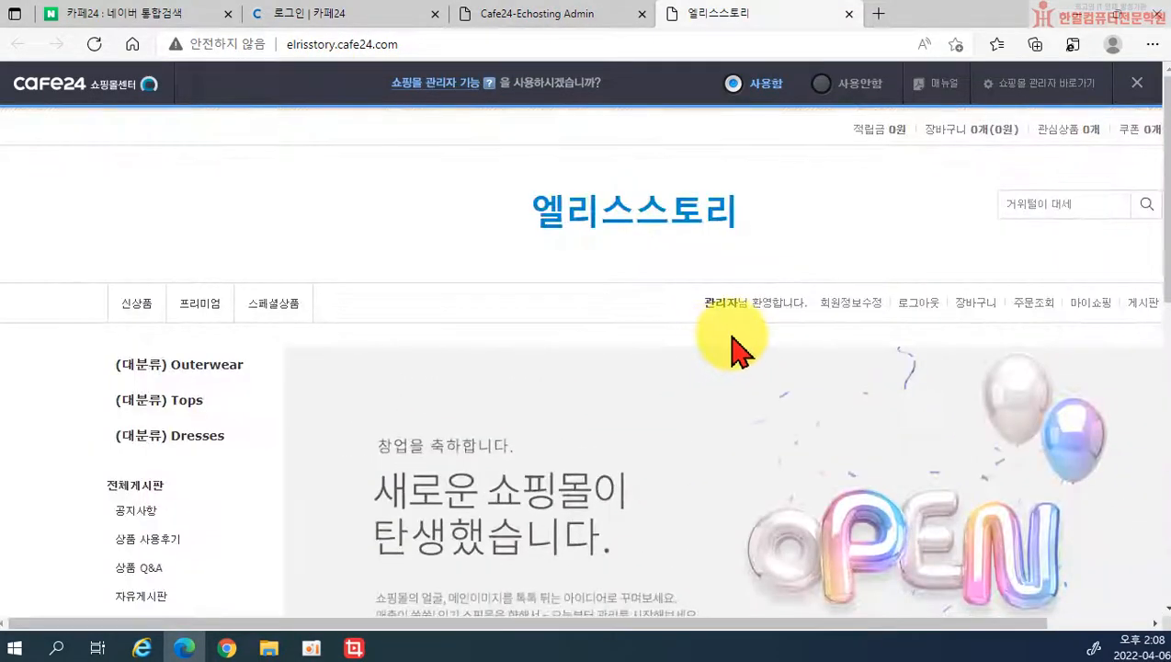
left_click(848, 14)
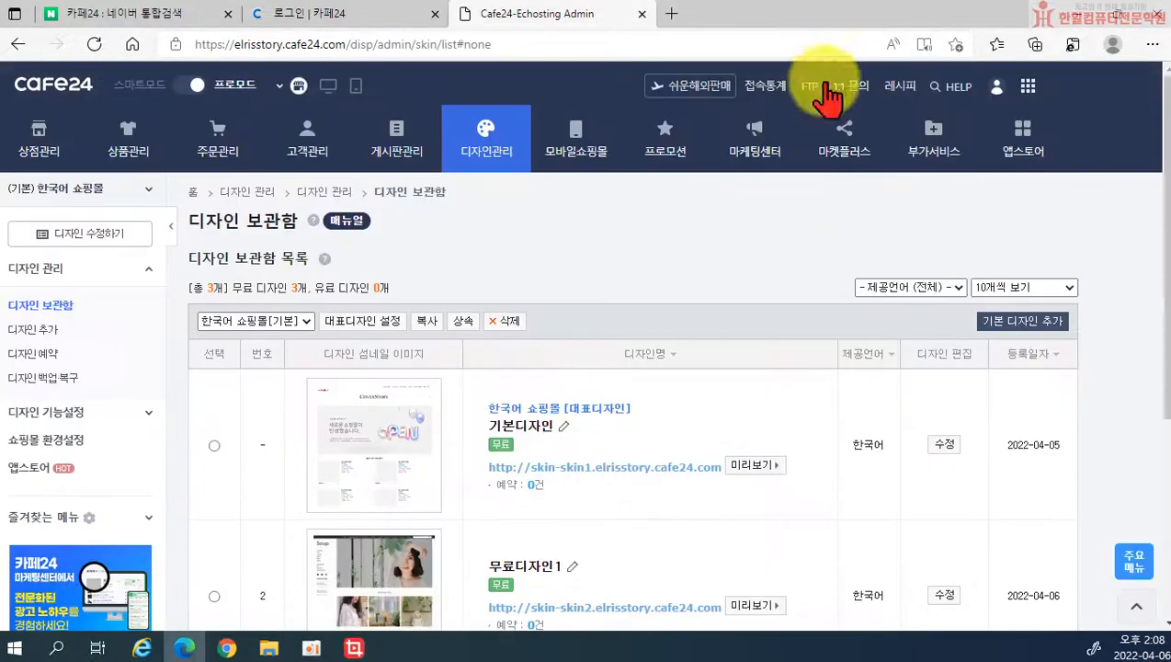
Step: Make 에디봇 기본디자인 (반응형) the representative design again and apply it
scroll(653, 367, "down", 1)
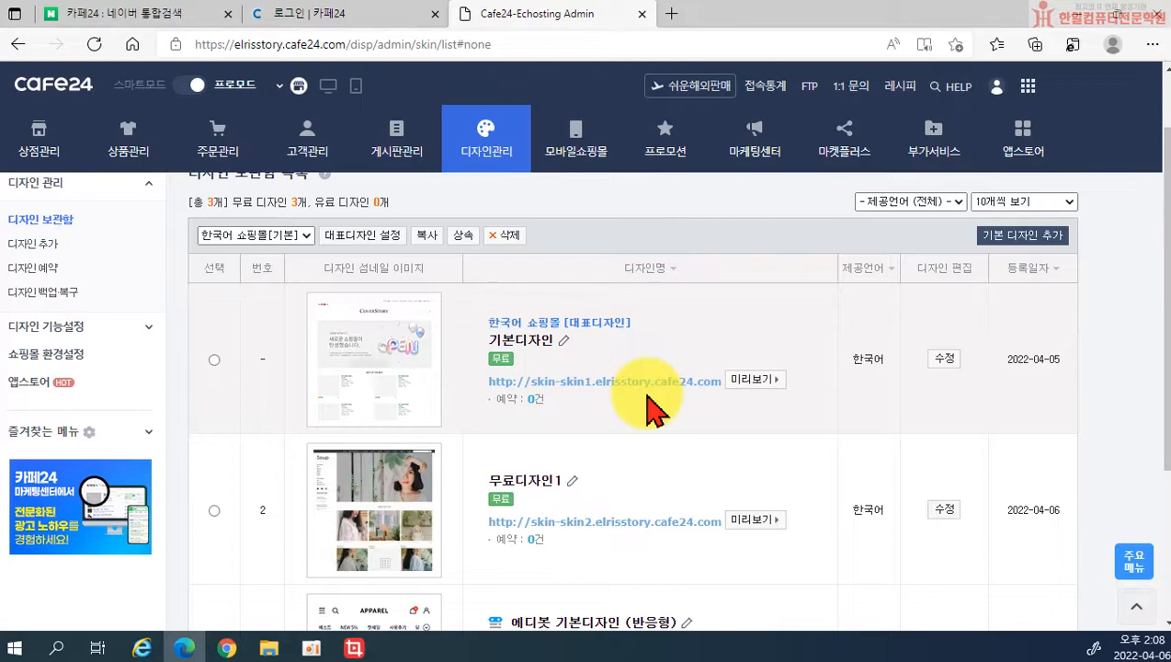
scroll(648, 409, "down", 2)
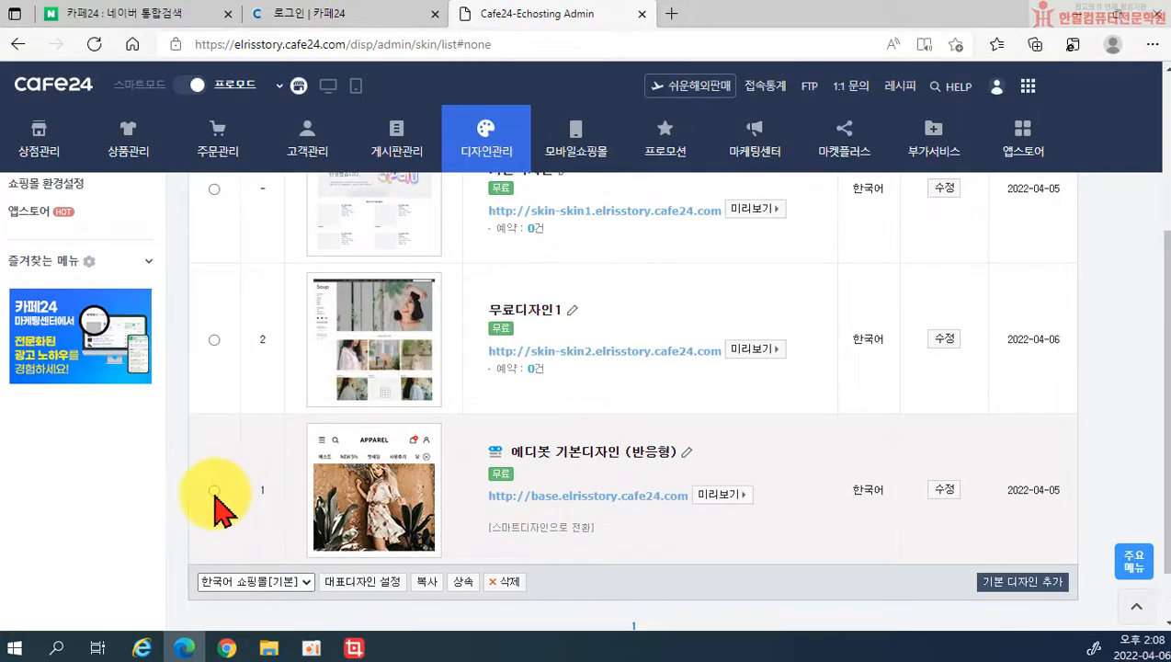
left_click(214, 489)
left_click(362, 582)
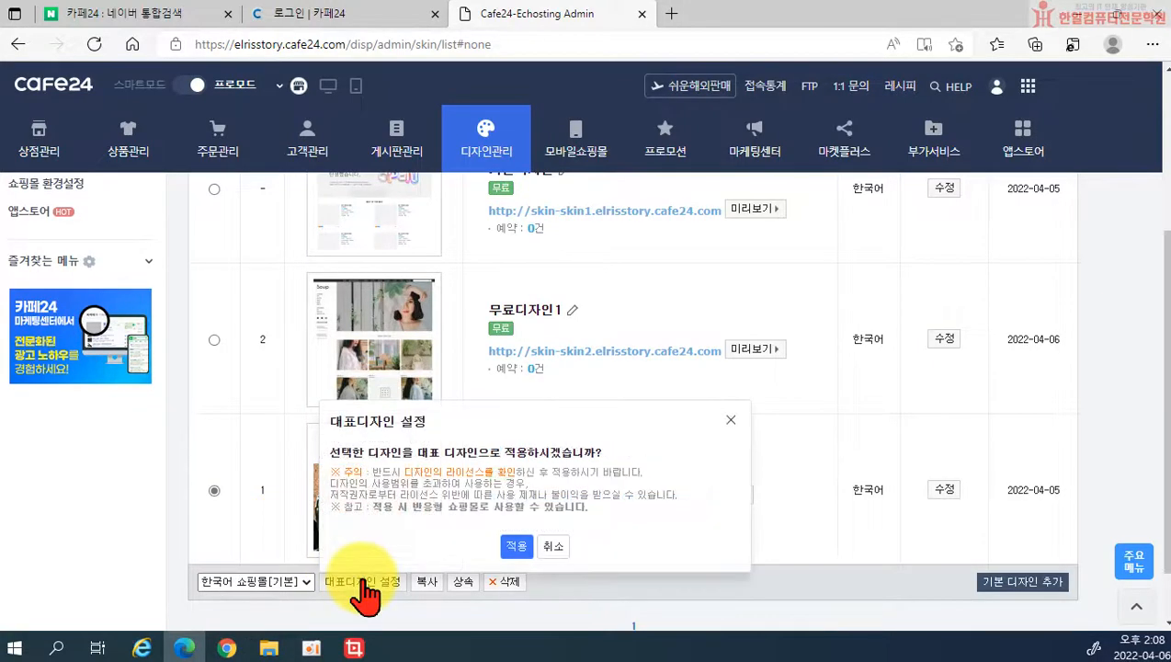
left_click(517, 546)
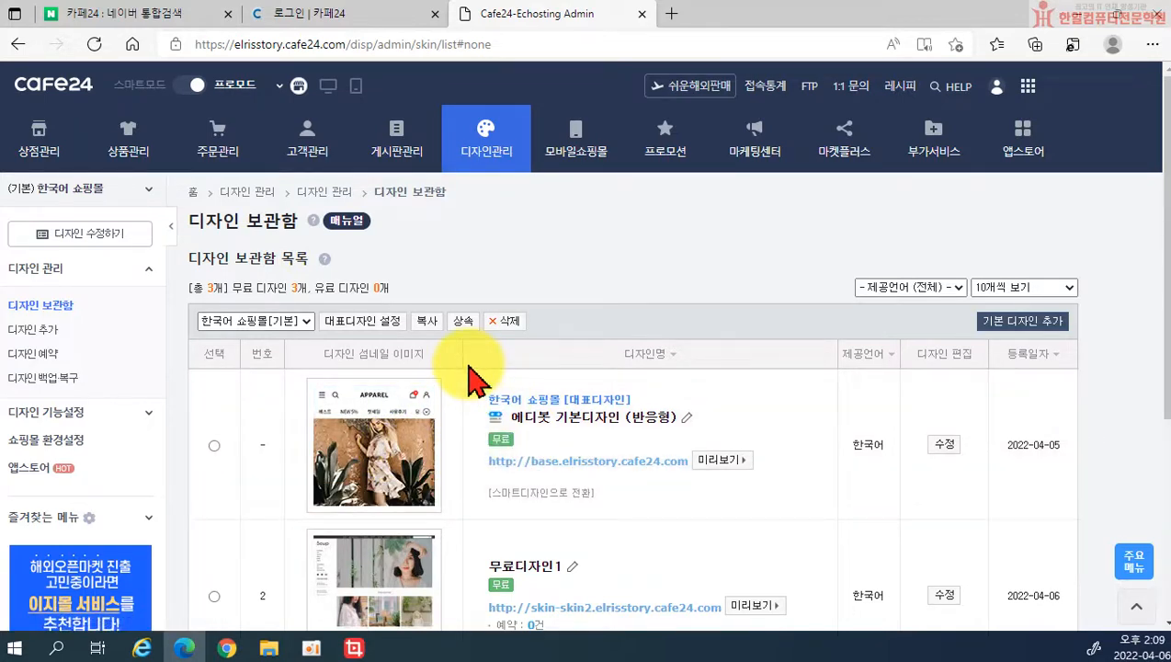
Step: Open the Edibot design in the drag-and-drop editor window
left_click(945, 445)
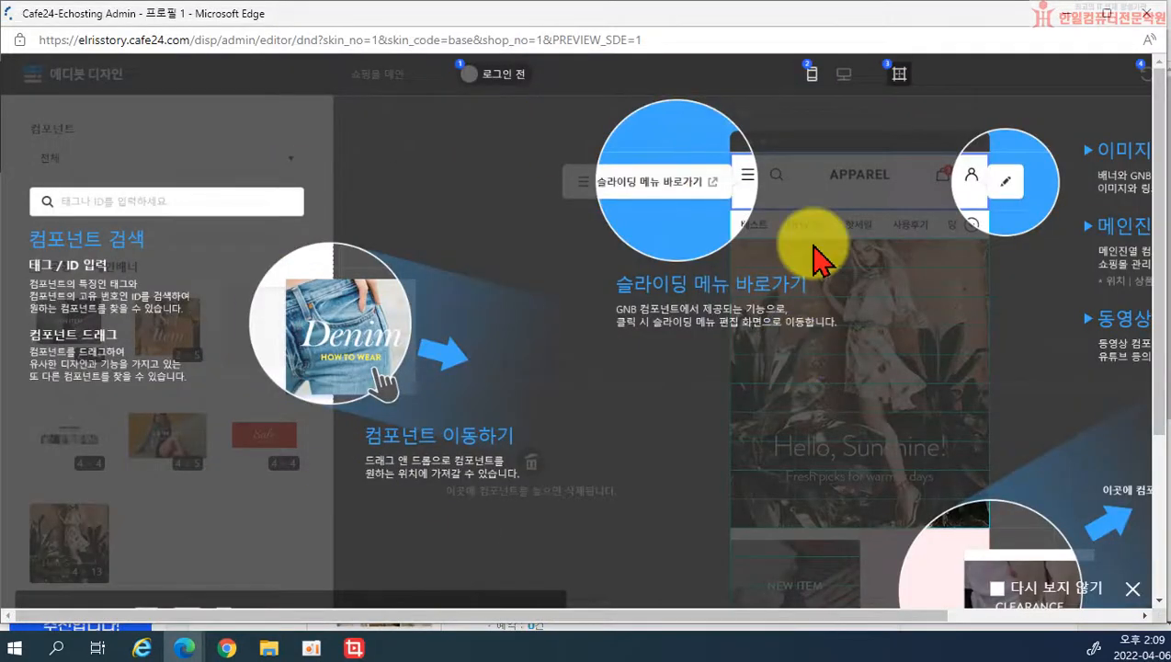
left_click(1144, 15)
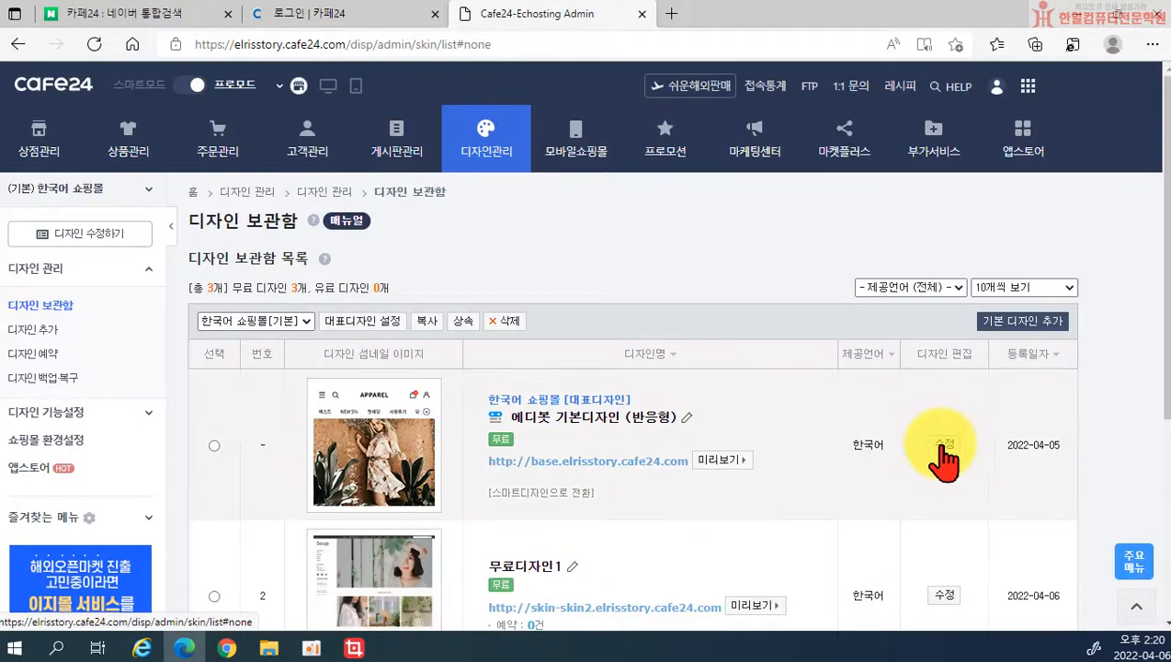
left_click(943, 445)
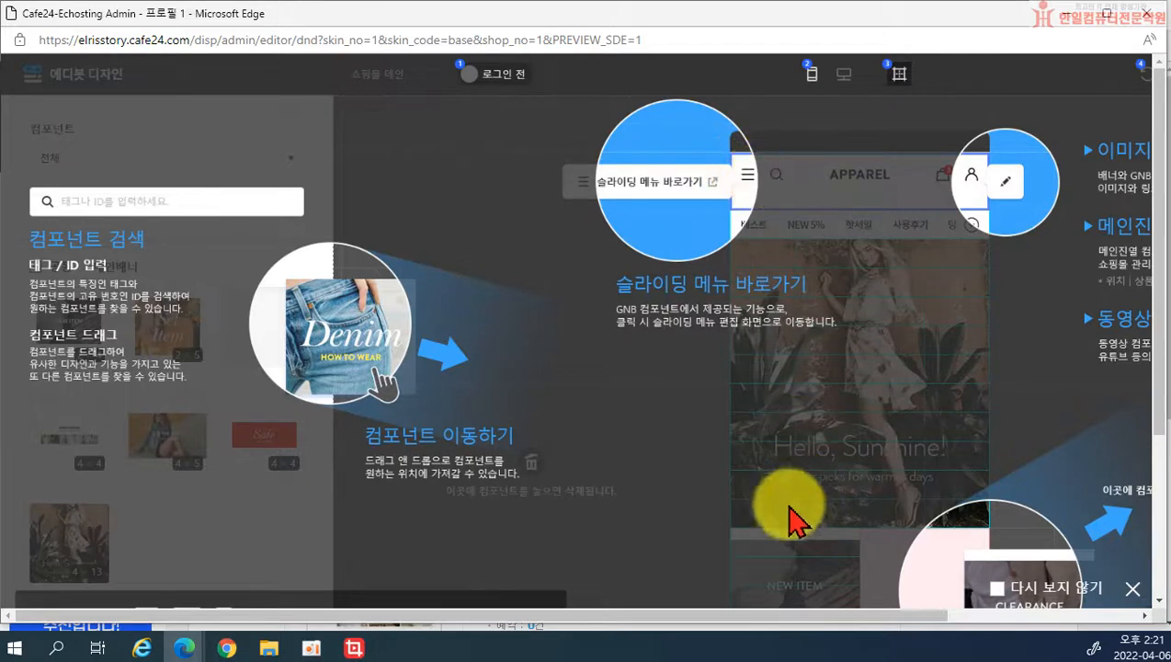
left_click_drag(837, 618, 1039, 624)
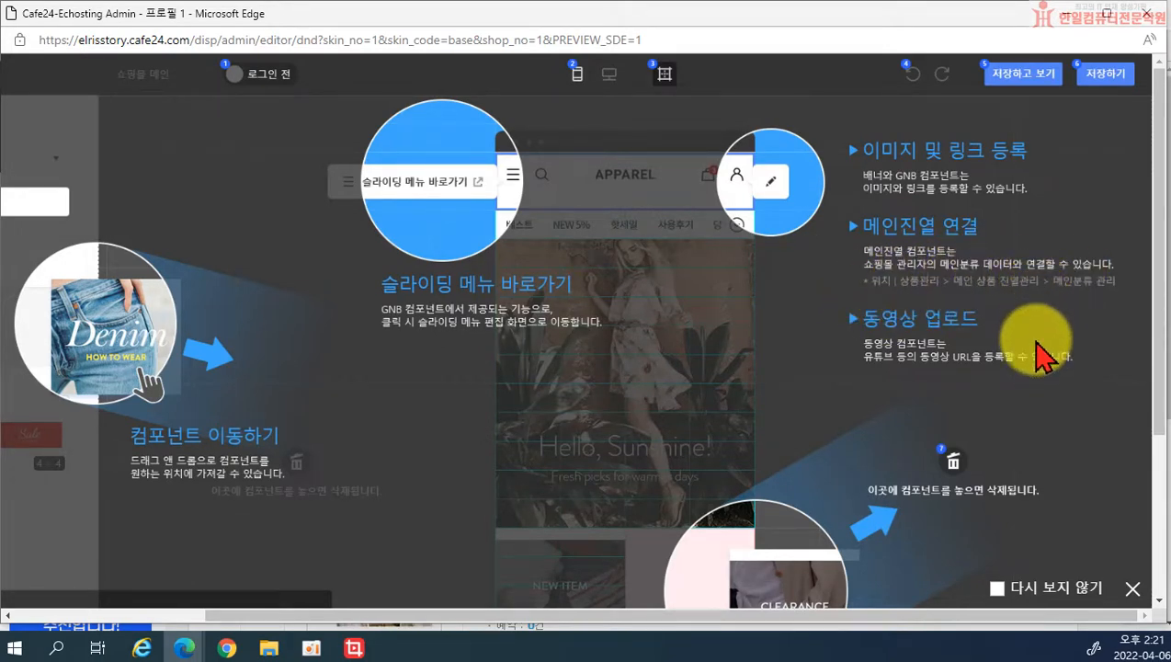
scroll(1027, 373, "down", 3)
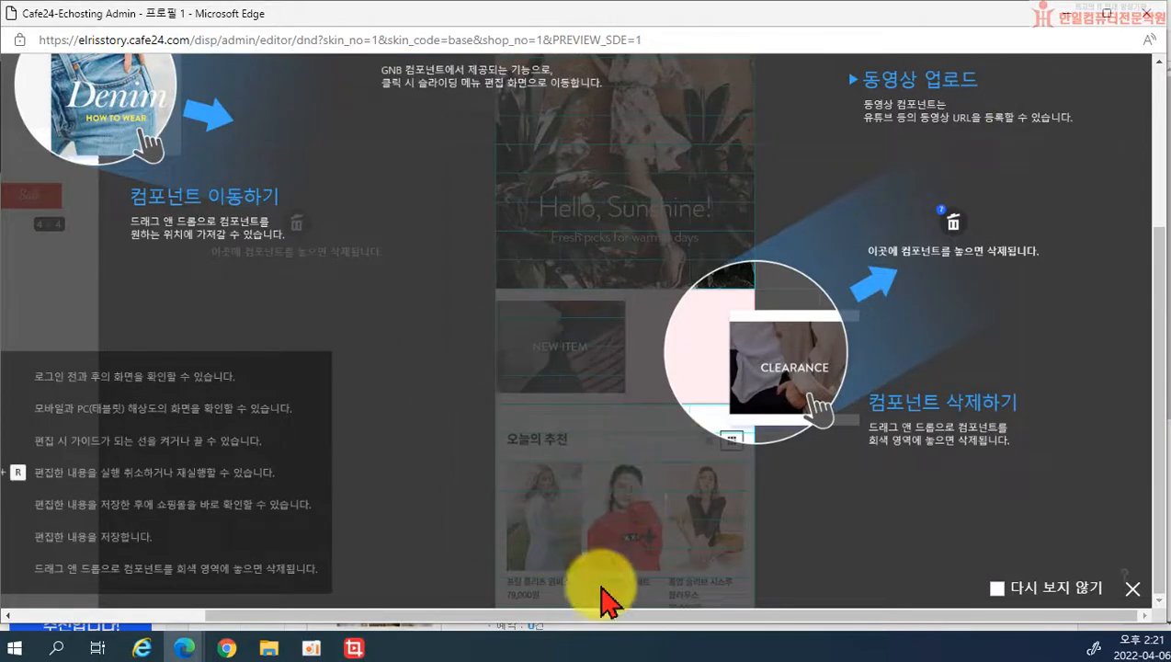
scroll(824, 342, "up", 2)
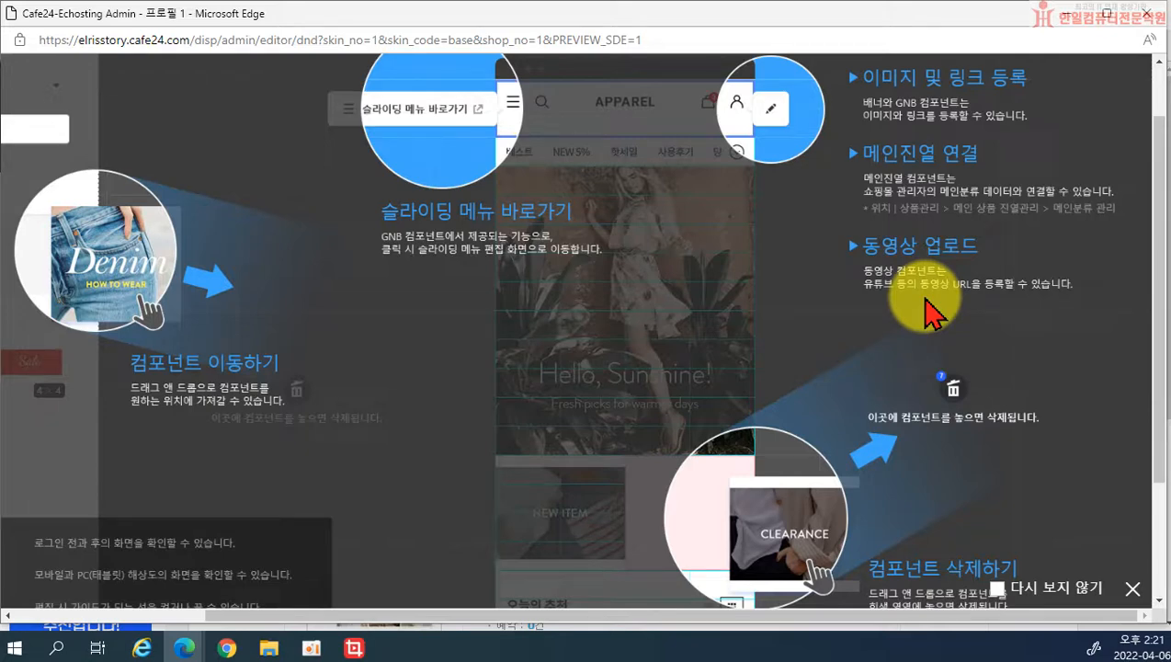
Step: Look through the editor's usage and shortcut guide, then dismiss the tutorial overlay
scroll(965, 404, "down", 1)
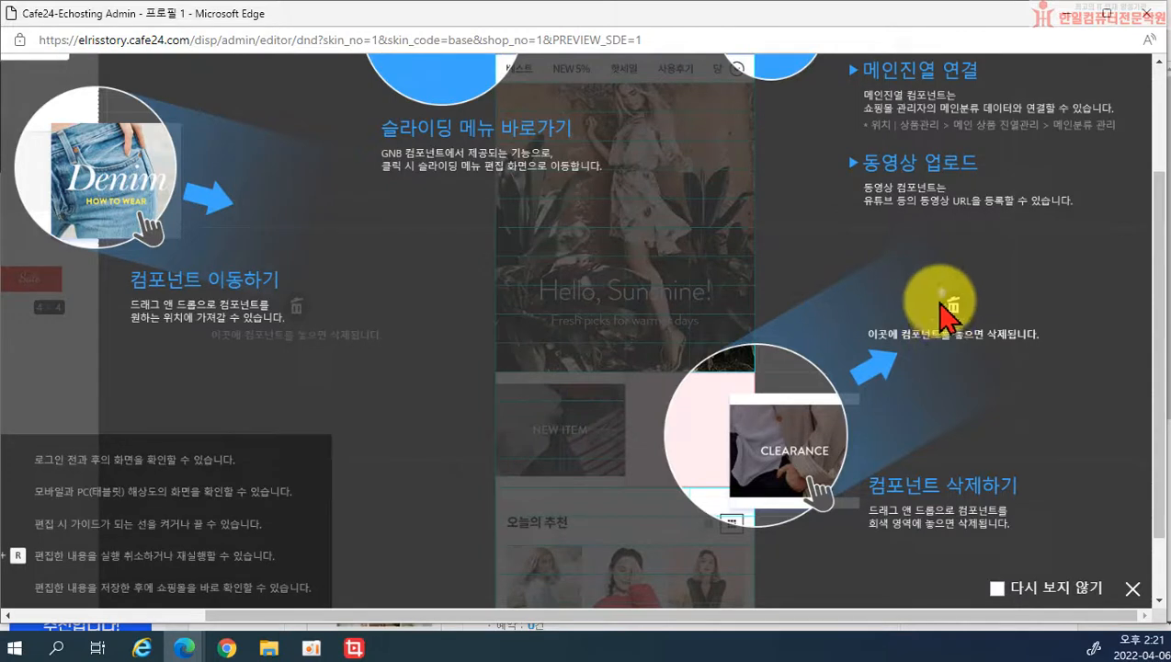
scroll(942, 303, "down", 1)
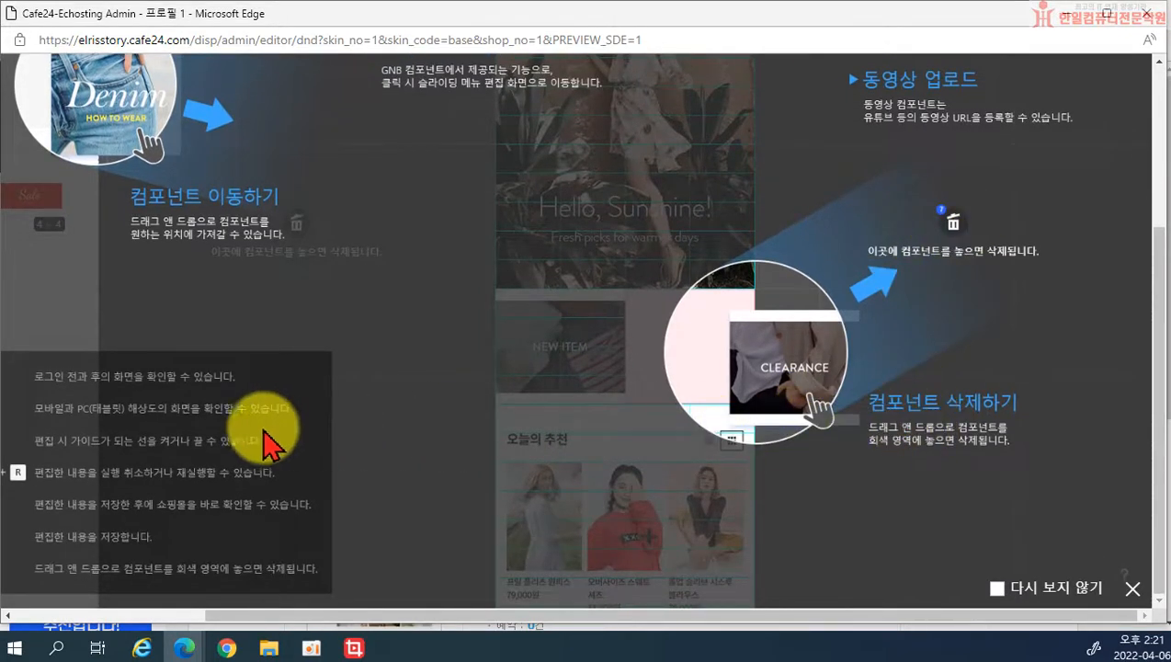
left_click_drag(26, 419, 248, 459)
scroll(189, 473, "up", 1)
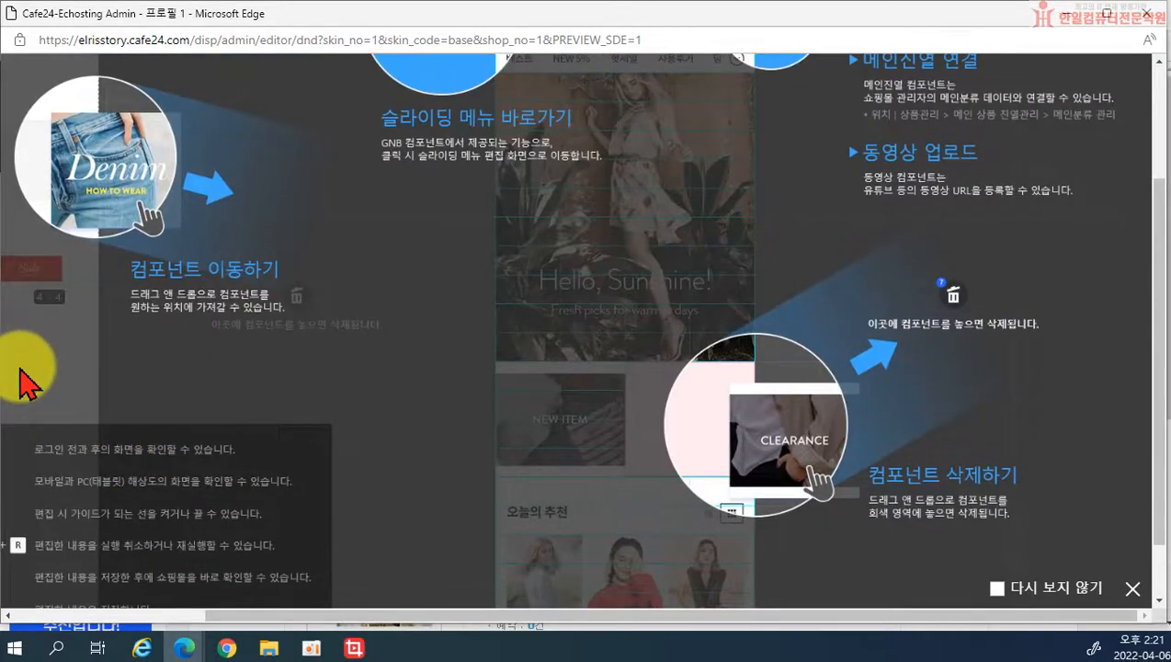
scroll(386, 478, "down", 1)
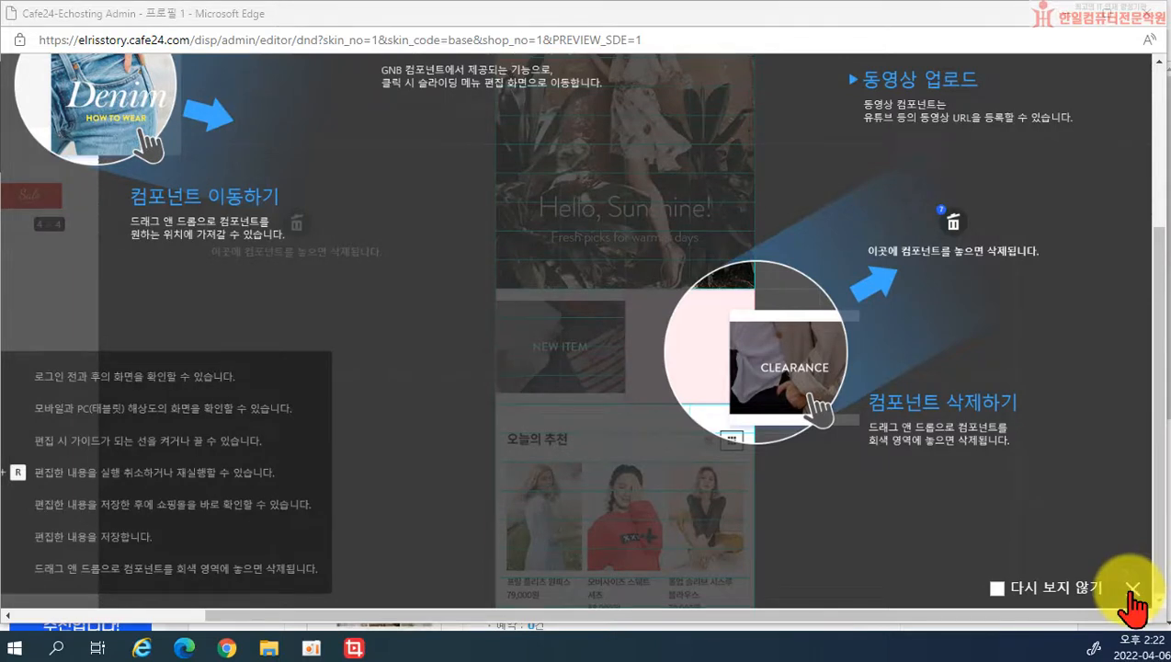
left_click_drag(784, 616, 596, 635)
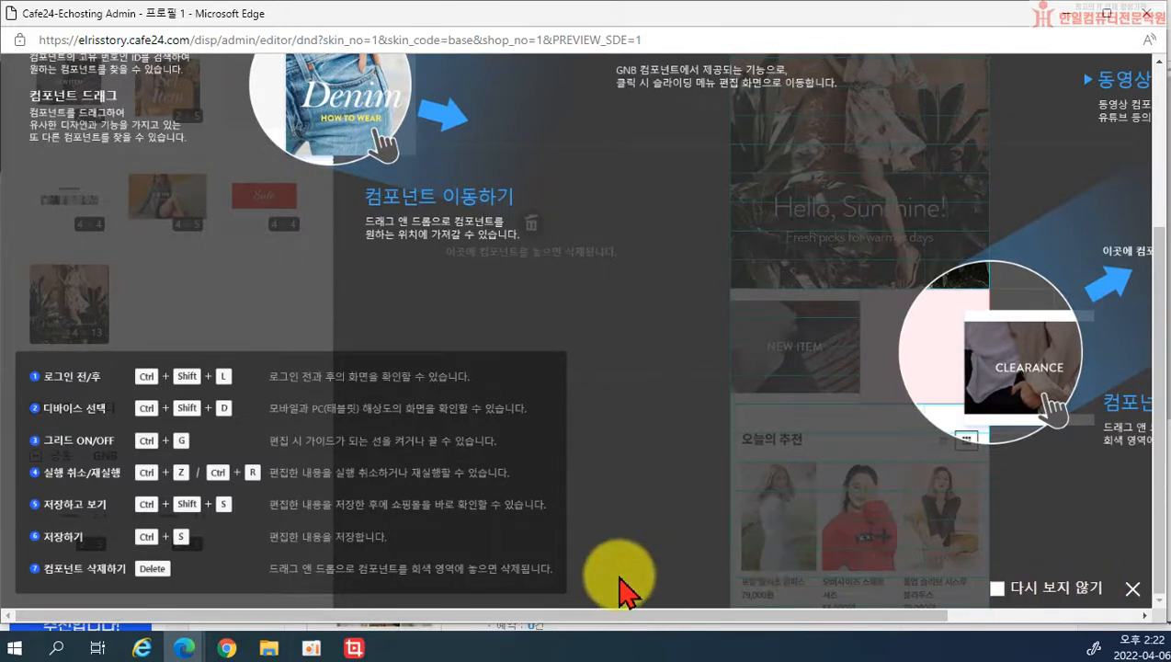
mouse_move(738, 616)
left_mouse_down()
mouse_move(749, 630)
mouse_move(800, 620)
mouse_move(718, 620)
left_mouse_up()
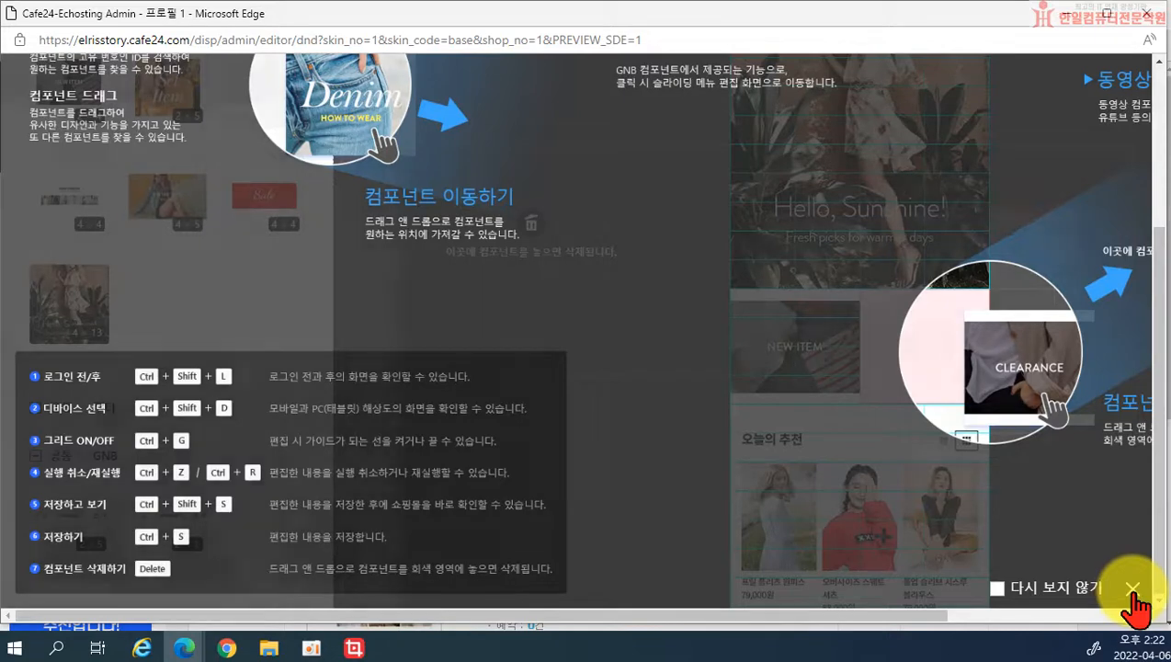
left_click(1132, 588)
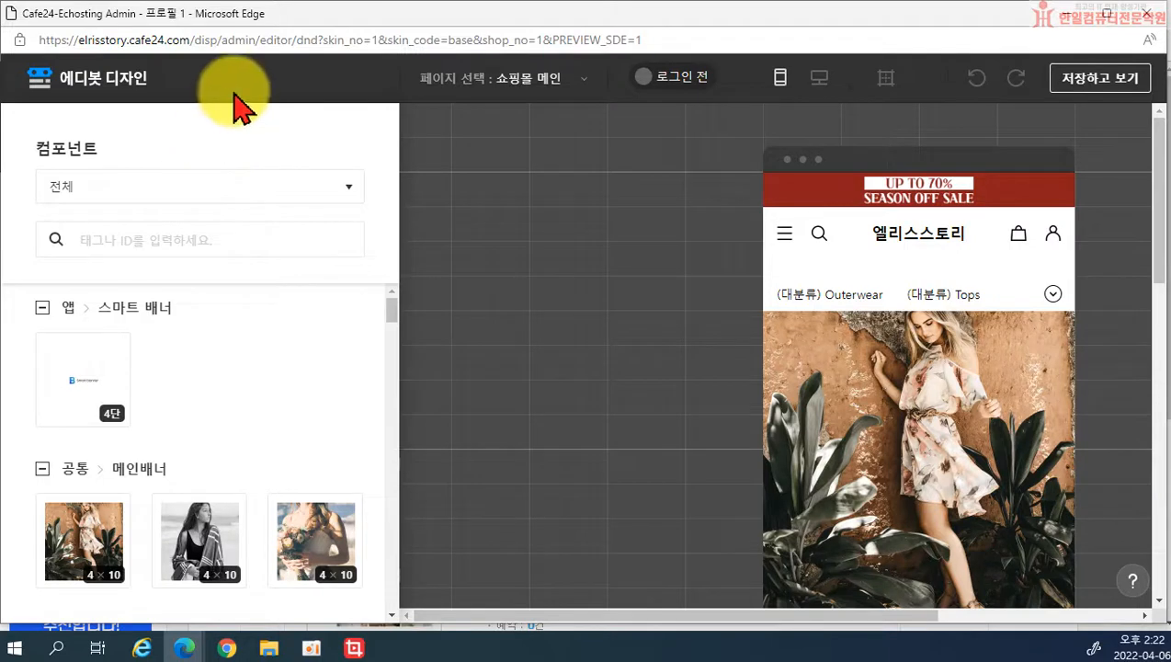
Step: Launch the 스마트 팝업 admin in a new window from the 페이지 선택 list
left_click(538, 92)
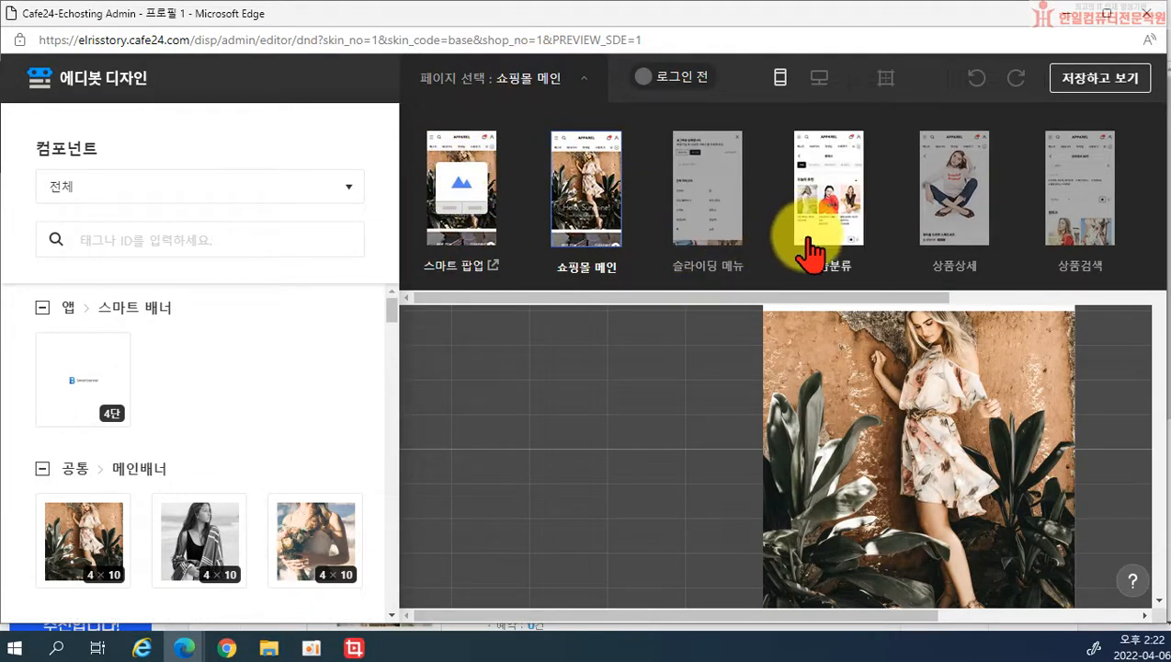
left_click_drag(919, 296, 855, 314)
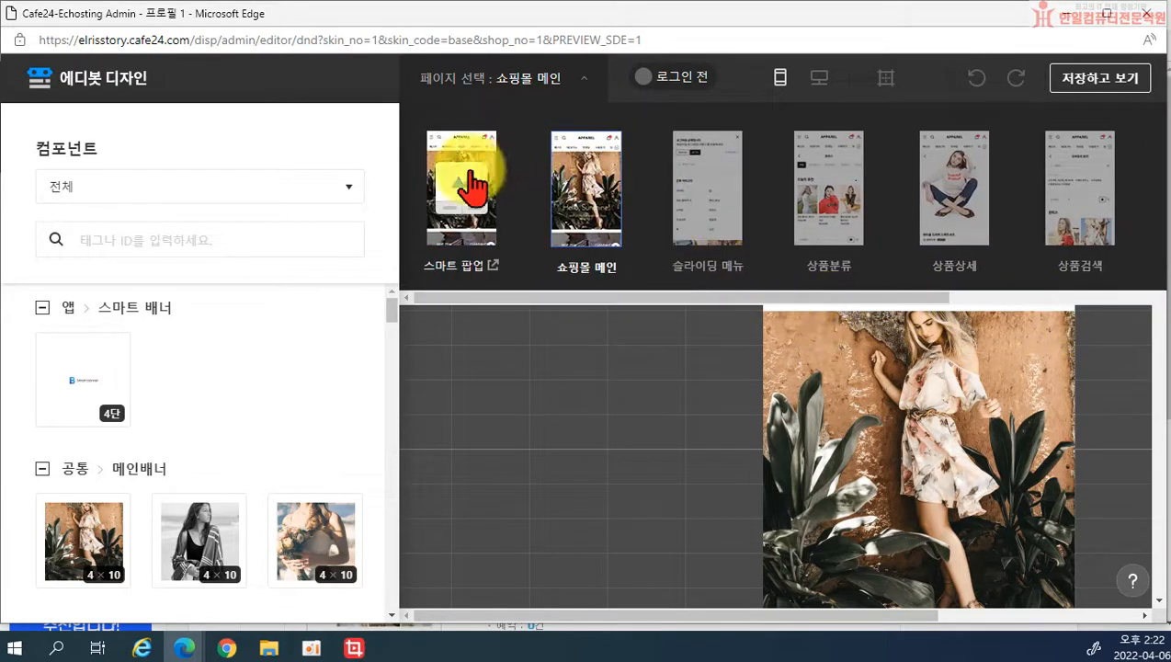
left_click(864, 395)
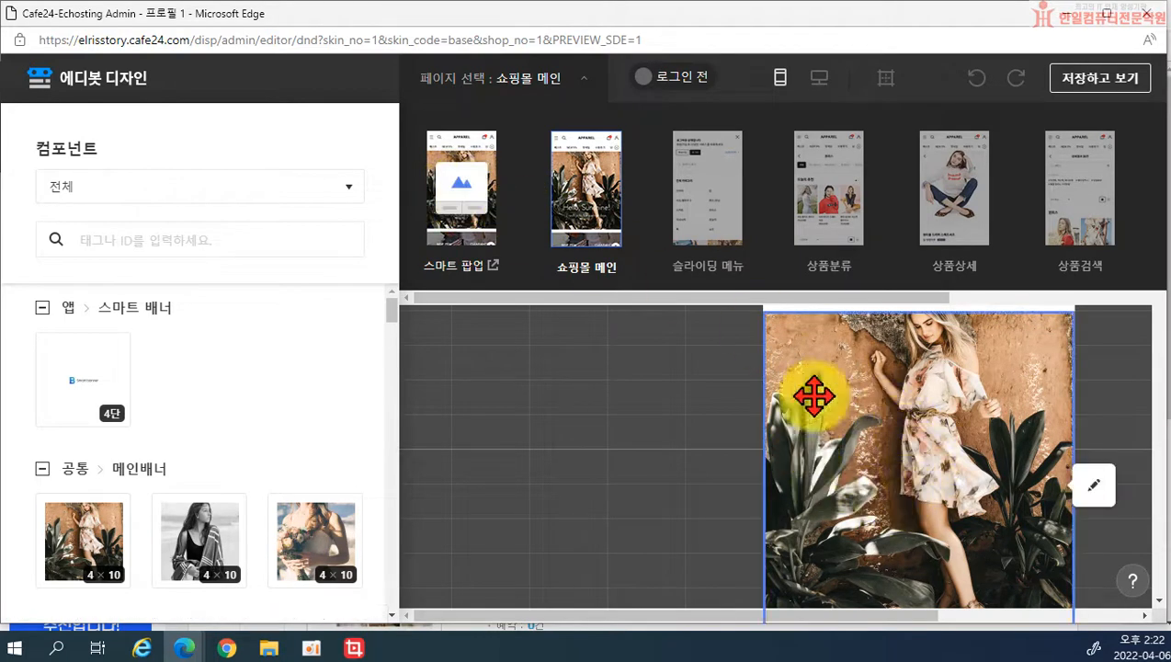
left_click(463, 218)
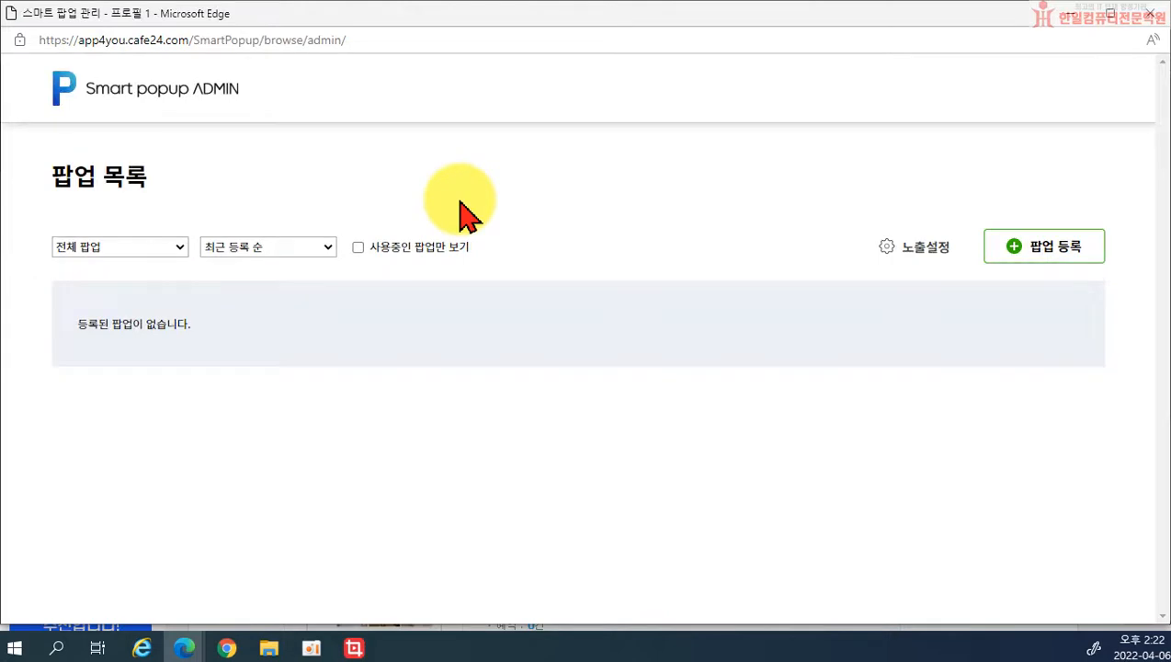
Step: Start a new popup registration and make its image with 에디봇 배너로 만들기
left_click(1146, 23)
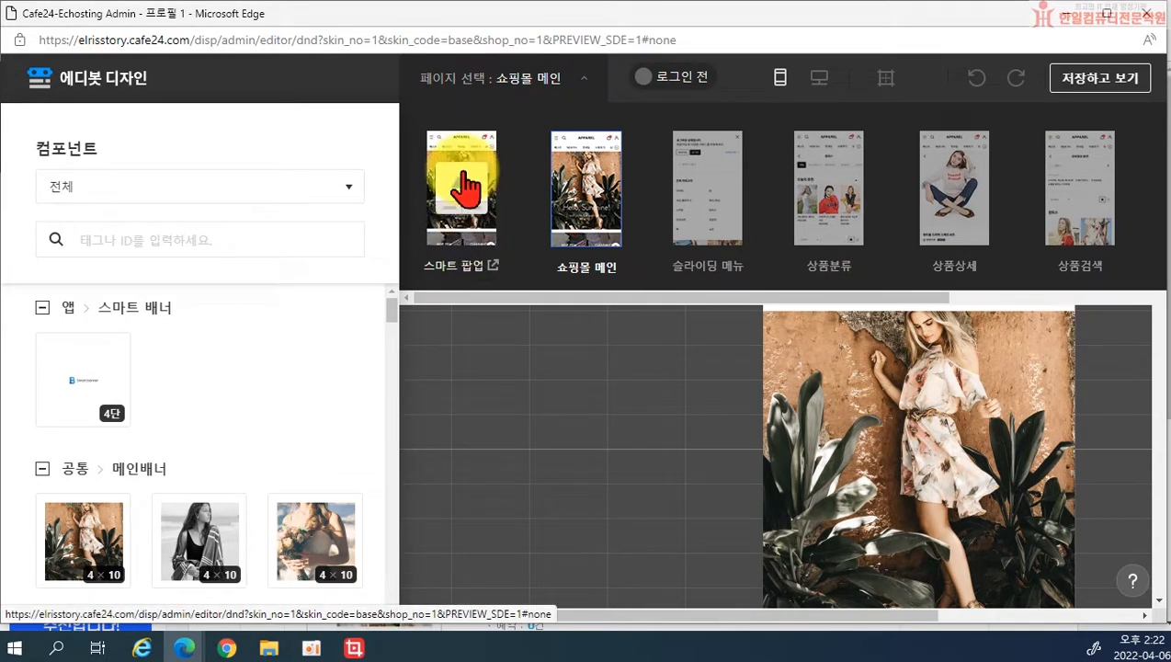
left_click(464, 190)
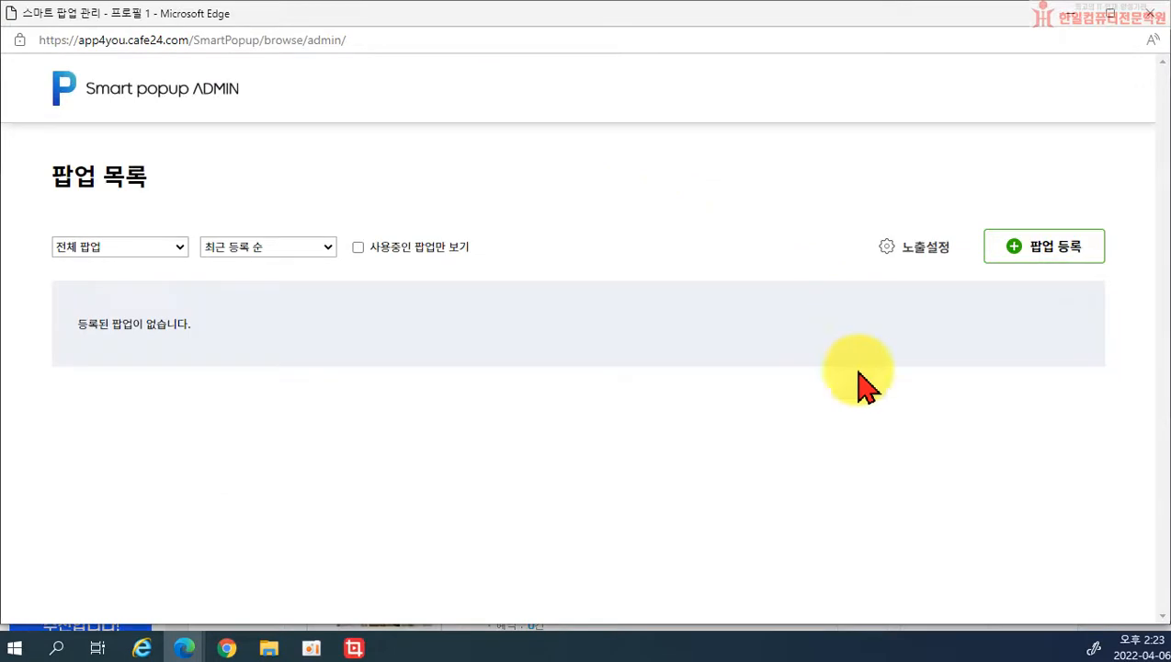
left_click(1046, 253)
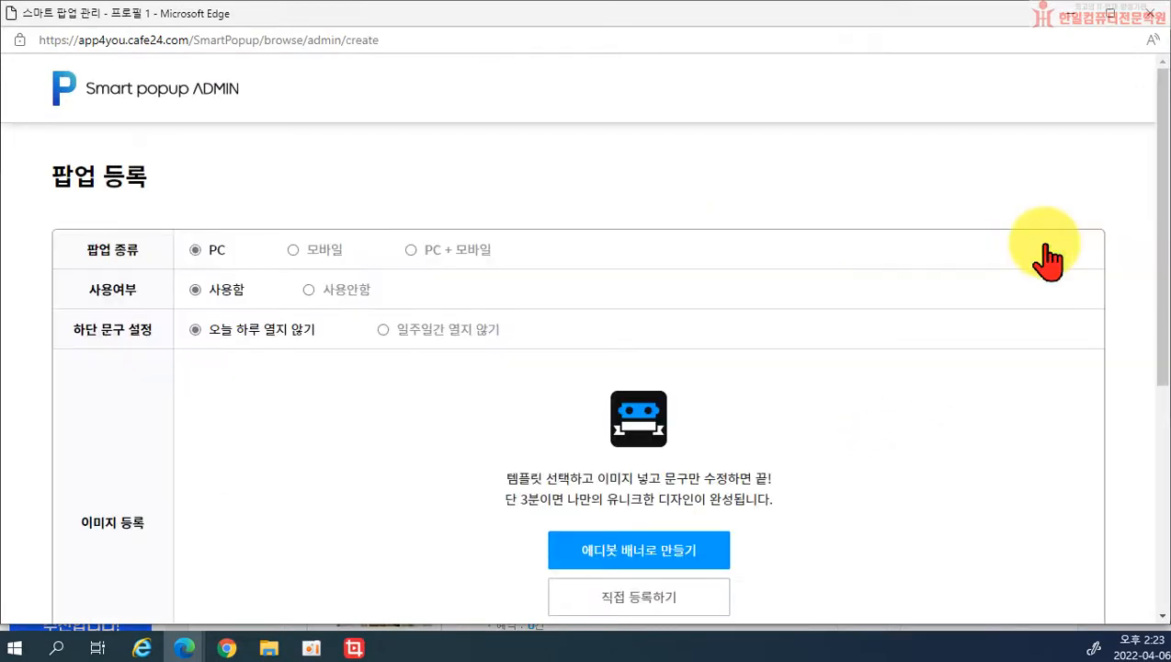
scroll(1011, 276, "down", 3)
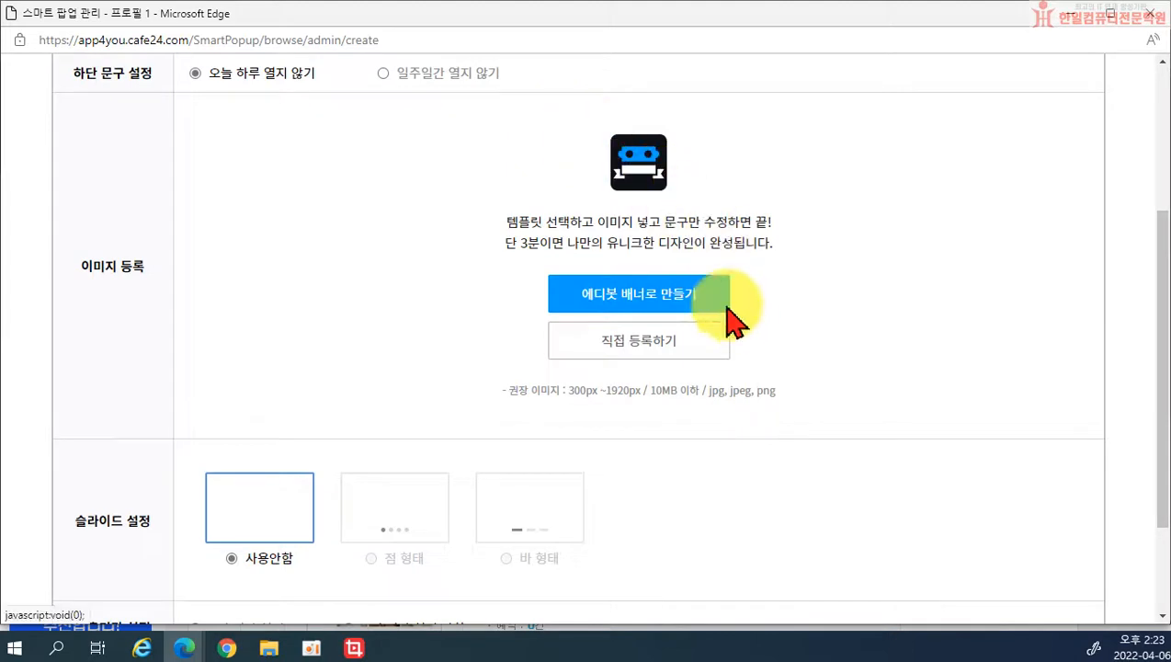
left_click(625, 297)
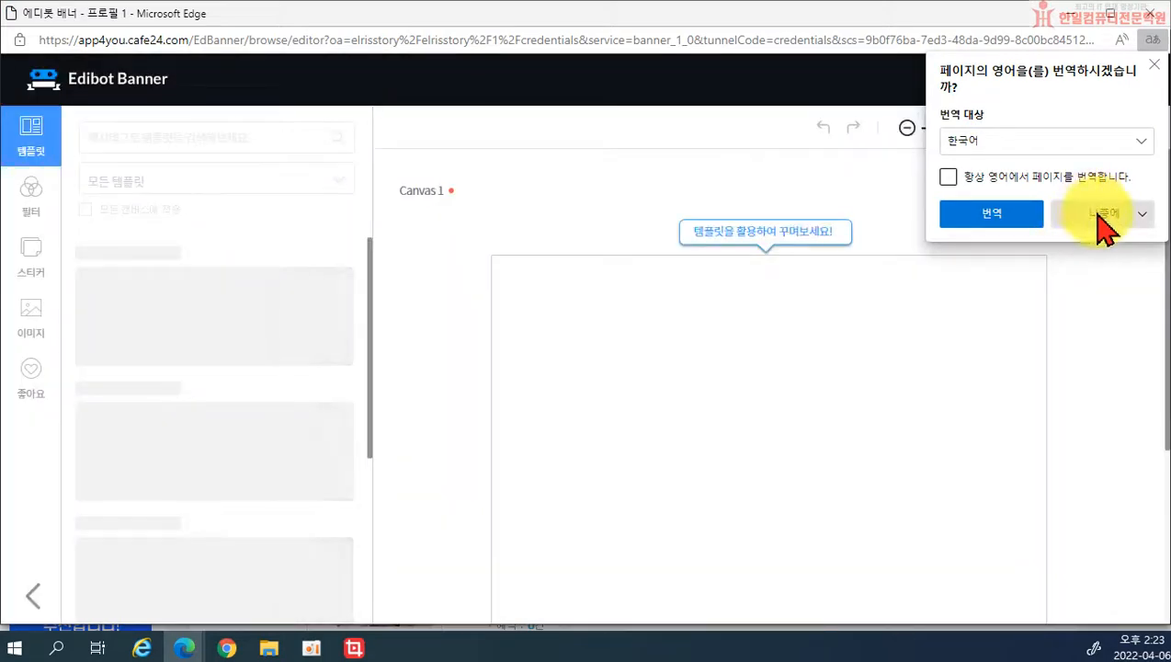
Step: Dismiss the page translation offer and look over the Edibot Banner templates
left_click(1102, 221)
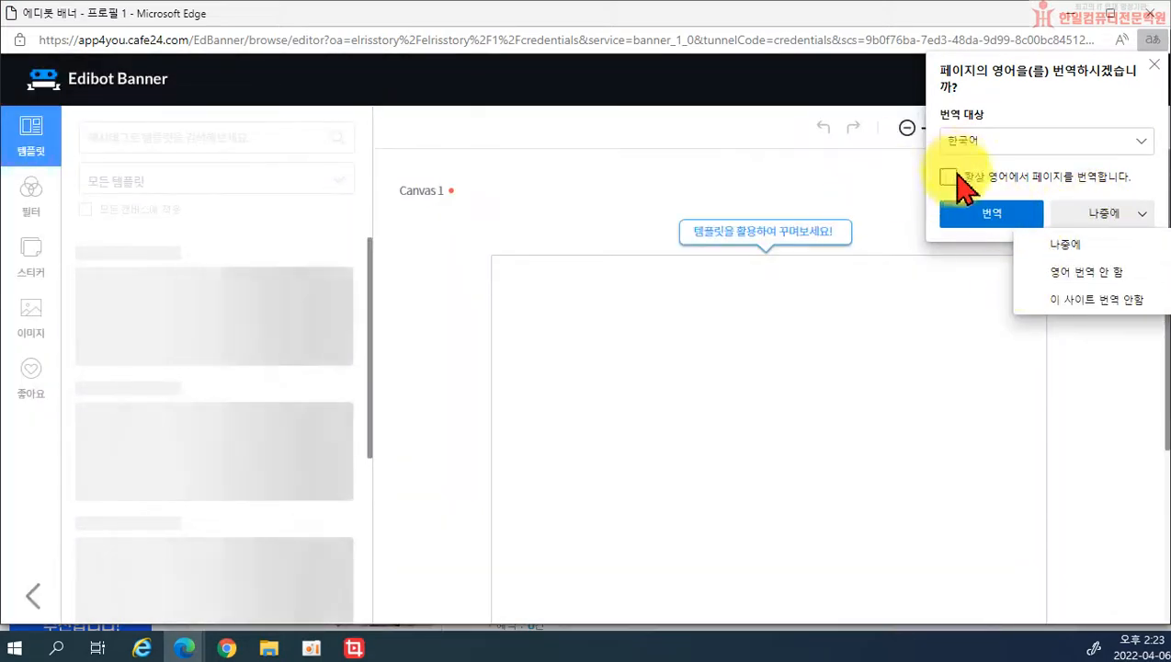
left_click(1155, 64)
scroll(238, 388, "down", 3)
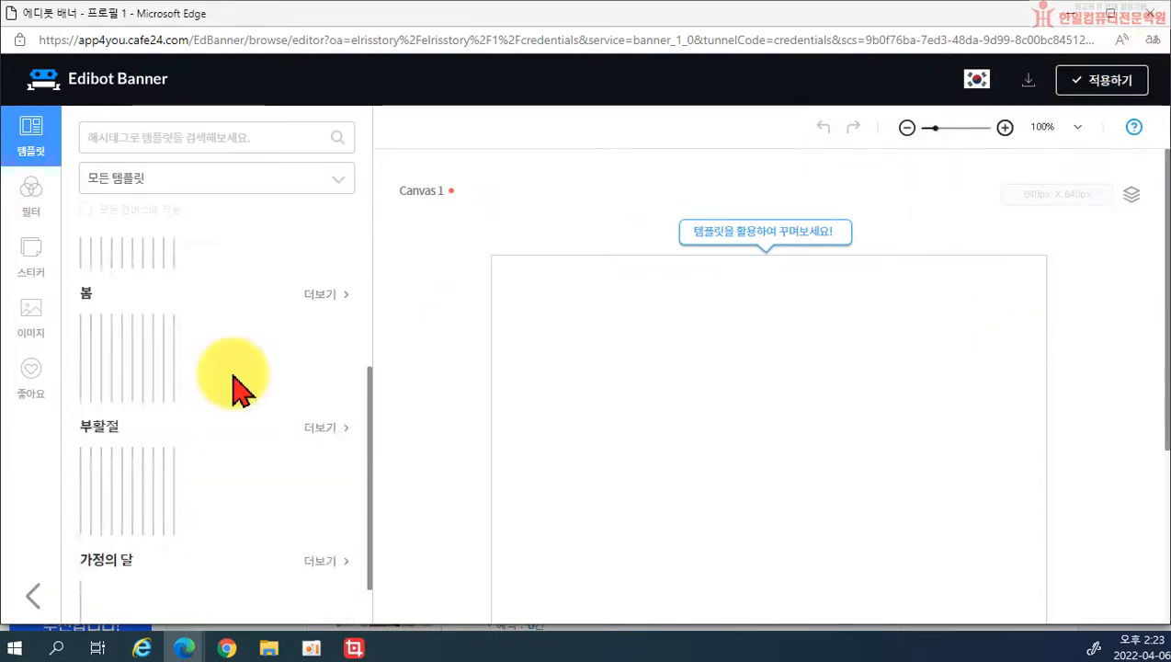
scroll(221, 523, "down", 3)
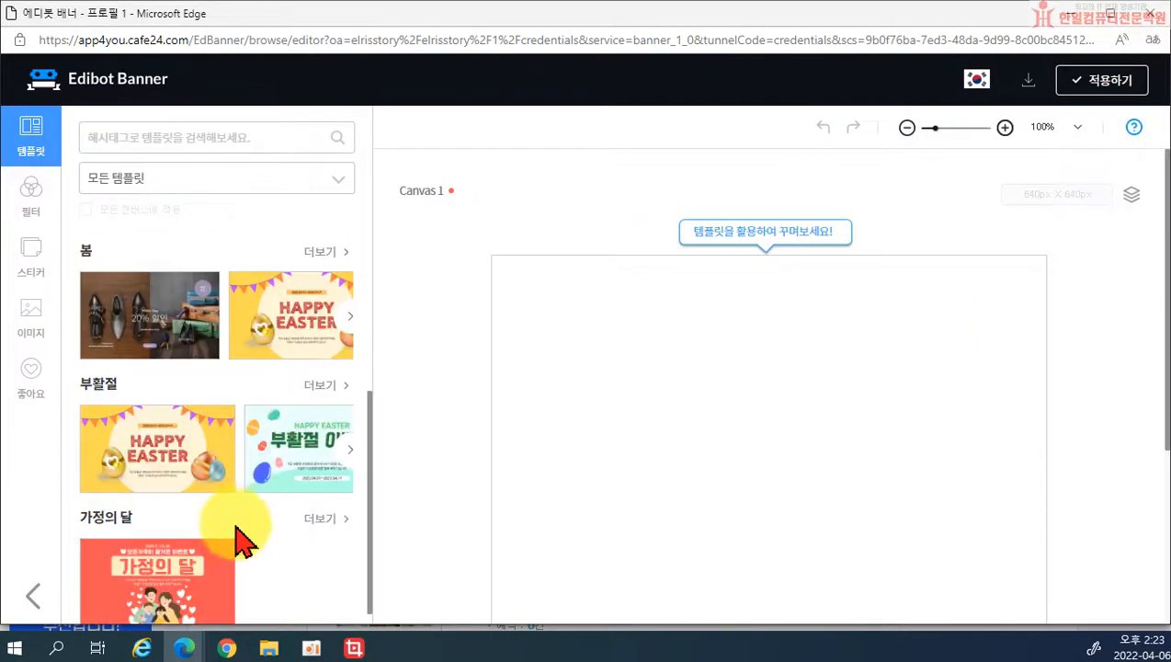
scroll(230, 456, "down", 1)
scroll(222, 410, "up", 4)
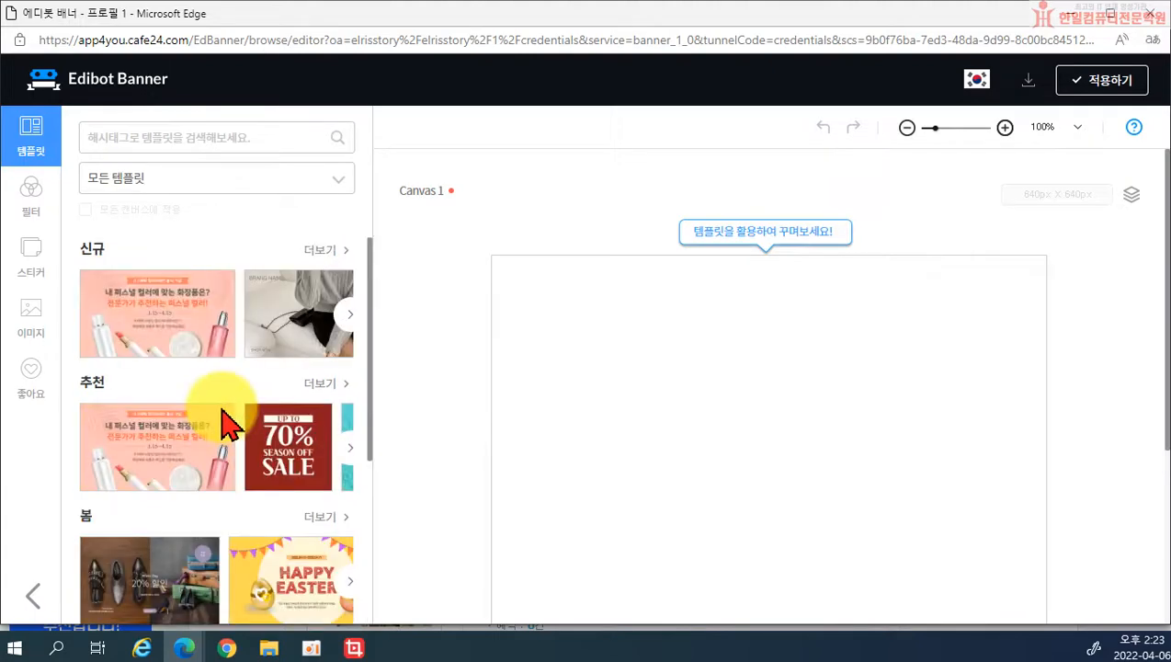
scroll(226, 483, "down", 3)
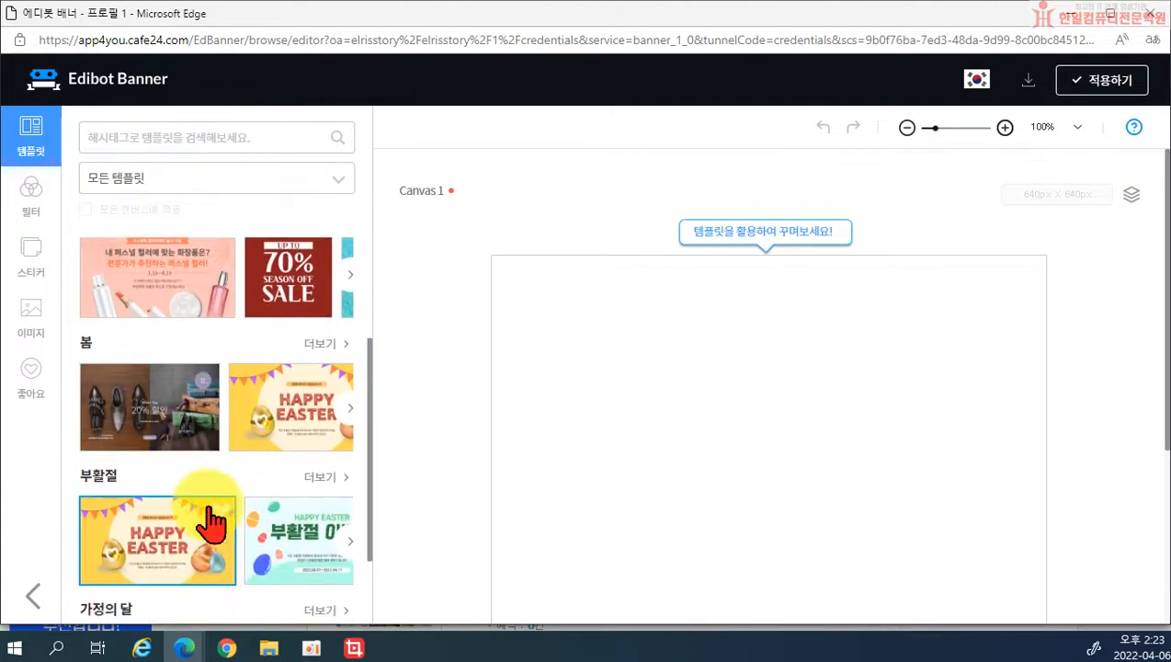
scroll(202, 459, "up", 2)
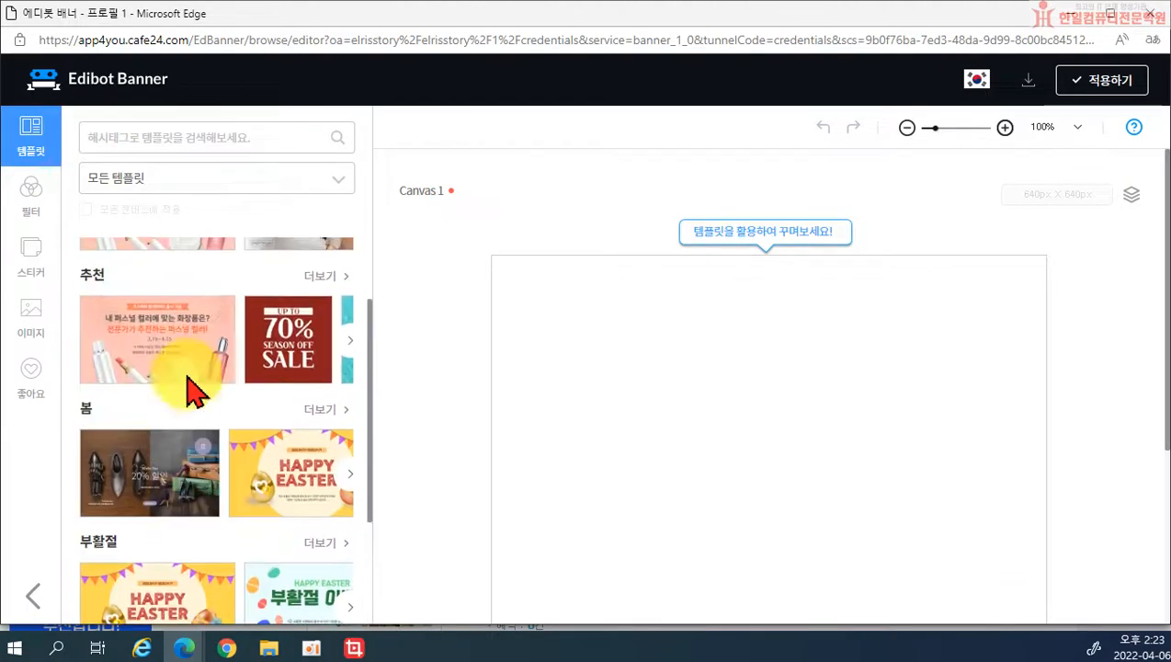
Step: Filter templates to 봄 세일 and load the spring 봄 template onto the canvas
left_click(202, 180)
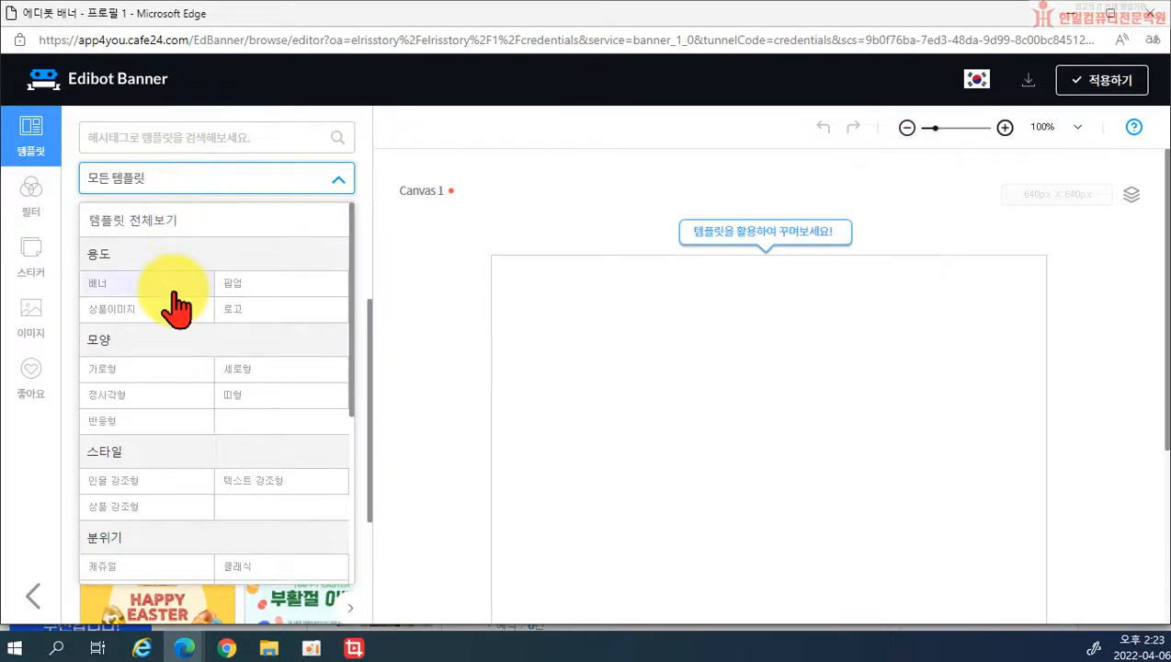
scroll(161, 386, "down", 1)
scroll(180, 446, "down", 3)
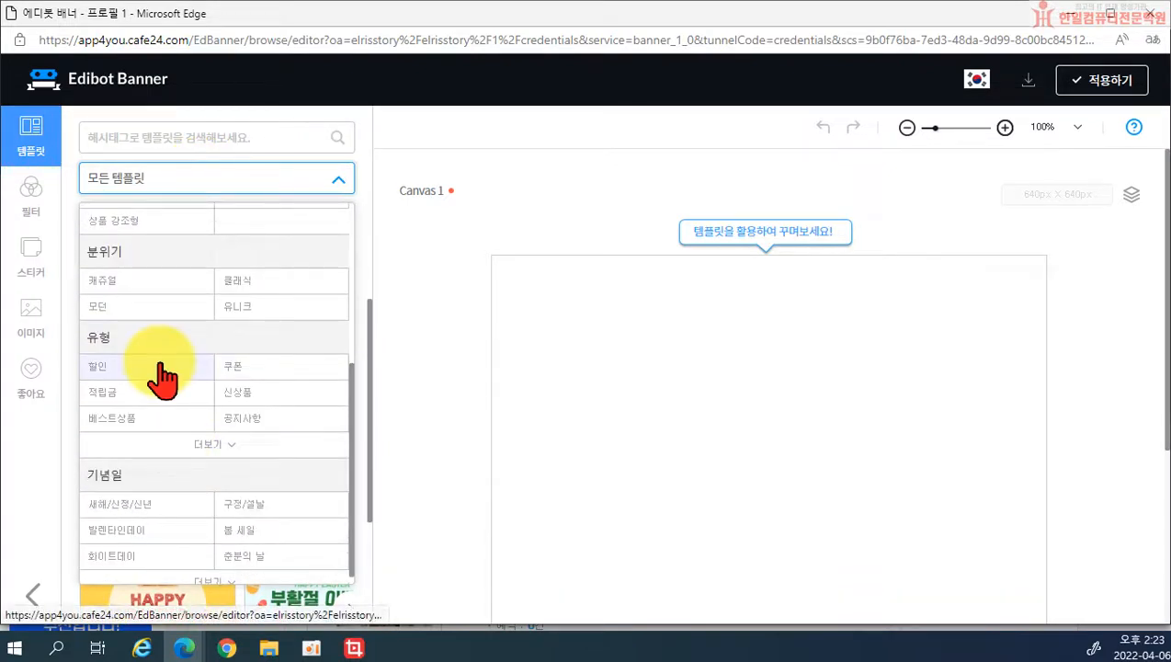
scroll(166, 432, "down", 1)
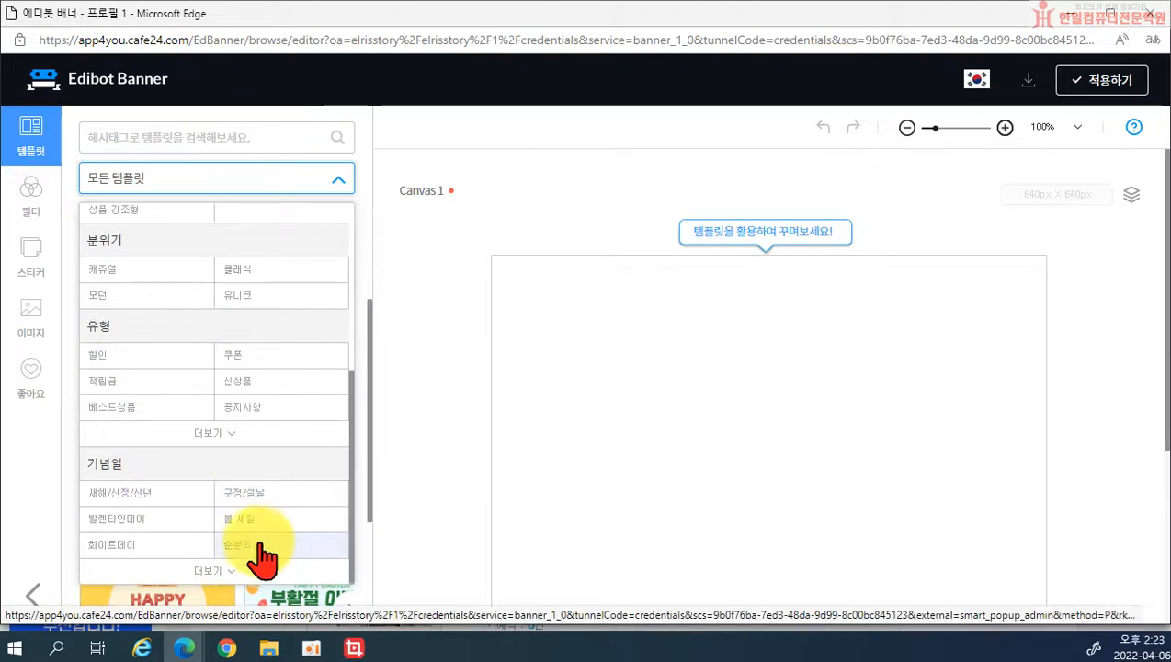
scroll(248, 519, "up", 1)
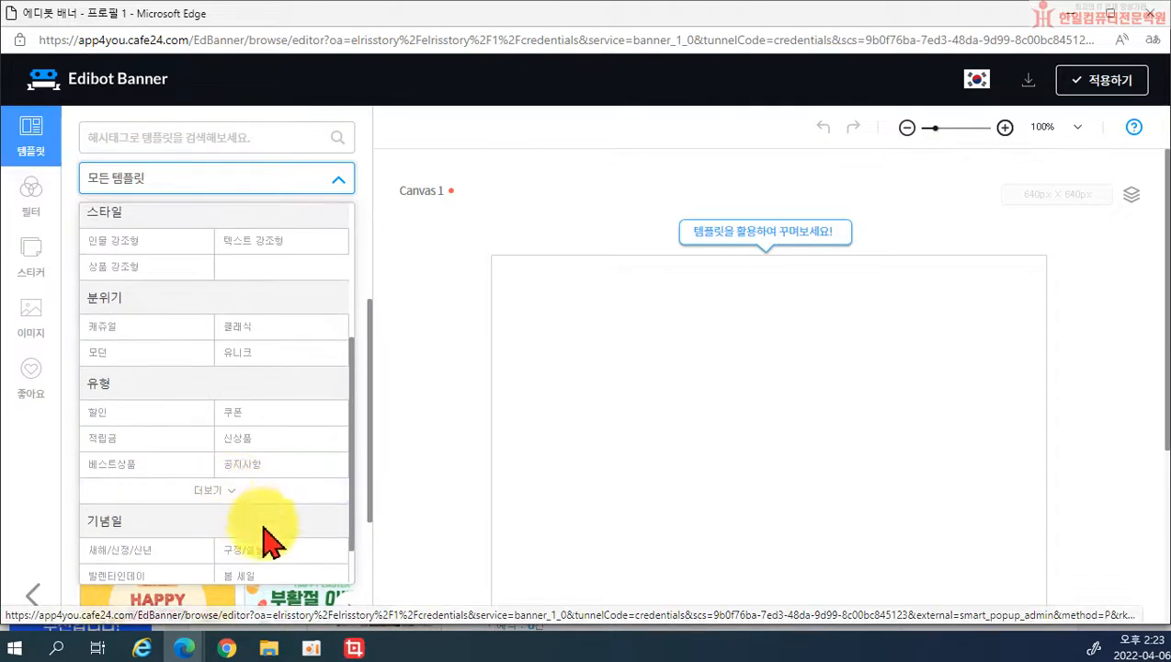
scroll(262, 538, "down", 1)
left_click(245, 517)
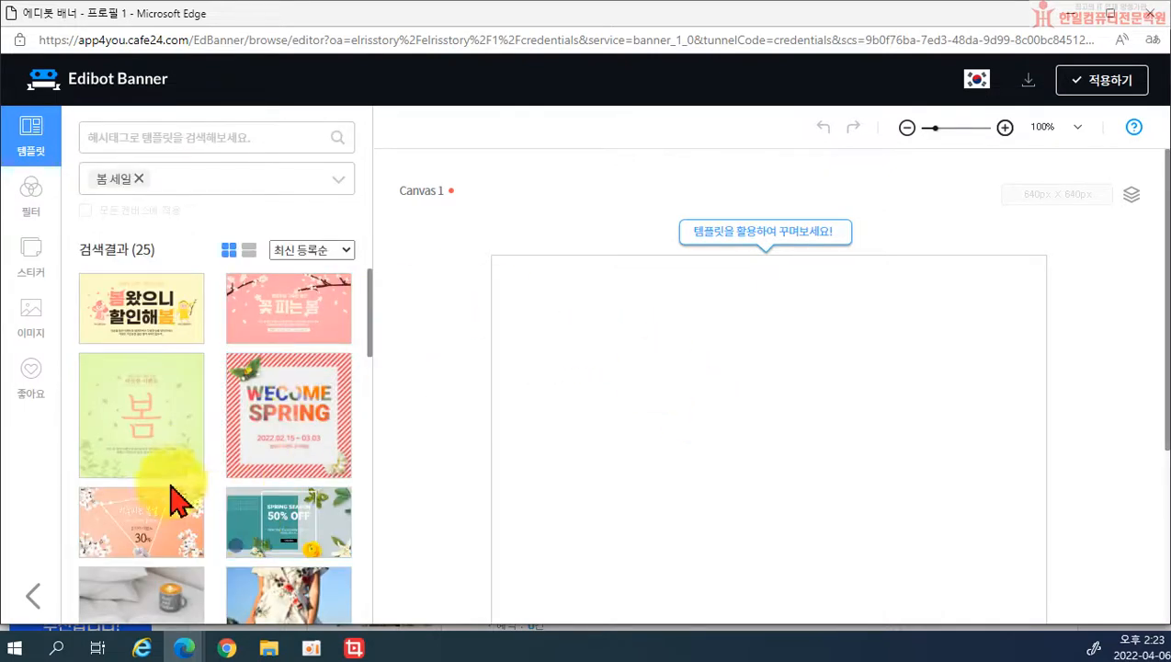
scroll(196, 497, "down", 2)
scroll(225, 492, "down", 2)
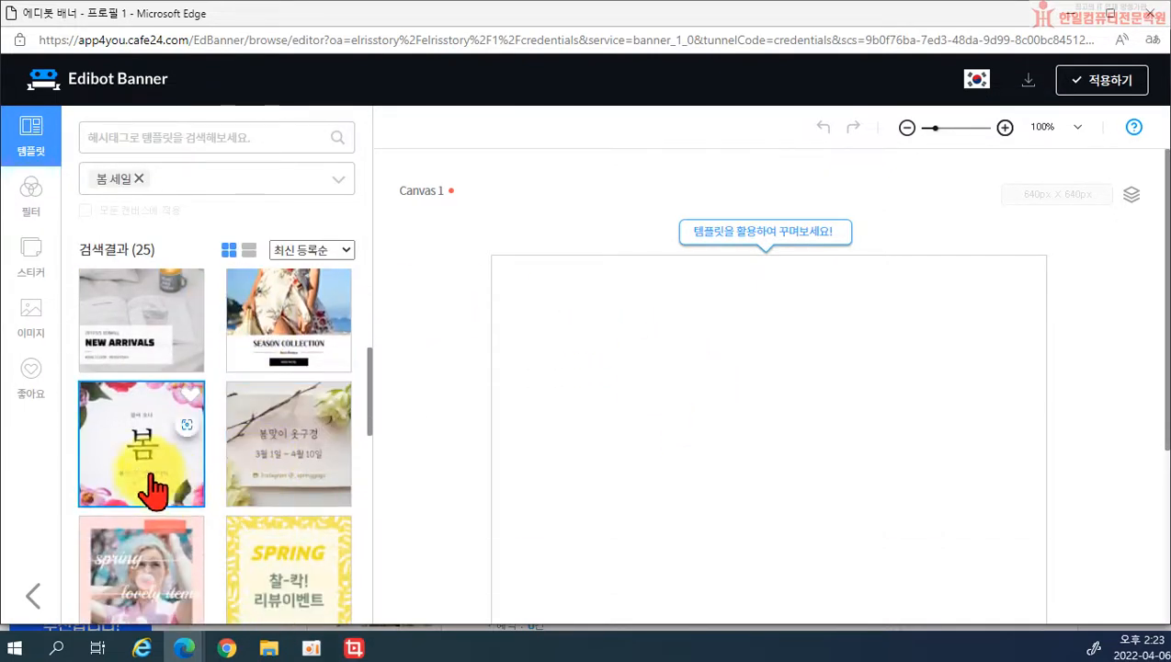
scroll(166, 465, "down", 1)
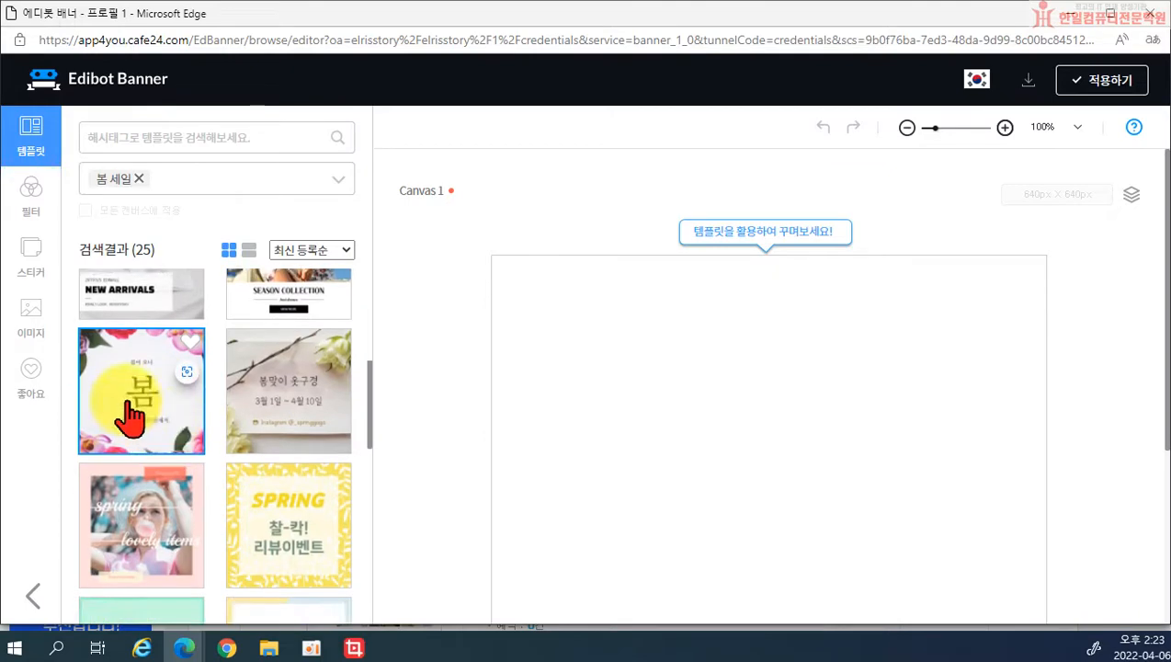
scroll(275, 487, "down", 2)
left_click(160, 321)
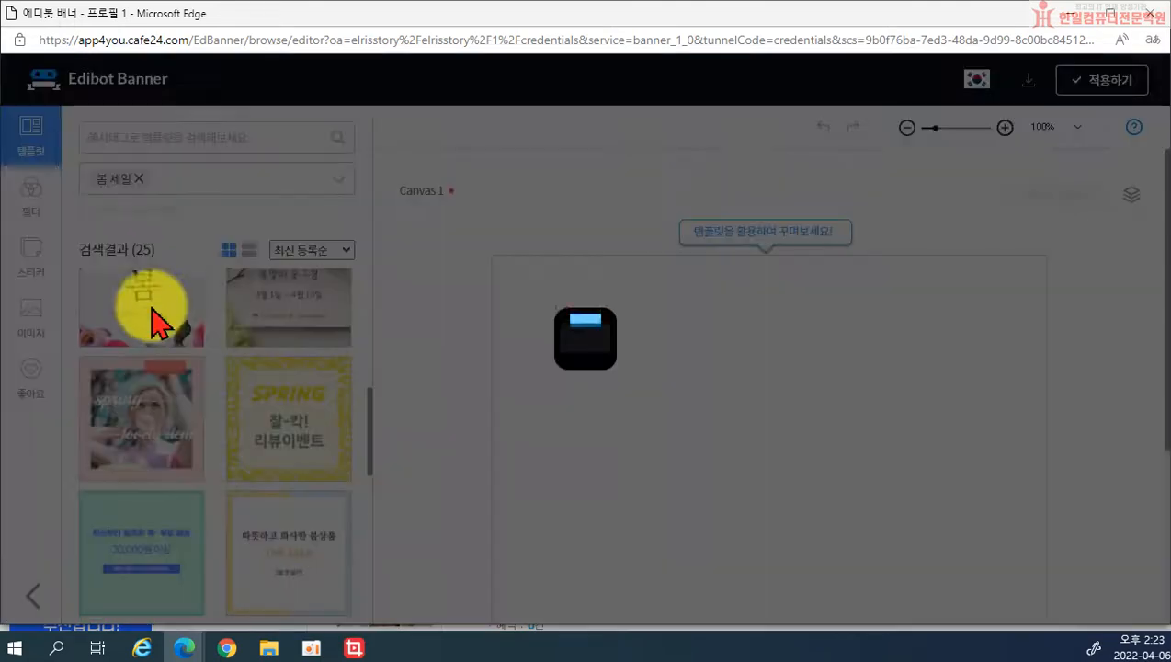
Step: Inspect the 봄이 오나, 봄 and 봄 준비는 에디몰에서. texts and floral background, then show stickers
scroll(726, 487, "down", 3)
scroll(747, 504, "up", 2)
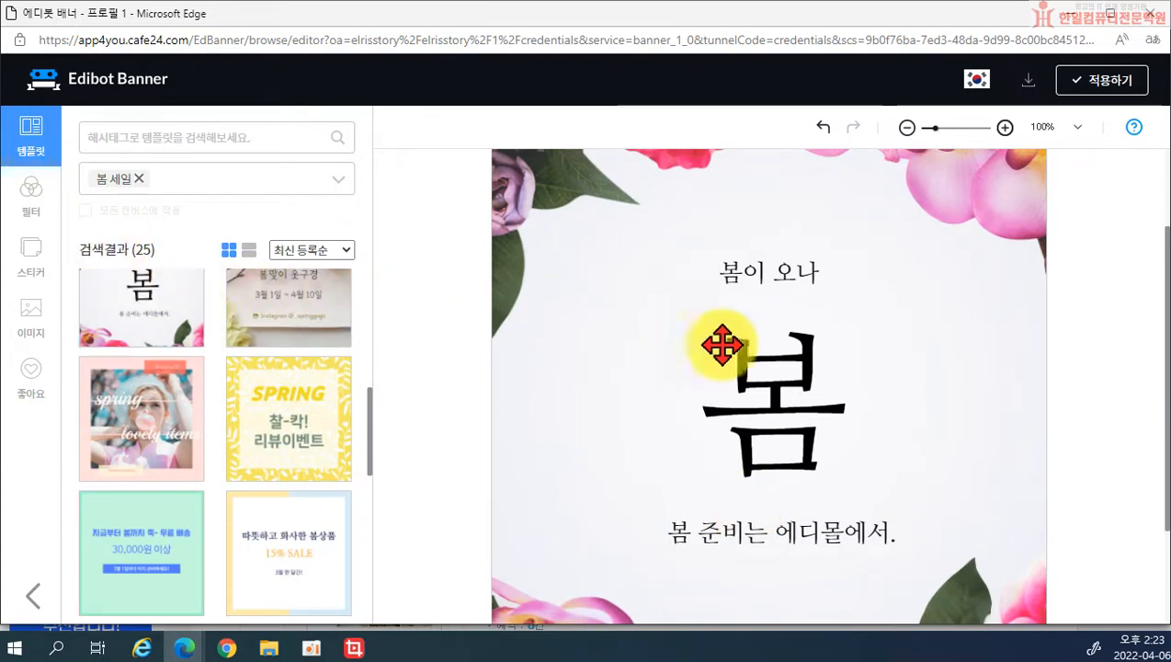
left_click(751, 270)
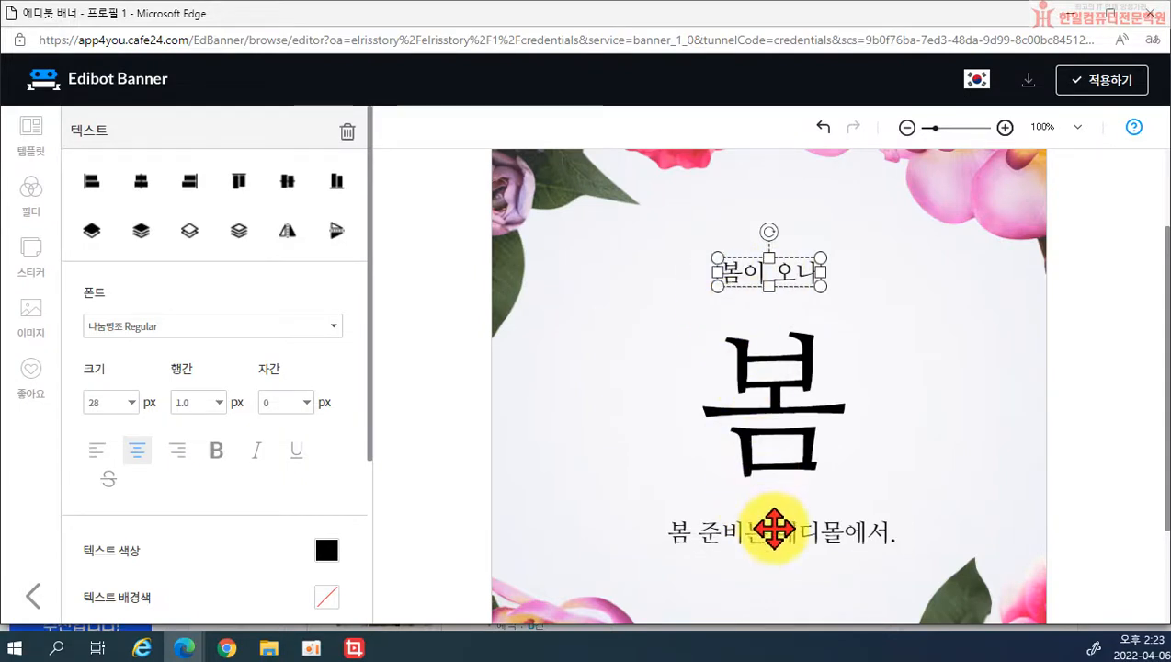
left_click(774, 529)
left_click(764, 320)
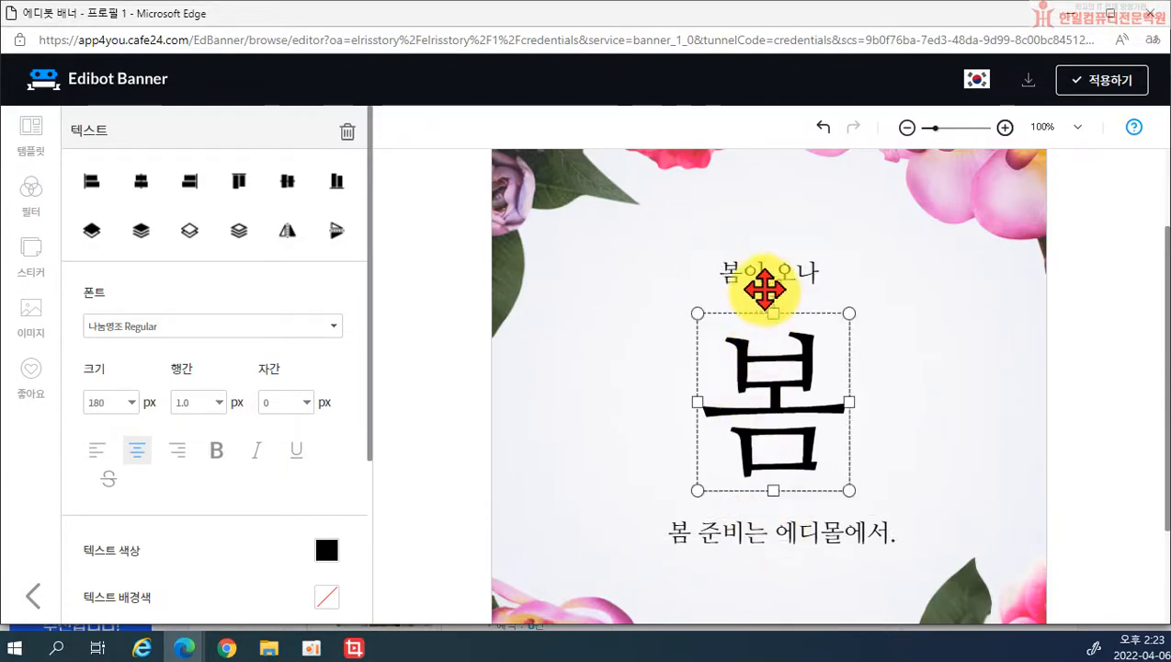
left_click(653, 433)
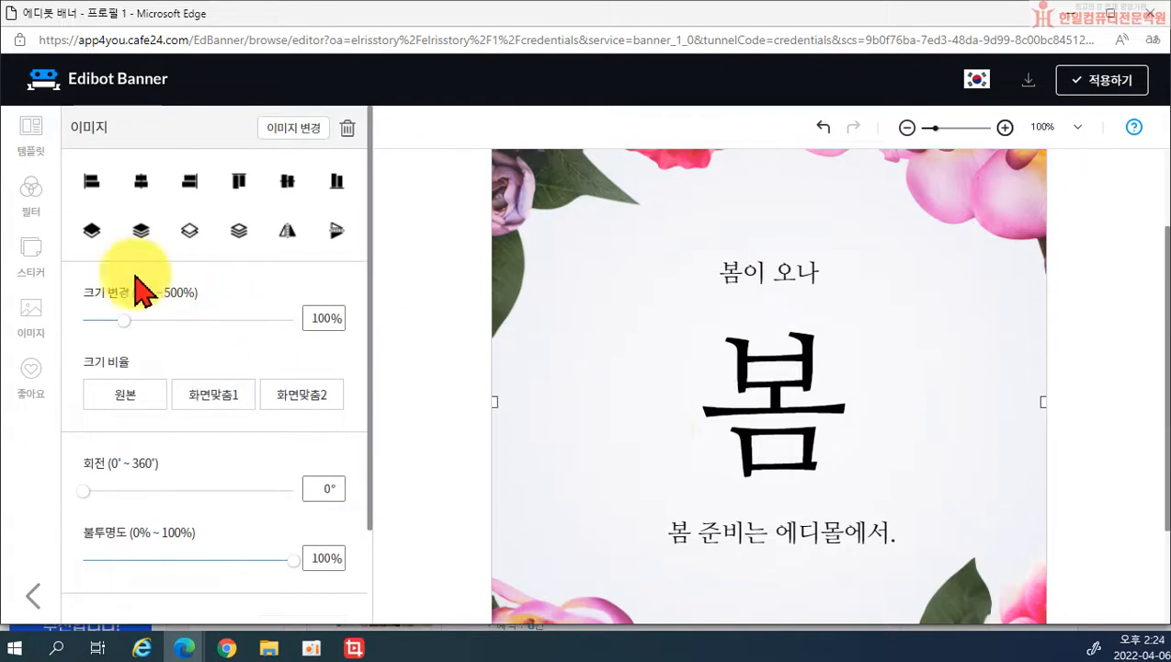
left_click(33, 272)
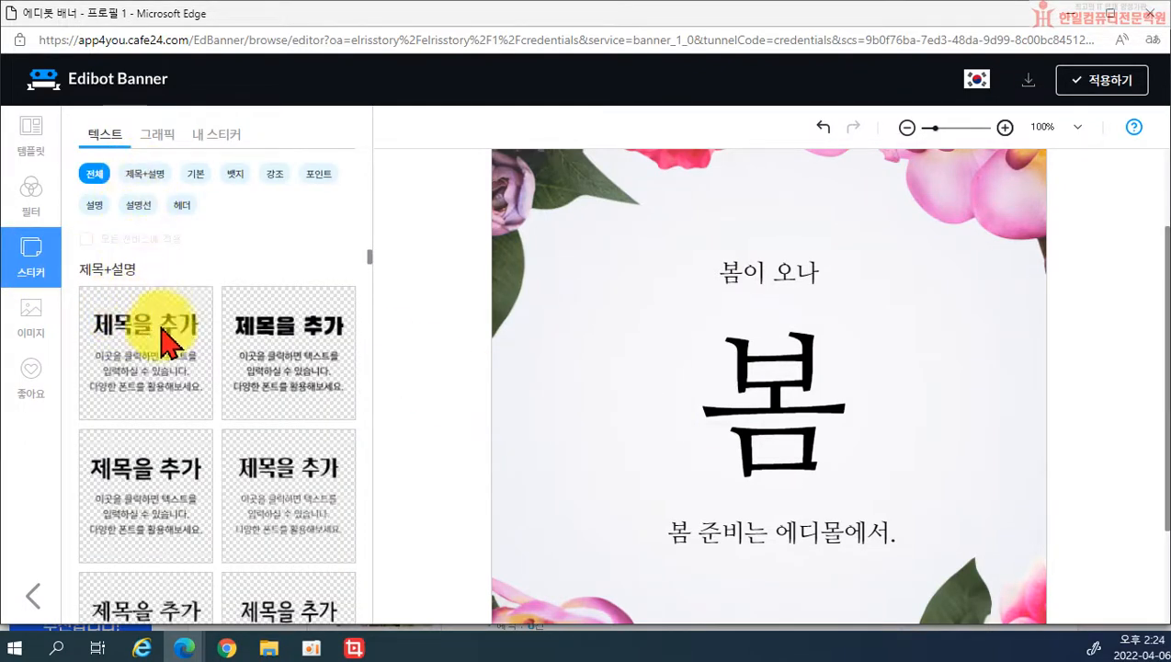
Step: Browse the graphic sticker categories, including 캘리 and 아이콘
left_click(158, 138)
left_click(214, 138)
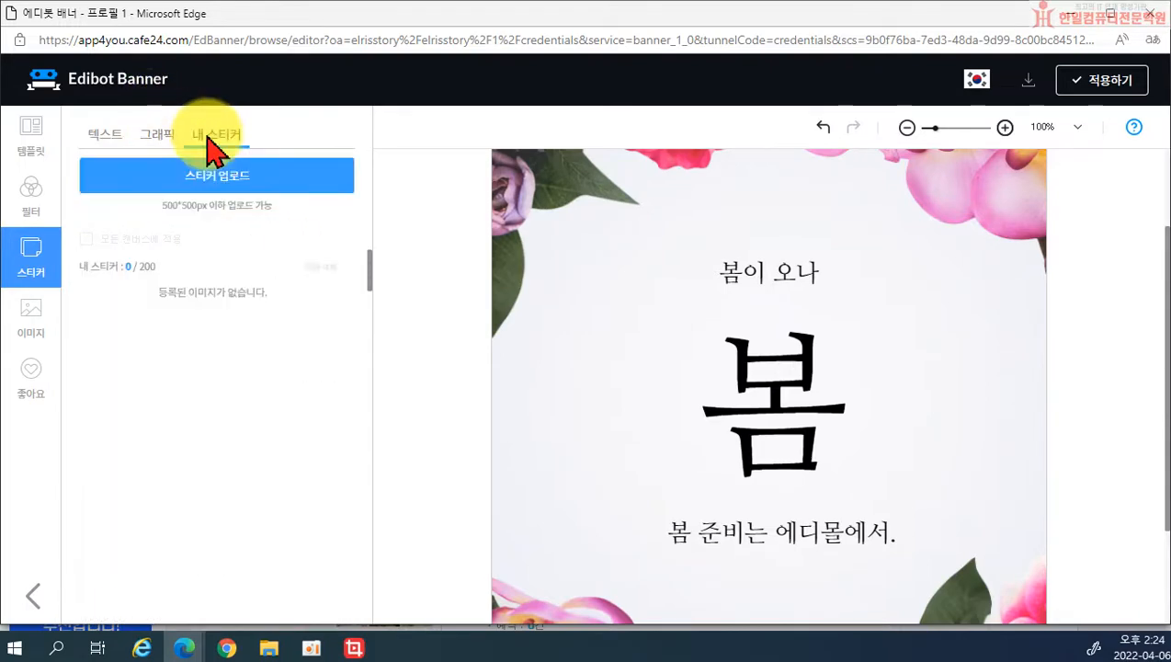
left_click(158, 147)
scroll(197, 275, "down", 3)
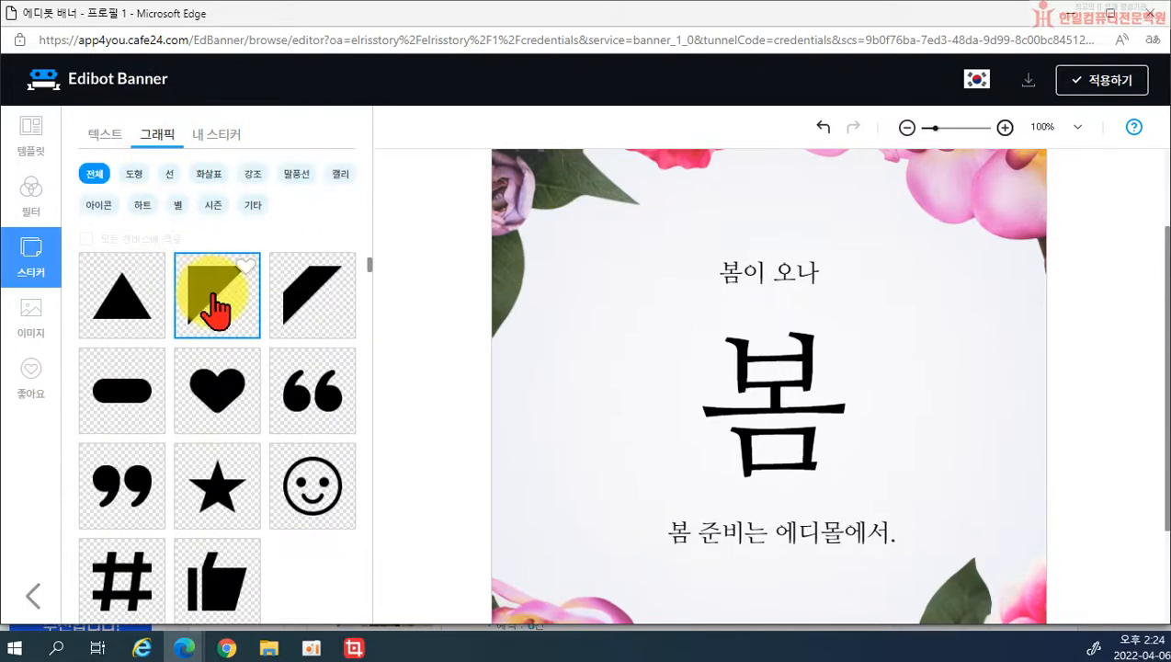
left_click(338, 177)
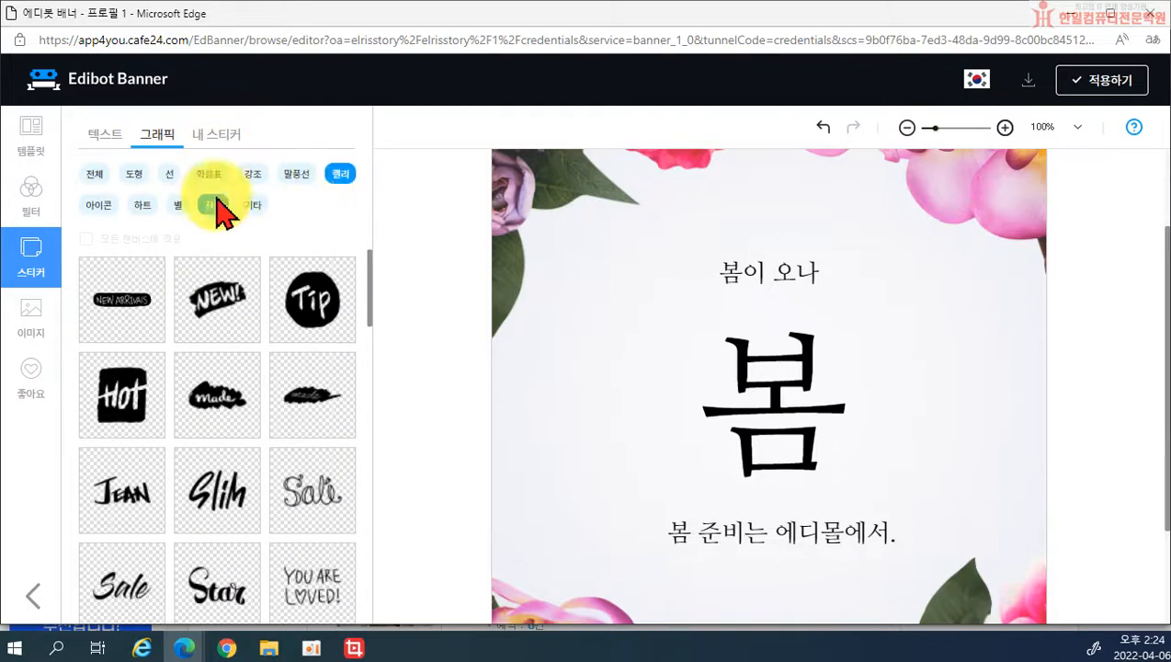
left_click(101, 217)
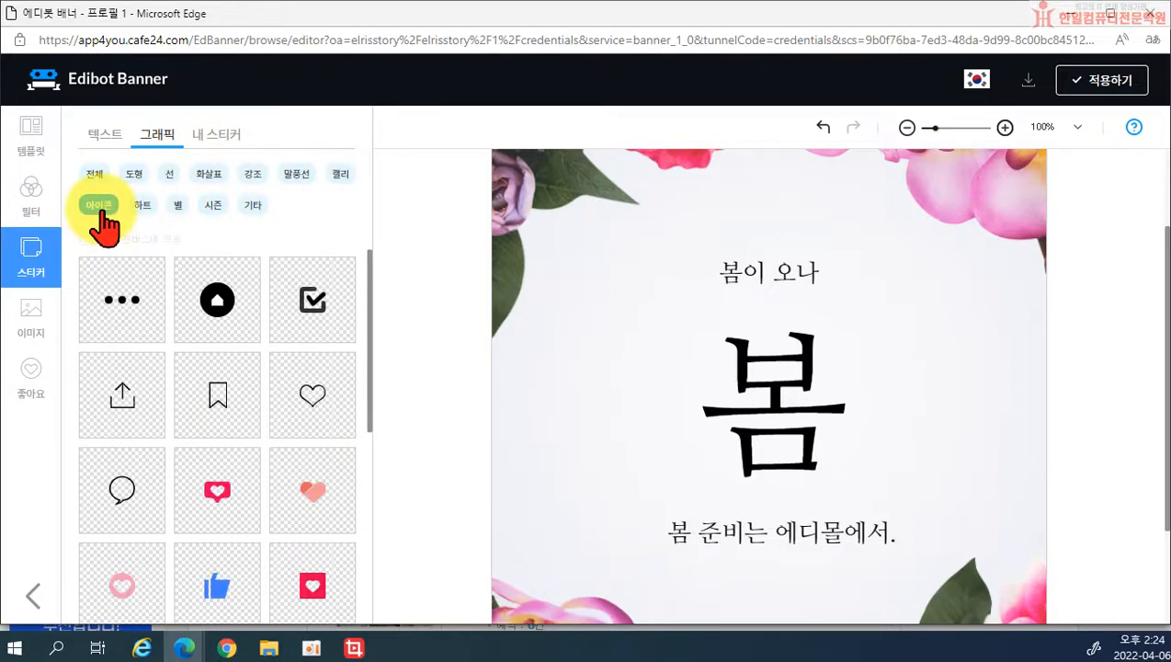
scroll(235, 386, "down", 2)
Step: Try a tilted pink heart beside the 봄이 오나 heading, then delete it
left_click(315, 381)
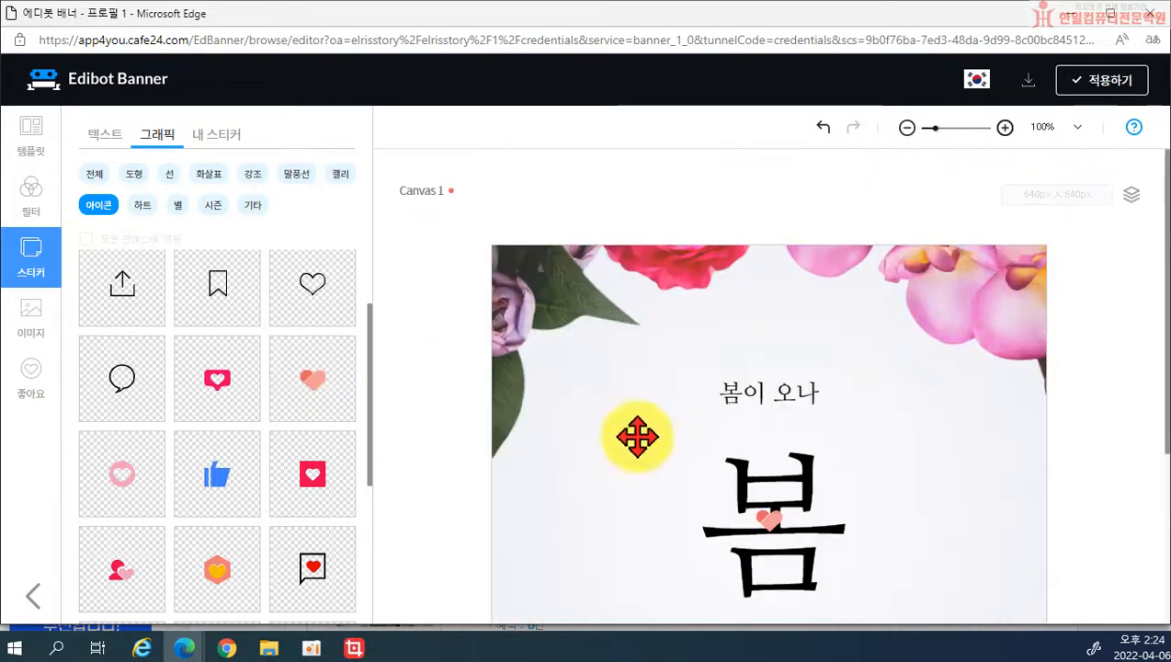
left_click_drag(776, 526, 688, 575)
left_click_drag(726, 475, 862, 418)
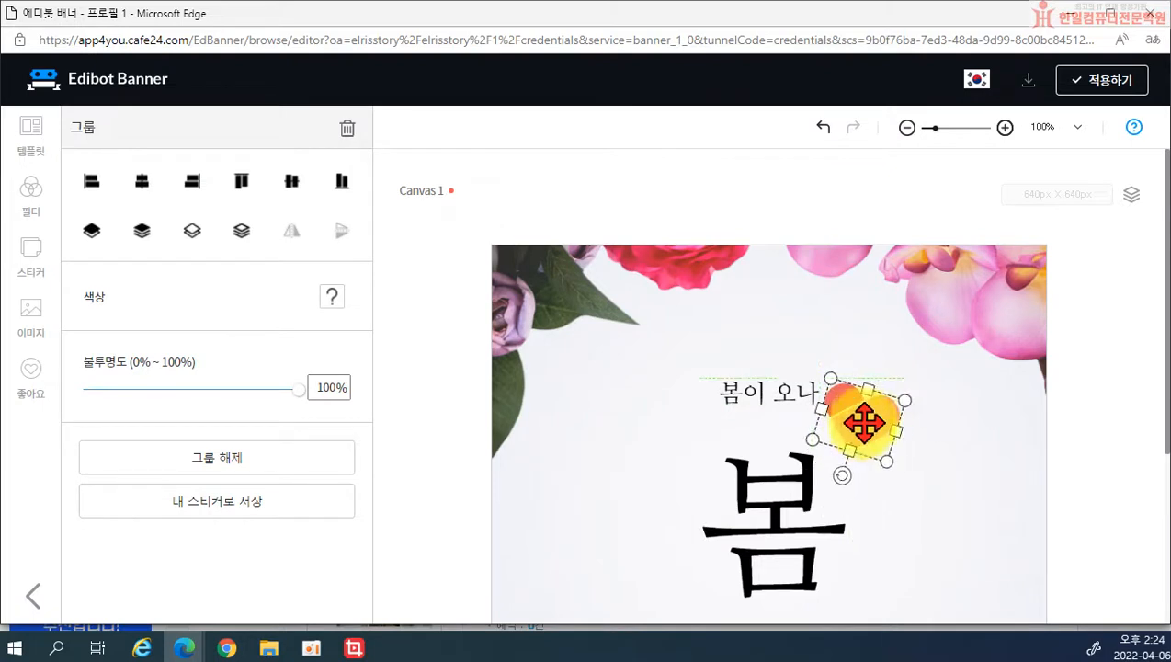
left_click(913, 490)
left_click(880, 434)
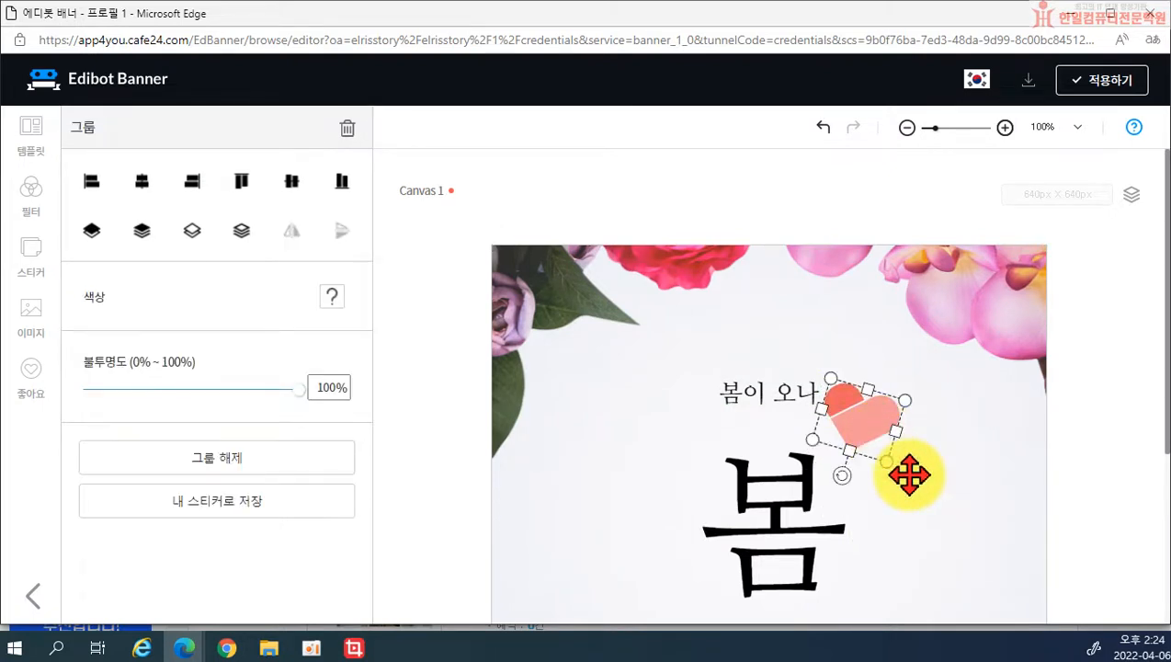
key("Delete")
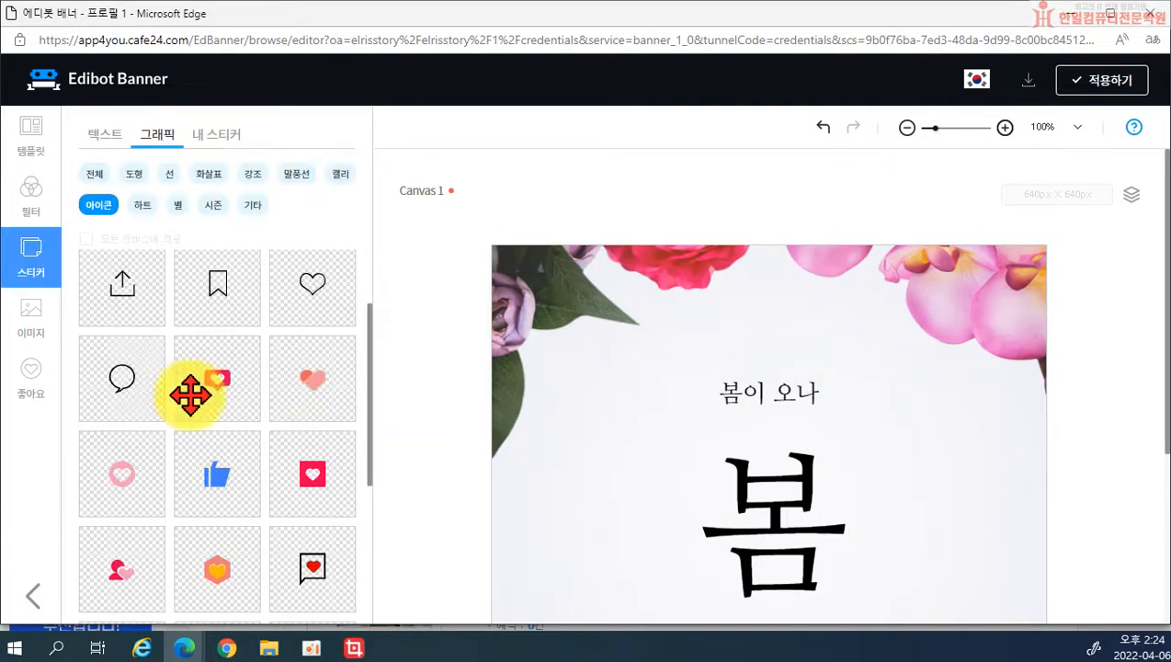
scroll(128, 375, "down", 1)
left_click(34, 321)
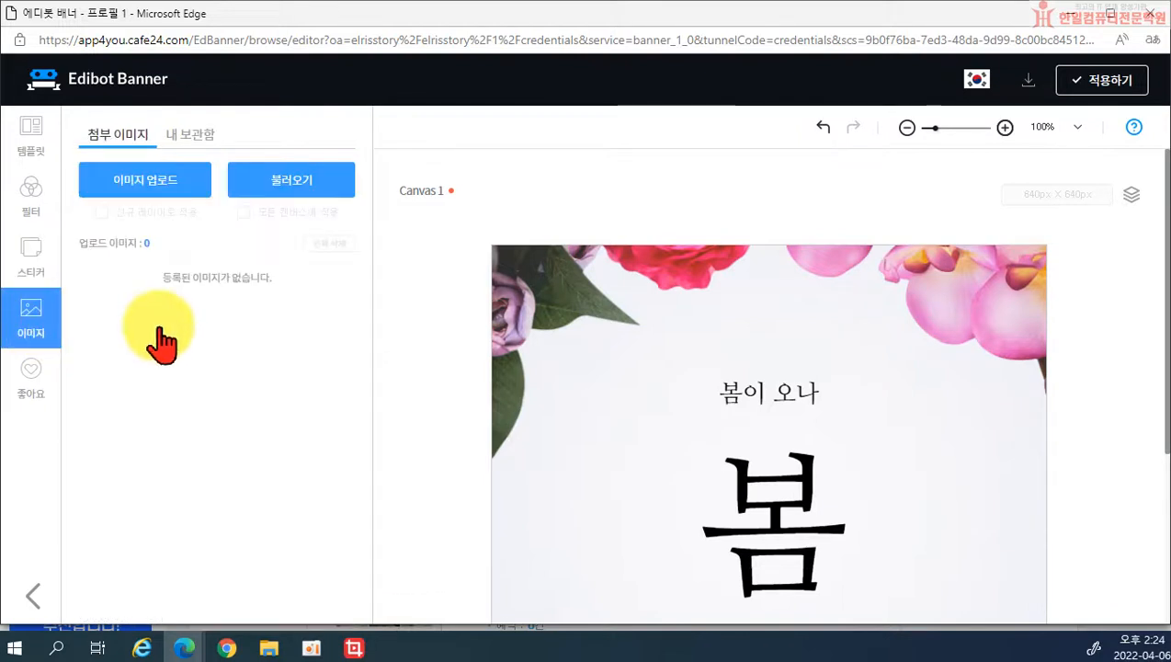
Step: Start an image upload from the computer, then cancel the file chooser
left_click(135, 189)
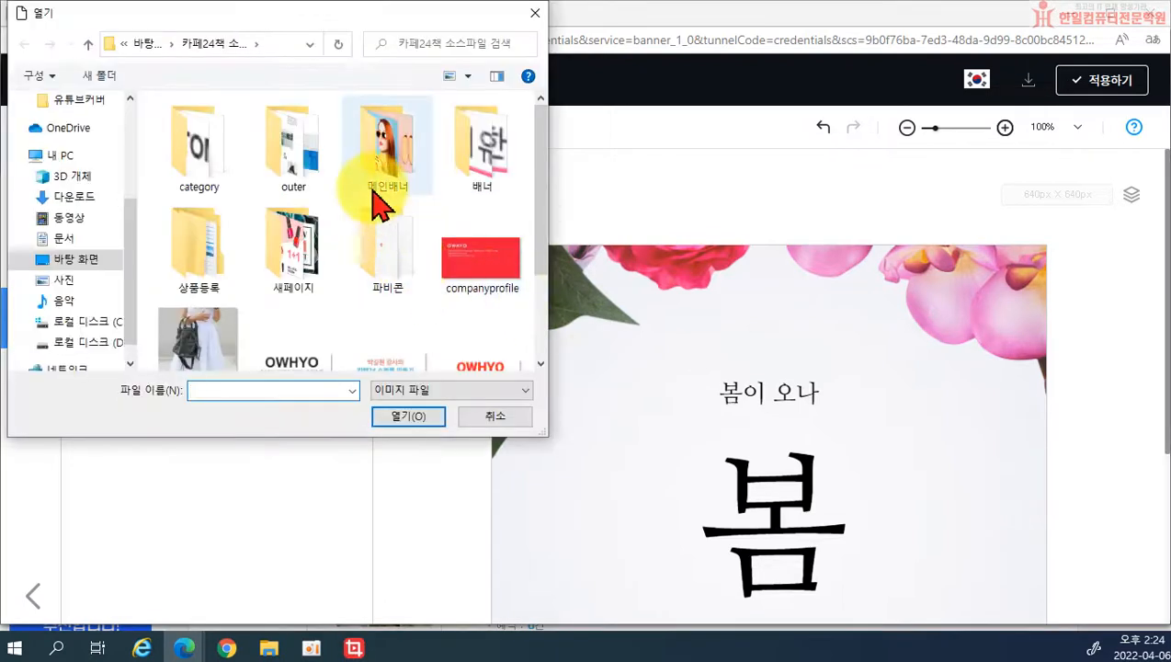
scroll(386, 184, "down", 2)
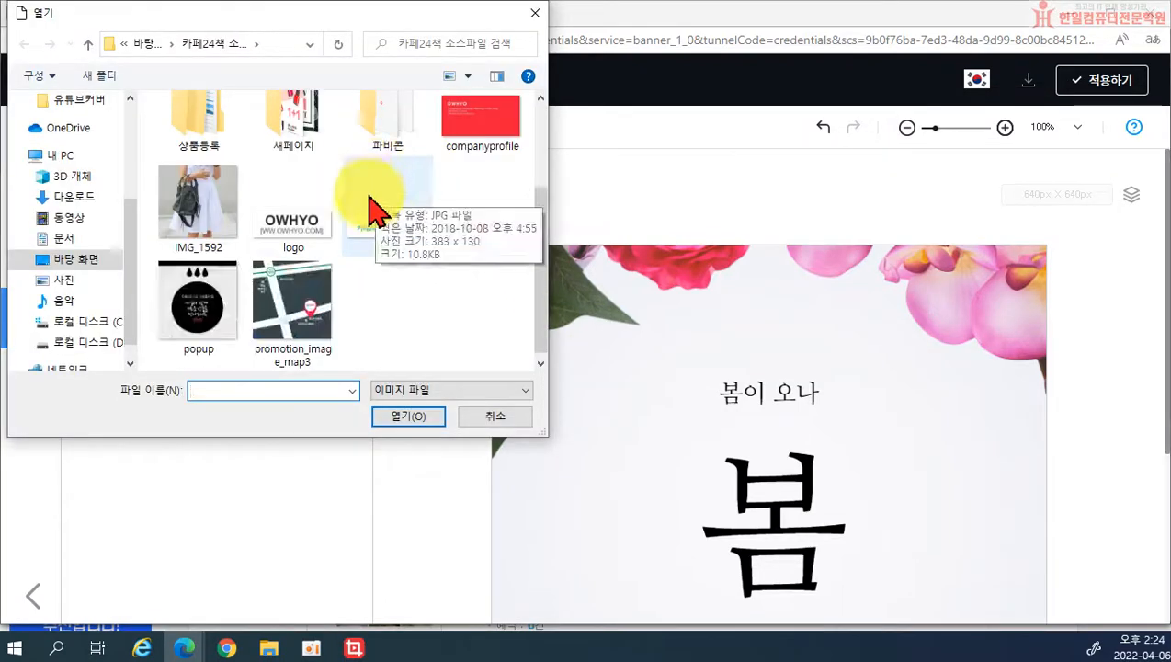
scroll(225, 287, "up", 1)
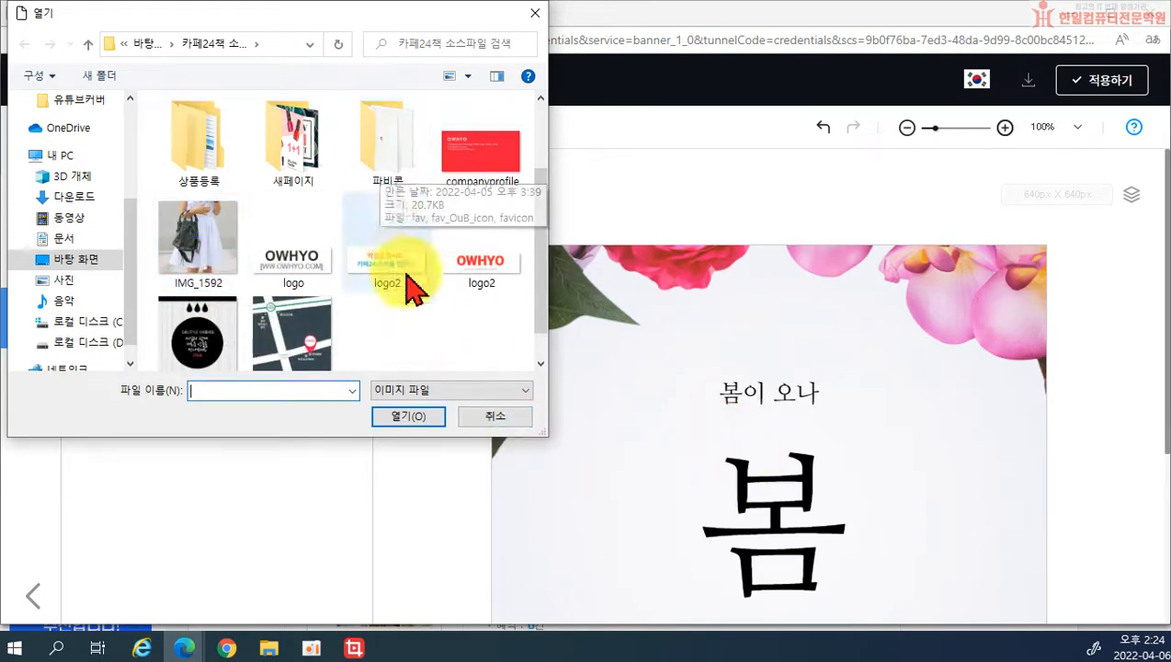
left_click(494, 420)
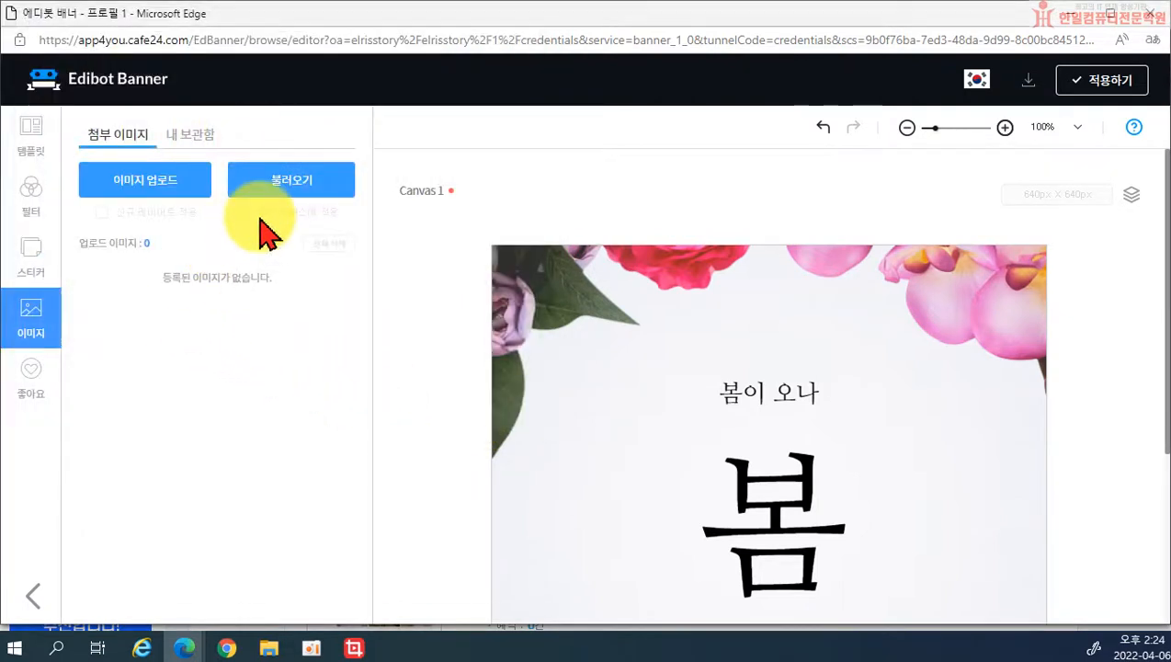
Step: Browse the liked templates and images and look through the colour filter options
left_click(35, 382)
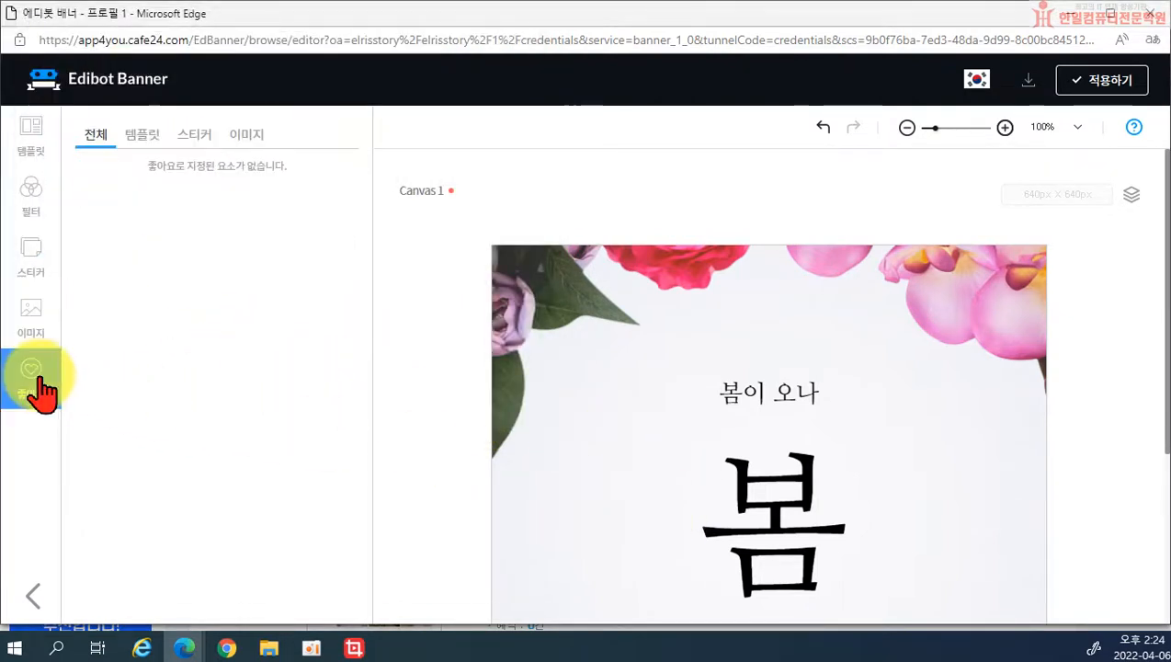
left_click(158, 140)
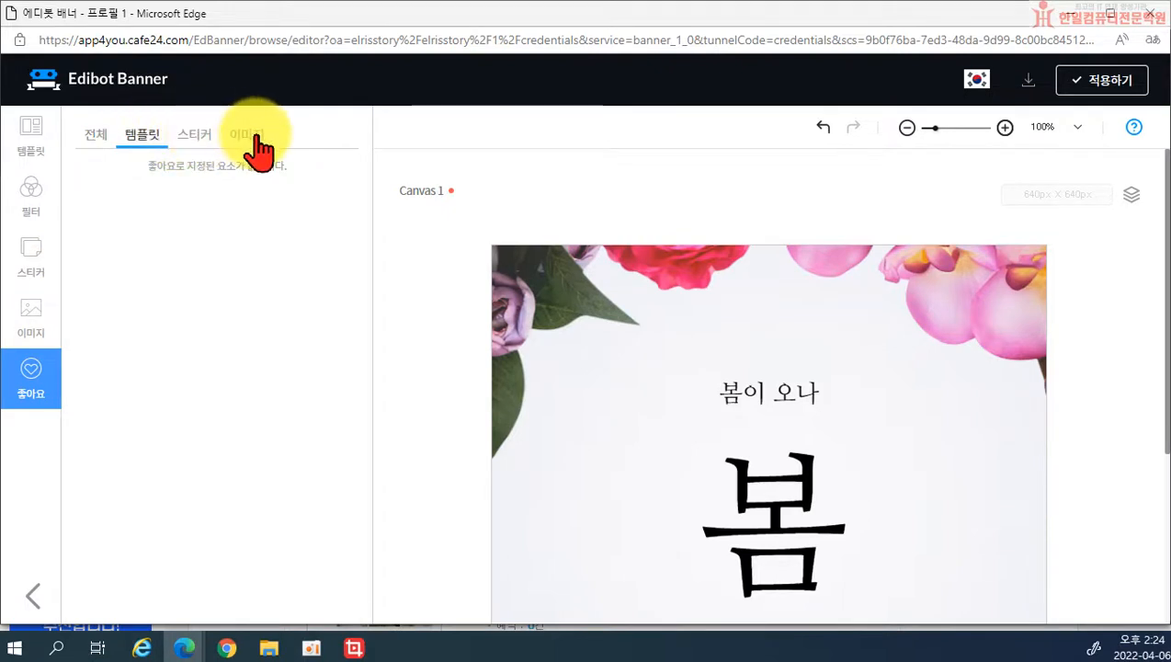
left_click(254, 138)
left_click(32, 189)
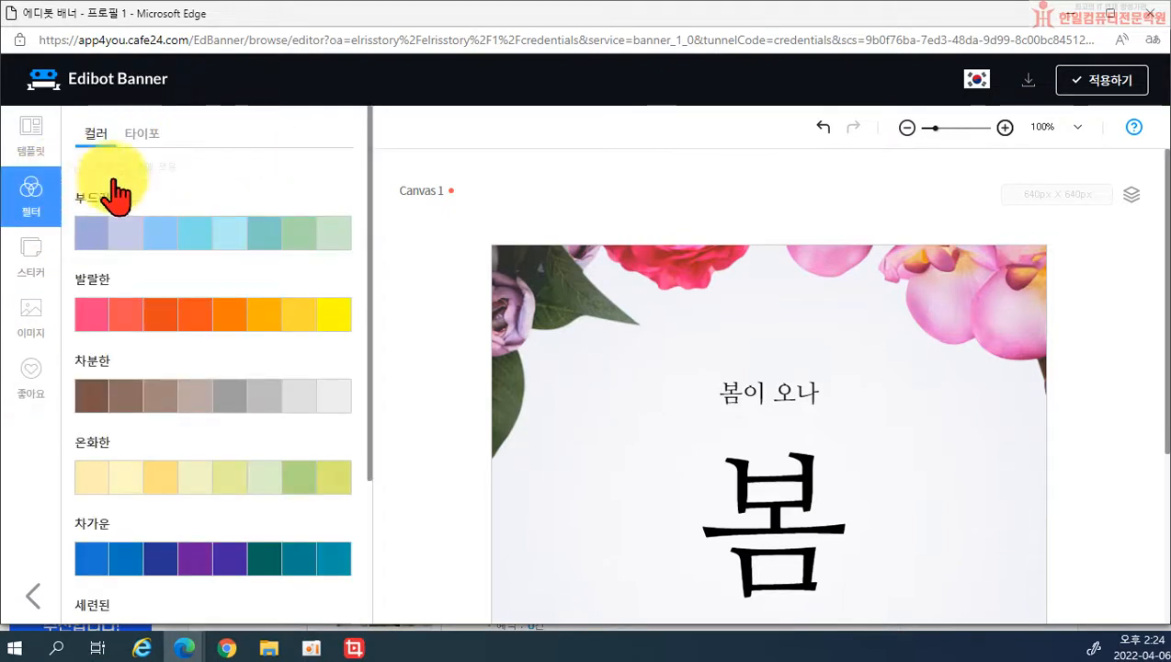
scroll(675, 482, "down", 1)
scroll(676, 481, "down", 2)
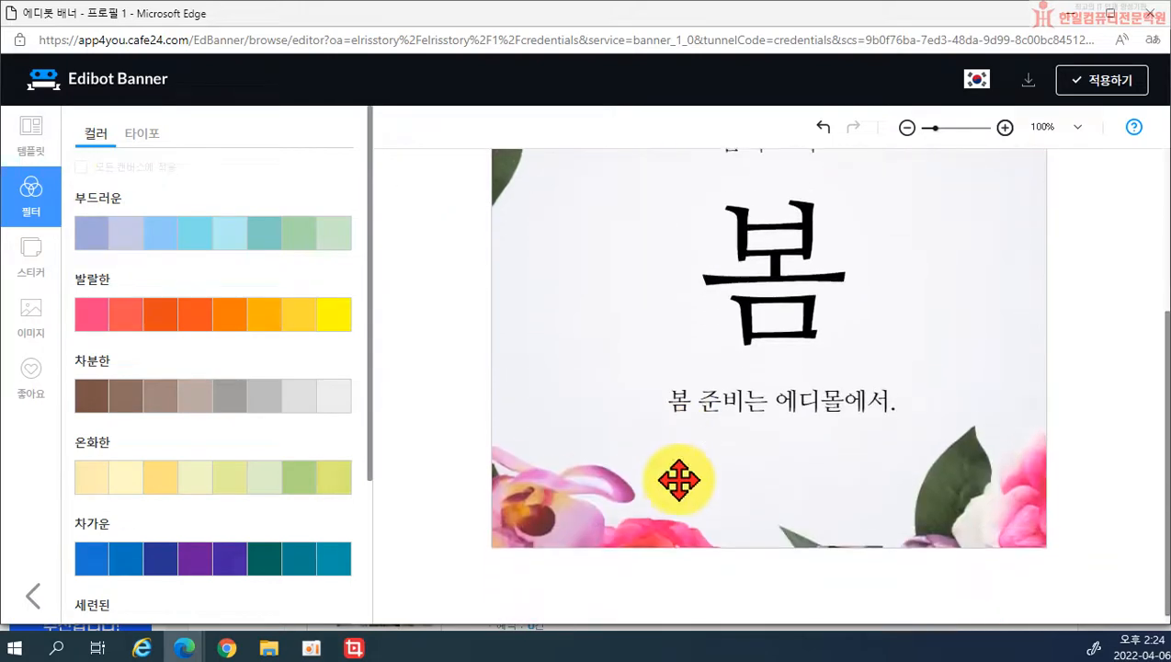
scroll(222, 545, "down", 2)
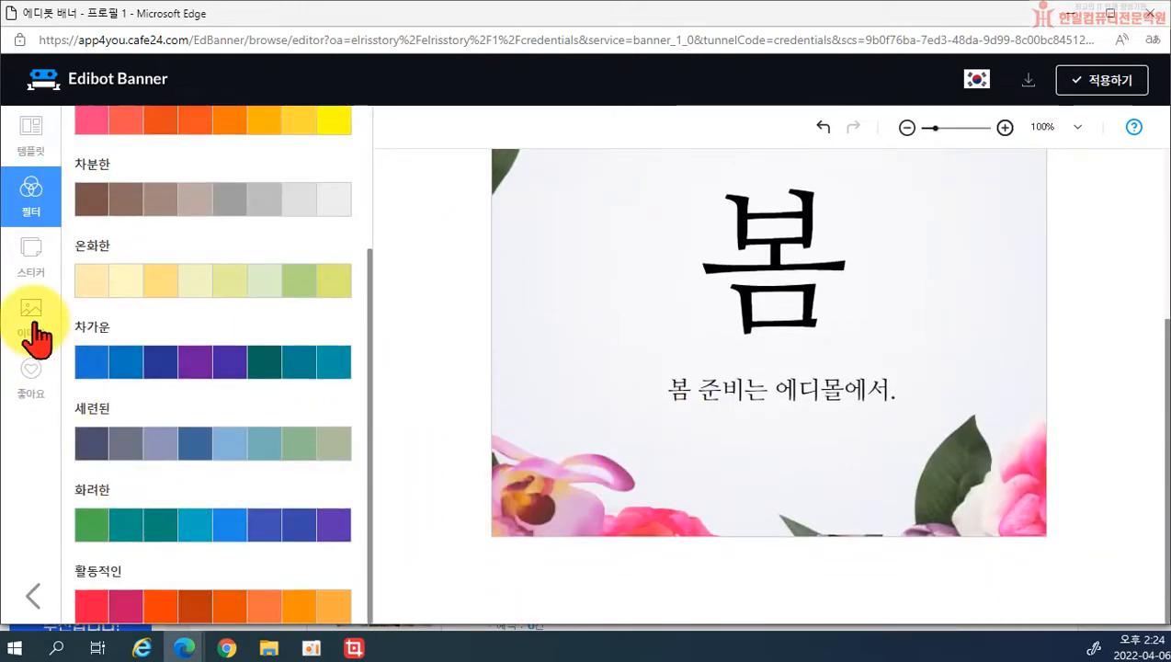
Step: Return to the templates and choose the 70% SALE template
left_click(29, 138)
scroll(195, 340, "down", 2)
left_click(287, 344)
Step: Replace the design with the 70% SALE template, change 70% to 60%, and apply it to the popup
left_click(642, 390)
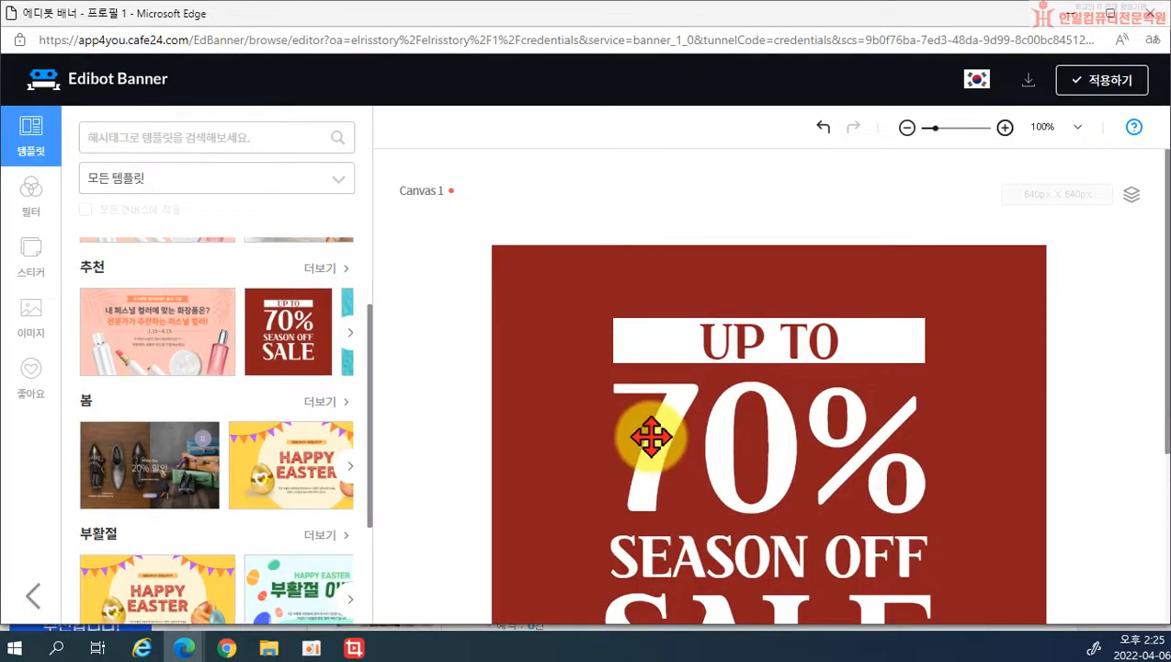
left_click(651, 437)
double_click(681, 433)
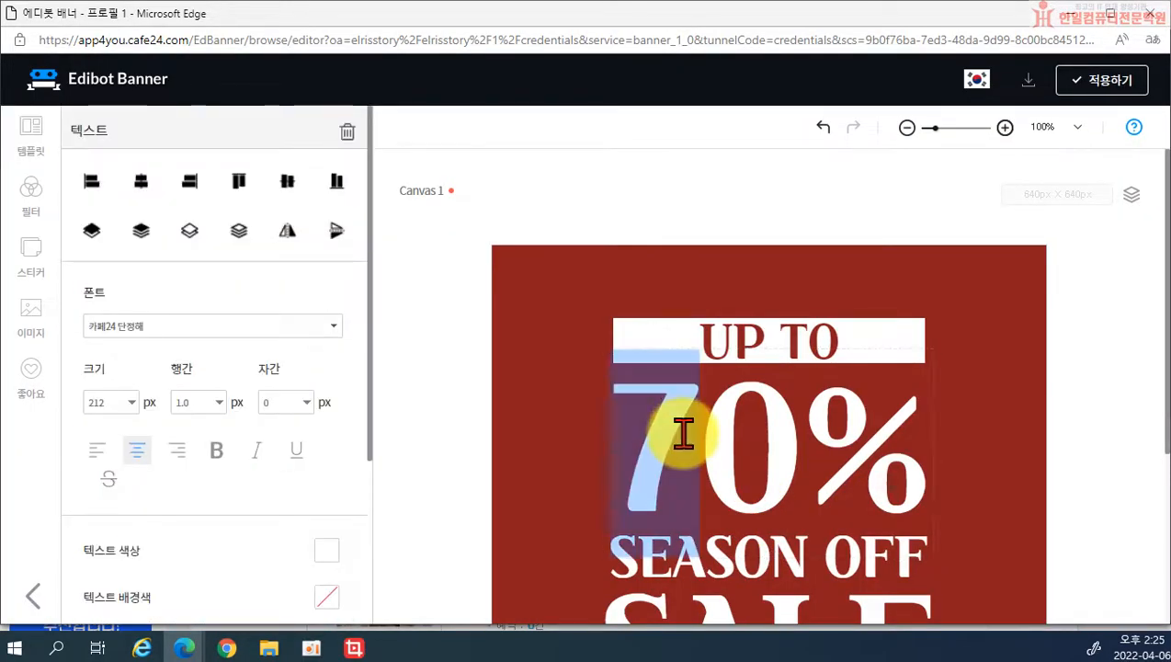
type("6")
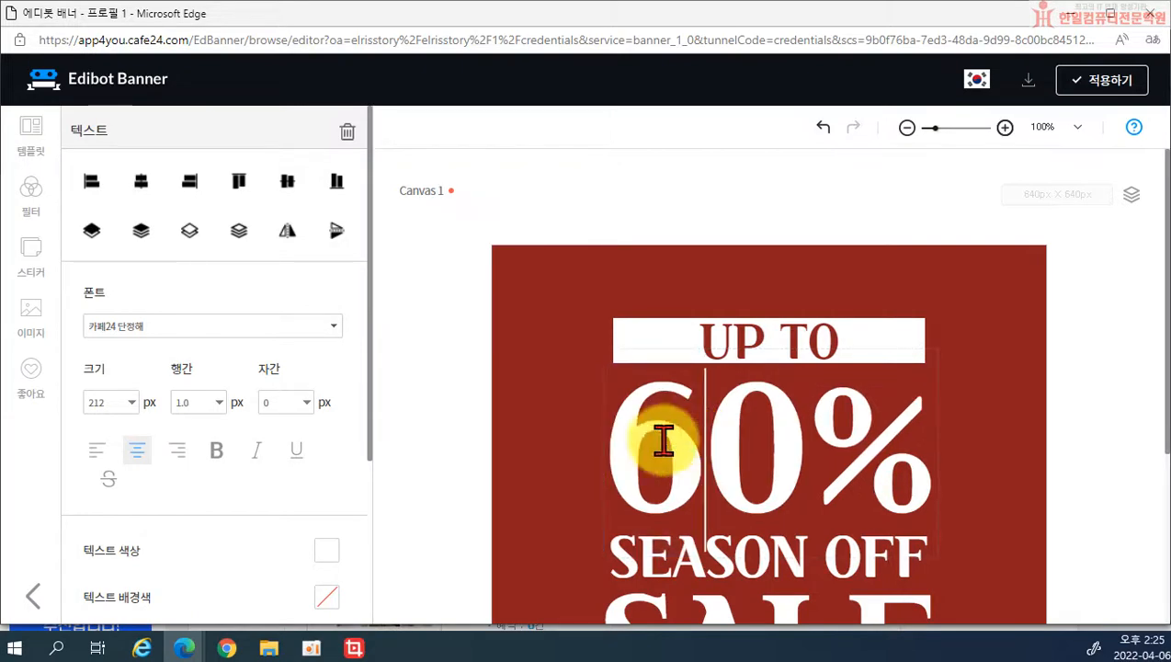
left_click(441, 485)
scroll(1038, 515, "down", 3)
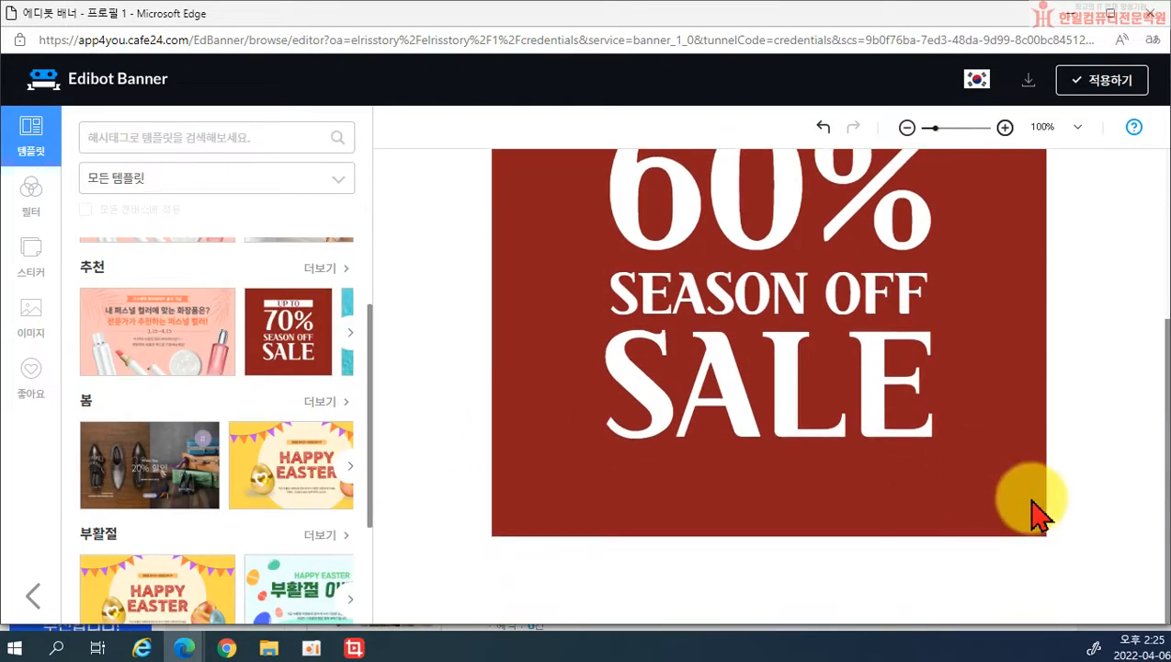
left_click(1107, 84)
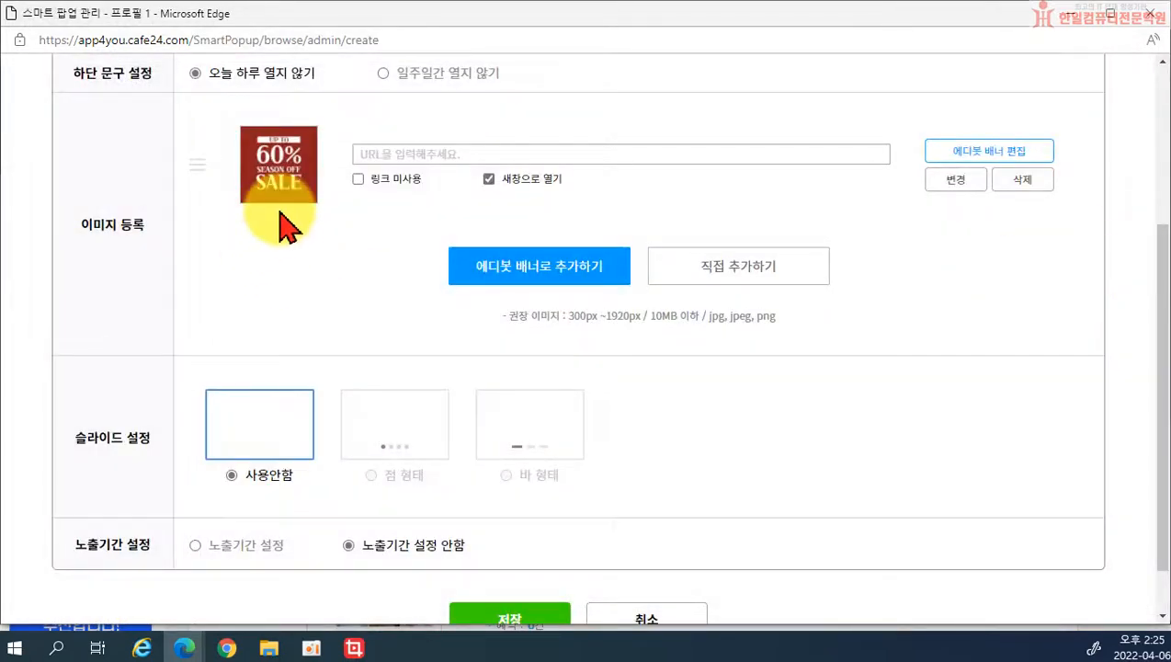
scroll(299, 267, "up", 1)
scroll(299, 267, "up", 2)
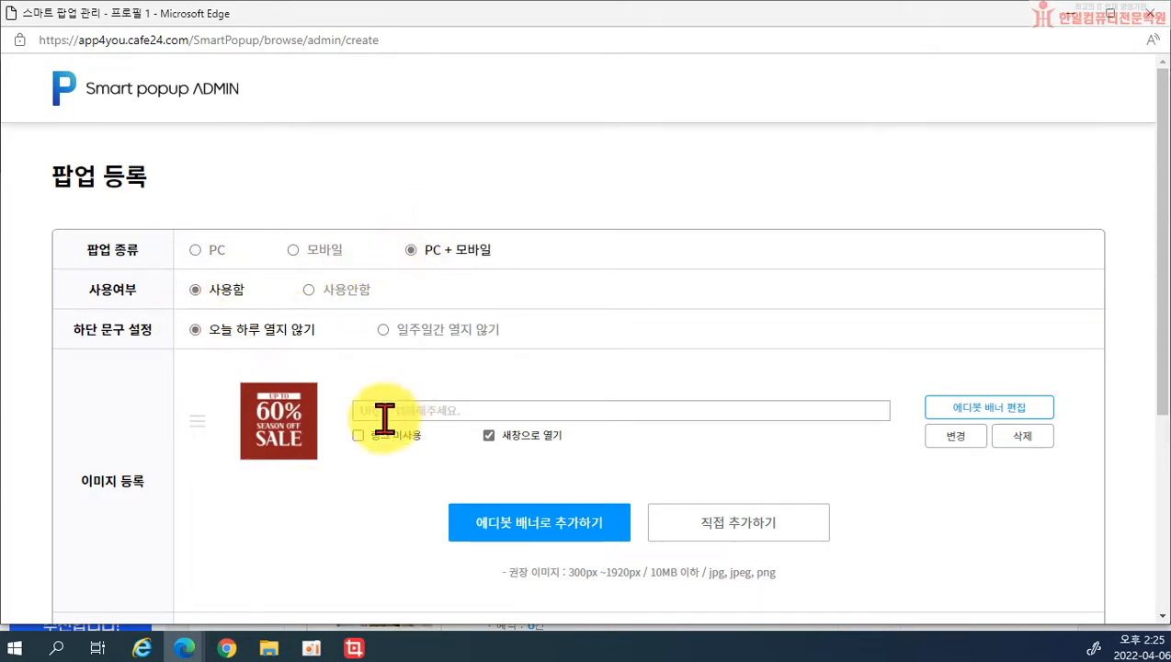
scroll(267, 419, "down", 1)
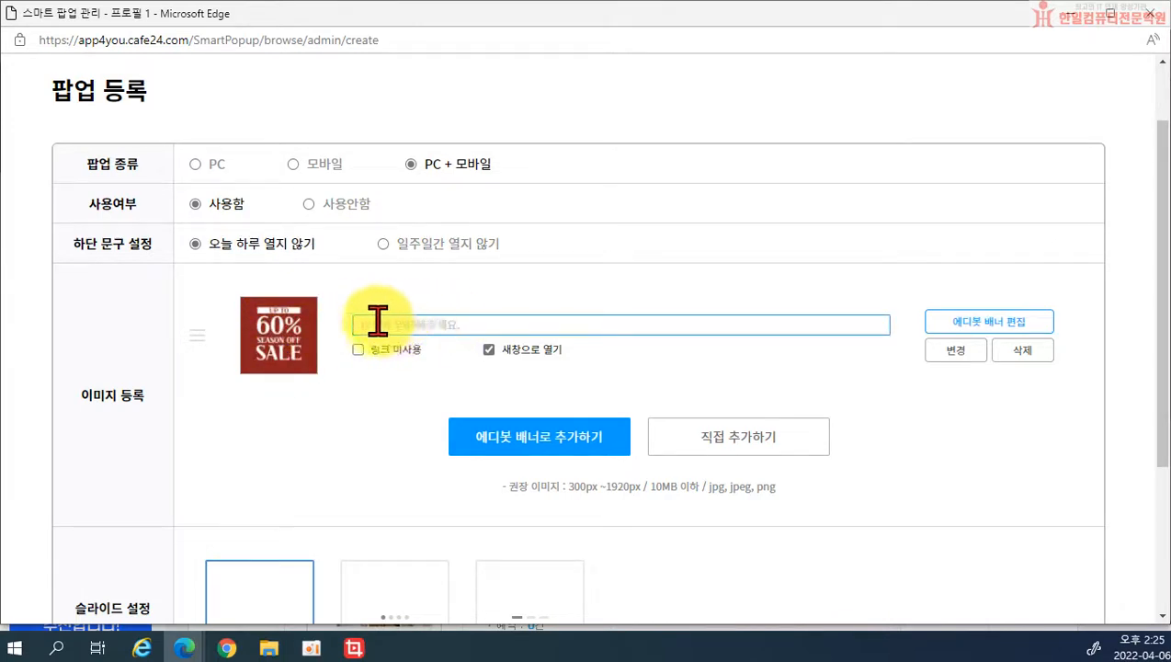
left_click(444, 322)
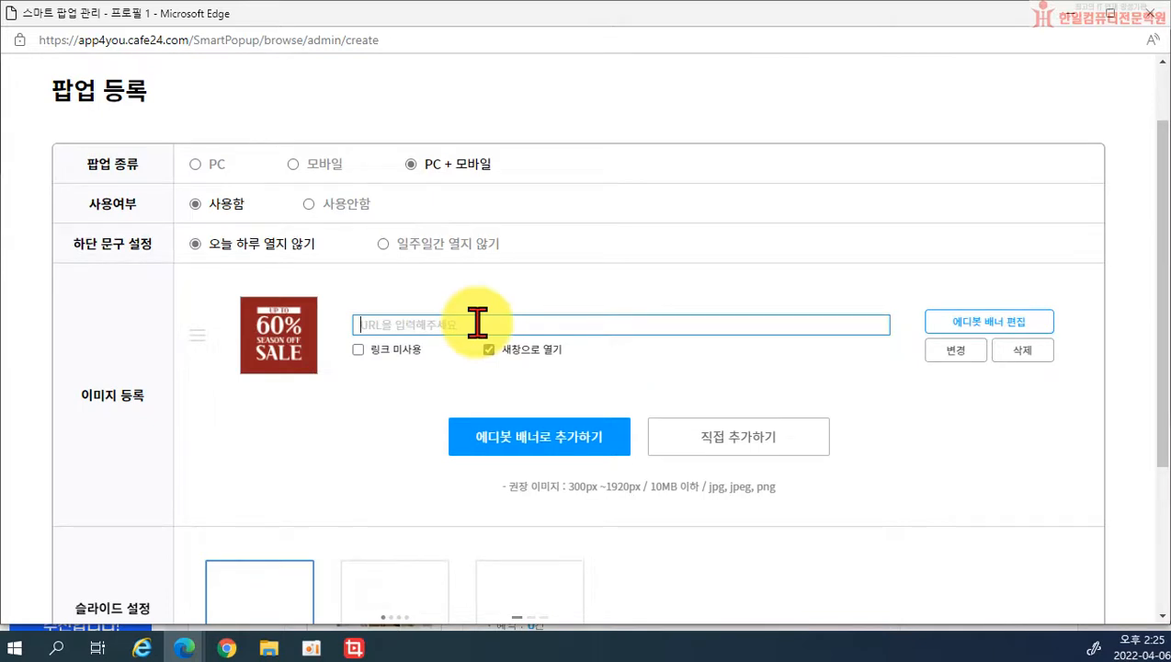
scroll(530, 406, "down", 3)
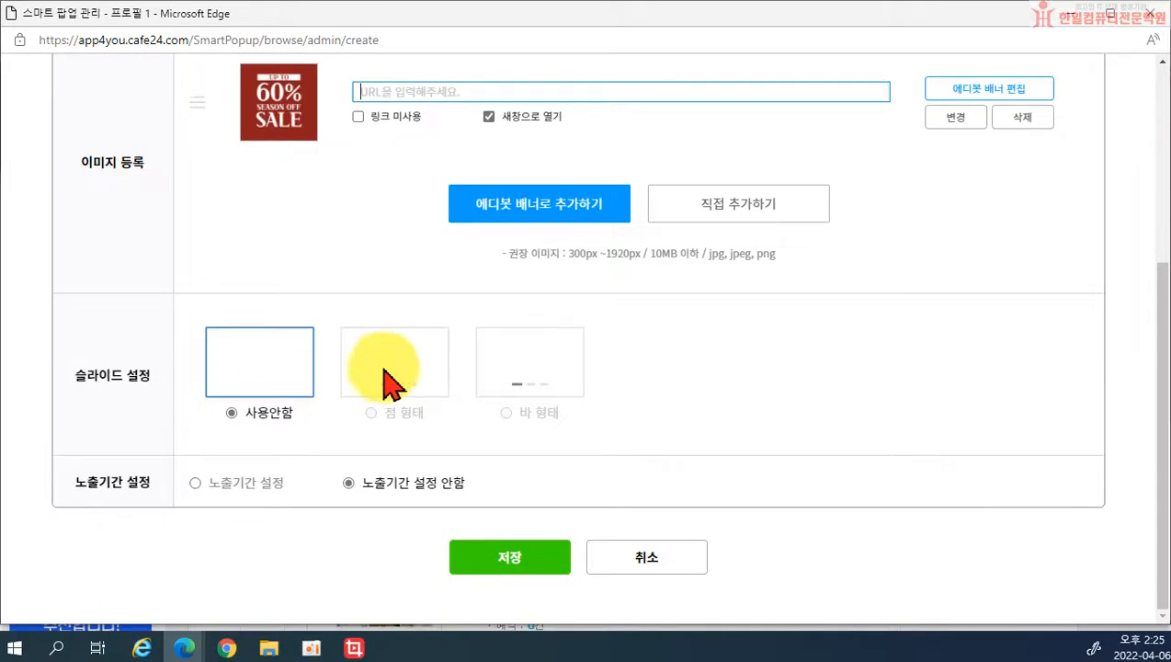
scroll(386, 382, "up", 2)
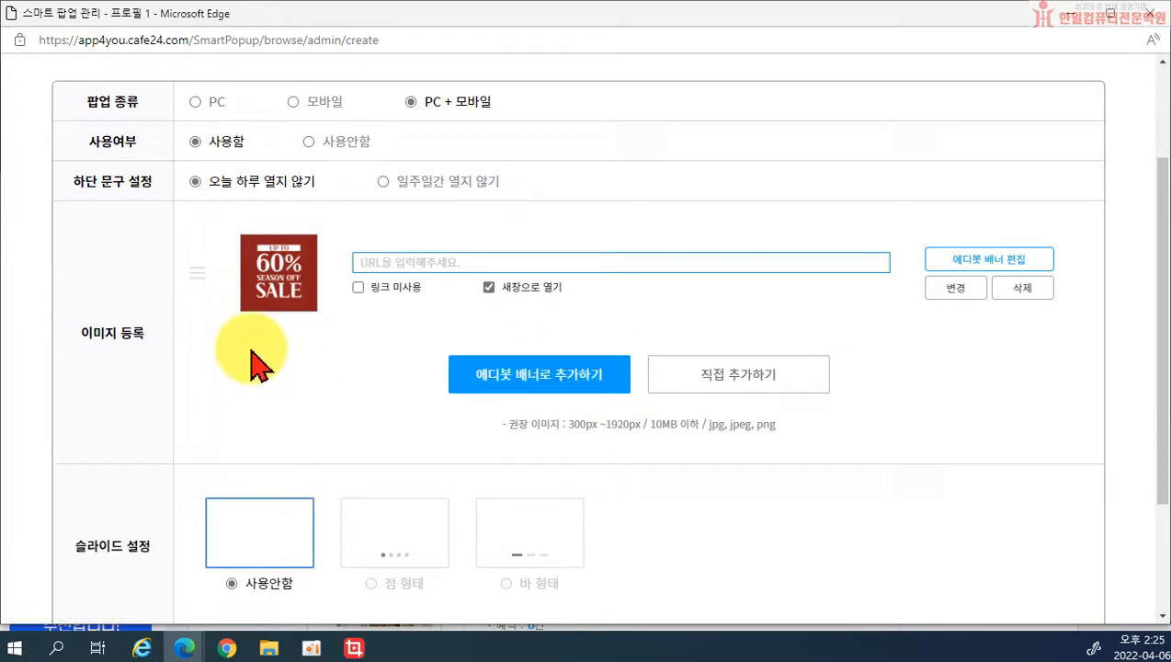
scroll(276, 446, "down", 2)
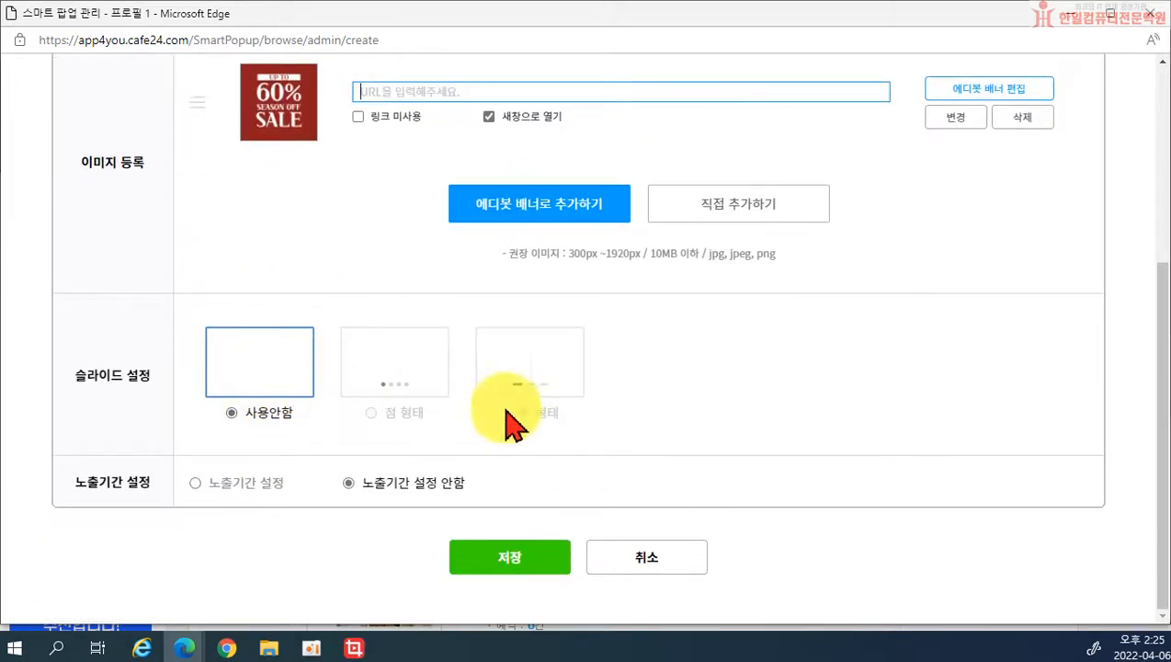
scroll(441, 377, "up", 3)
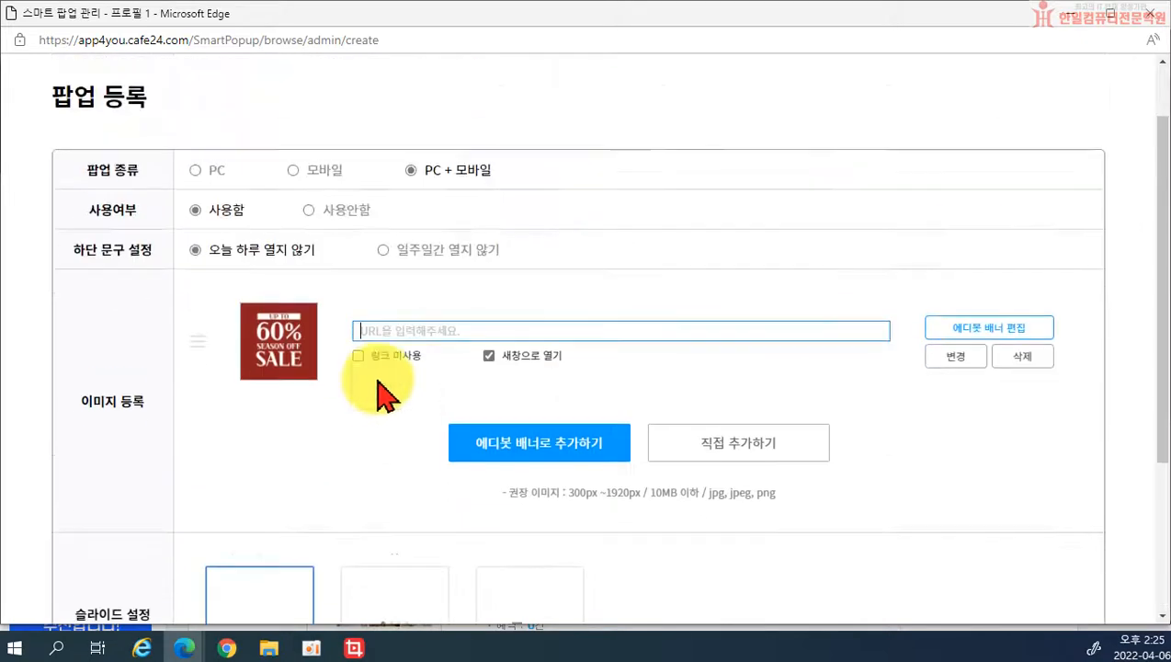
scroll(358, 441, "down", 3)
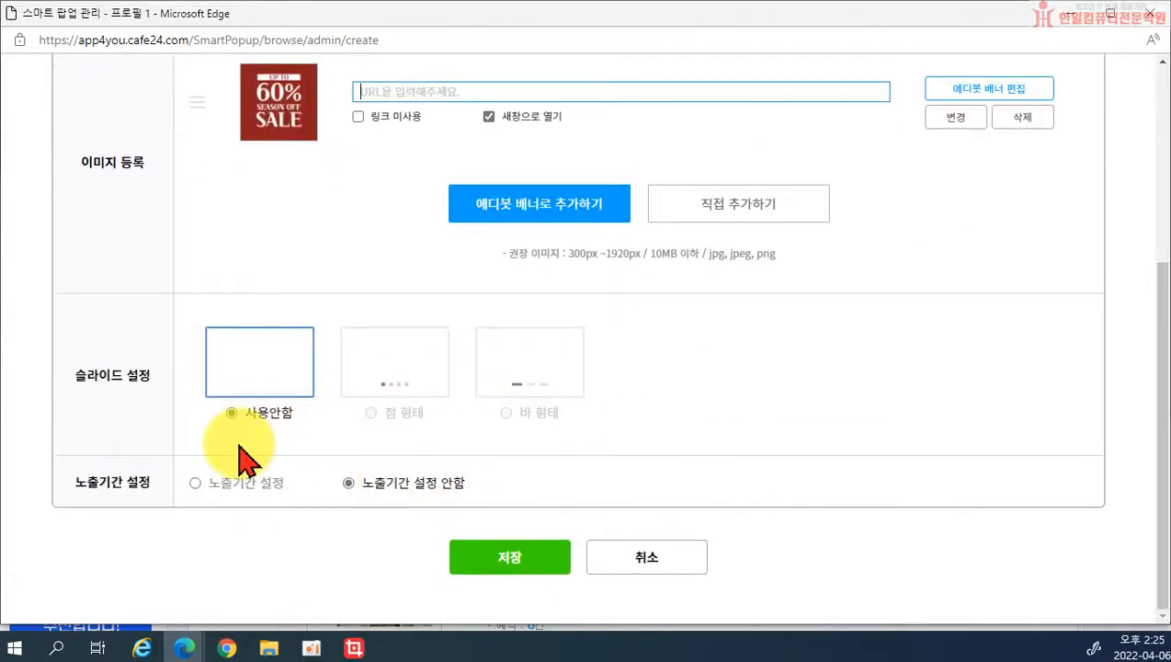
scroll(275, 460, "up", 2)
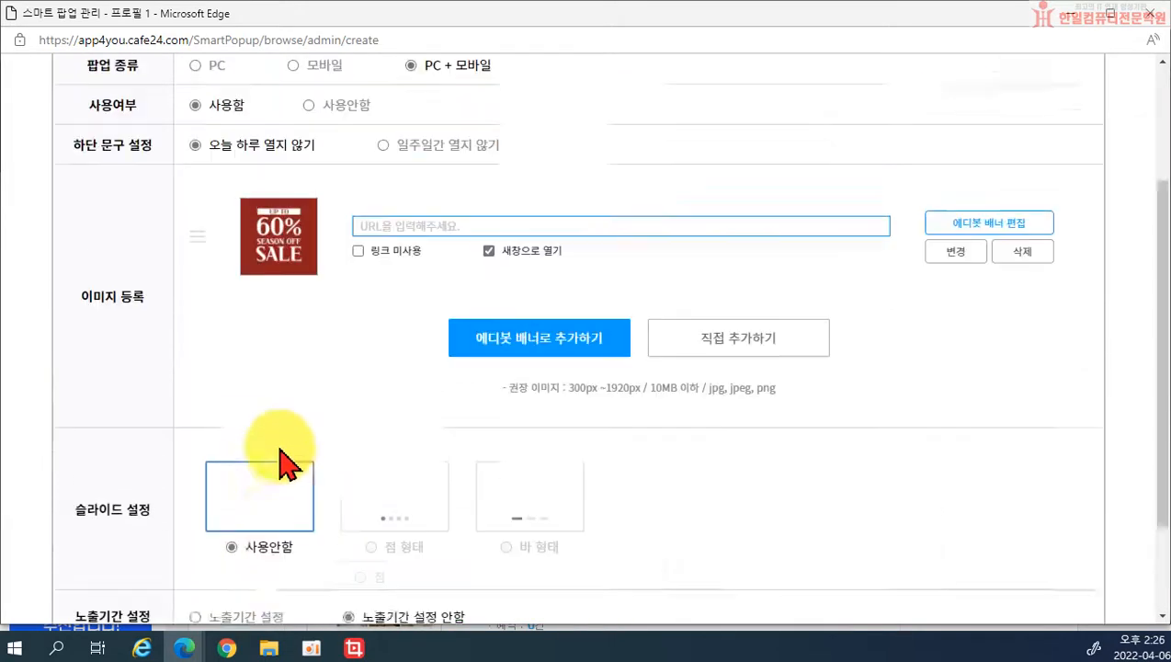
scroll(308, 496, "down", 1)
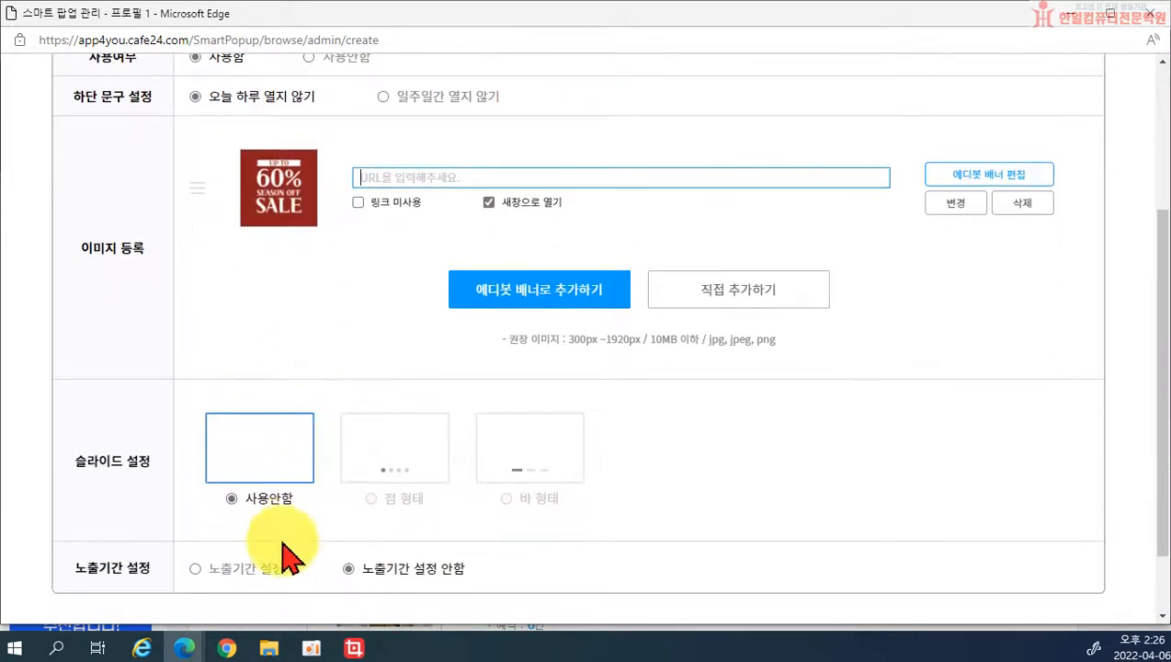
Step: Save the popup with a 2022-04-06 to 2022-05-06 display period, then close the admin window
left_click(231, 573)
scroll(232, 583, "down", 2)
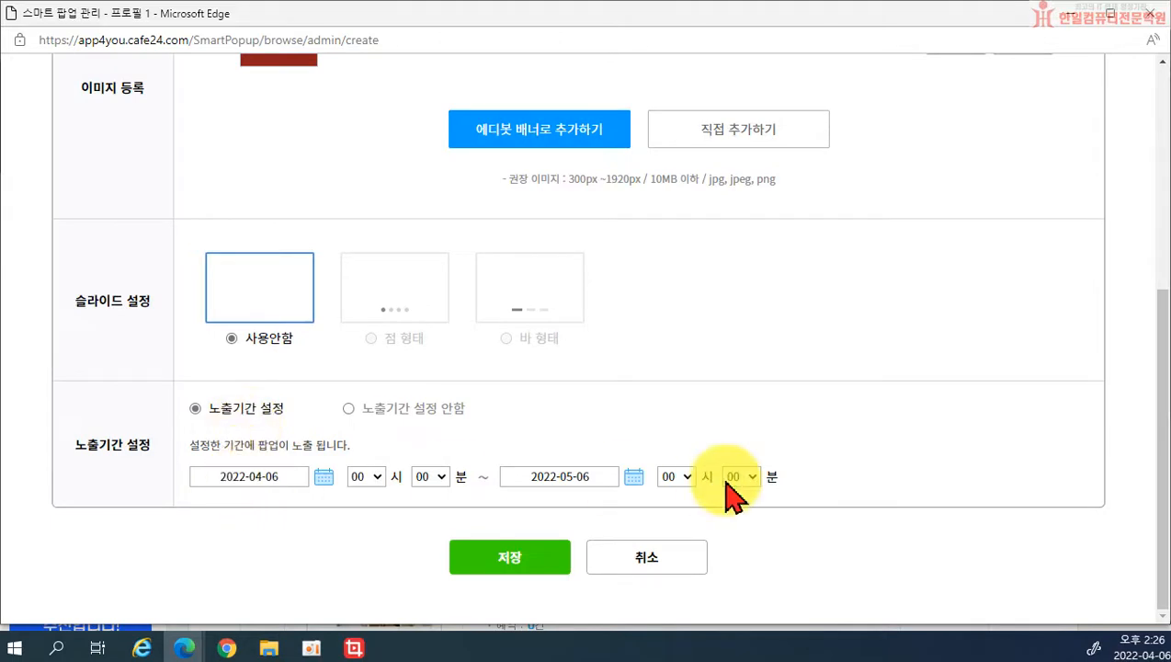
left_click(506, 556)
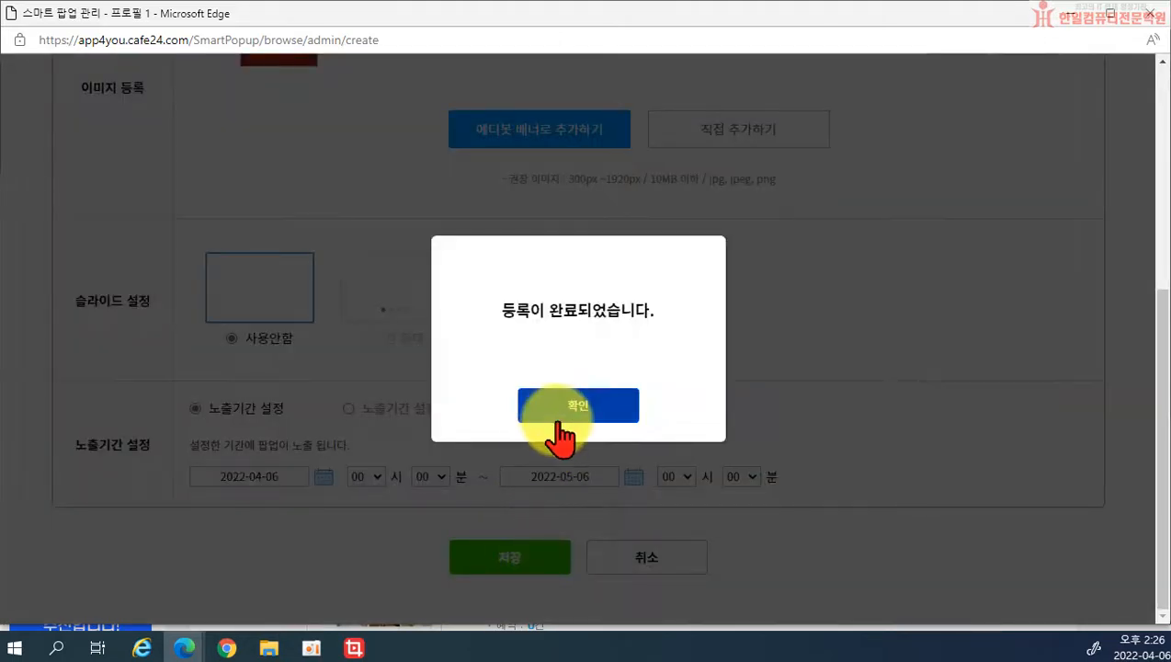
left_click(568, 418)
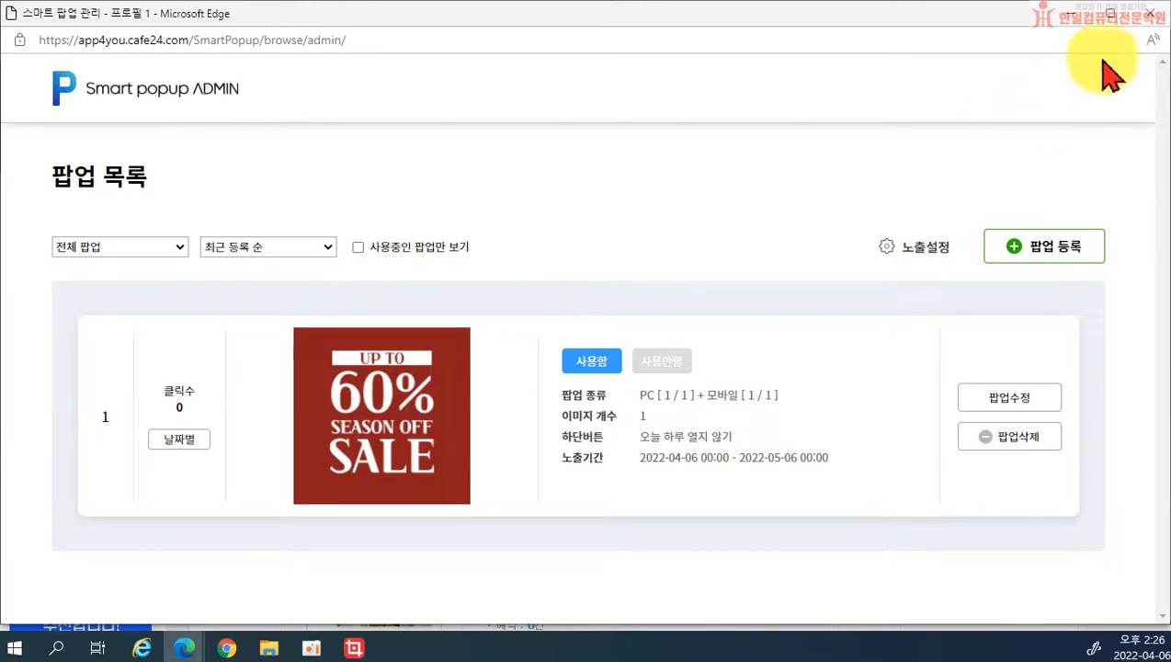
left_click(1146, 20)
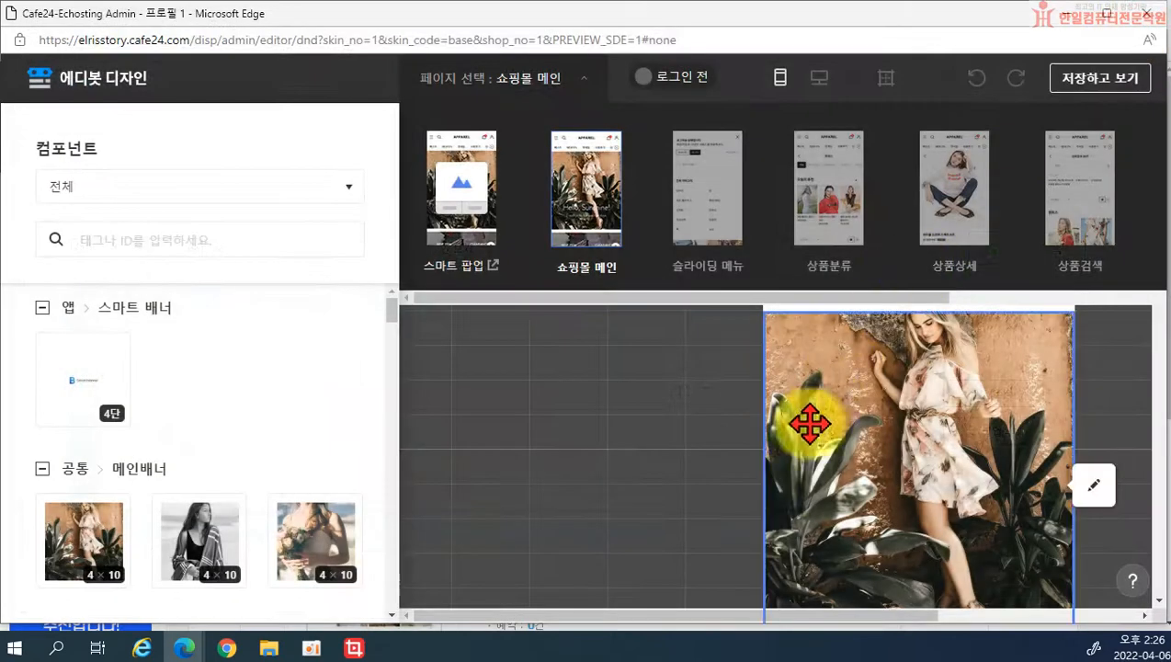
Step: Show the shopping mall main page and compare its logged-in and logged-out previews
left_click(593, 207)
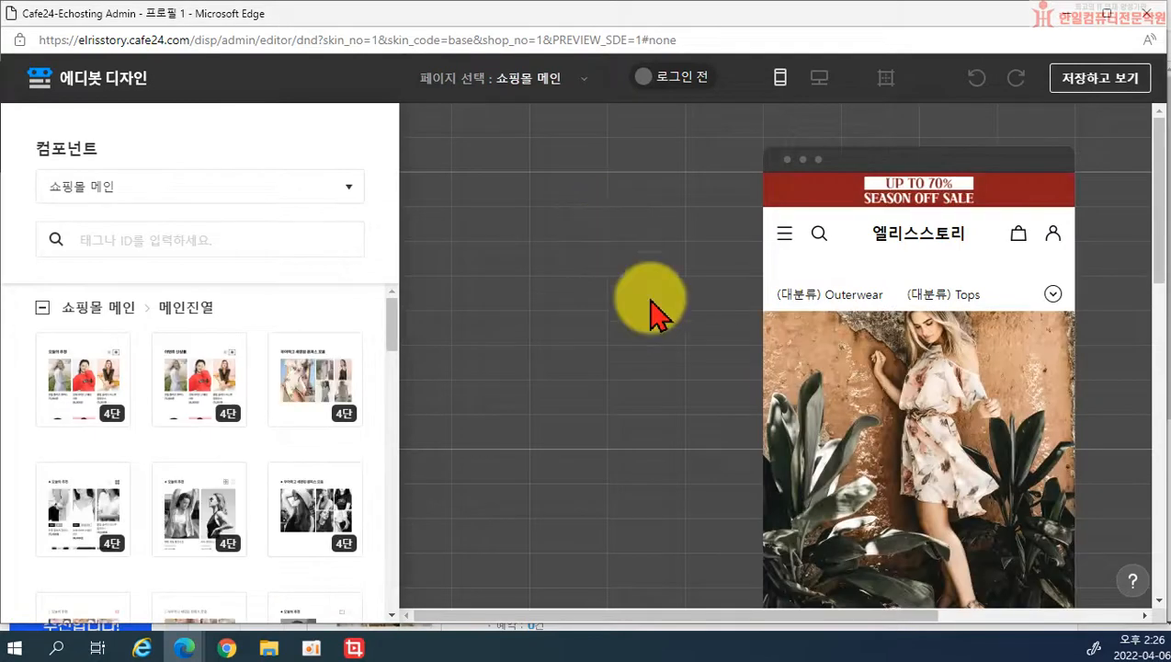
left_click(531, 81)
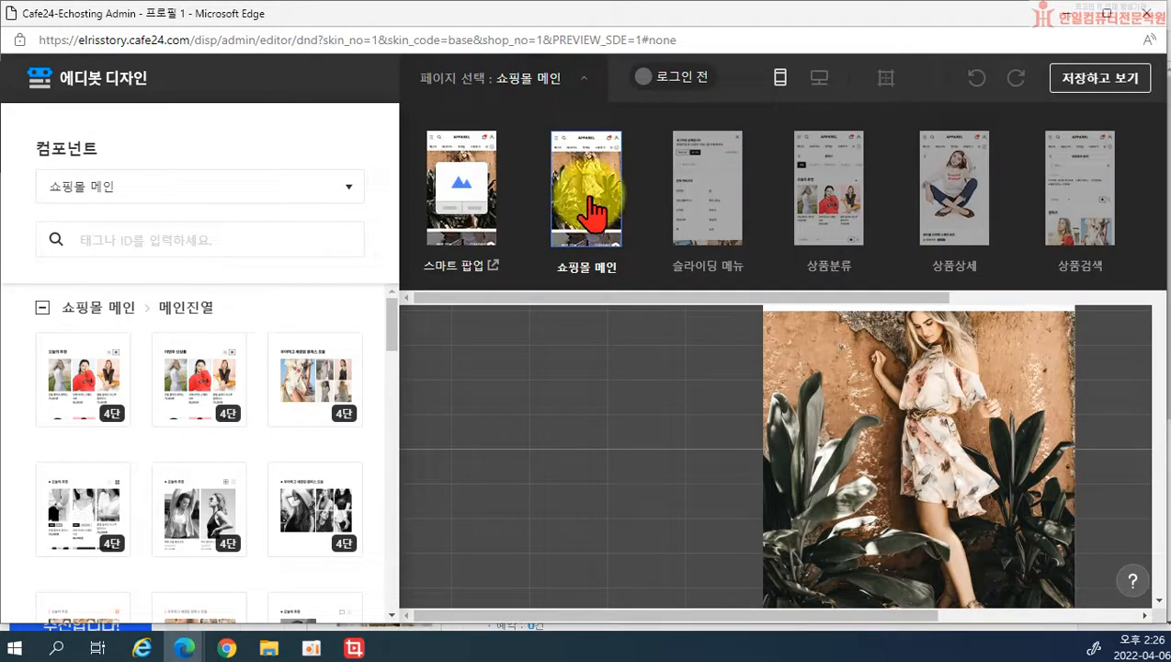
left_click(648, 83)
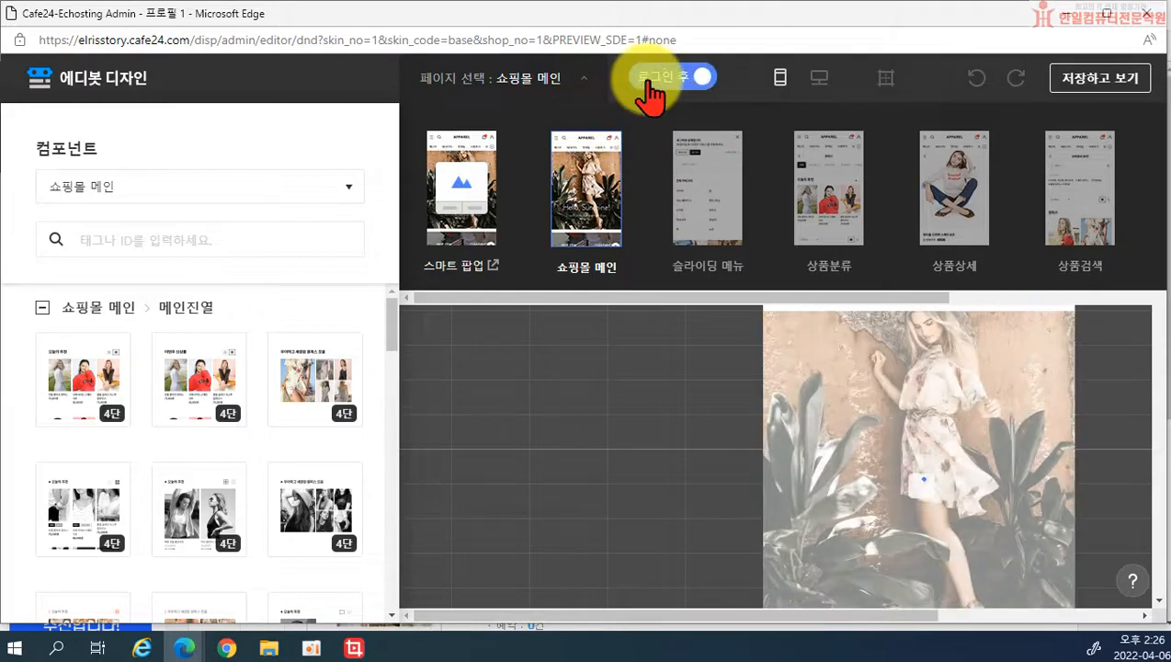
left_click(649, 83)
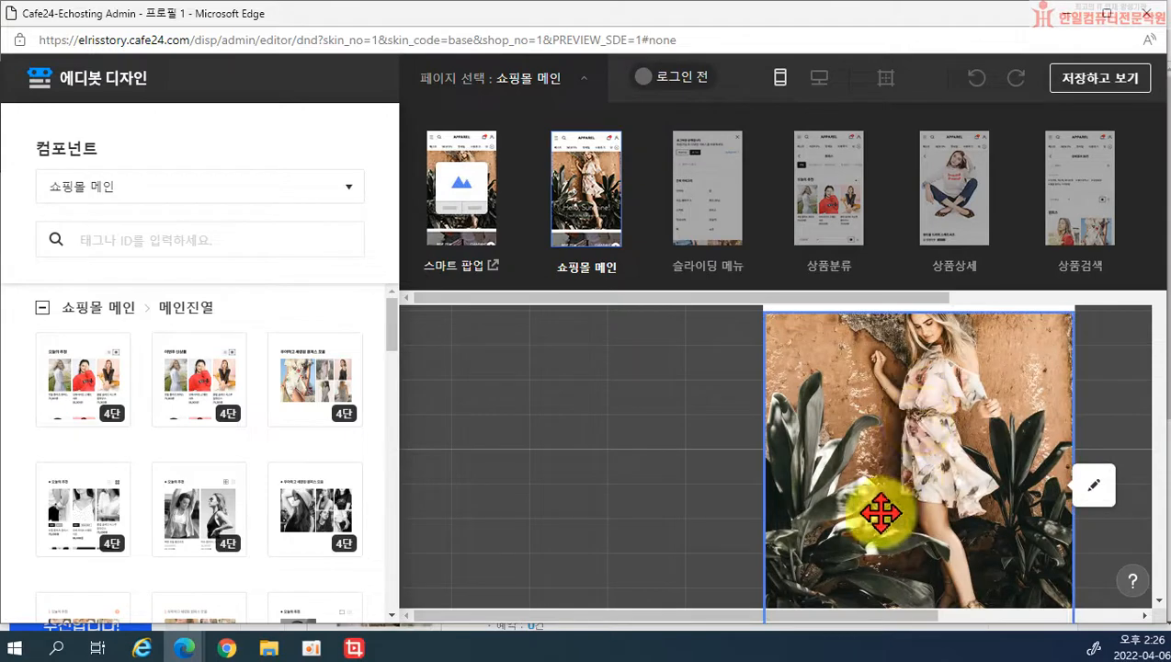
left_click(677, 87)
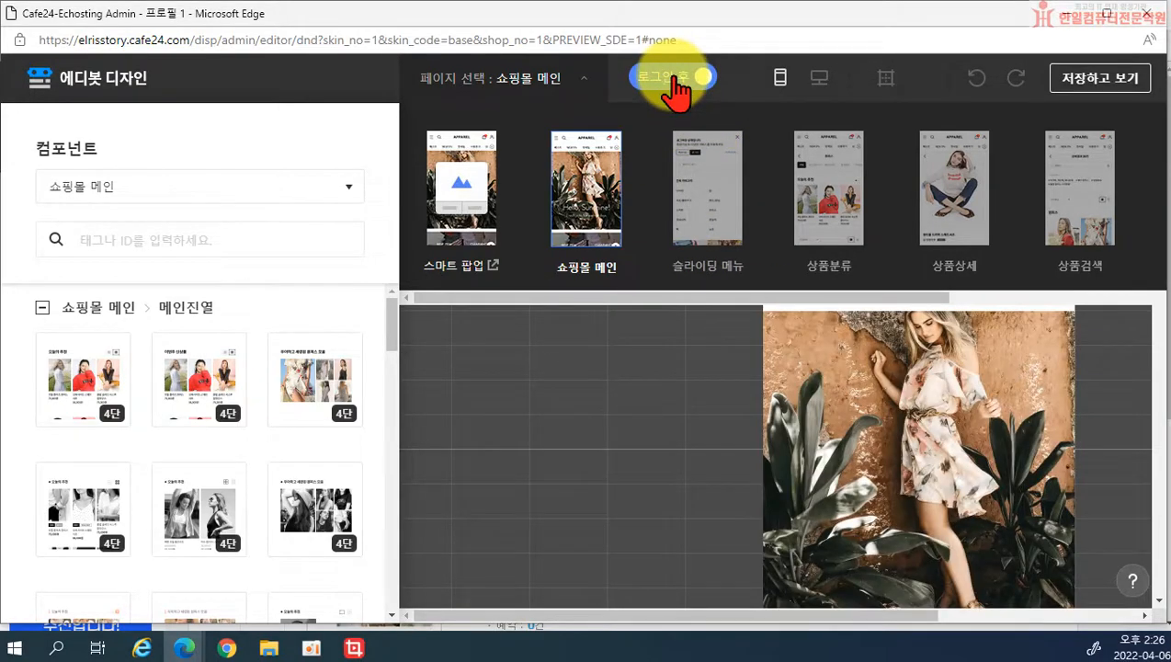
left_click(664, 92)
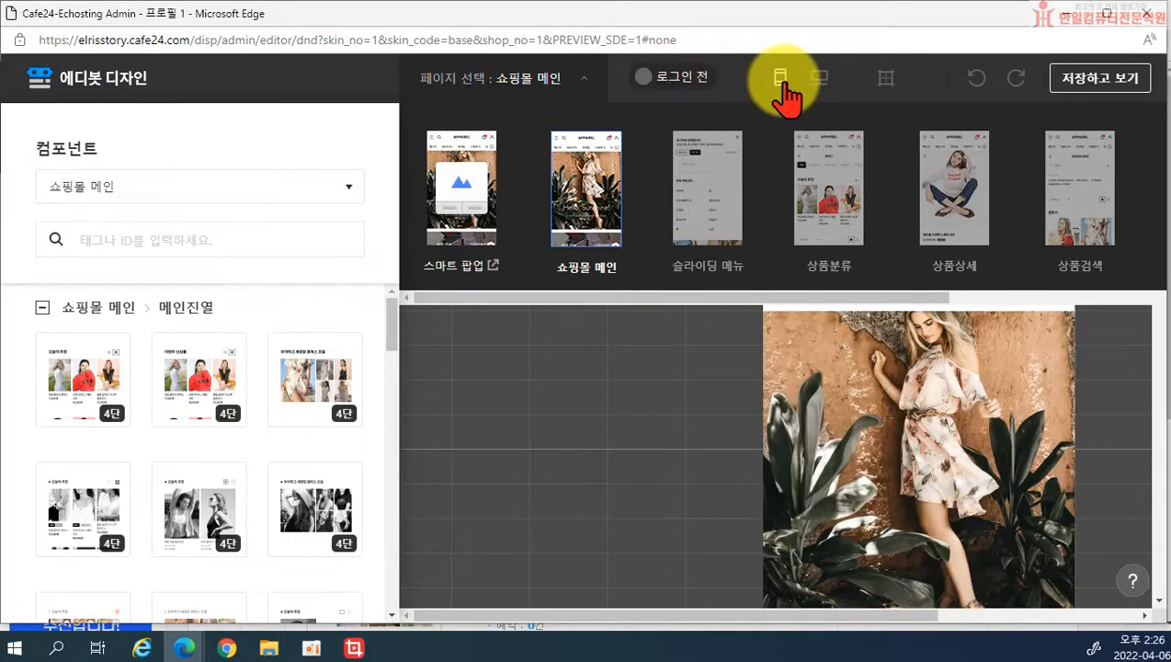
Step: Compare the PC and mobile layouts, overlay the guide grid, and reload the main page preview
left_click(820, 79)
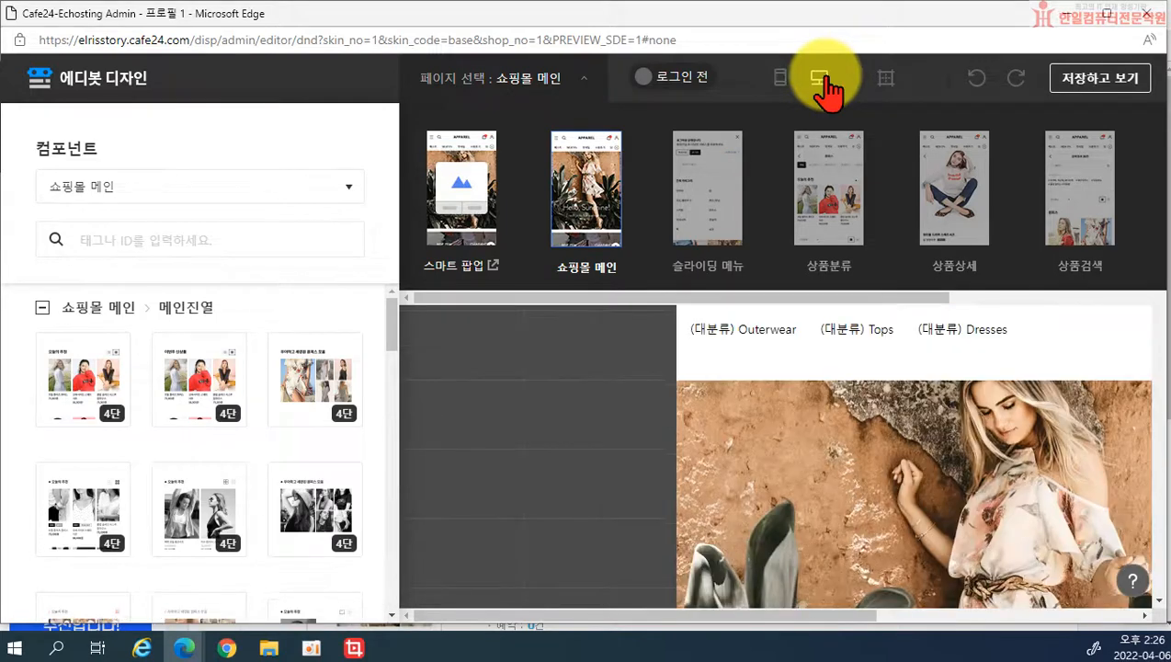
left_click(778, 80)
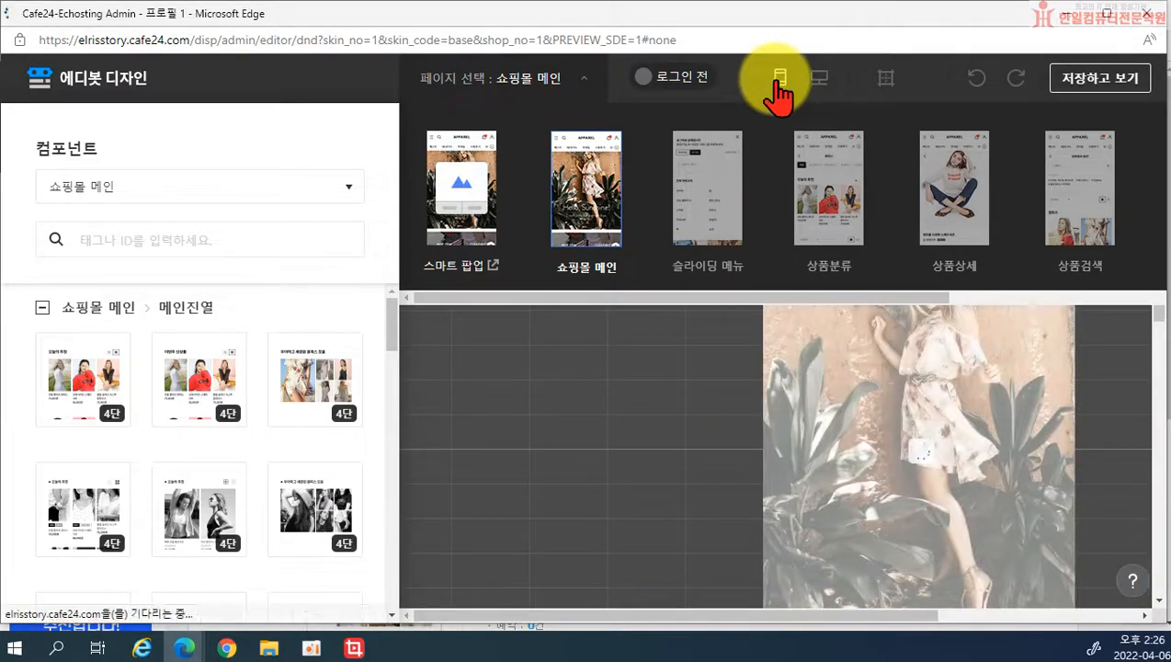
left_click(886, 84)
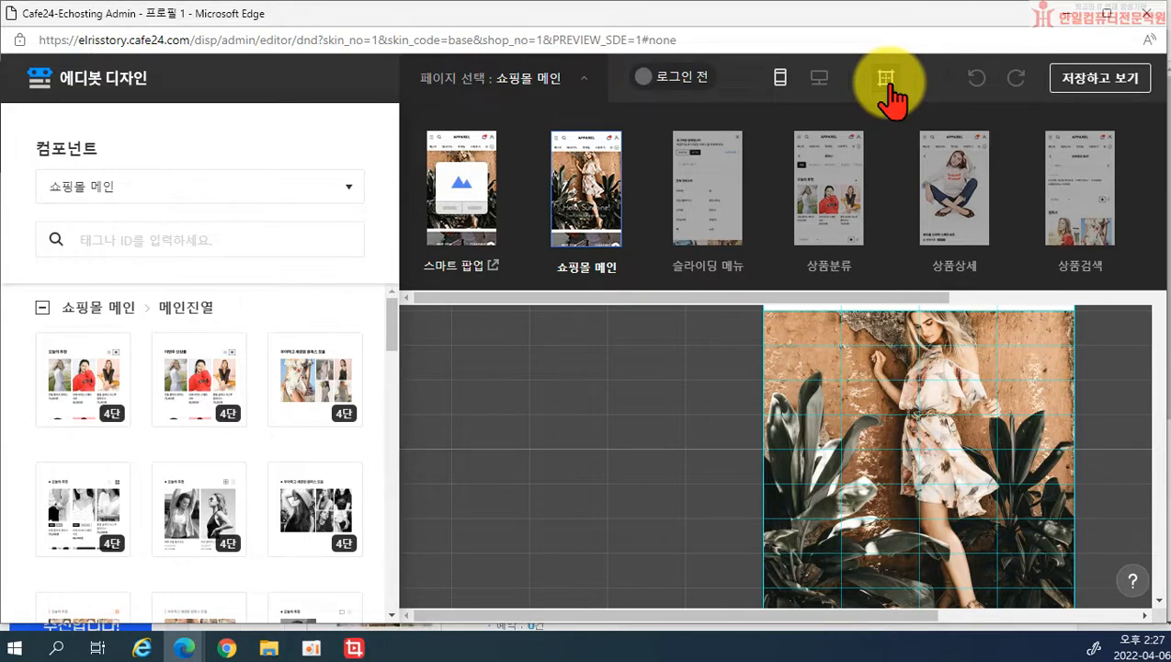
left_click(479, 163)
left_click(1148, 14)
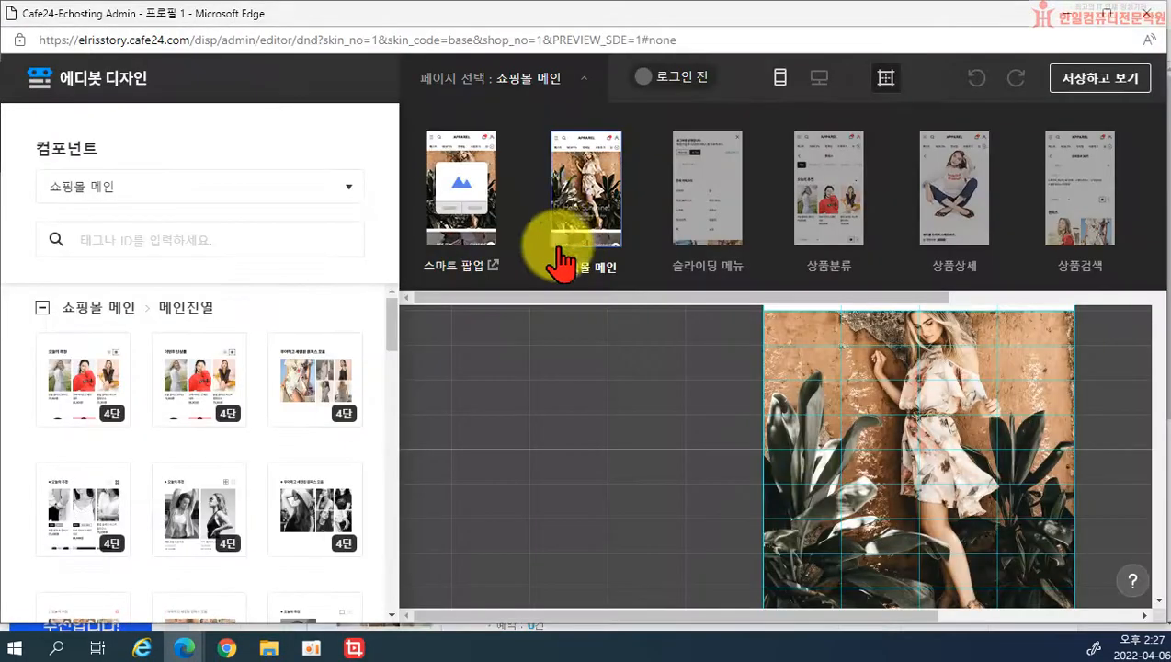
left_click(561, 213)
Step: Switch to the sliding menu page, hide the guide grid, and preview it as a logged-in shopper
left_click(563, 79)
left_click(685, 193)
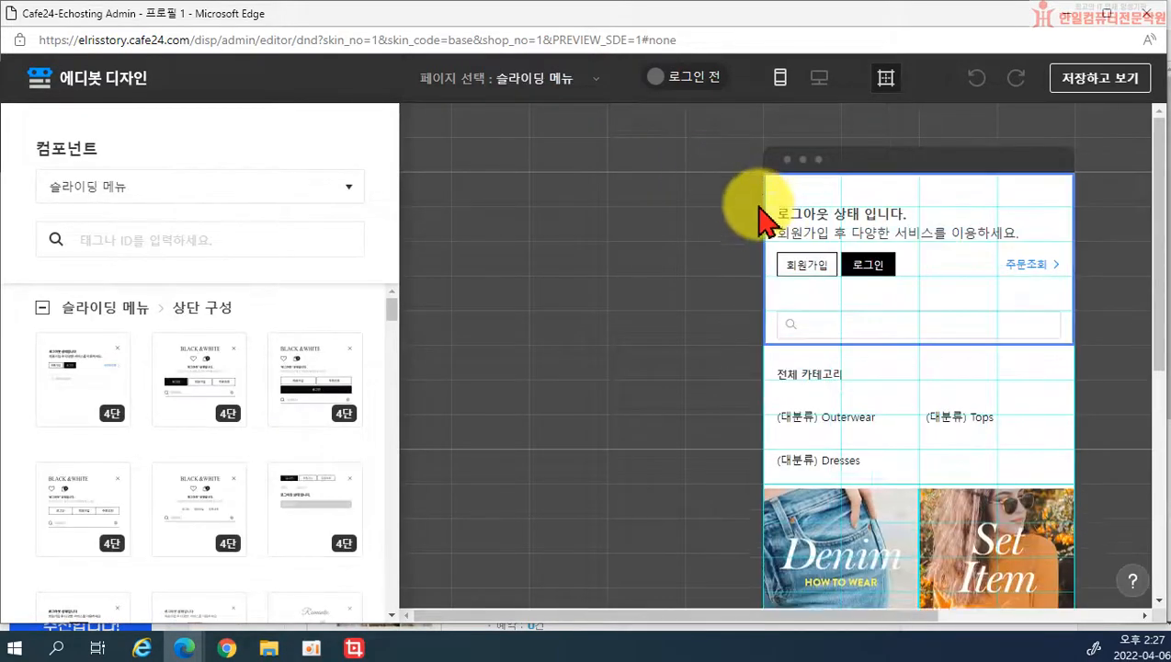
left_click(882, 92)
scroll(924, 340, "down", 5)
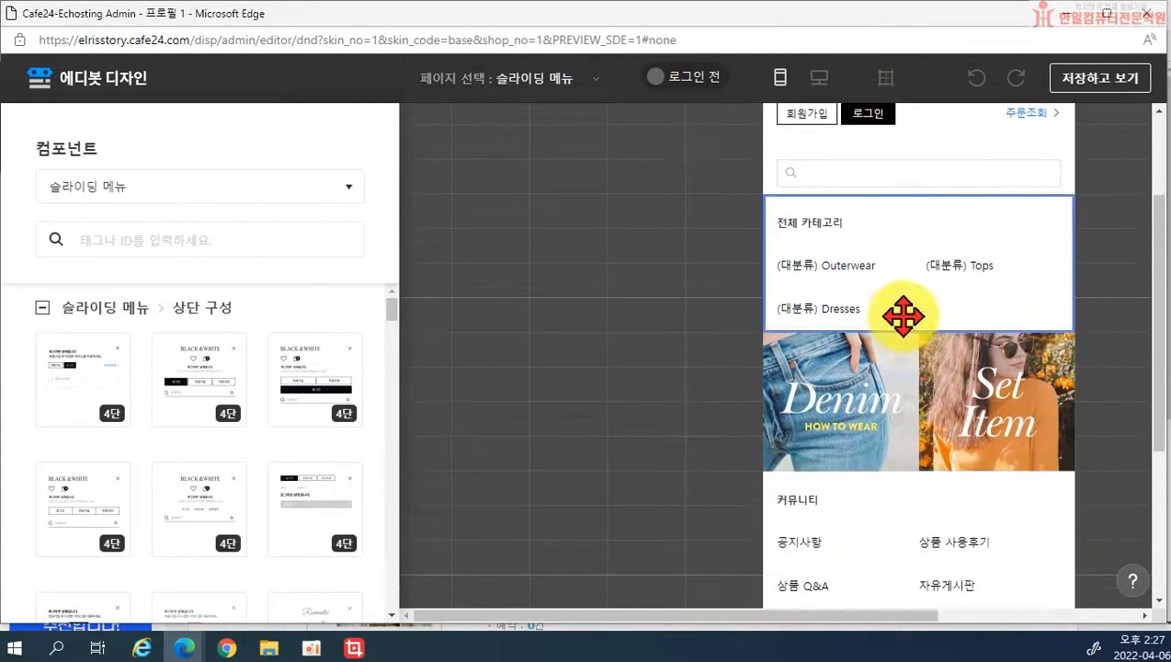
scroll(902, 313, "up", 5)
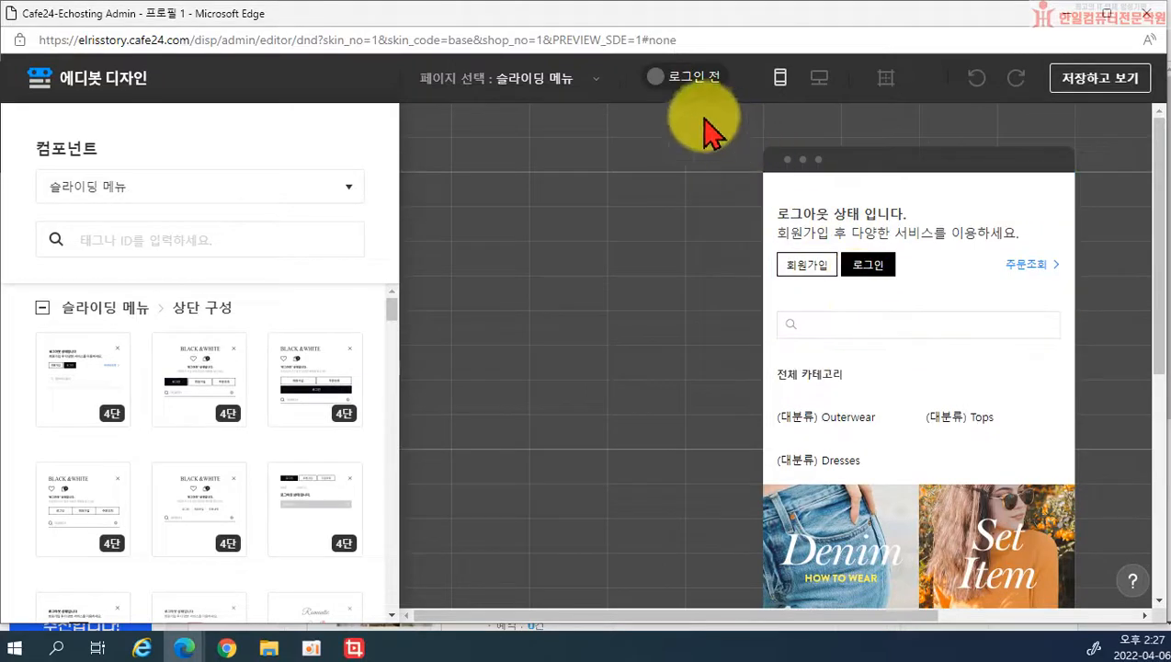
left_click(676, 79)
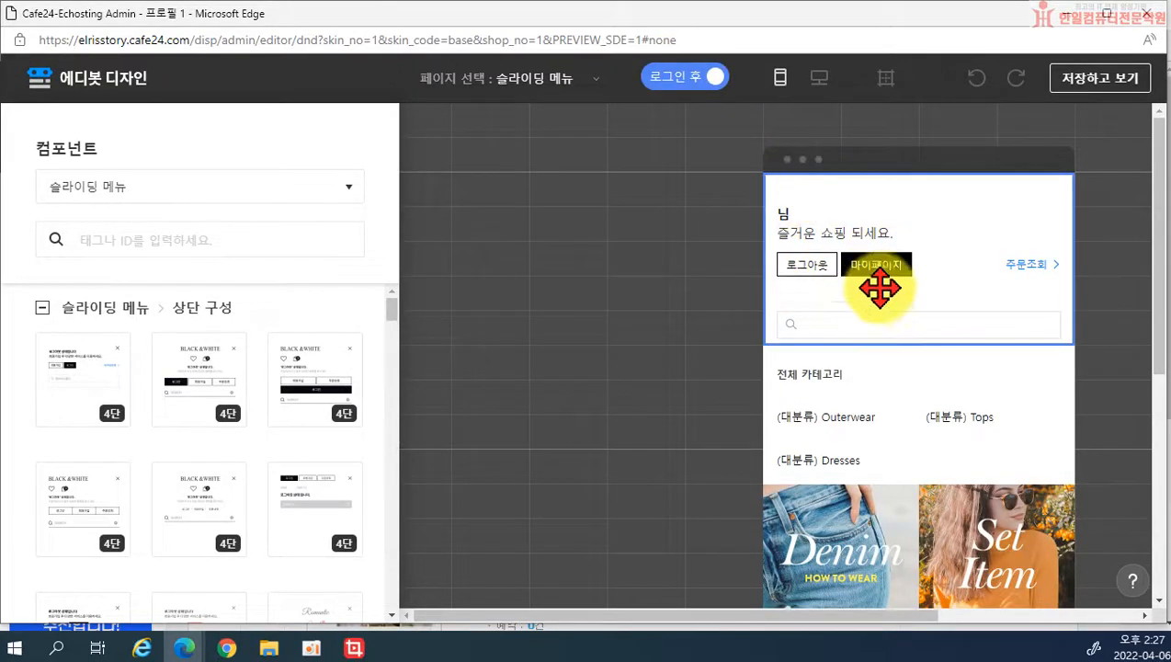
scroll(871, 300, "down", 5)
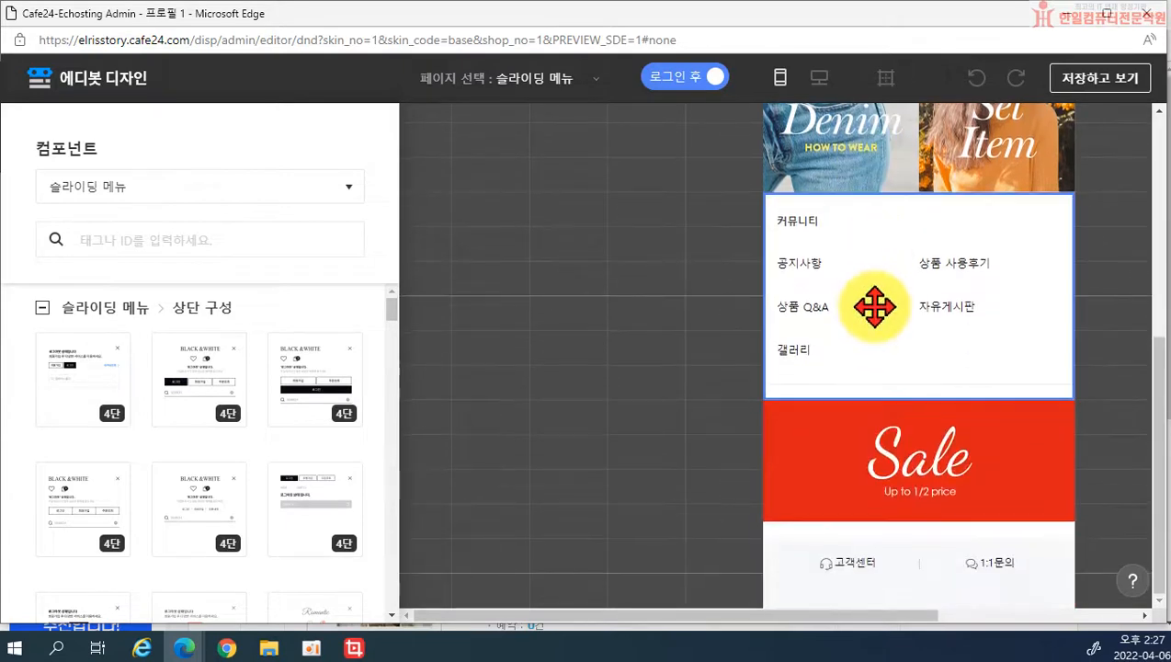
Step: Open and close the Denim banner dialog unchanged, zoom the page to 90%, and list the pages
scroll(879, 315, "up", 3)
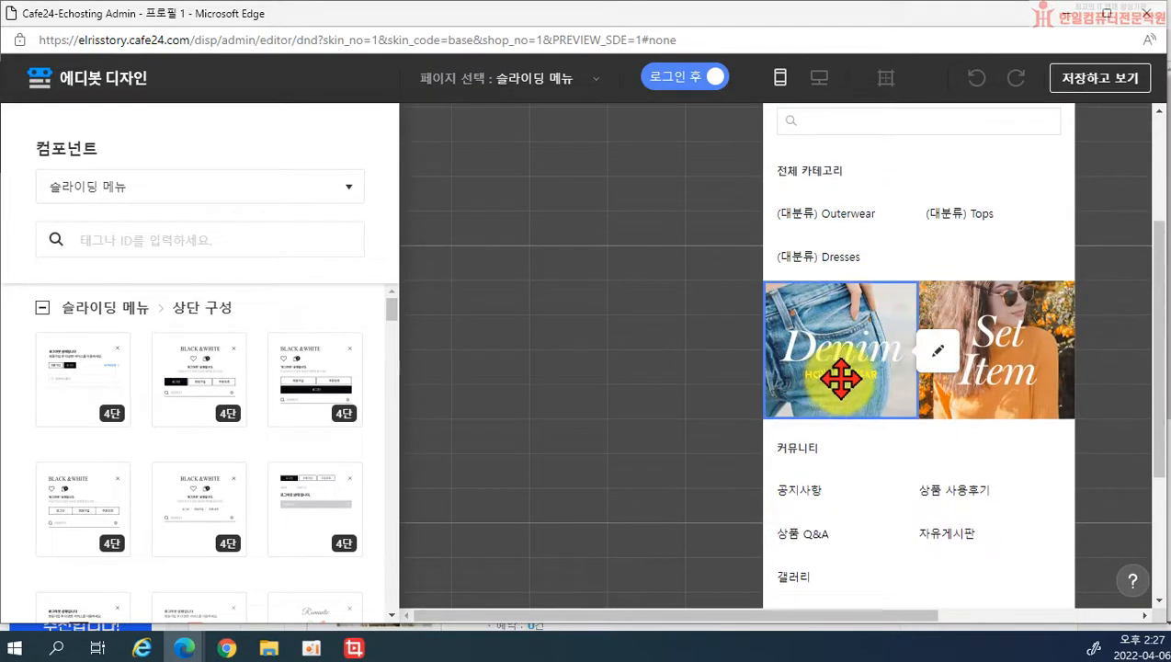
left_click(936, 360)
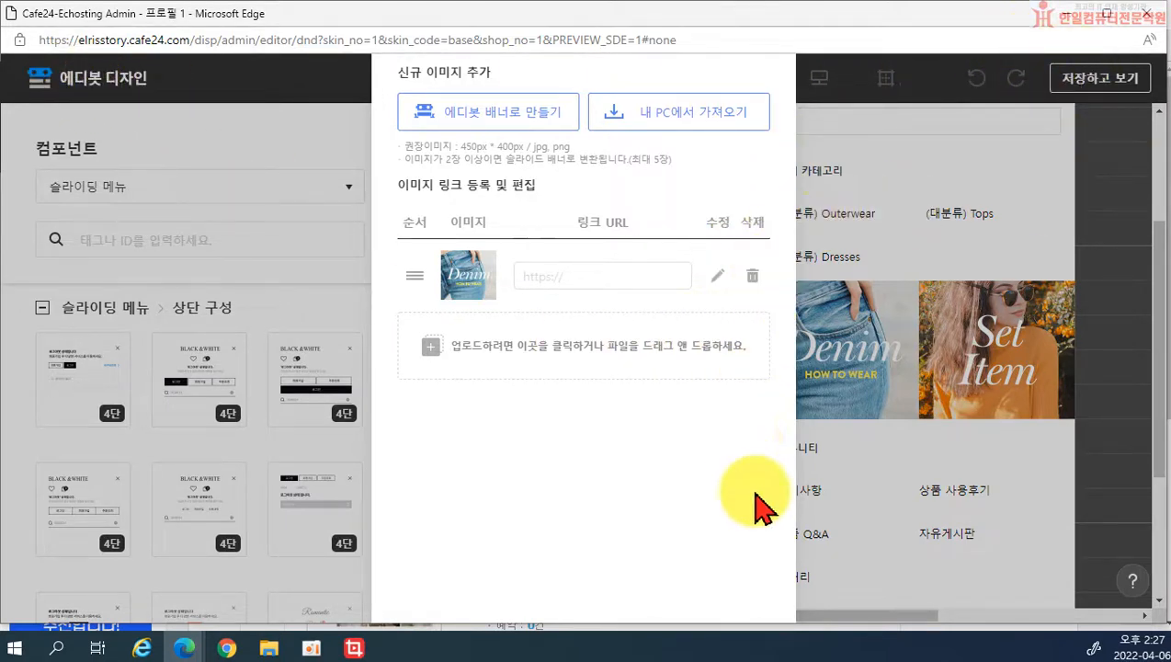
key("ctrl+minus")
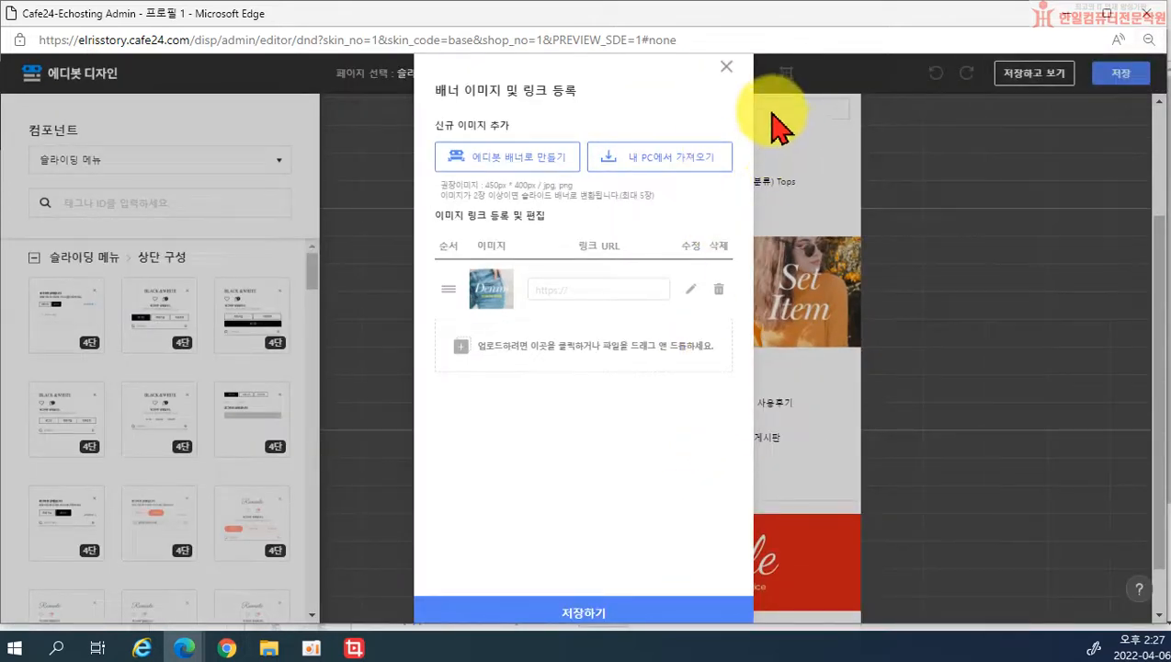
left_click(726, 67)
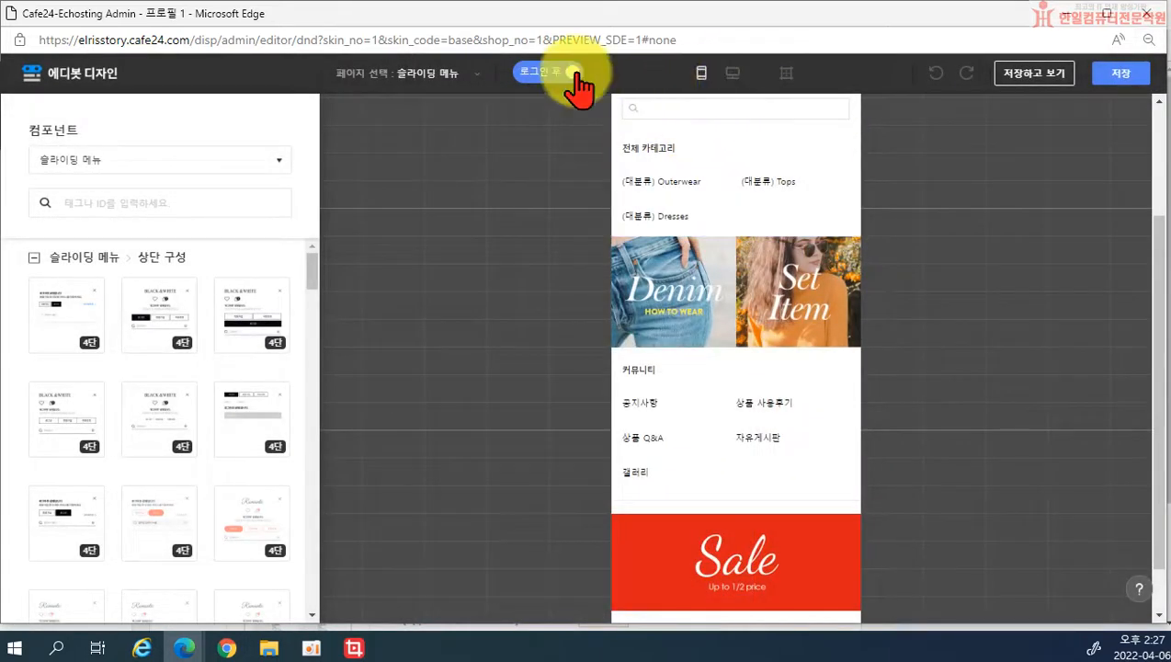
left_click(439, 74)
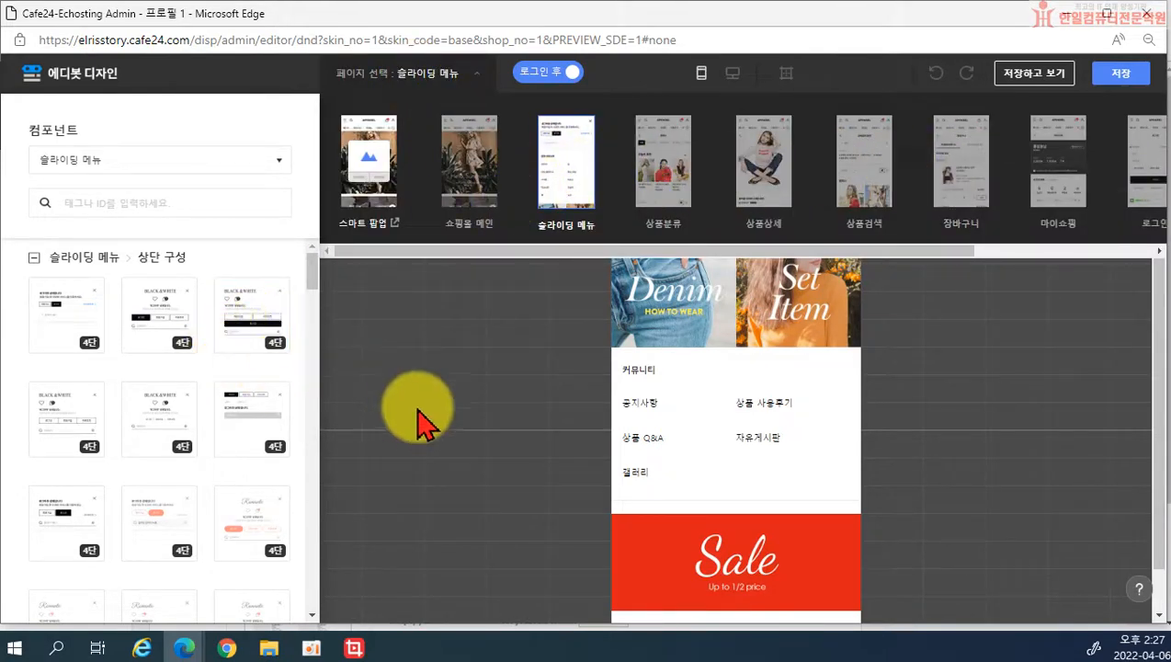
Step: Switch the editor from the sliding menu to the 쇼핑몰 메인 page
scroll(418, 409, "up", 2)
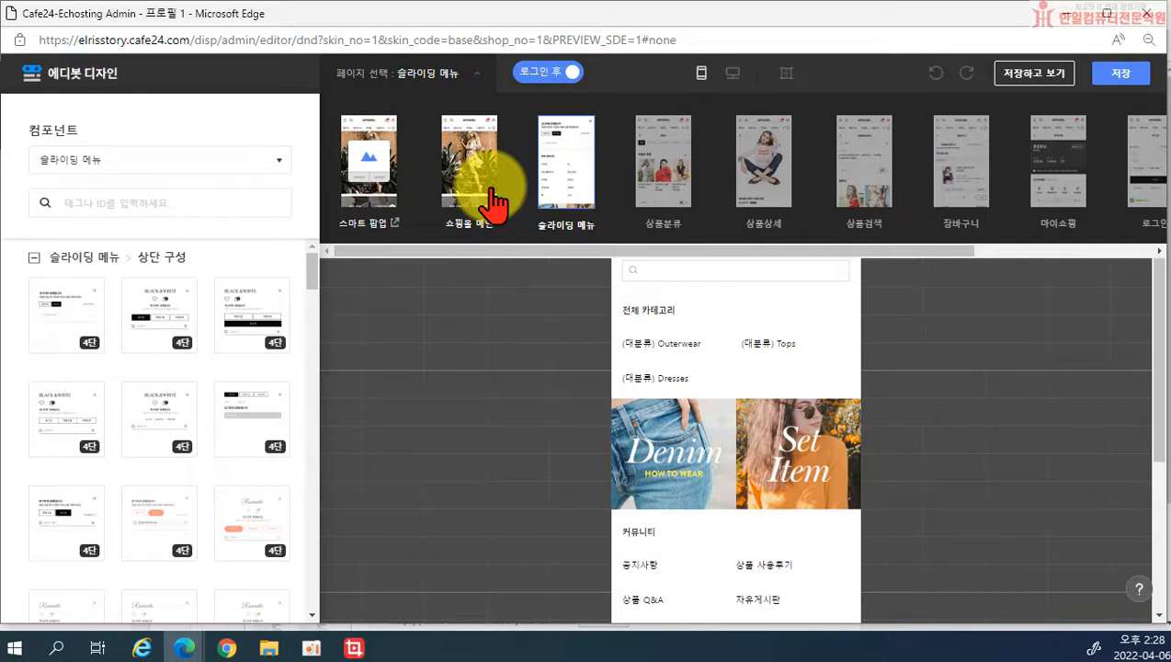
left_click(471, 175)
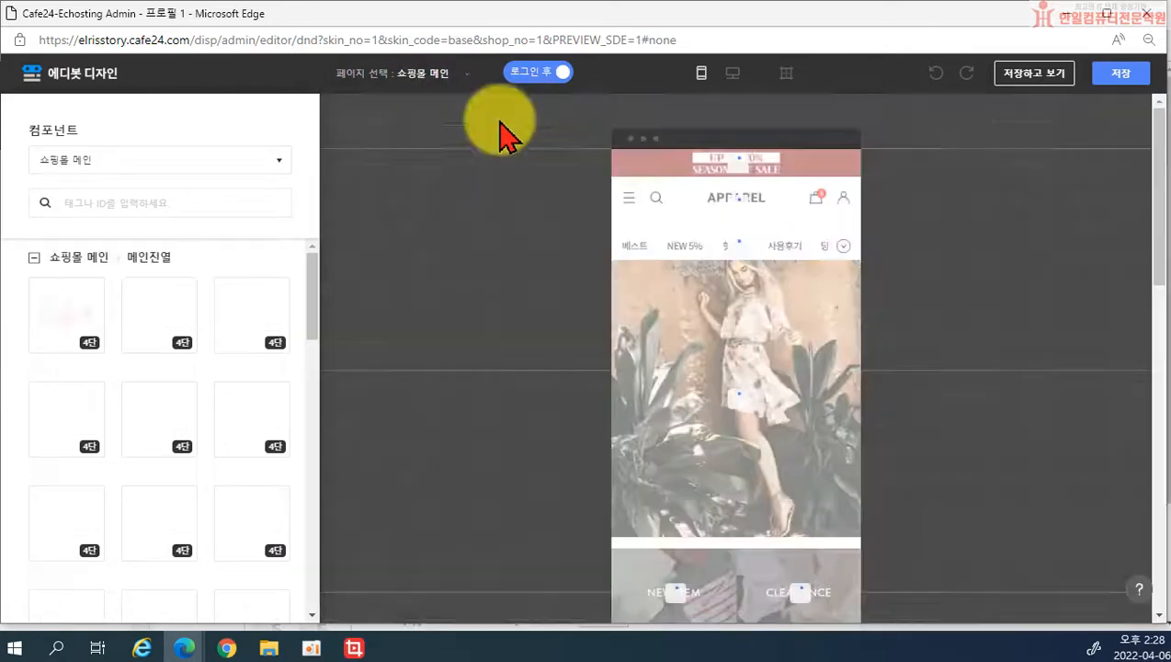
Step: Preview the main page logged out and open the main banner's image and link settings
left_click(543, 74)
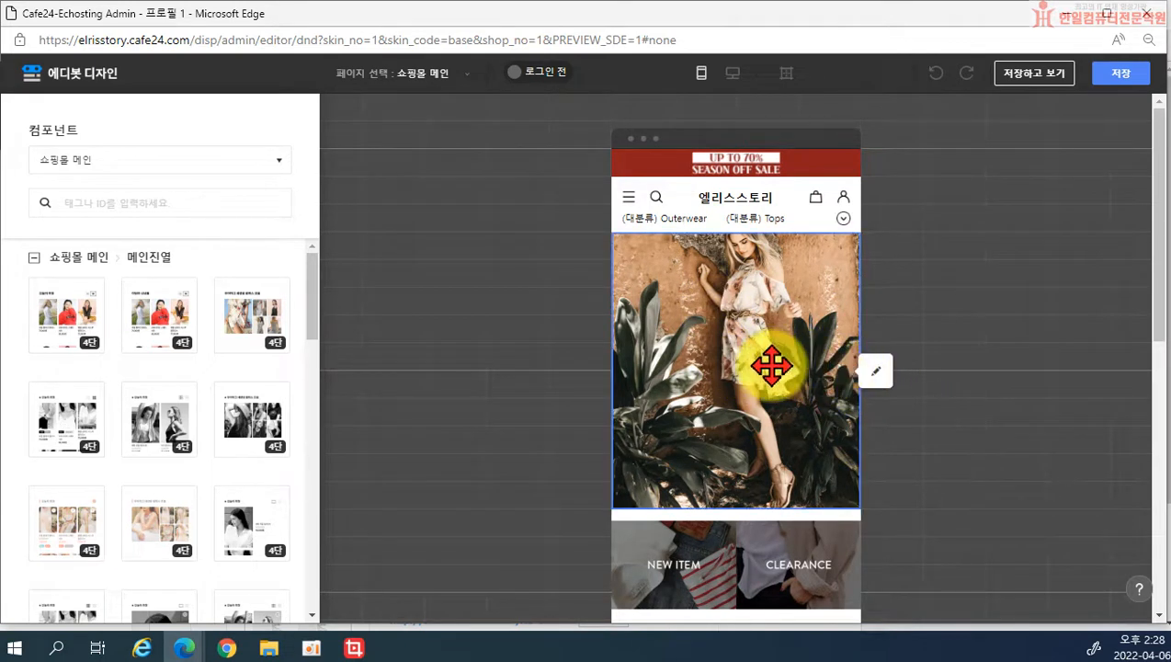
left_click(875, 373)
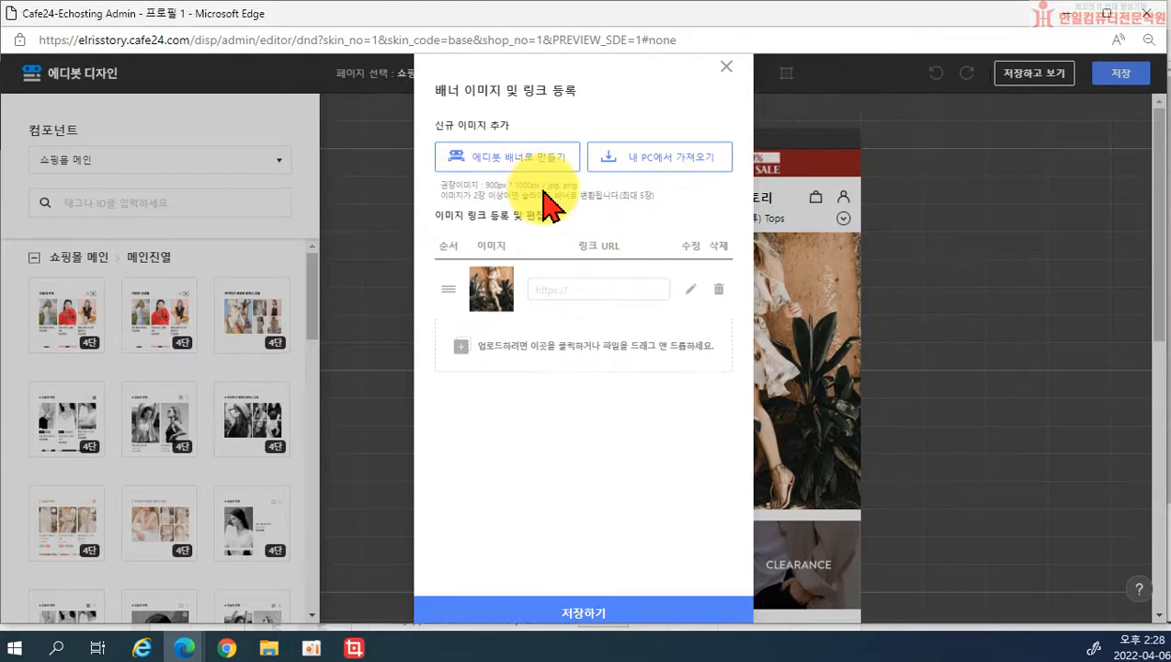
Step: Upload main1_1 from the 메인배너 folder, then delete the extra second banner row
left_click(648, 179)
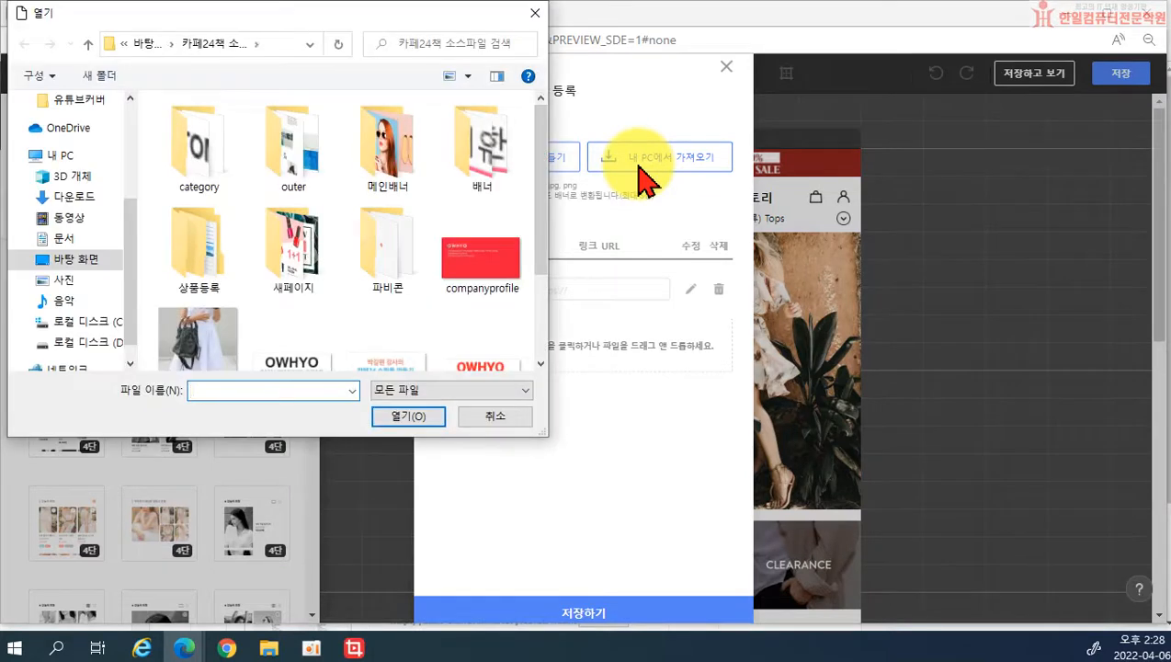
double_click(386, 181)
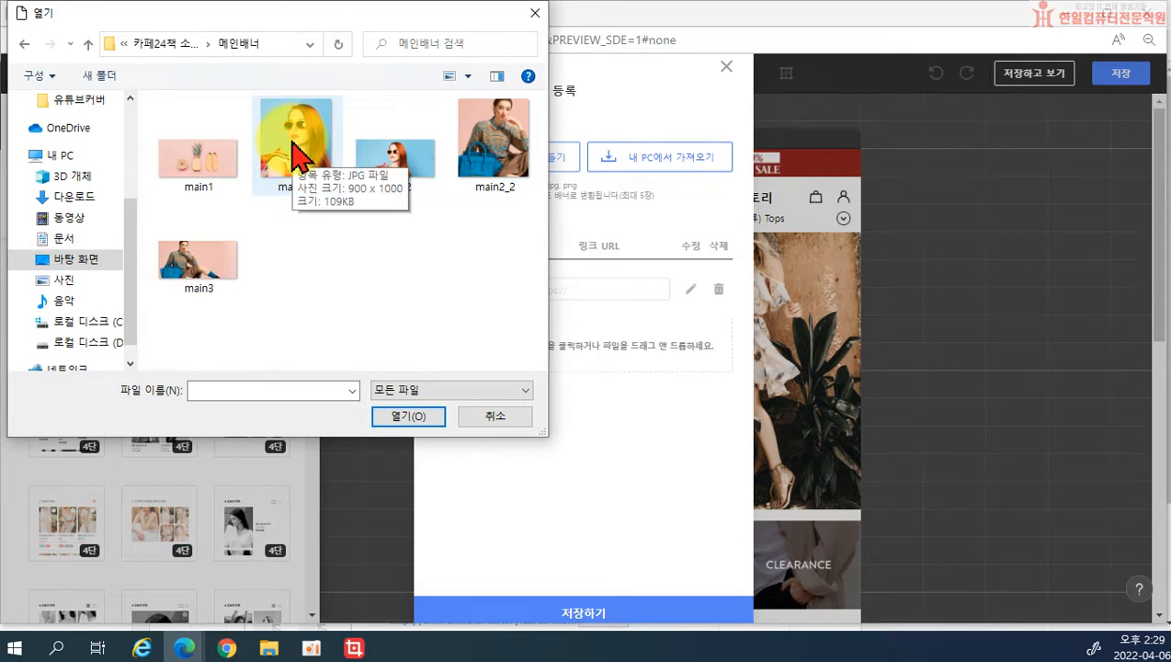
left_click(297, 158)
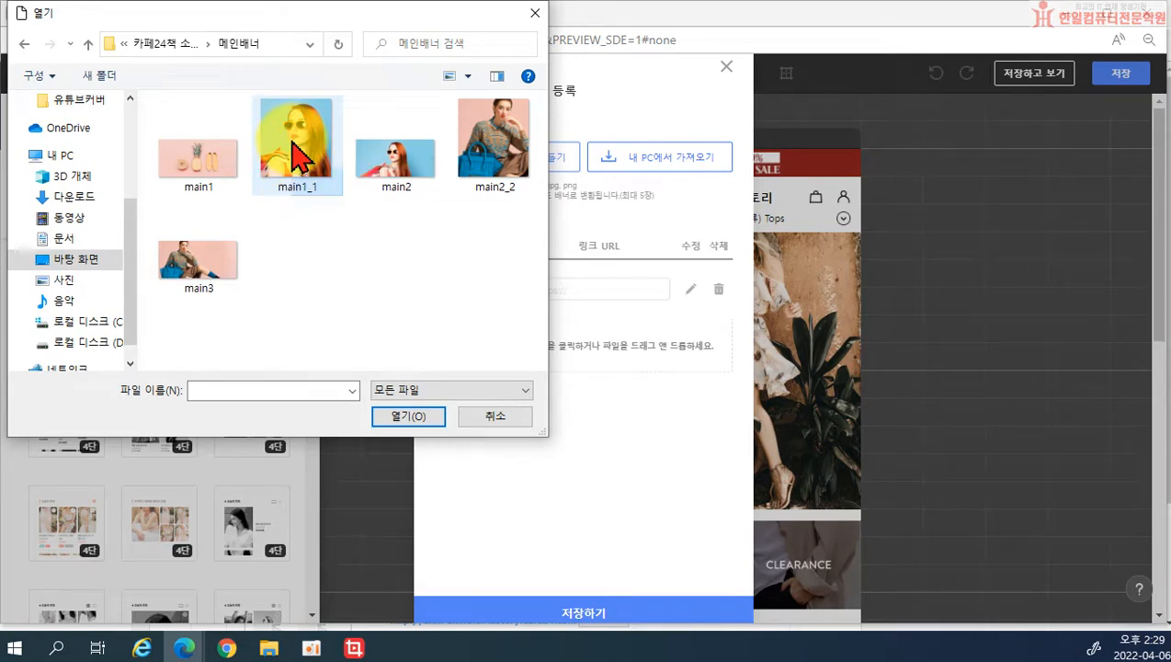
left_click(407, 421)
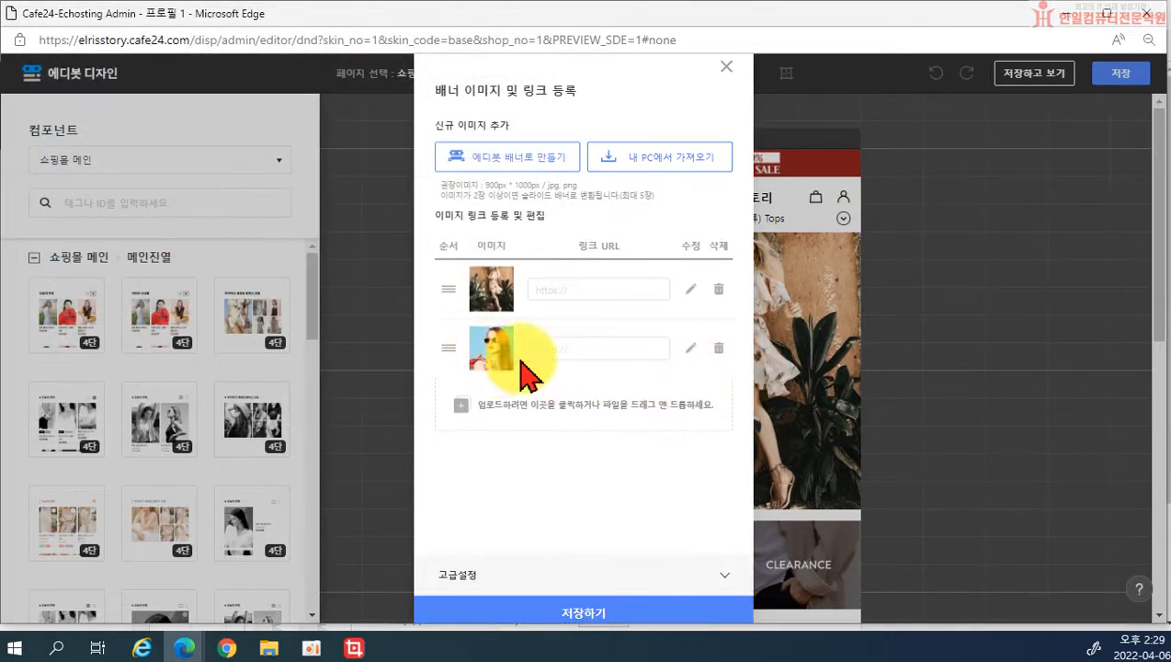
left_click(718, 348)
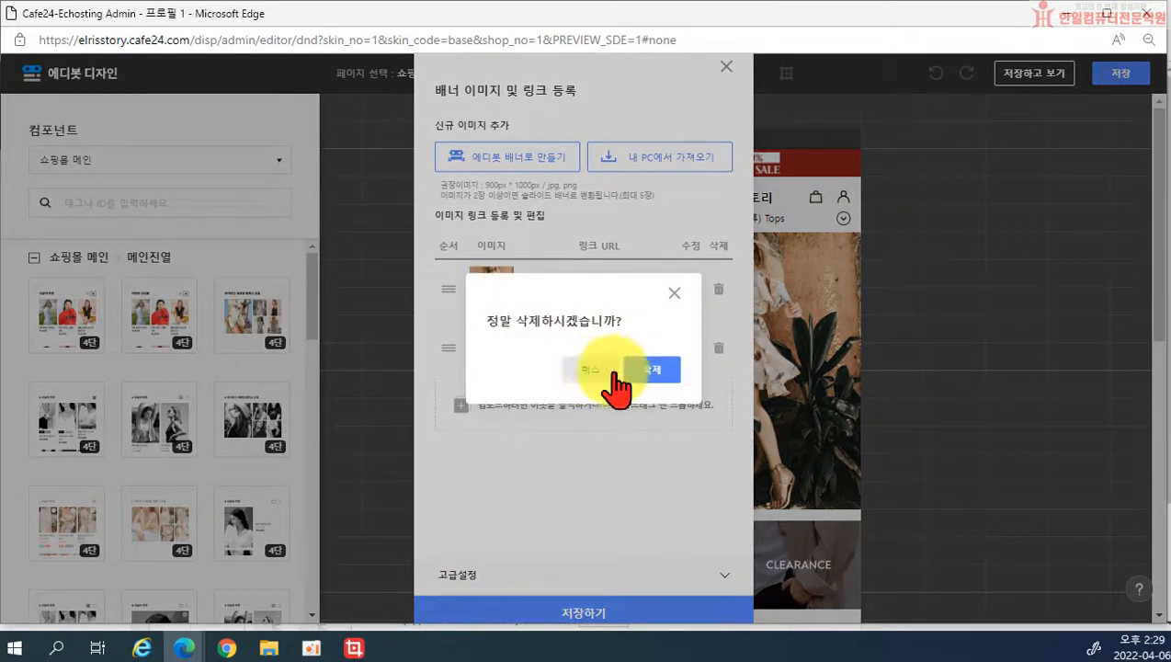
left_click(632, 368)
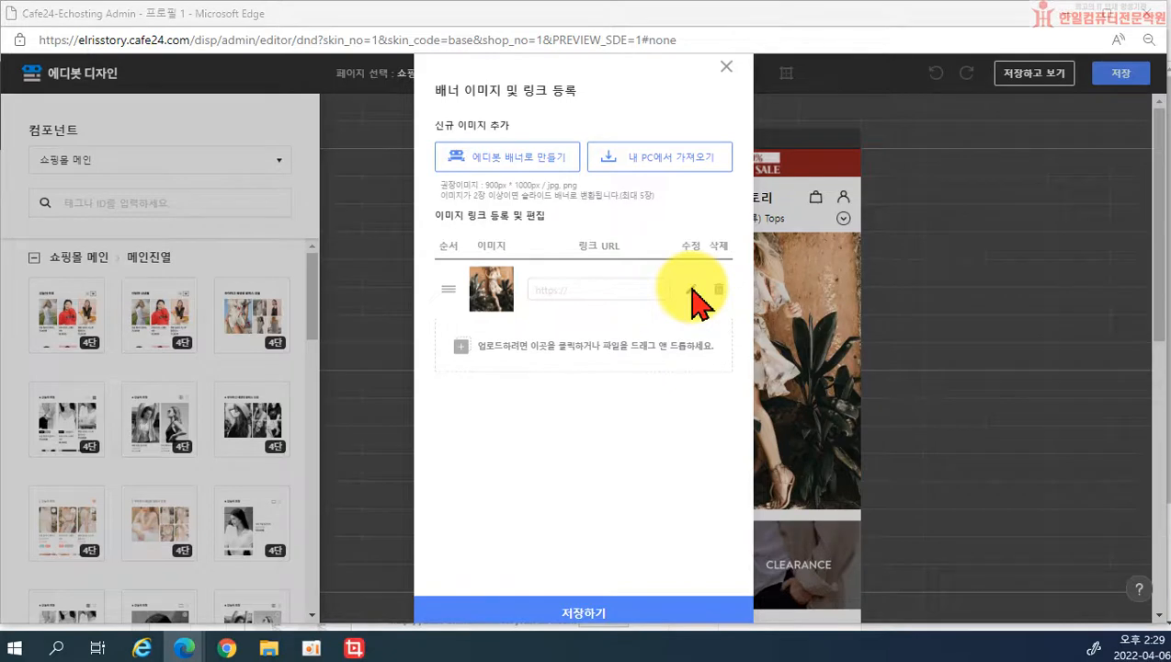
Step: Replace the existing banner image with main1_1 and save the banner
left_click(692, 290)
left_click(296, 161)
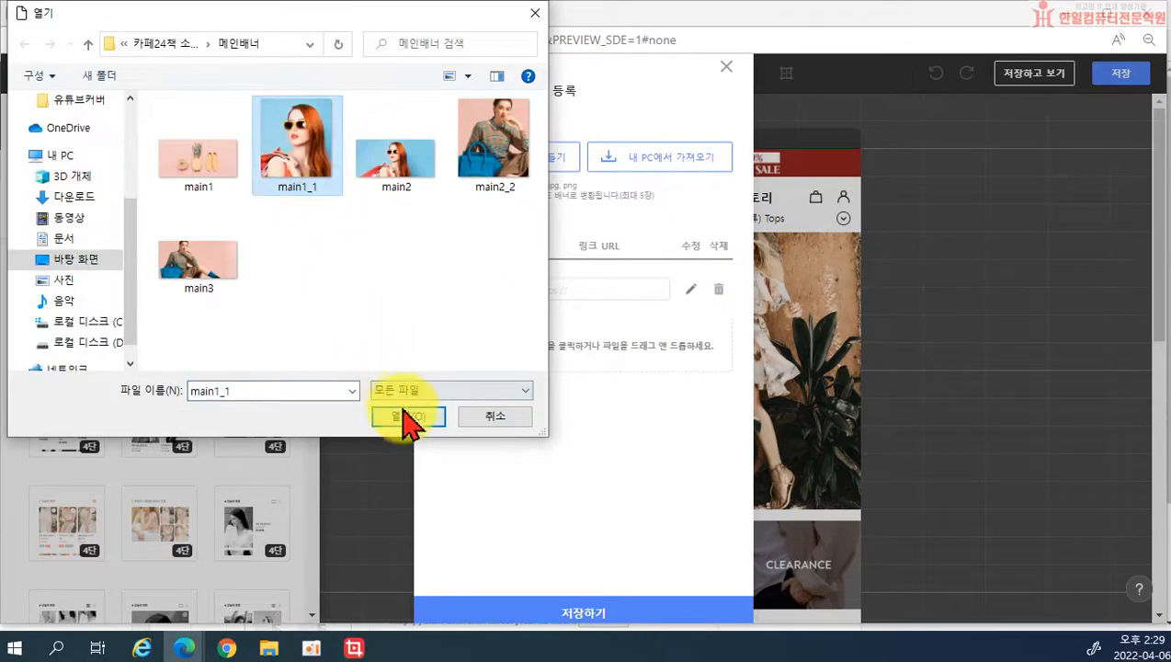
left_click(407, 415)
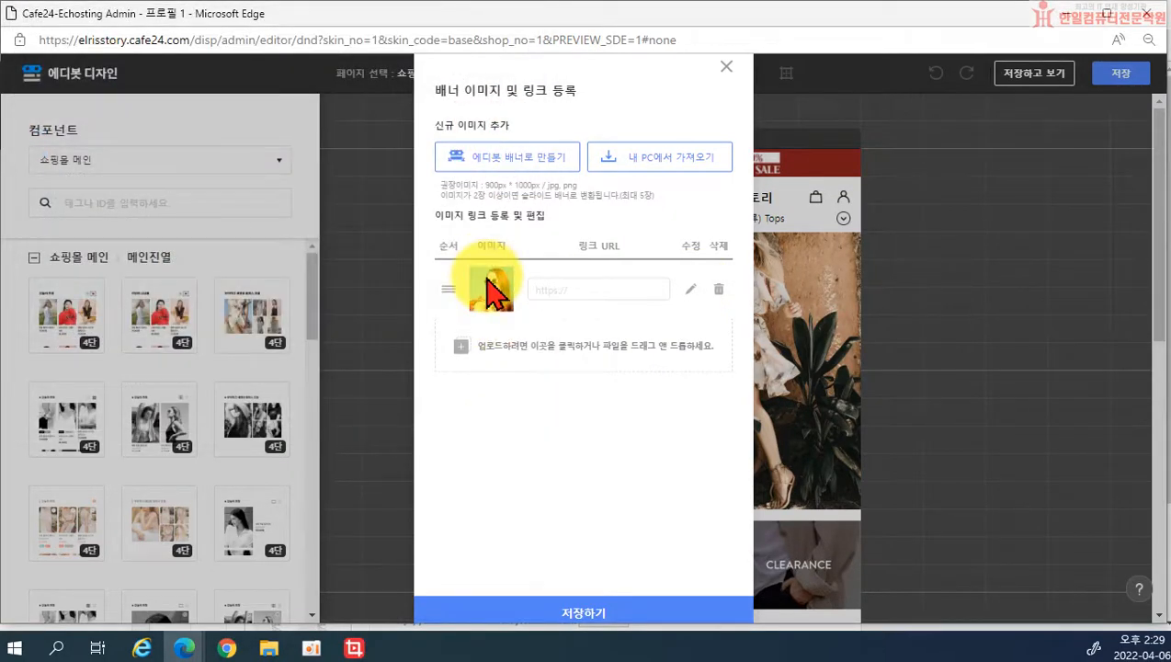
left_click(553, 288)
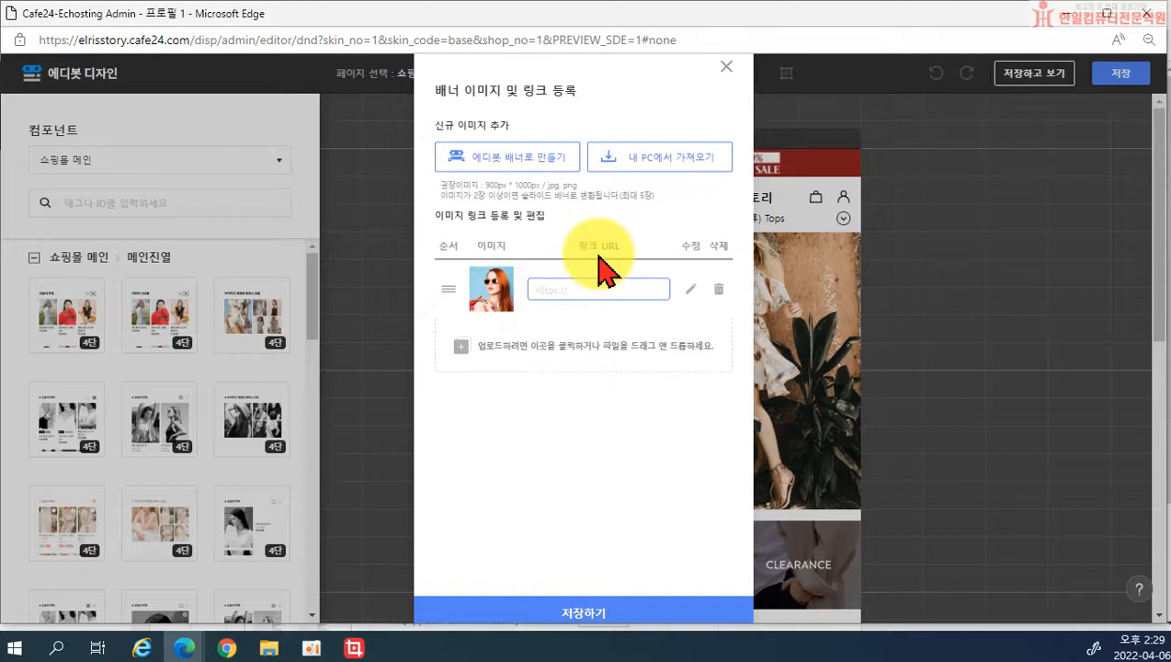
left_click(650, 609)
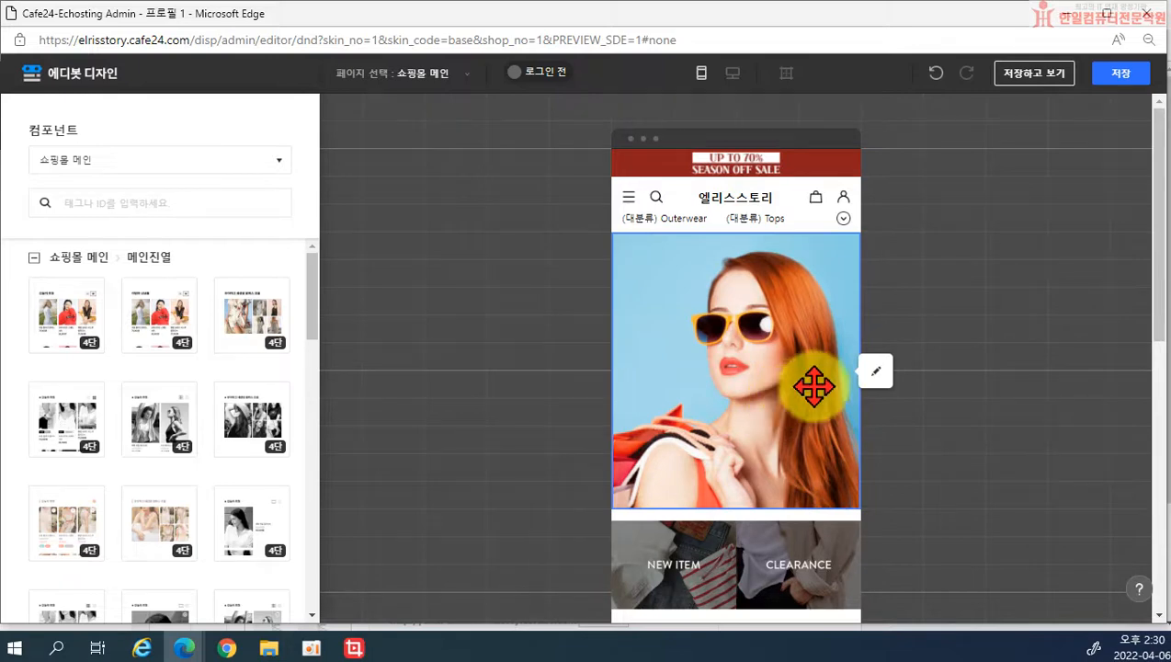
Step: Add main2_2 as a second banner slide after main1_1, enable 고급설정, and save
left_click(875, 372)
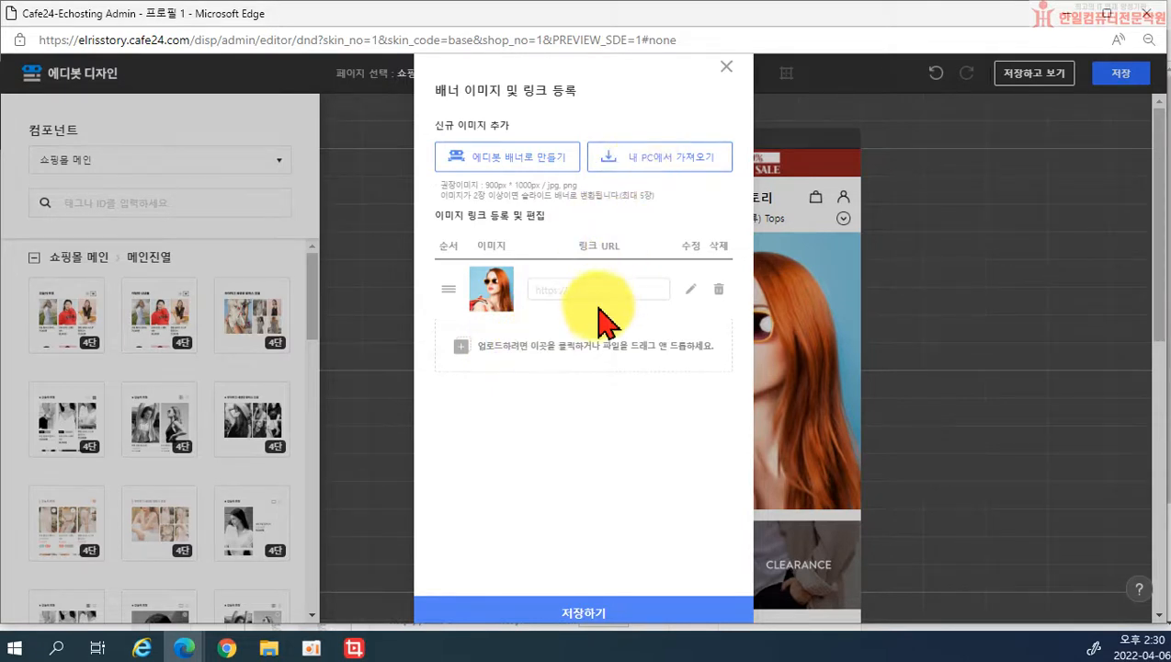
left_click(584, 346)
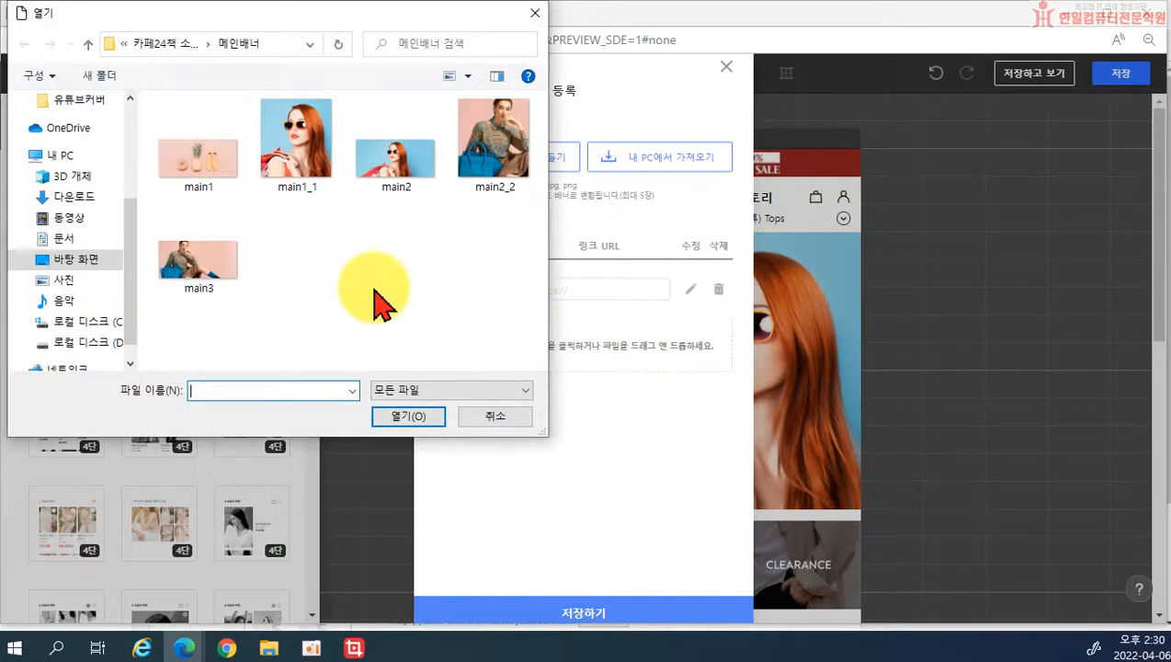
left_click(473, 149)
left_click(422, 418)
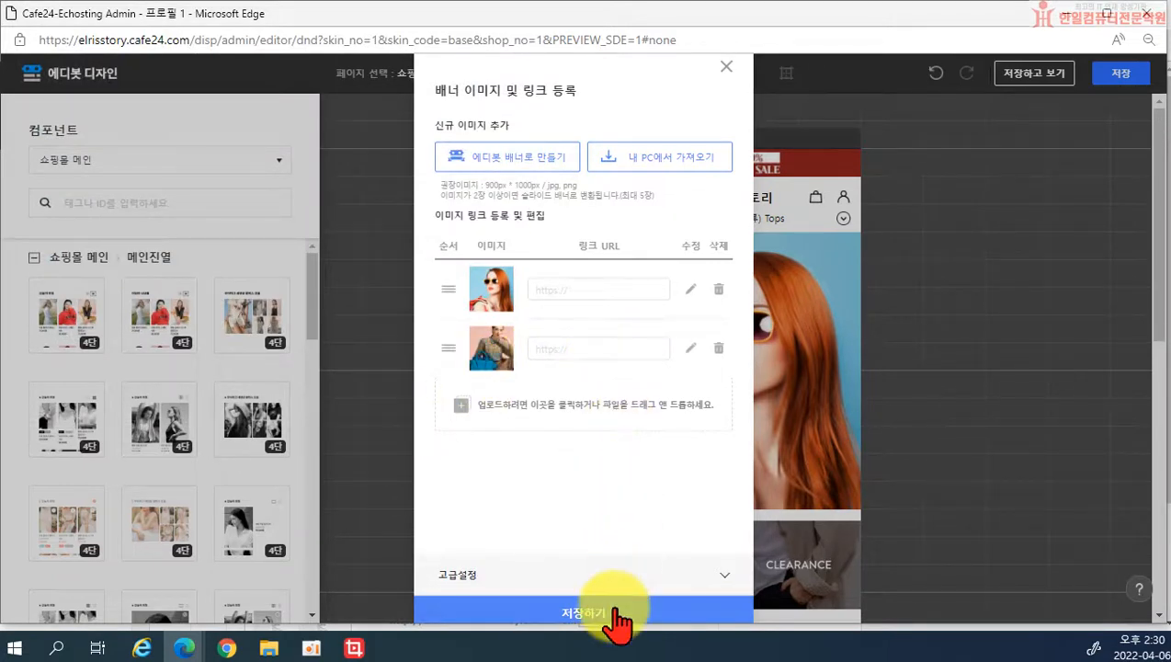
left_click(660, 582)
scroll(634, 533, "down", 4)
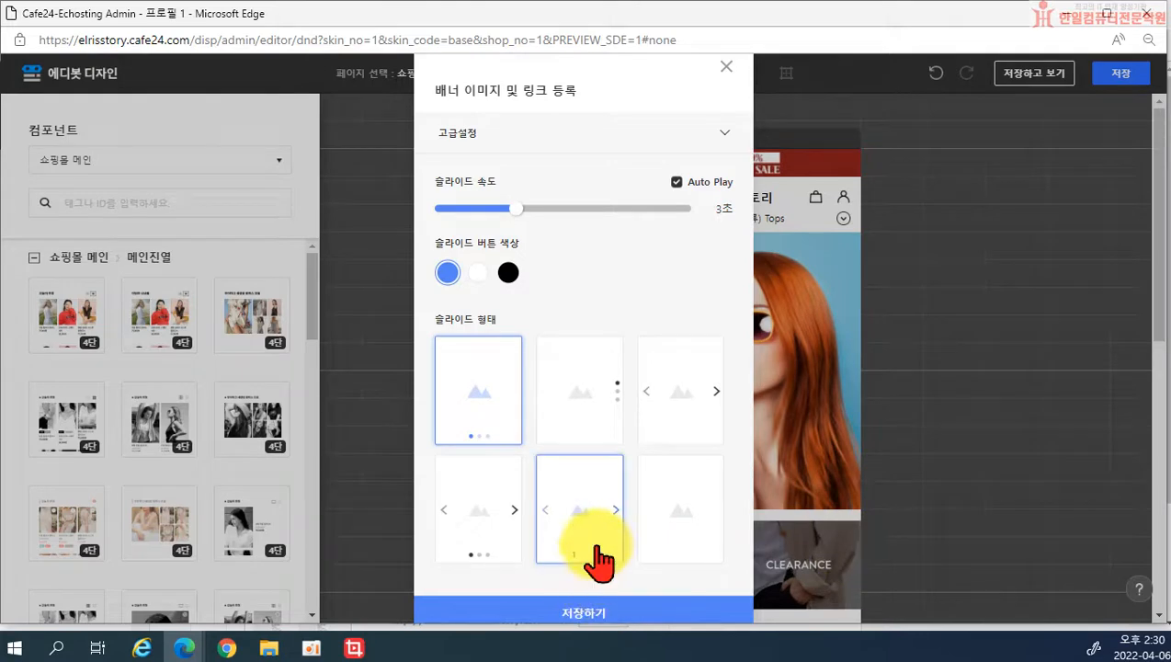
left_click(599, 614)
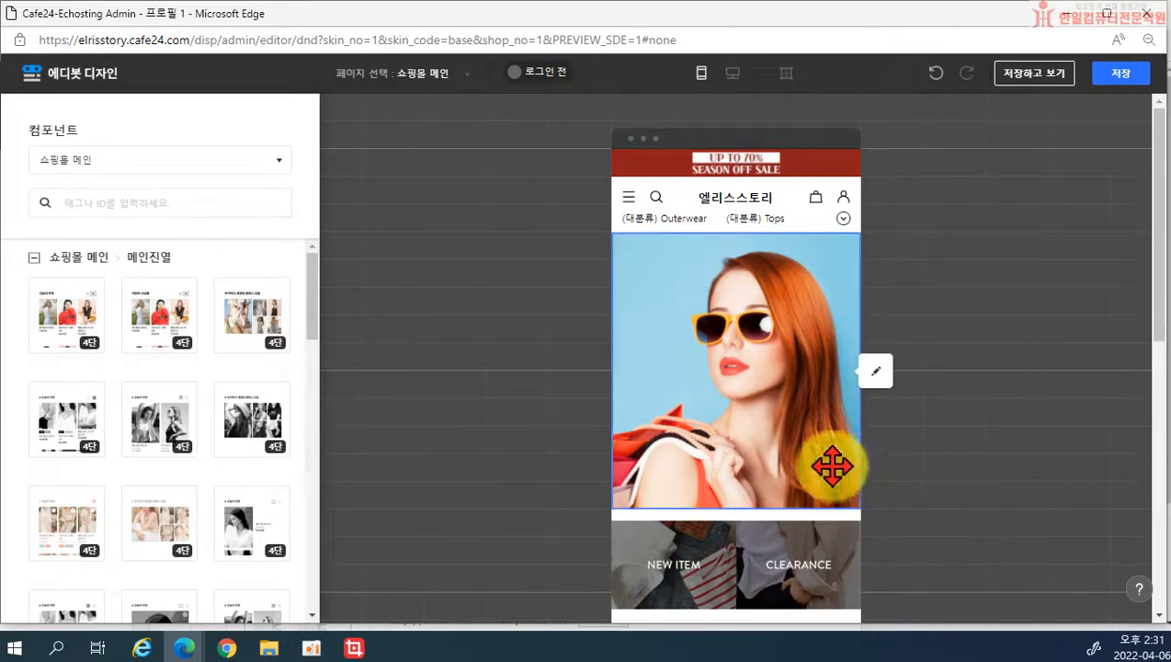
Step: Set the main banner's advanced slide speed to 2 seconds and save it
left_click(878, 370)
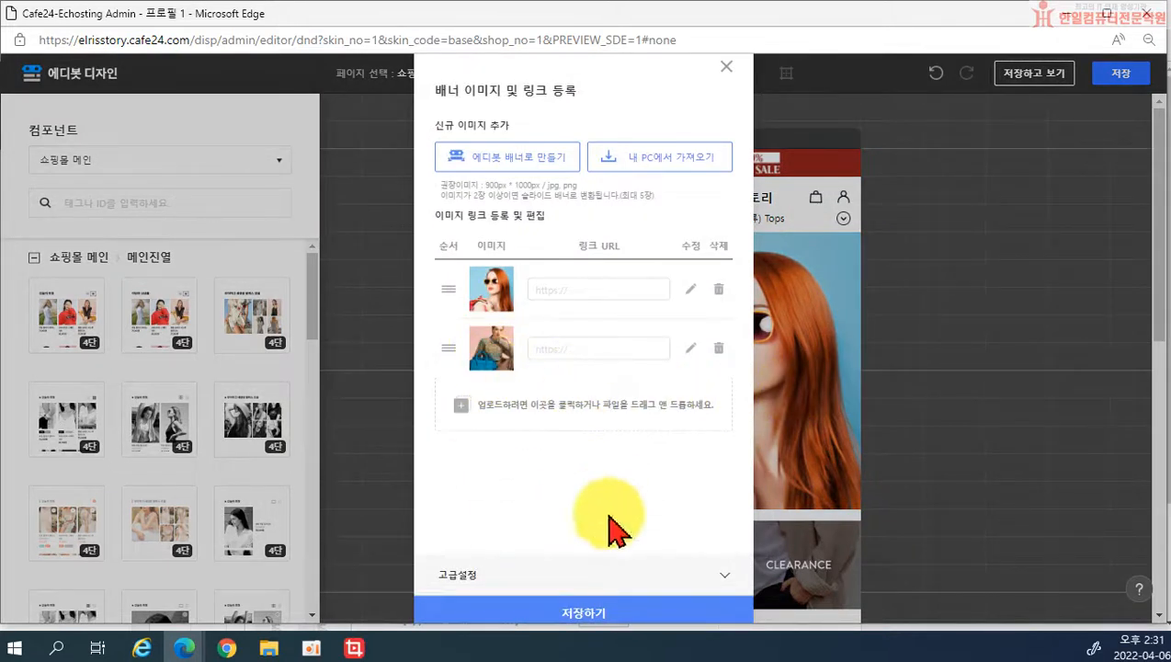
left_click(730, 577)
left_click(487, 209)
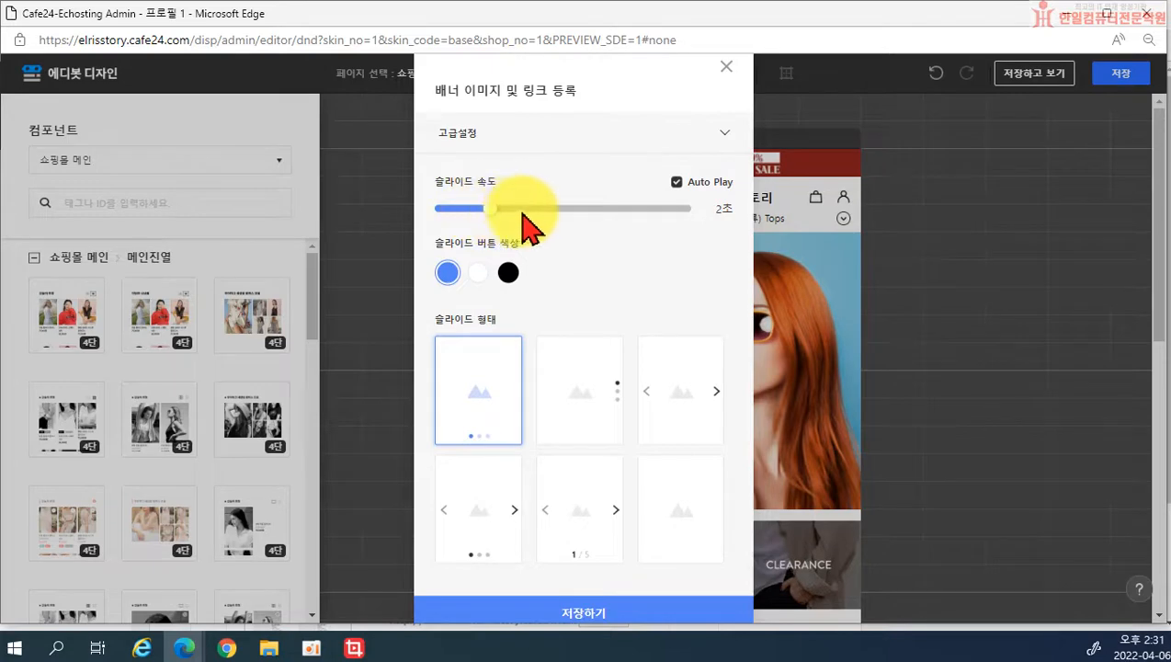
left_click(594, 614)
Step: Save the design and open the storefront preview
scroll(883, 459, "down", 3)
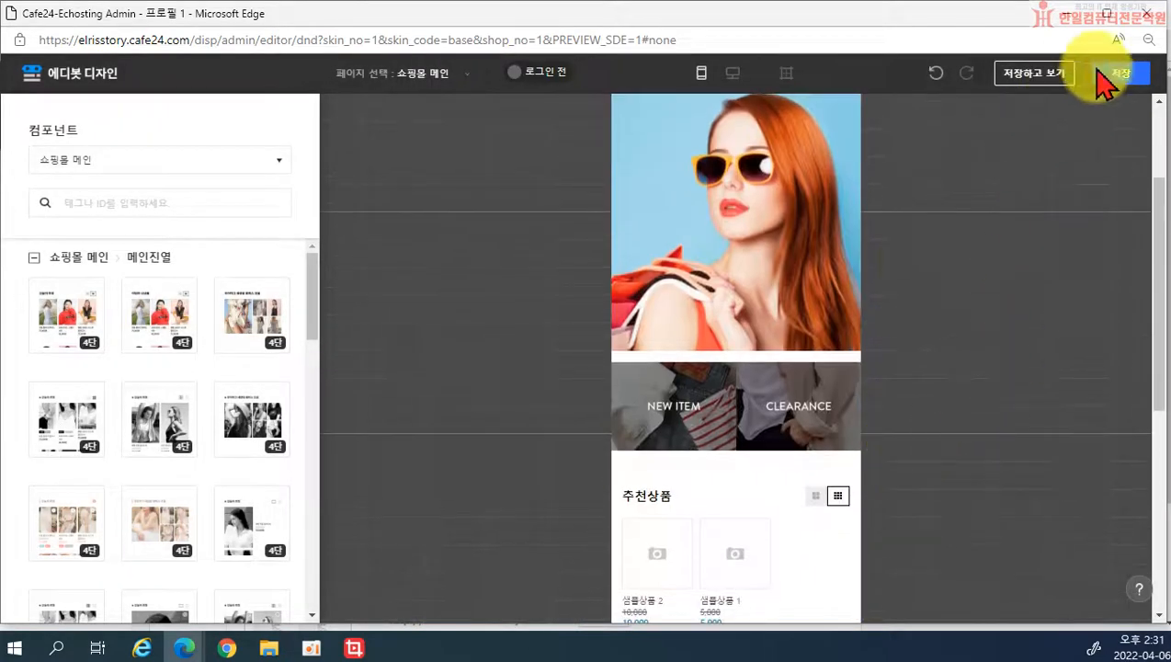
left_click(1052, 78)
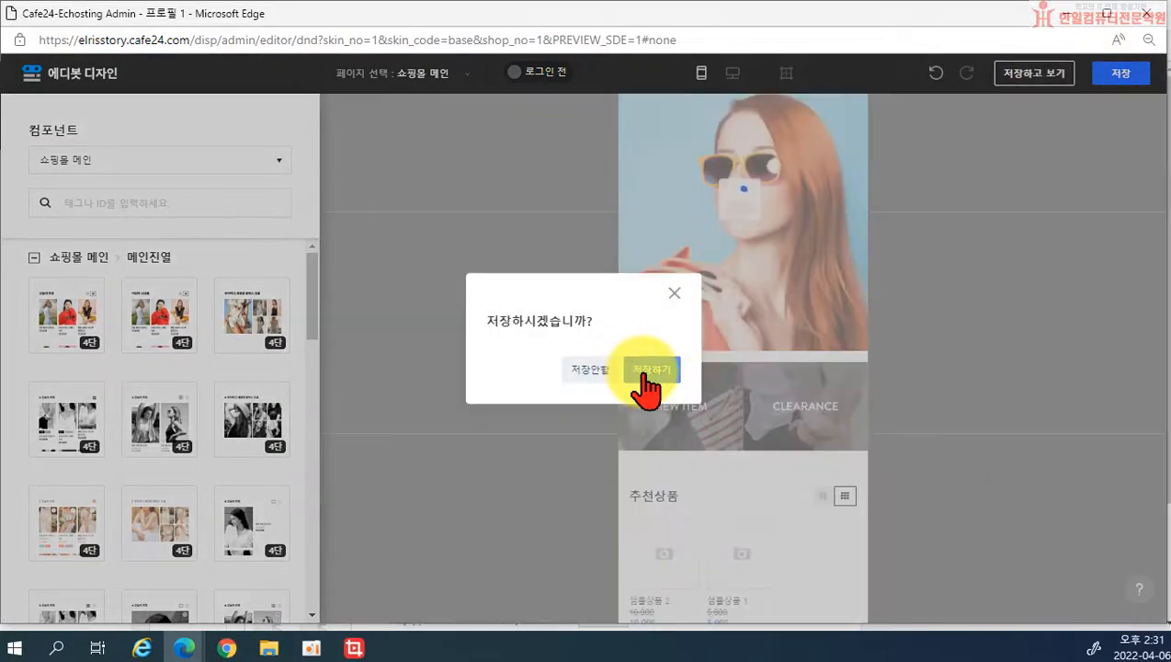
left_click(648, 372)
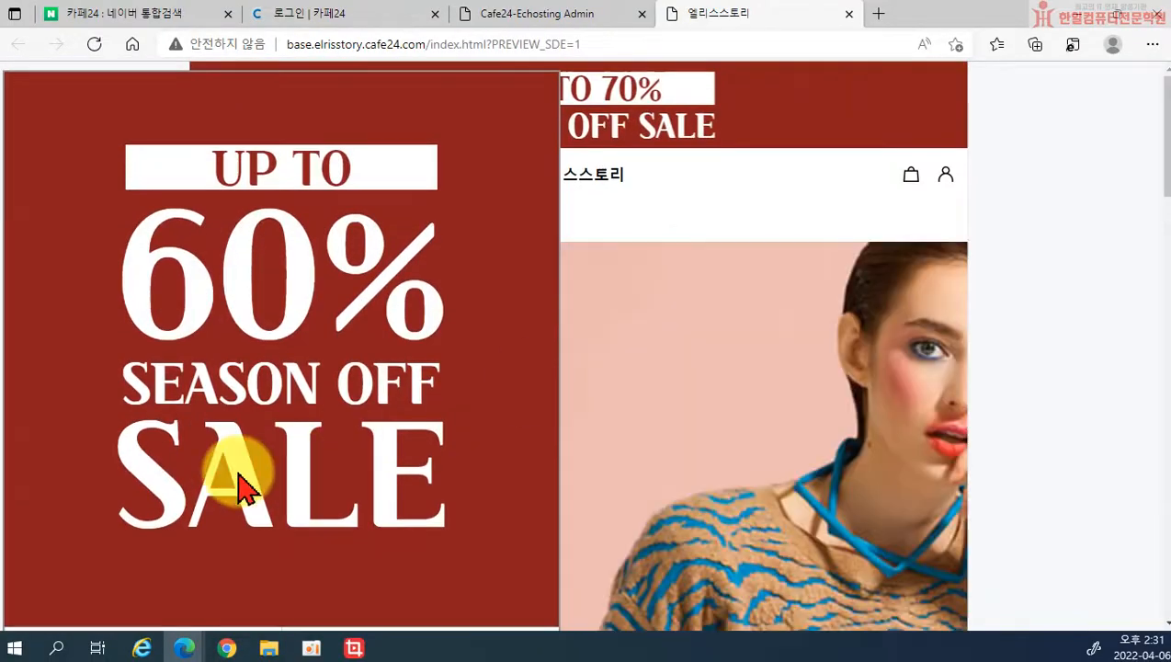
Step: Close the storefront's sale popup and scroll through the preview page
scroll(384, 220, "down", 5)
left_click(405, 317)
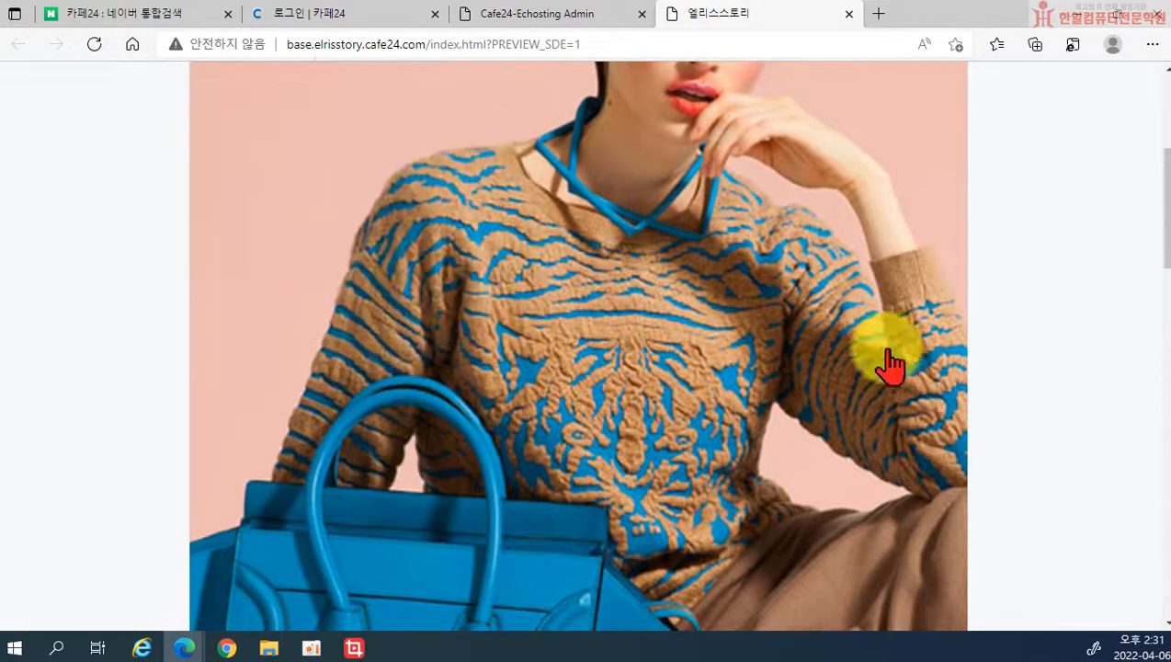
scroll(1031, 361, "up", 3)
scroll(1032, 363, "down", 3)
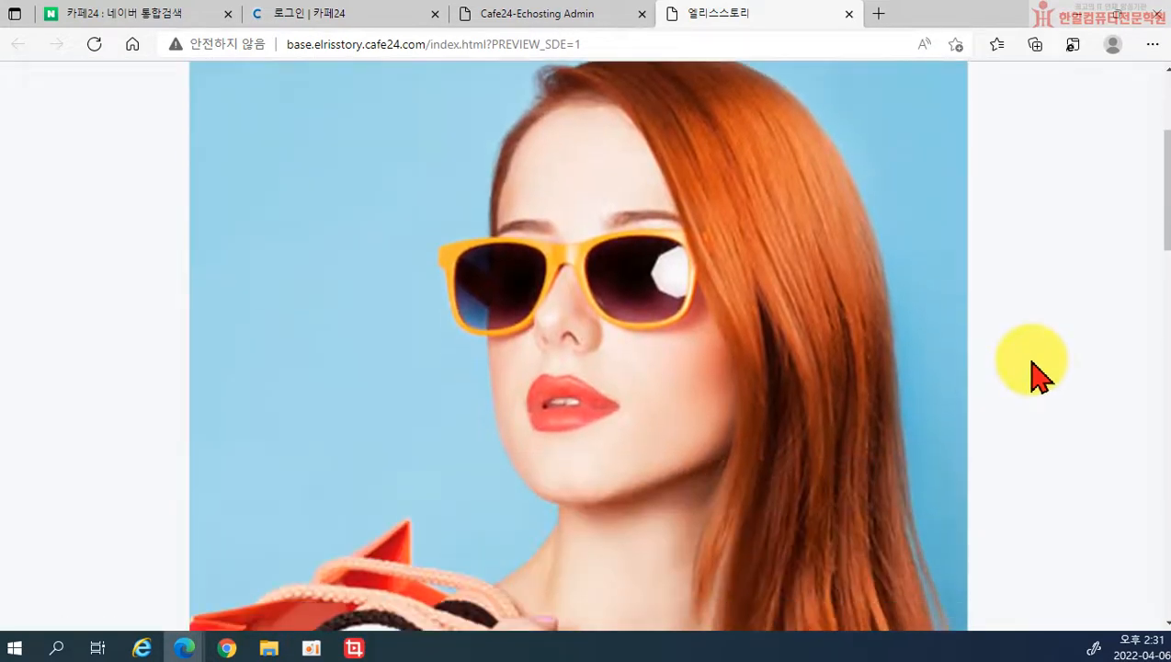
scroll(1031, 362, "up", 1)
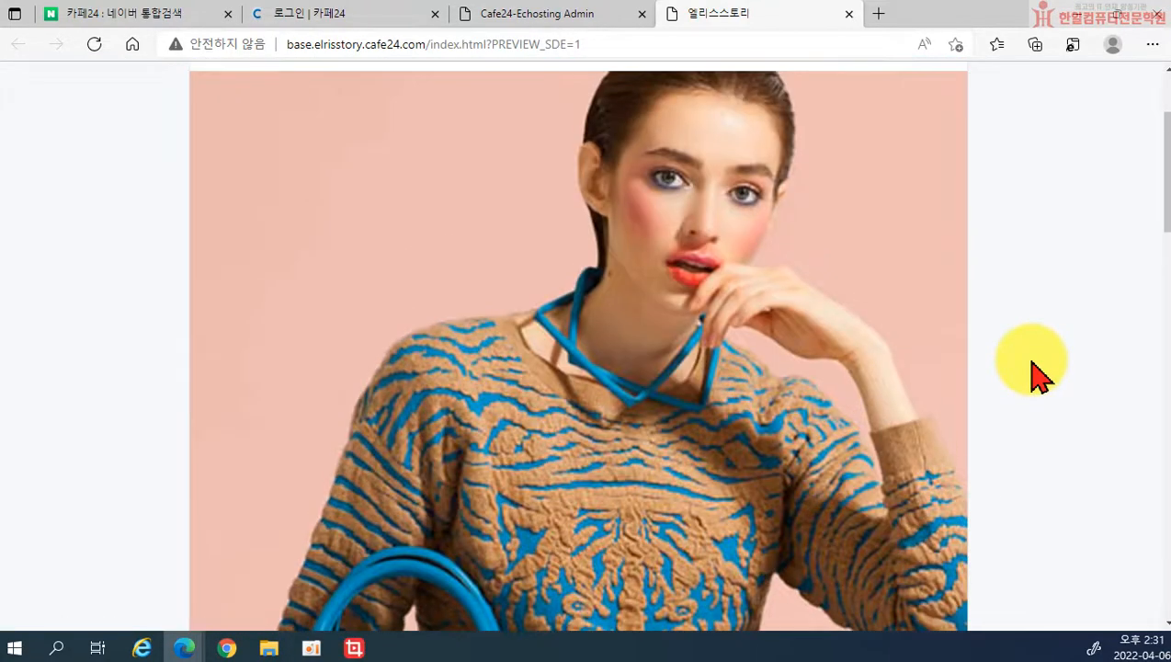
scroll(1032, 372, "up", 1)
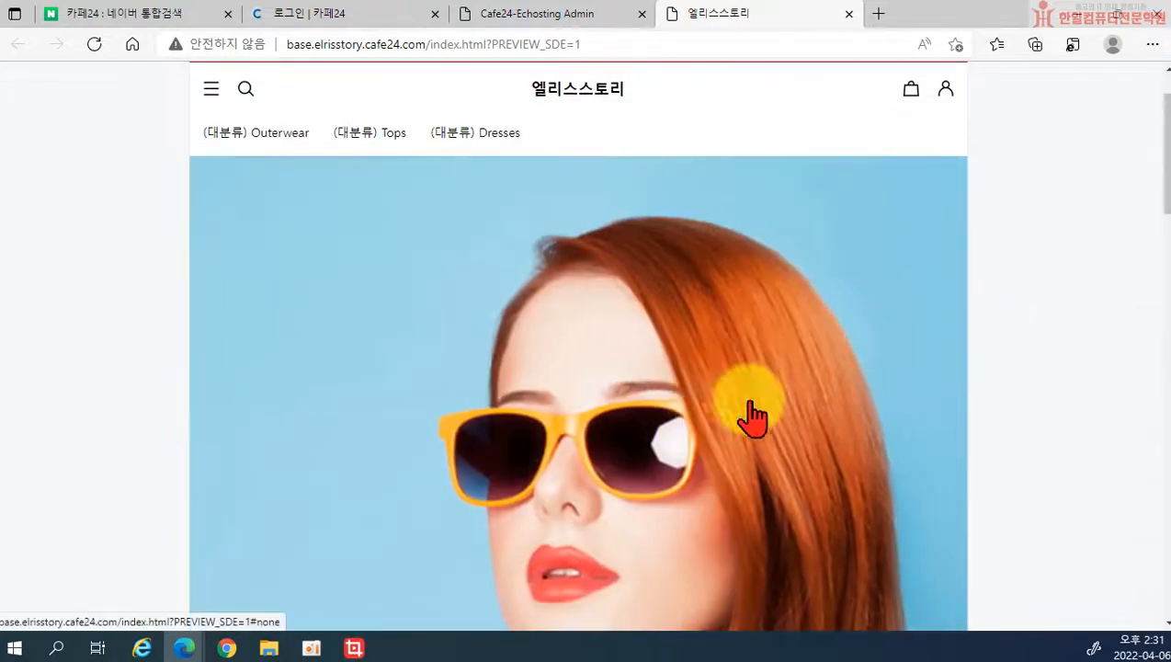
scroll(1006, 502, "down", 5)
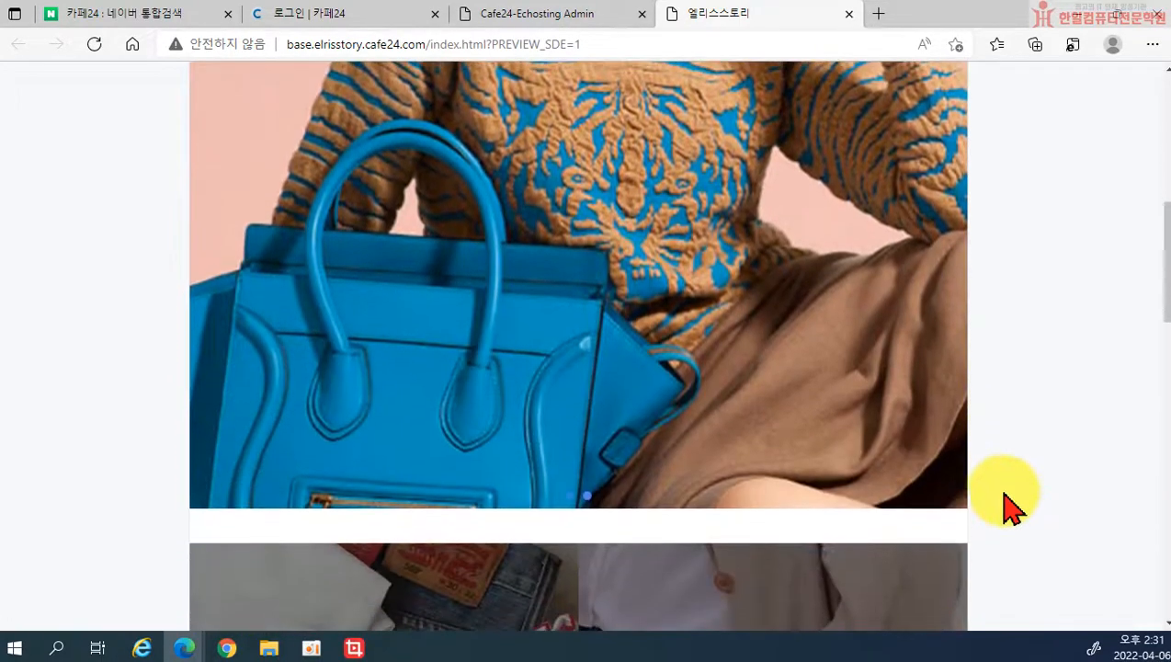
Step: Switch the hero banner to its other slide, then close the preview tab
left_click(570, 497)
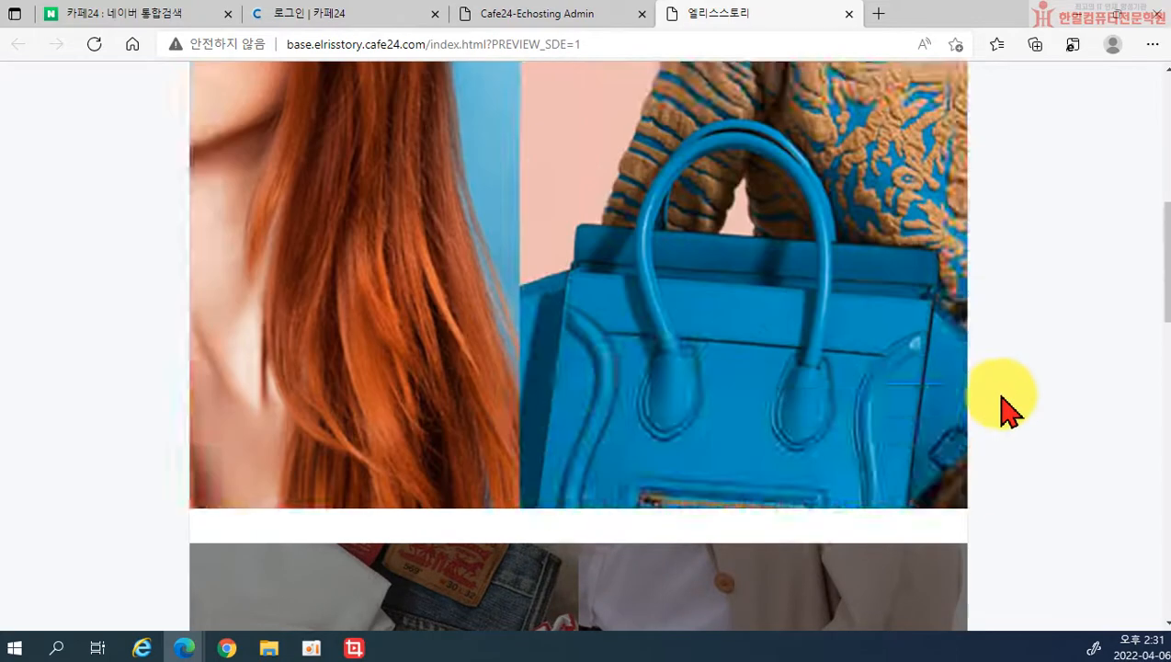
scroll(993, 349, "up", 5)
left_click(848, 14)
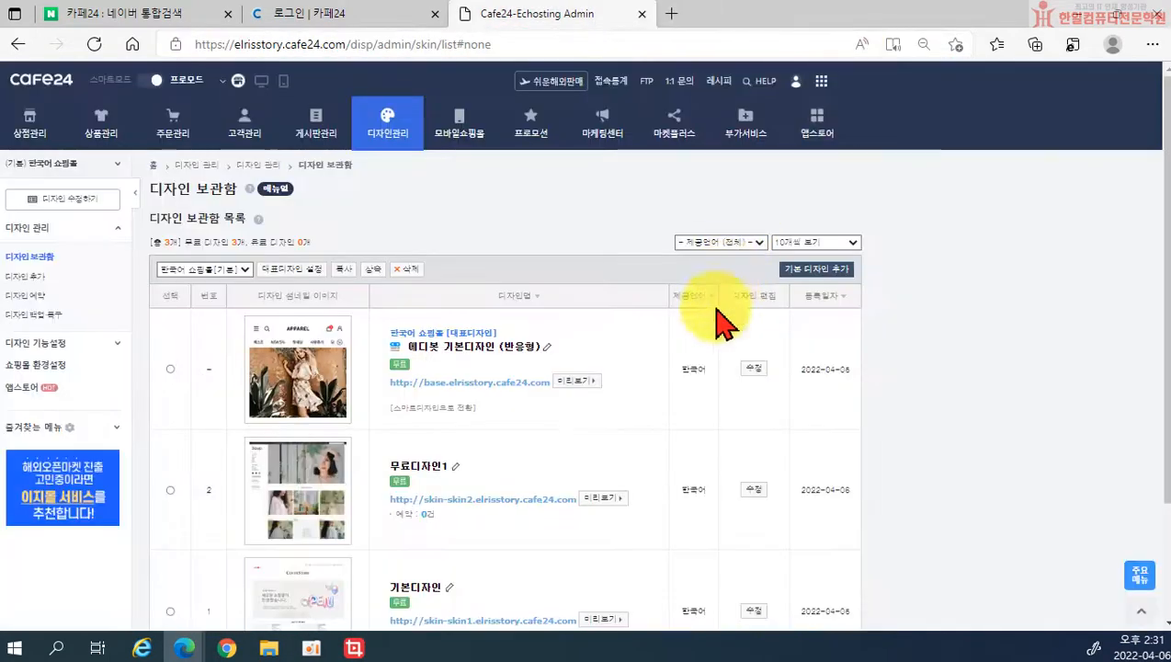
Step: Open the first stored design in the Edibot editor and dismiss the tutorial overlay
left_click(752, 370)
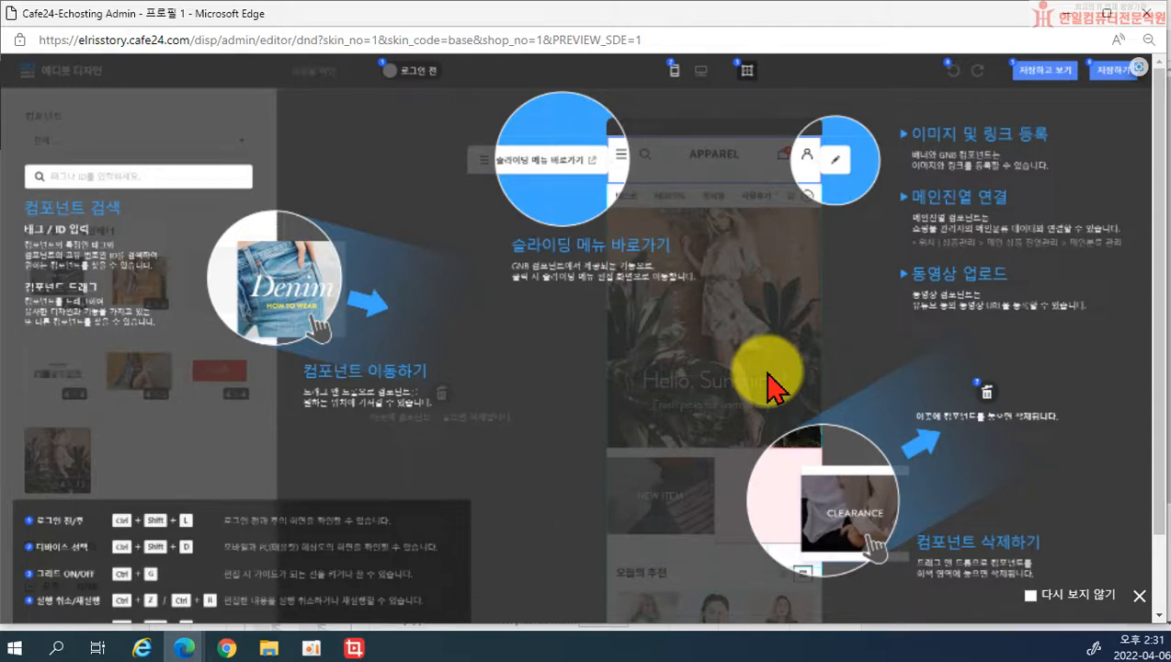
left_click(1138, 596)
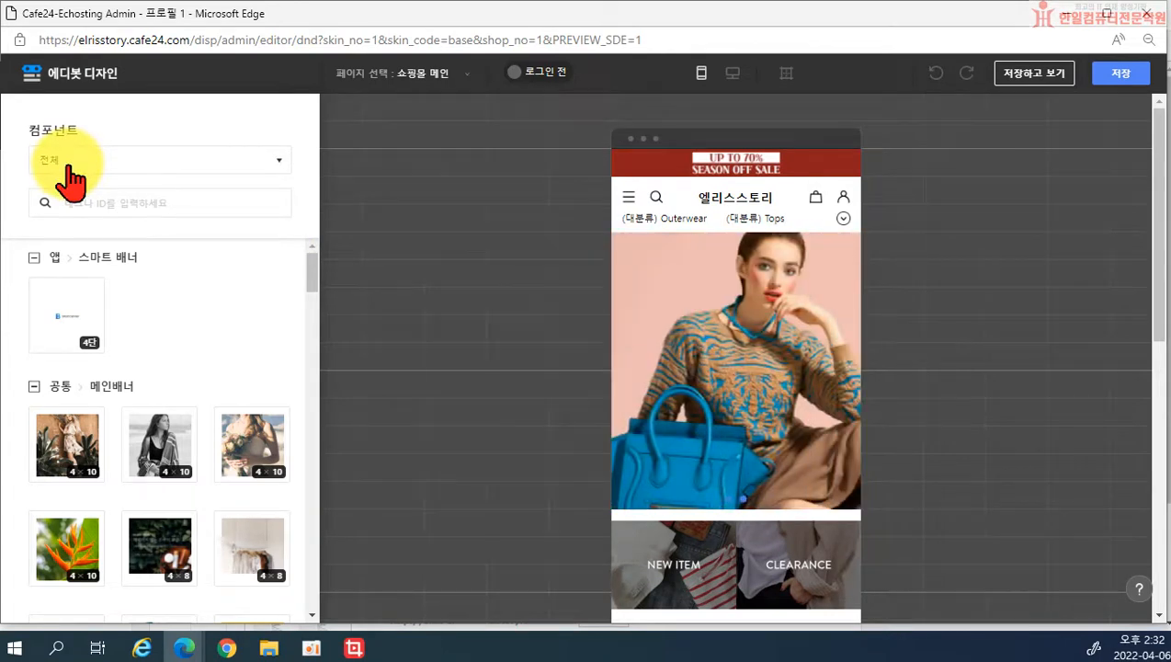
left_click(68, 170)
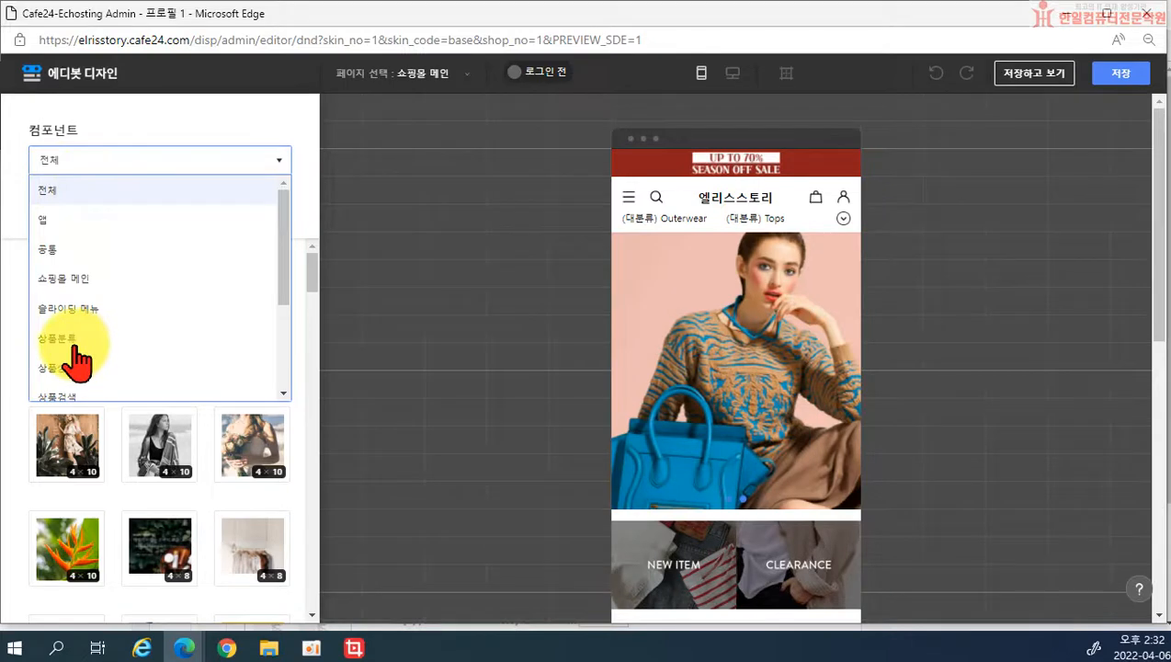
left_click(384, 353)
scroll(384, 345, "down", 2)
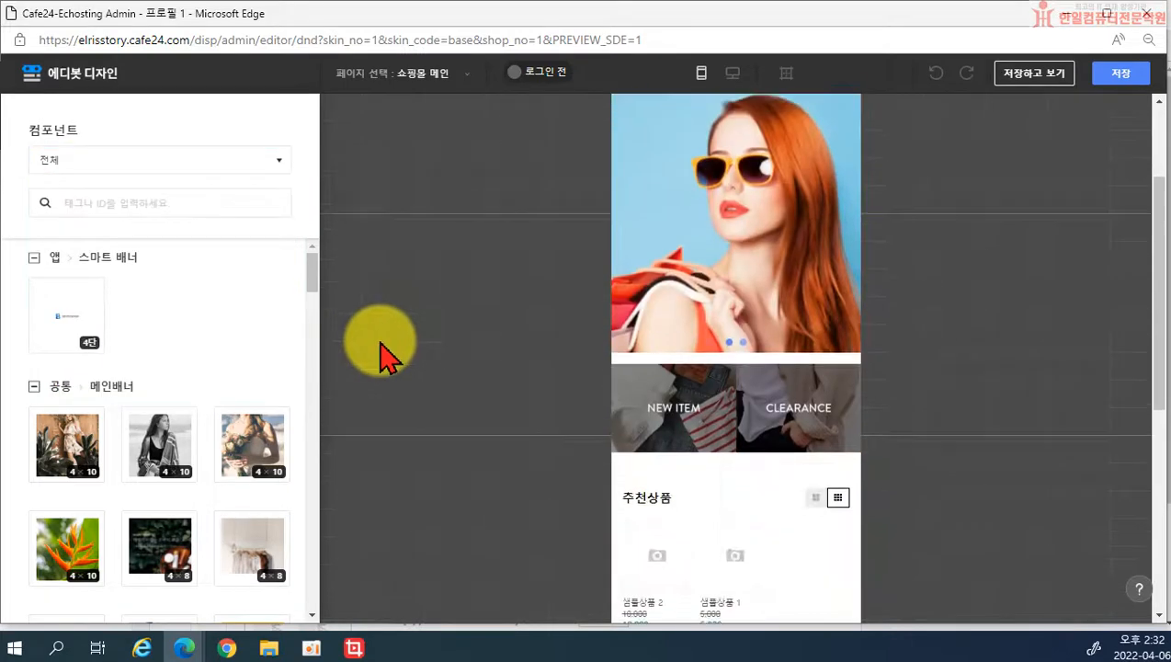
scroll(236, 376, "down", 1)
scroll(237, 377, "up", 1)
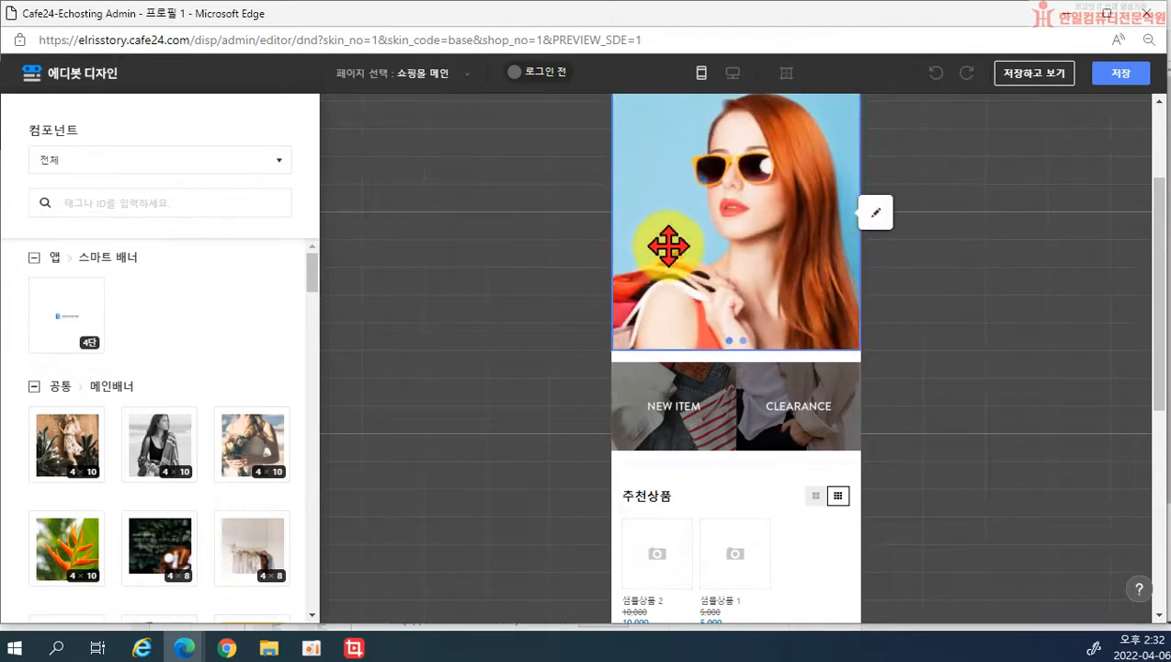
left_click_drag(159, 445, 731, 365)
Step: Drag the black-and-white main banner off the page into the delete zone
scroll(797, 431, "down", 1)
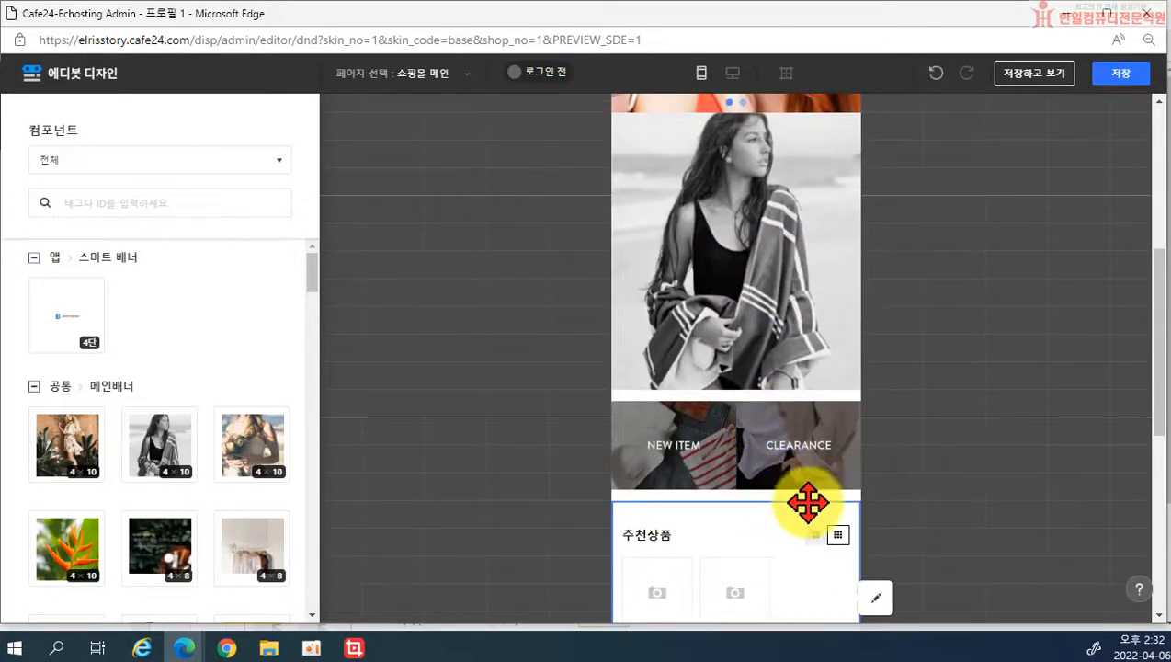
scroll(773, 460, "up", 2)
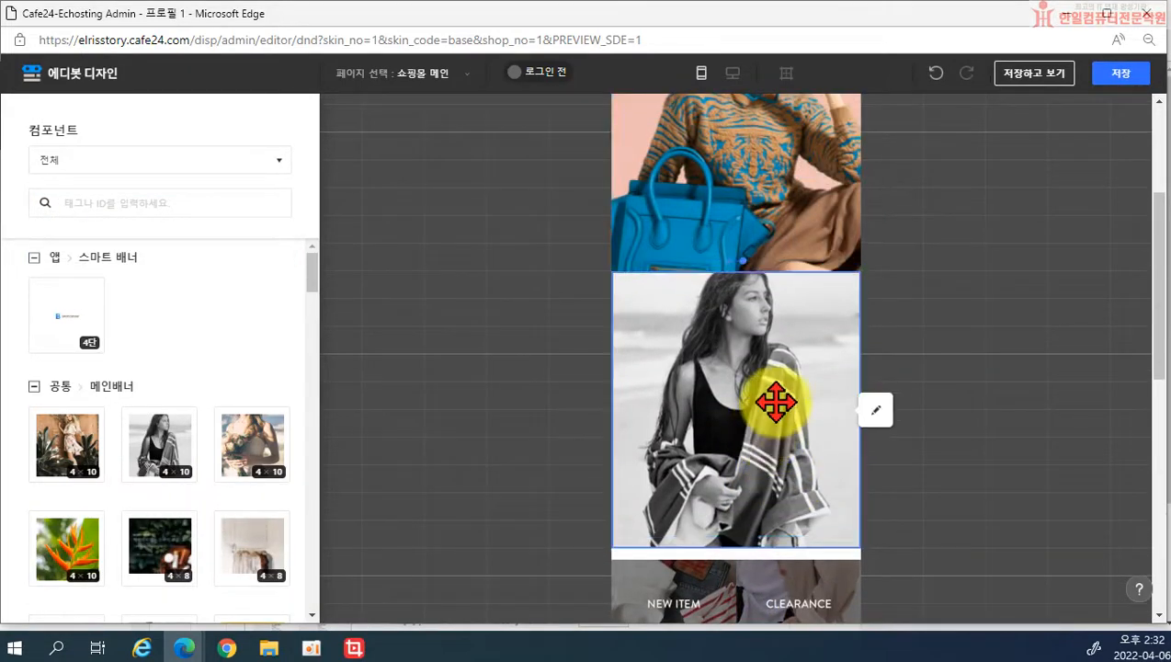
left_click_drag(774, 402, 1058, 418)
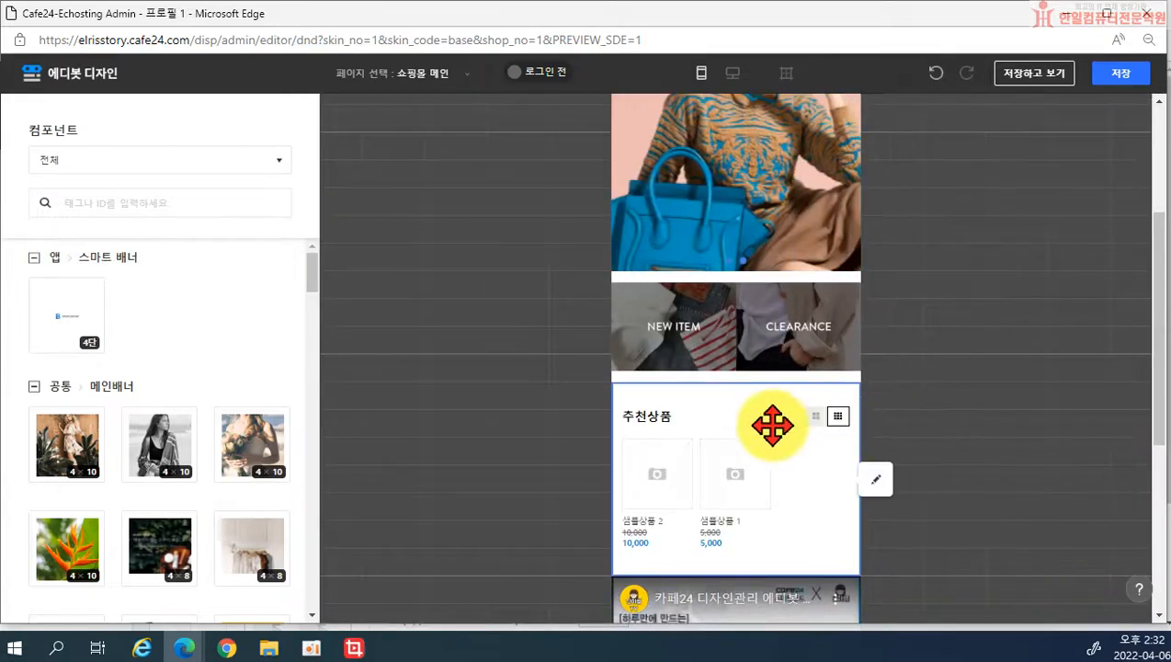
Step: Scroll the component panel down to the 서브배너 components
scroll(104, 411, "down", 1)
scroll(103, 411, "down", 5)
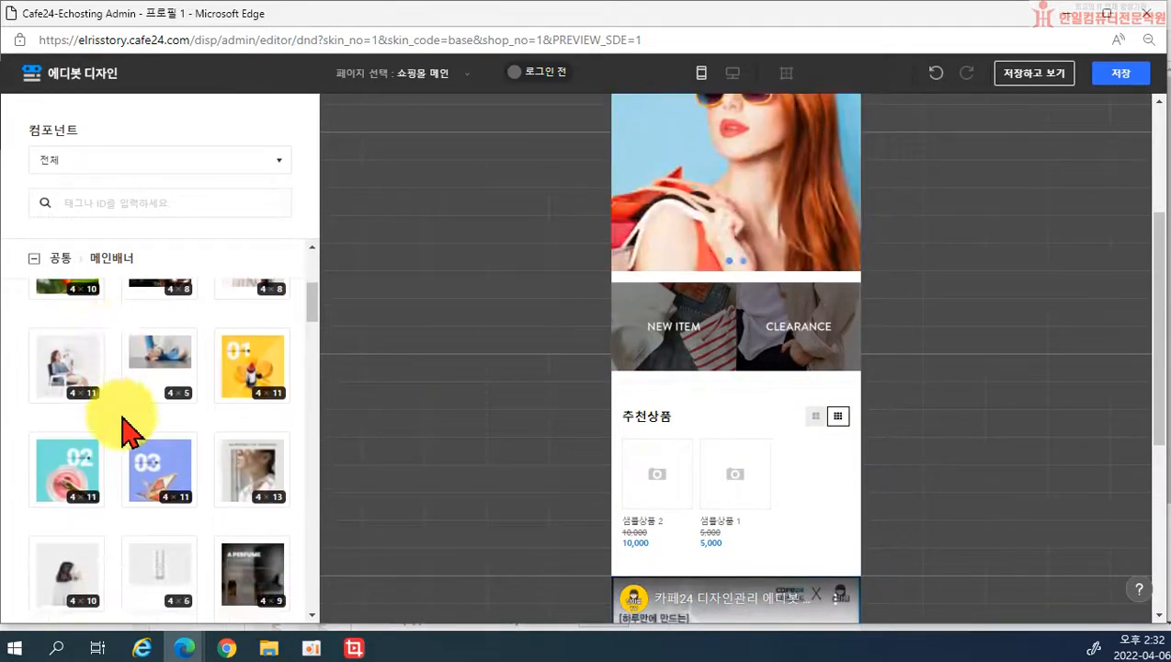
scroll(167, 393, "down", 7)
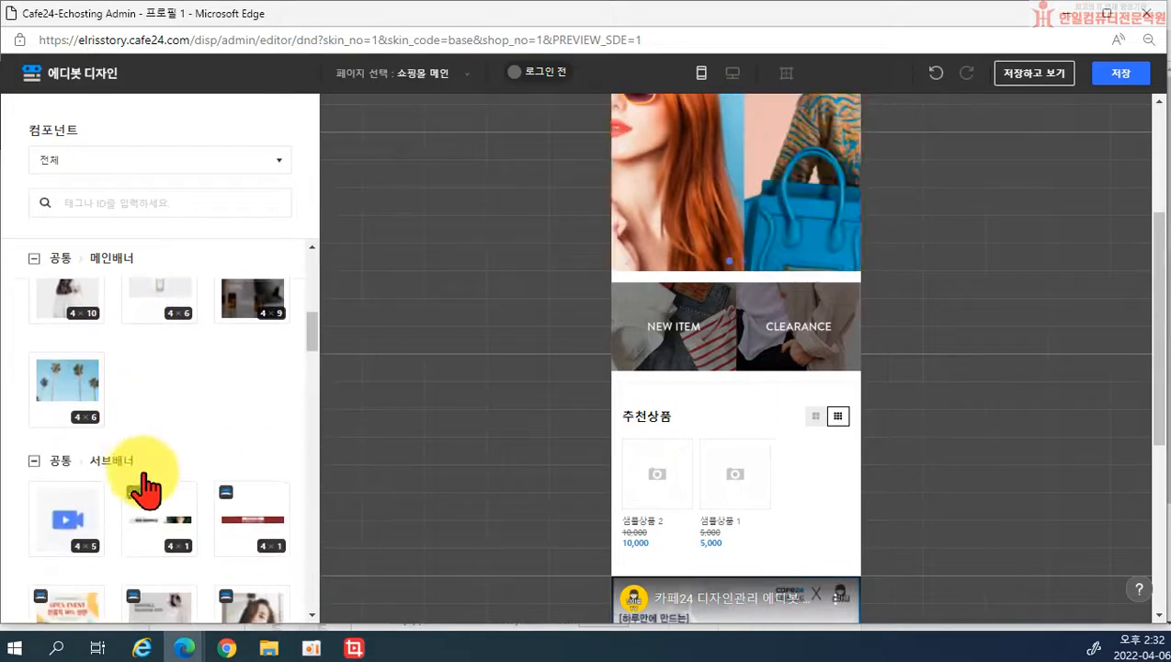
scroll(62, 411, "down", 1)
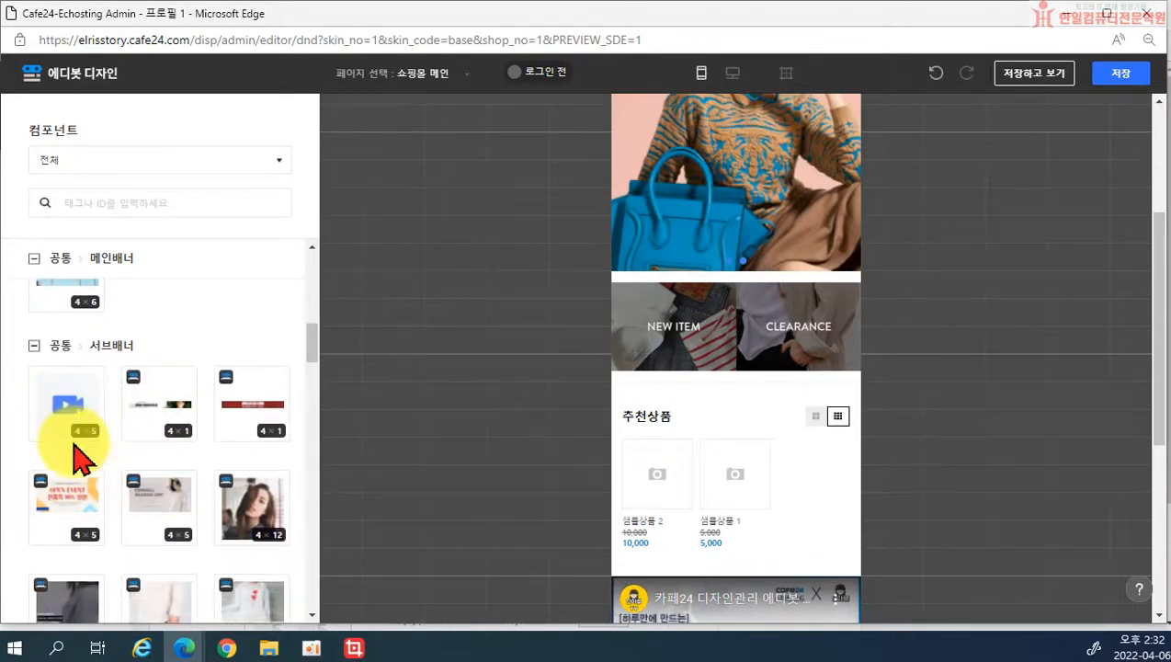
scroll(73, 457, "down", 4)
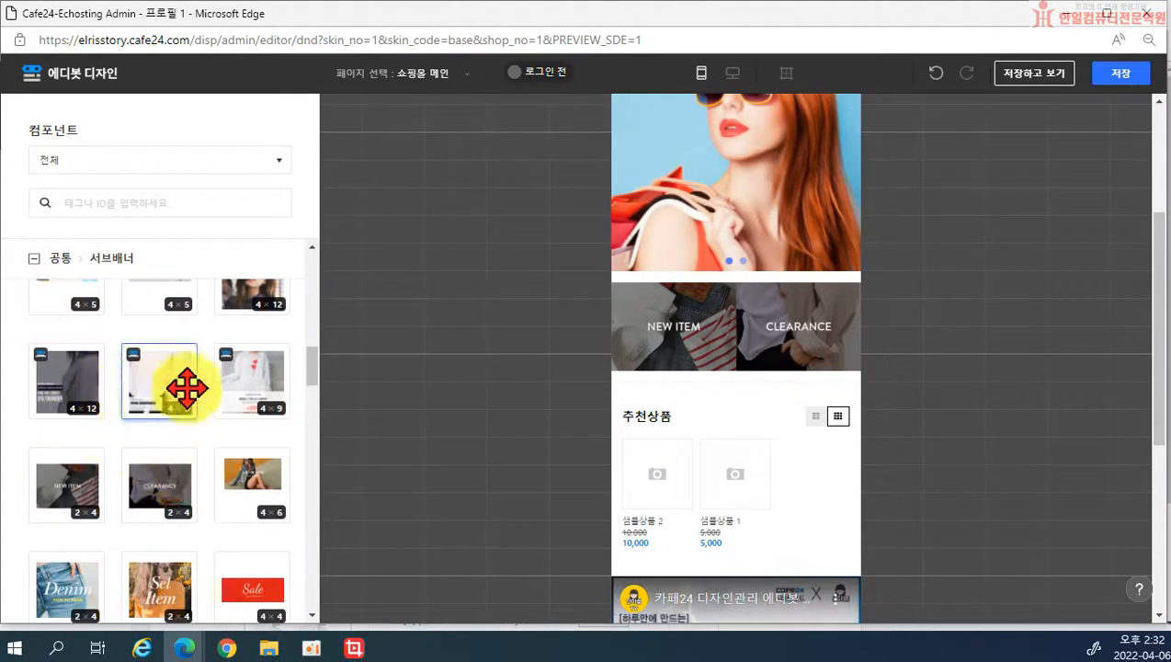
scroll(187, 388, "down", 6)
scroll(133, 472, "down", 8)
scroll(137, 472, "down", 8)
scroll(152, 423, "up", 2)
left_click_drag(159, 374, 754, 507)
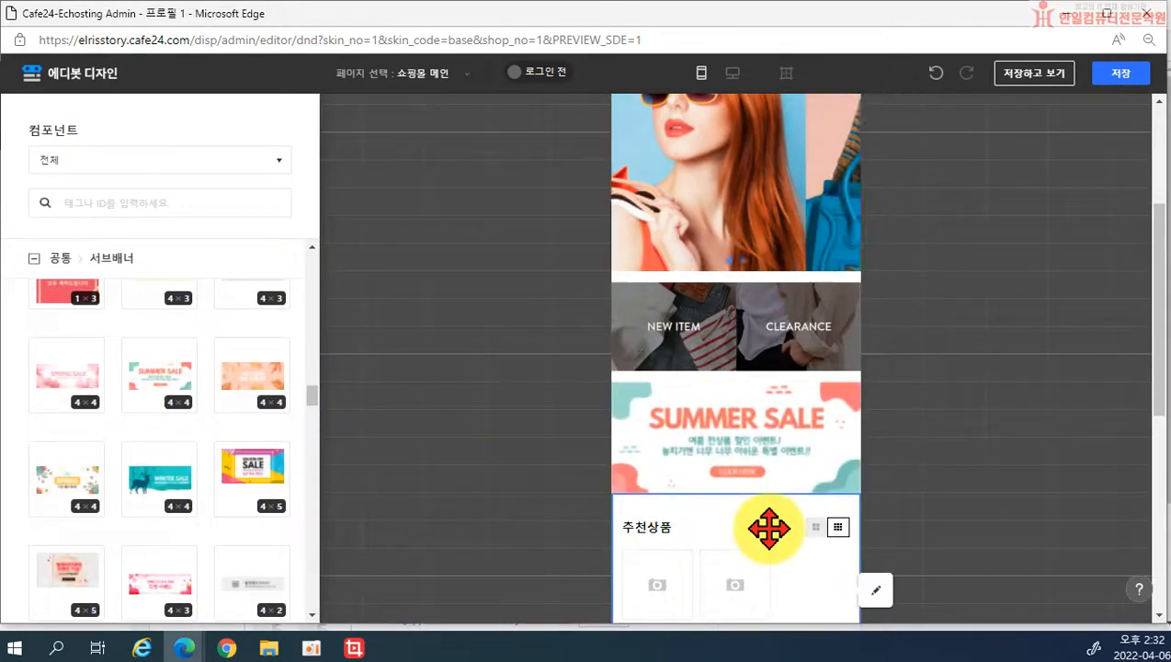
left_click_drag(745, 450, 742, 551)
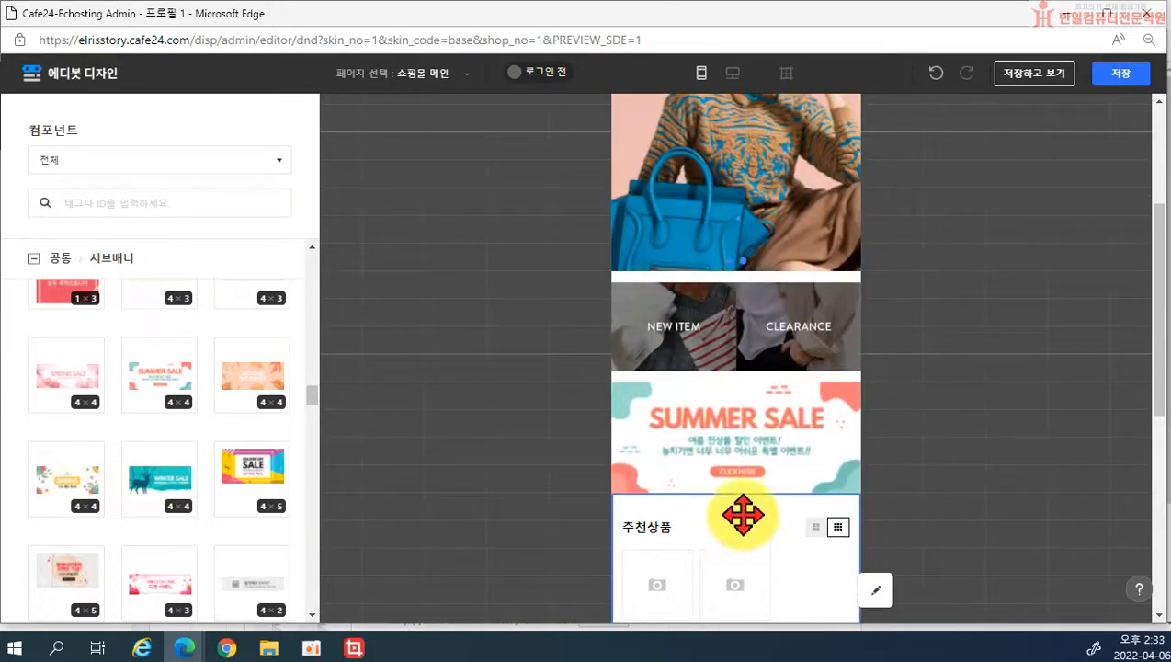
mouse_move(743, 455)
left_mouse_down()
mouse_move(877, 436)
mouse_move(750, 463)
left_mouse_up()
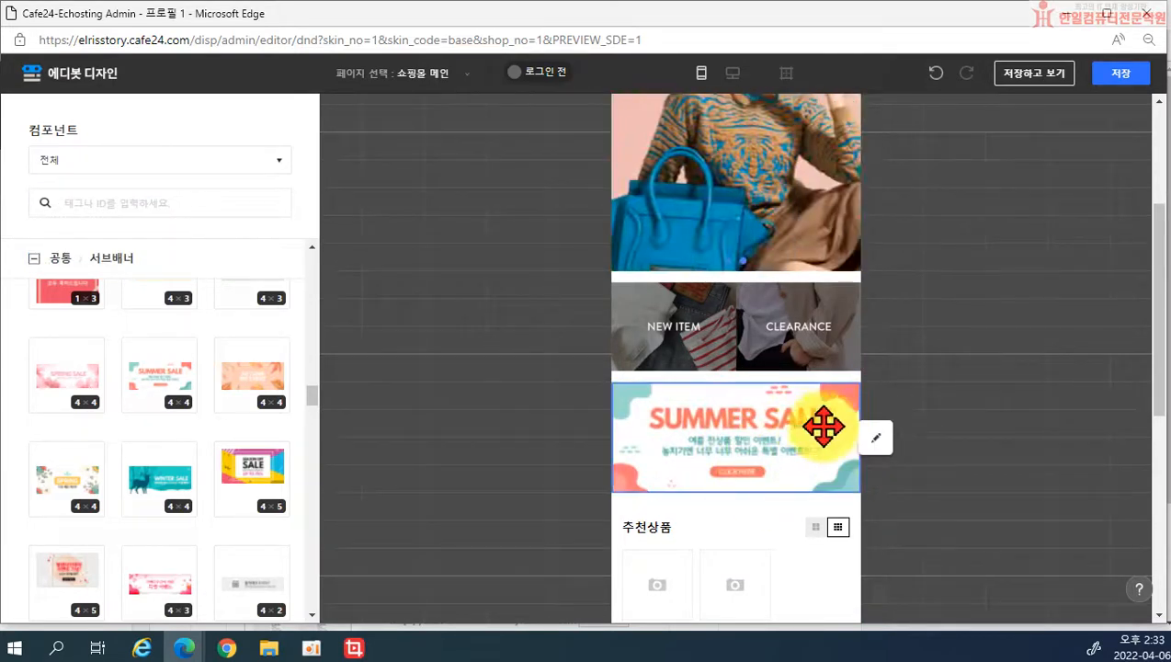
left_click(879, 439)
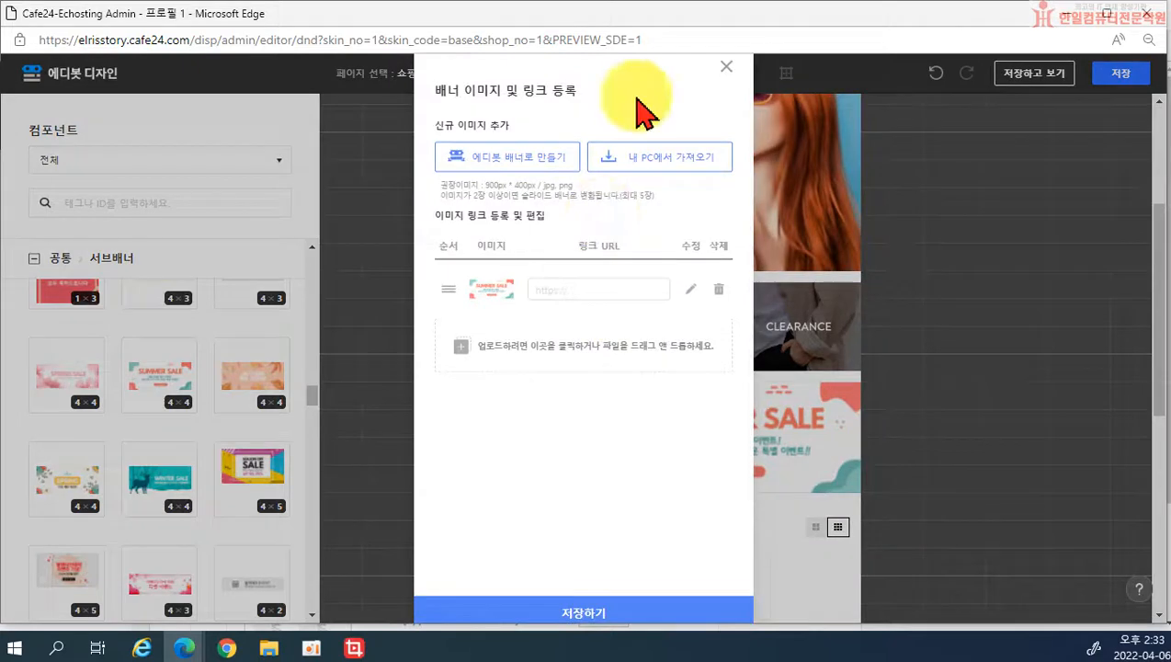
left_click(726, 67)
left_click_drag(703, 474, 976, 450)
scroll(161, 492, "down", 5)
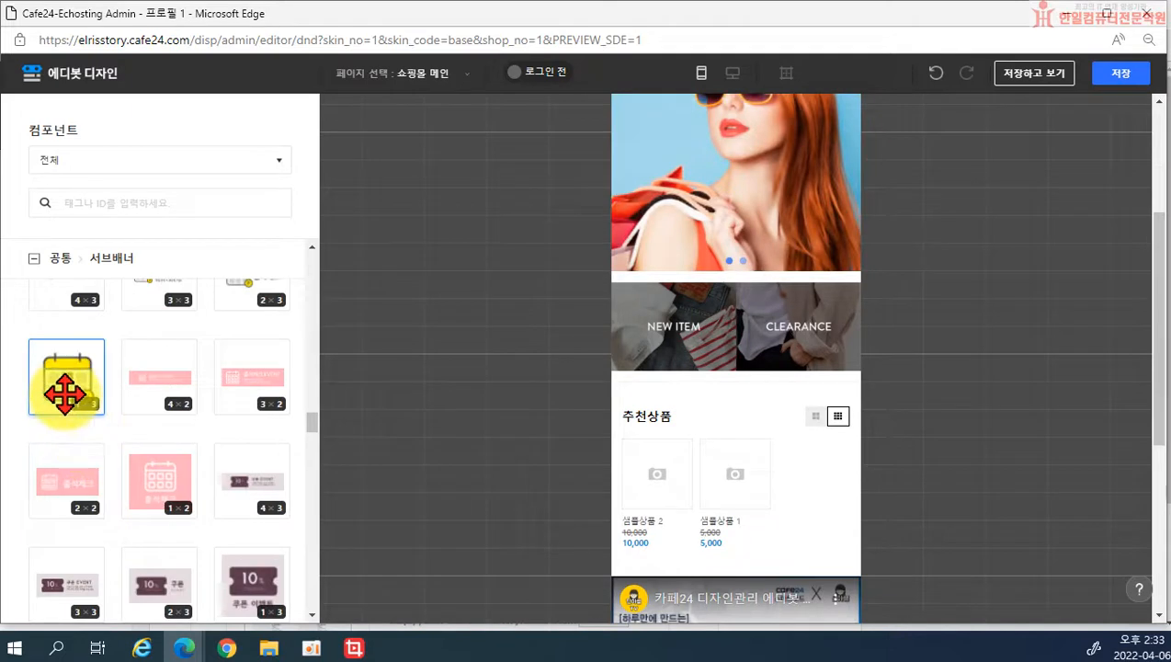
scroll(177, 437, "up", 2)
left_click_drag(230, 455, 752, 391)
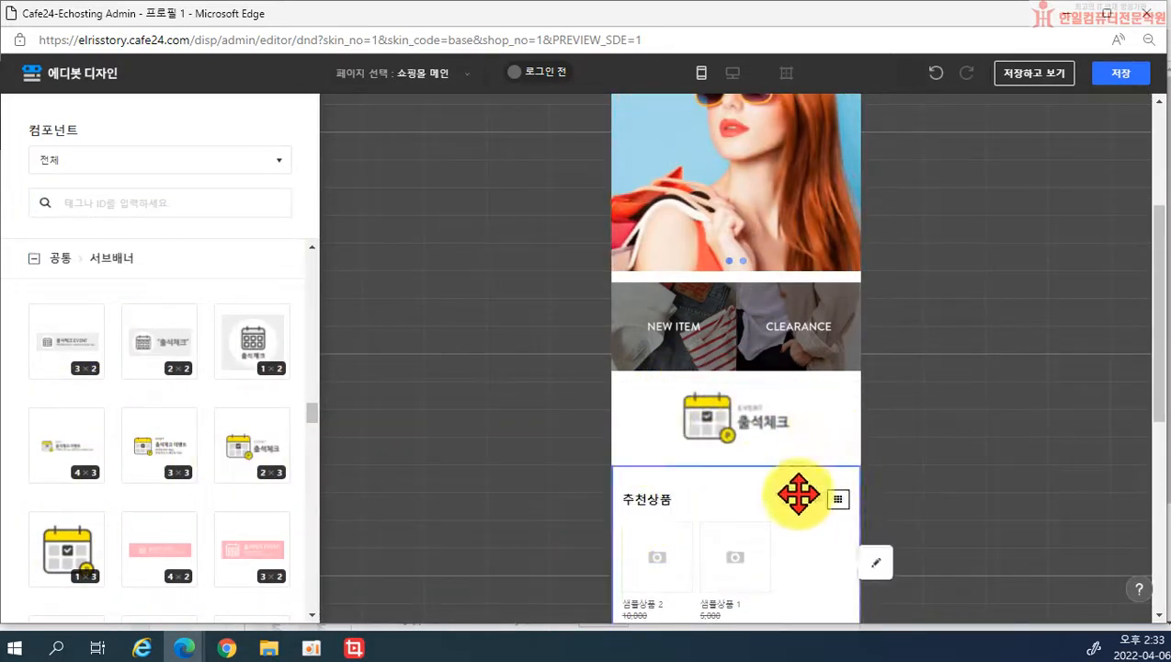
left_click(812, 424)
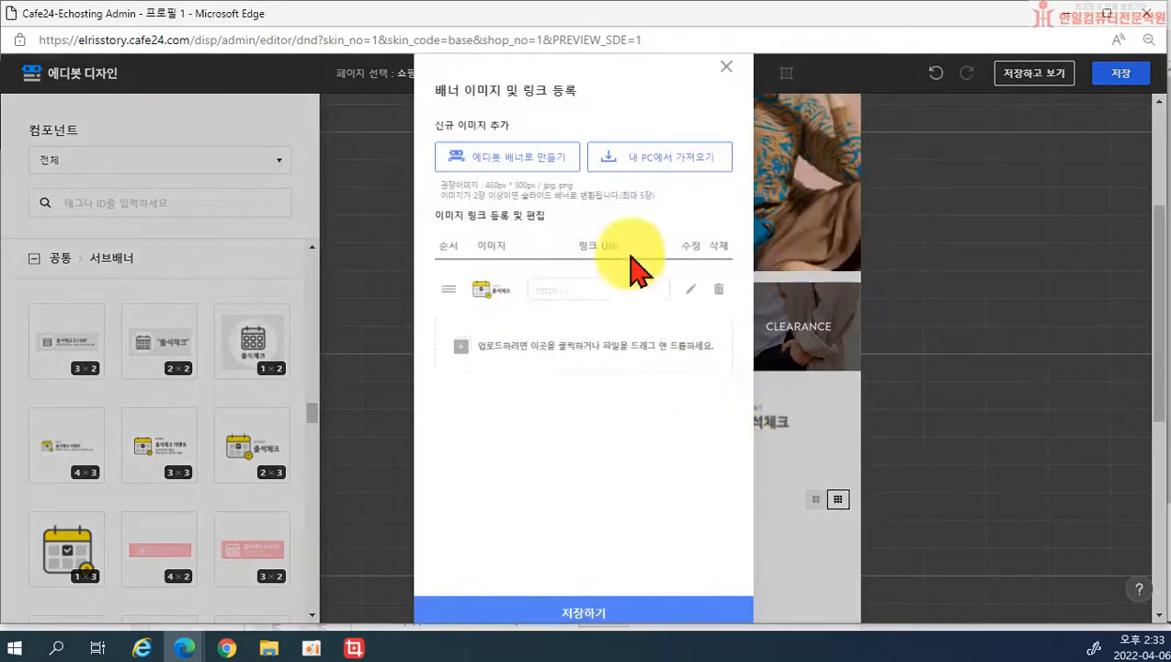
left_click(726, 67)
left_click_drag(750, 439, 946, 424)
scroll(152, 453, "down", 5)
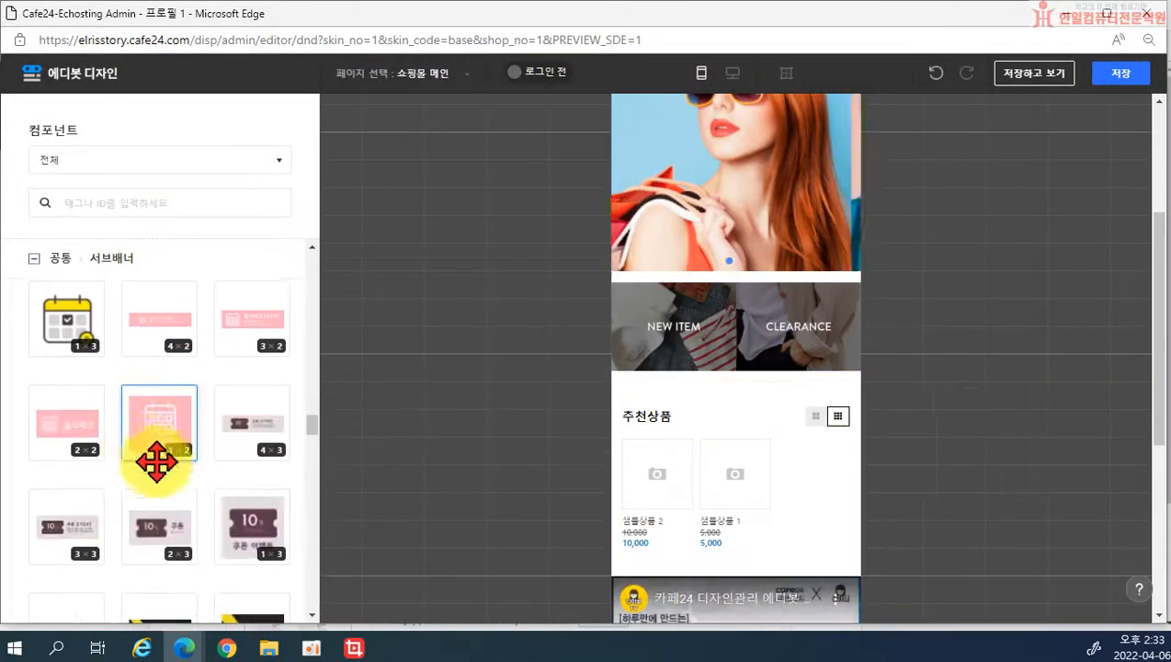
Step: Add a 신상품 진열 section above 추천상품, then delete the 추천상품 section
scroll(158, 481, "up", 5)
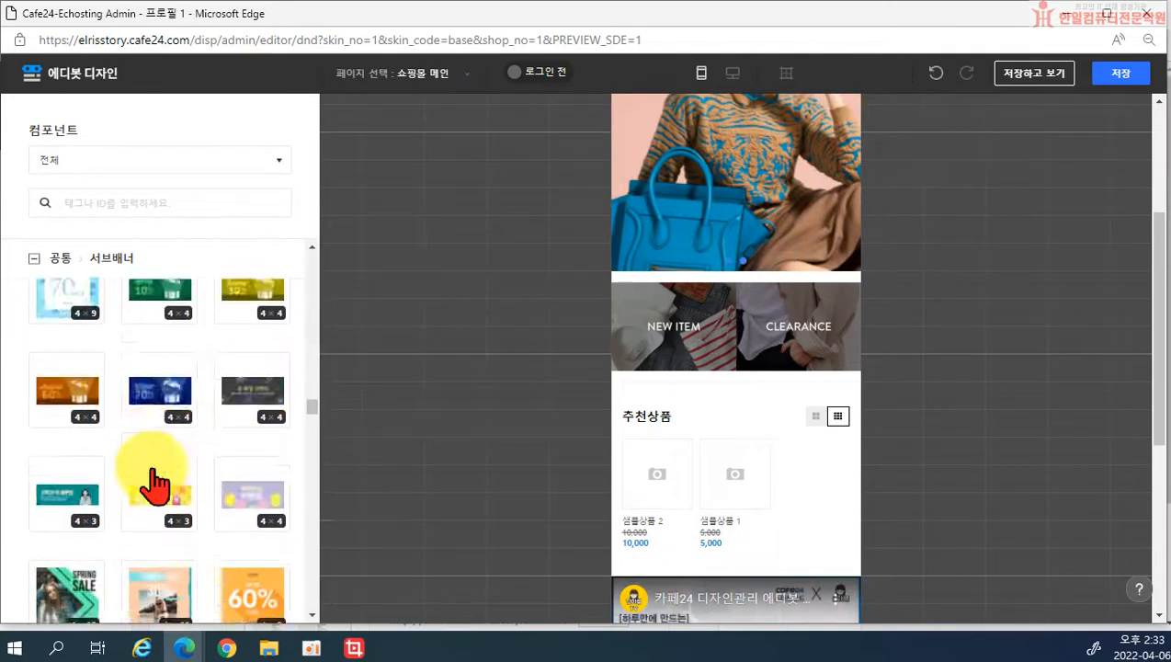
scroll(151, 483, "up", 10)
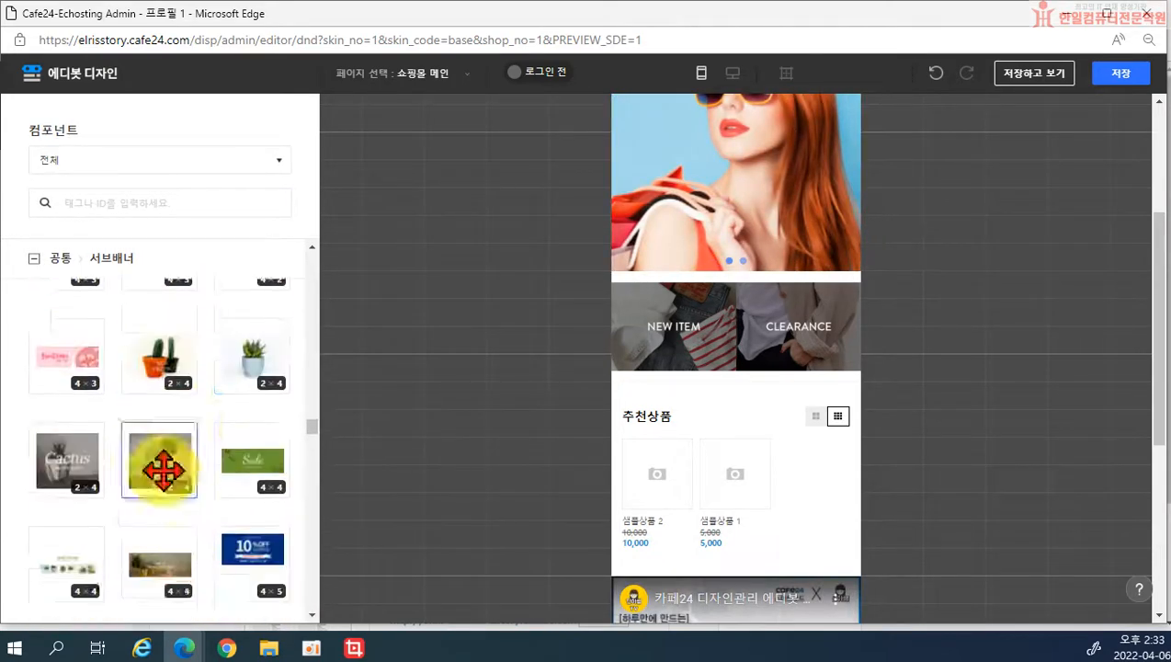
scroll(319, 457, "up", 10)
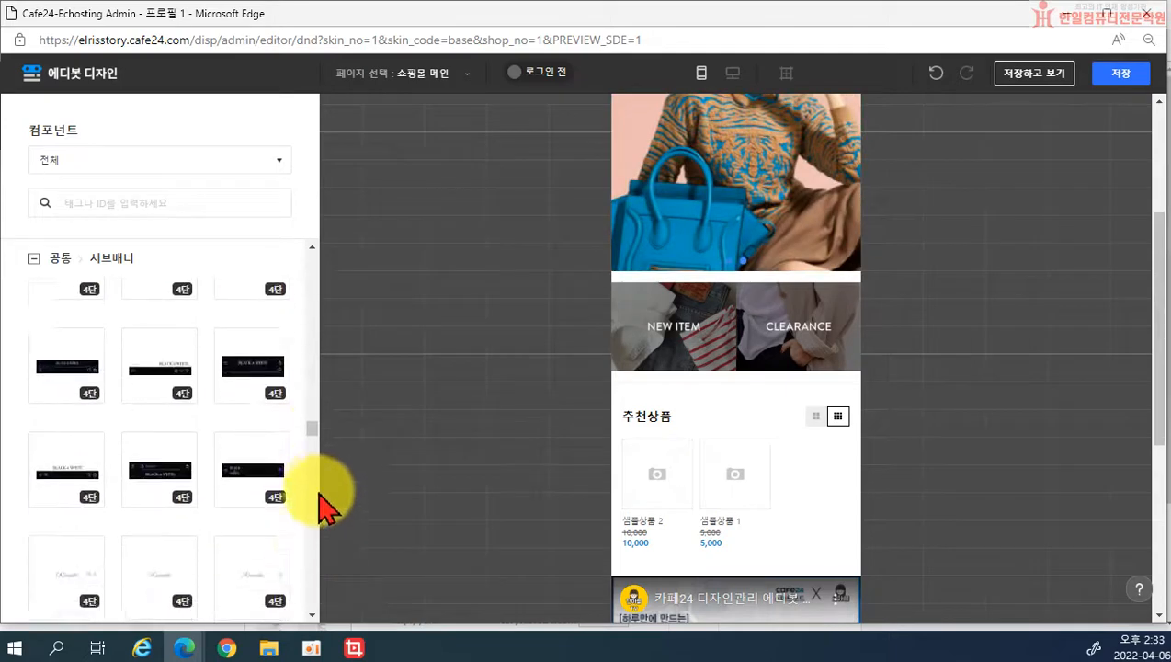
scroll(317, 570, "down", 15)
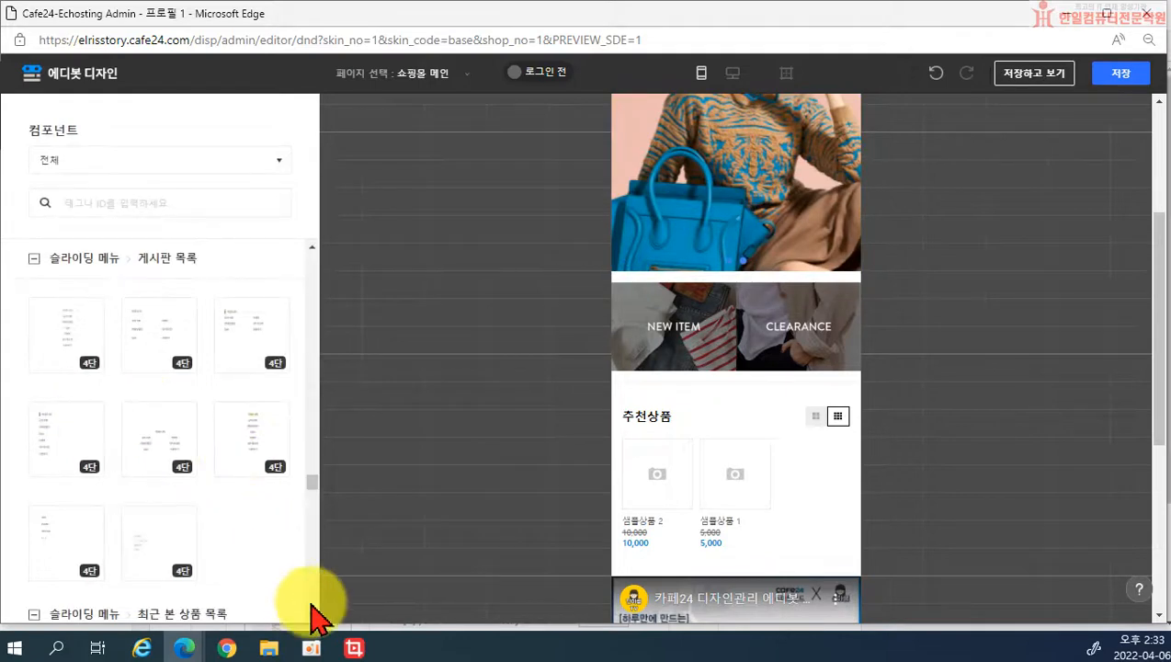
left_click_drag(312, 487, 308, 523)
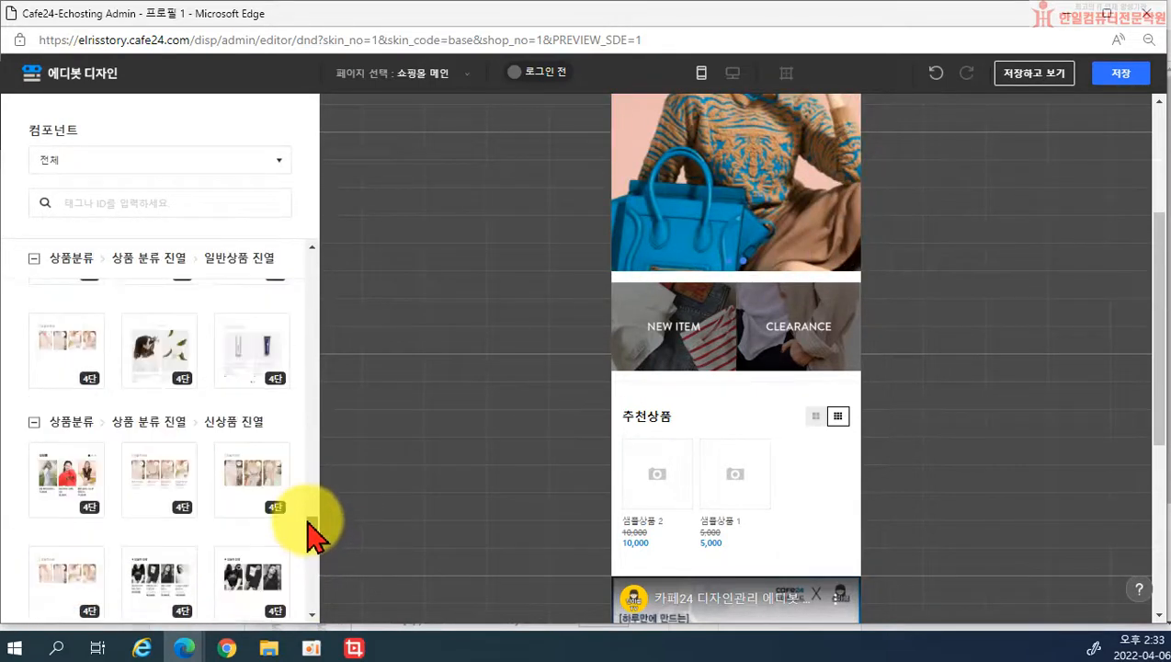
left_click_drag(164, 471, 746, 377)
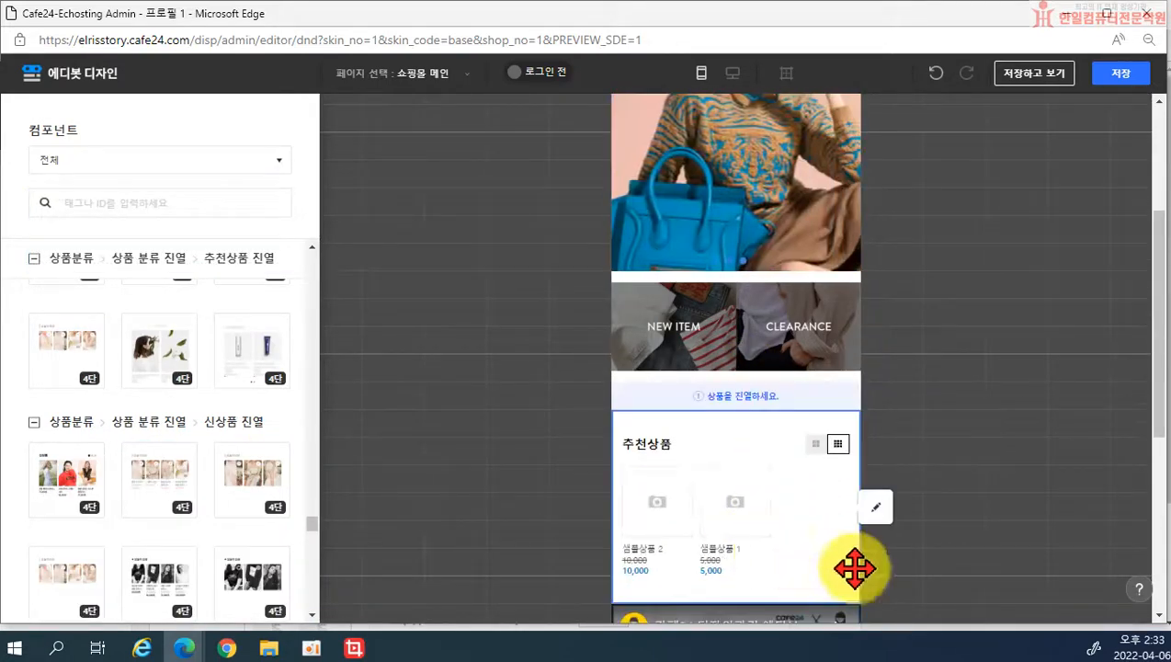
left_click_drag(759, 540, 1085, 472)
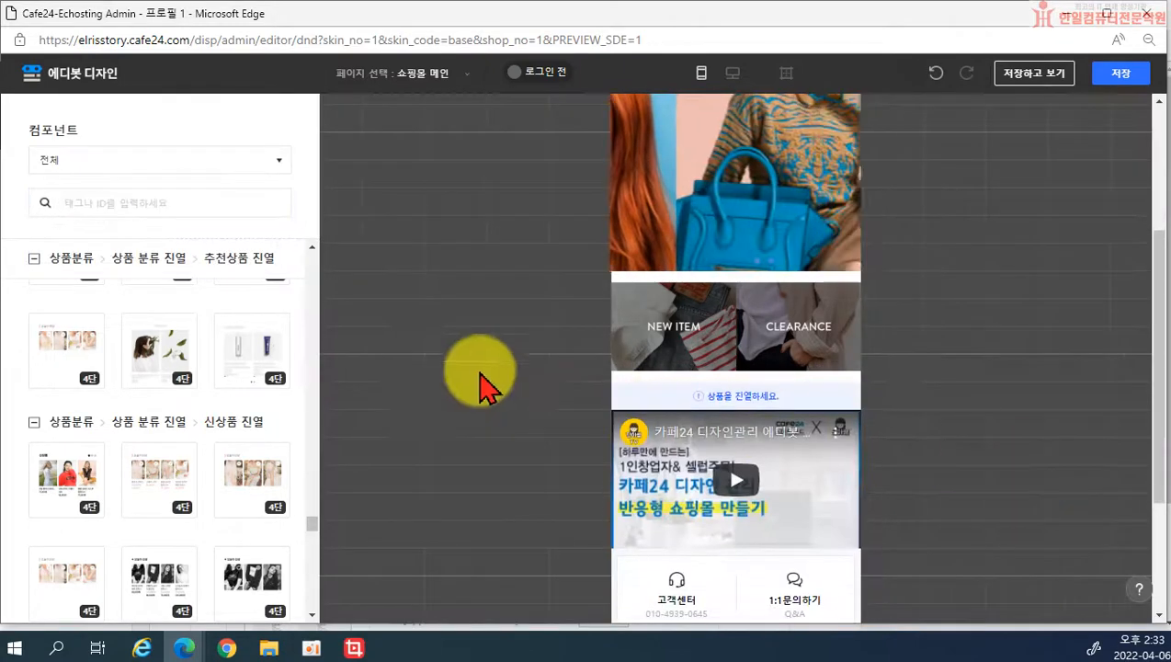
left_click_drag(313, 523, 352, 241)
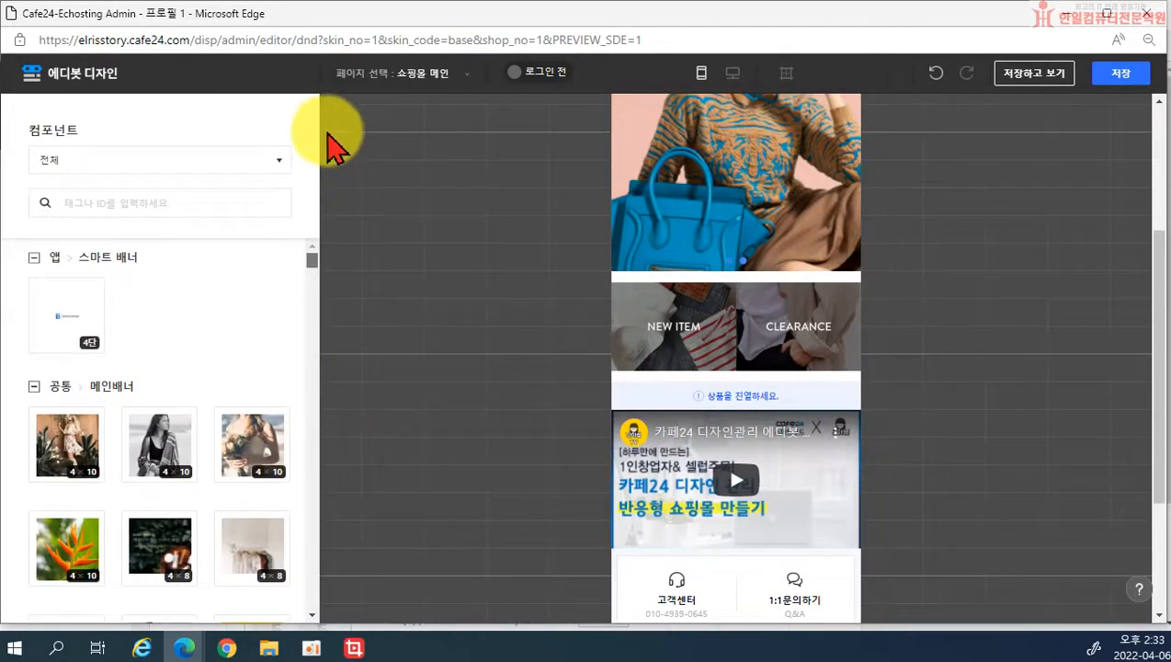
Step: Filter components to 상품분류 and collapse all its component groups
scroll(735, 430, "up", 5)
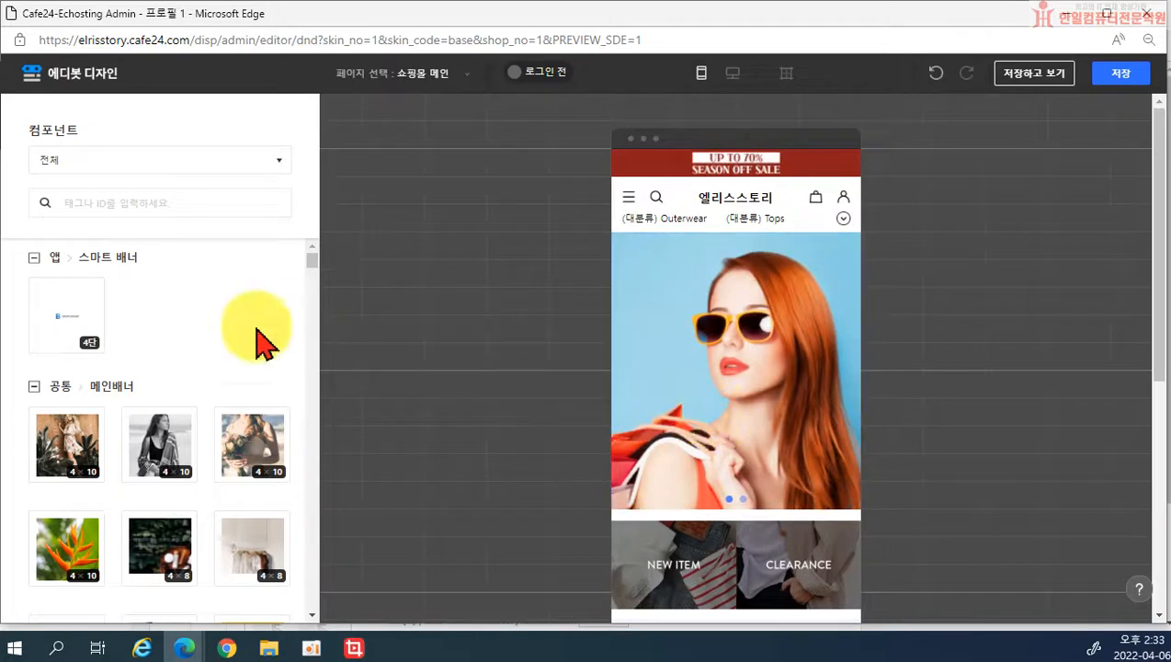
left_click(149, 166)
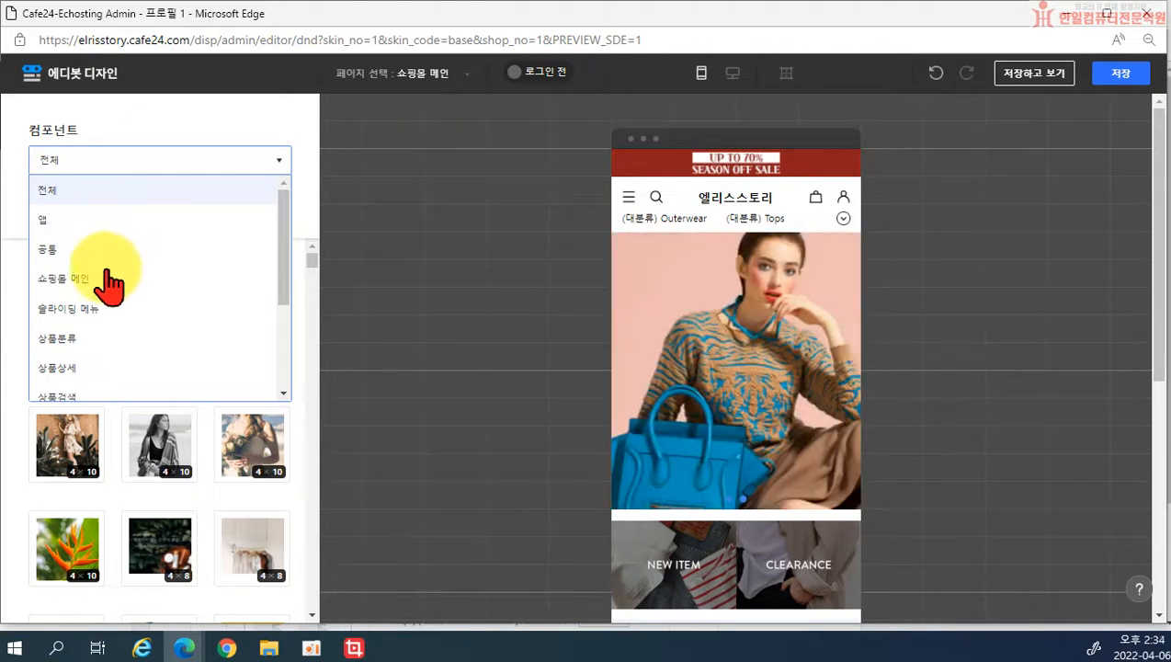
left_click(57, 342)
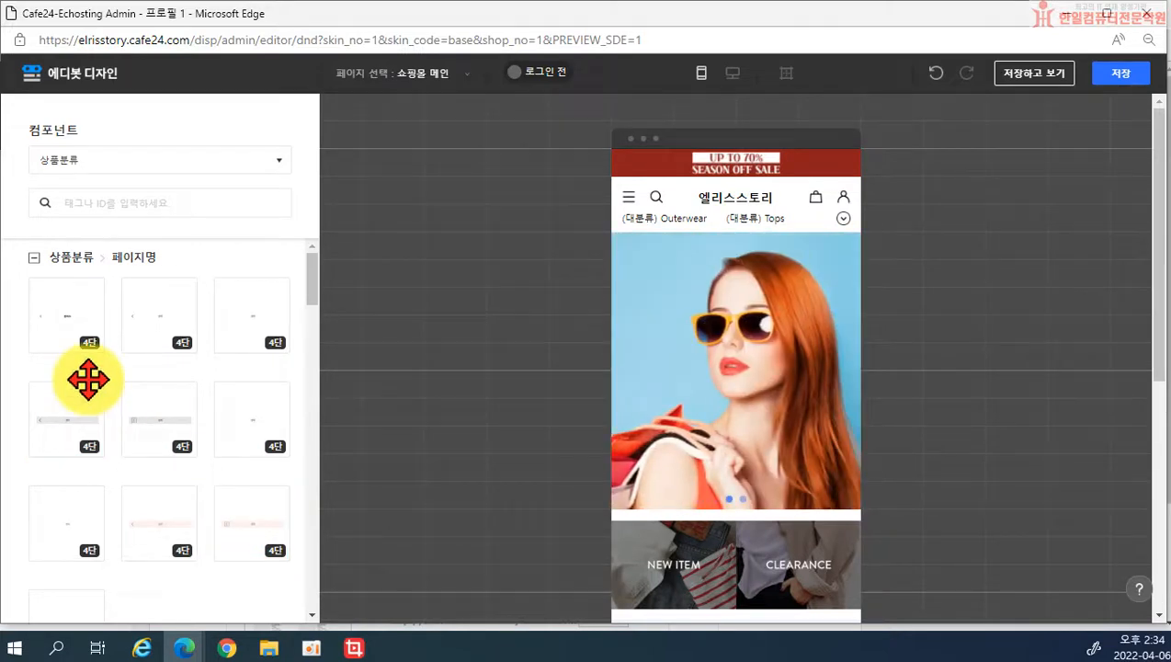
left_click(34, 258)
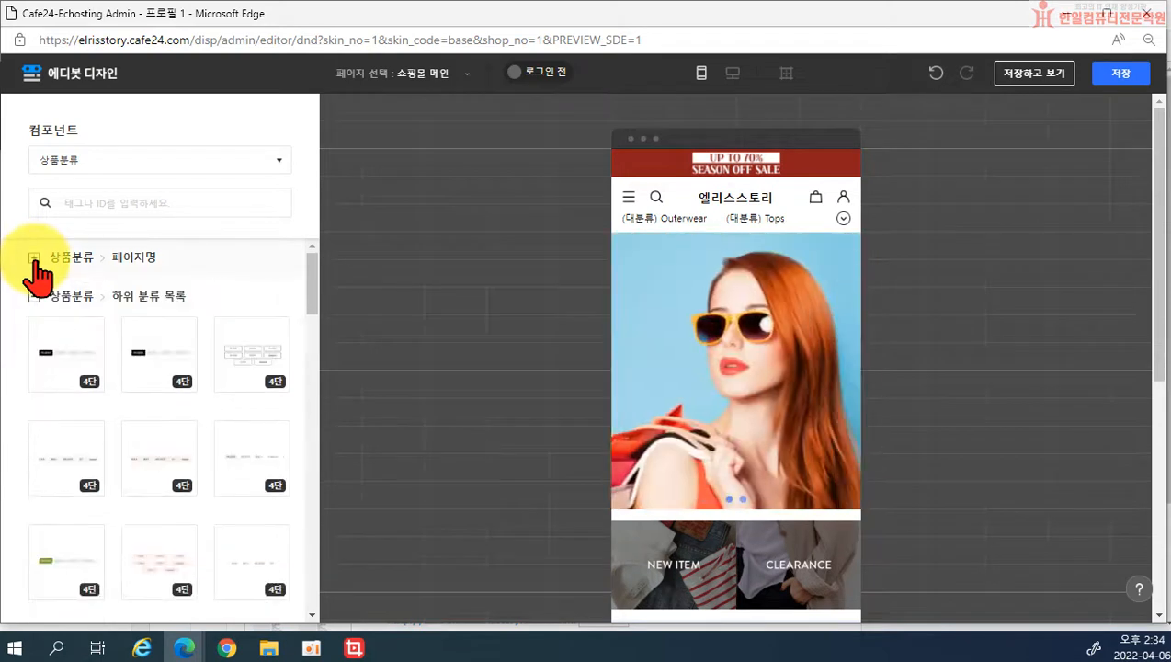
left_click(34, 296)
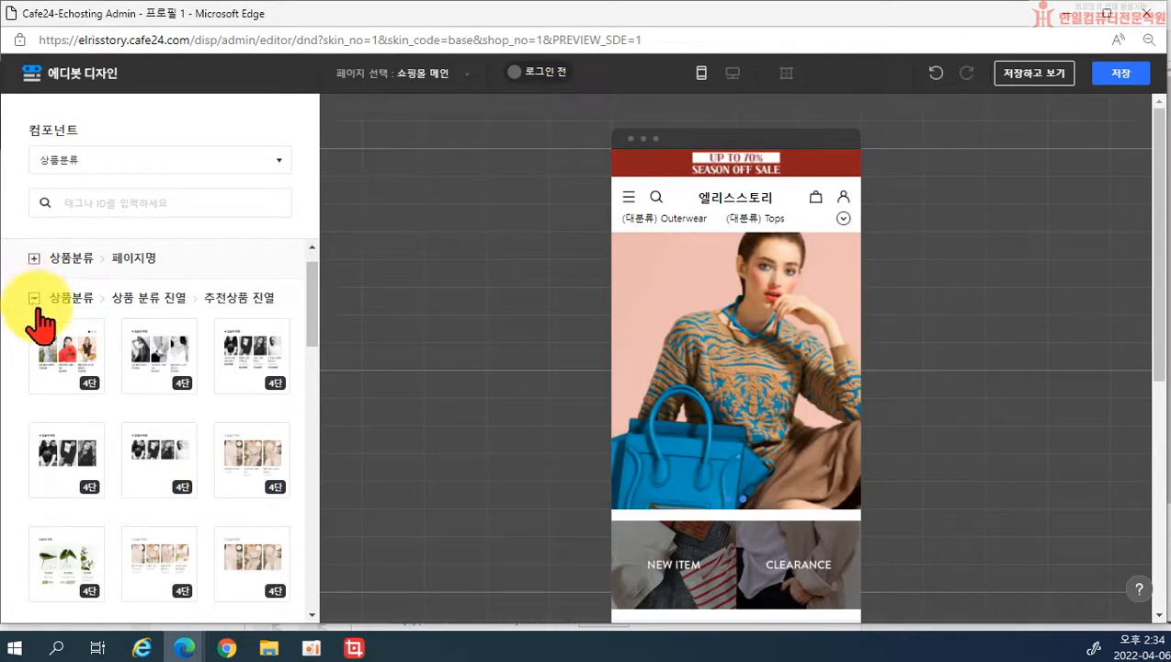
left_click(35, 300)
left_click(34, 298)
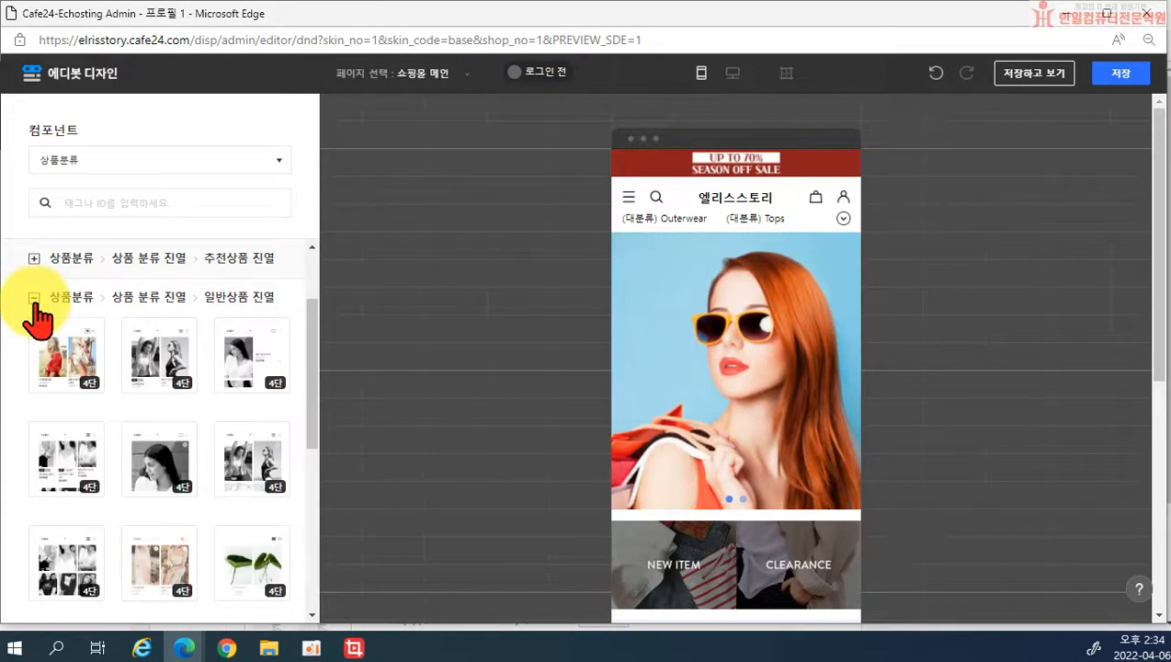
left_click(33, 296)
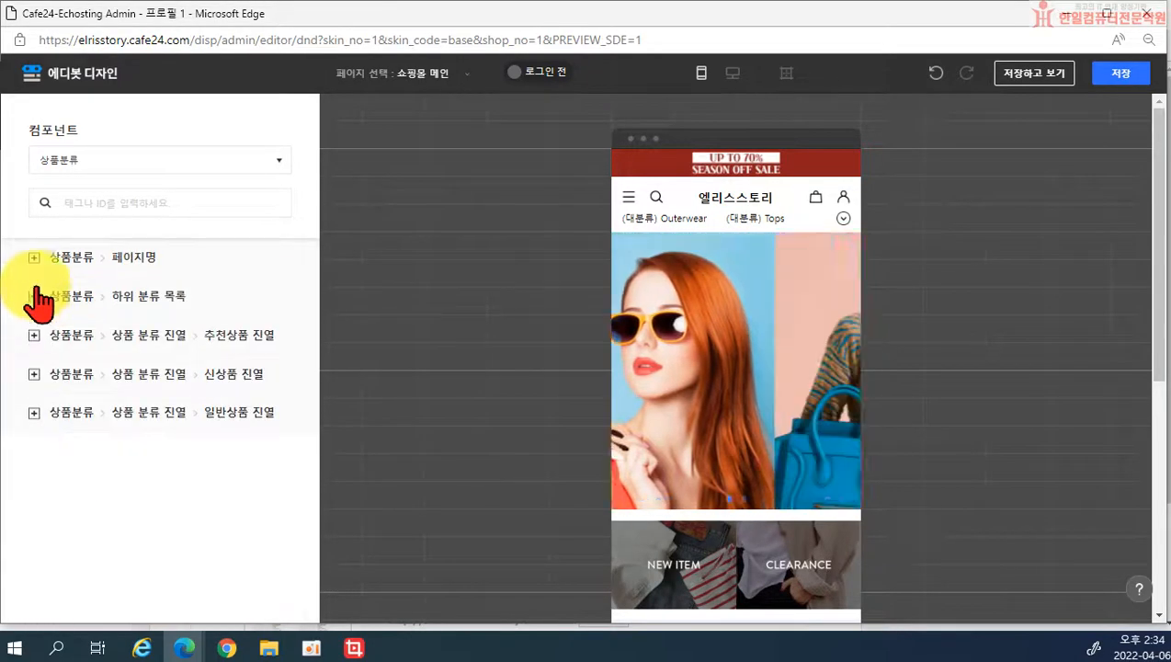
Step: Keep the 상품분류 filter and expand the 신상품 진열 layouts
left_click(235, 176)
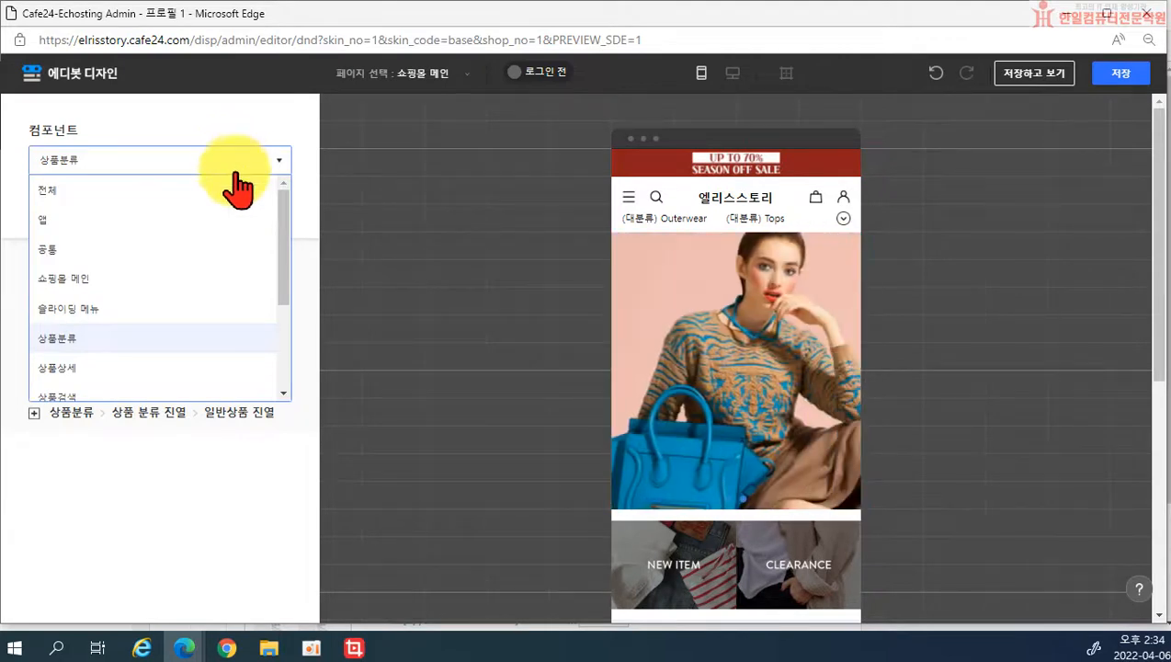
scroll(187, 315, "down", 3)
scroll(175, 321, "up", 1)
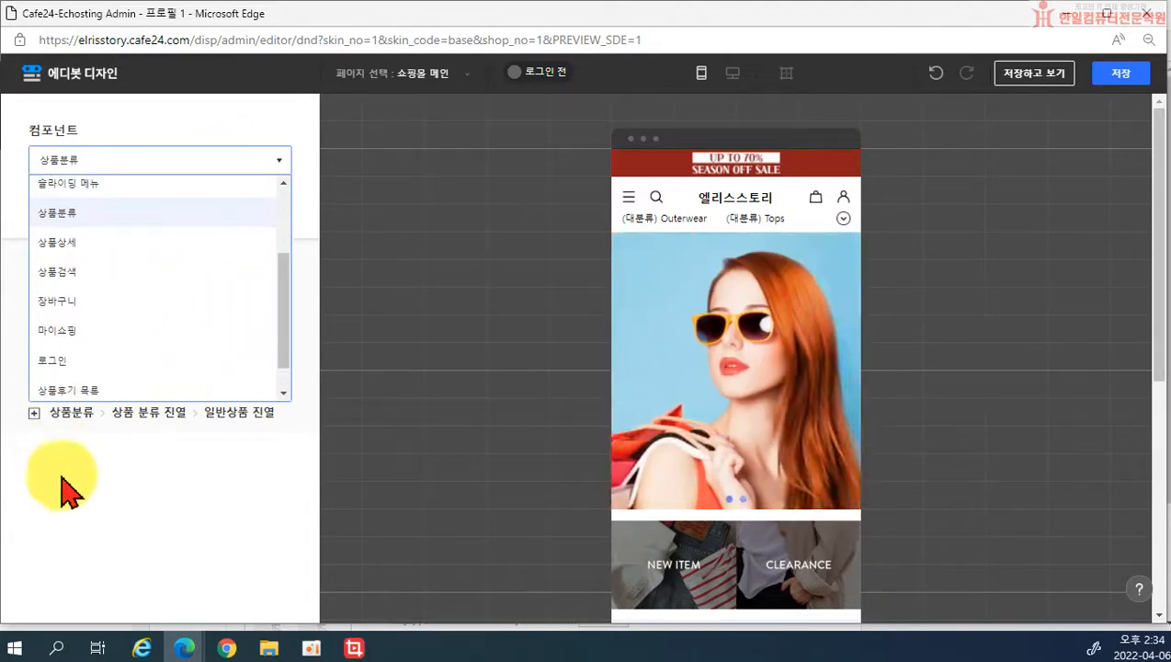
left_click(72, 478)
left_click(34, 375)
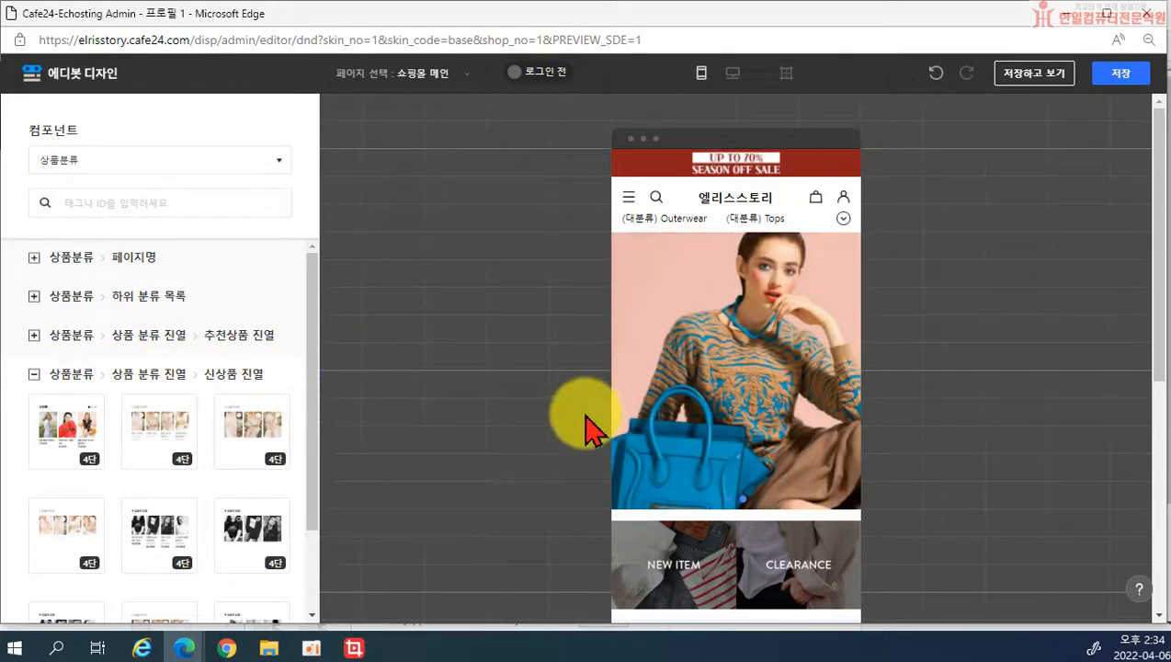
left_click_drag(257, 424, 774, 439)
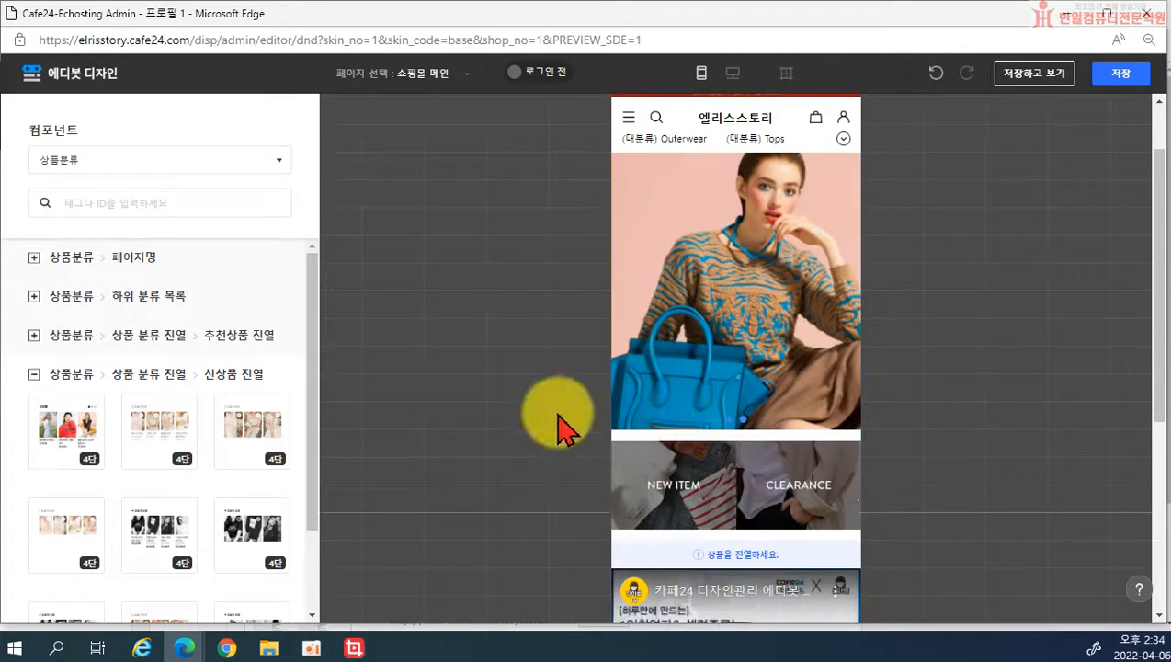
scroll(735, 441, "down", 5)
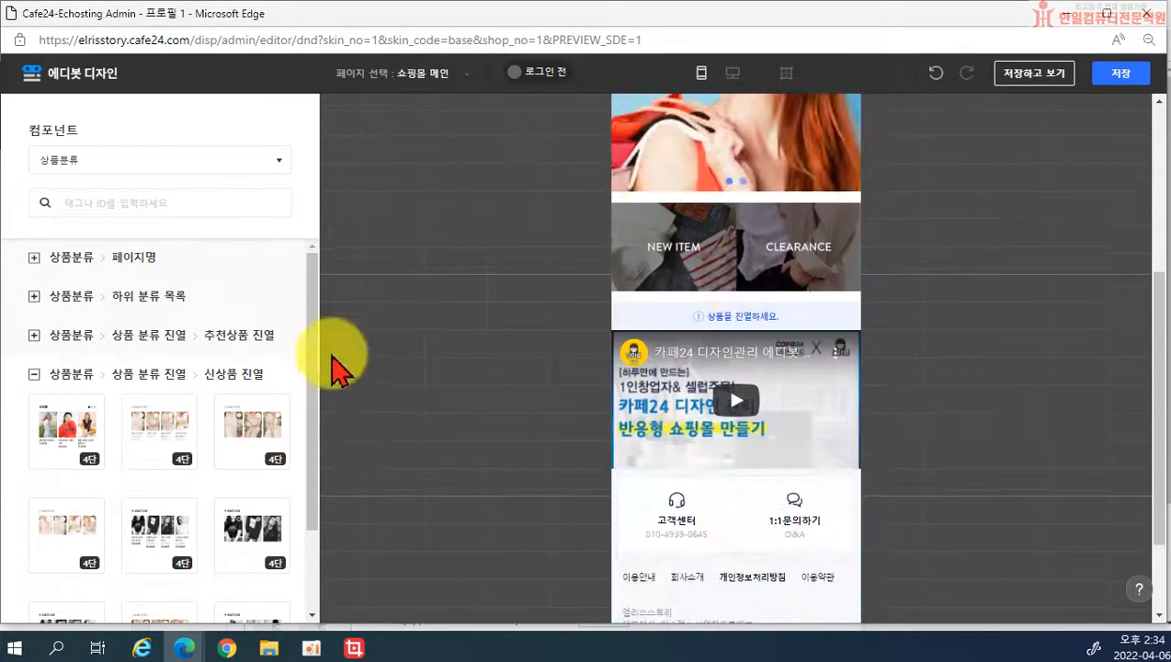
left_click_drag(246, 423, 784, 526)
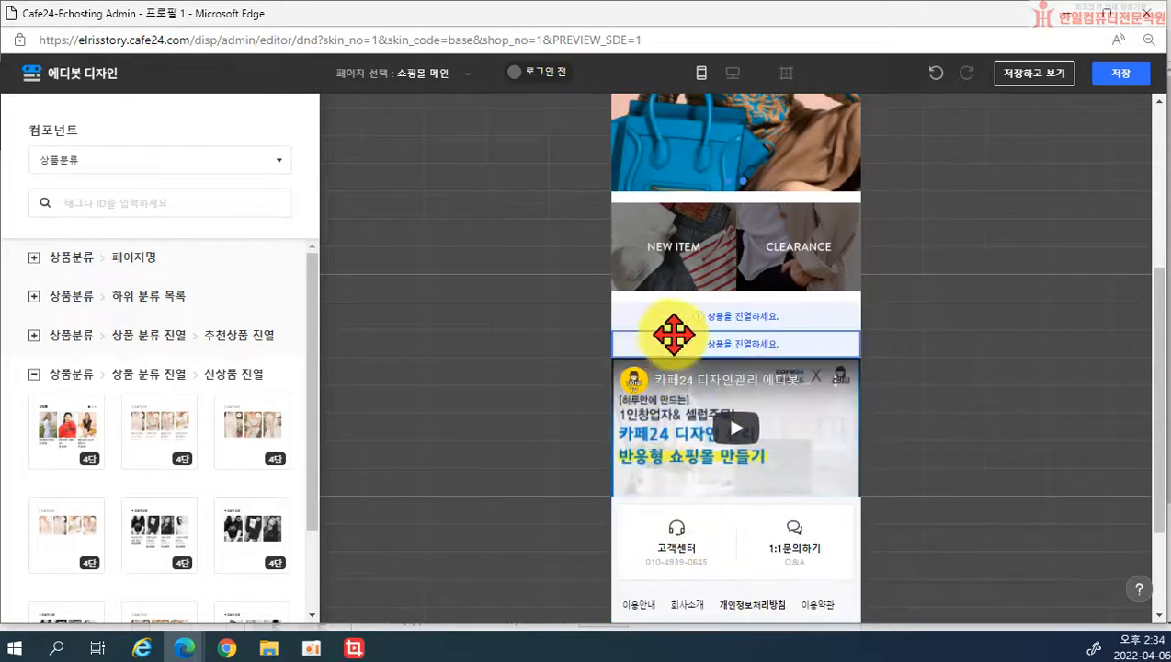
left_click_drag(726, 345, 980, 374)
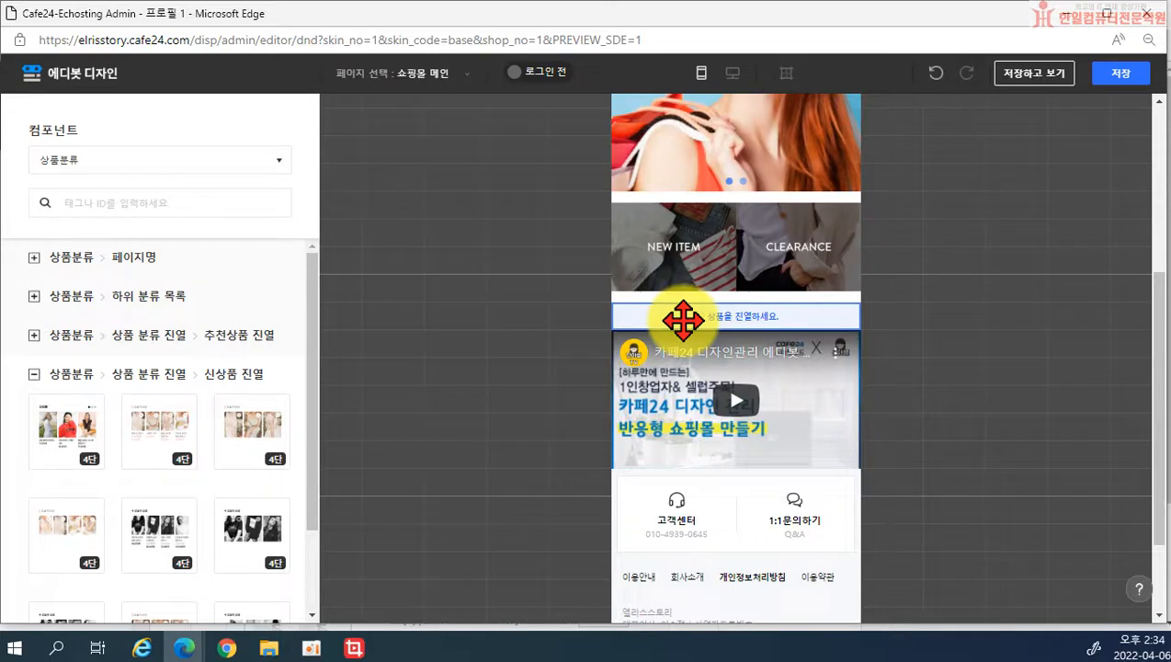
Step: Save the main page edits, then save again to preview the storefront
left_click(1099, 77)
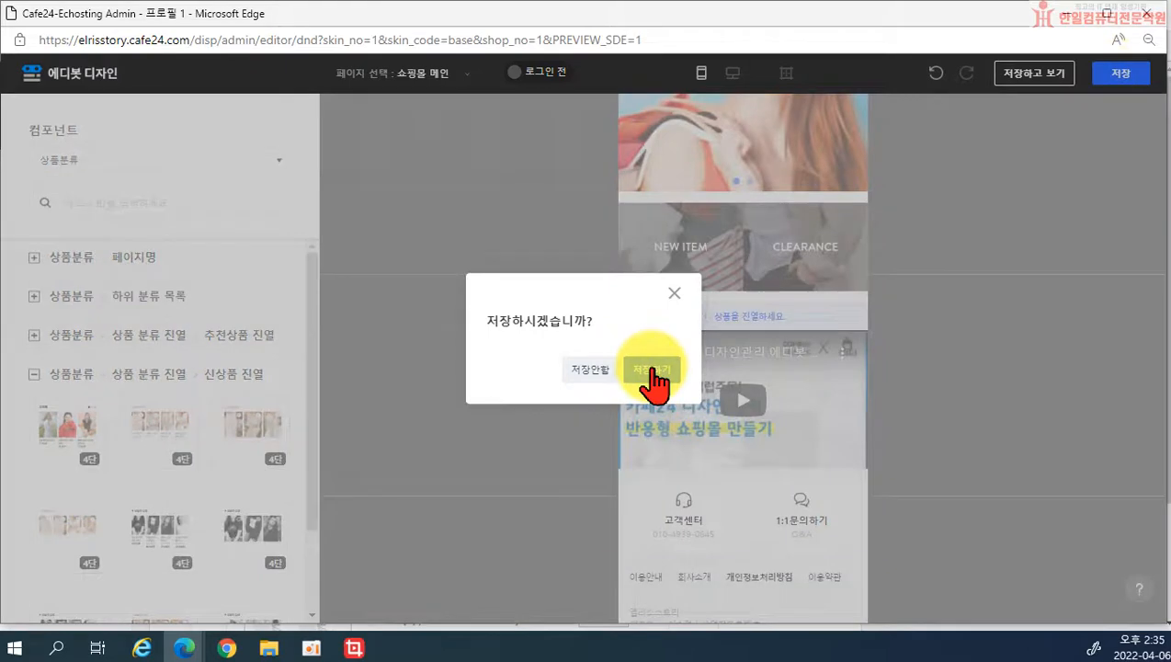
left_click(652, 371)
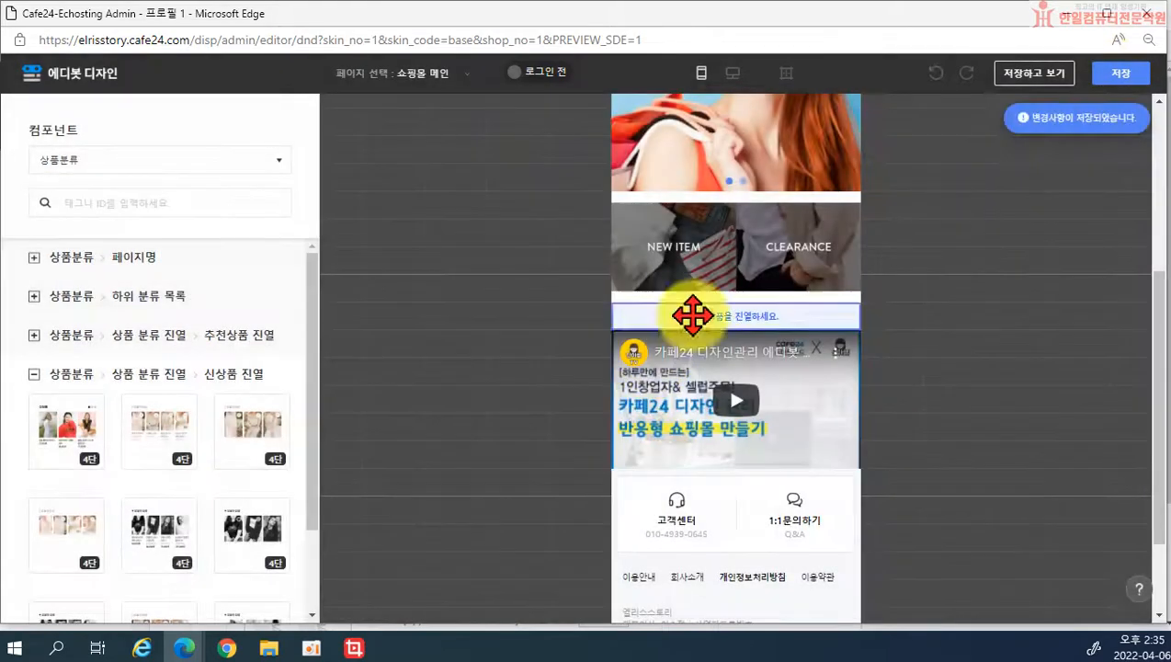
left_click(1024, 77)
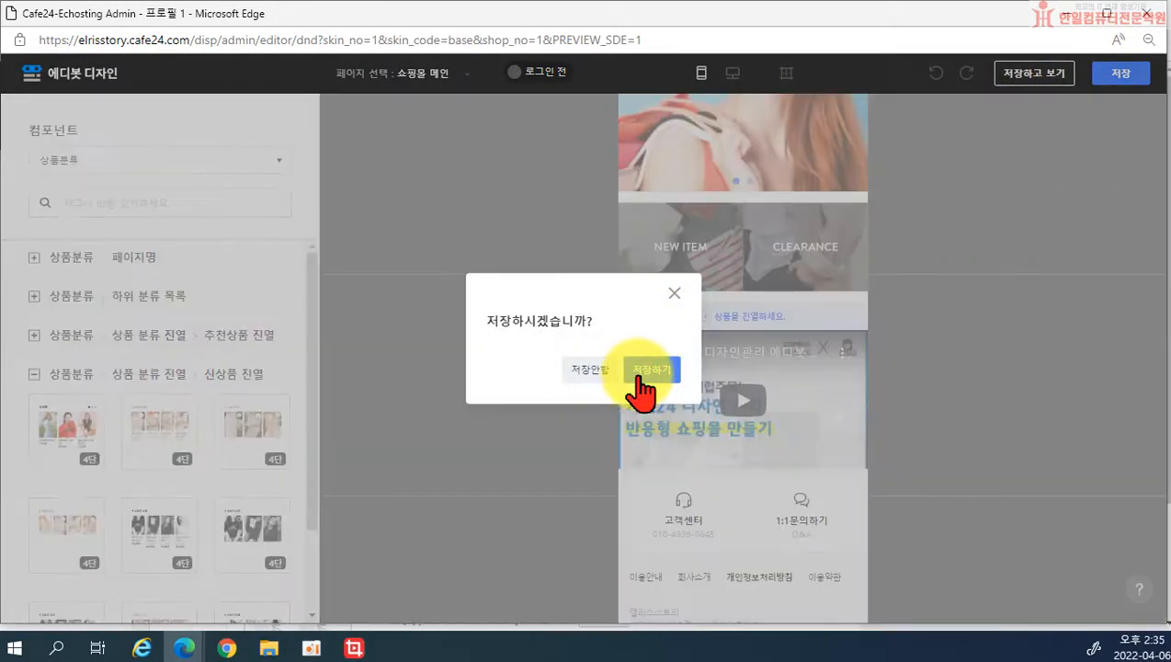
left_click(640, 376)
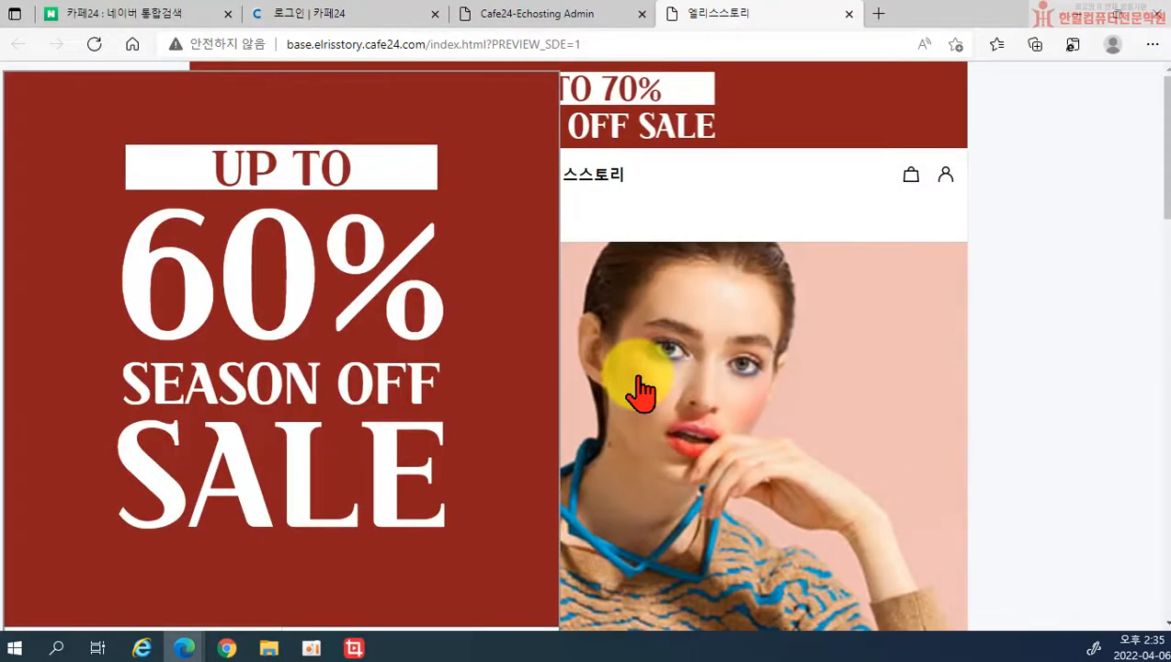
Step: Dismiss the sale popup, scroll through the saved shop page, and close the 엘리스스토리 tab
scroll(450, 367, "down", 3)
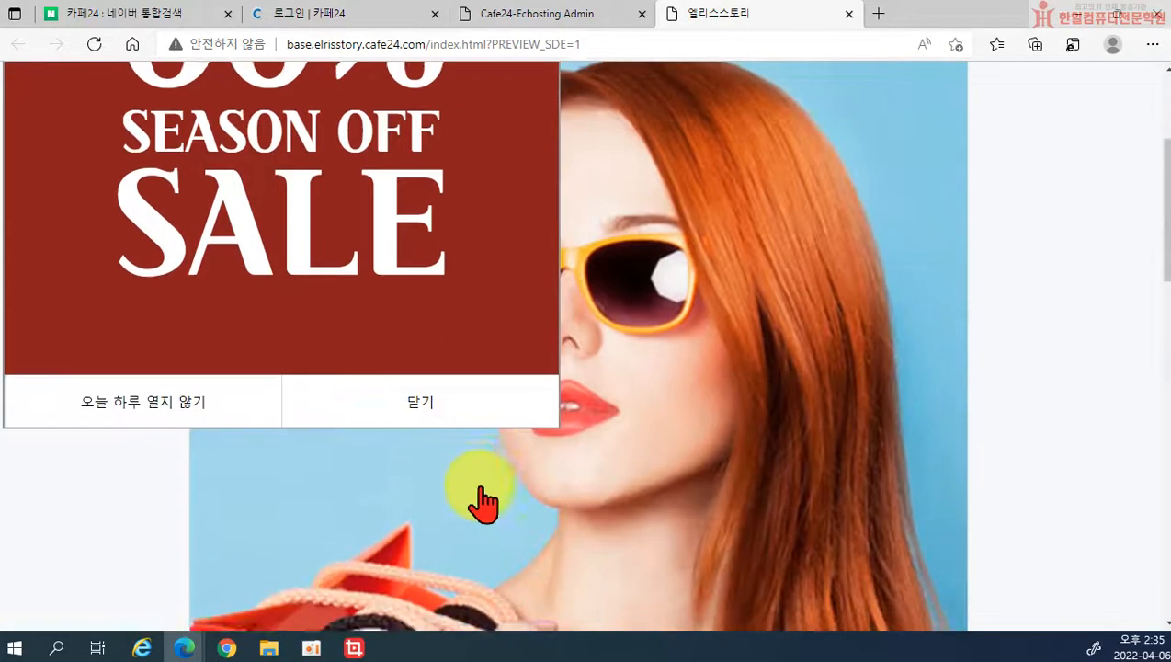
left_click(515, 414)
scroll(544, 409, "down", 12)
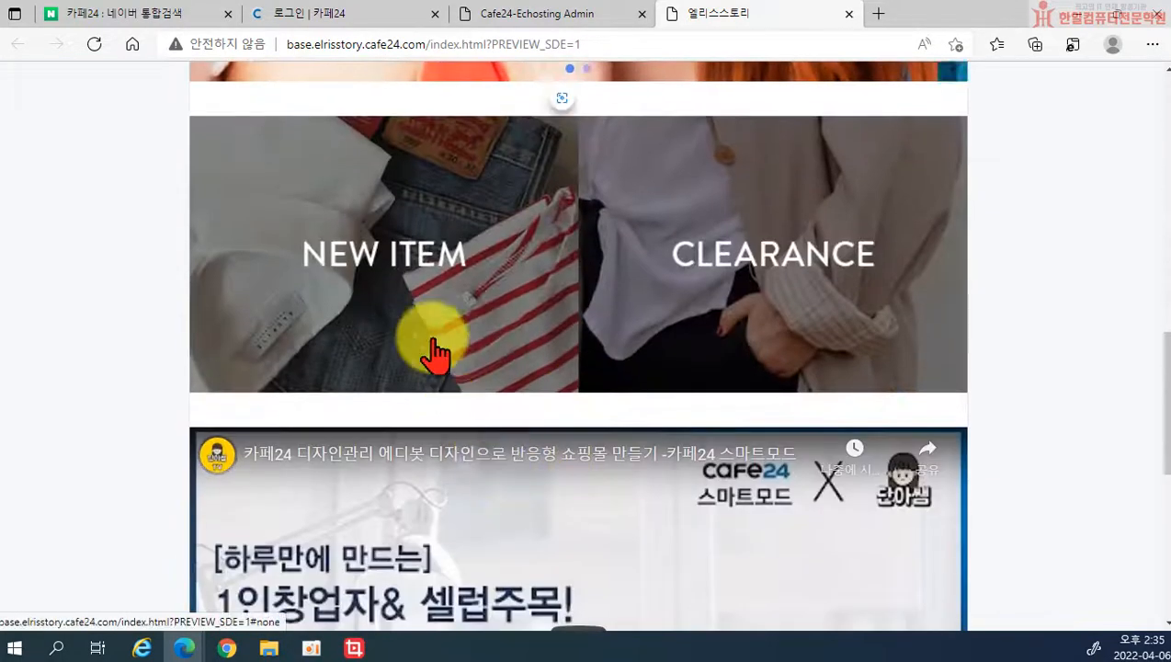
scroll(459, 377, "up", 10)
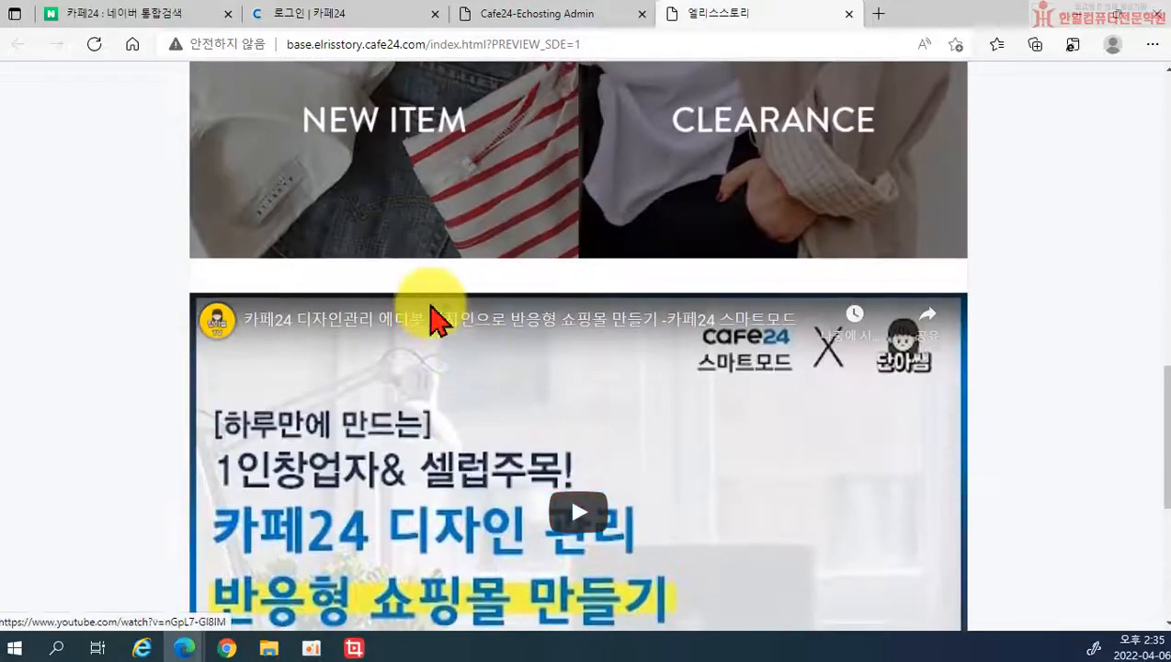
scroll(515, 327, "up", 5)
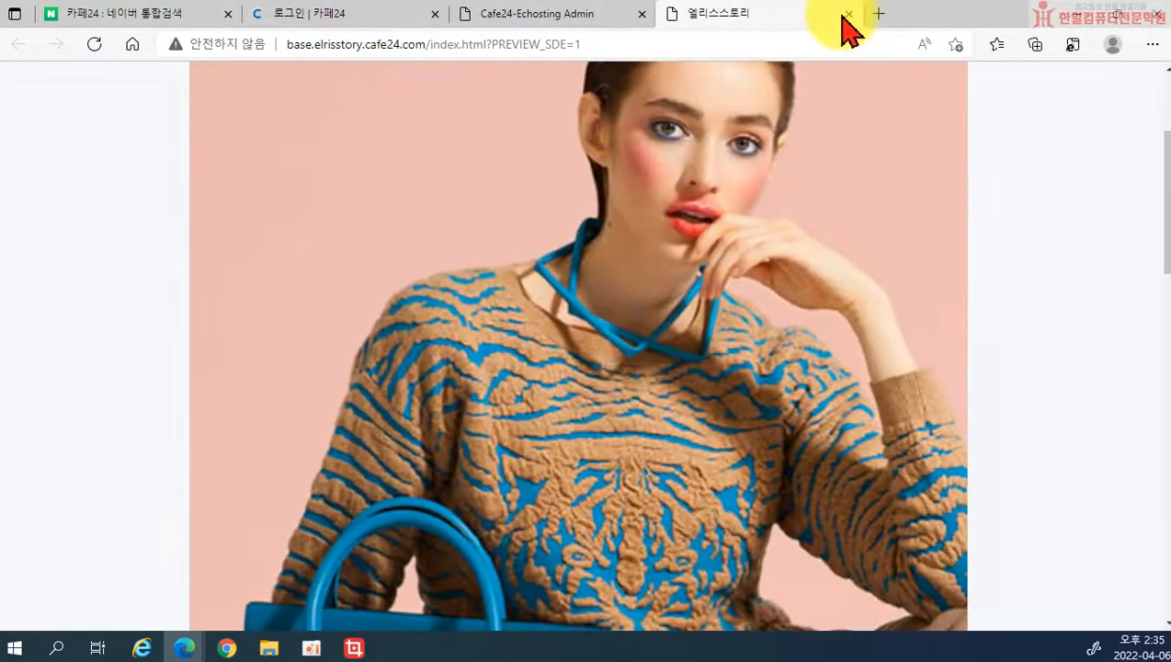
left_click(846, 14)
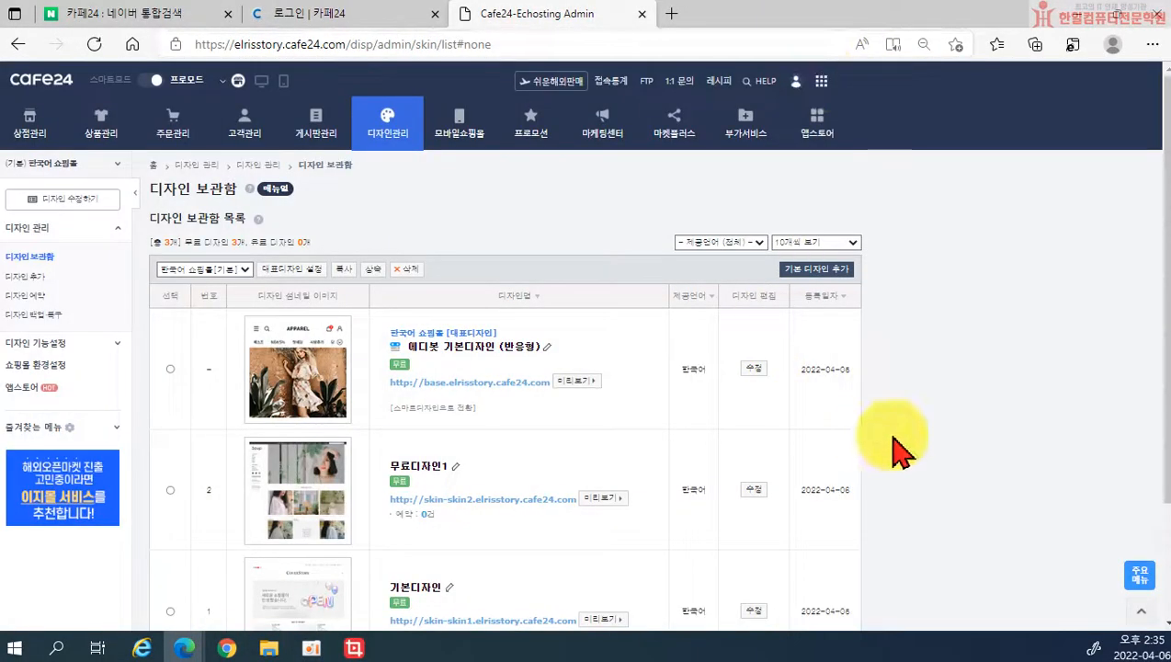
Step: Open the 에디봇 기본디자인 (반응형) design in the Edibot editor from 디자인 보관함
left_click(752, 369)
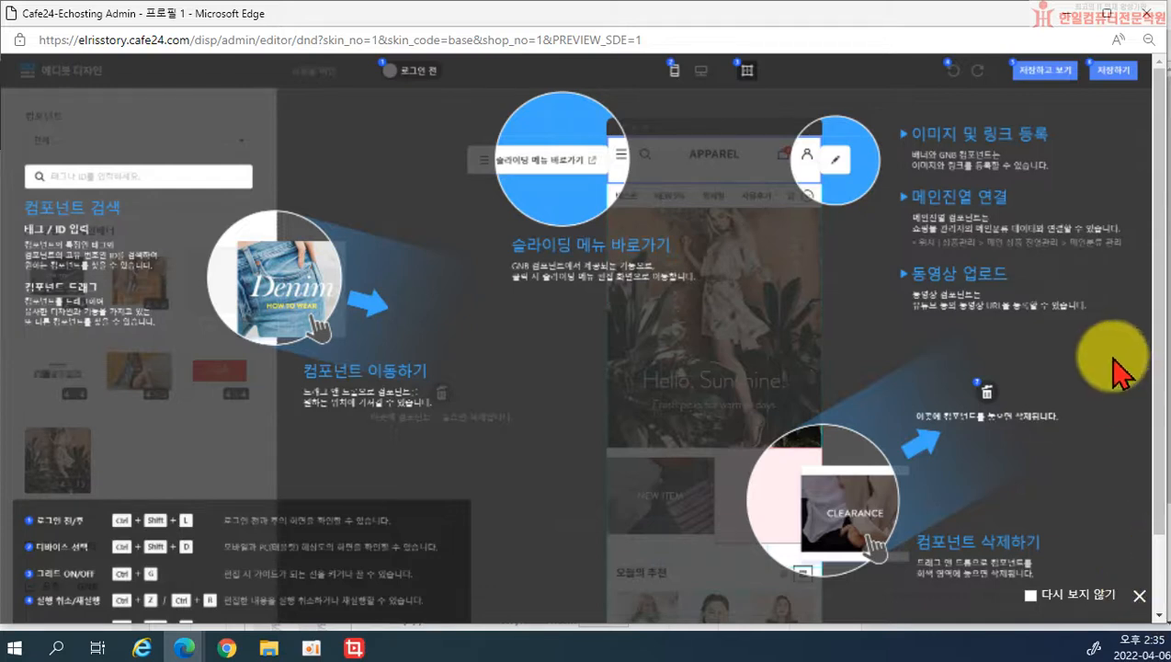
Step: Dismiss the usage guide and switch the editor to the 상품후기 목록 page
left_click(1138, 593)
left_click(405, 77)
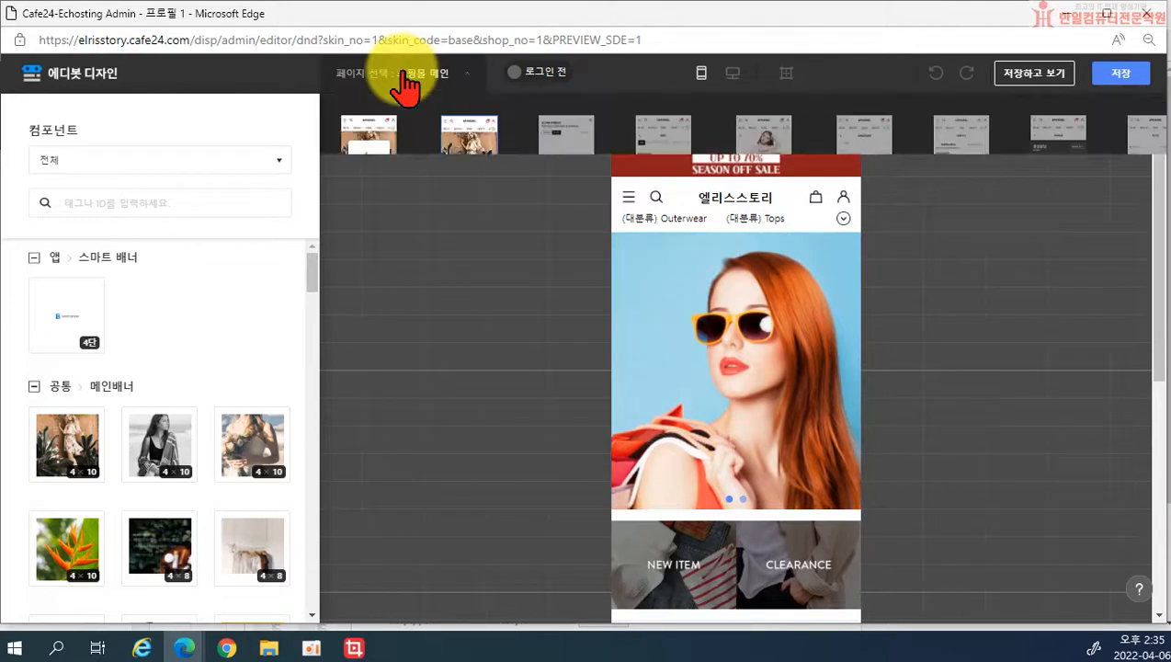
left_click_drag(937, 248, 1119, 244)
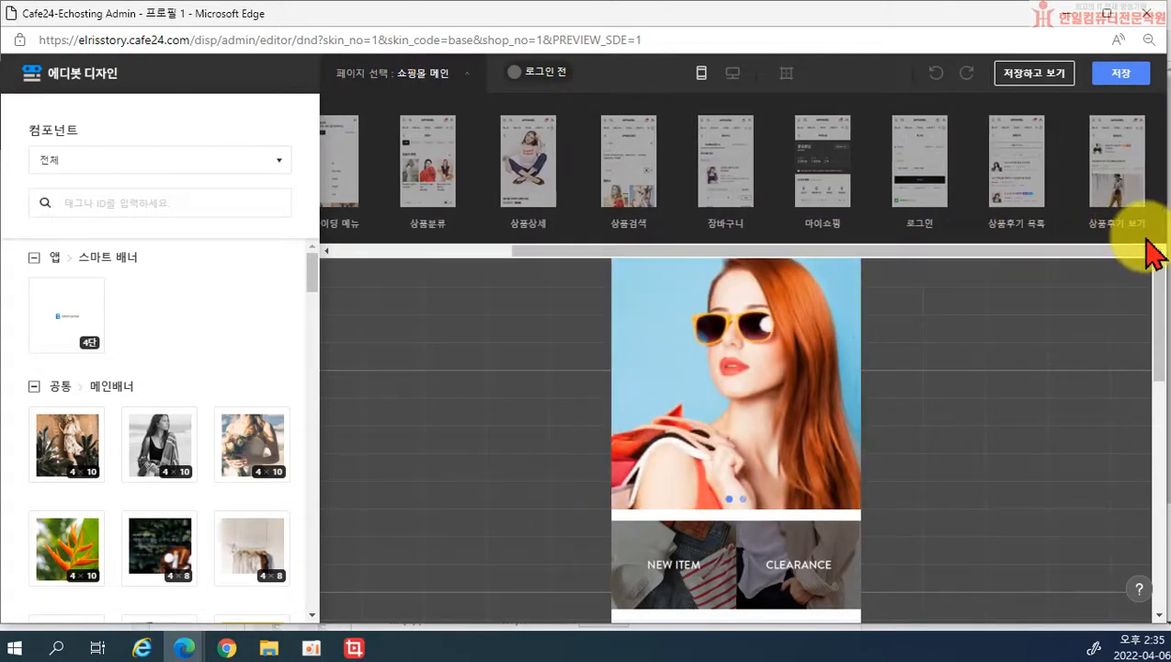
left_click(1015, 191)
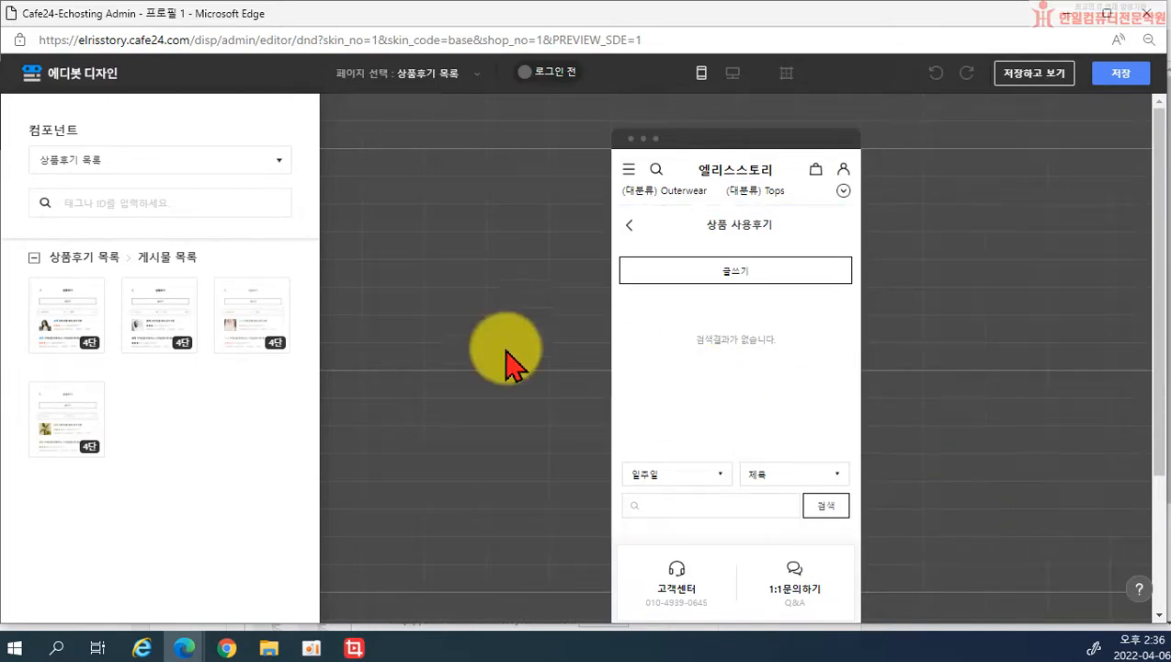
Step: Place the 4×9 공통 sub-banner atop the review list page, then save and preview
left_click(105, 163)
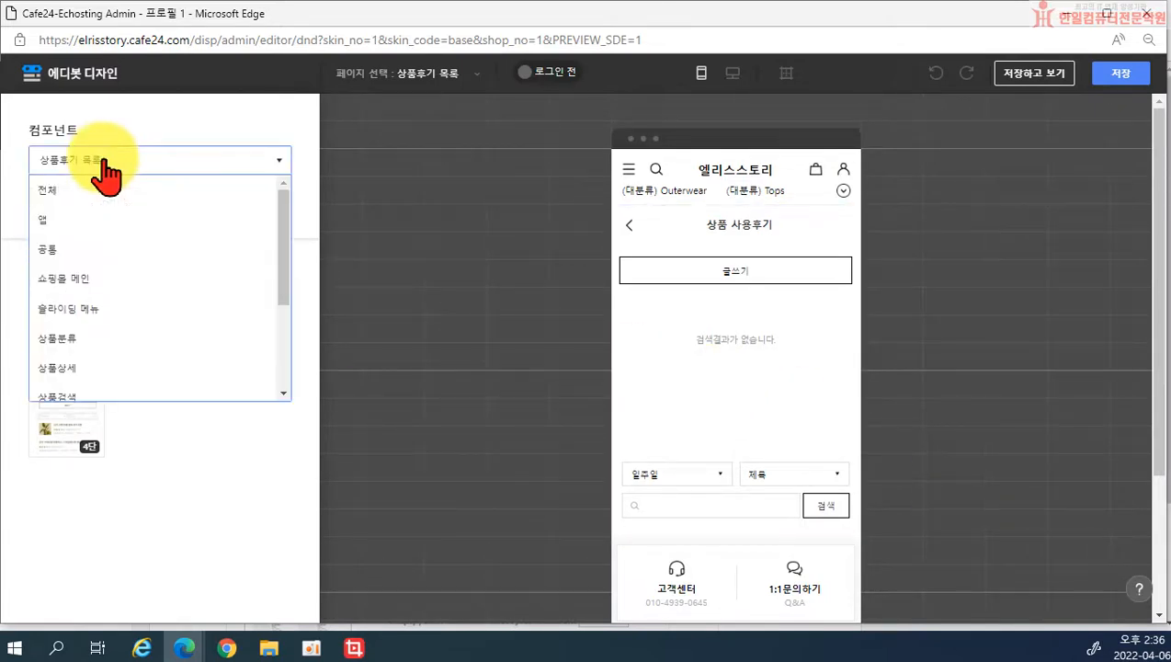
left_click(95, 250)
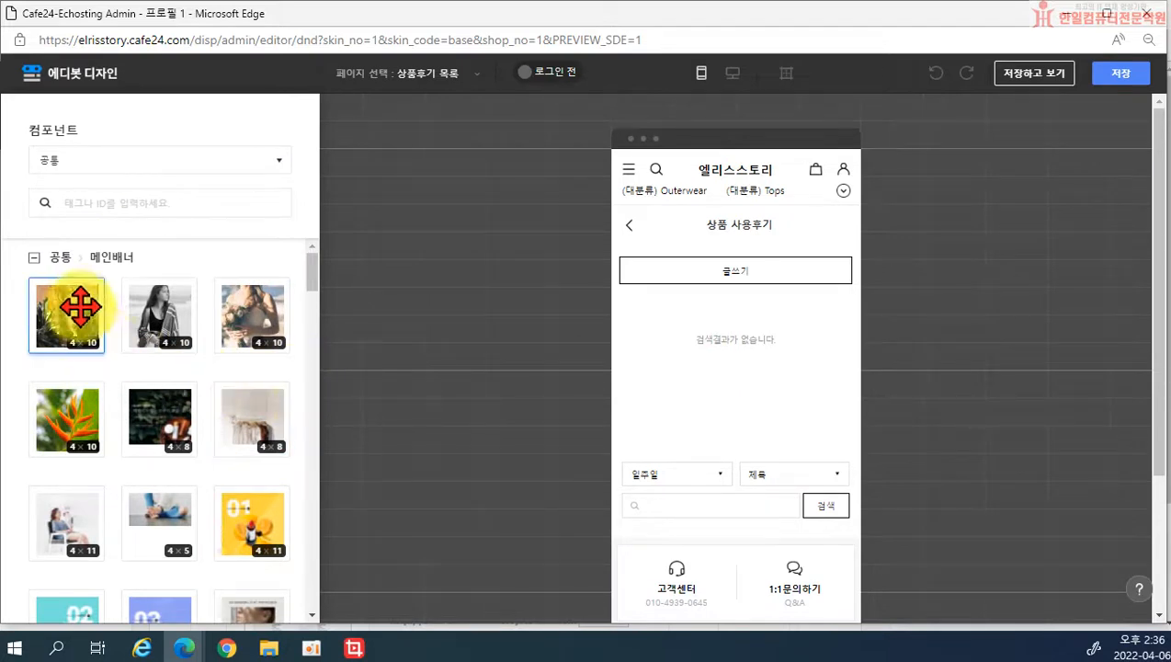
left_click(60, 259)
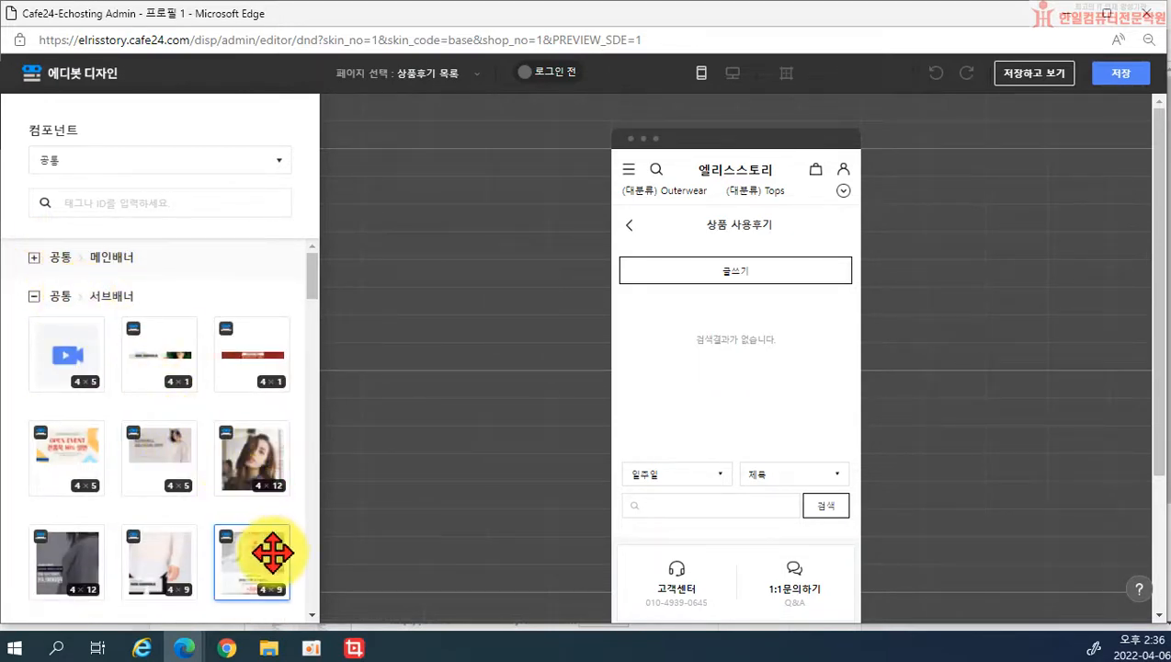
scroll(269, 550, "down", 1)
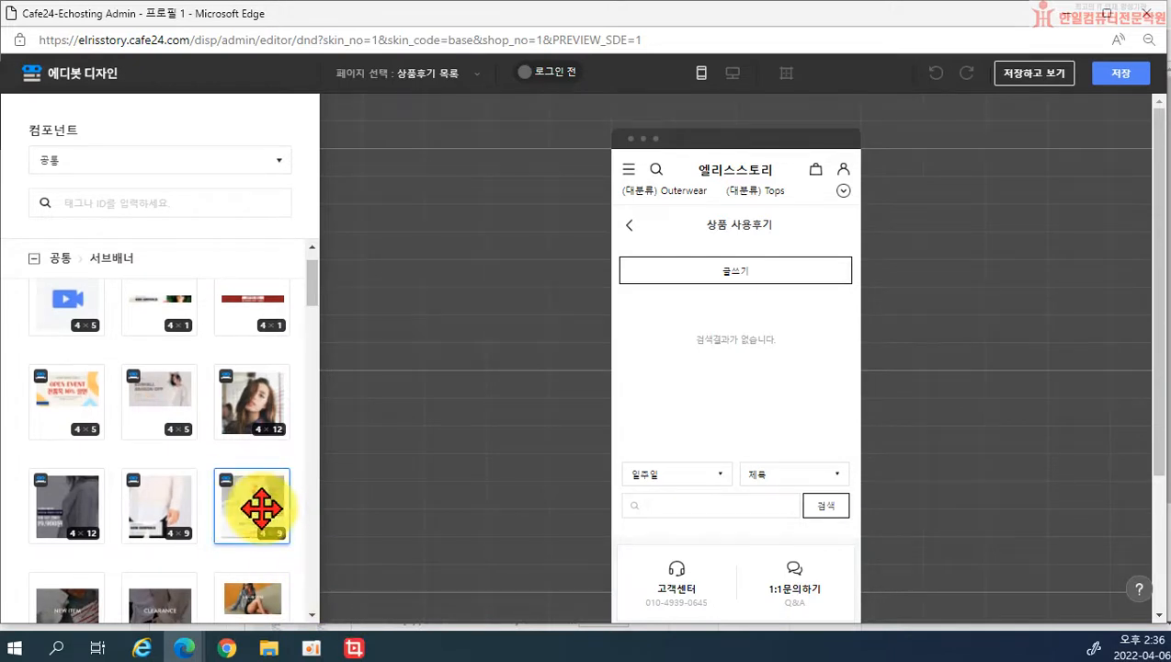
left_click_drag(261, 507, 721, 225)
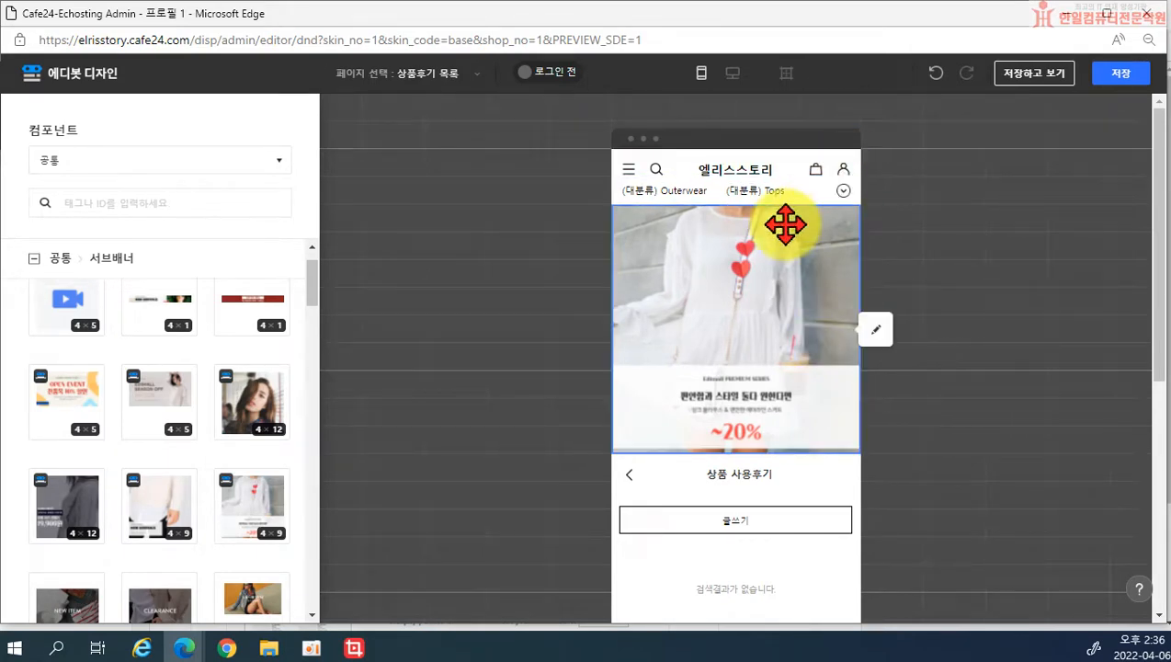
left_click(1046, 75)
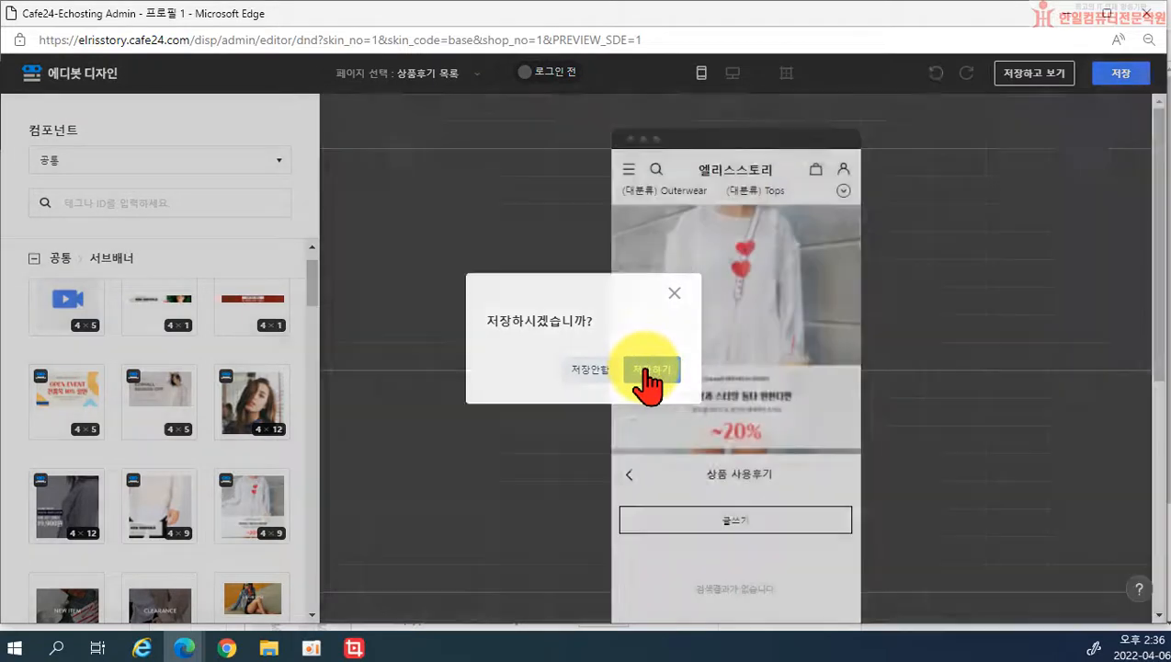
left_click(649, 372)
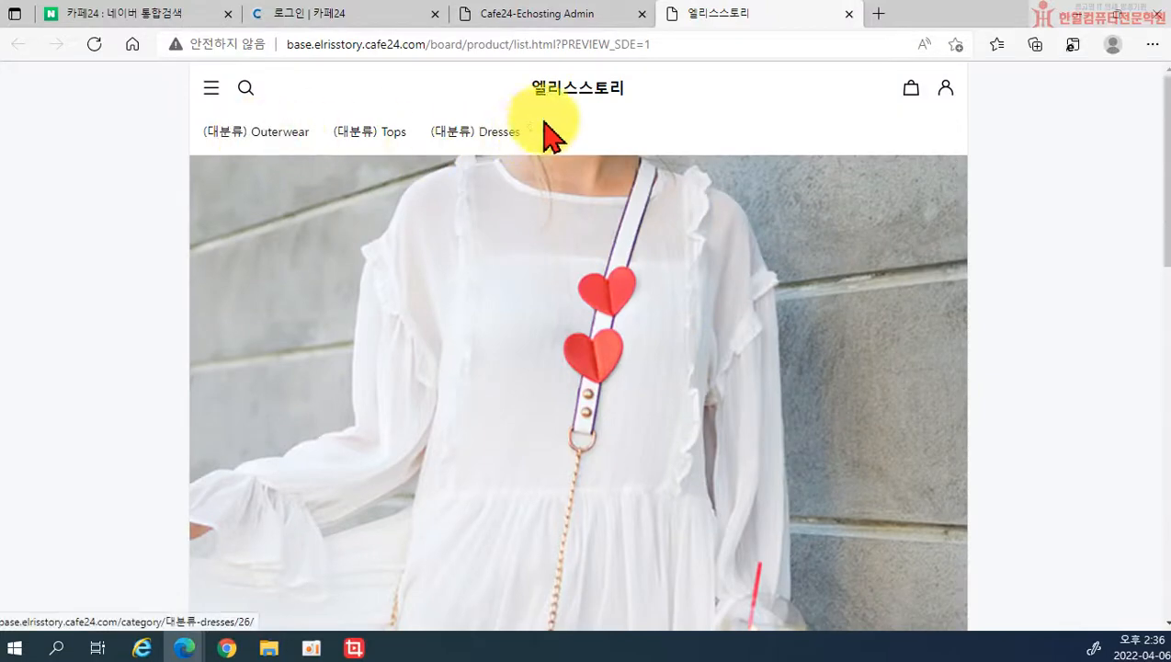
Step: From the shop home, close the sale popup and open the 상품 사용후기 board via the side menu
left_click(589, 93)
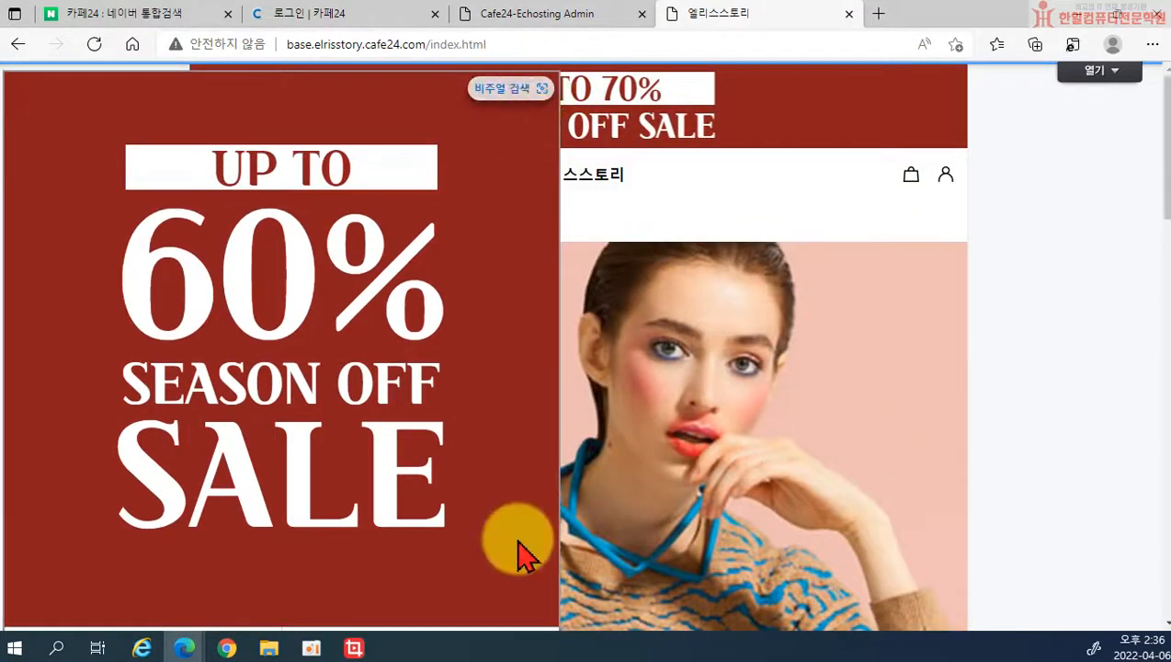
scroll(519, 560, "down", 1)
left_click(520, 568)
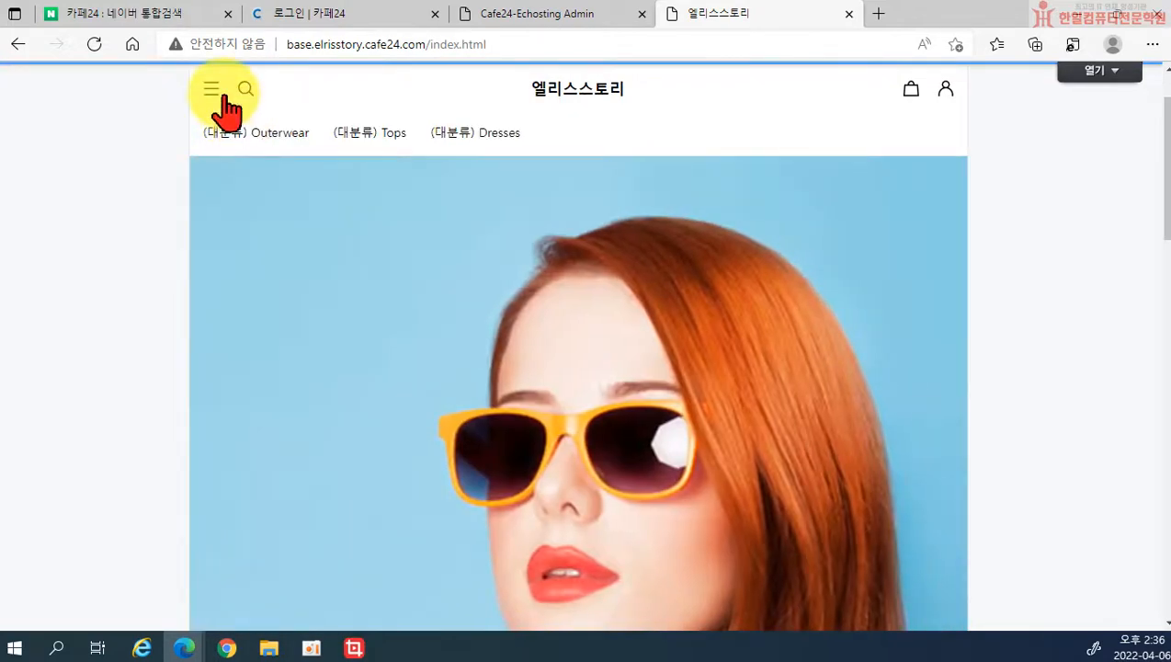
left_click(213, 92)
scroll(177, 397, "down", 3)
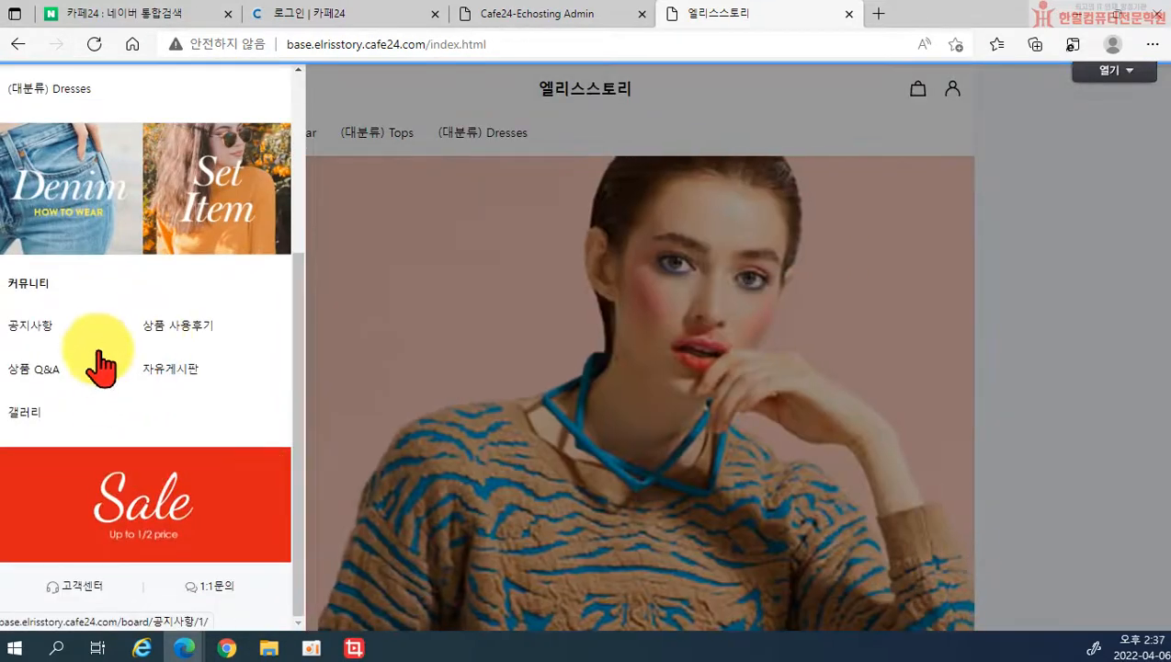
left_click(164, 340)
Step: Check the live -20% banner on the review board, test its link, and close the tab
scroll(869, 410, "down", 2)
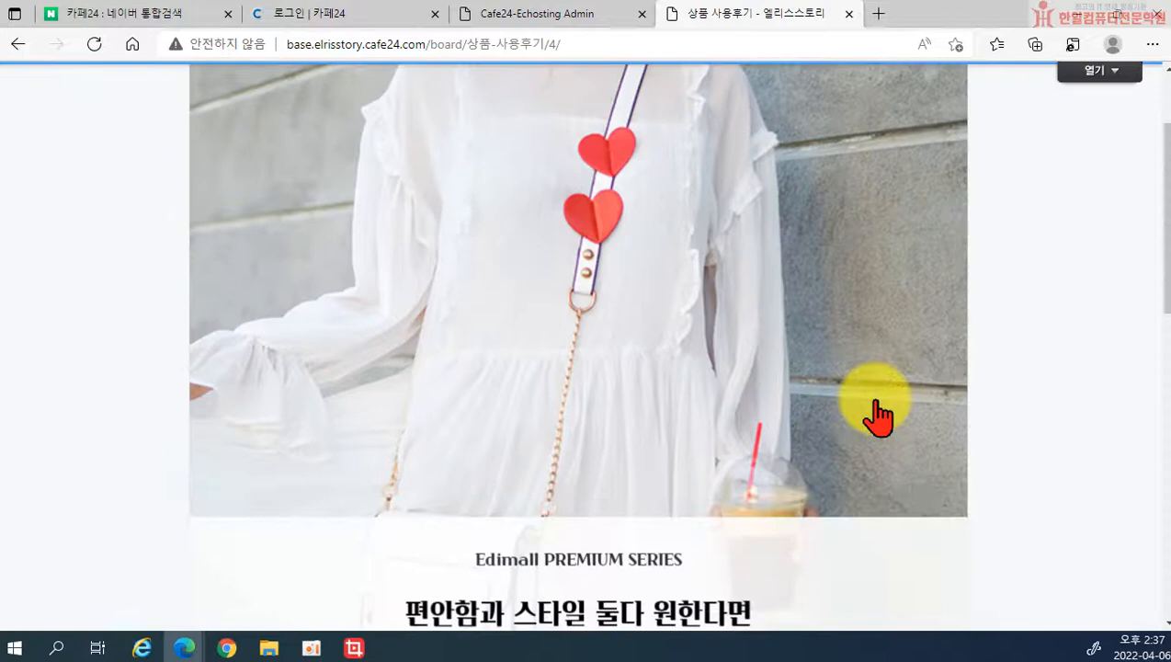
scroll(510, 210, "down", 4)
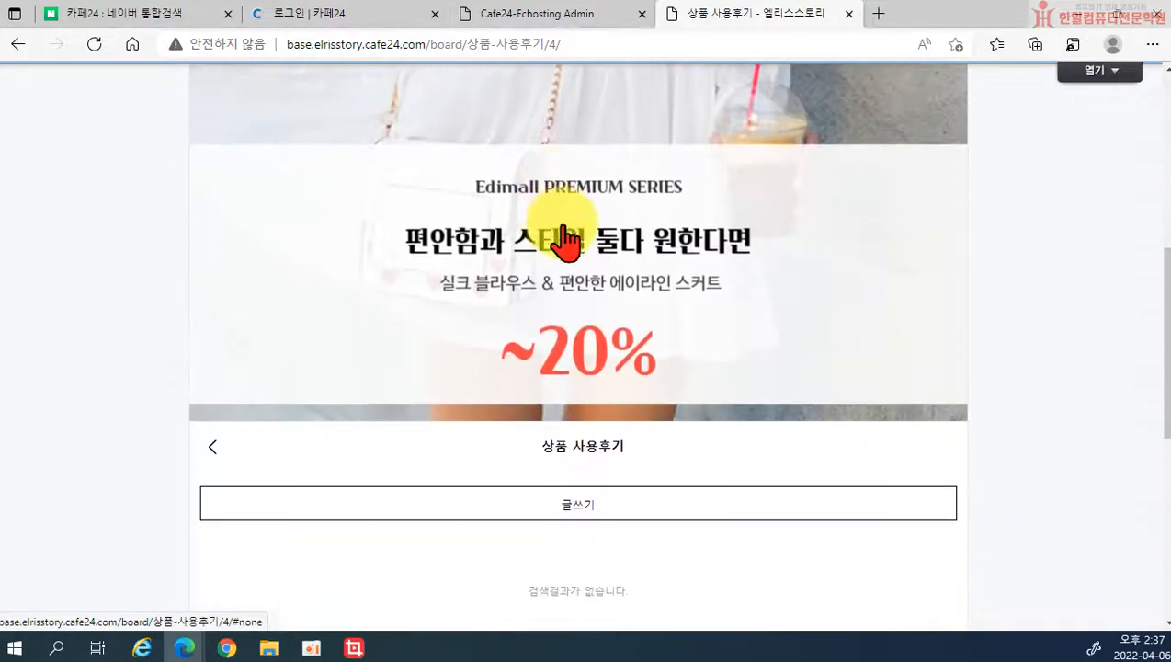
scroll(862, 432, "down", 3)
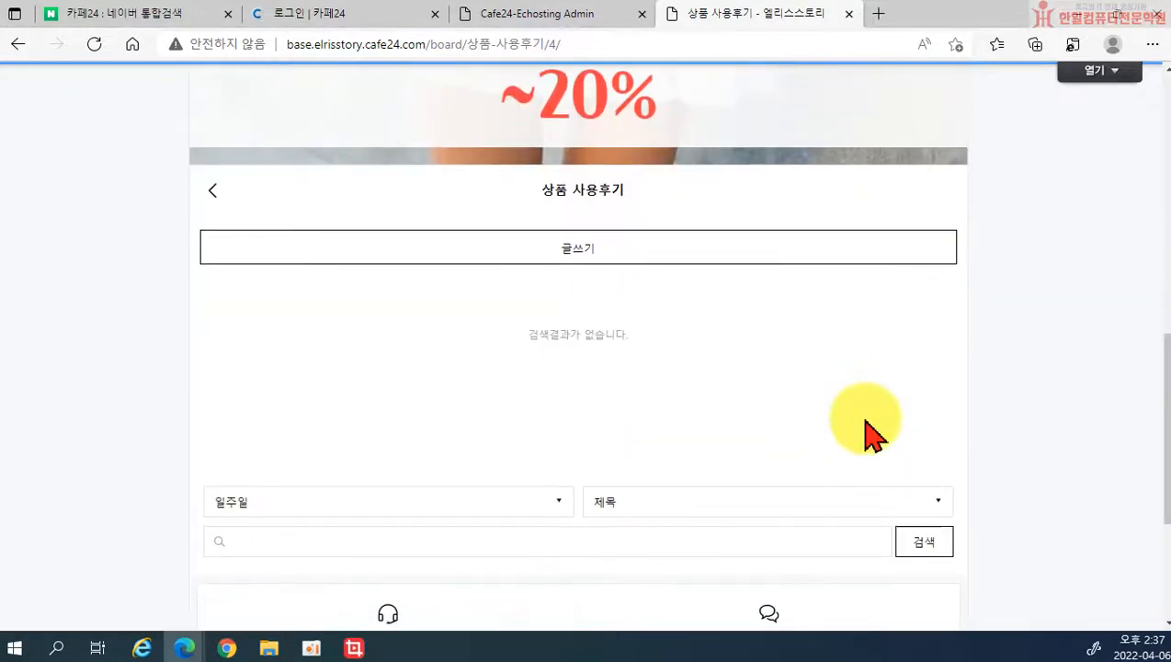
scroll(869, 434, "up", 2)
scroll(869, 436, "up", 2)
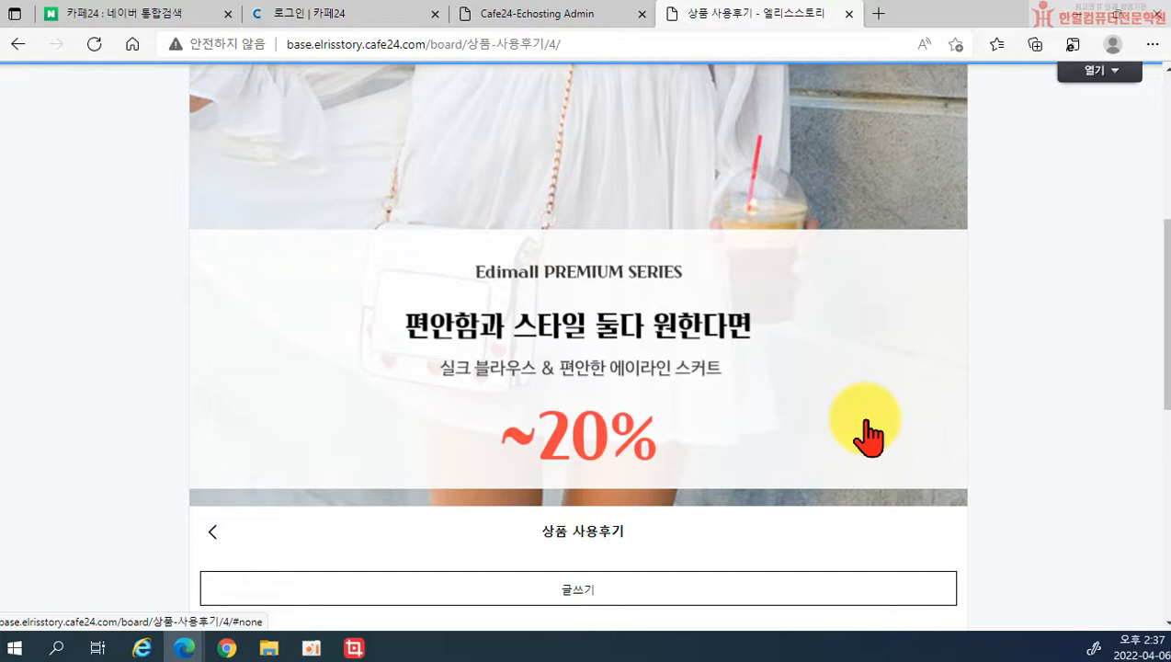
scroll(662, 451, "up", 5)
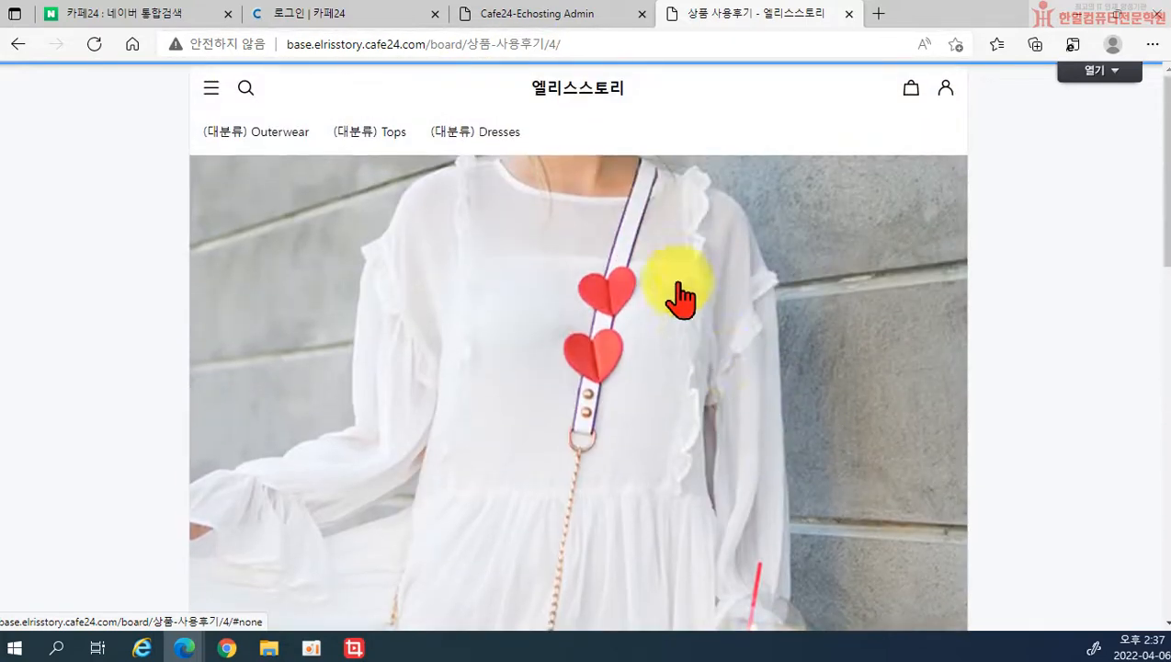
left_click(765, 214)
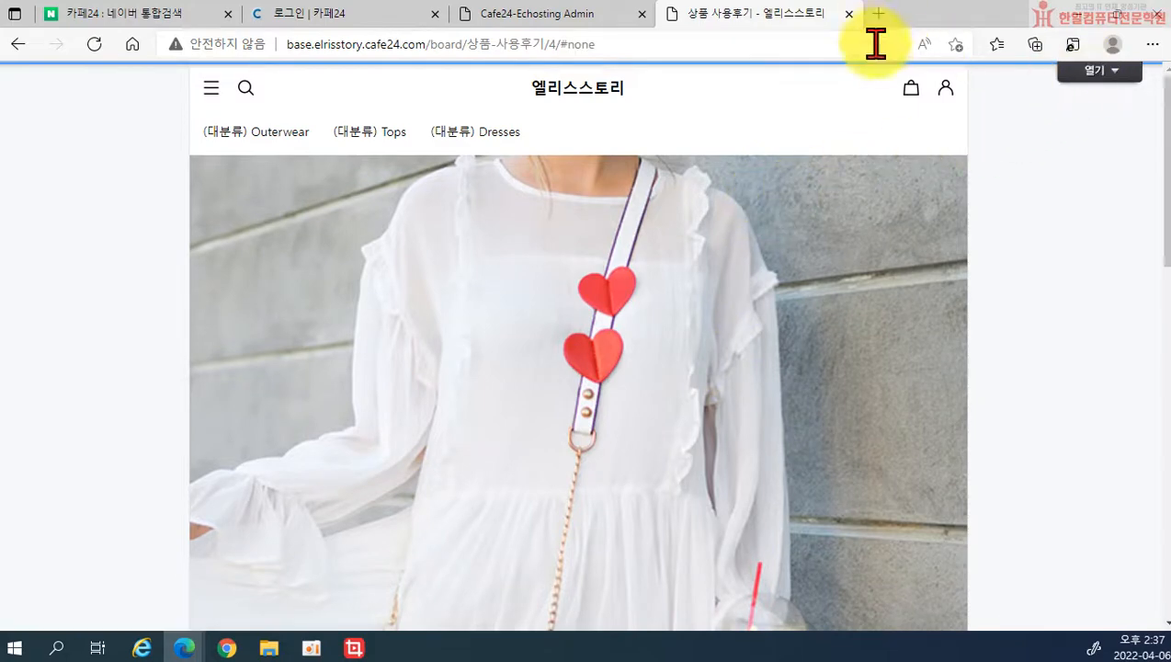
left_click(848, 14)
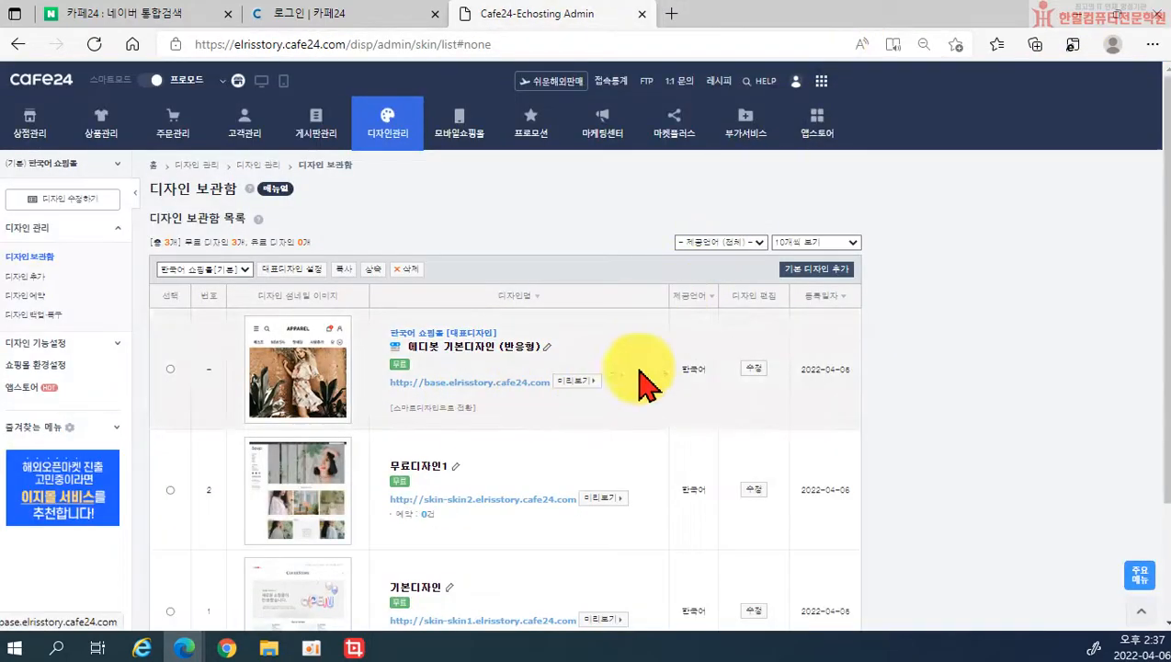
Step: Reopen the Edibot editor, dismiss the tutorial, and switch to the 상품후기 목록 page
left_click(753, 368)
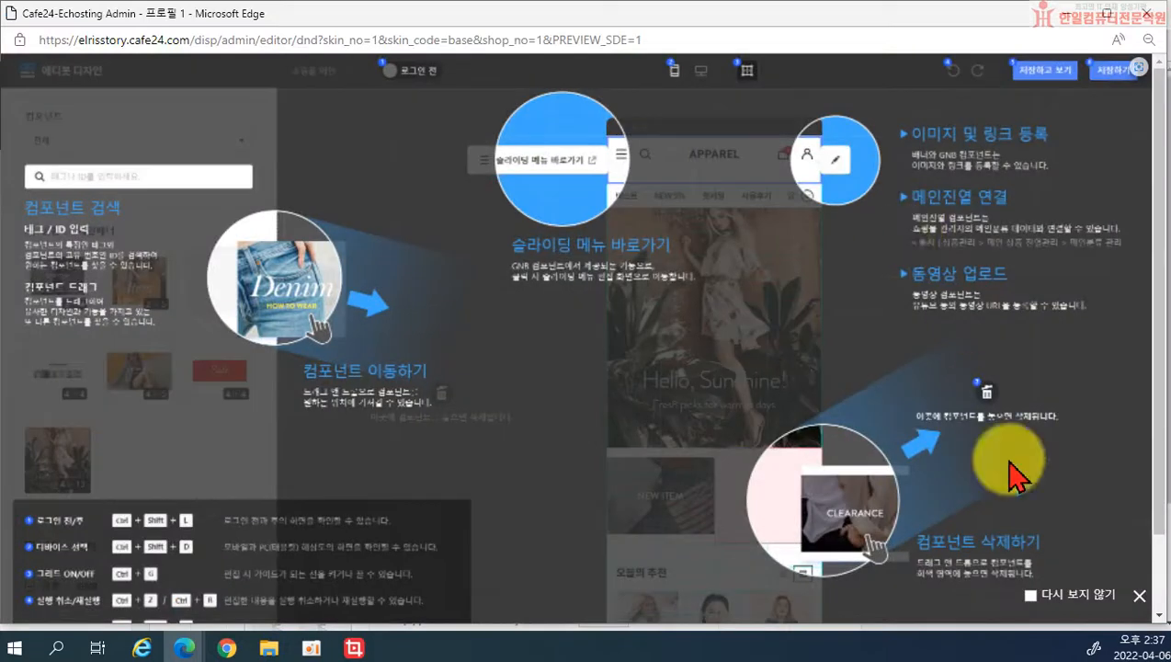
left_click(1139, 595)
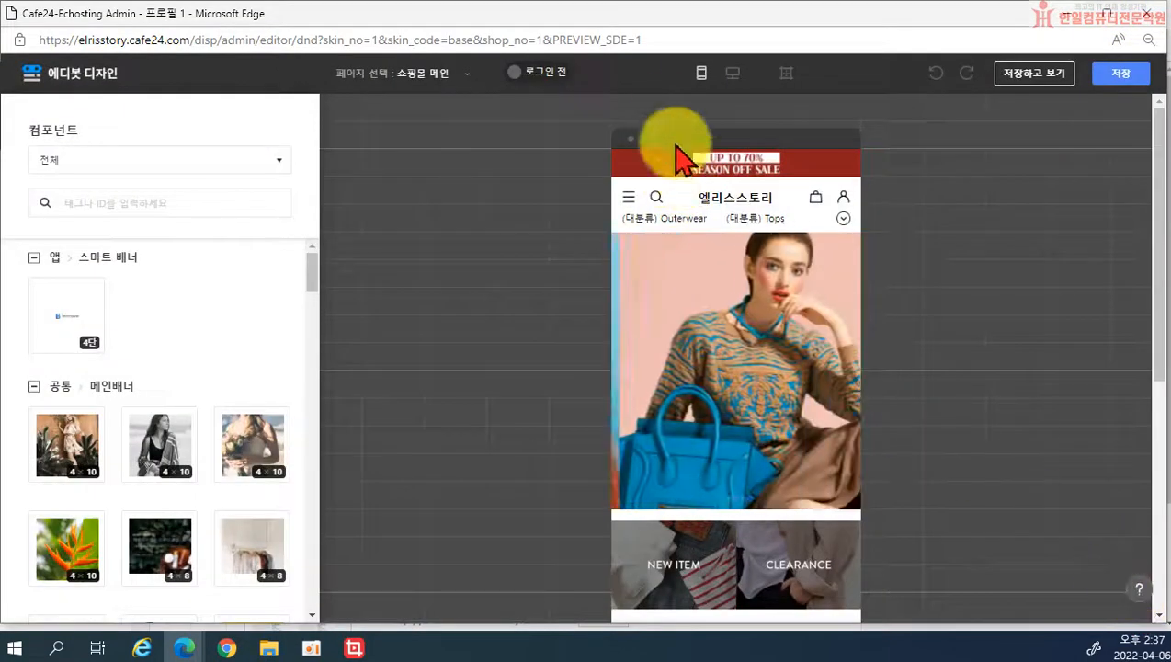
left_click(425, 77)
scroll(1051, 250, "right", 3)
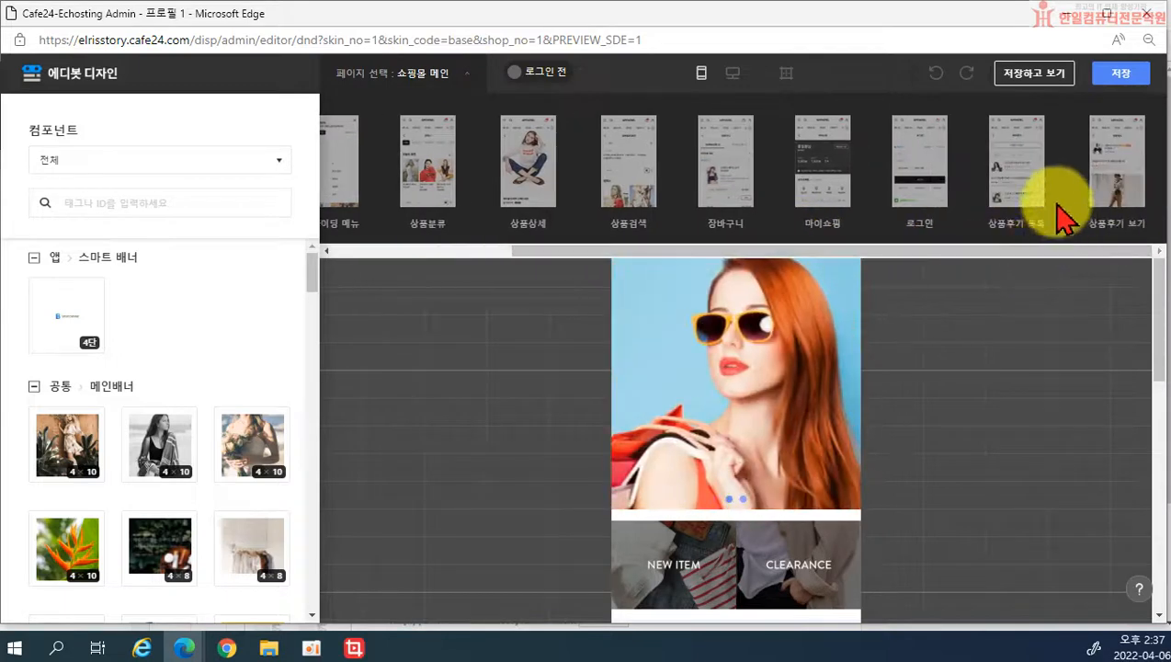
left_click(1022, 196)
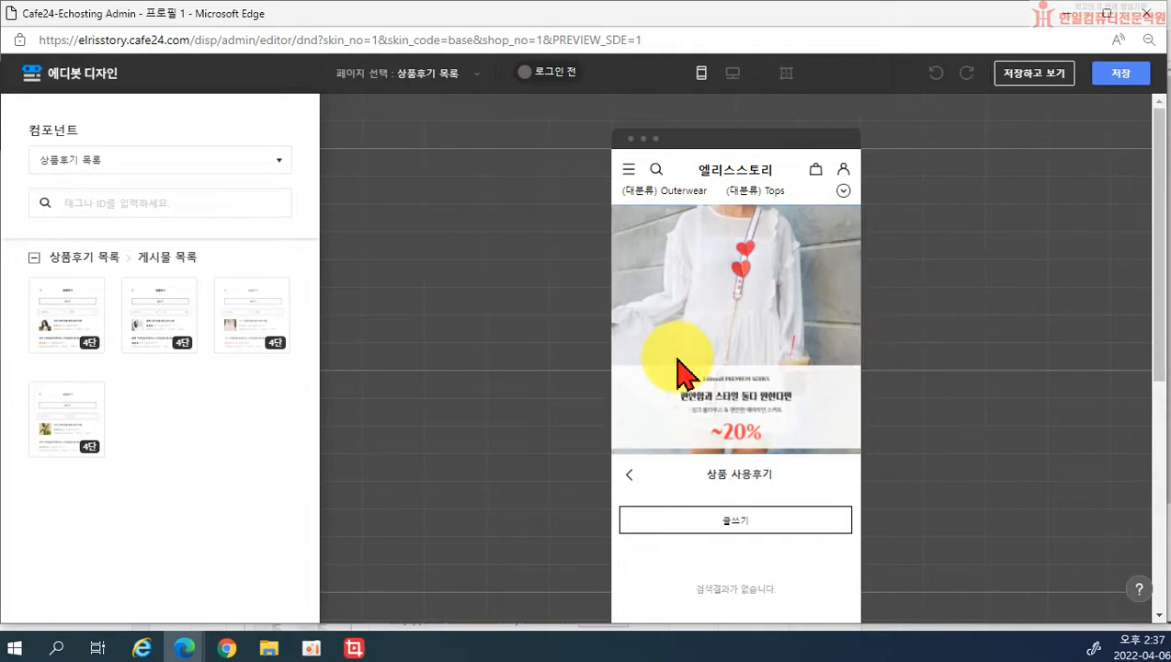
Step: Open the sub-banner's image and link settings and send its image to the banner editor
mouse_move(840, 337)
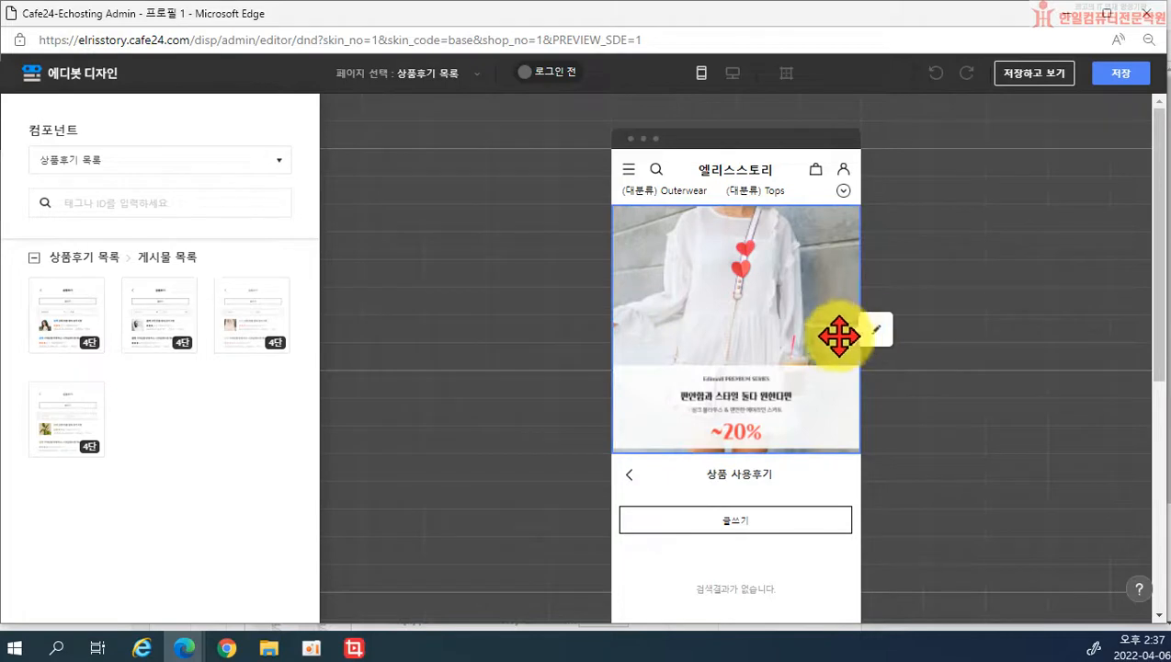
left_click(873, 329)
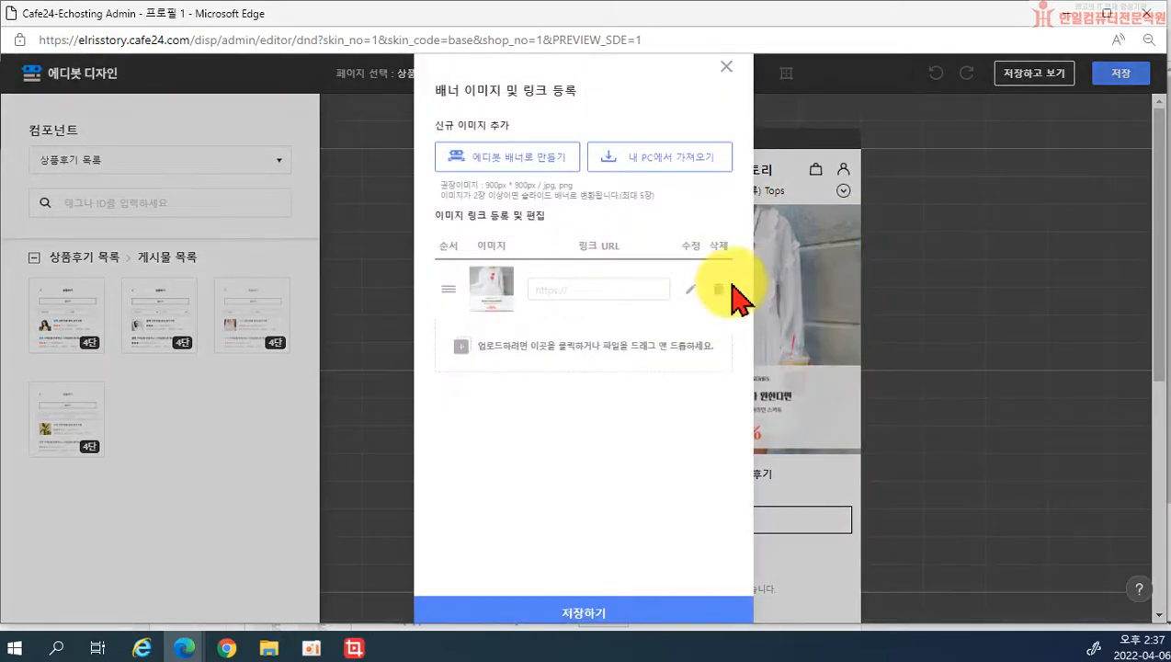
left_click(688, 290)
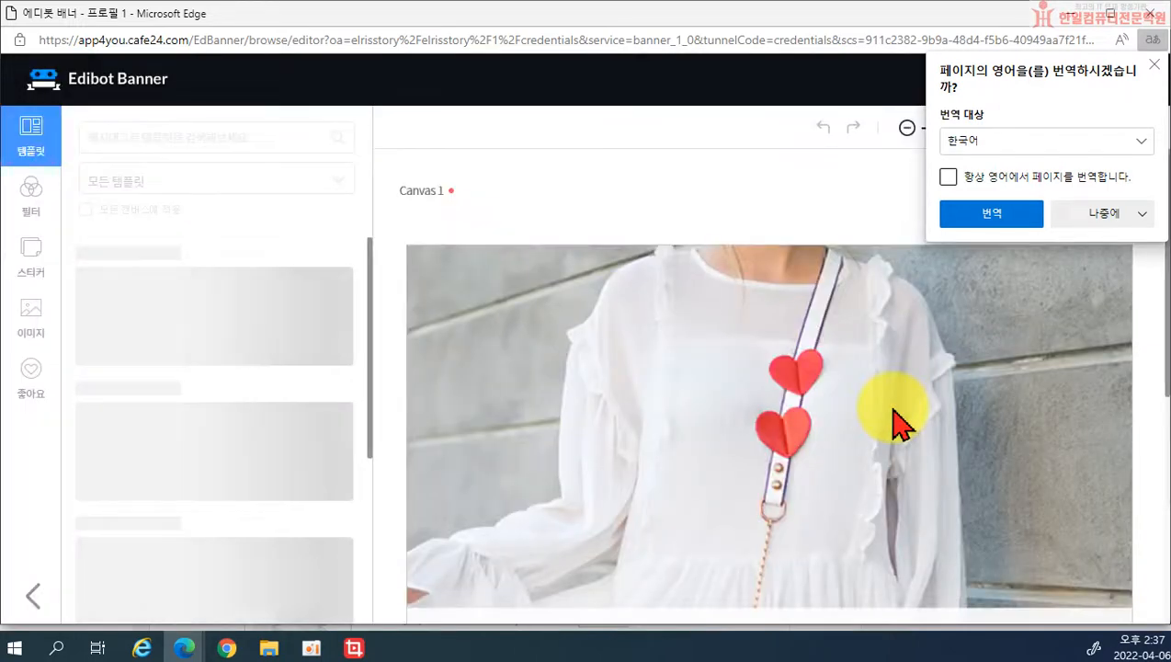
Step: Decline page translation and zoom the browser out until the banner's lower text is visible
left_click(1130, 211)
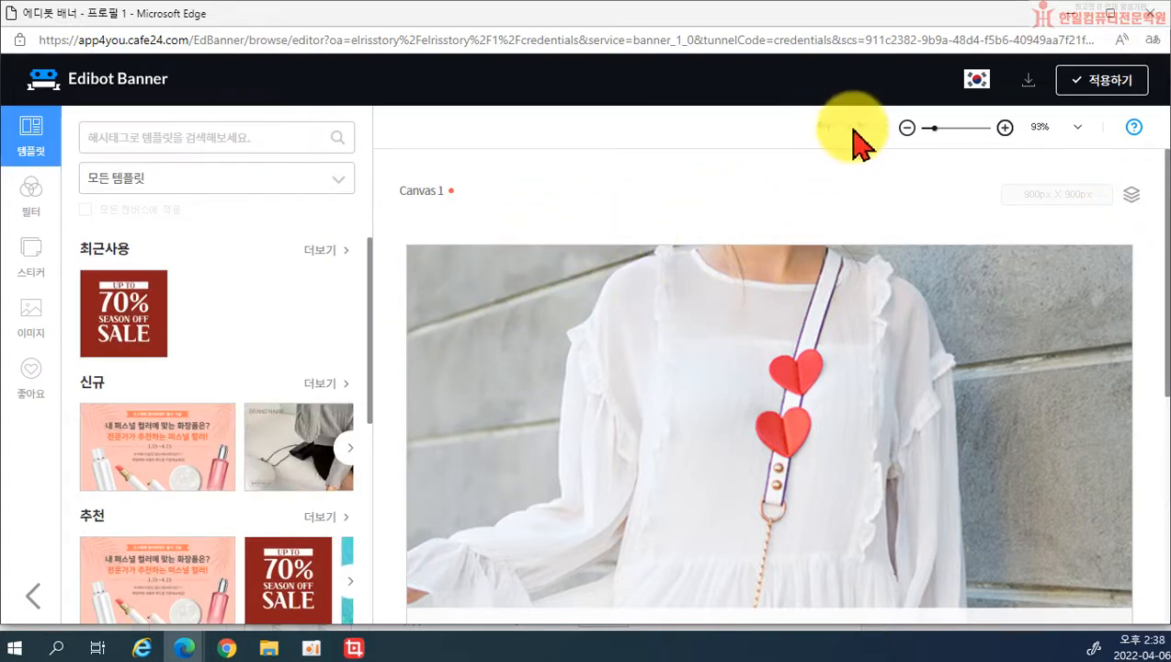
left_click(1056, 138)
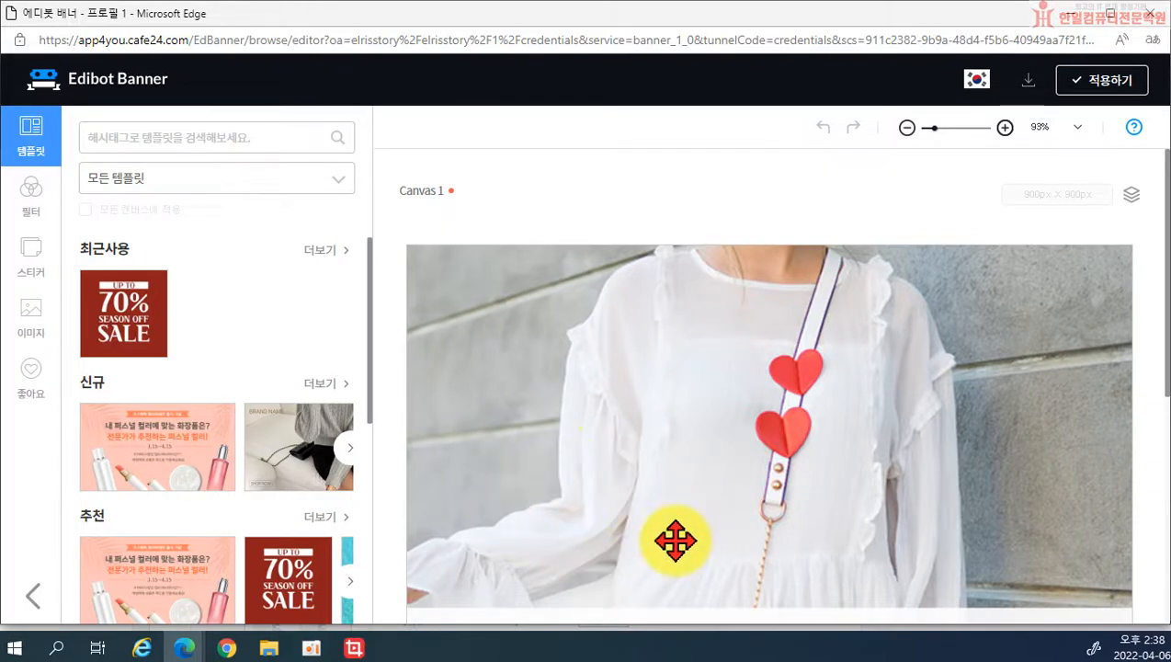
key("ctrl+minus")
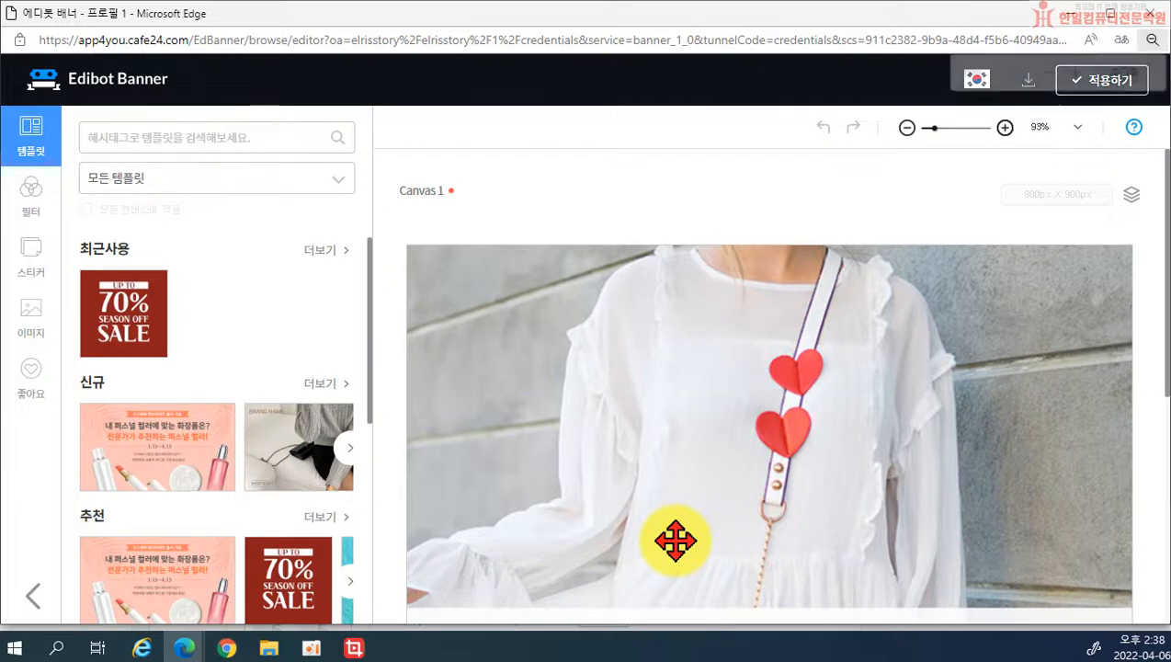
key("ctrl+minus")
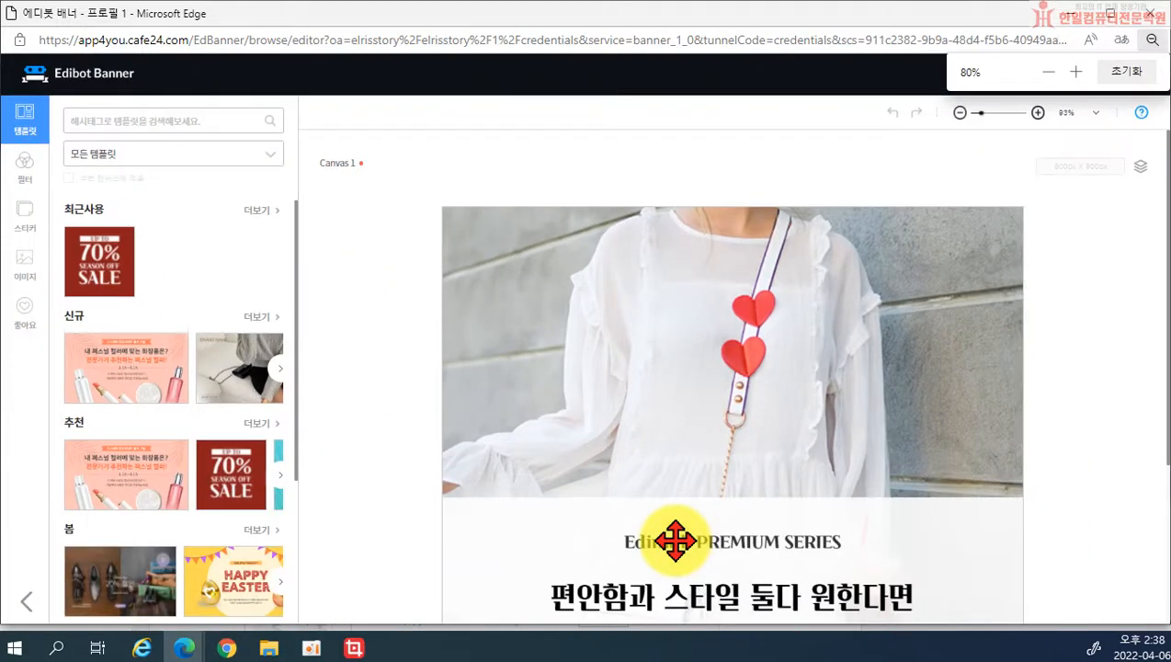
key("ctrl+plus")
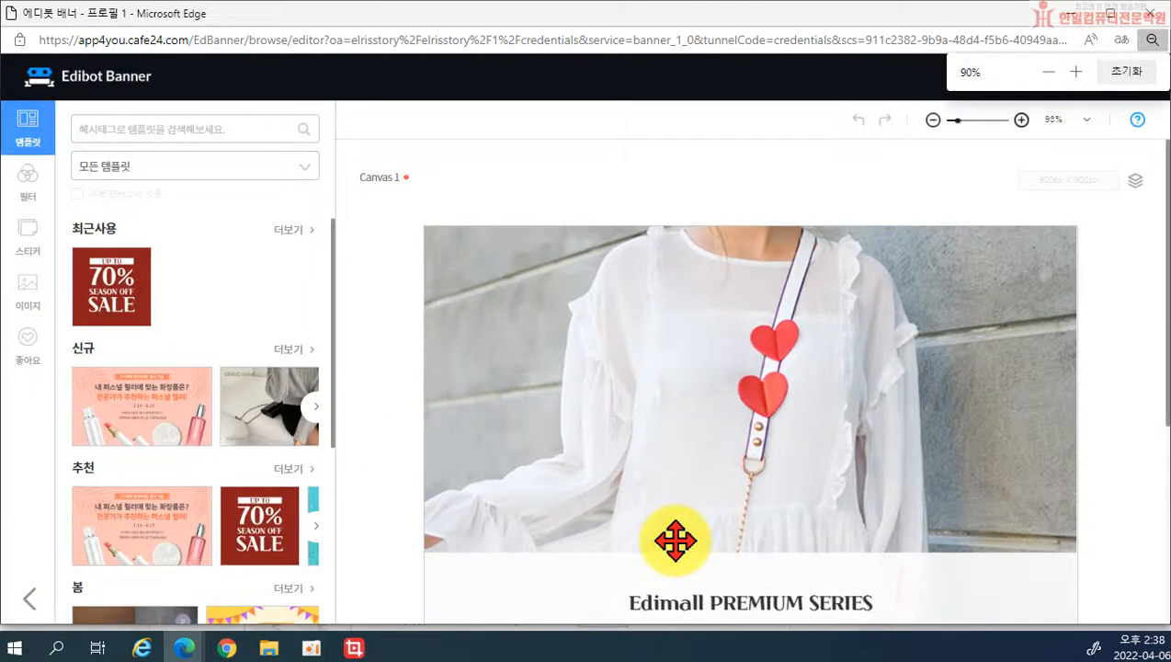
key("ctrl+minus")
key("ctrl+minus")
key("ctrl+minus")
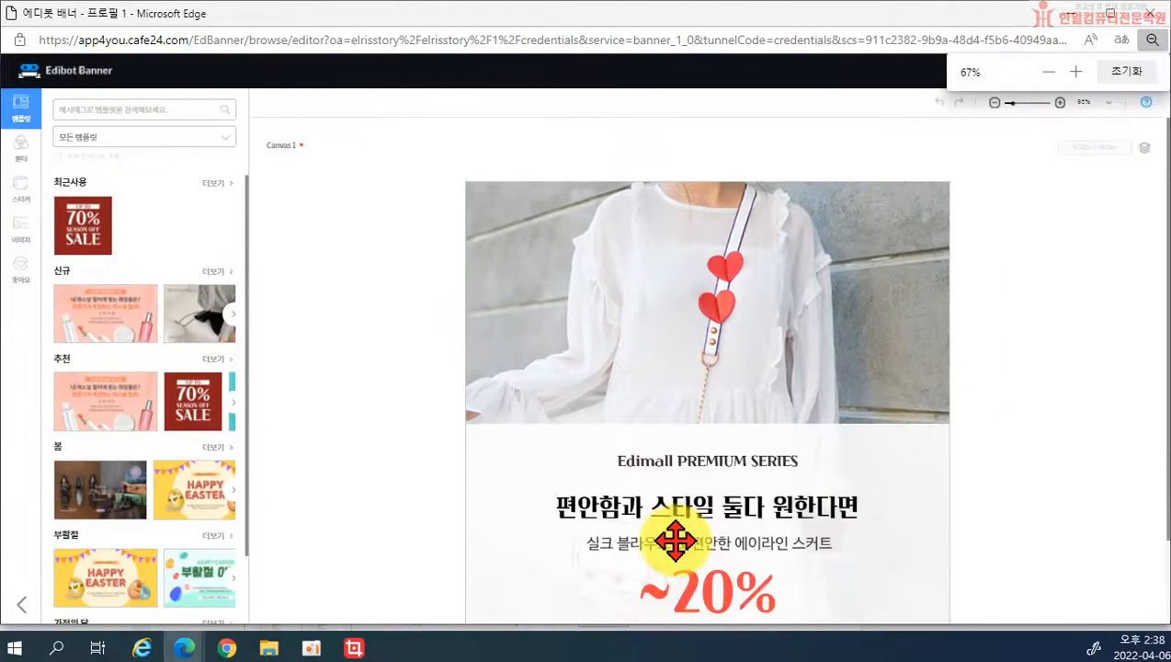
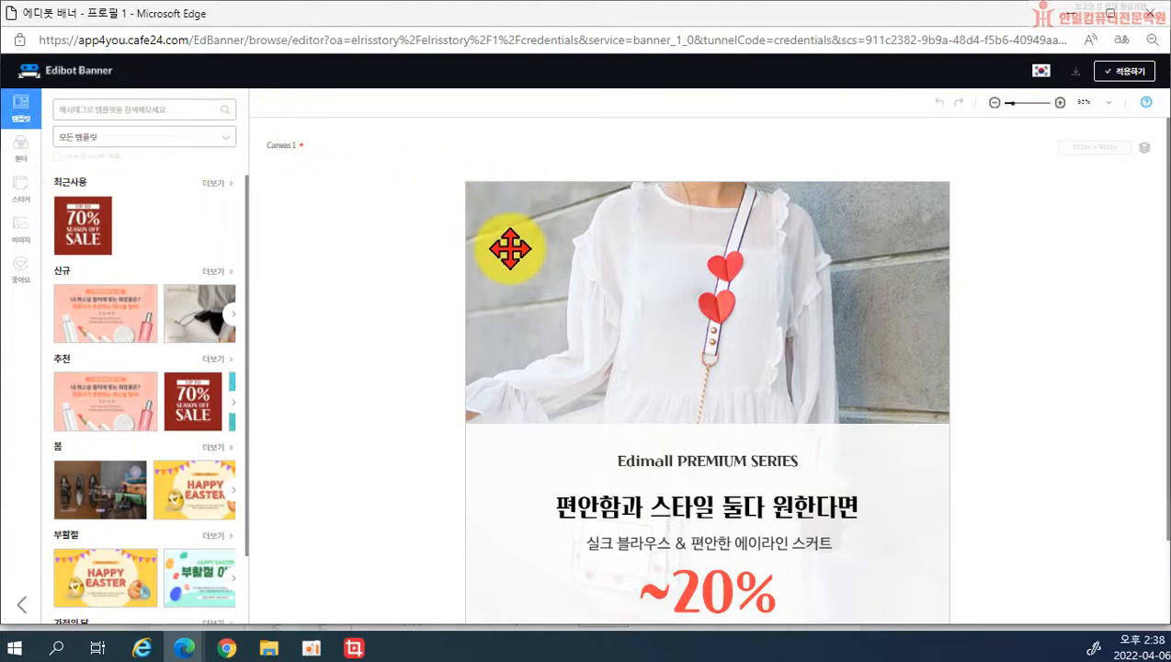
Step: Reset the browser zoom to 80% and show the empty image library beside the banner
key("ctrl+minus")
key("ctrl+minus")
key("ctrl+minus")
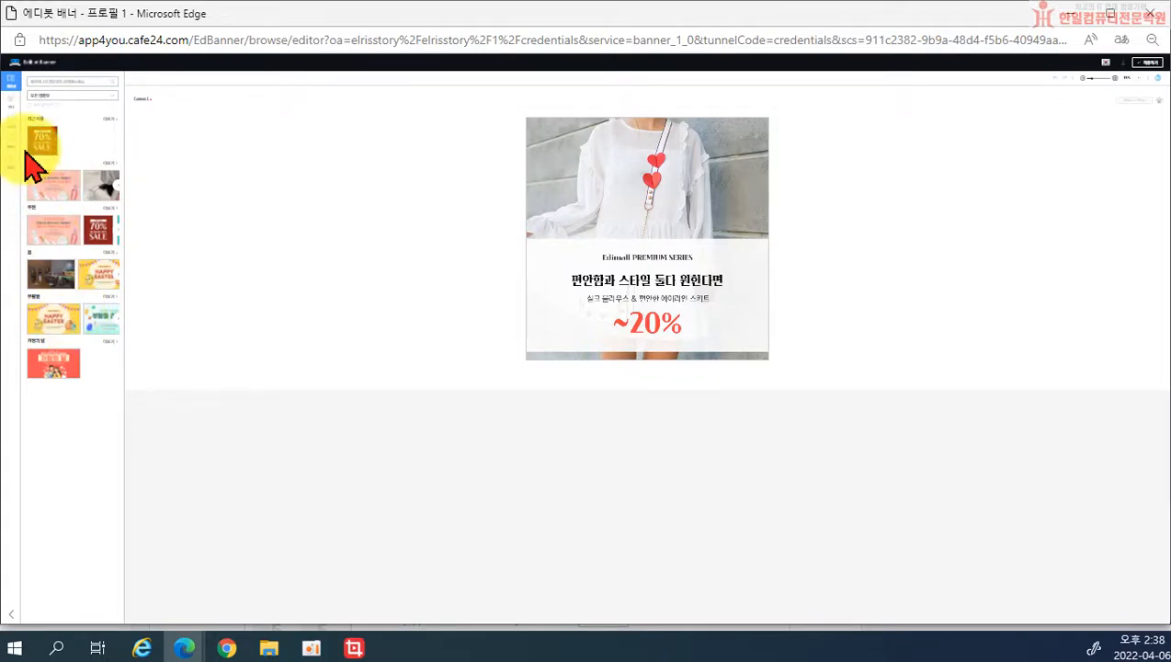
key("ctrl+plus")
key("ctrl+plus")
key("ctrl+plus")
key("ctrl+plus")
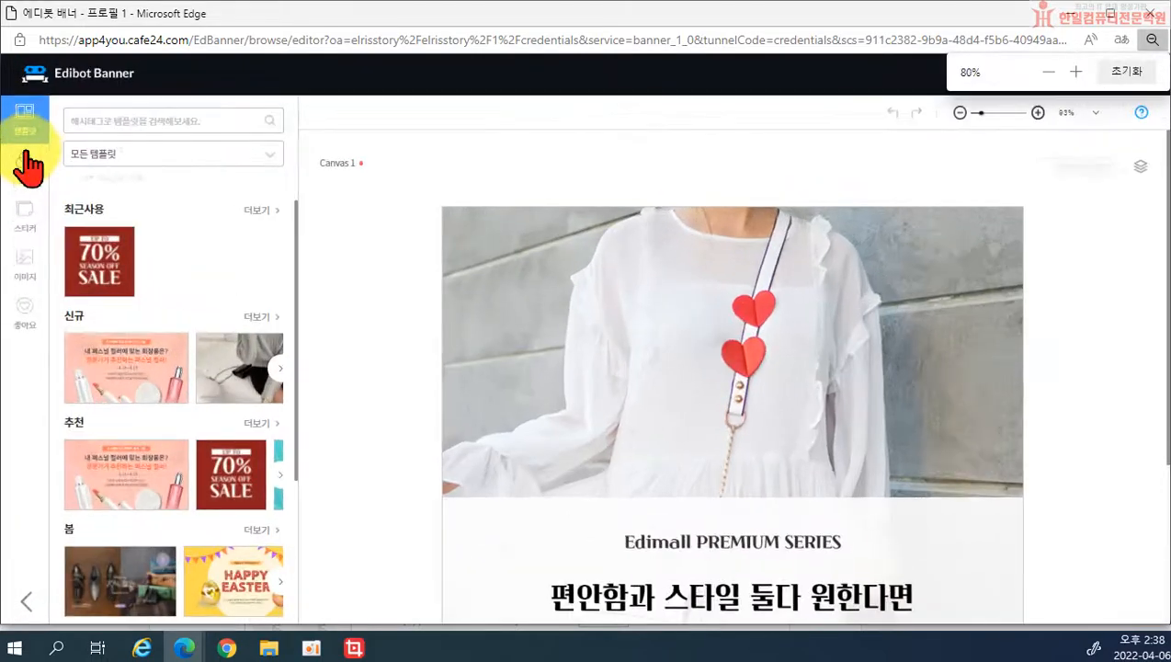
left_click(24, 267)
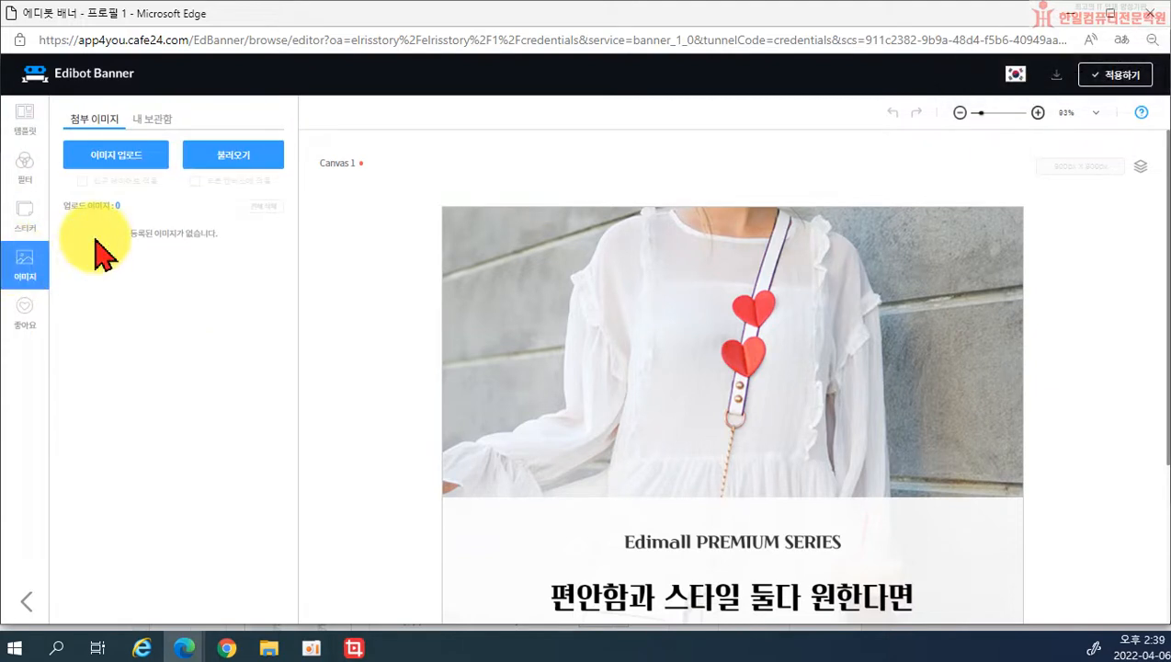
Step: Upload the IMG_1592 bag photo from the 카페24책 소스파일 folder
left_click(127, 174)
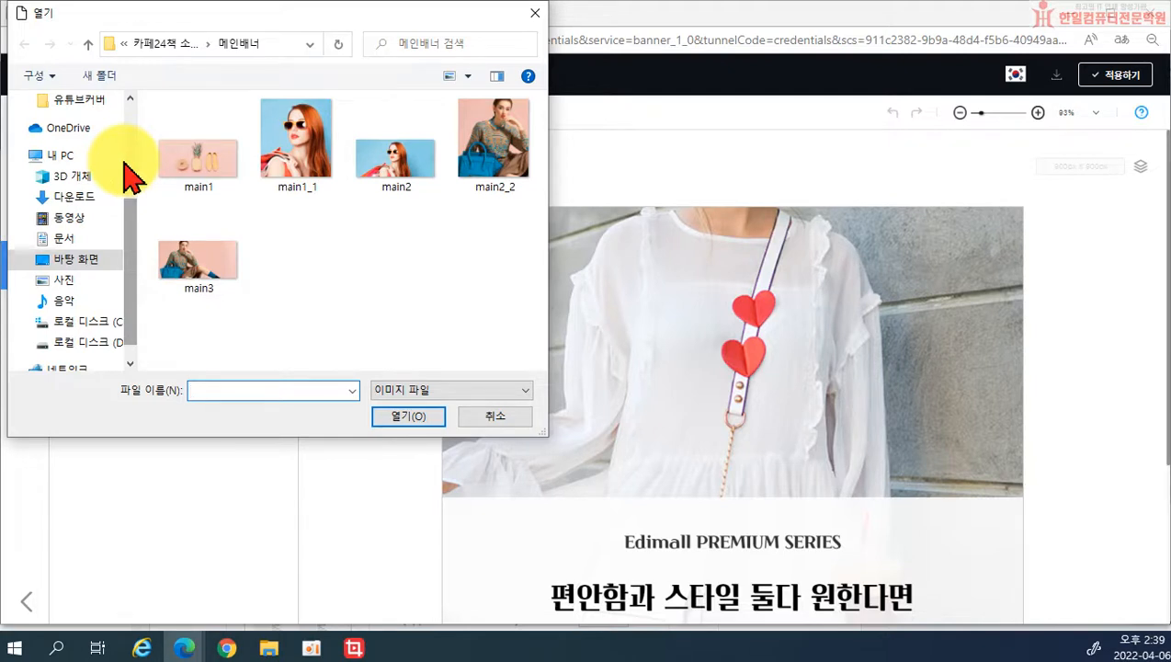
left_click(170, 51)
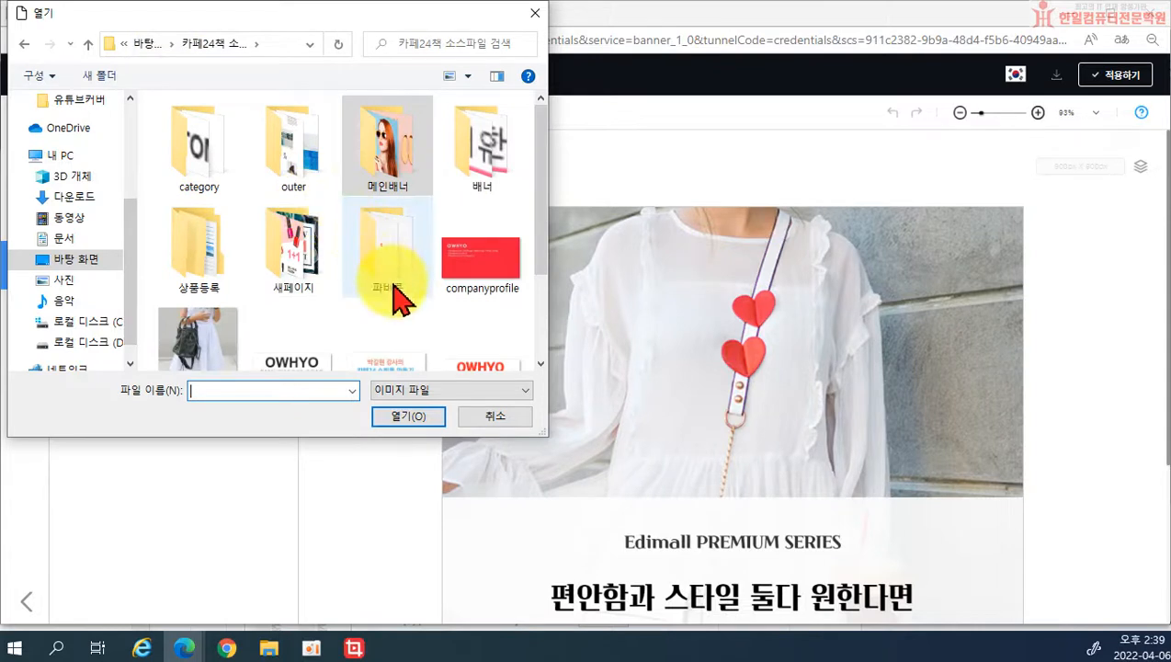
scroll(400, 296, "down", 2)
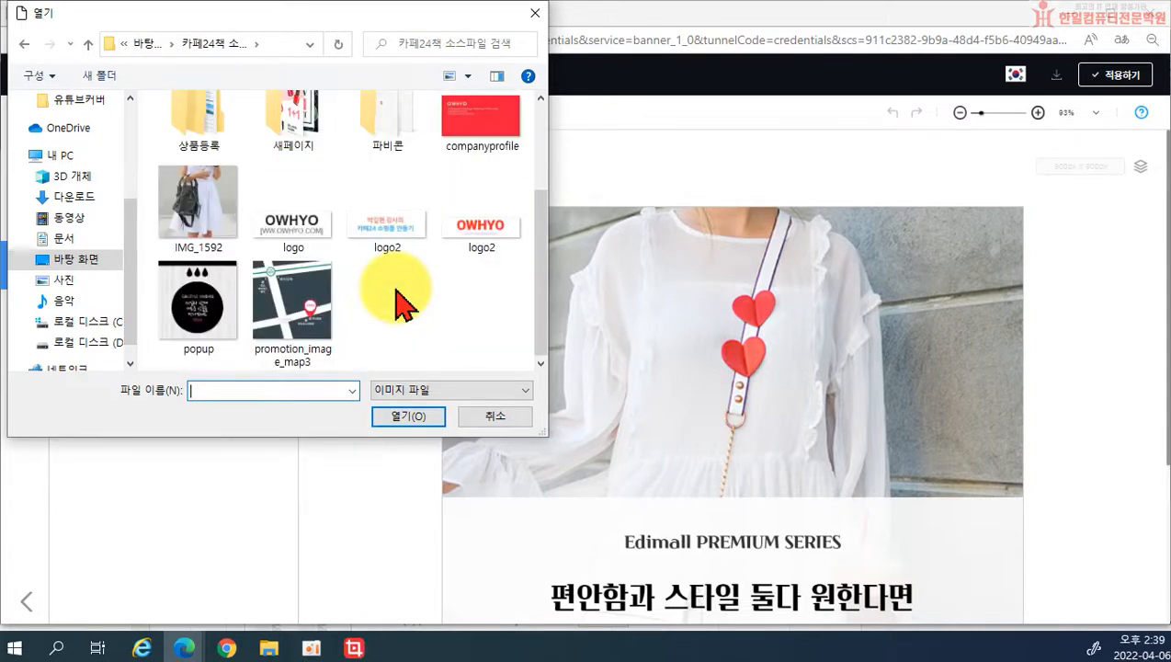
left_click(195, 206)
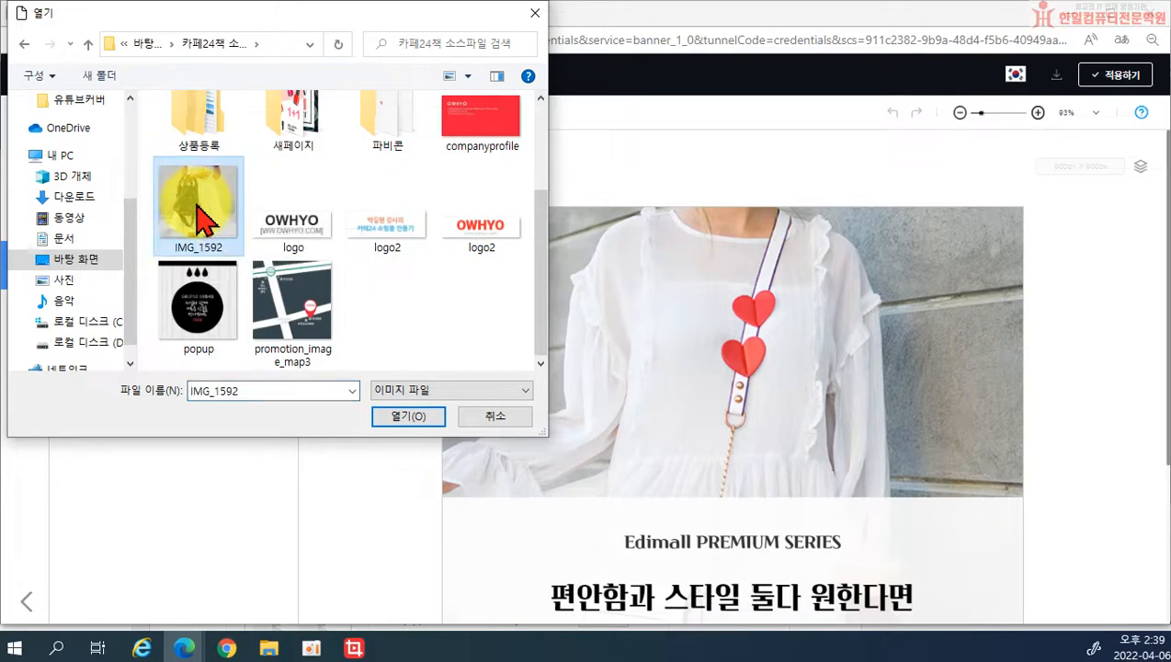
left_click(415, 413)
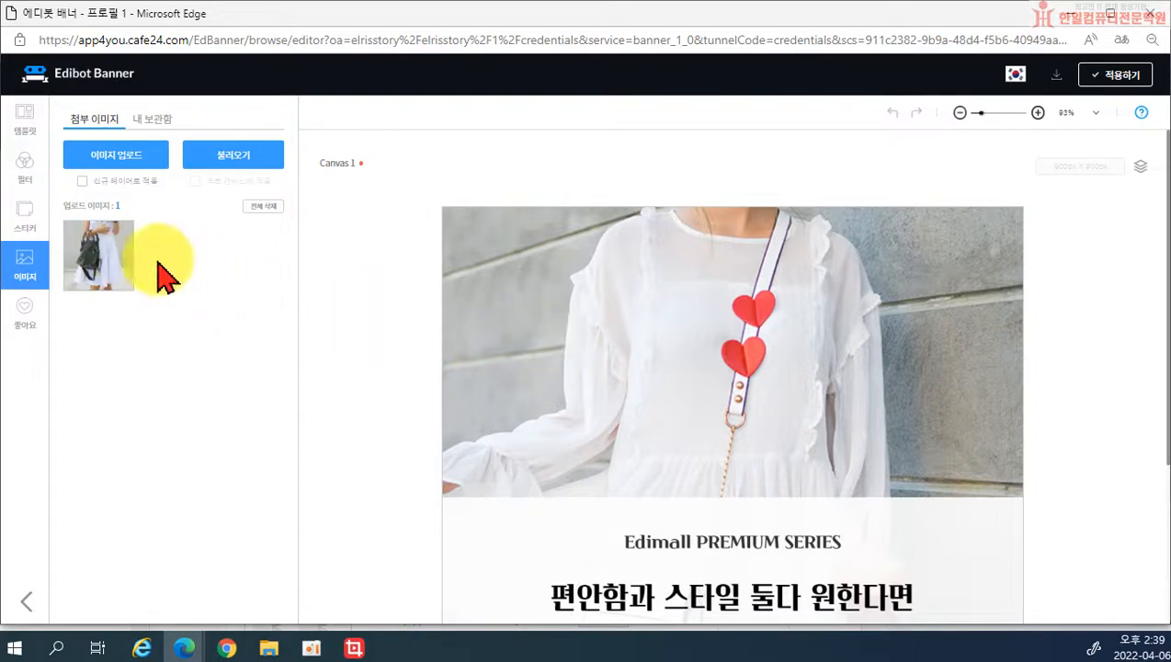
Step: Place the IMG_1592 bag photo in the banner at 105% size and 100% opacity
left_click_drag(119, 262, 643, 368)
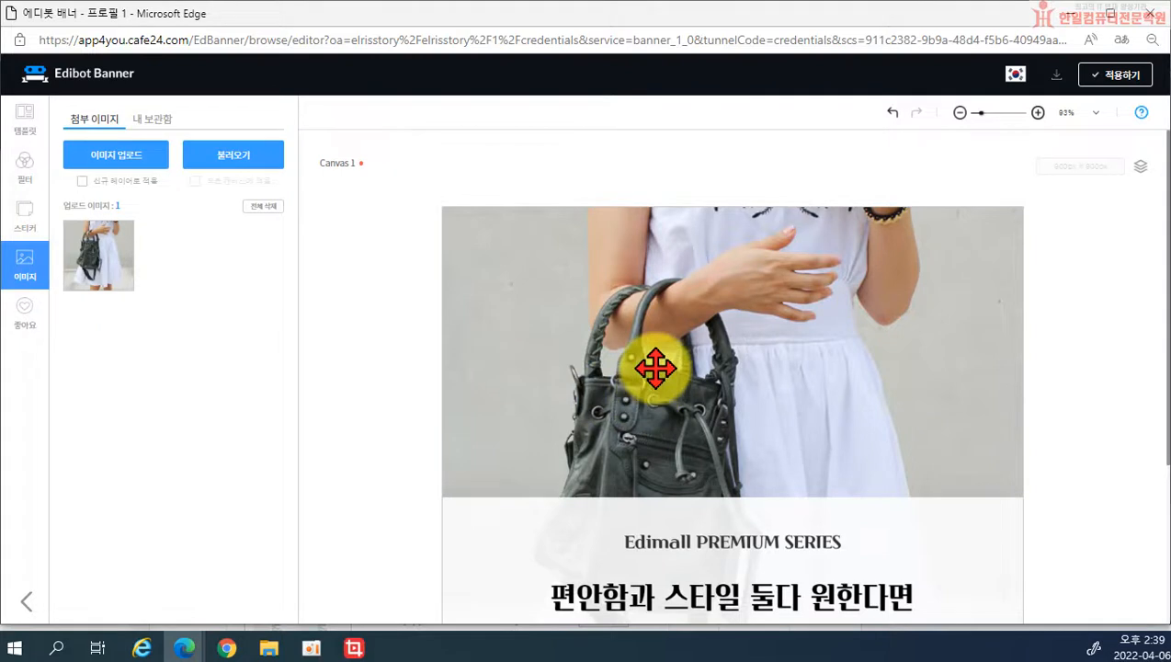
left_click(680, 349)
mouse_move(700, 340)
left_mouse_down()
mouse_move(716, 358)
mouse_move(709, 374)
mouse_move(695, 342)
mouse_move(704, 327)
left_mouse_up()
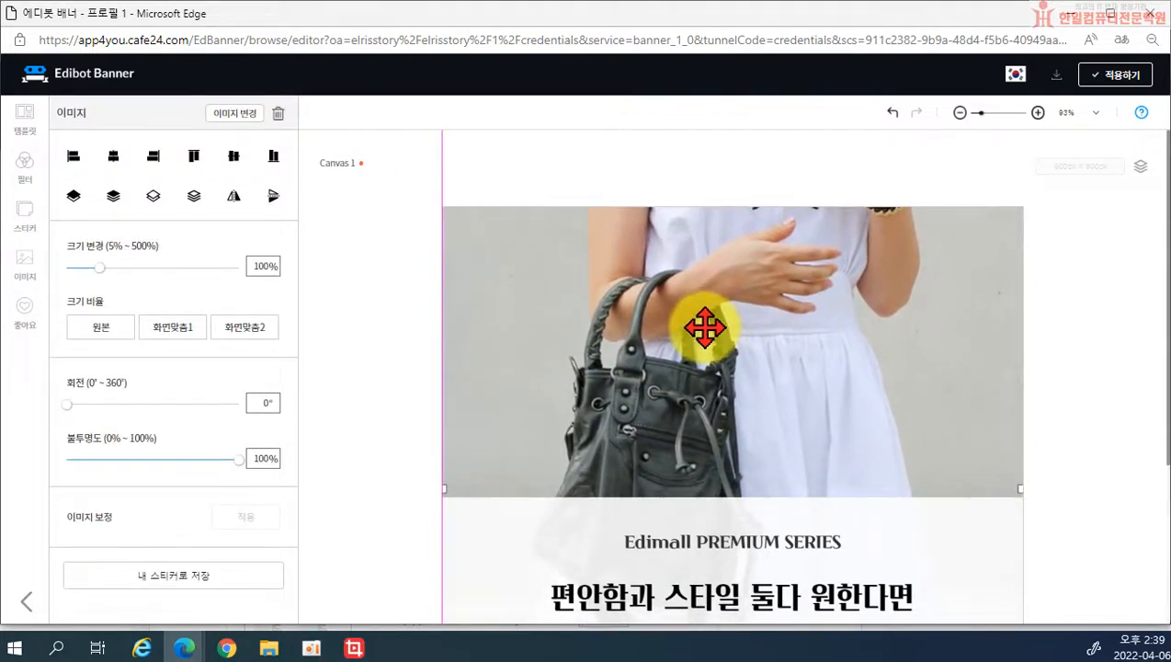
left_click_drag(100, 268, 101, 268)
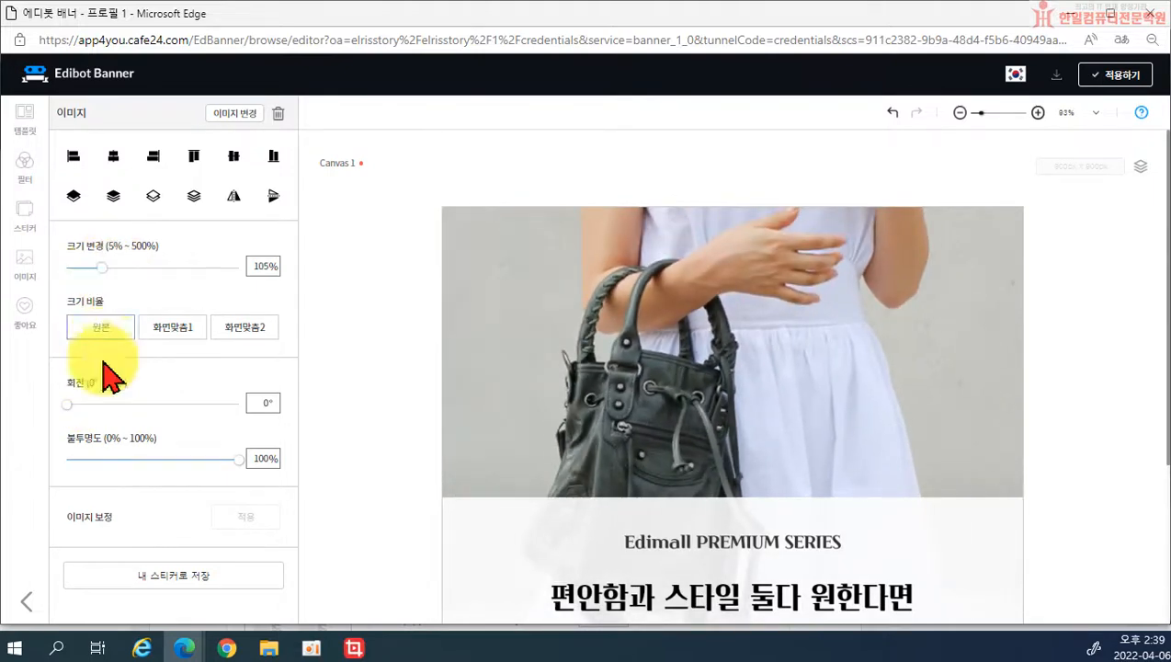
mouse_move(249, 459)
left_mouse_down()
mouse_move(163, 460)
mouse_move(240, 462)
left_mouse_up()
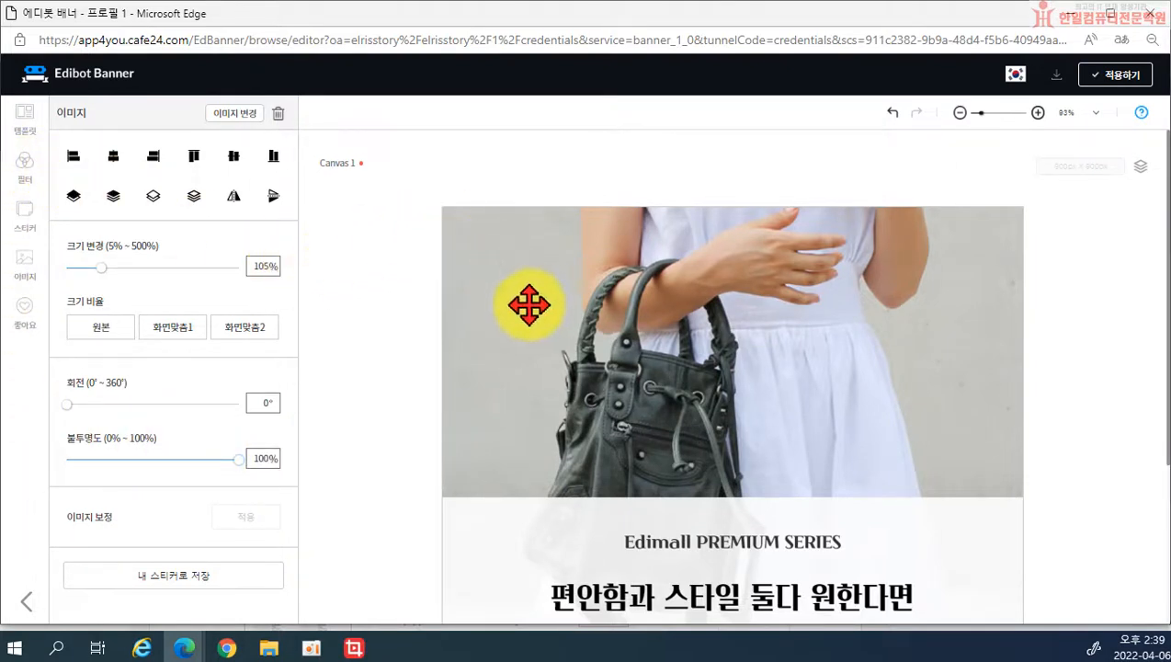
left_click(418, 342)
left_click(596, 332)
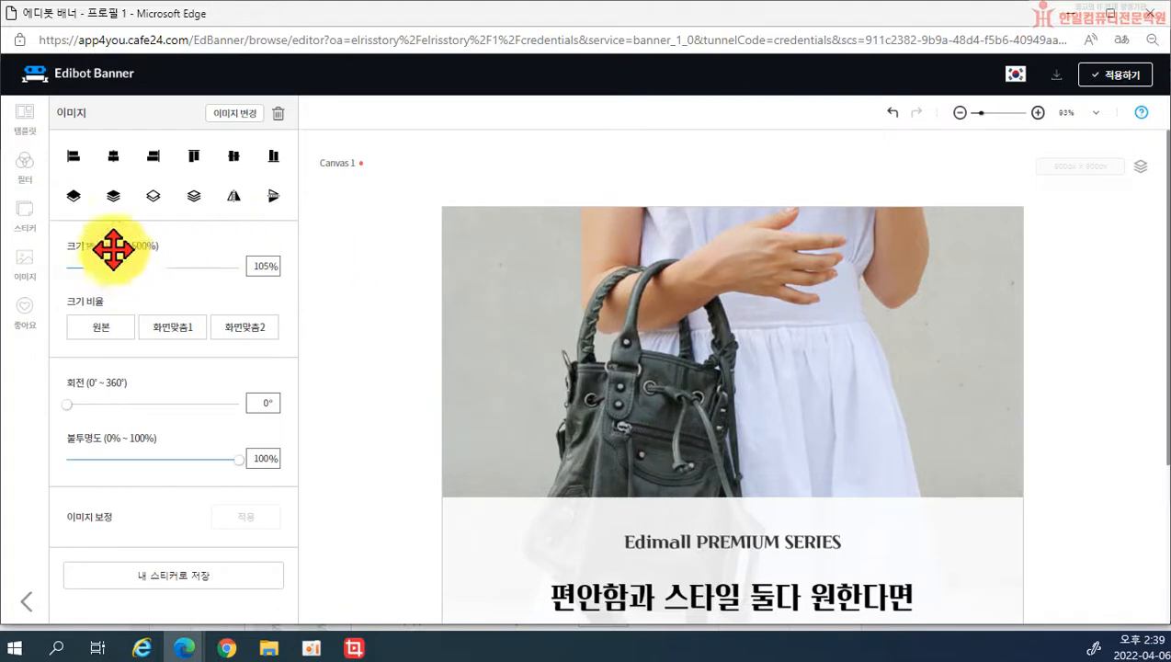
double_click(648, 316)
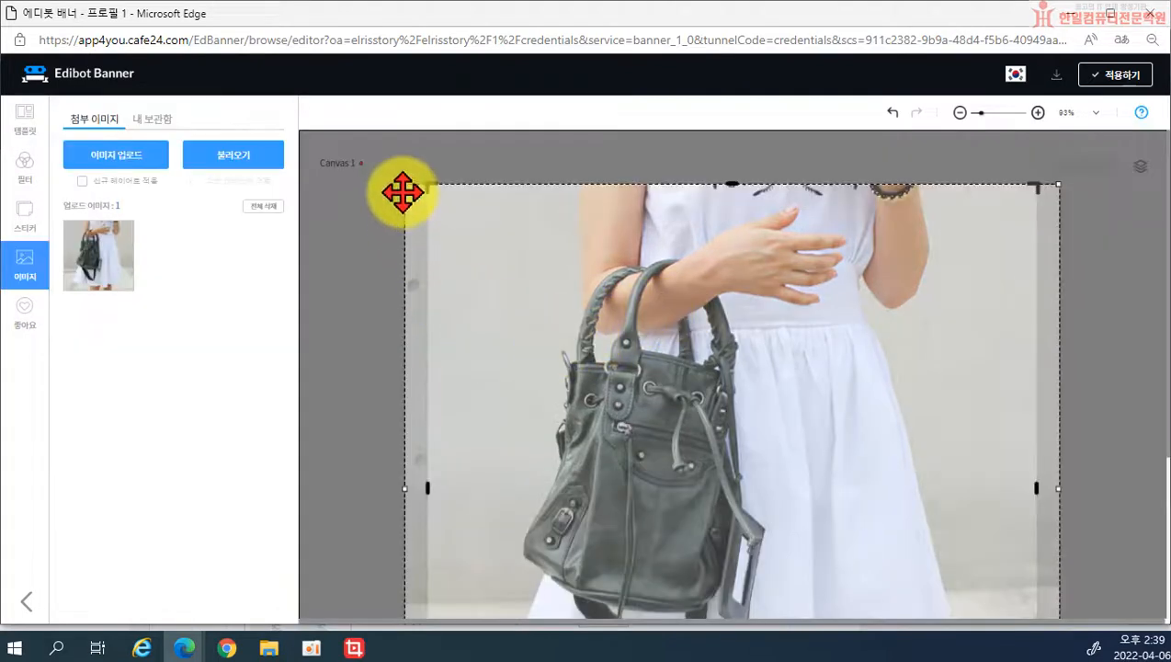
Step: Crop the bag photo, shrinking it and shifting it up-left within the frame
left_click_drag(403, 185, 536, 292)
left_click_drag(639, 382, 580, 307)
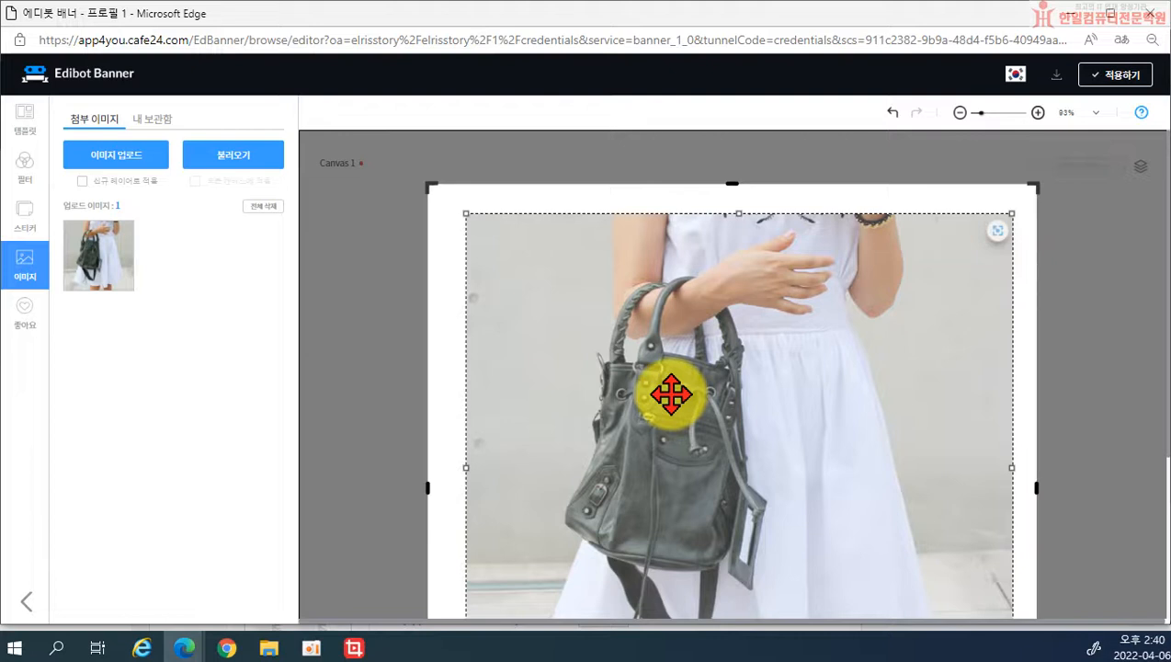
scroll(392, 489, "down", 3)
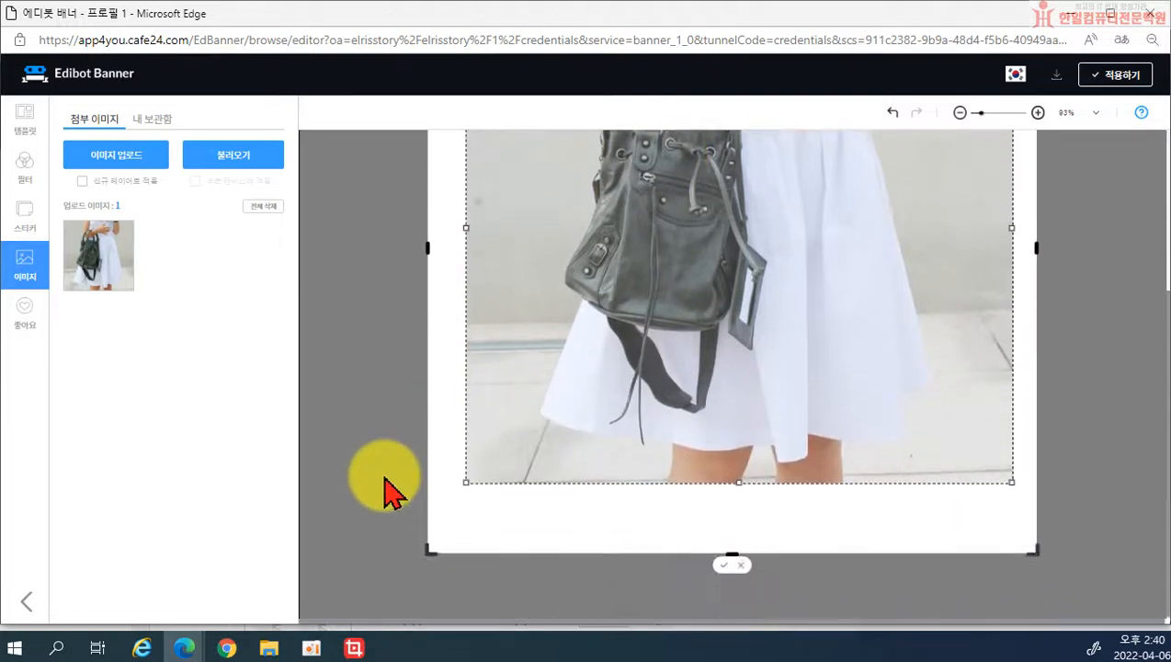
left_click(743, 564)
Step: Reselect the bag photo and bring up the title+description text sticker templates
scroll(700, 531, "up", 3)
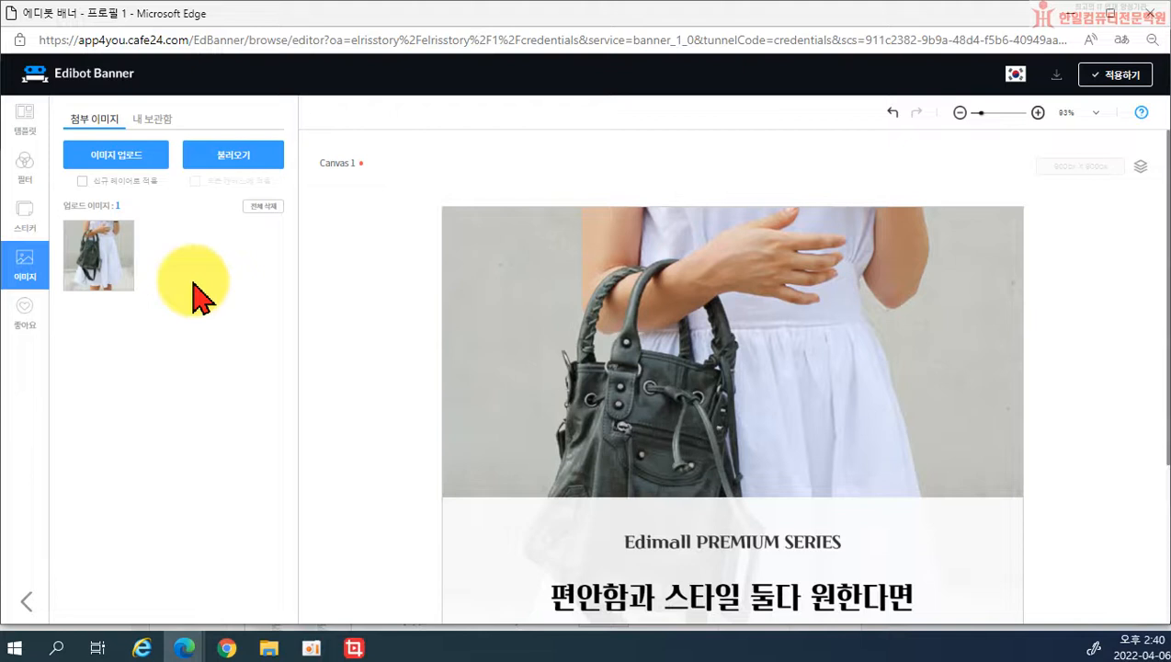
left_click(662, 388)
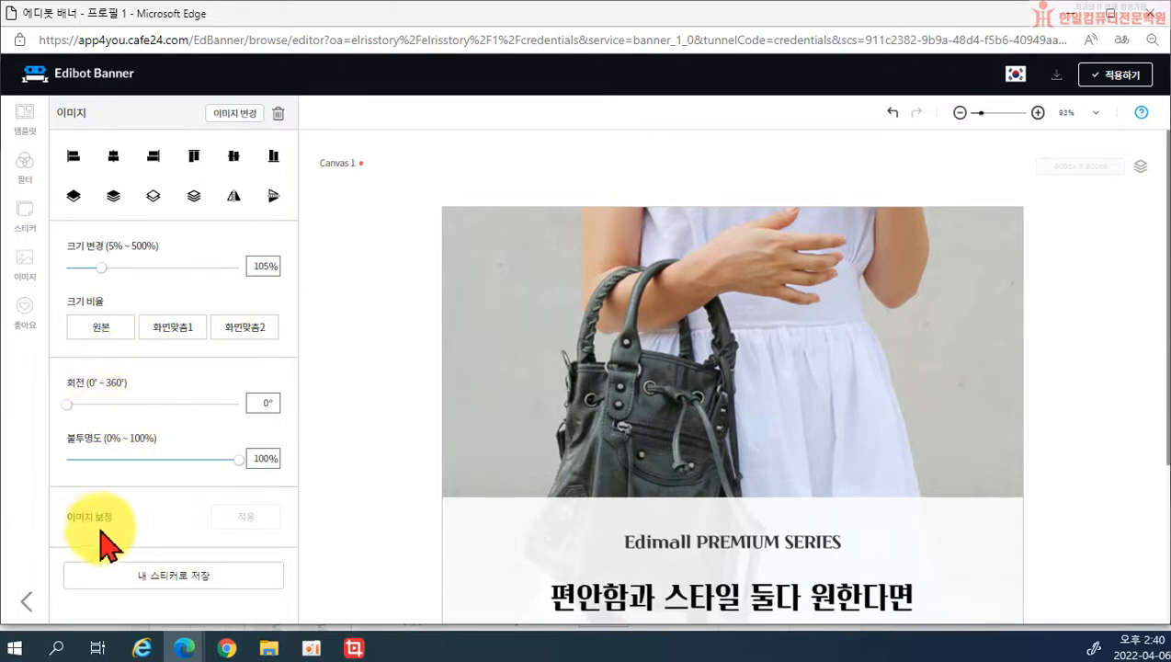
double_click(496, 437)
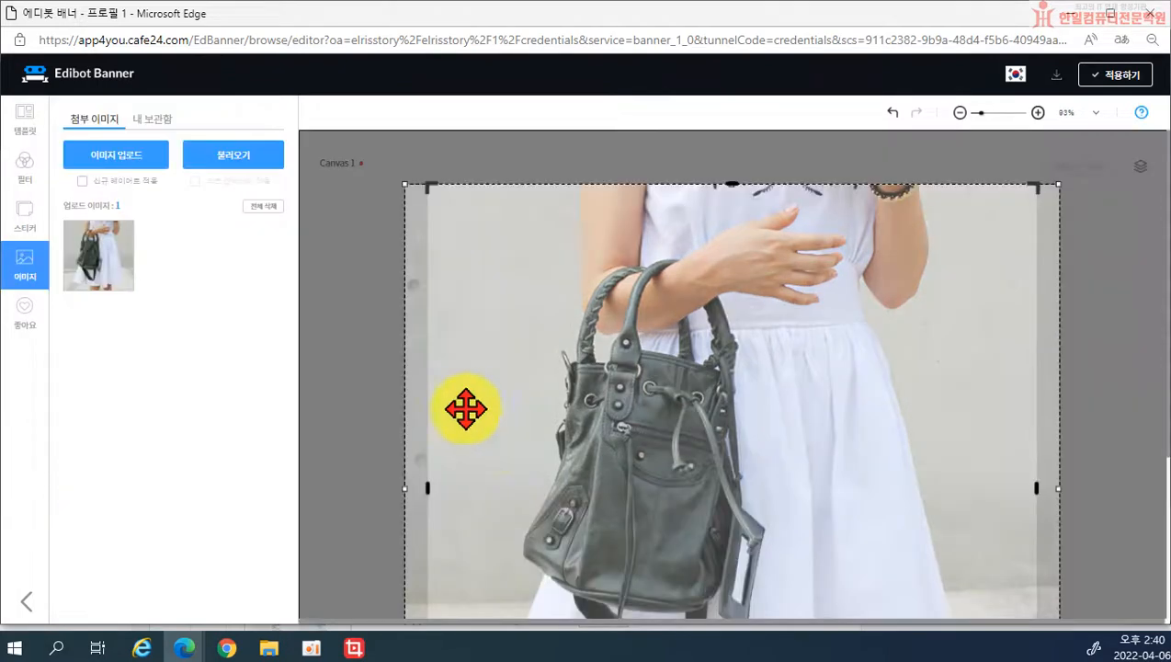
double_click(92, 267)
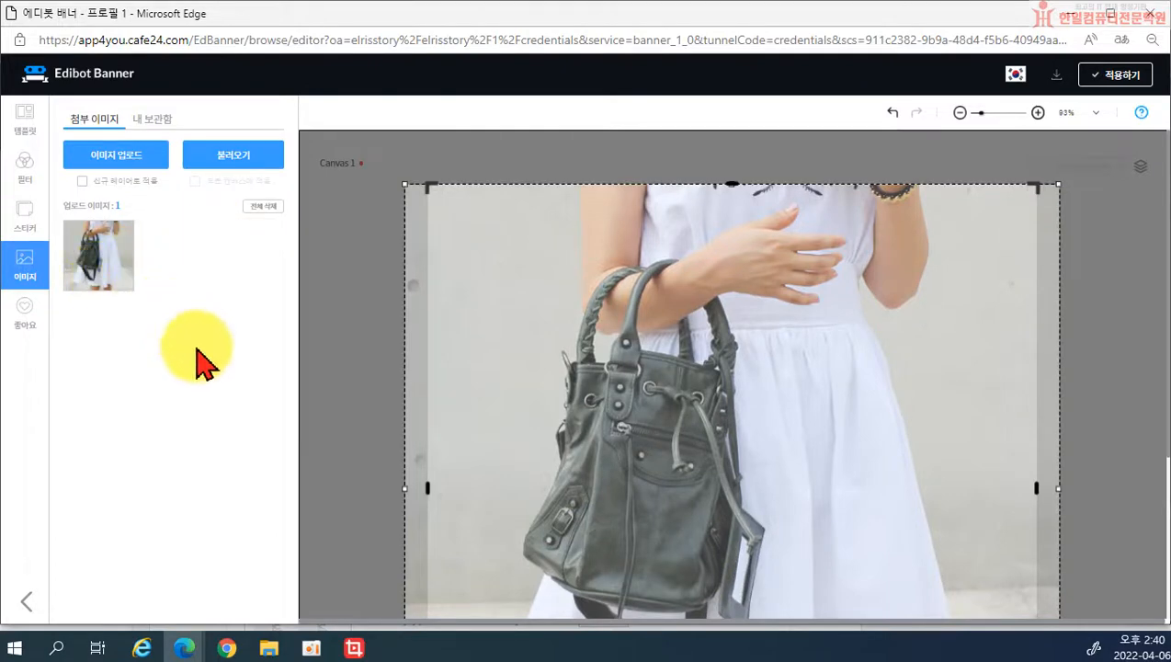
left_click(25, 228)
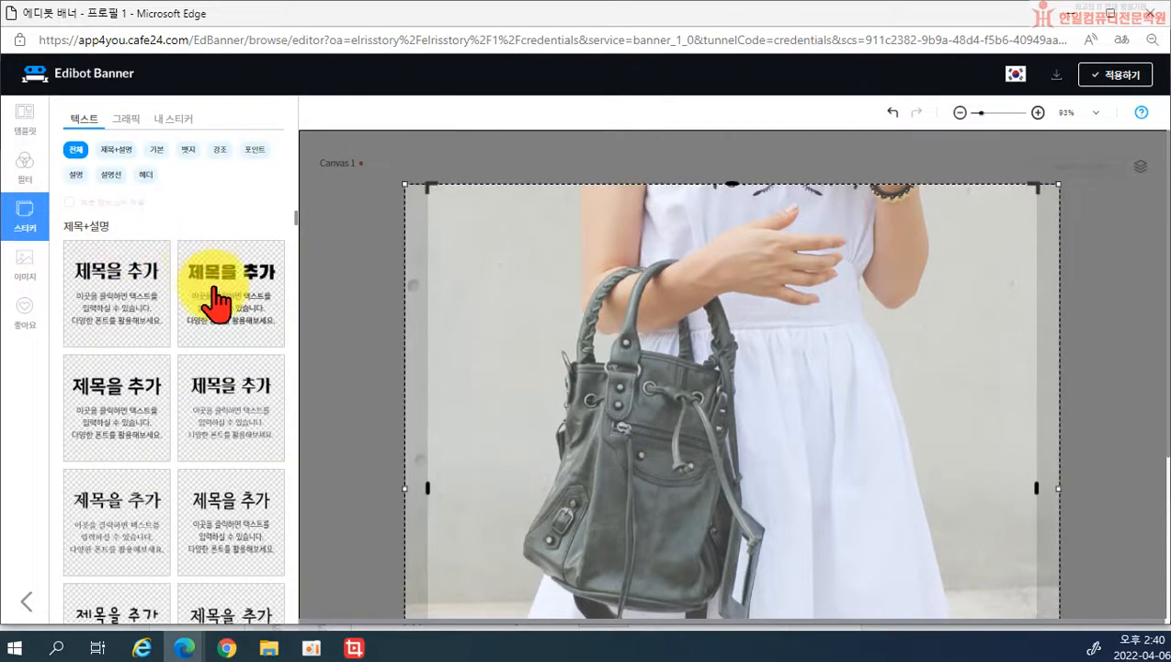
Step: Browse the graphic-shape and saved sticker collections, then apply the banner to the shop design
scroll(212, 317, "down", 2)
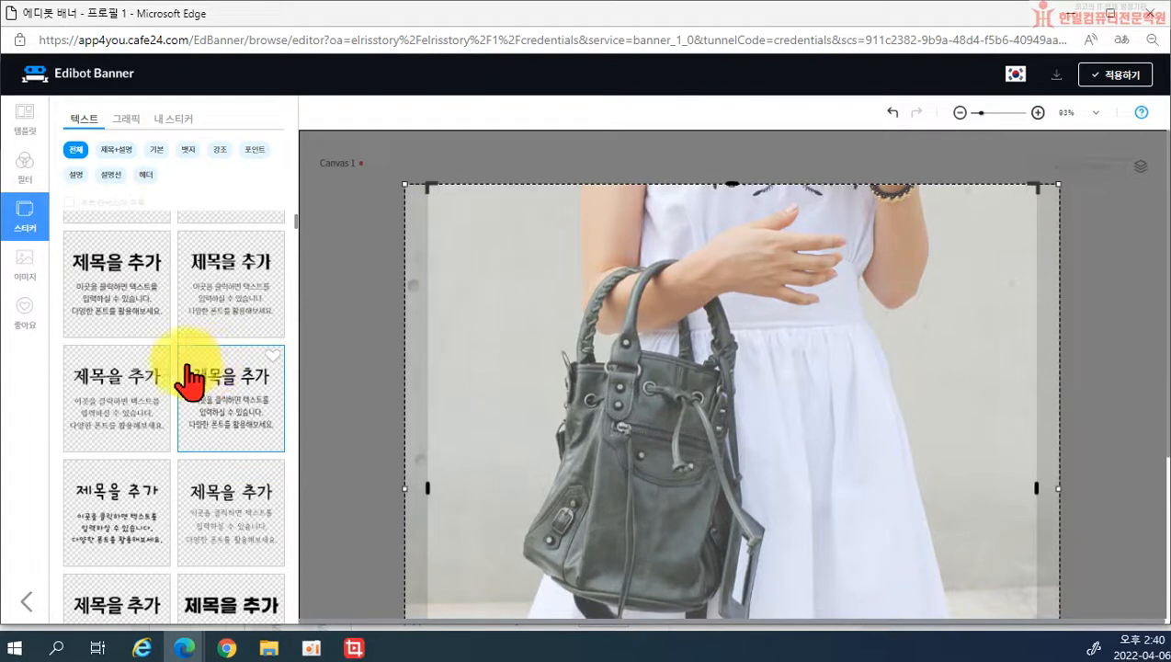
scroll(166, 415, "down", 1)
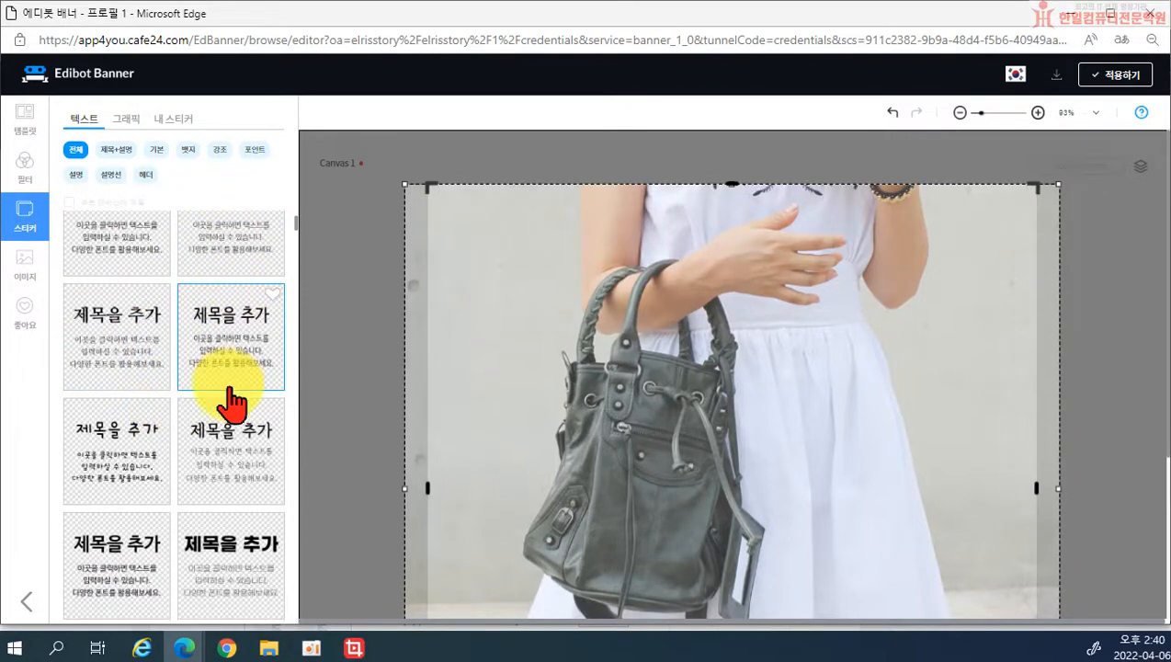
scroll(230, 402, "down", 2)
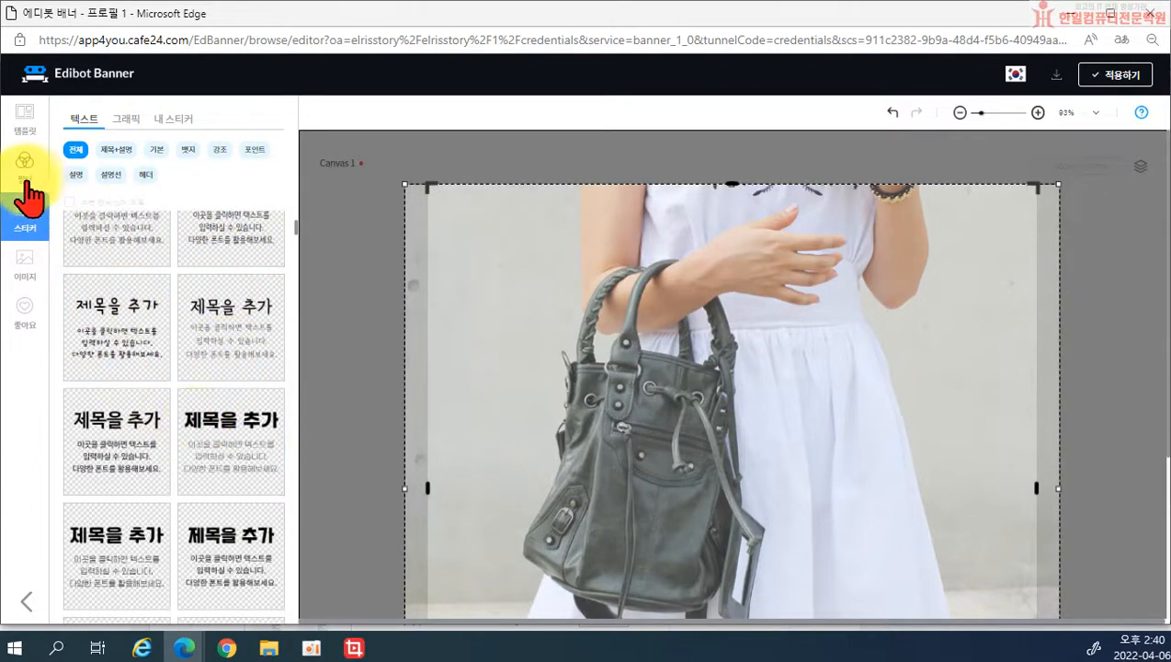
left_click(134, 120)
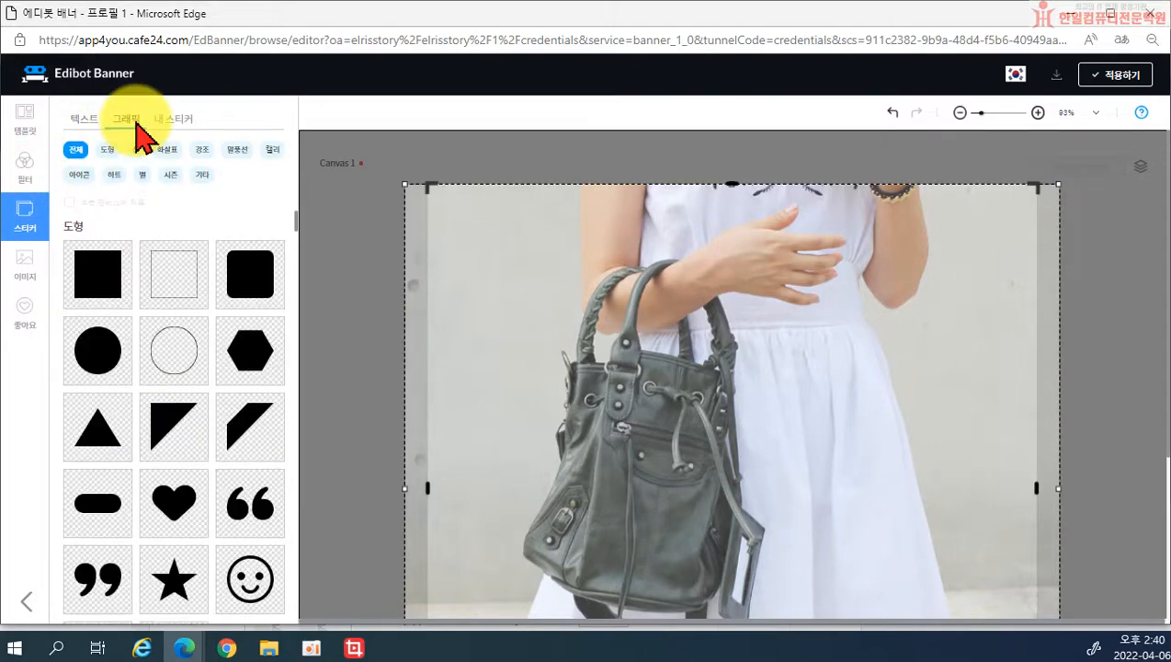
scroll(158, 308, "down", 11)
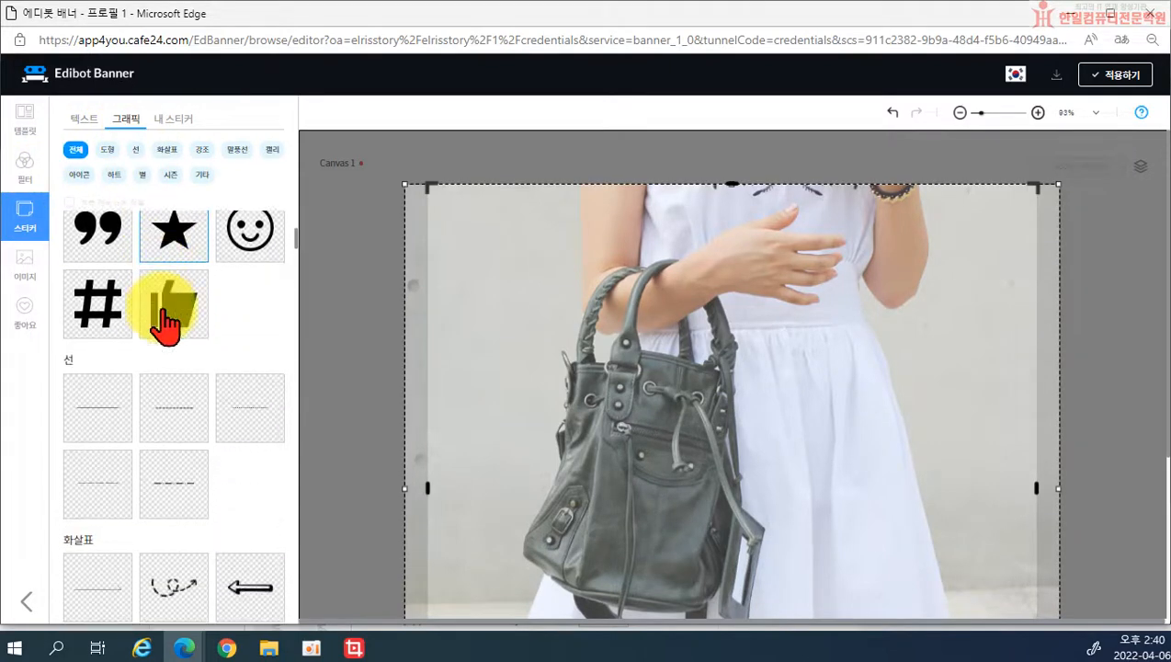
scroll(167, 323, "down", 12)
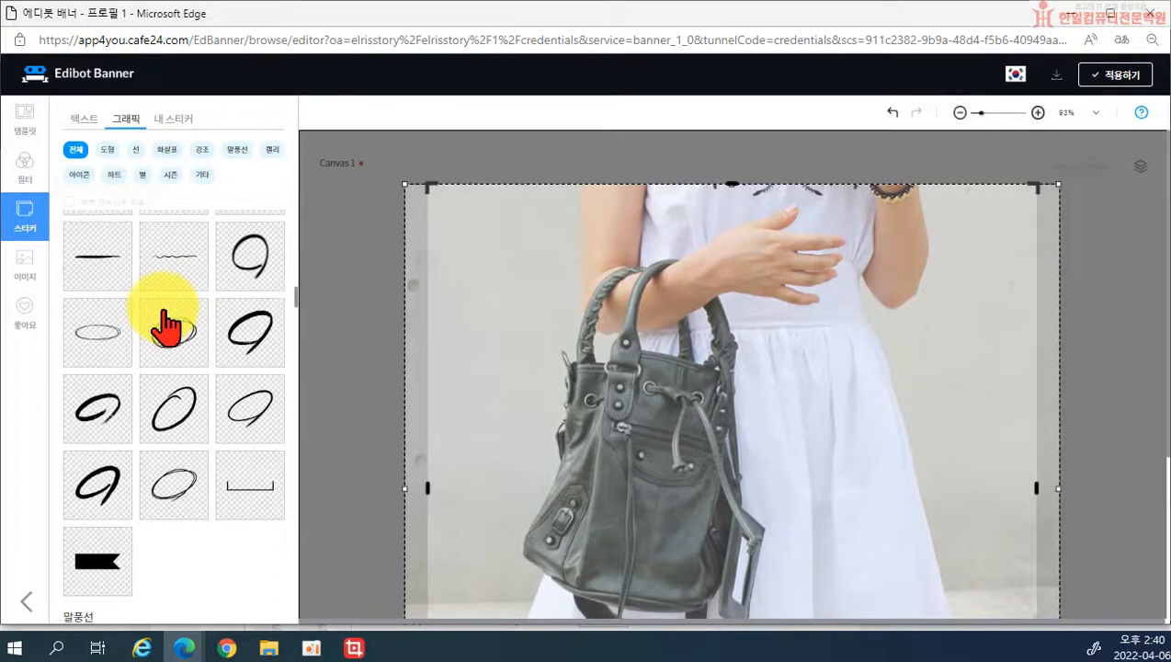
scroll(166, 324, "down", 12)
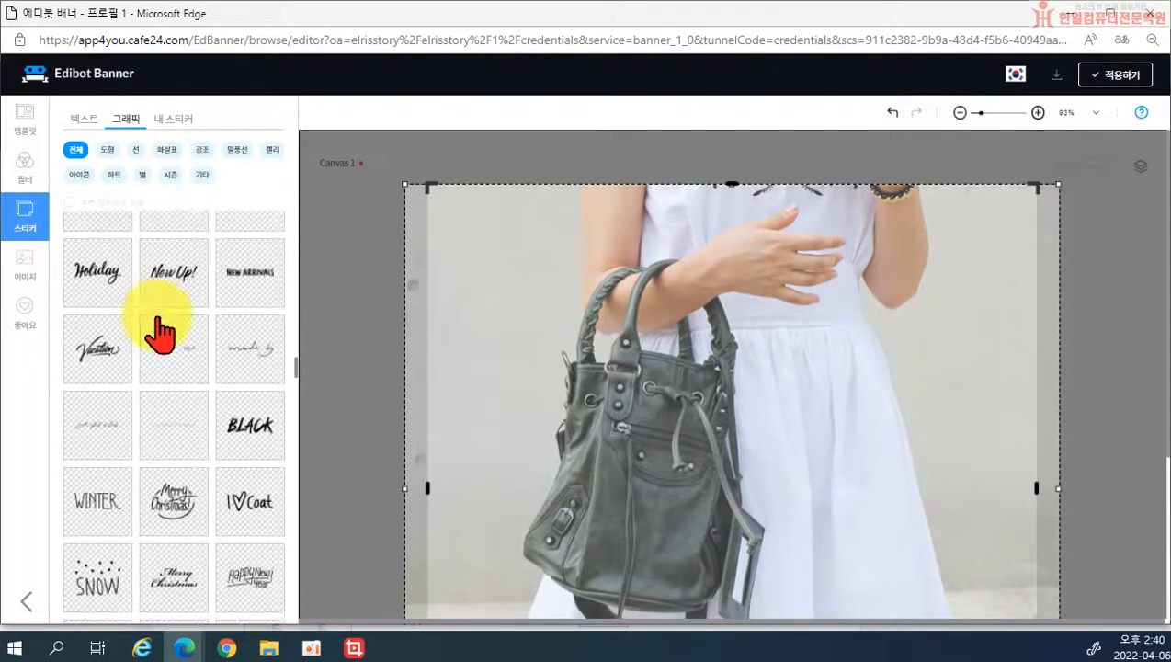
scroll(161, 330, "down", 12)
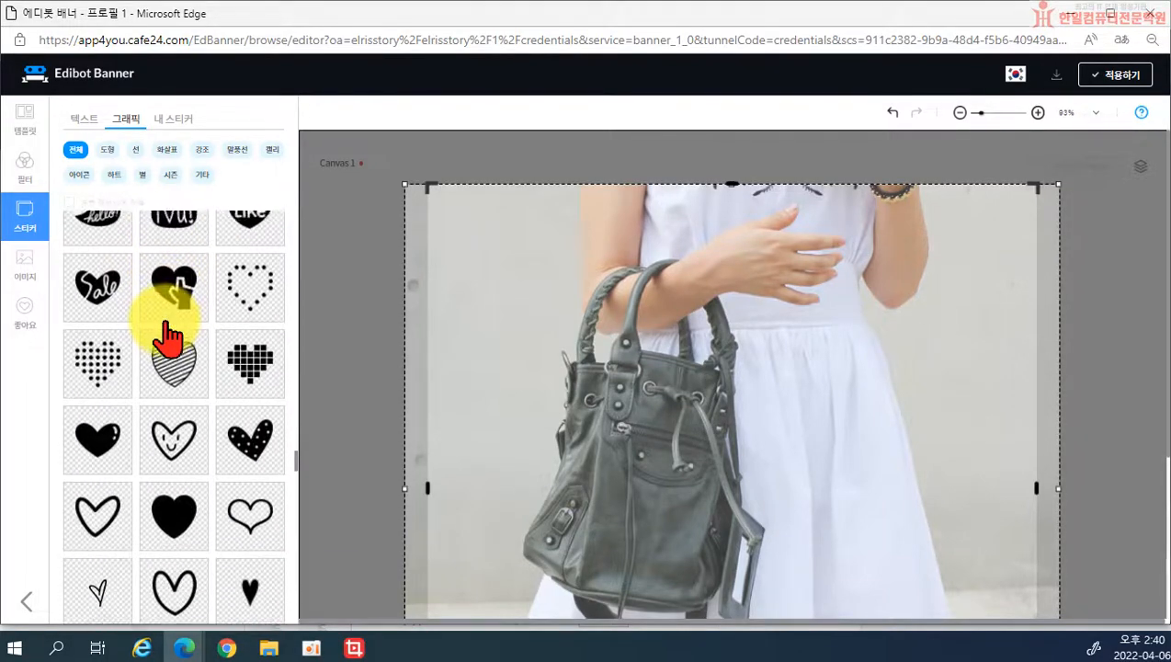
scroll(167, 338, "down", 12)
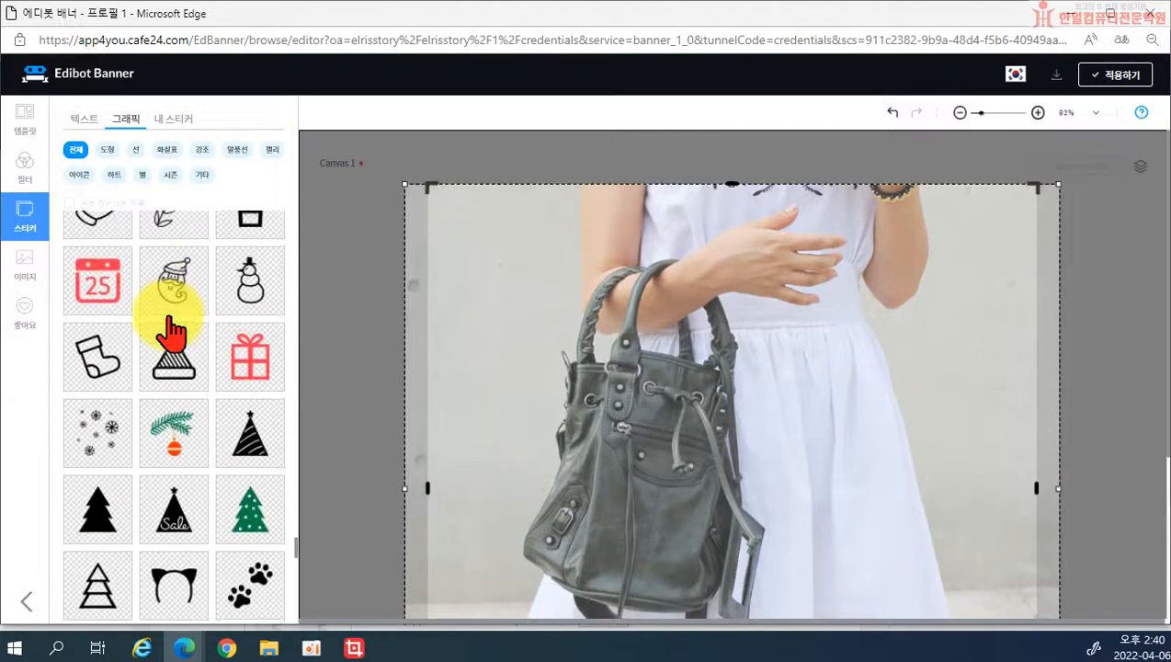
scroll(170, 323, "down", 4)
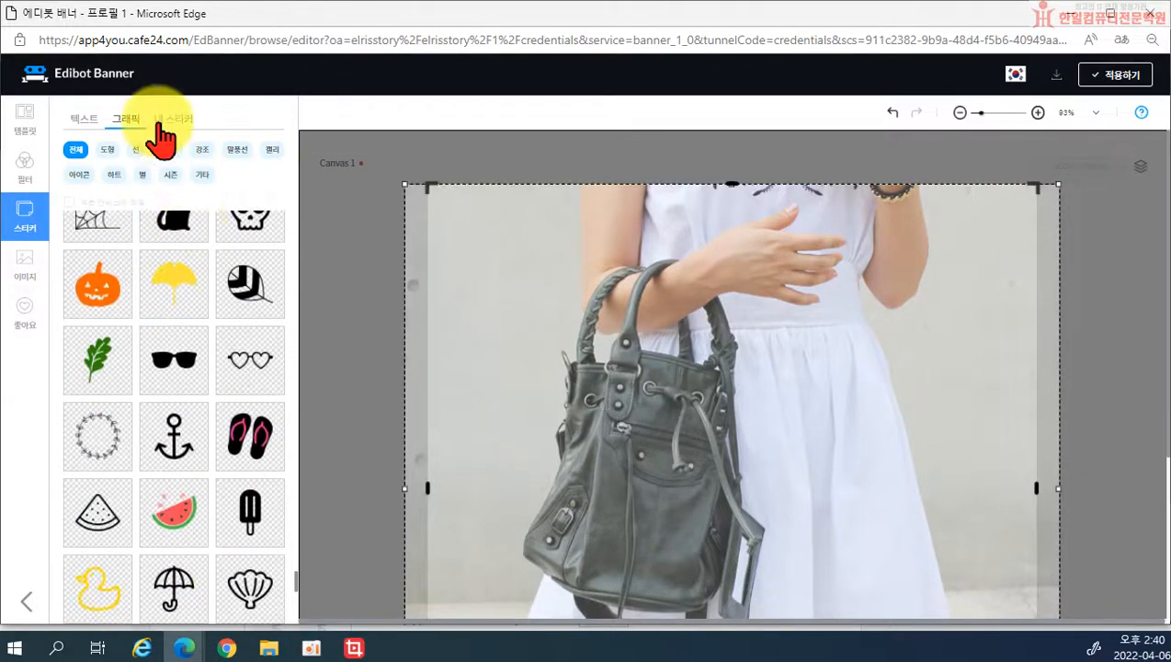
left_click(173, 119)
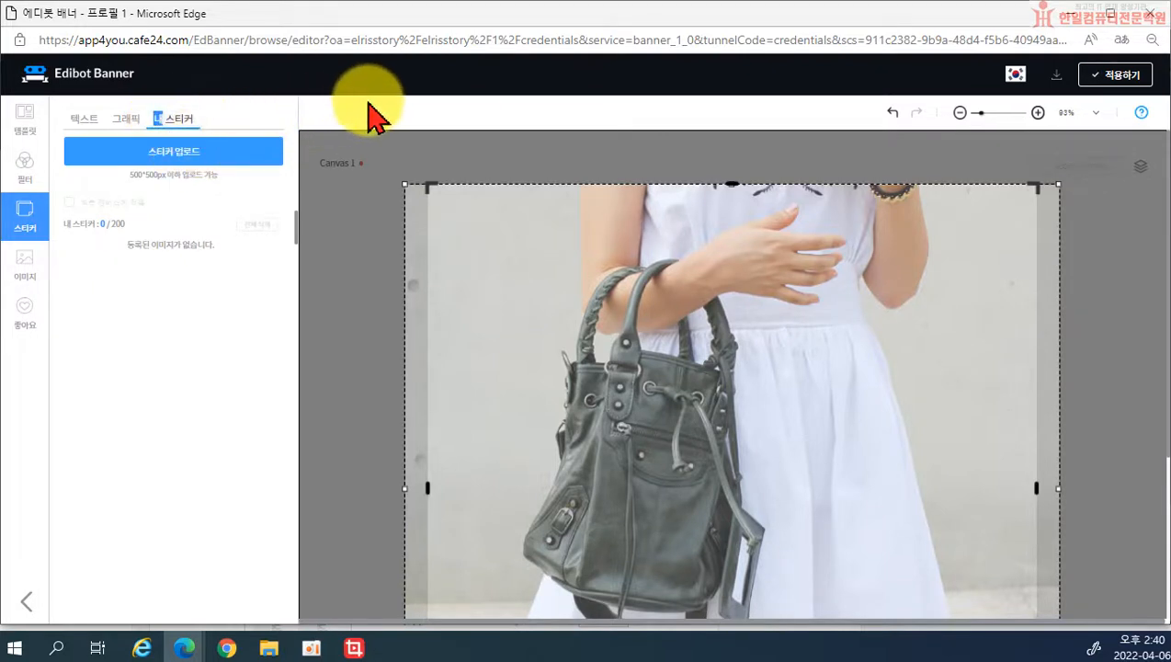
left_click(1123, 75)
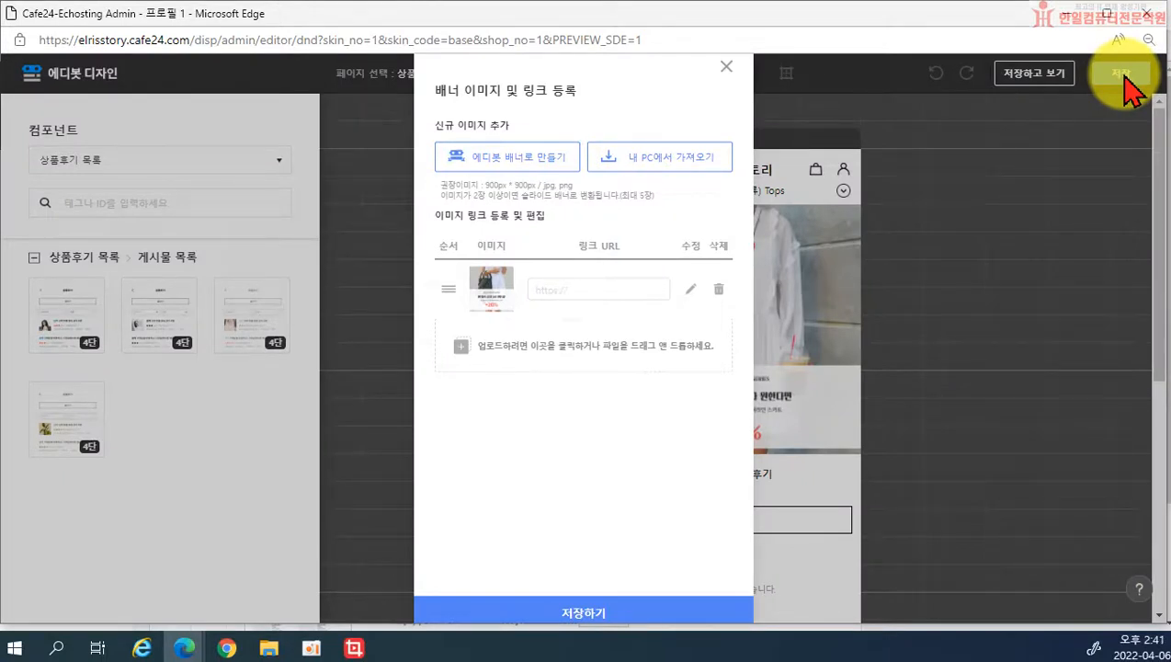
Step: Close the banner list, dismiss the save prompt, and reopen the banner in Edibot Banner
left_click(725, 66)
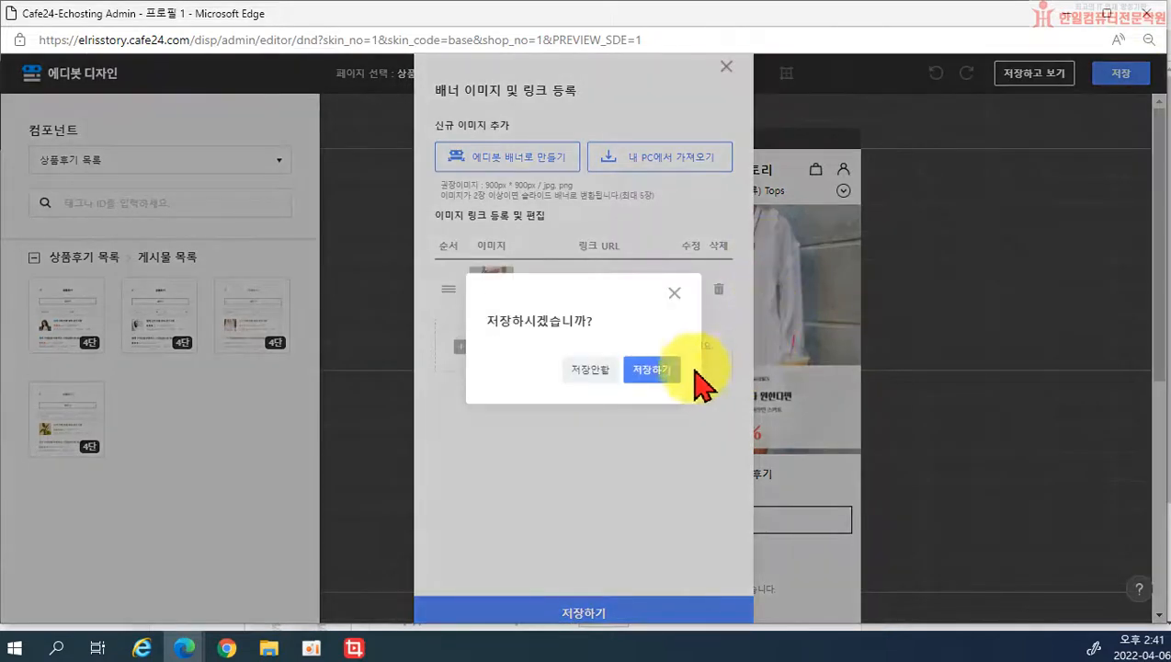
left_click(674, 292)
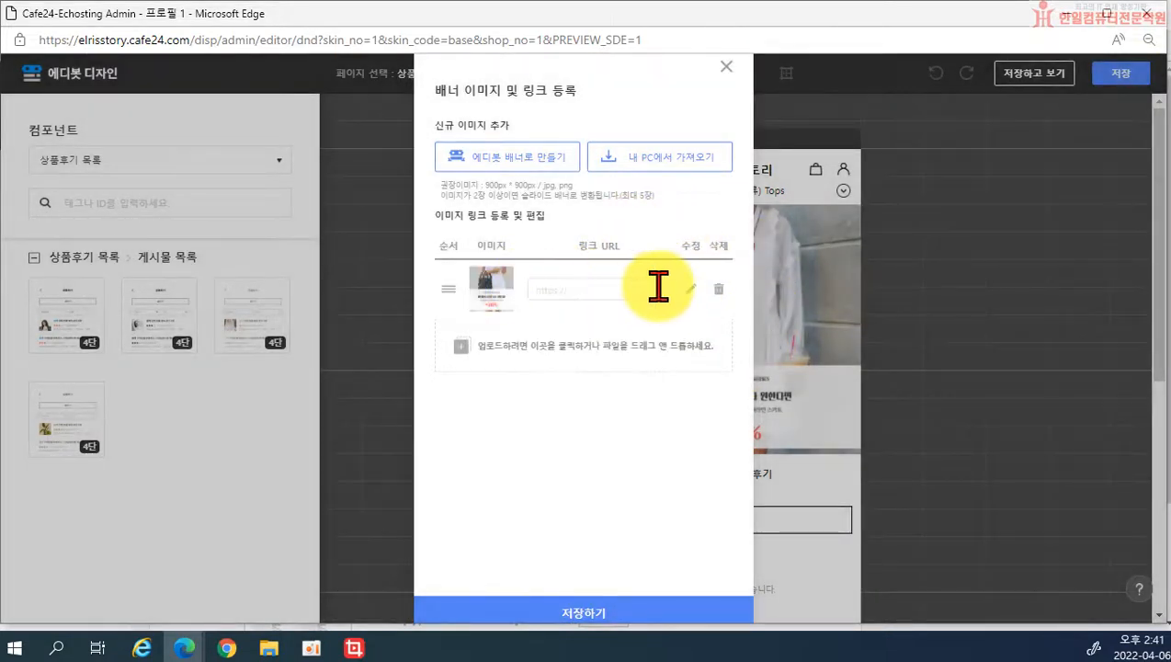
left_click(691, 289)
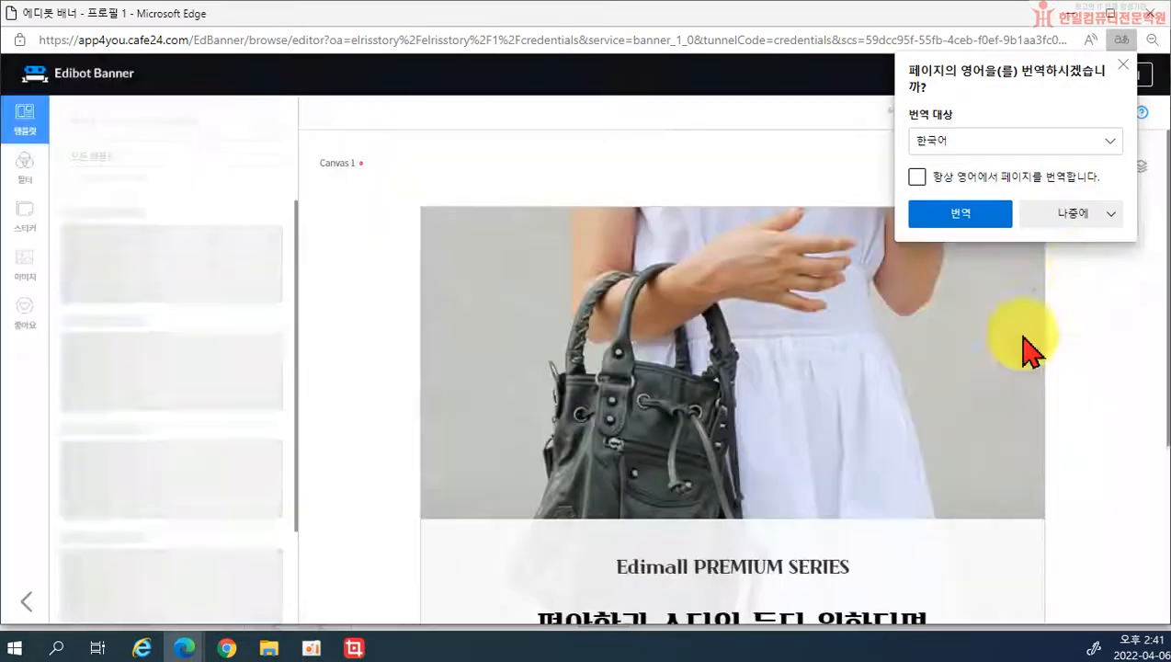
Step: Dismiss the translation offer and replace the ~20% text with 포토후기 쓰고 적립금 받자
left_click(1108, 217)
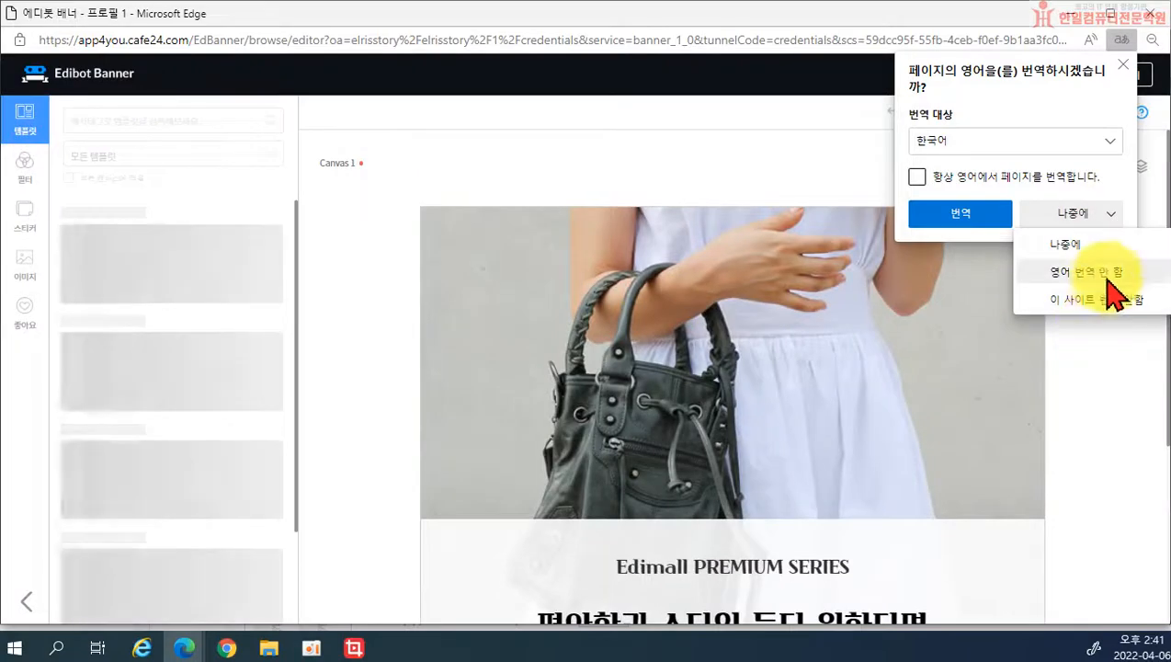
left_click(1066, 246)
scroll(1124, 393, "down", 3)
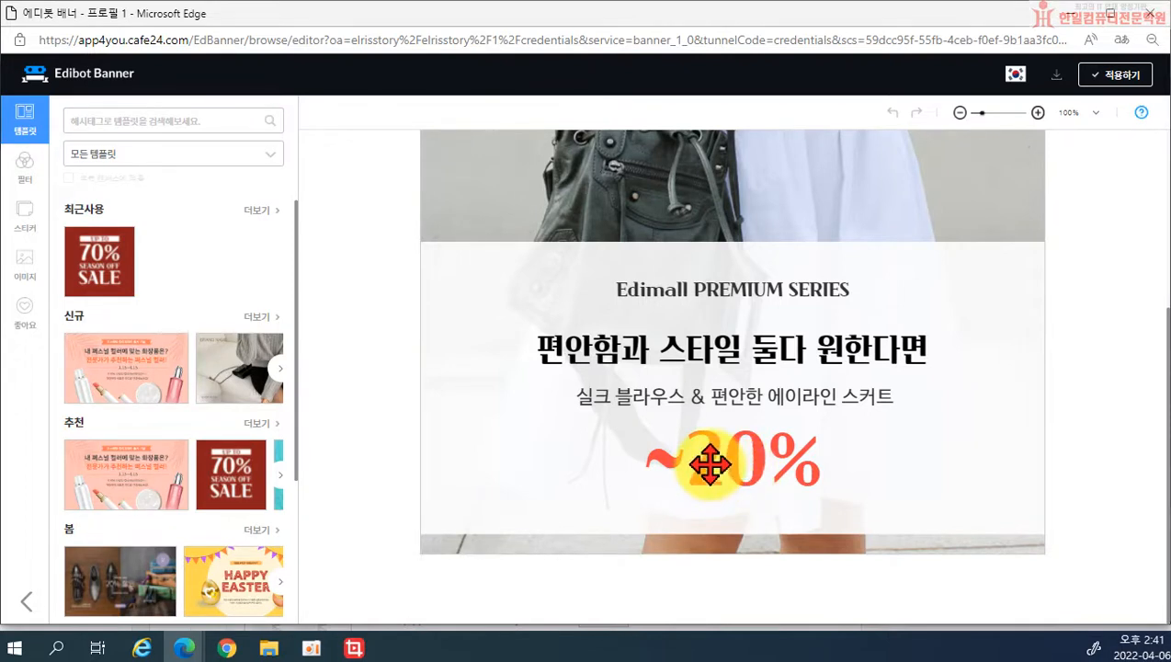
left_click(709, 466)
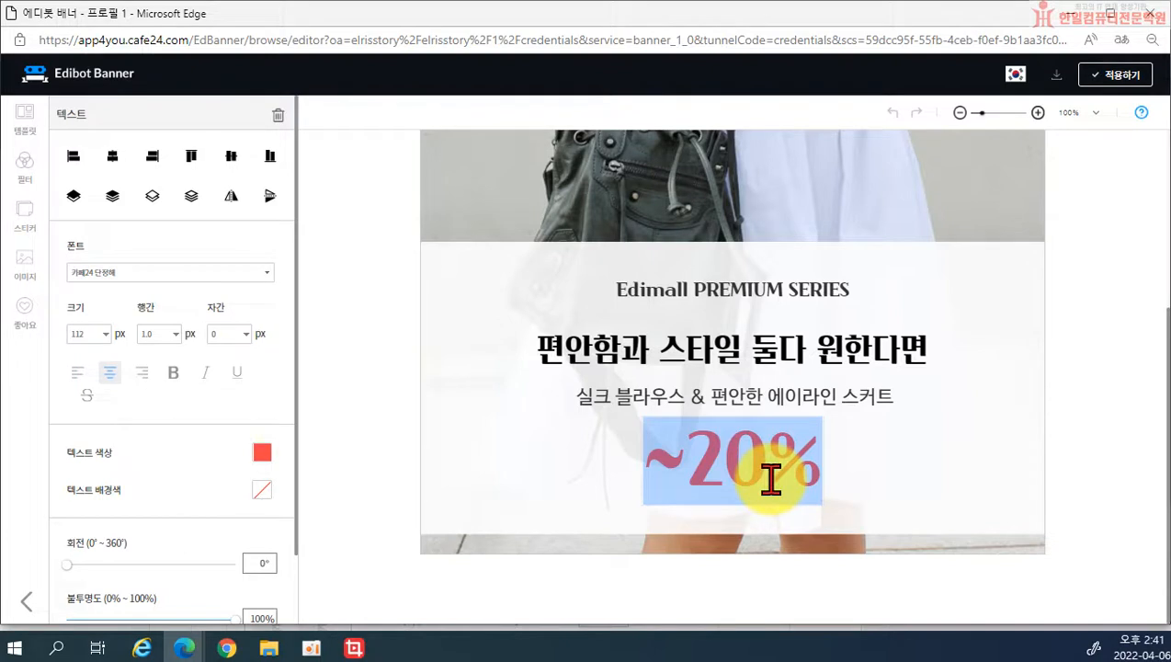
type("포토후기 써")
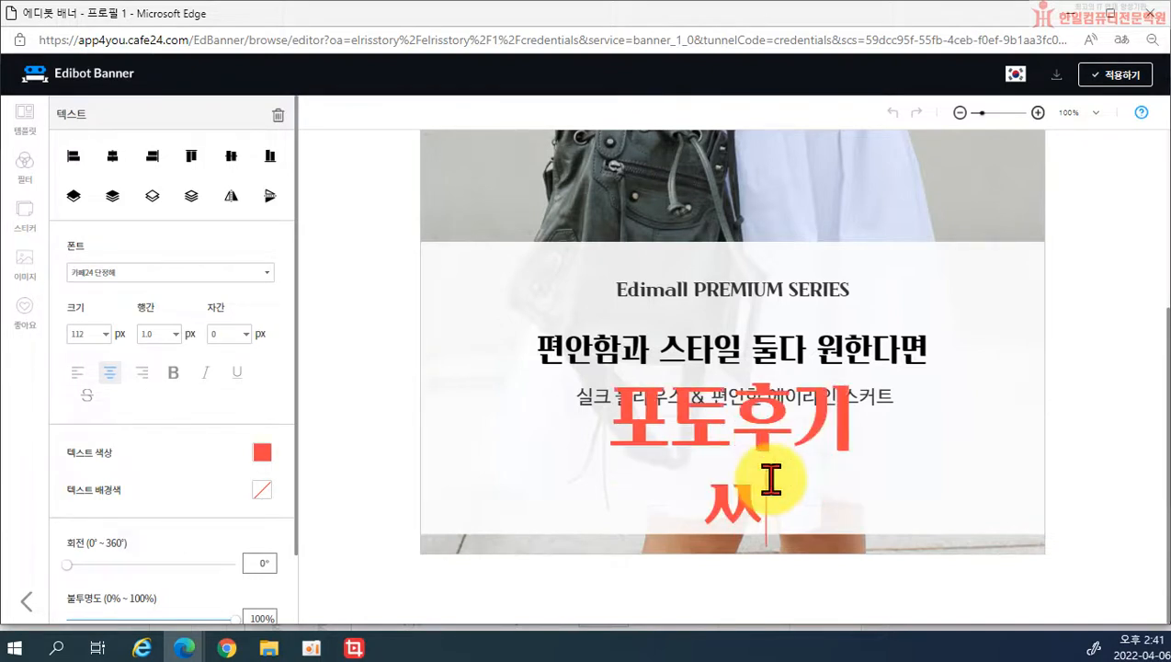
type("고 적그")
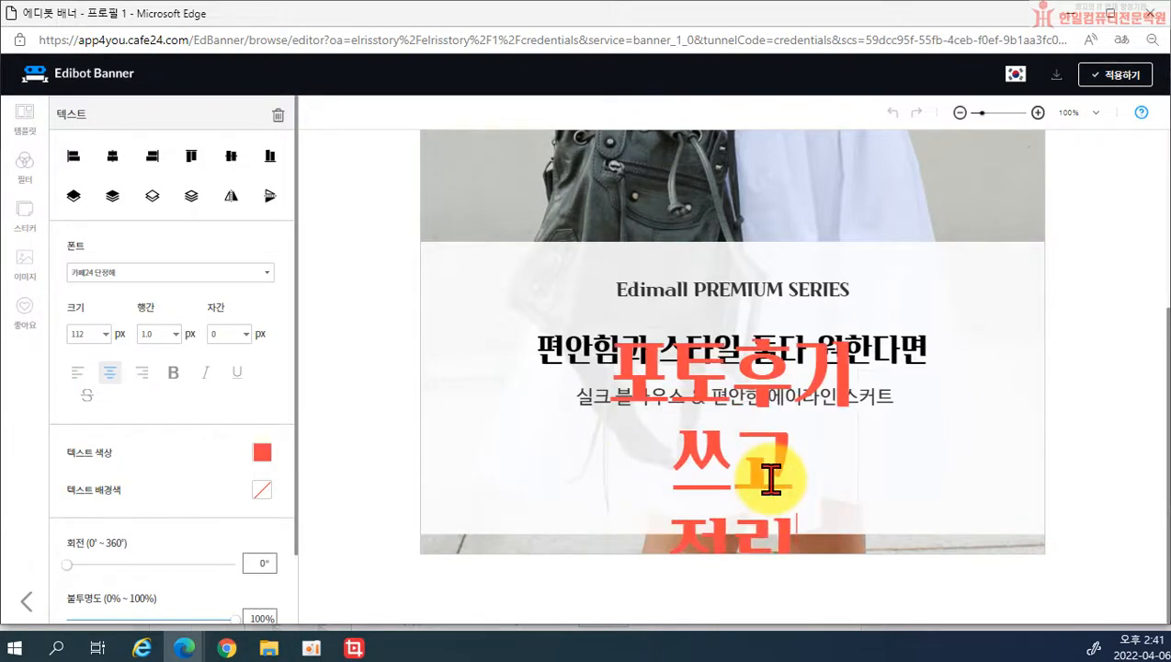
type("ㅂ그ㅁ")
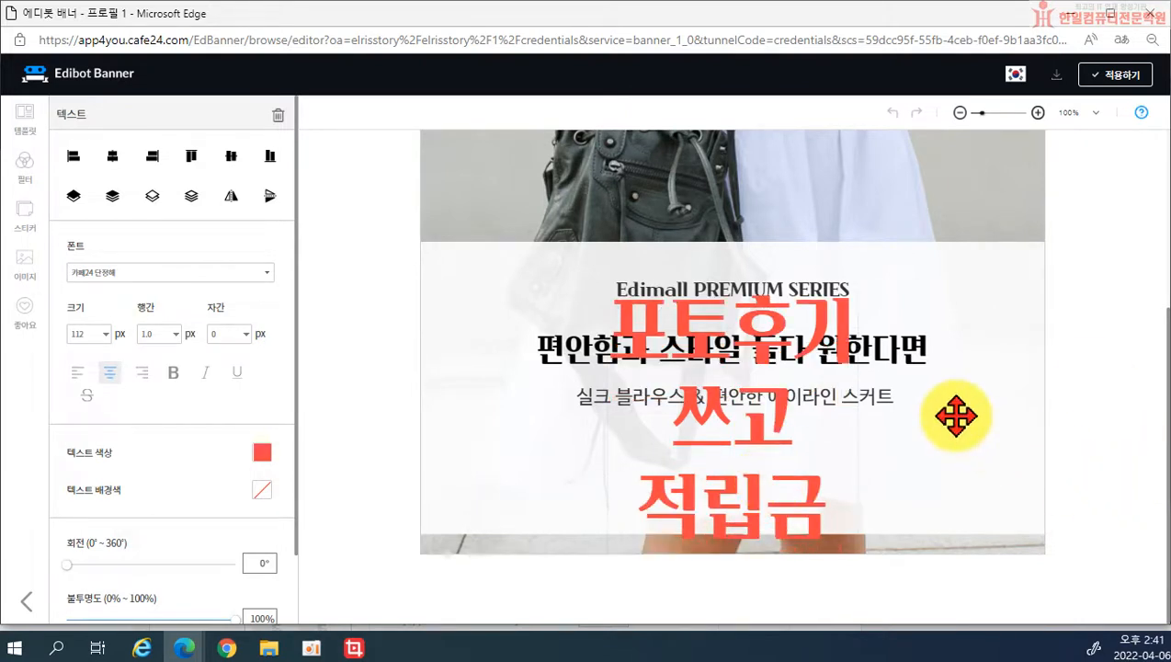
left_click(834, 410)
Step: Resize the red caption box so it wraps onto two lines at a slightly smaller size
left_click(837, 411)
double_click(854, 448)
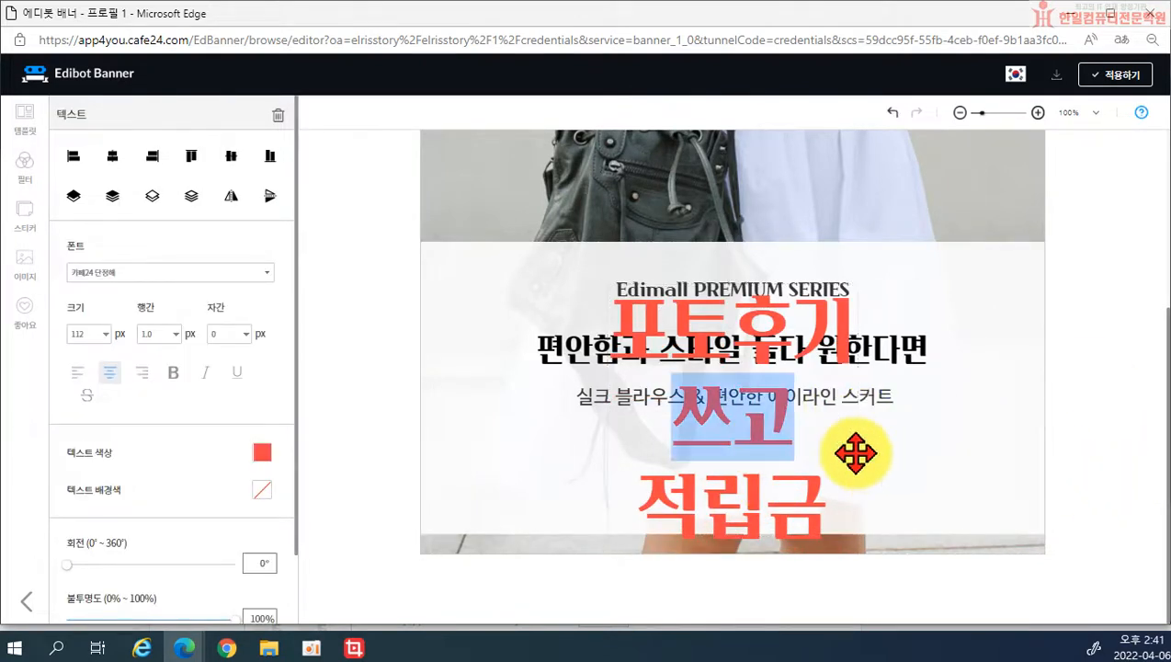
left_click(824, 448)
left_click(933, 413)
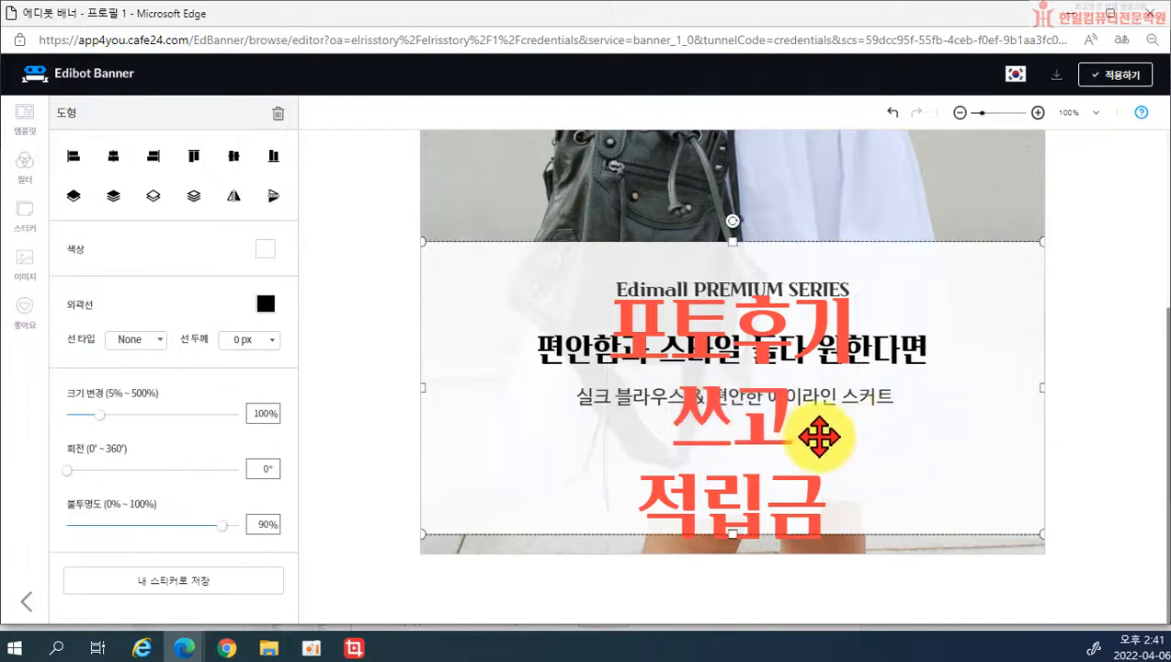
left_click(786, 430)
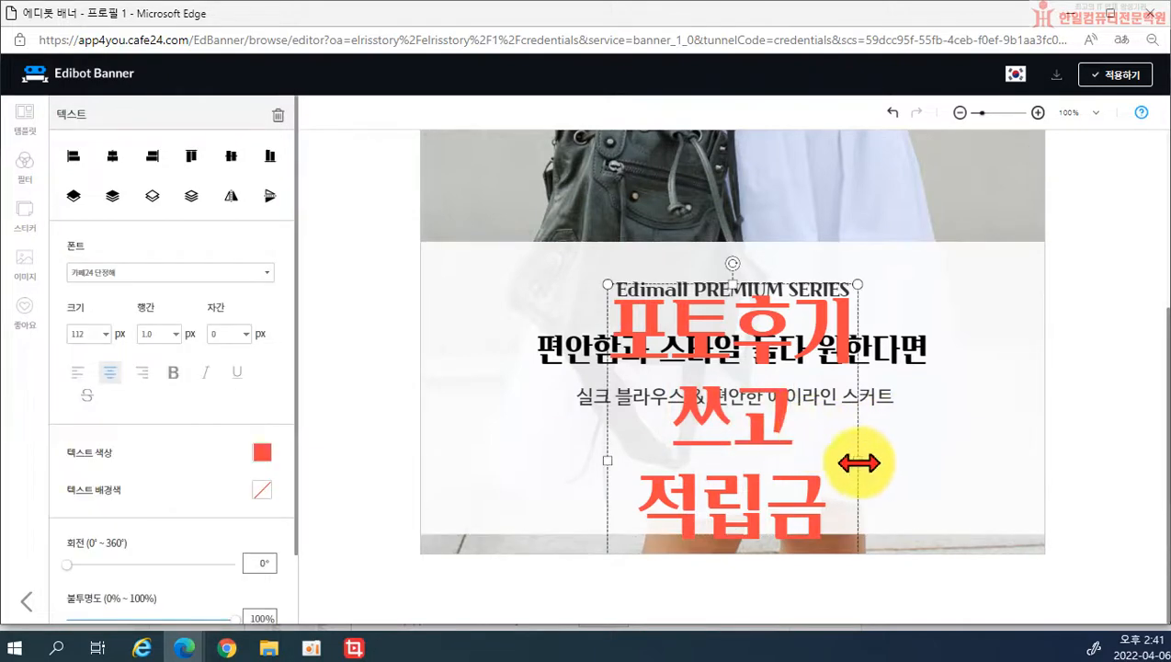
left_click_drag(858, 462, 1057, 476)
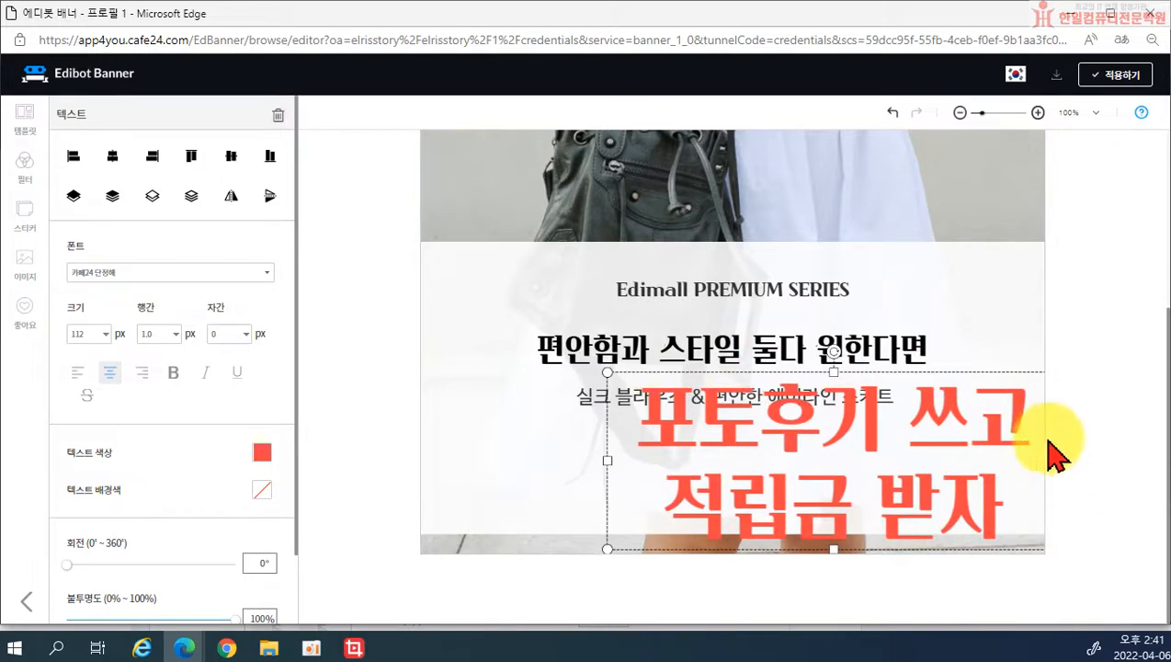
left_click_drag(609, 372, 627, 418)
mouse_move(865, 473)
left_mouse_down()
mouse_move(797, 474)
mouse_move(862, 473)
left_mouse_up()
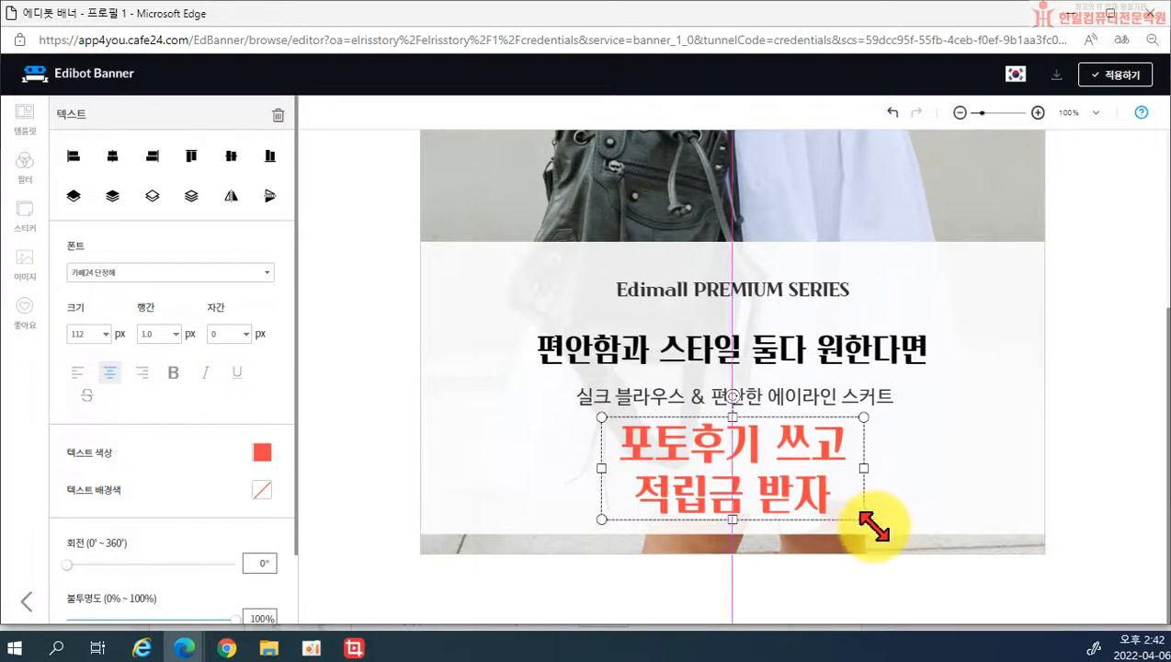
left_click_drag(871, 526, 877, 529)
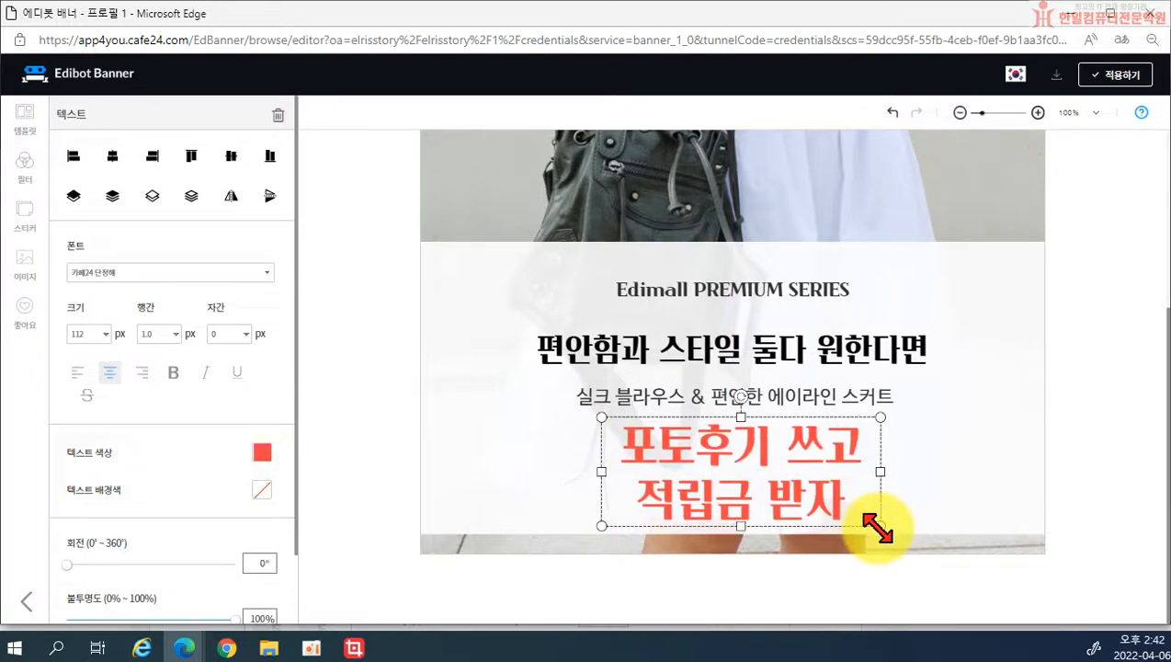
Step: Rearrange the red title, headline and subtitle, and delete the Edimall PREMIUM SERIES text
left_click_drag(799, 496, 796, 326)
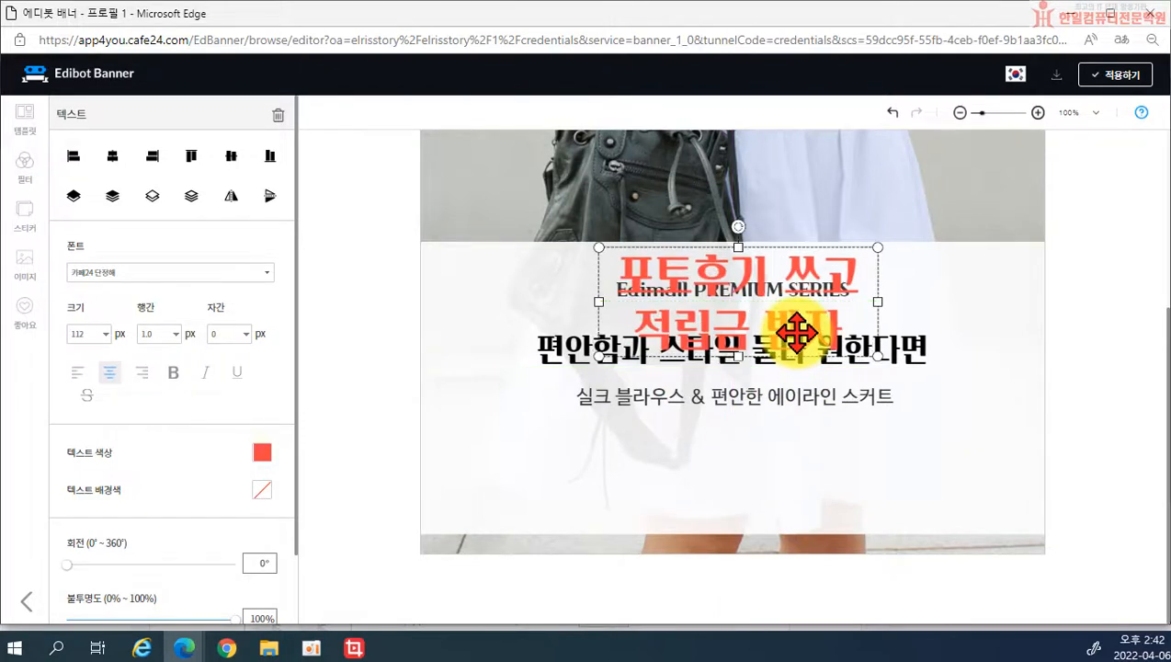
left_click_drag(566, 361, 576, 421)
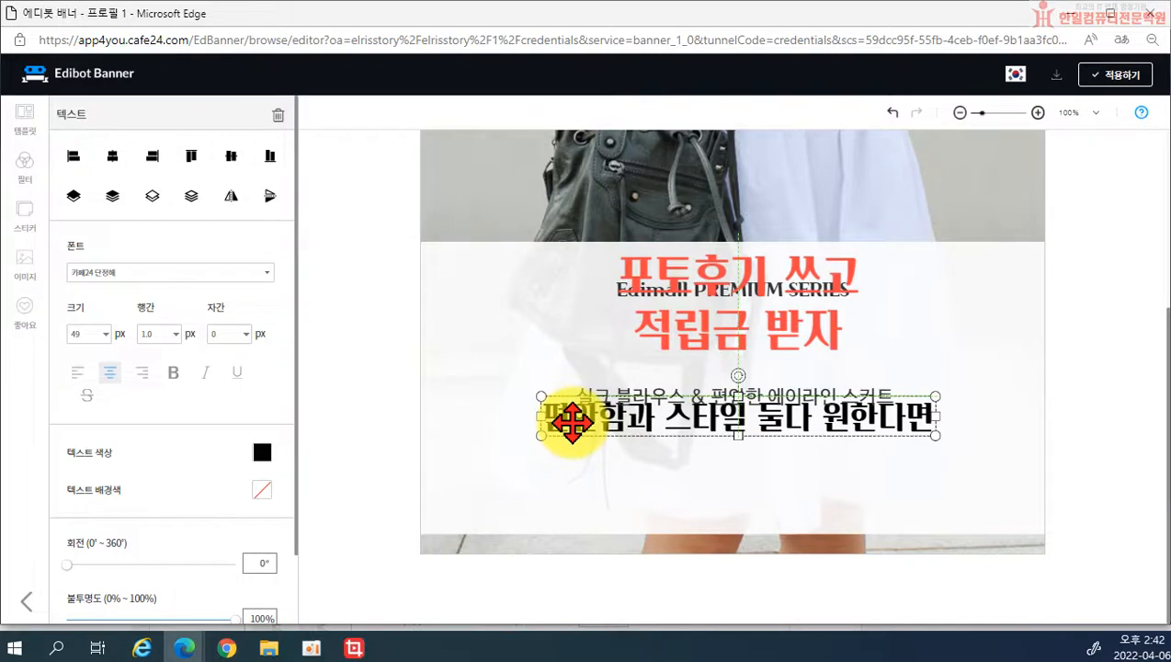
left_click(694, 396)
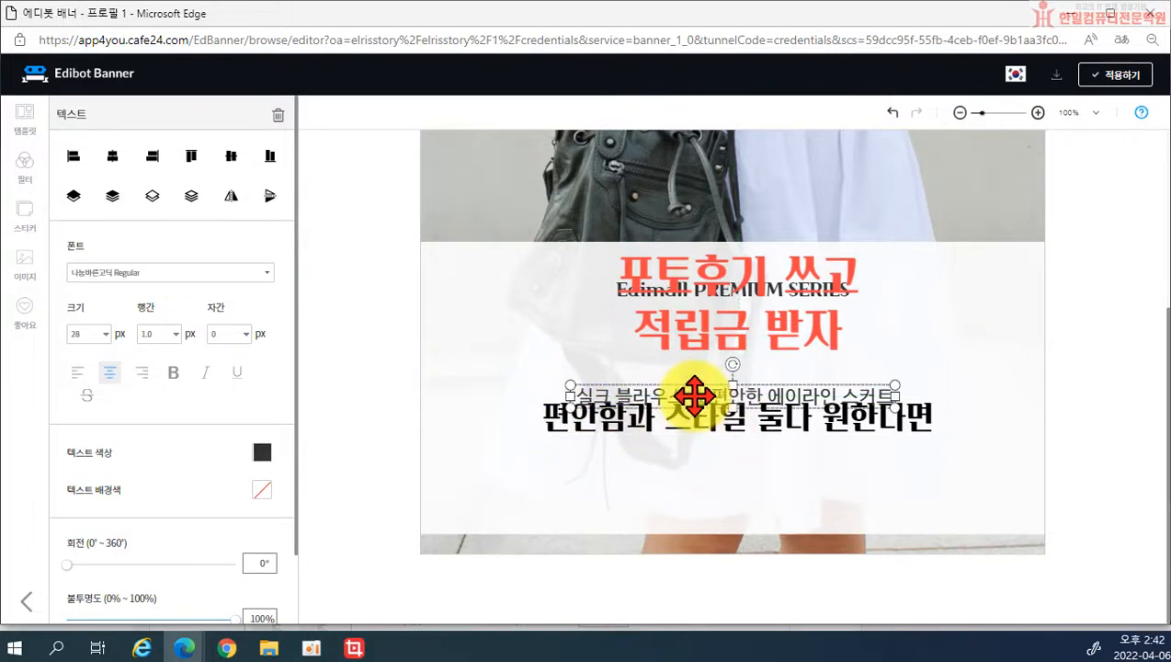
left_click_drag(691, 390, 688, 460)
left_click_drag(694, 339, 701, 379)
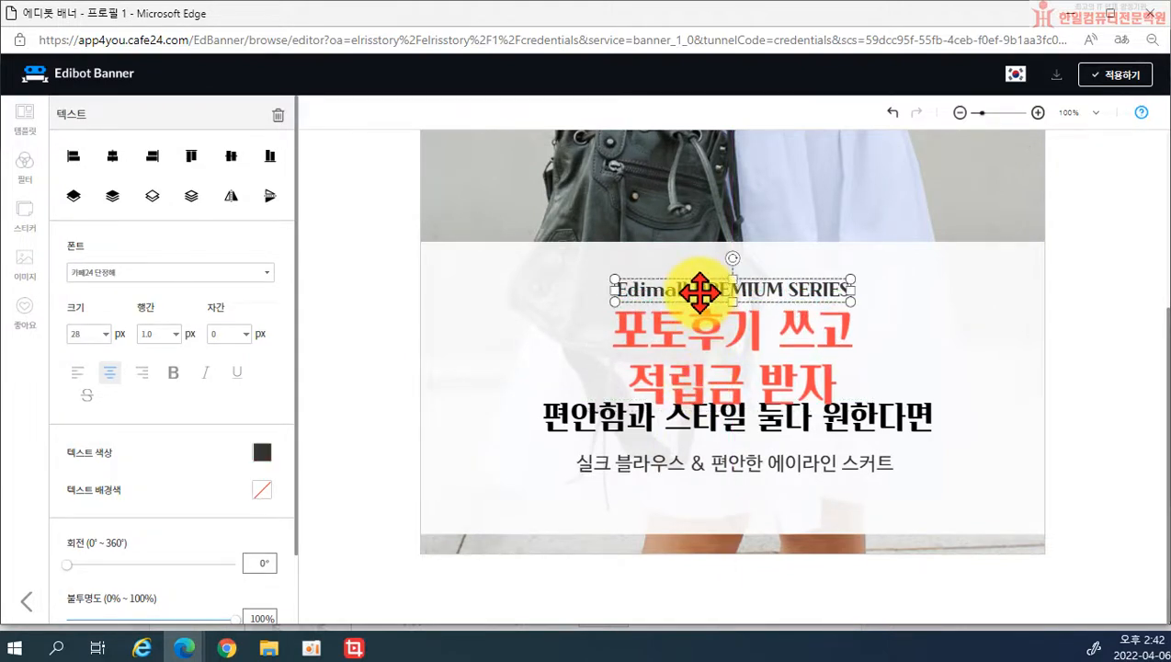
key("Delete")
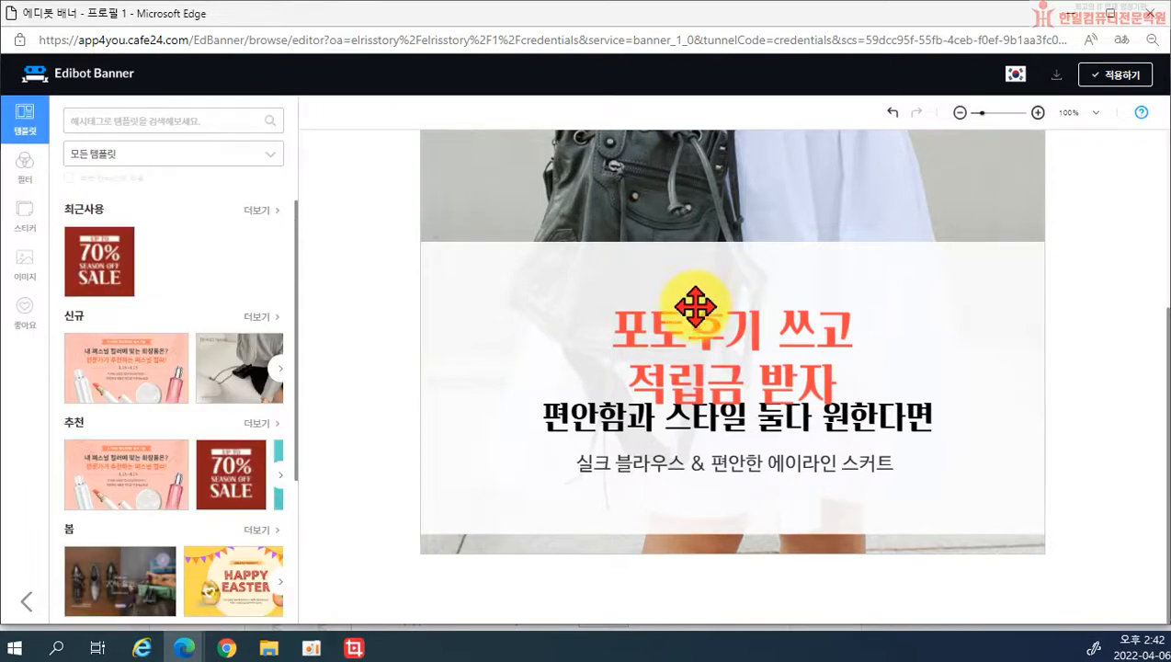
Step: Enlarge the red title slightly and centre it horizontally near the banner top
left_click(695, 317)
left_click_drag(601, 308, 531, 259)
left_click_drag(872, 265, 905, 252)
left_click_drag(739, 326, 749, 364)
Step: Lower the black headline and grey subtitle beneath the red title and fine-tune the spacing
left_click(743, 418)
left_click_drag(745, 425, 744, 475)
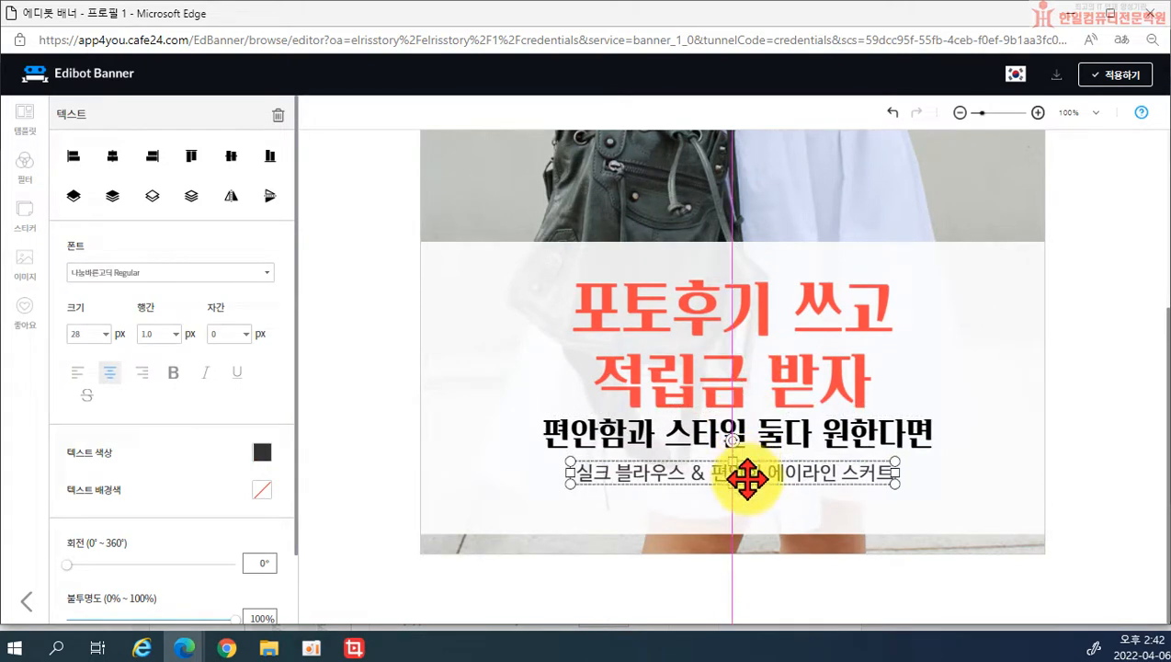
left_click(762, 441)
left_click_drag(761, 431, 769, 497)
left_click(765, 484)
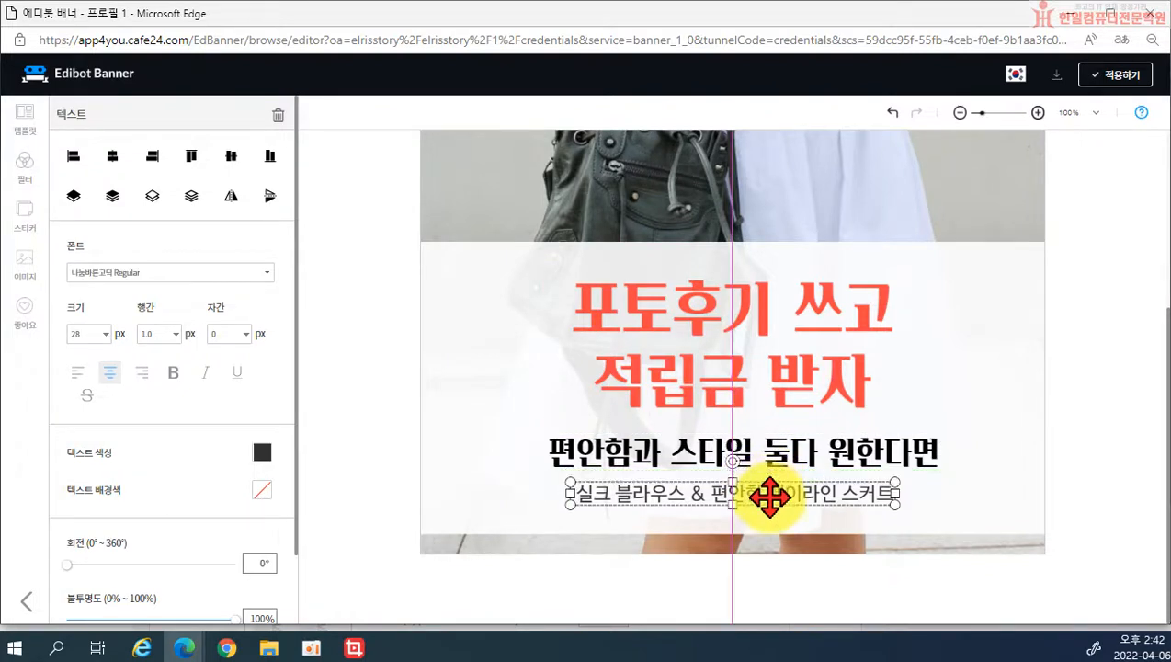
left_click(765, 411)
left_click_drag(769, 413, 763, 410)
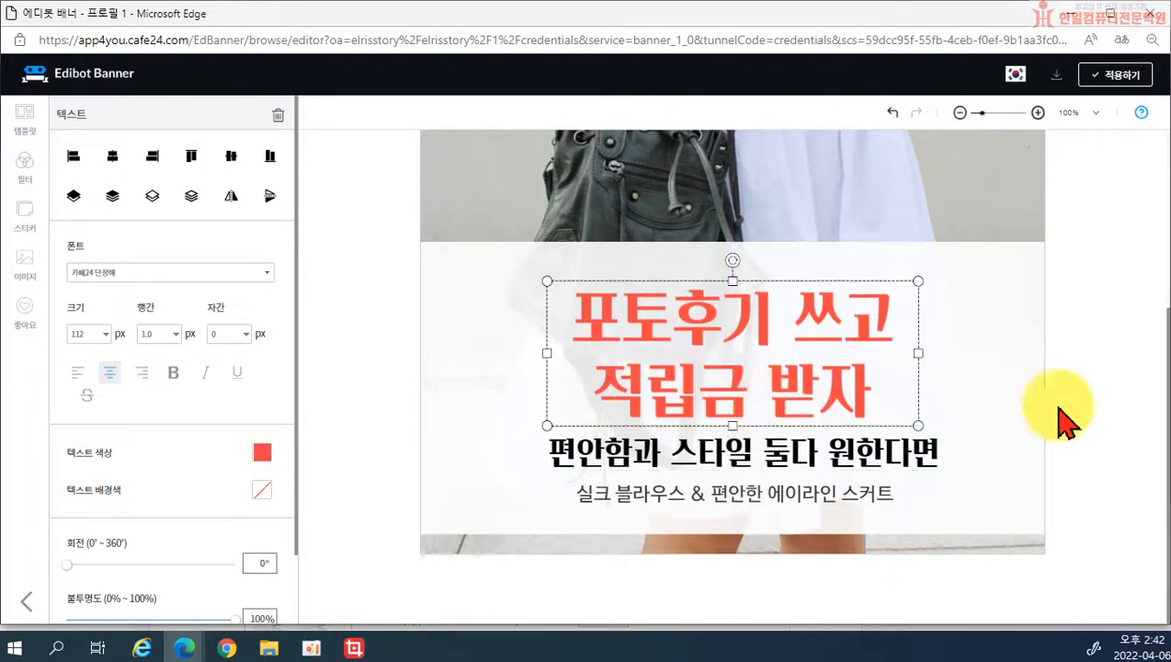
left_click(1086, 406)
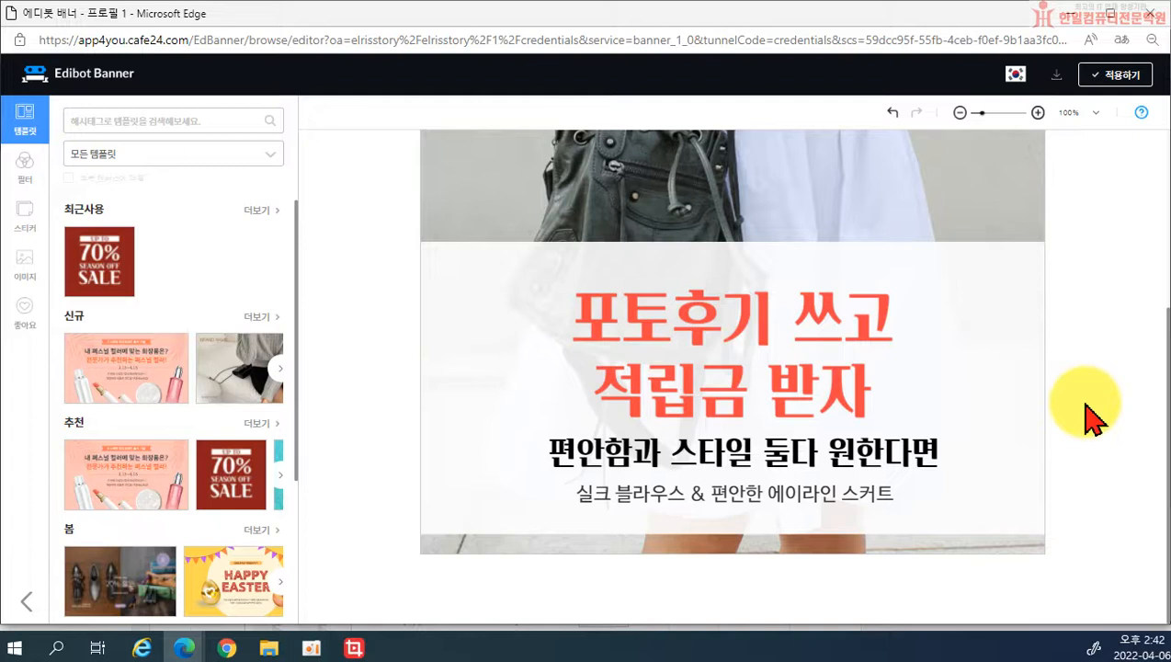
Step: Set the background box's fill colour to a pale, near-white pink
left_click(978, 290)
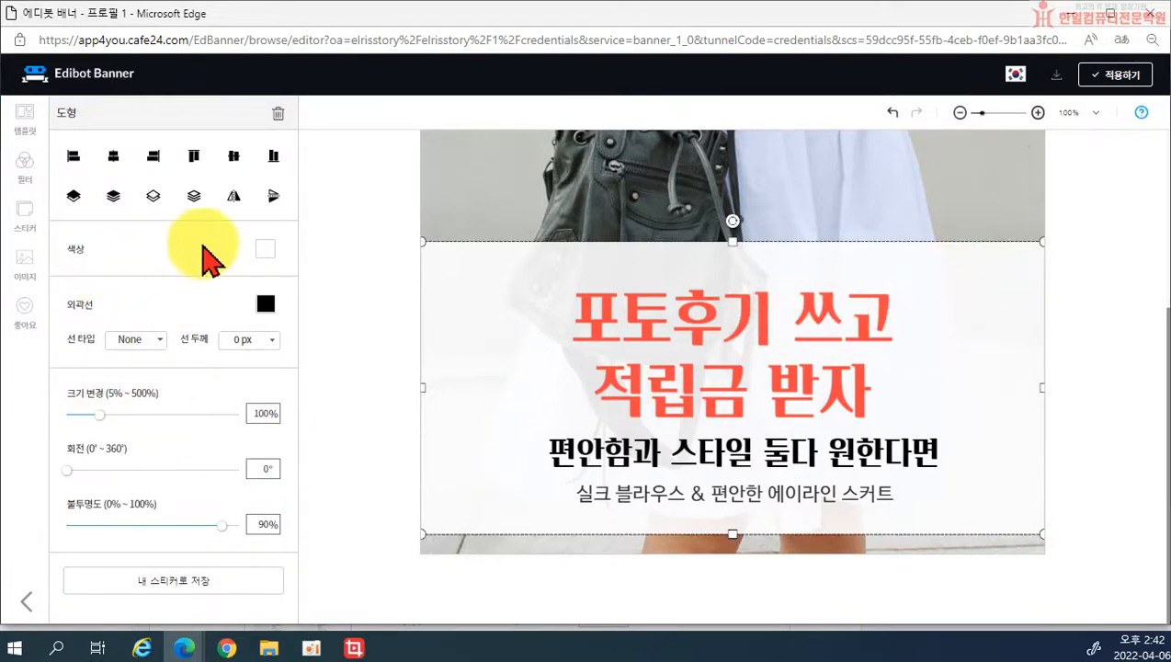
left_click(266, 249)
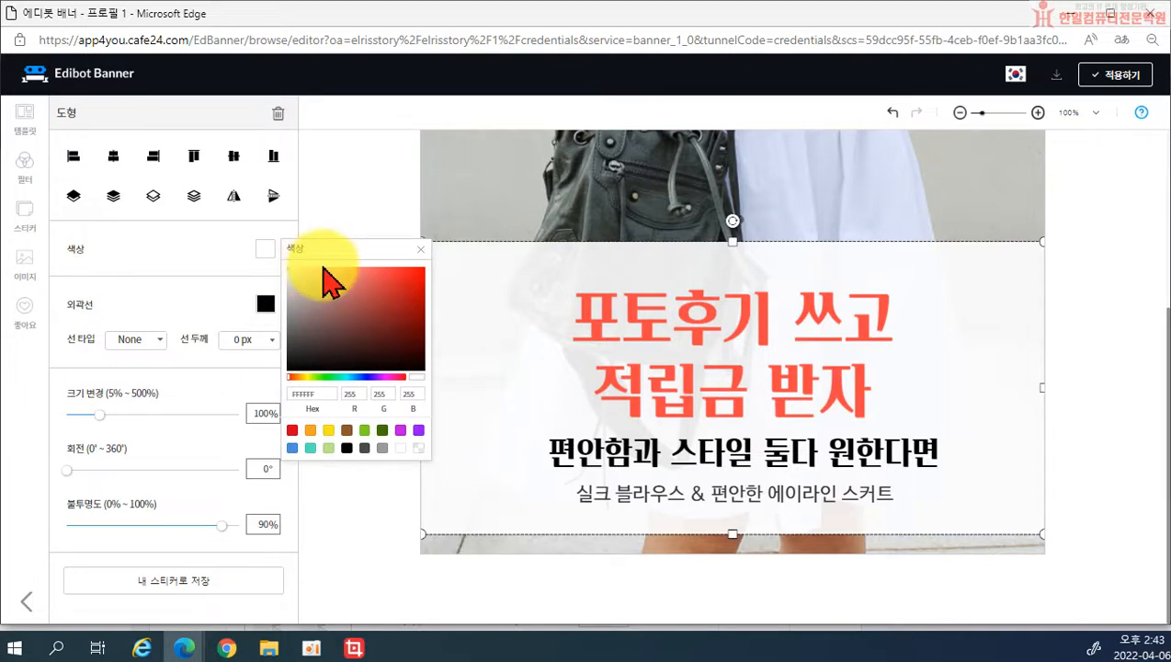
left_click(359, 271)
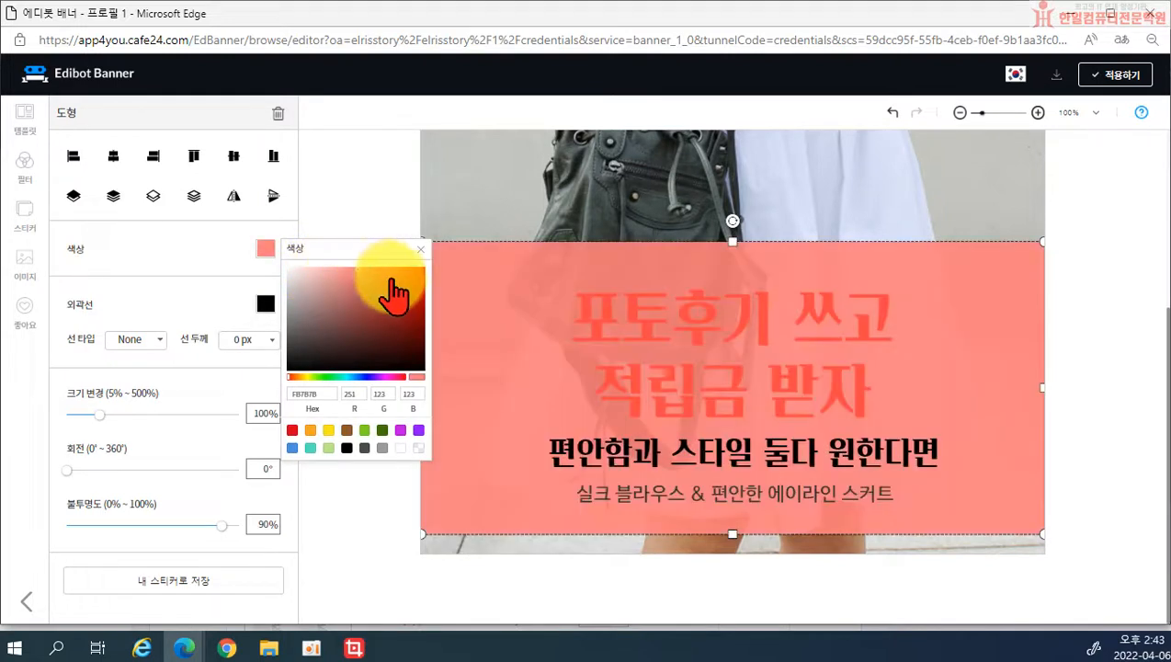
left_click(310, 273)
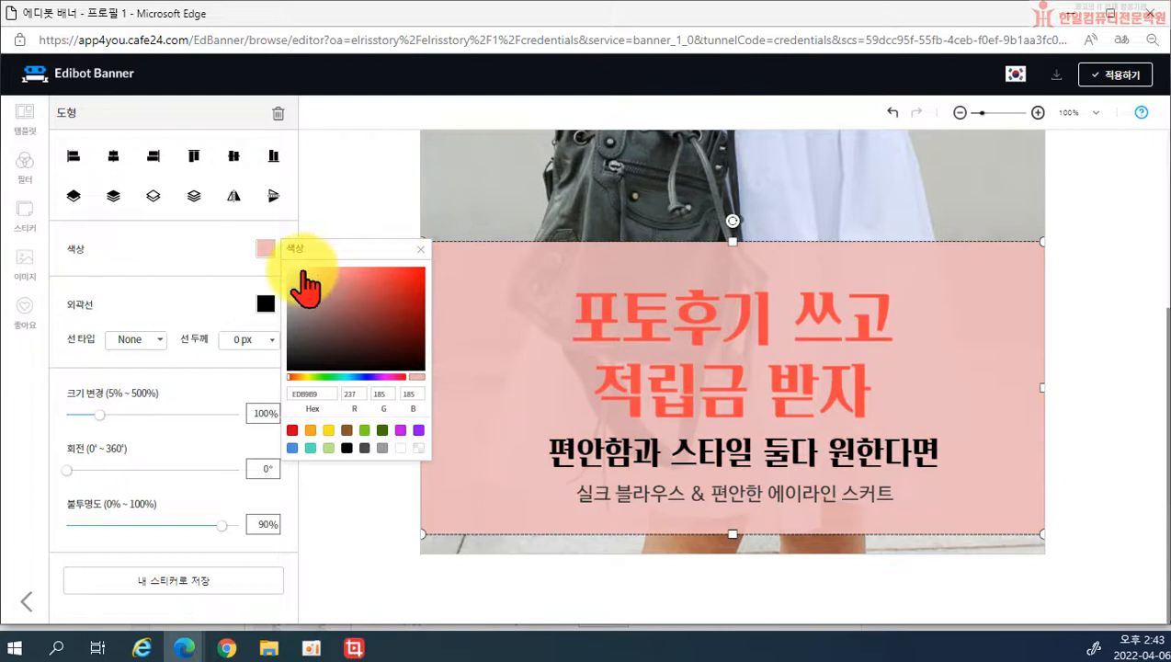
left_click(301, 270)
left_click(294, 268)
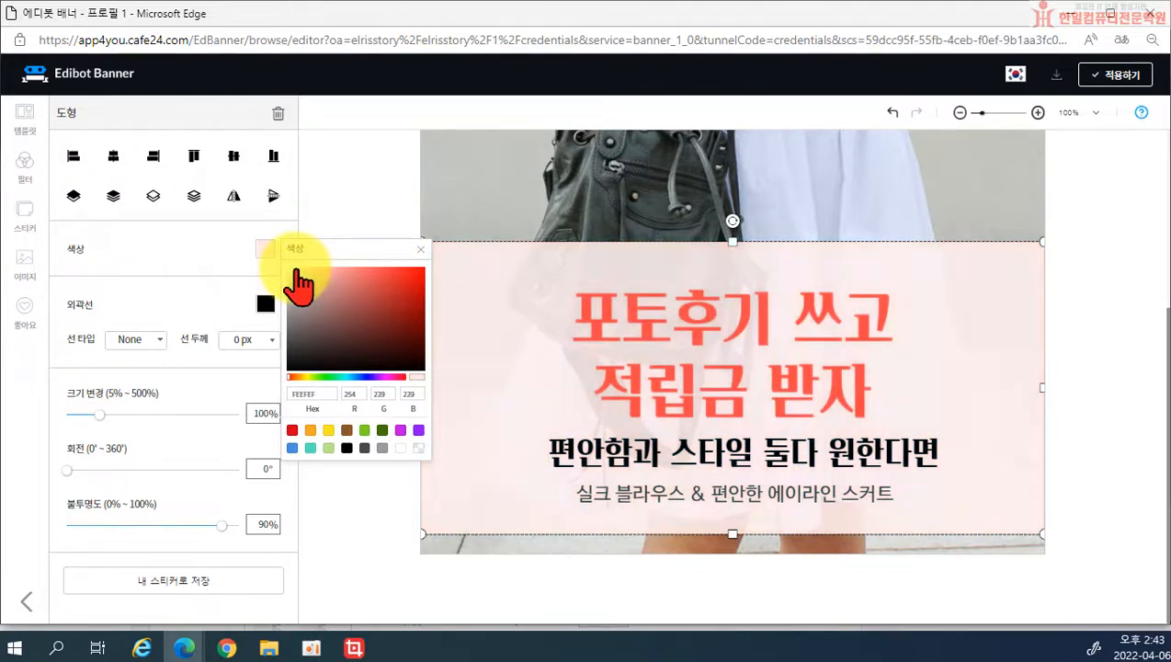
left_click(419, 248)
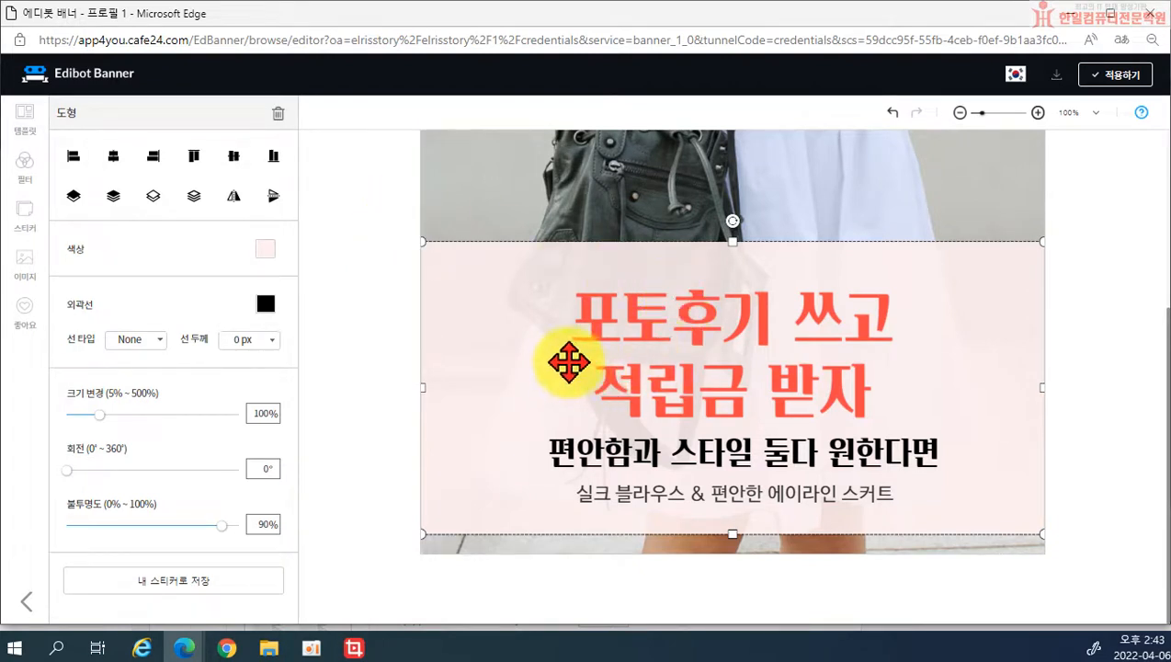
Step: Give the box a solid cyan outline 6 px thick
left_click(265, 304)
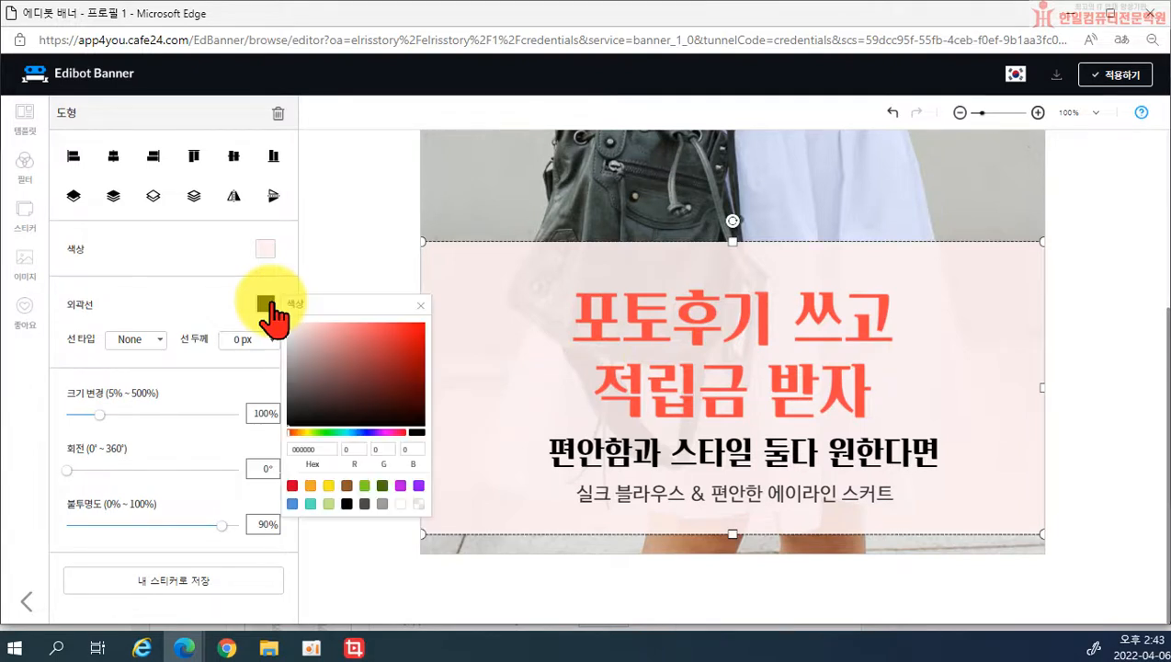
left_click(346, 432)
left_click(410, 342)
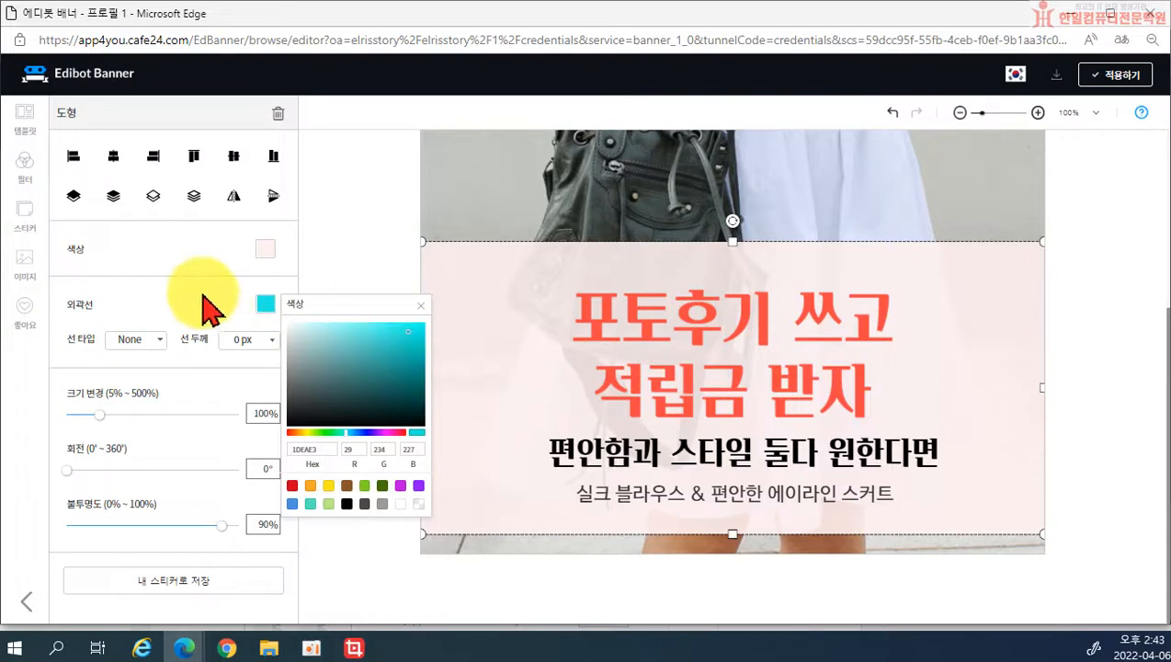
left_click(254, 335)
left_click(266, 341)
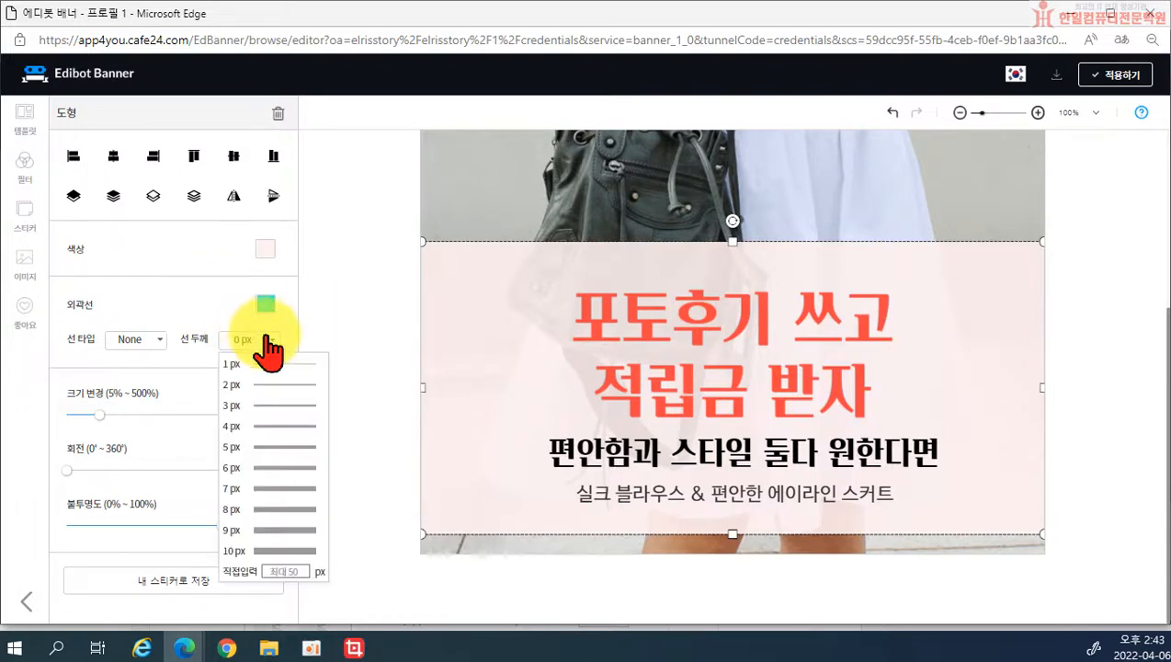
left_click(266, 500)
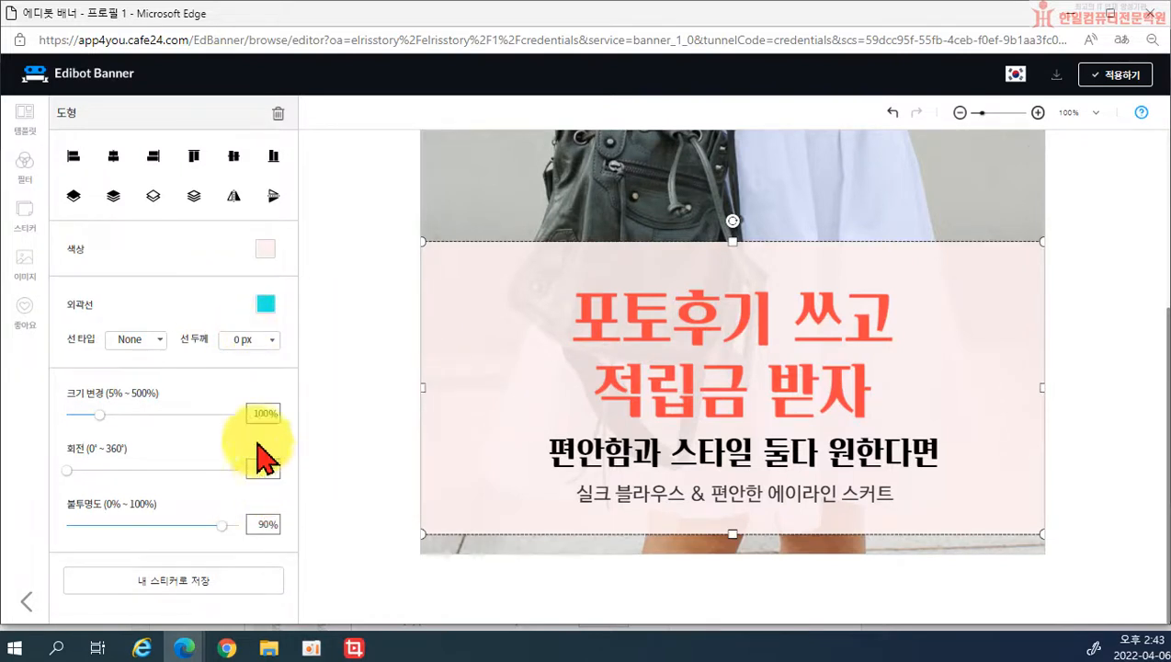
left_click(269, 338)
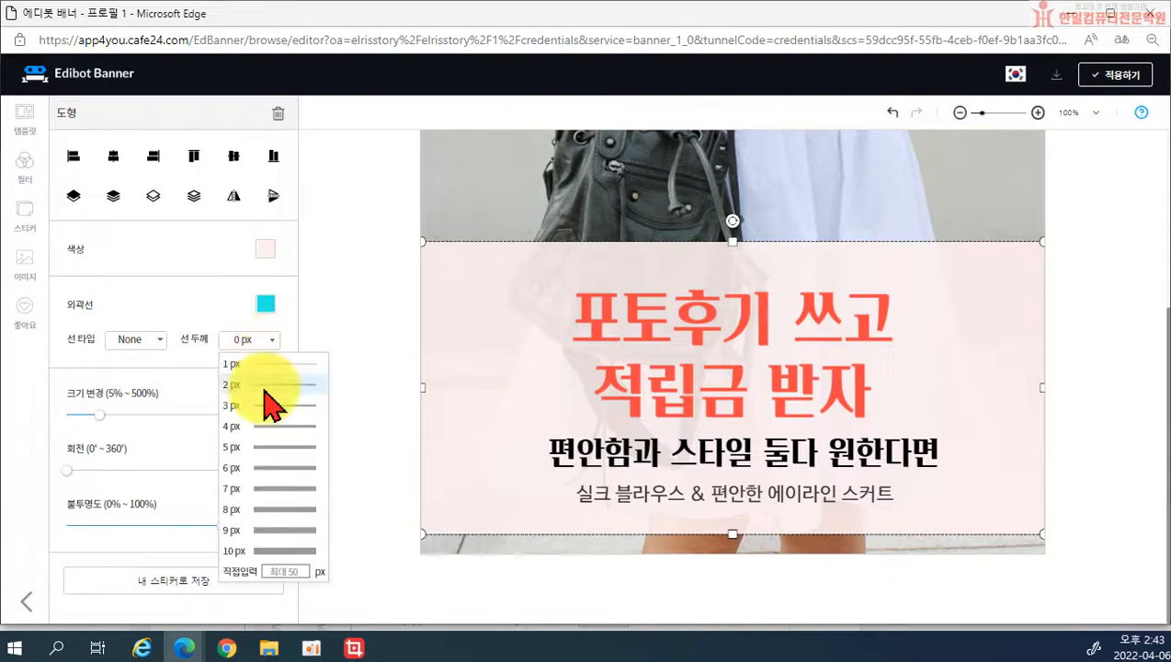
left_click(243, 470)
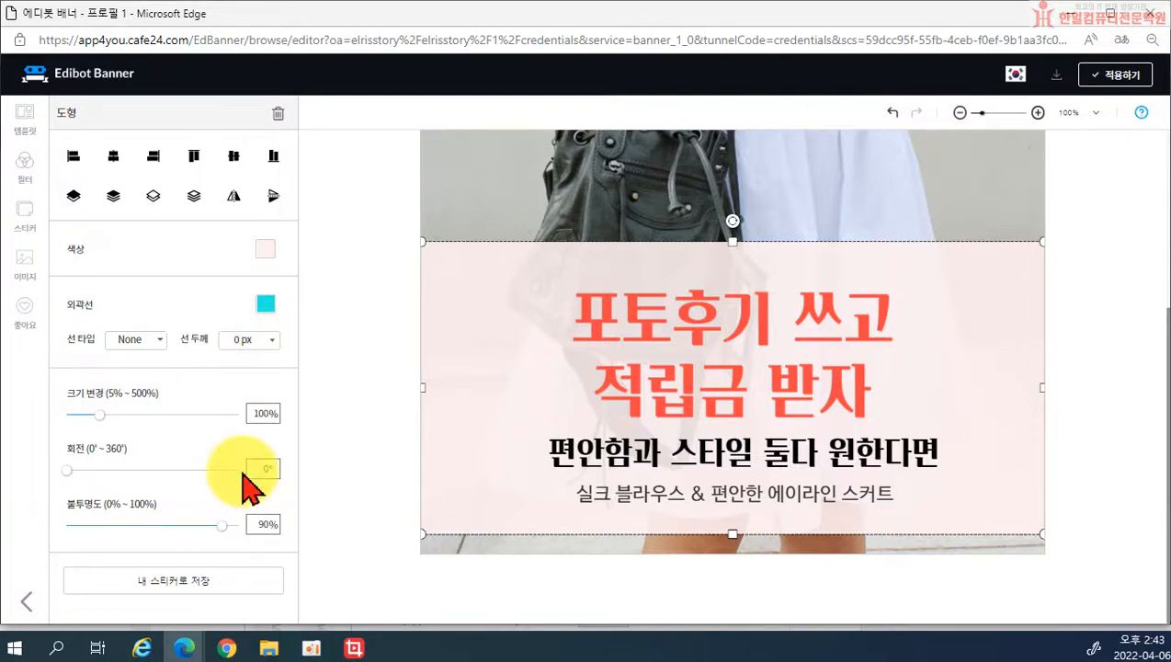
left_click(160, 340)
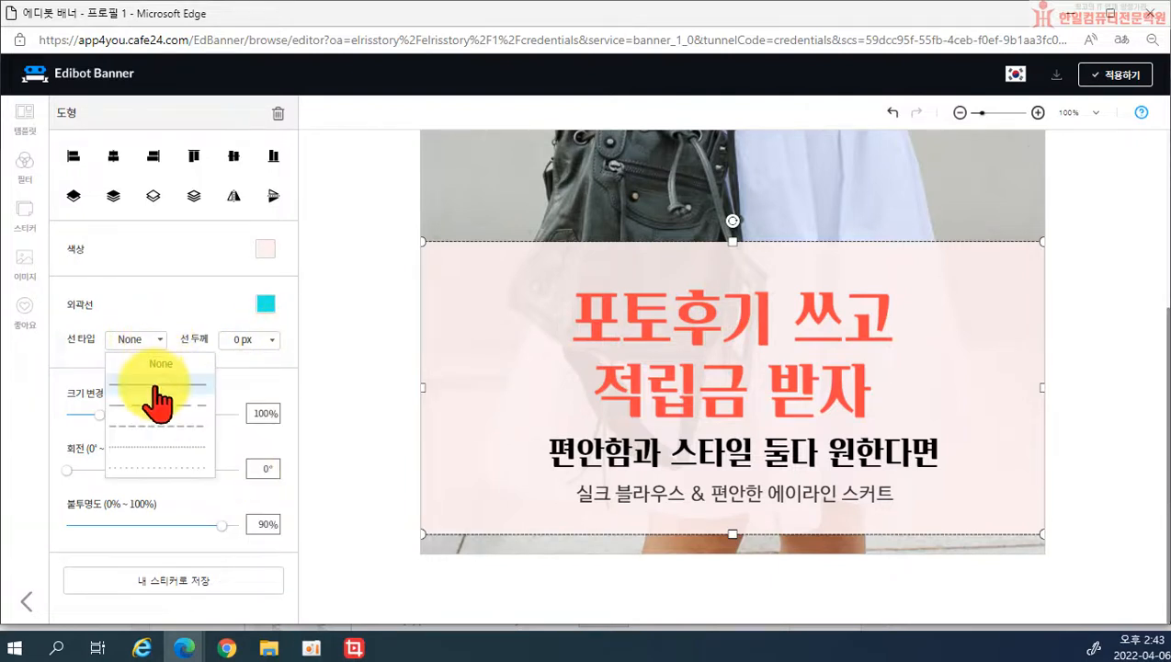
left_click(157, 386)
left_click(269, 339)
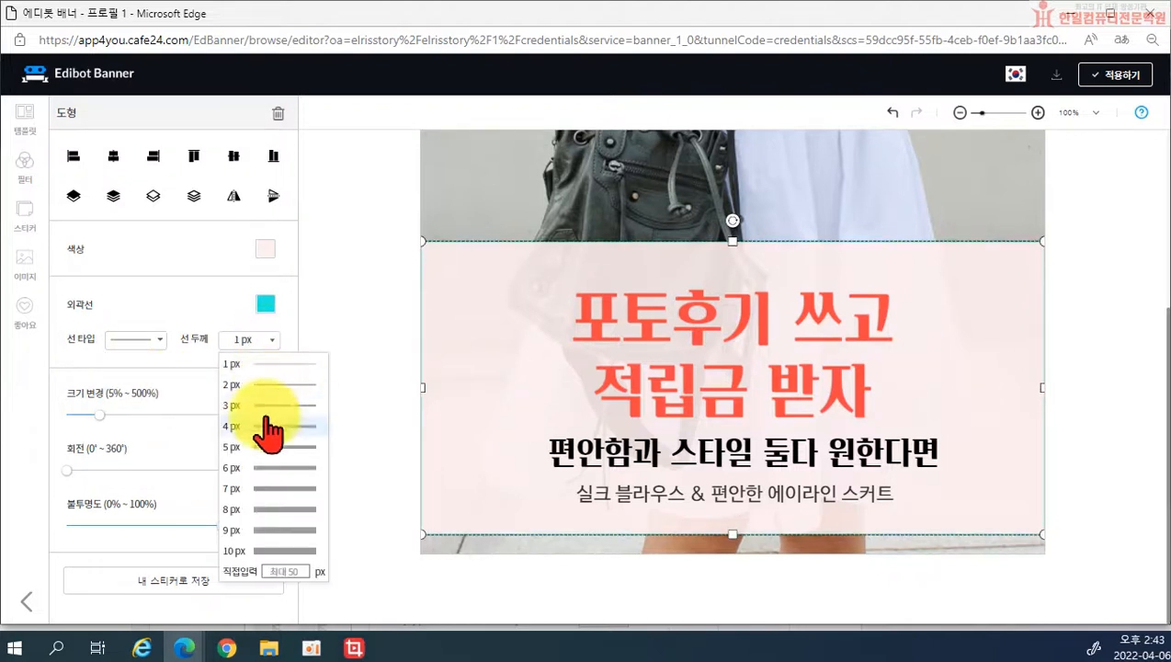
left_click(257, 469)
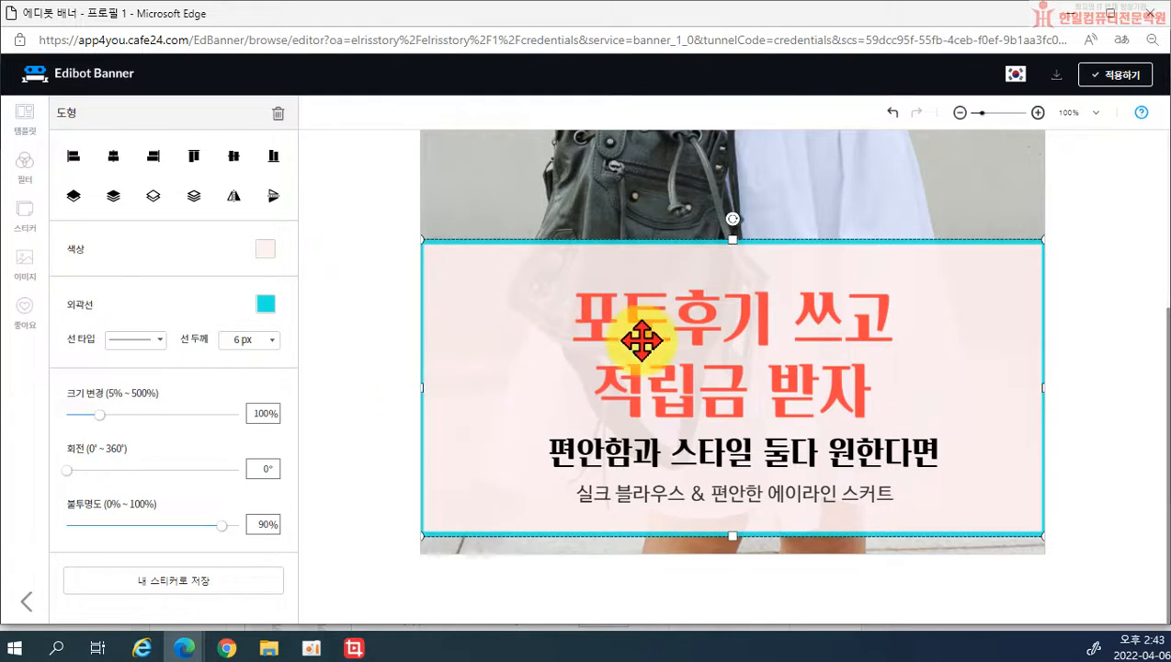
Step: Apply the finished banner and save it in the banner image and link dialog
left_click(1120, 92)
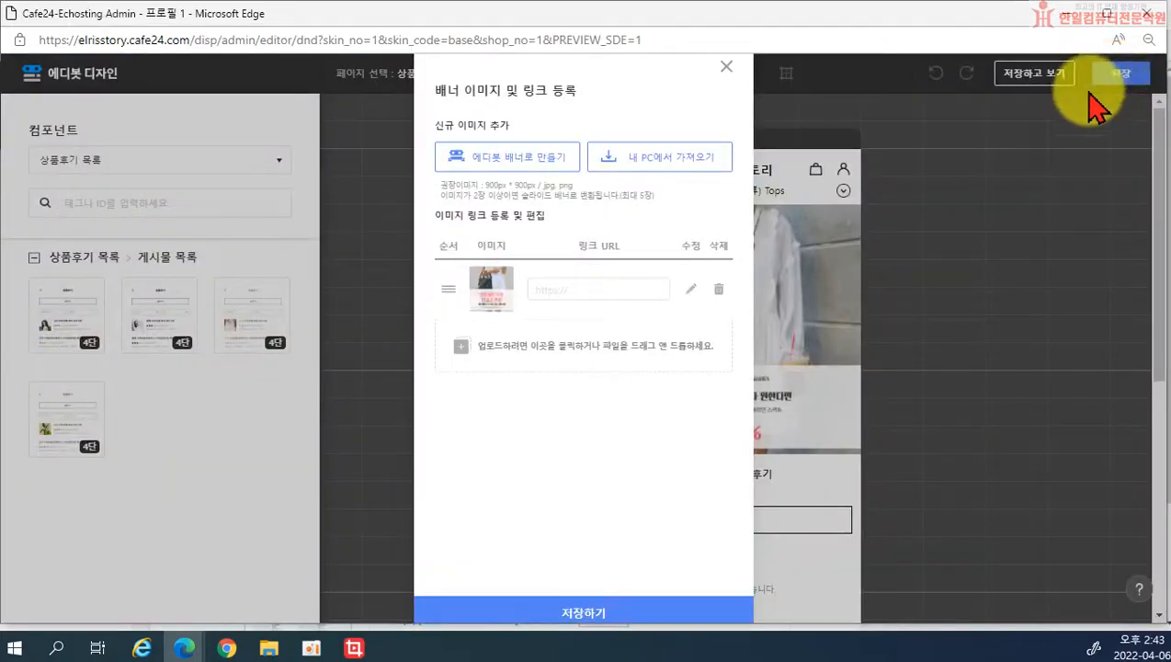
left_click(589, 614)
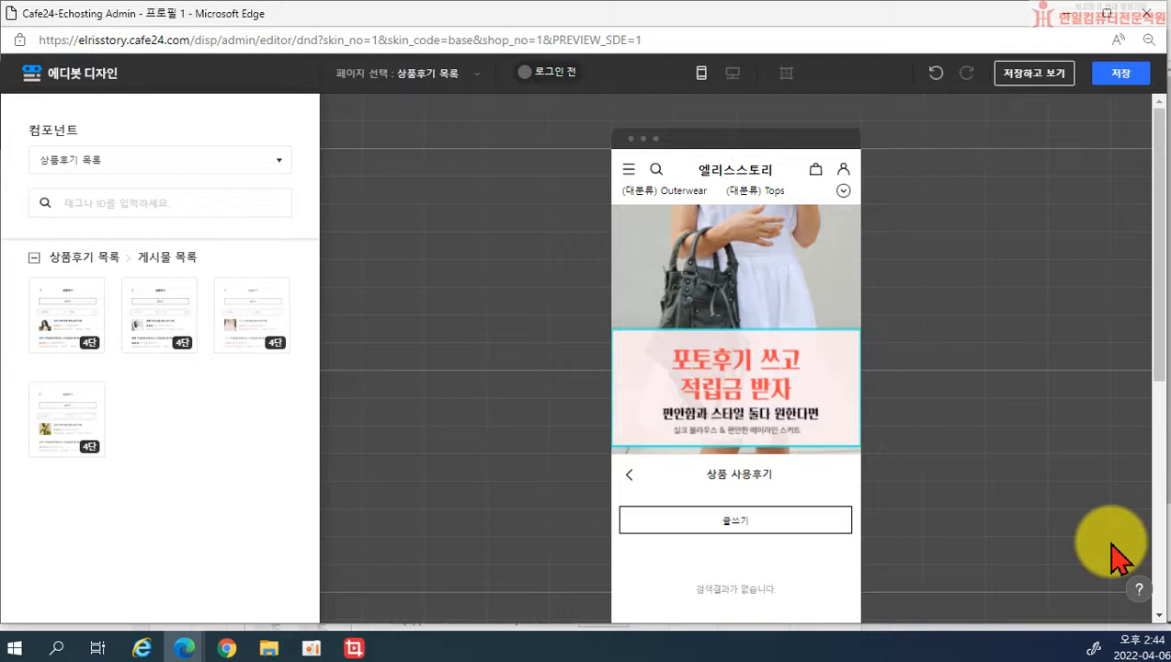
Step: Show components from all categories (전체), then save the review list page design and confirm
left_click(154, 163)
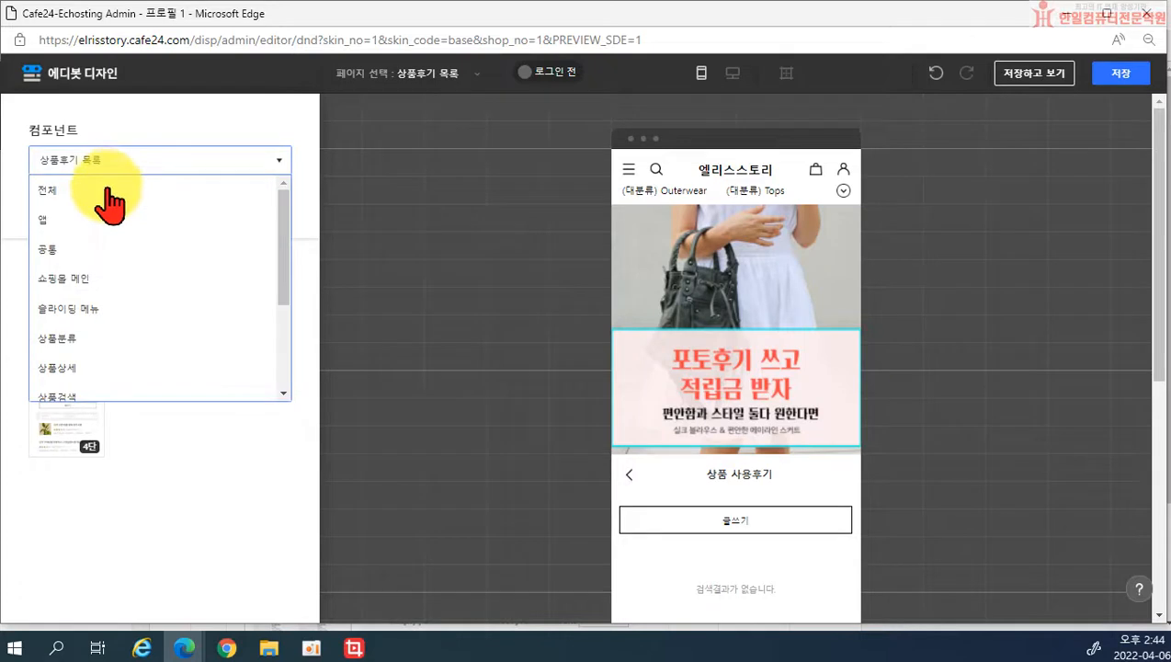
left_click(110, 190)
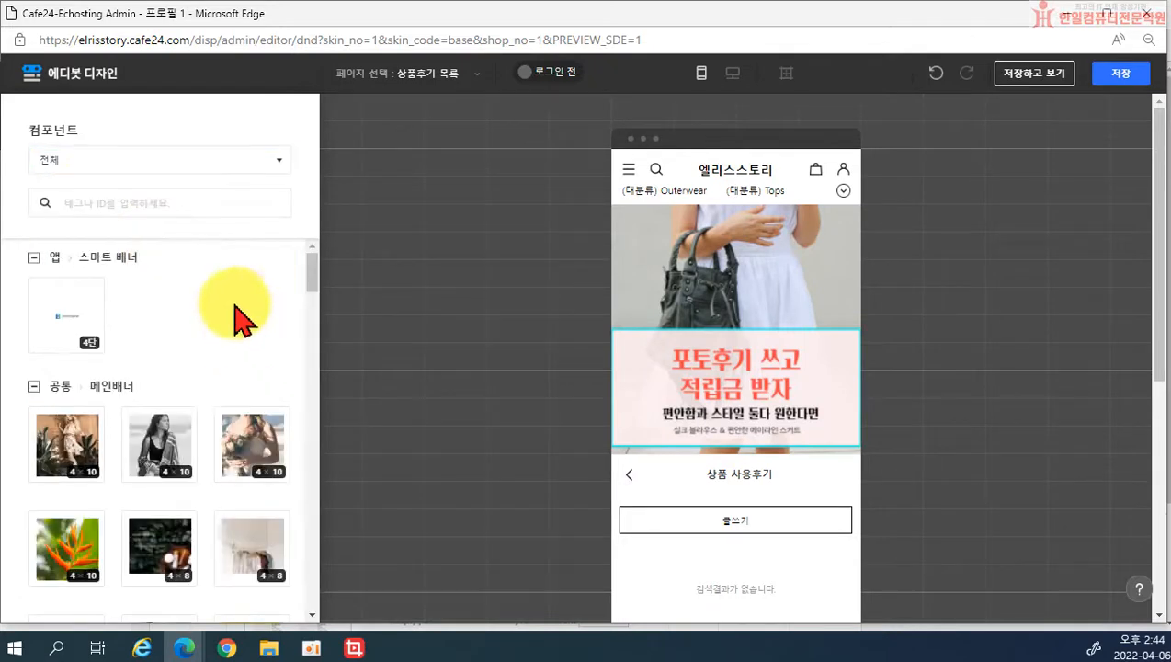
scroll(157, 444, "down", 5)
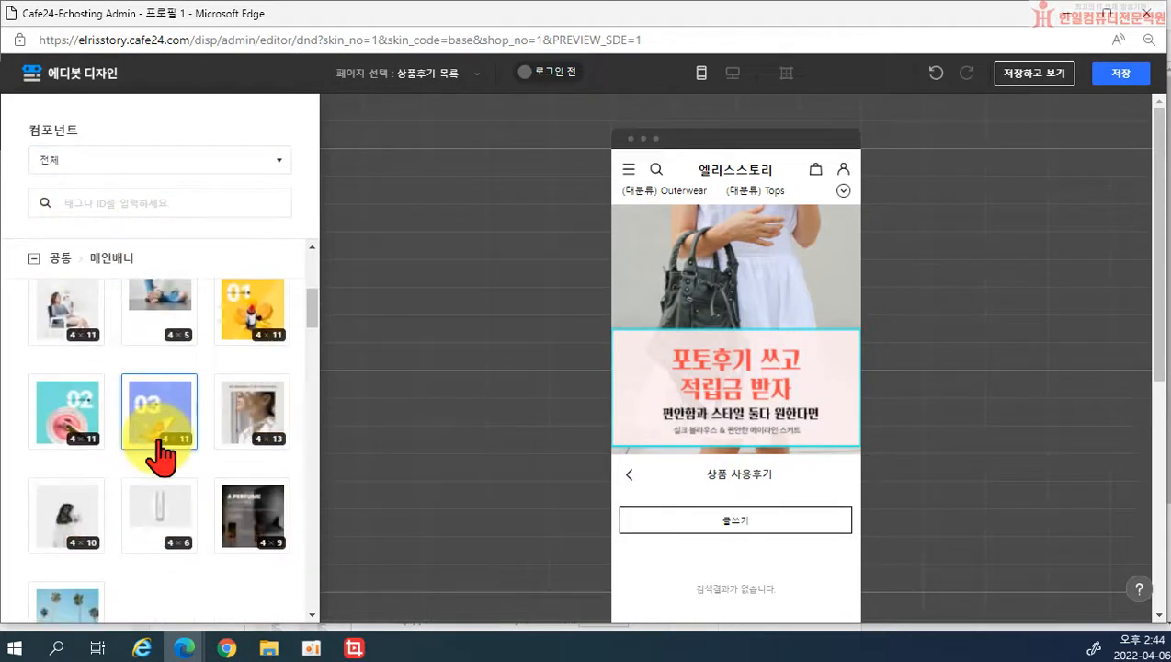
scroll(159, 455, "down", 3)
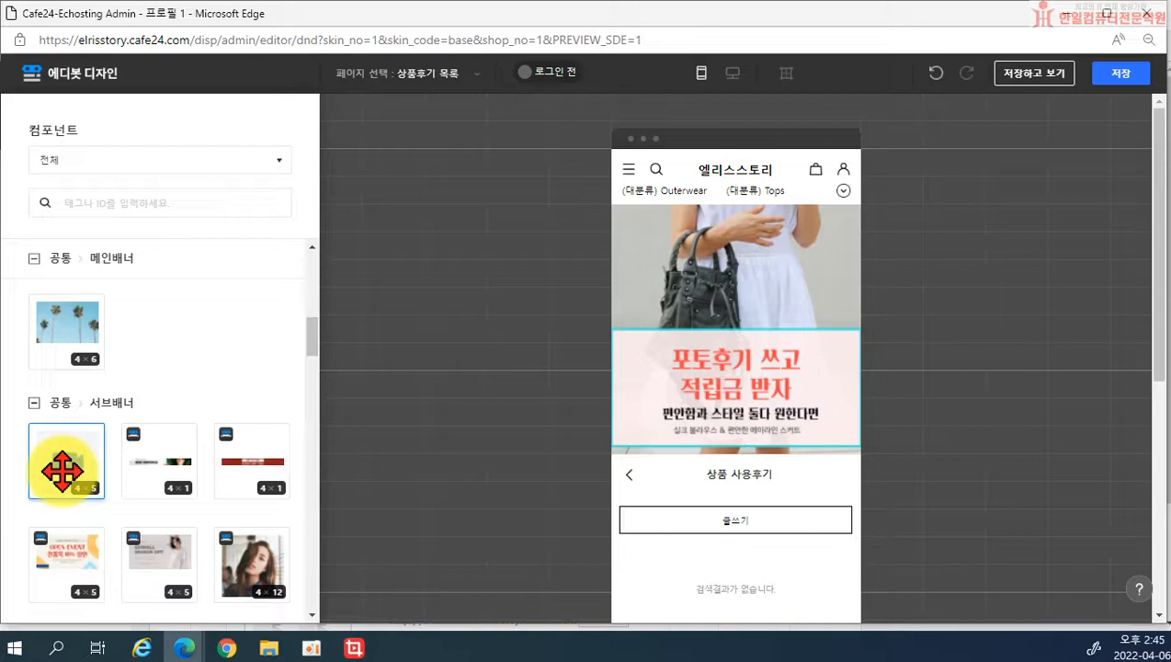
left_click(1118, 75)
left_click(654, 371)
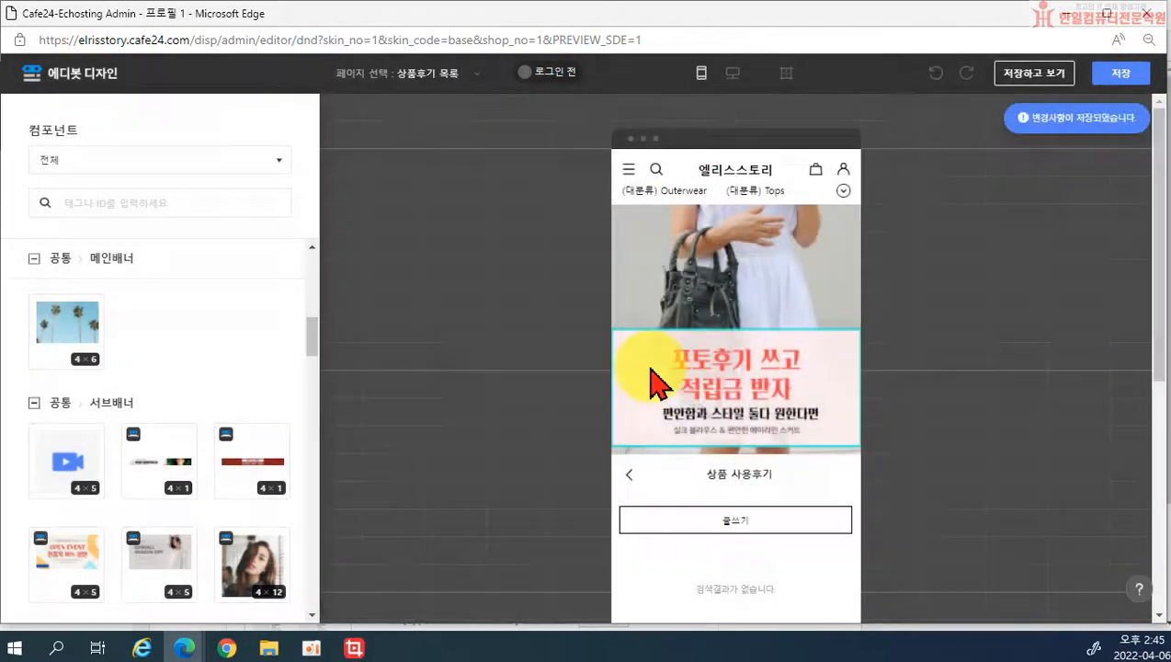
Step: Close the design editor and set 기본디자인 as the representative design
left_click(1146, 14)
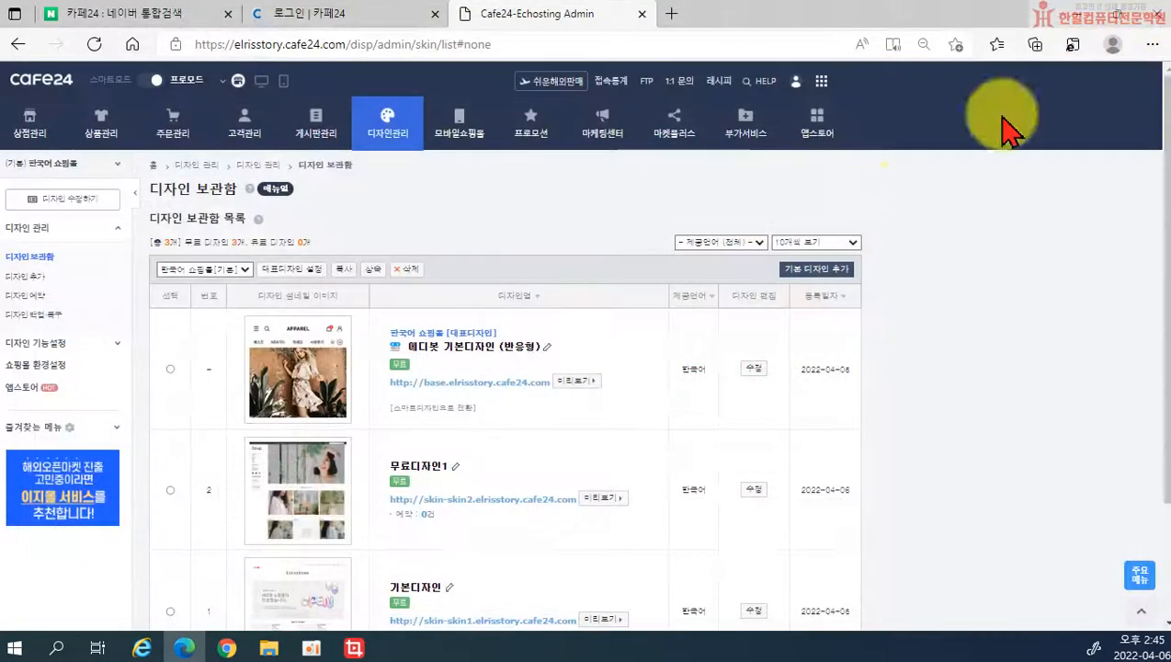
scroll(712, 368, "down", 3)
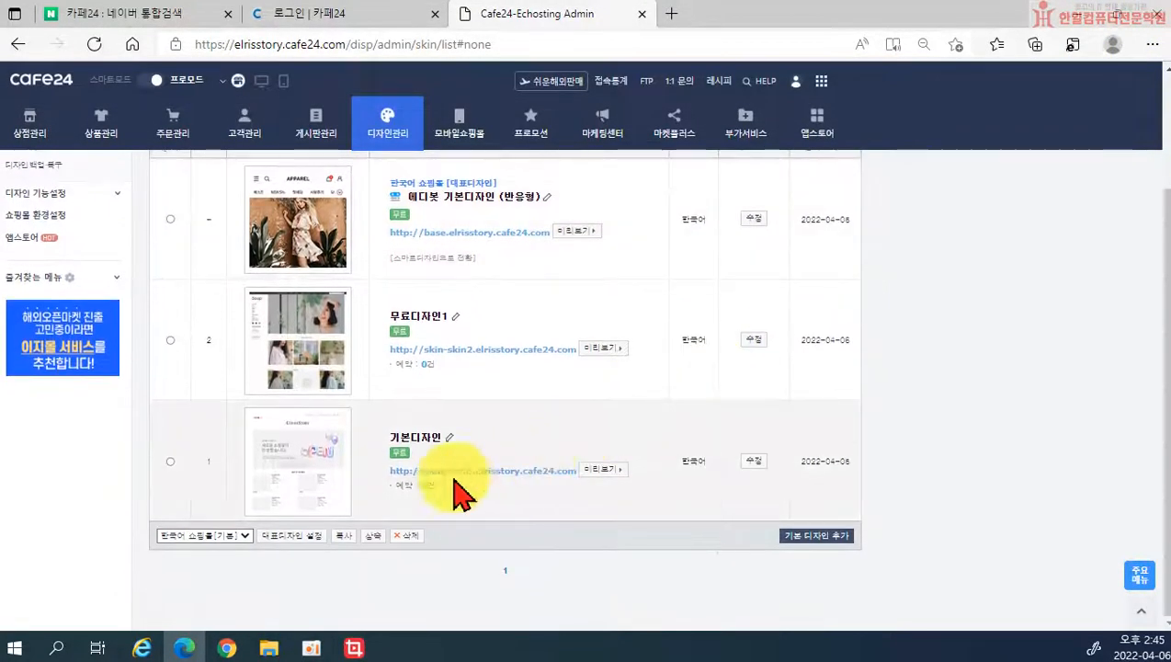
mouse_move(317, 486)
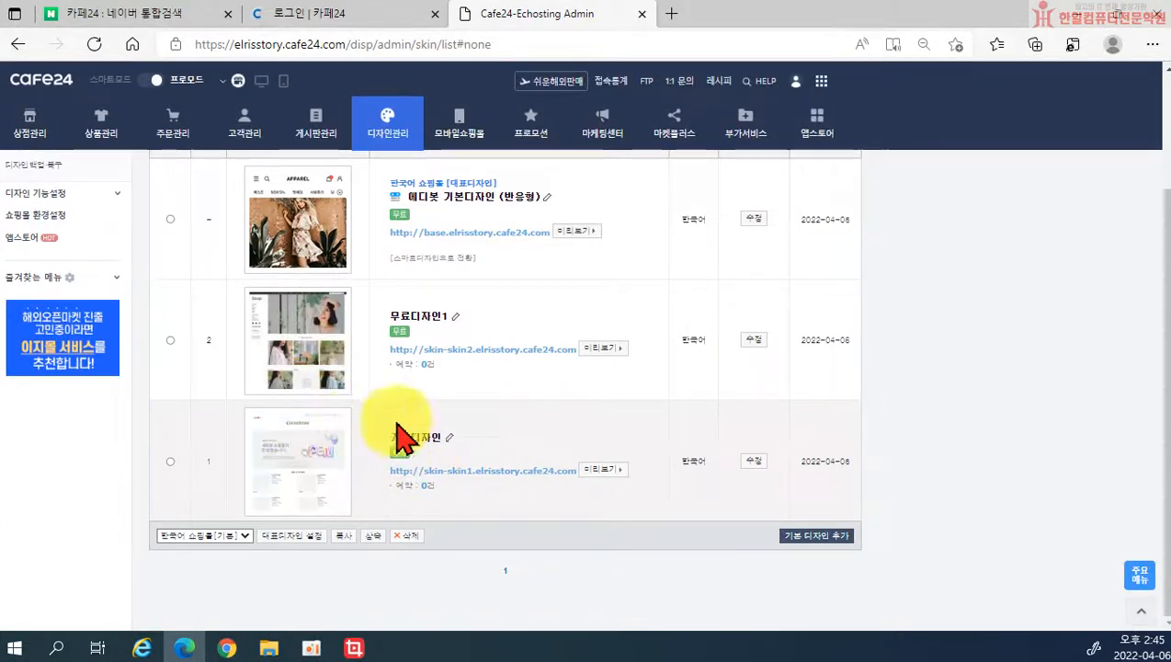
left_click(170, 460)
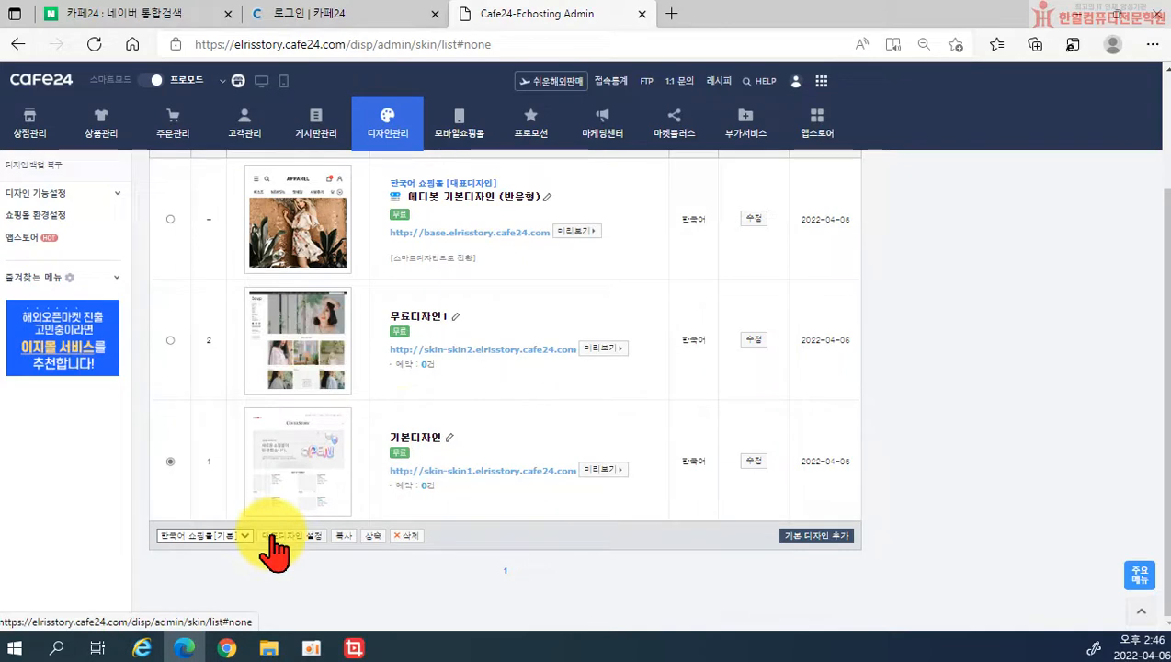
left_click(273, 537)
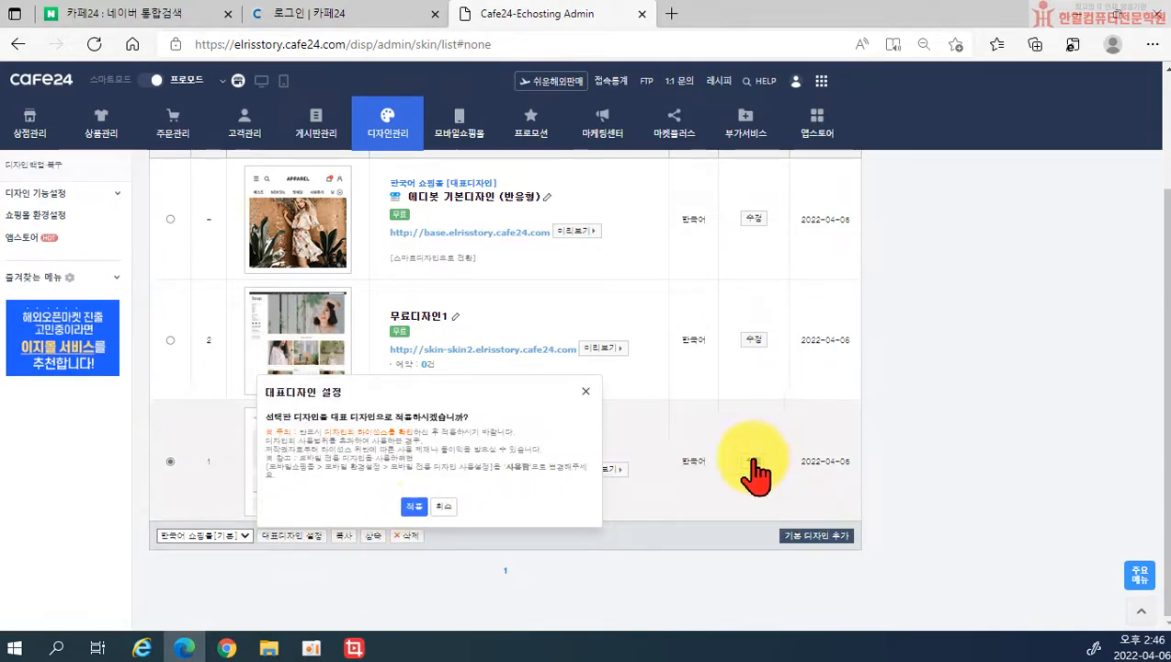
left_click(413, 506)
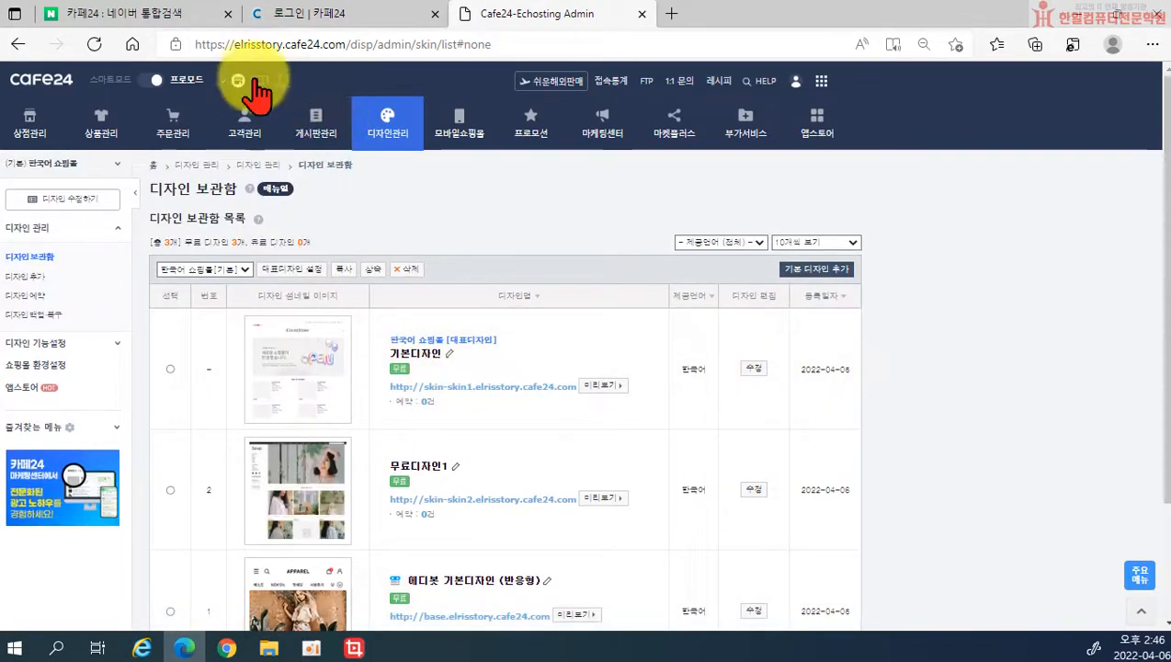
Step: Check the shop front in a new tab, dismiss the search panel and 60% SALE popup, then close it
left_click(240, 81)
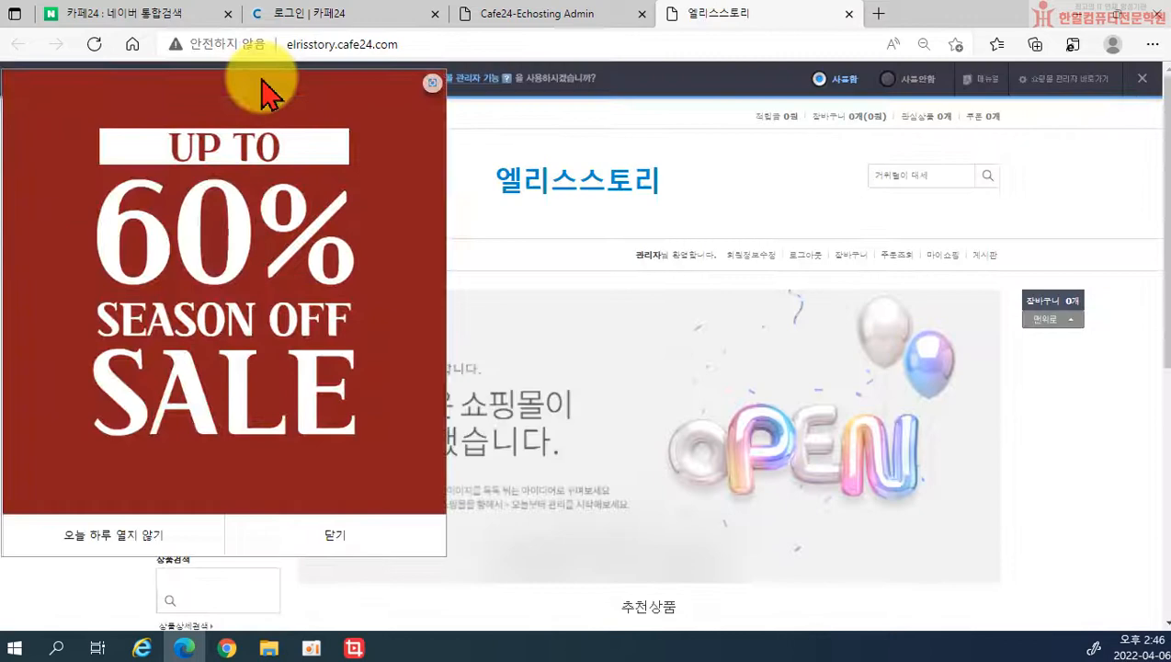
left_click(436, 87)
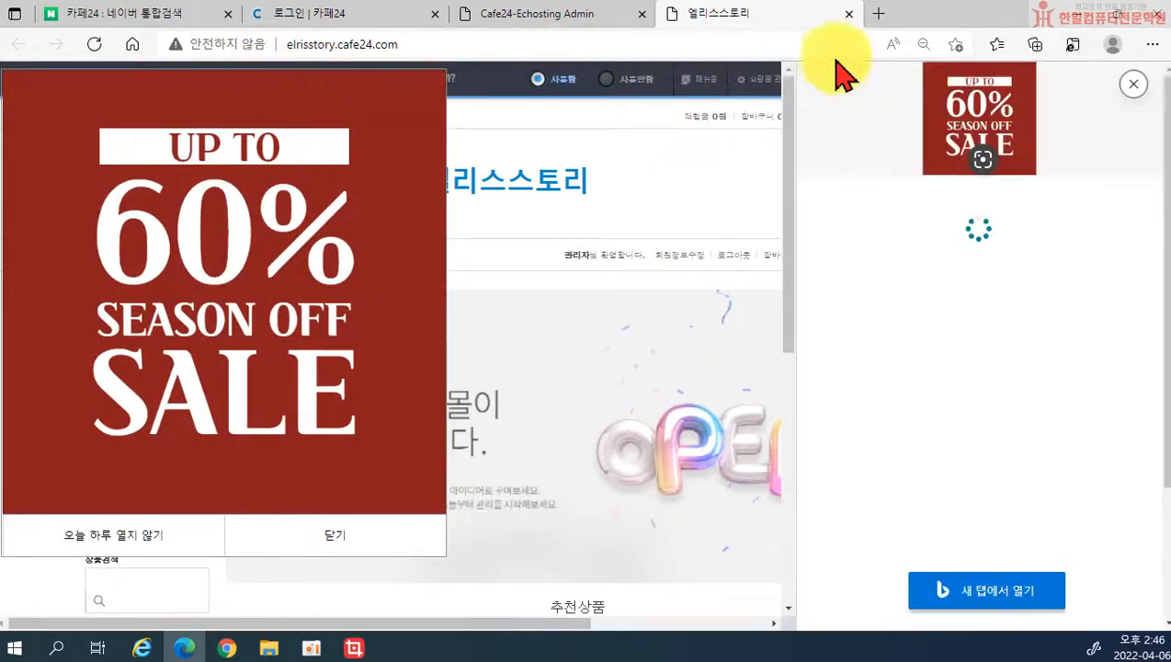
left_click(1134, 85)
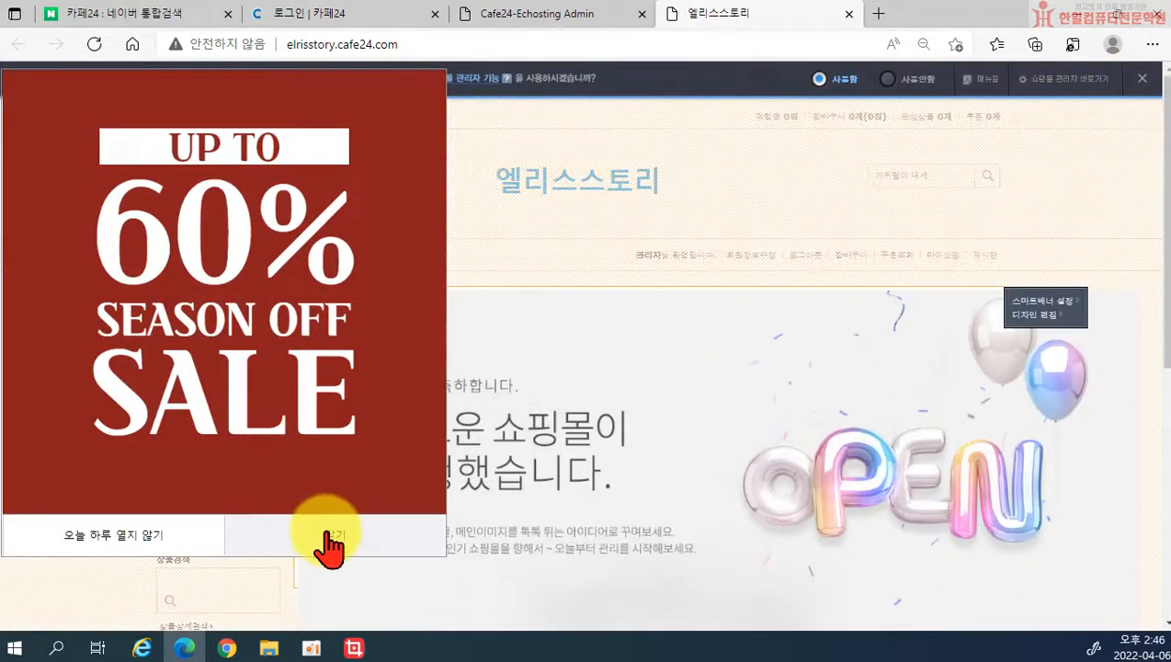
left_click(331, 538)
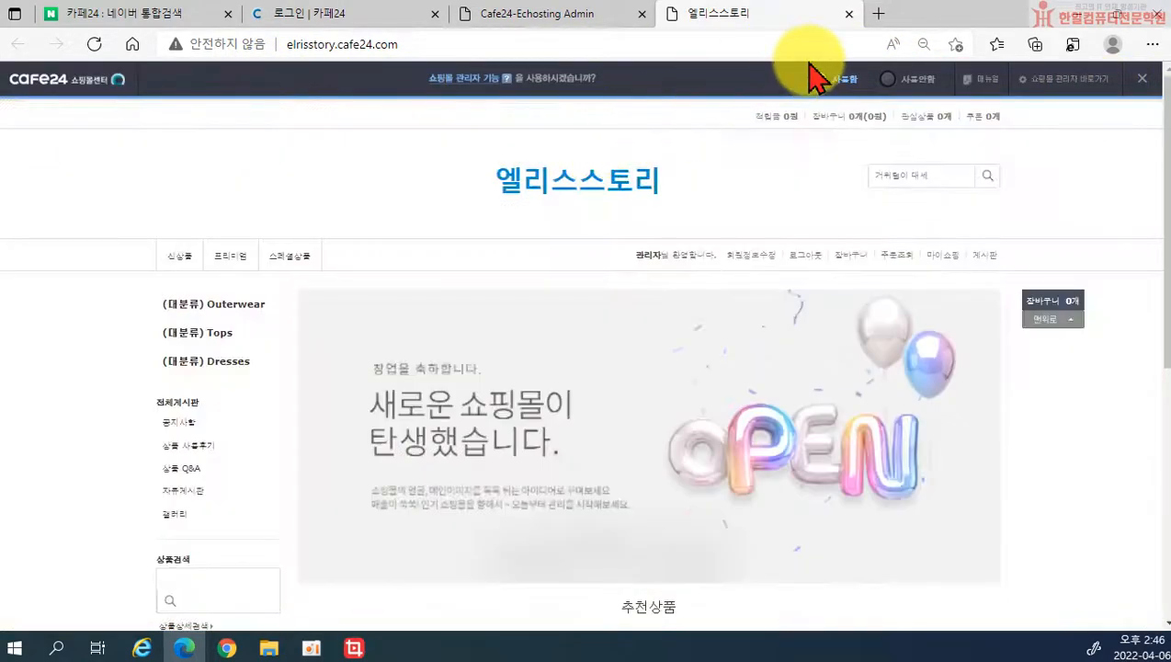
left_click(848, 14)
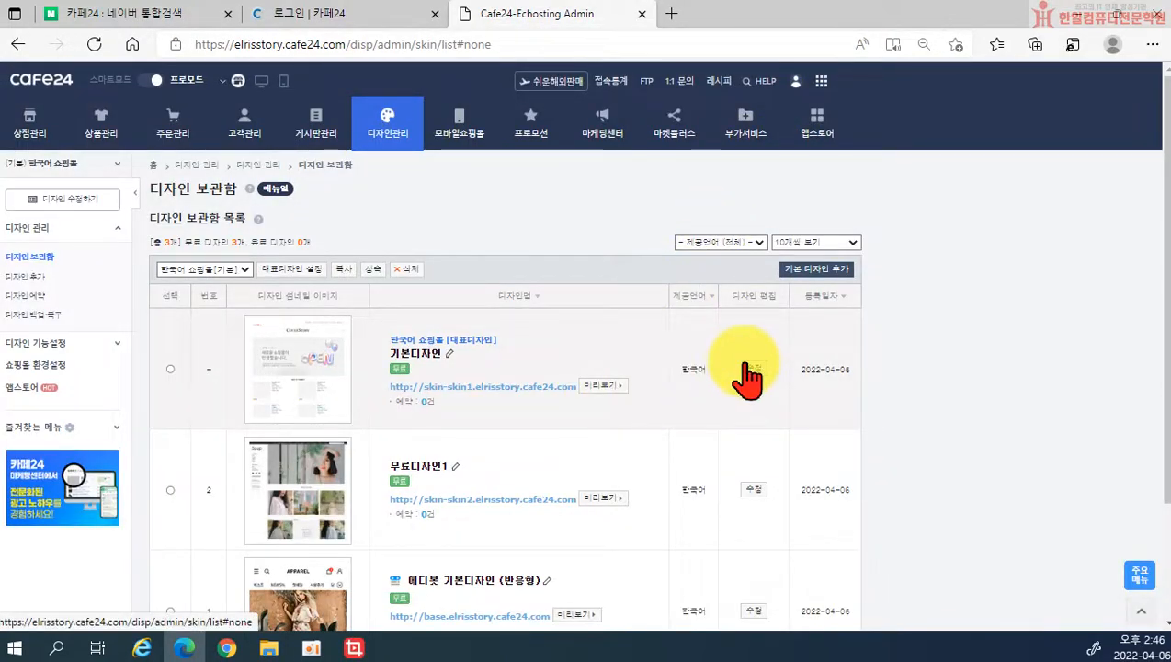
Step: Open the 기본디자인 Smart Design editor, dismiss the preview's sale popup, and try editing the logo
left_click(752, 369)
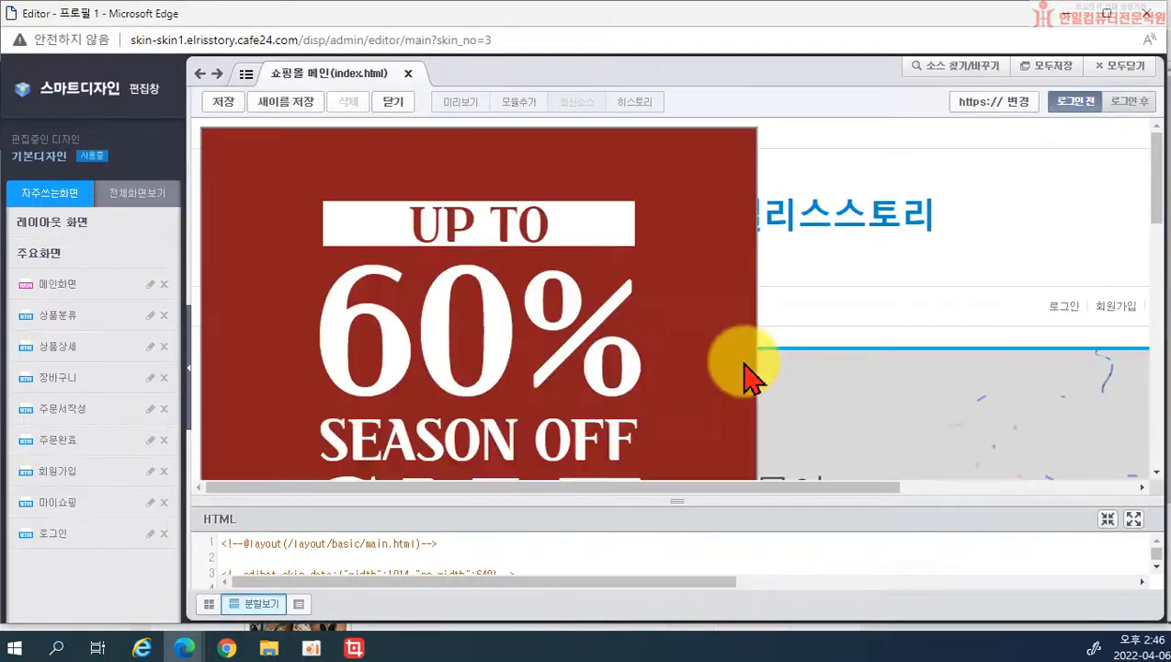
scroll(721, 313, "down", 5)
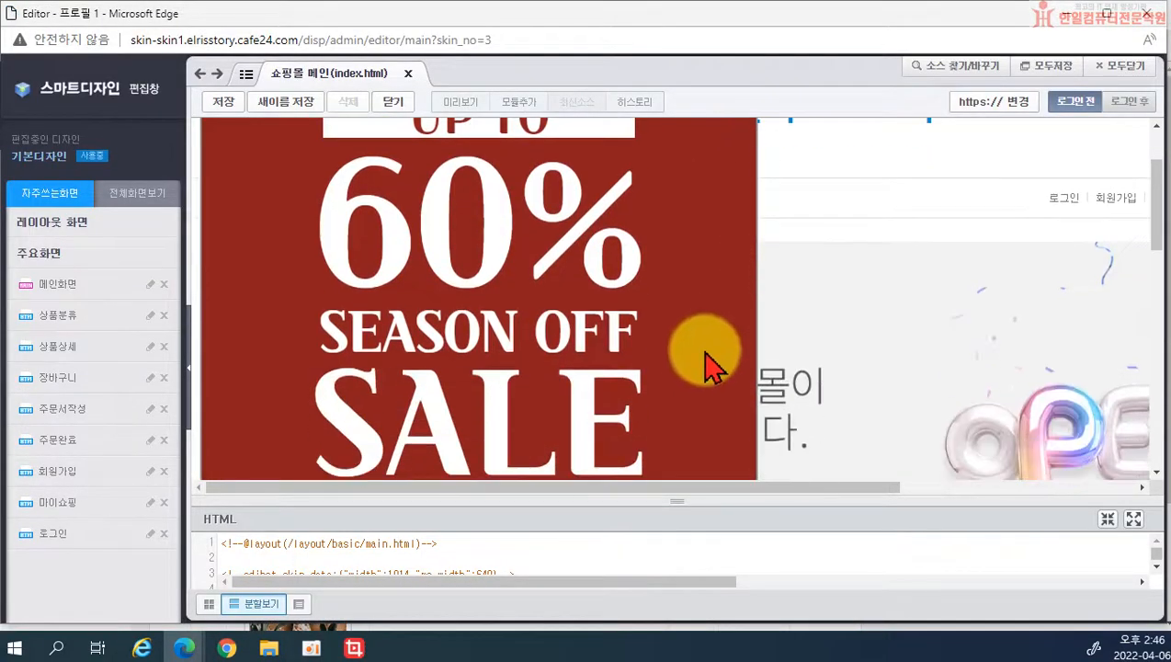
left_click(676, 342)
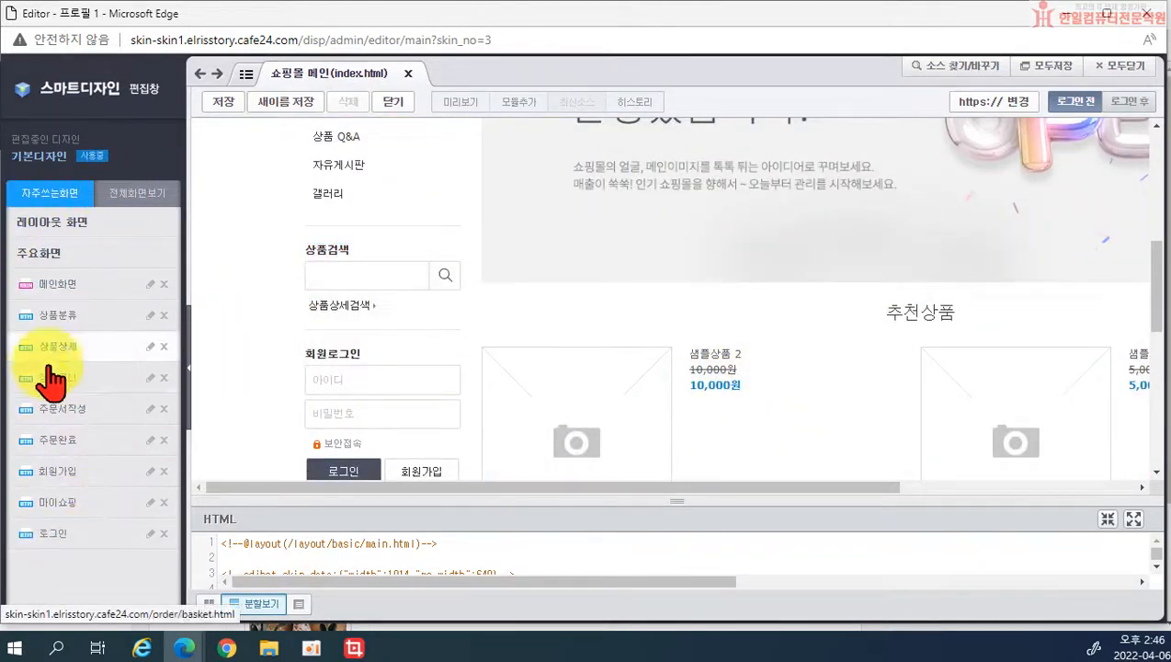
scroll(478, 266, "up", 8)
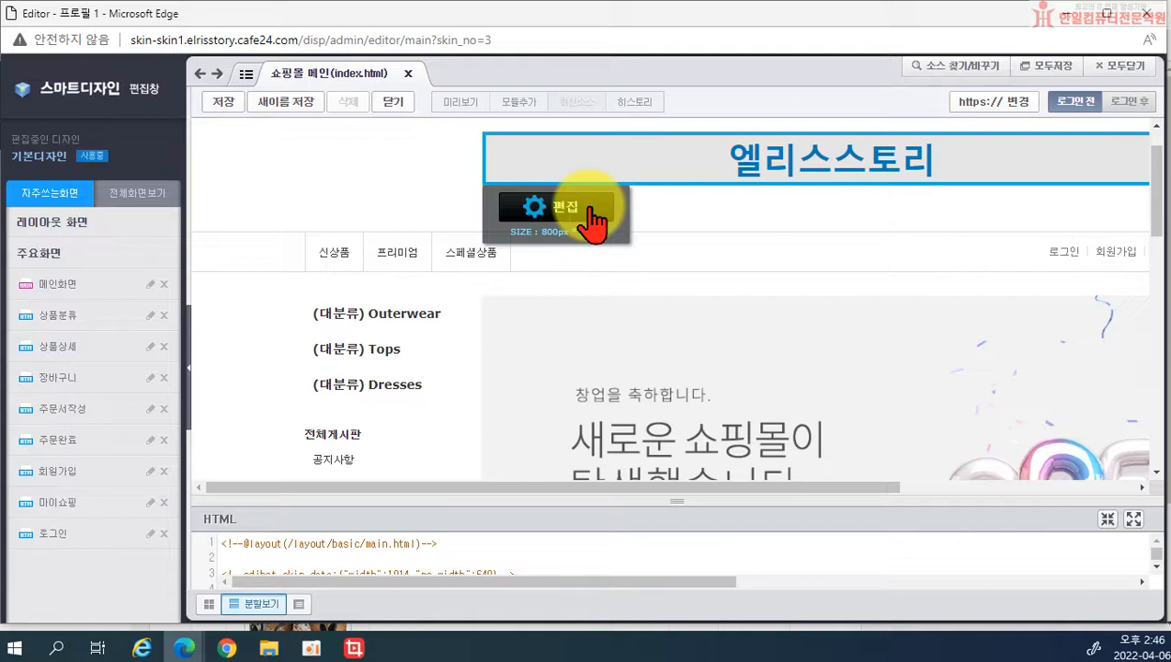
left_click(591, 212)
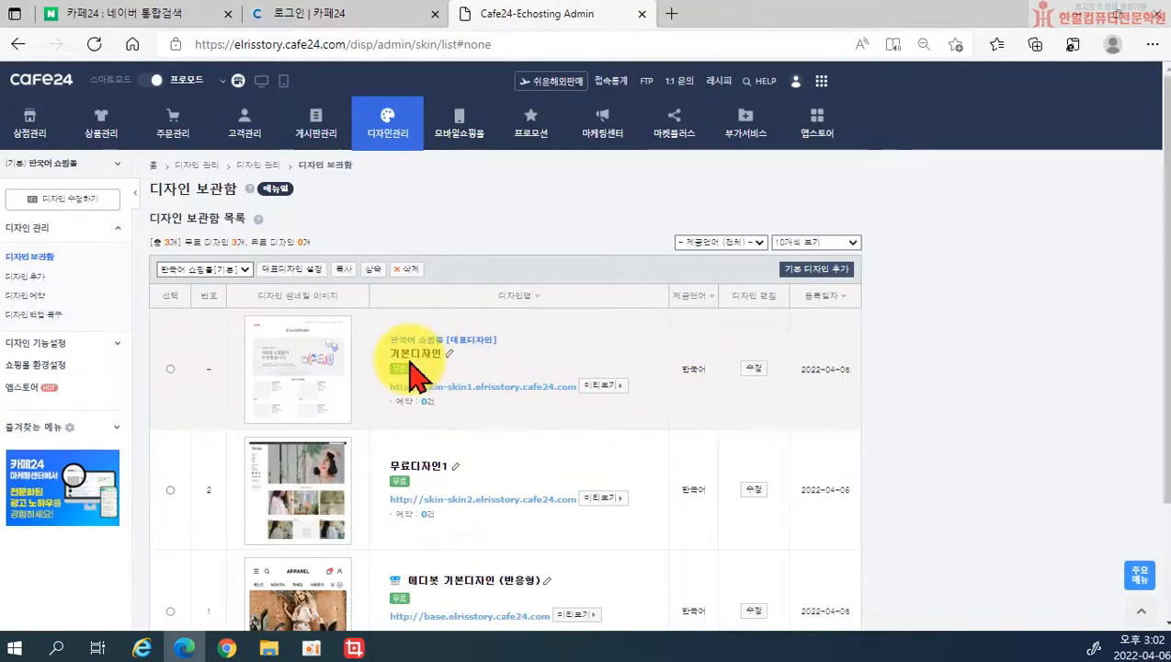
Step: Reopen the editor and hide the SALE popup for today with 오늘 하루 열지 않기
left_click(752, 368)
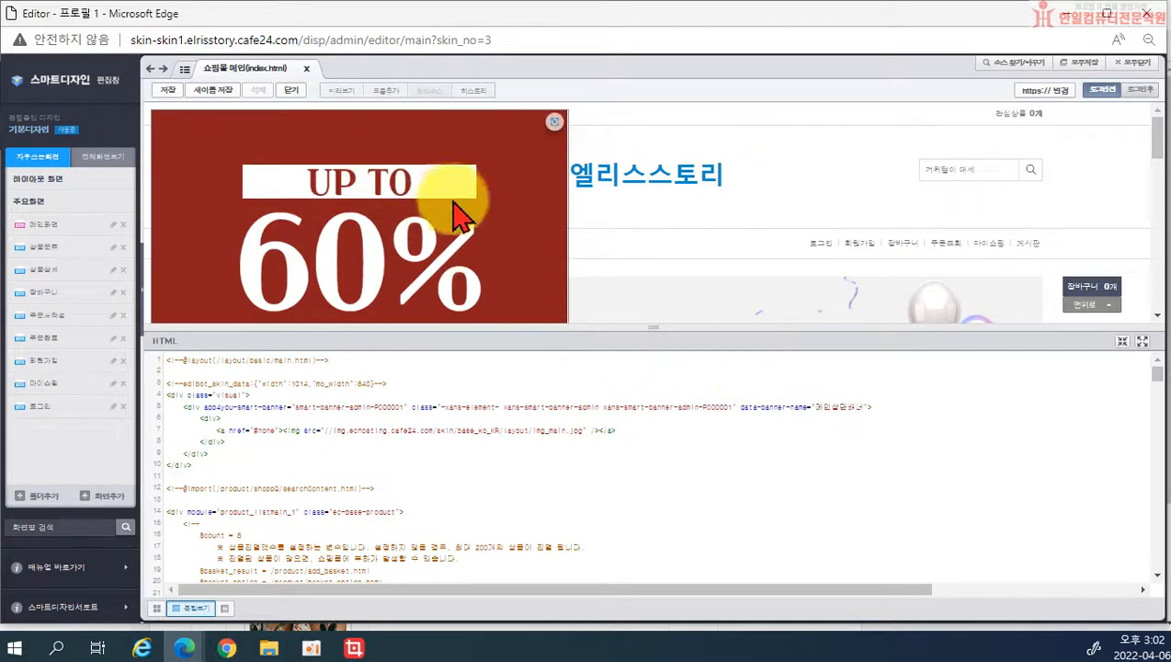
scroll(469, 244, "down", 1)
scroll(469, 244, "down", 3)
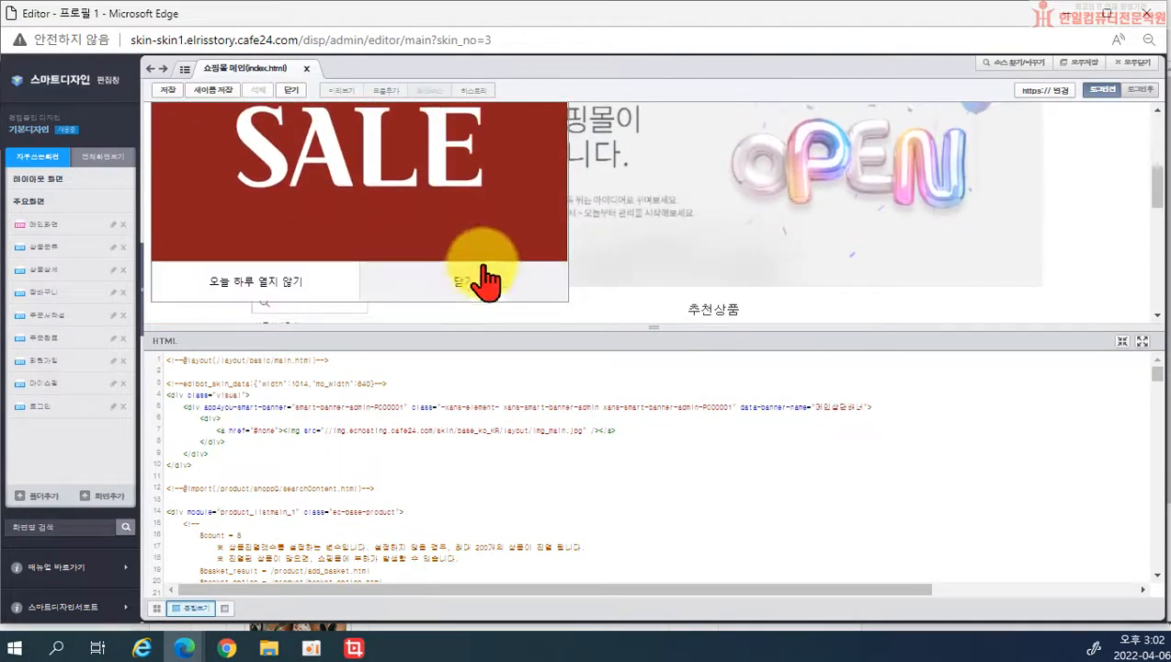
left_click(248, 293)
scroll(684, 284, "up", 2)
scroll(685, 283, "up", 3)
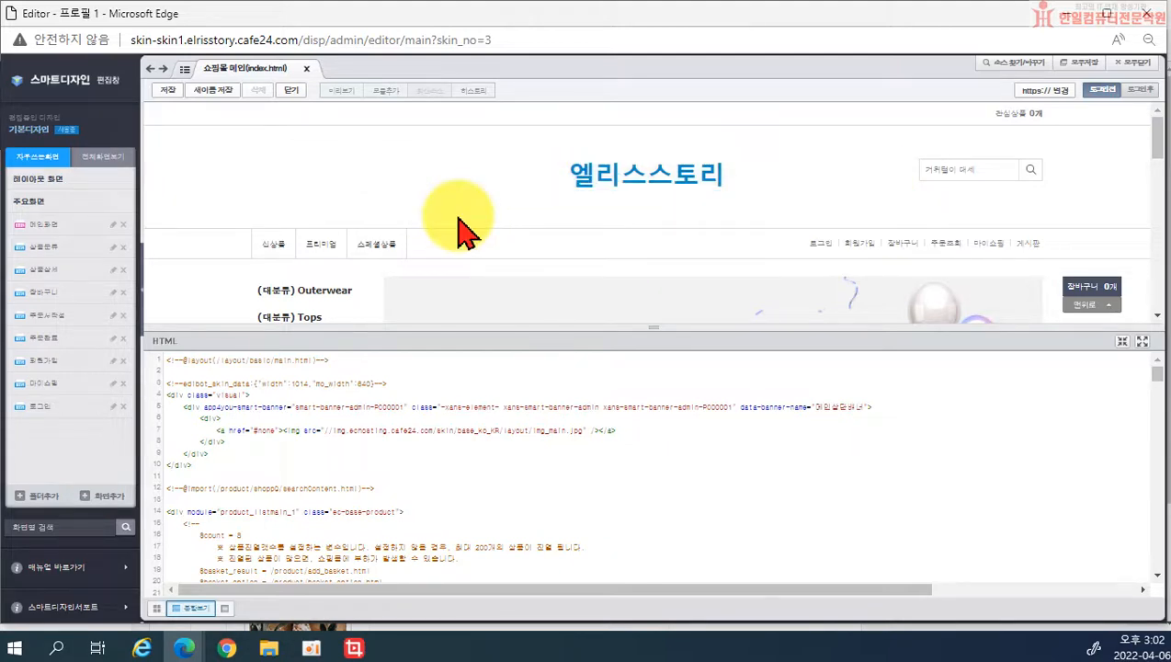
Step: In the top logo module's 속성 settings, load logo.jpg as the logo image
left_click(443, 211)
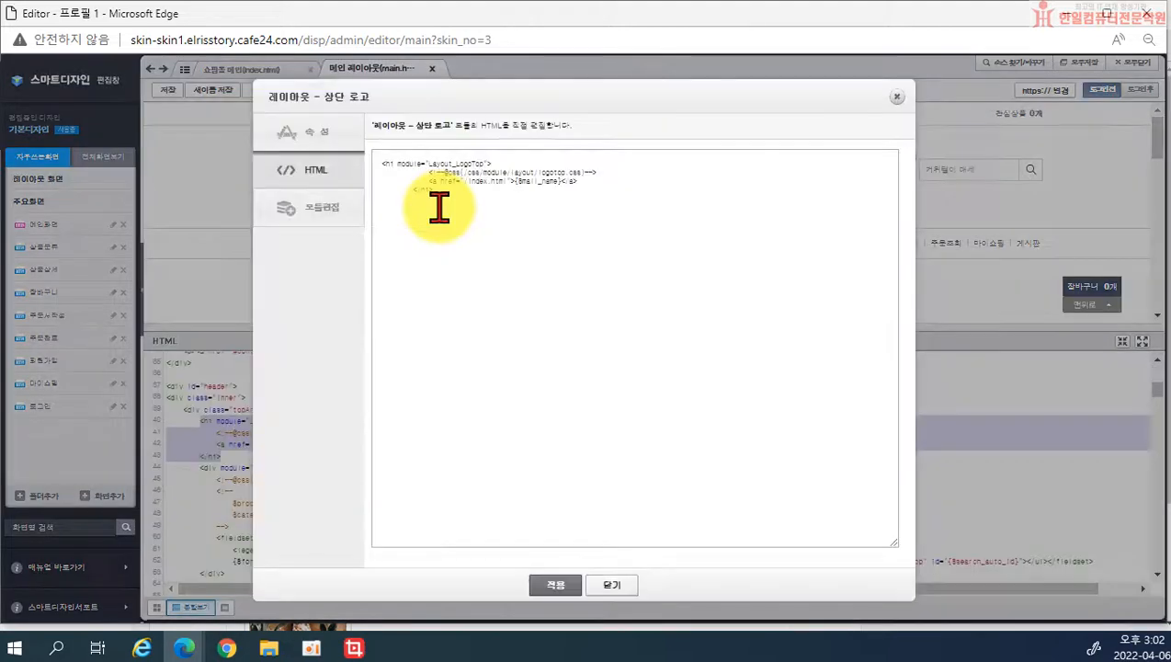
left_click(327, 143)
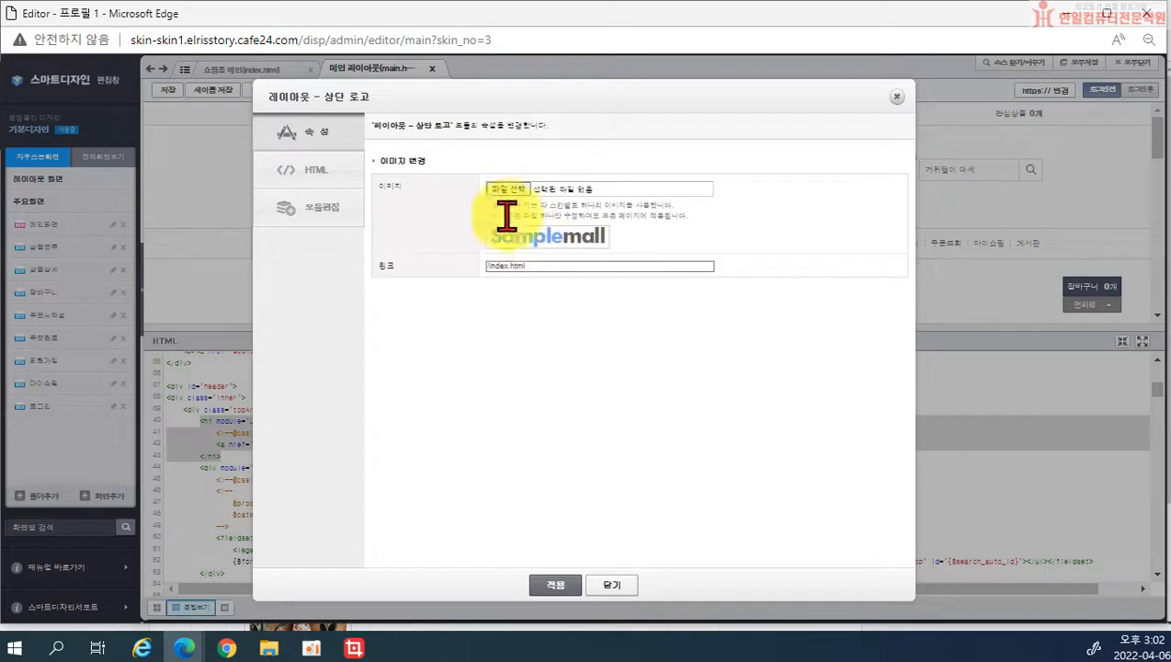
left_click(503, 189)
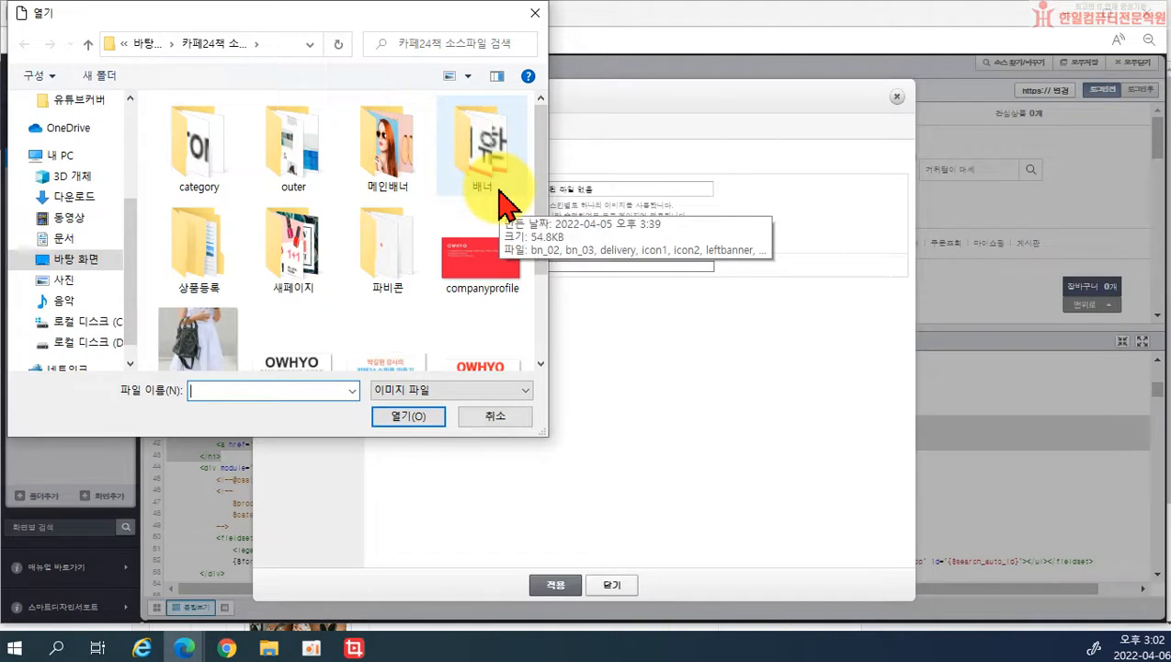
scroll(395, 294, "down", 1)
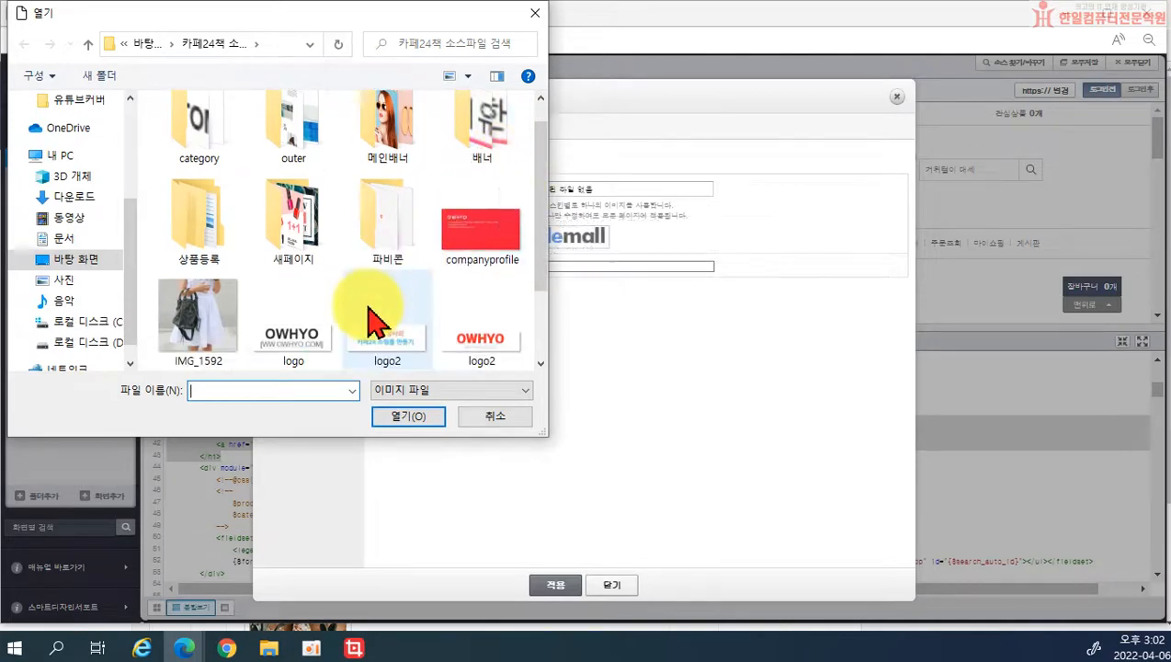
left_click(307, 333)
left_click(413, 424)
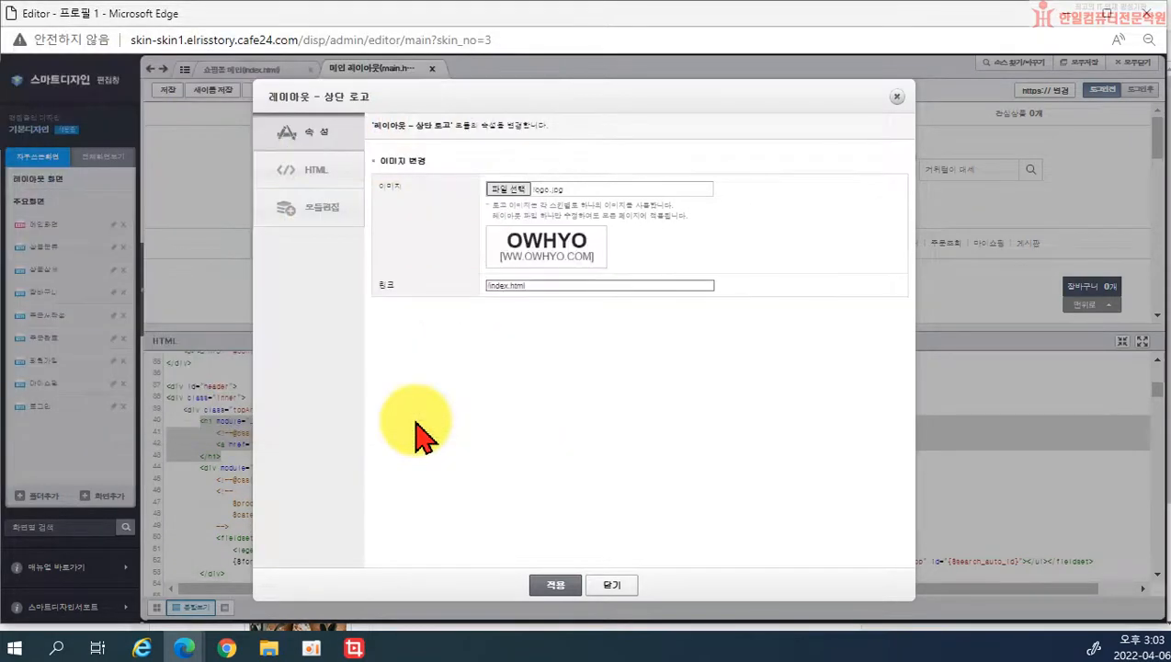
Step: Apply the logo.jpg image and close the logo dialog
left_click(558, 589)
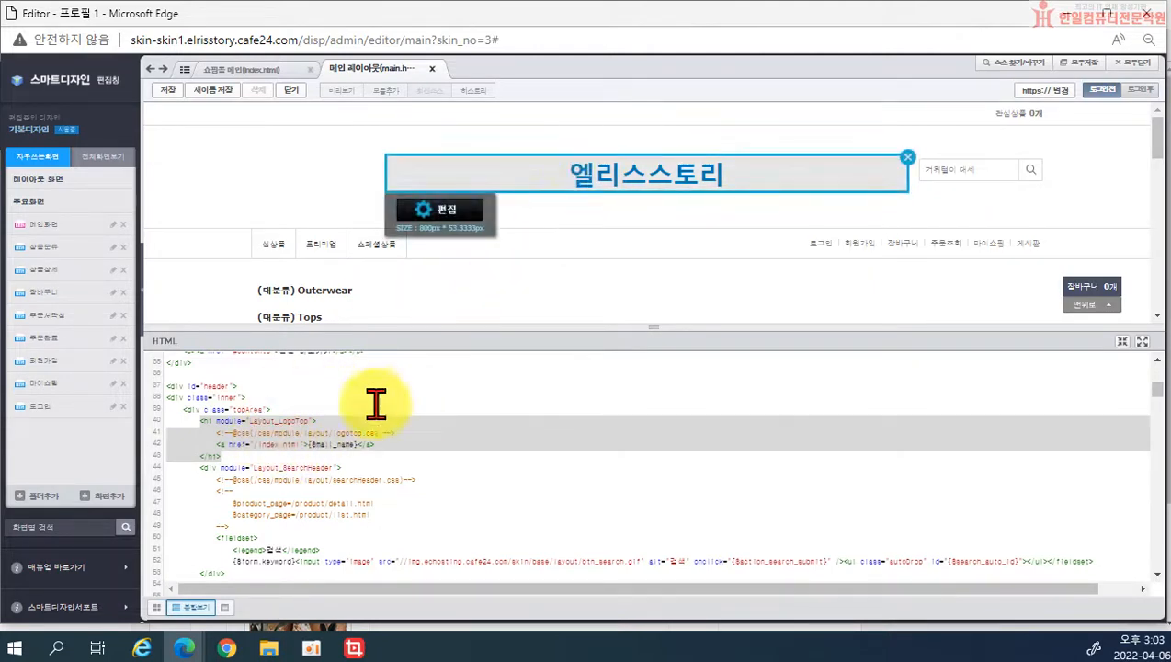
mouse_move(227, 432)
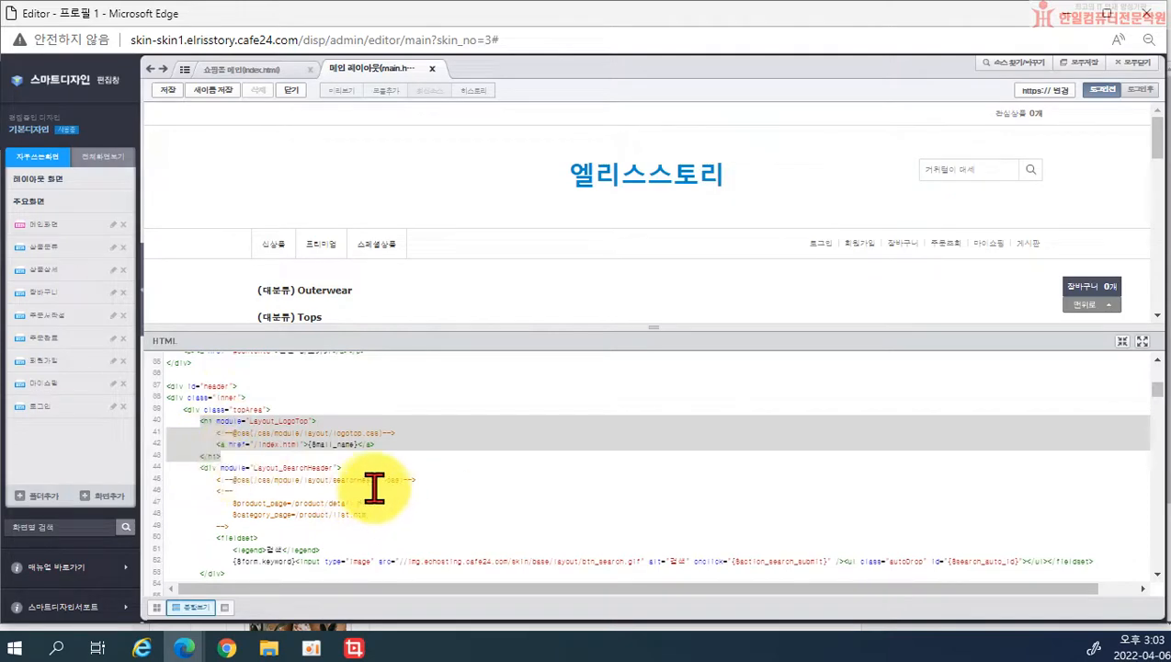
scroll(371, 495, "up", 1)
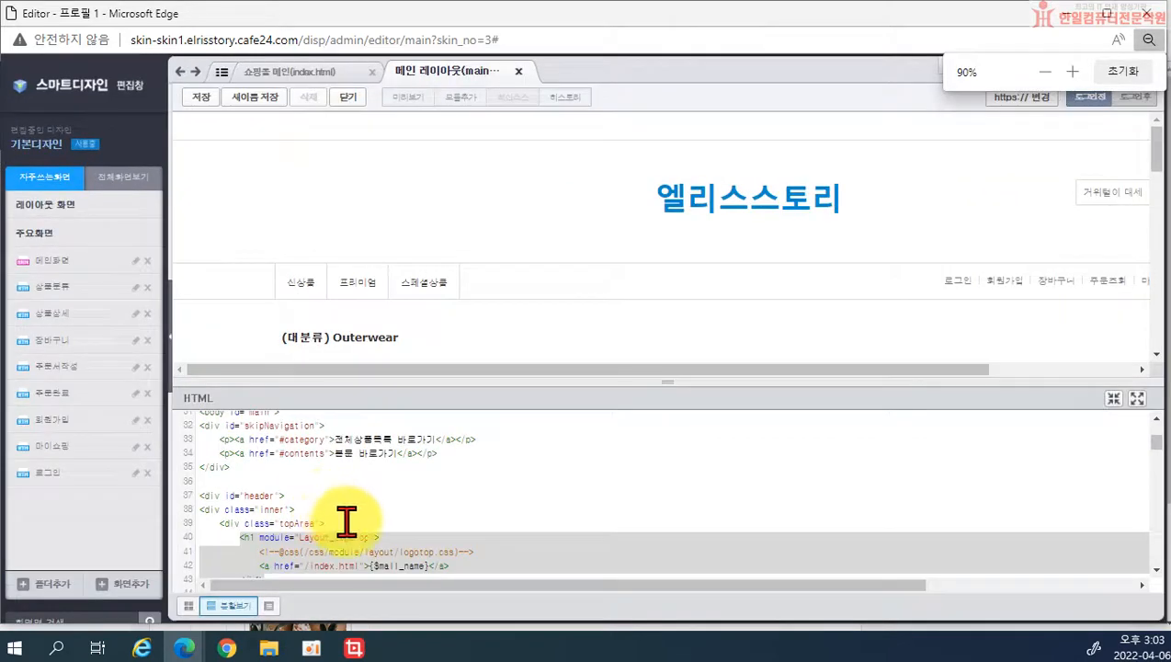
scroll(347, 487, "down", 2)
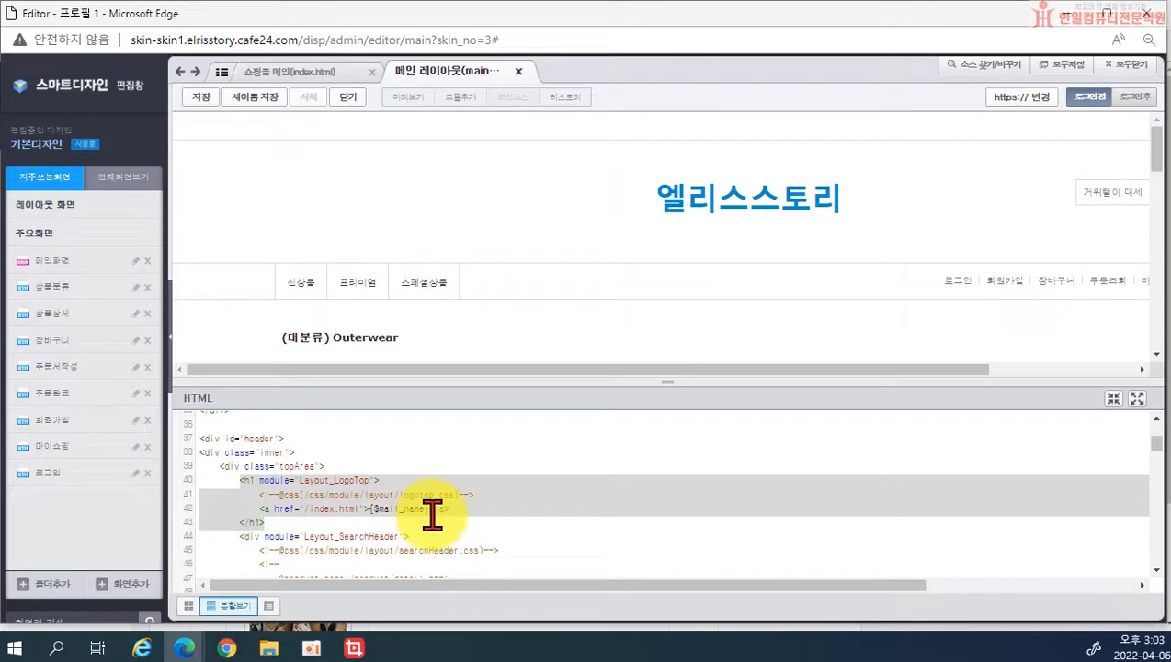
Step: Select the {$mall_name} logo text variable on line 42 of the main layout HTML
left_click(368, 507)
left_click_drag(371, 508, 431, 509)
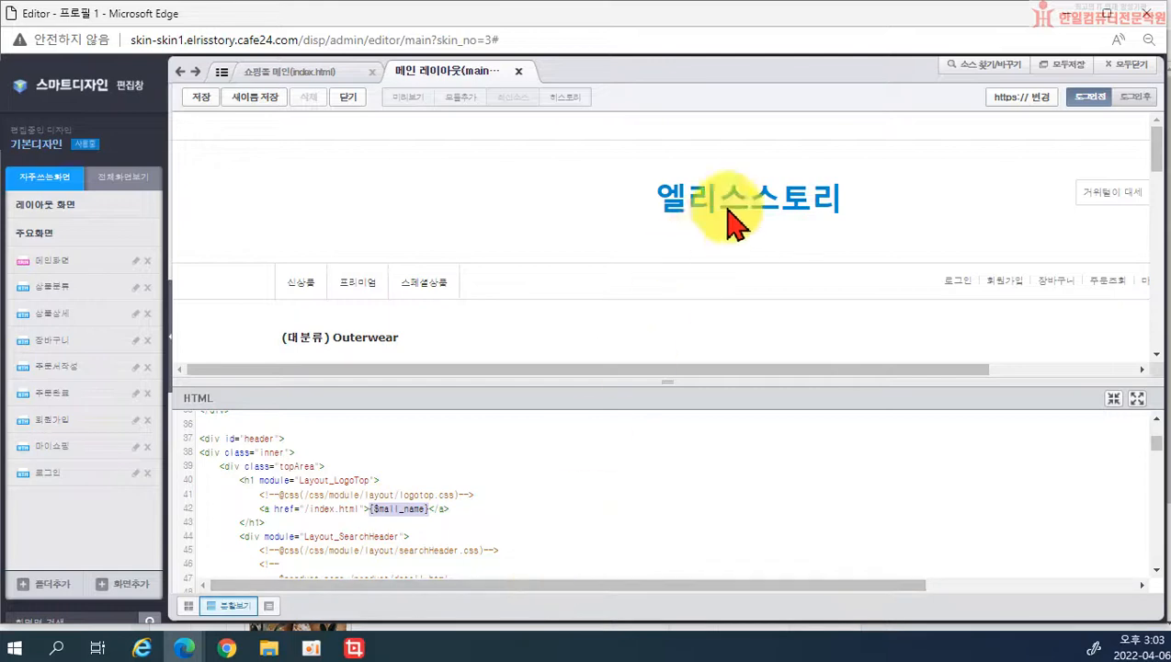
mouse_move(712, 204)
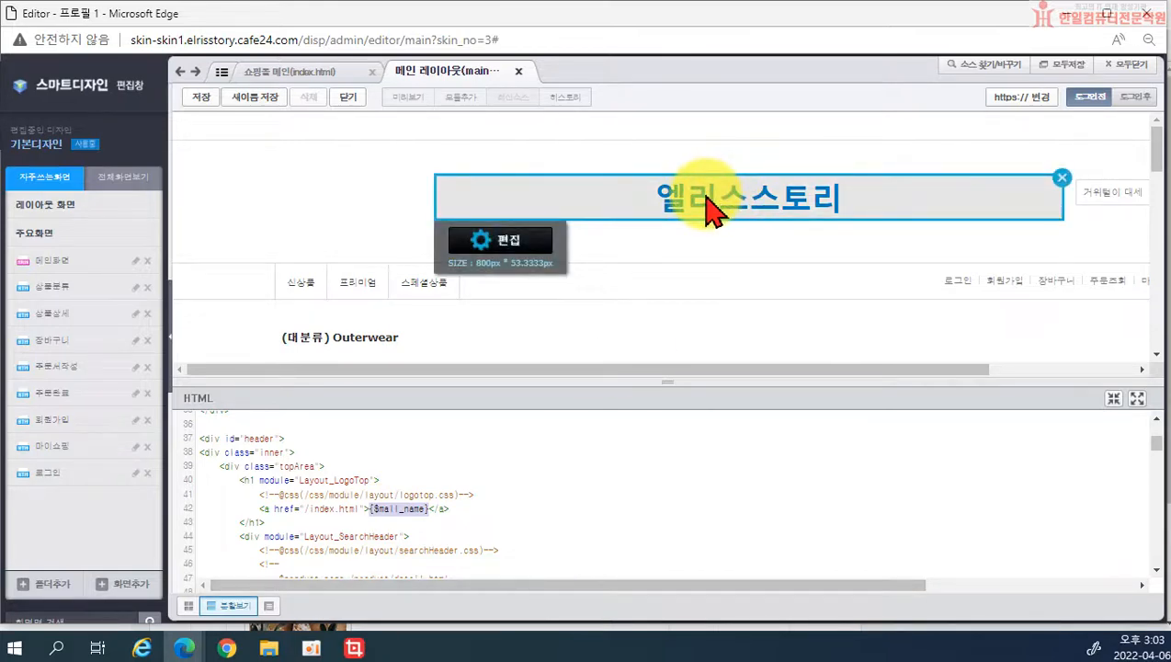
mouse_move(414, 492)
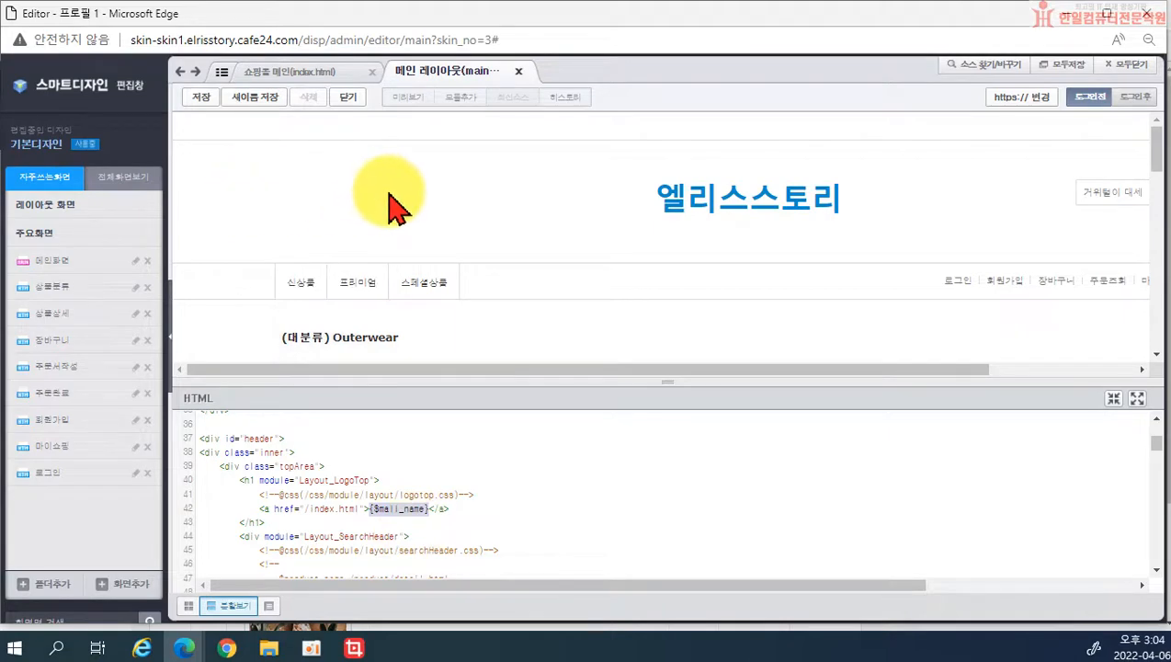
scroll(441, 225, "down", 3)
scroll(596, 235, "down", 1)
scroll(595, 235, "down", 2)
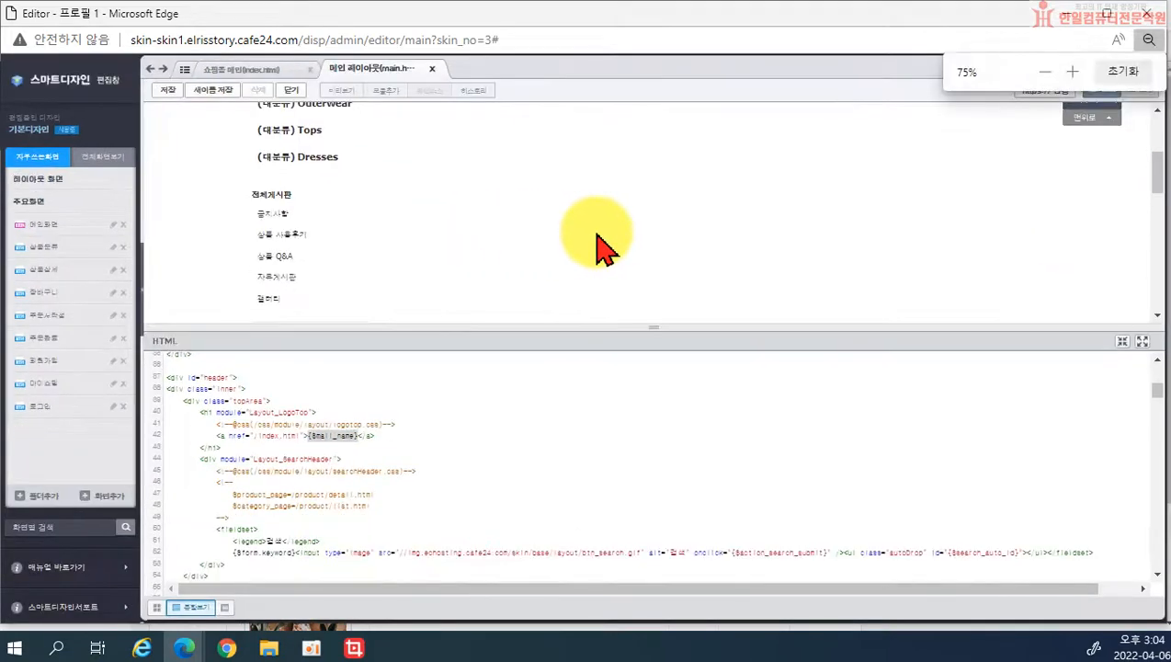
scroll(653, 204, "down", 1)
scroll(654, 219, "up", 5)
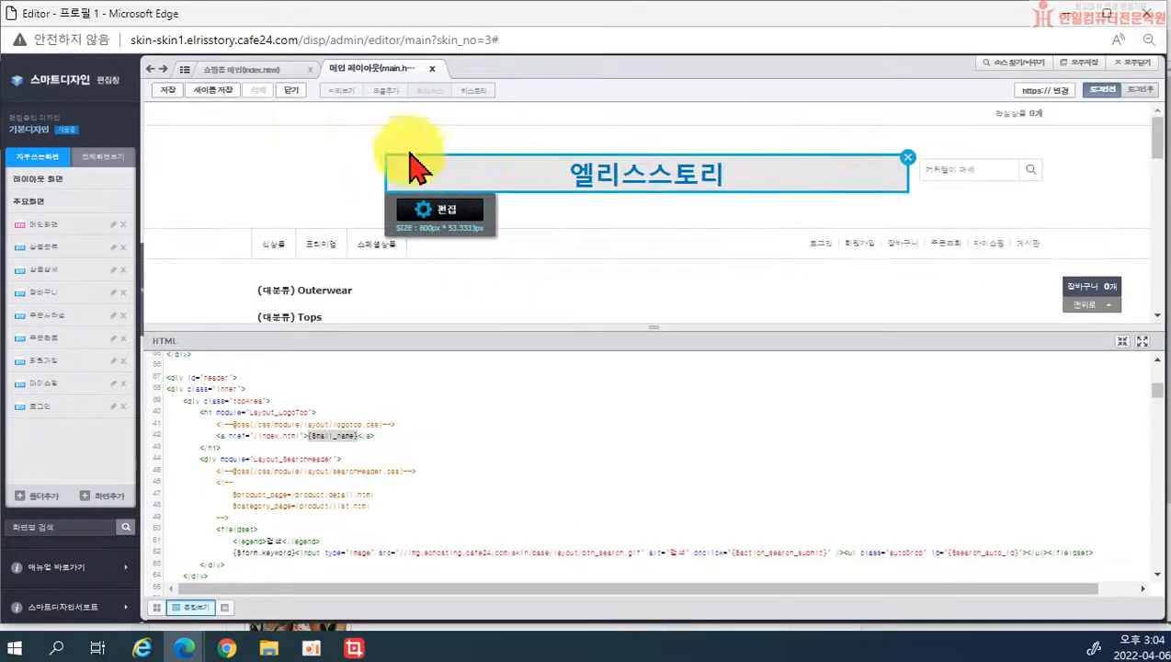
Step: Close the main.html layout tab and enlarge the page preview above the code
left_click(434, 68)
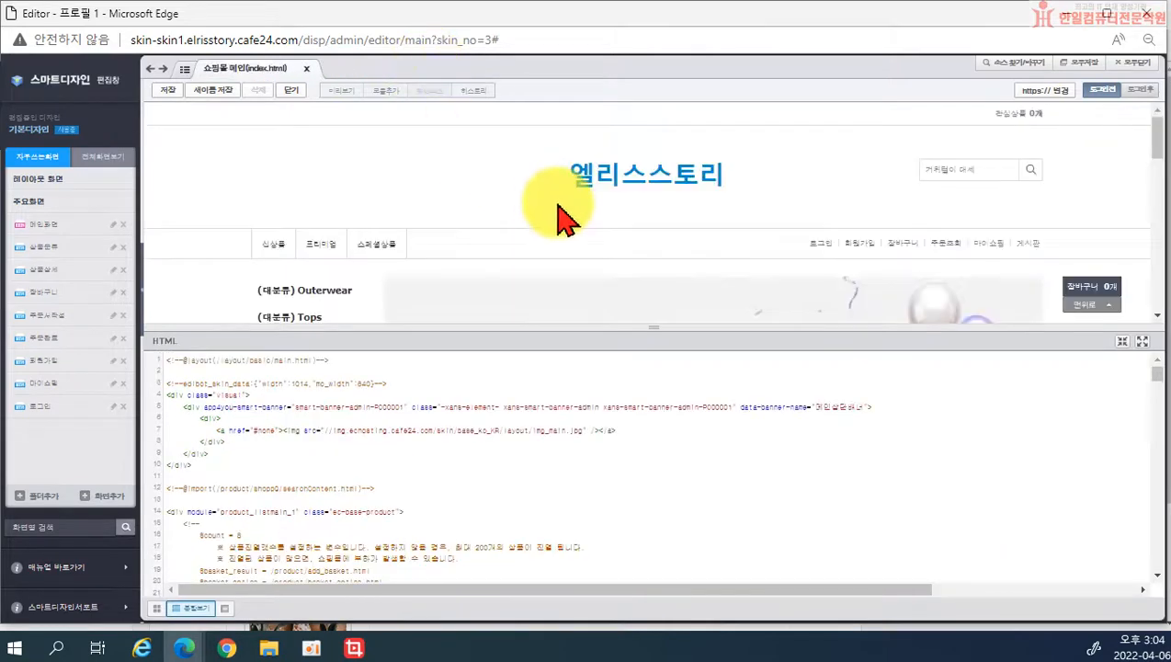
scroll(554, 209, "down", 2)
scroll(646, 211, "up", 5)
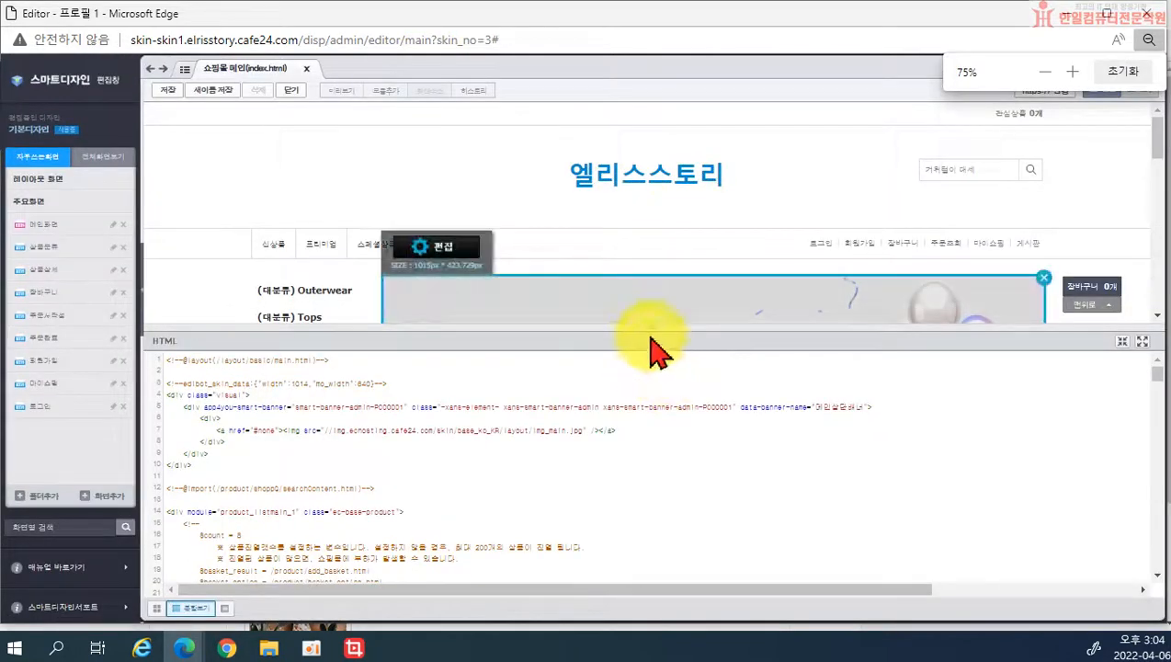
left_click_drag(651, 324, 653, 520)
mouse_move(648, 426)
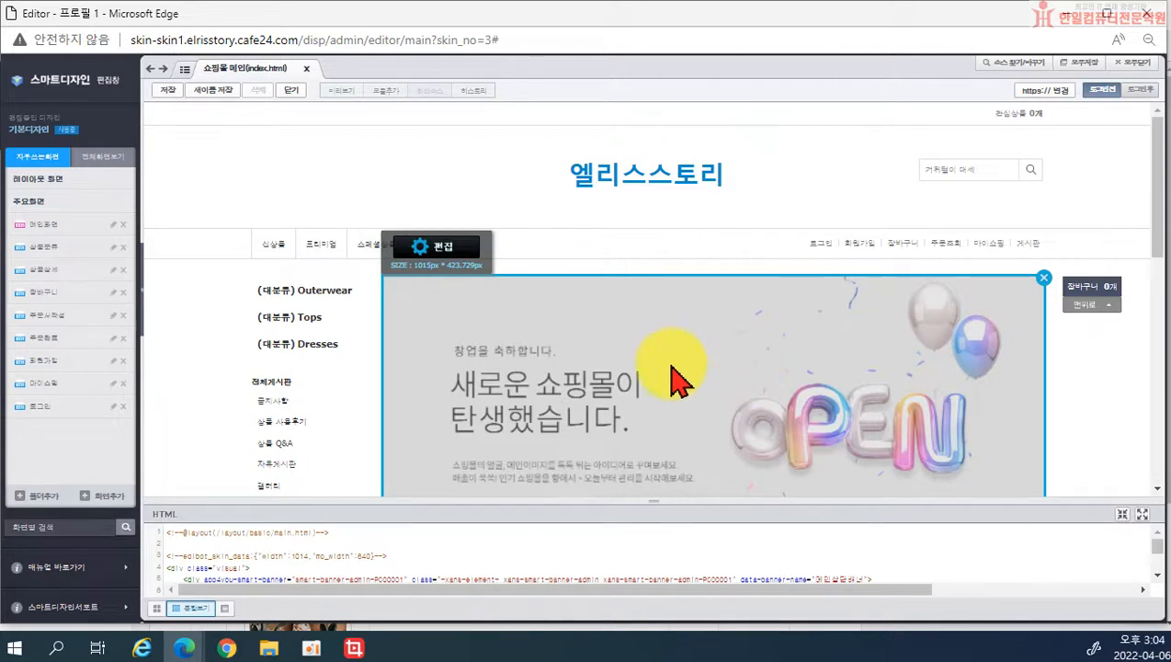
Step: Try editing the main banner three times, dismissing each module-not-found alert
left_click(442, 257)
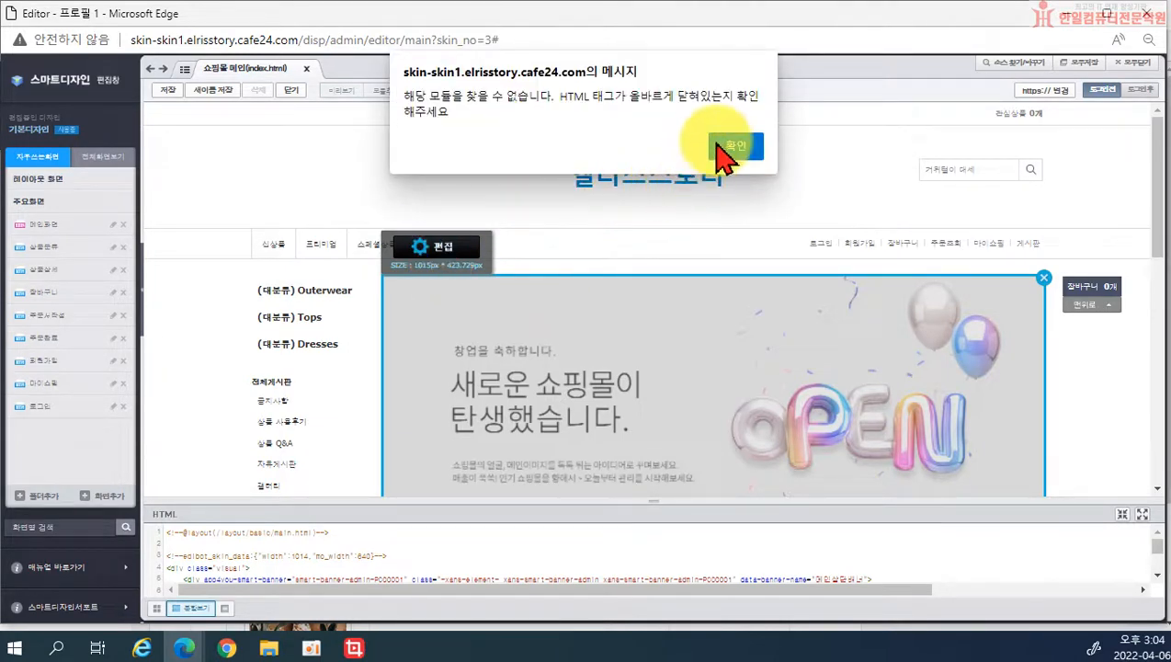
left_click(721, 145)
mouse_move(424, 340)
left_click(438, 249)
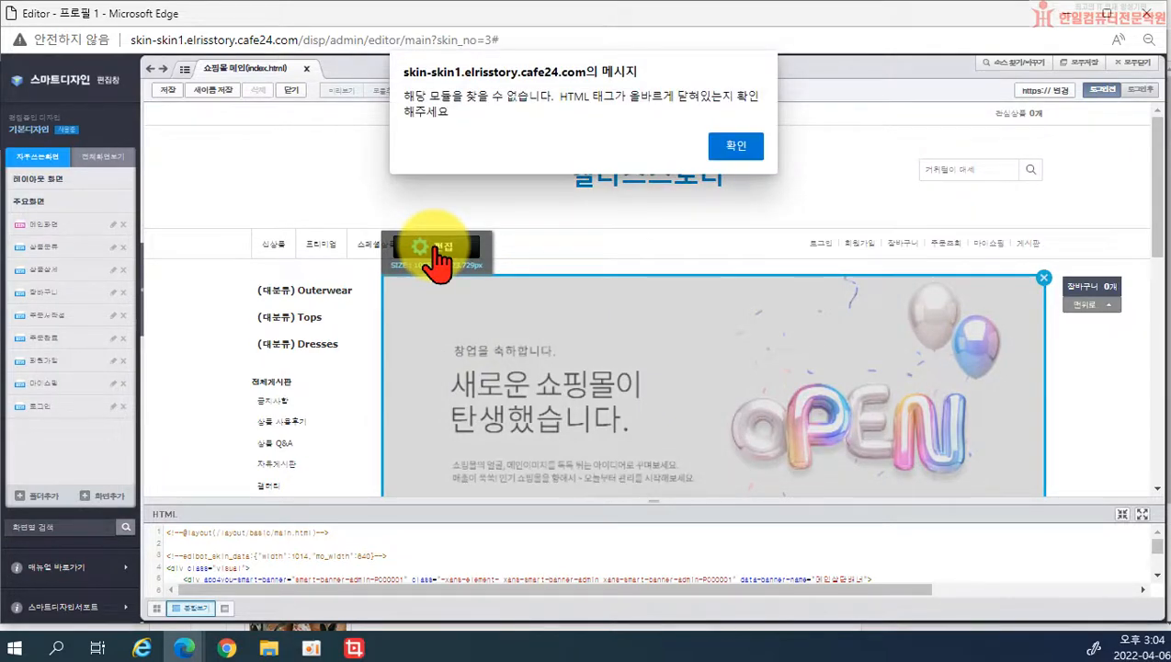
left_click(734, 147)
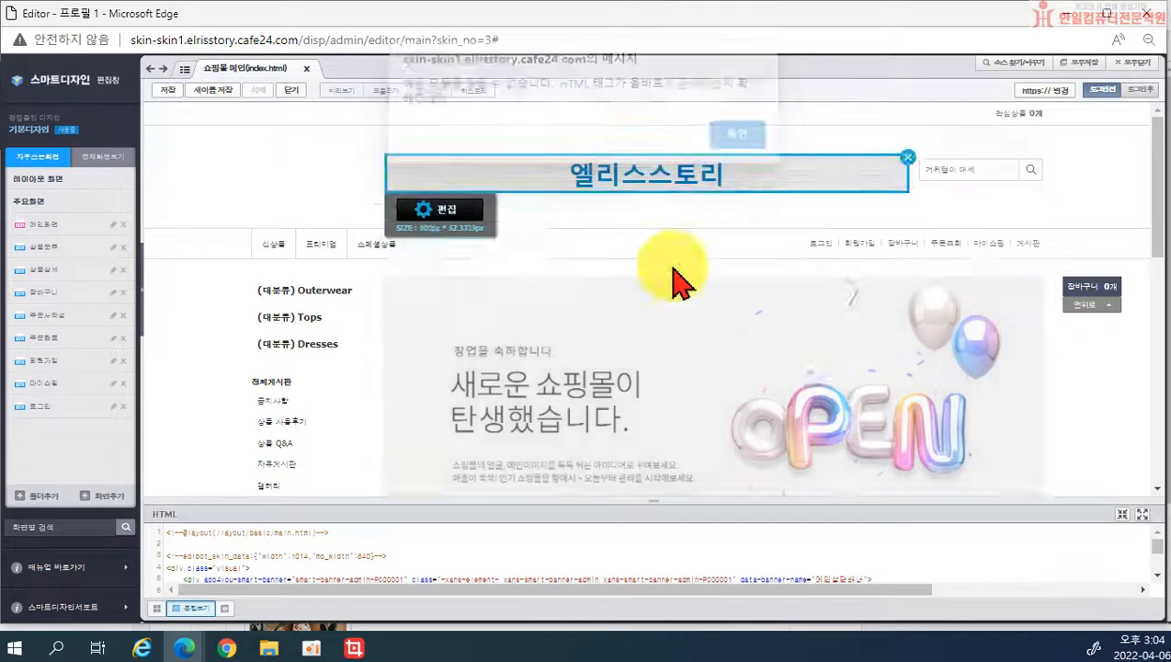
left_click_drag(536, 502, 536, 424)
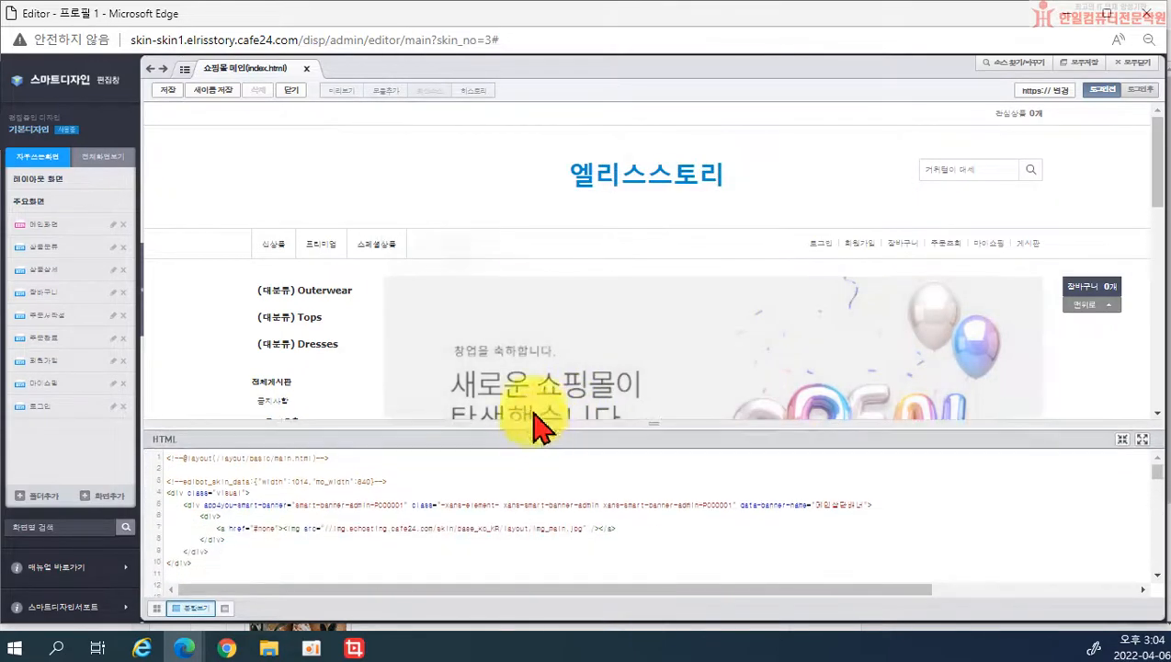
left_click(555, 344)
left_click(735, 147)
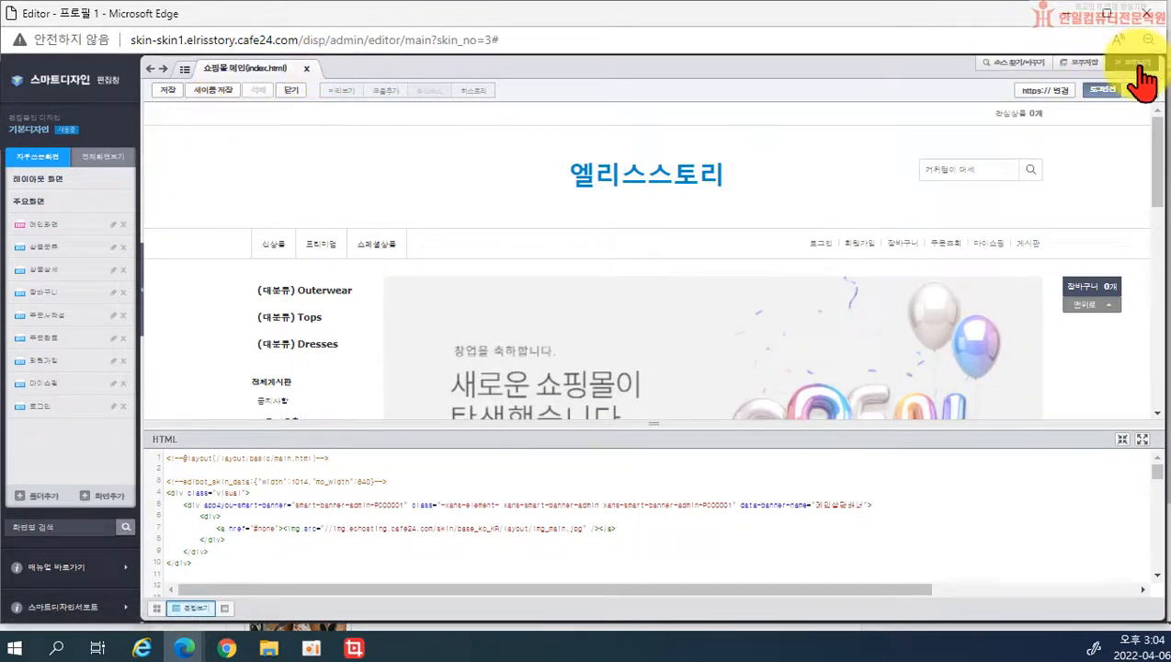
Step: Try editing the OPEN banner twice, dismissing each module-not-found alert
scroll(800, 296, "down", 2)
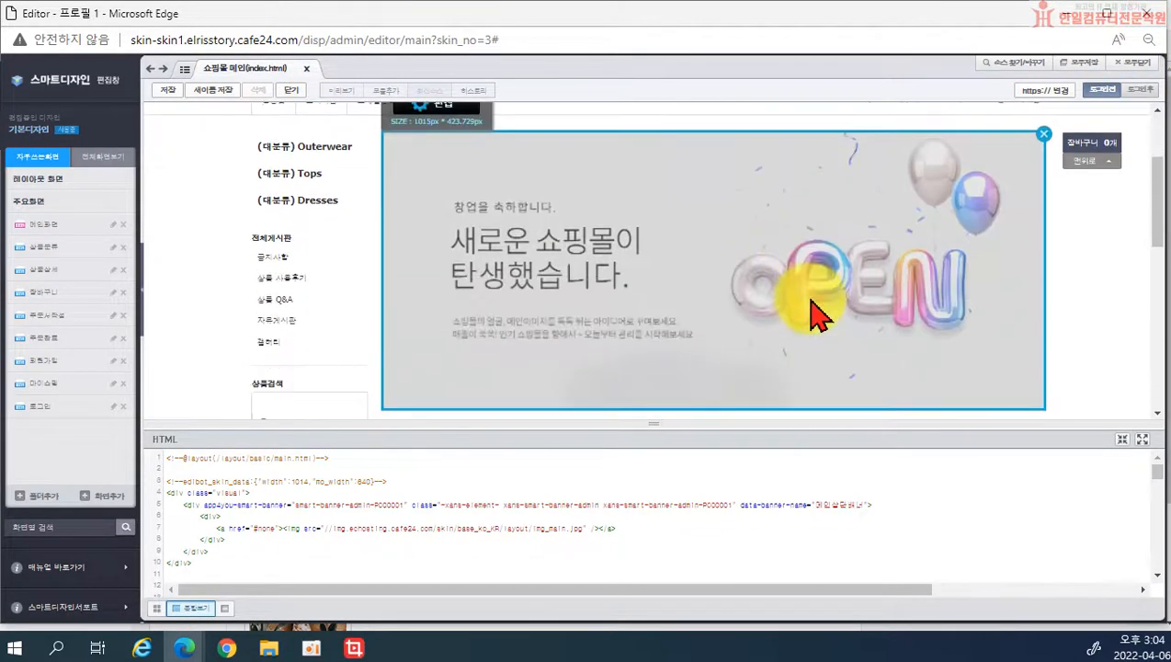
left_click(934, 246)
left_click(723, 146)
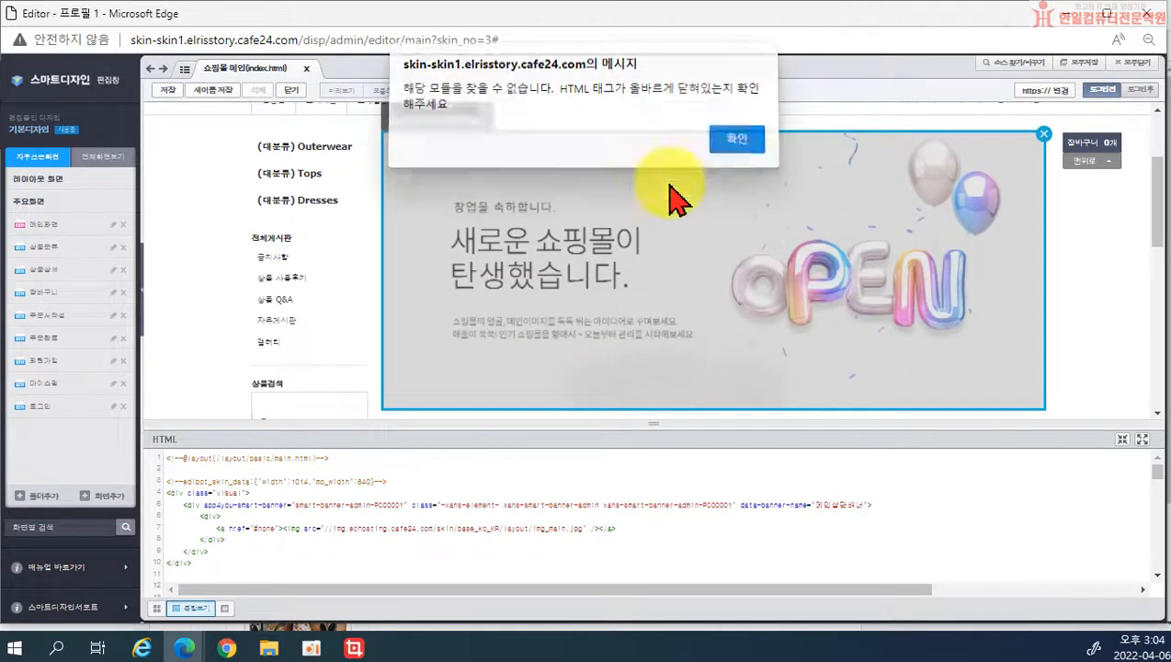
scroll(372, 511, "down", 1)
scroll(372, 515, "down", 3)
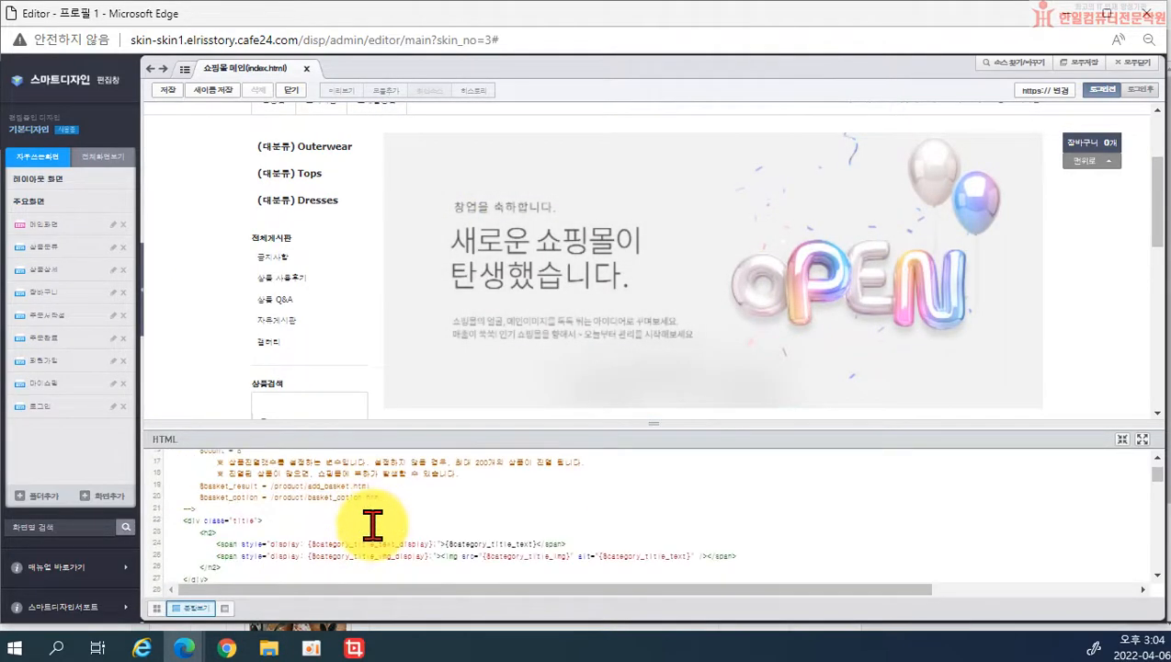
left_click(538, 295)
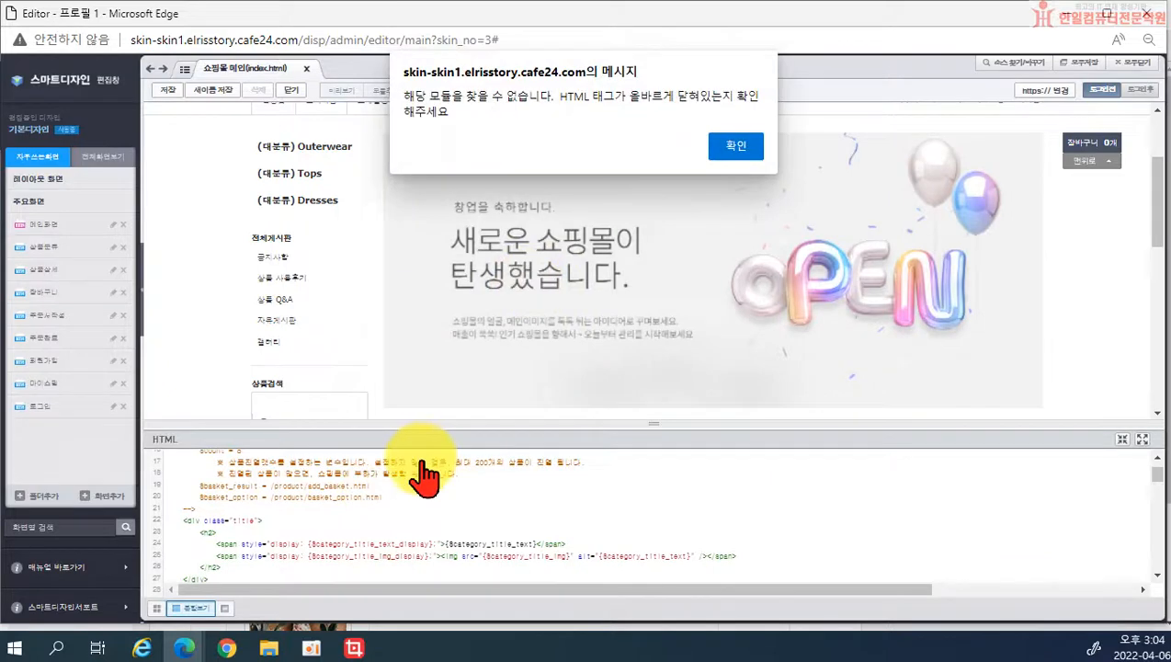
left_click(739, 149)
scroll(519, 485, "down", 1)
scroll(487, 496, "down", 3)
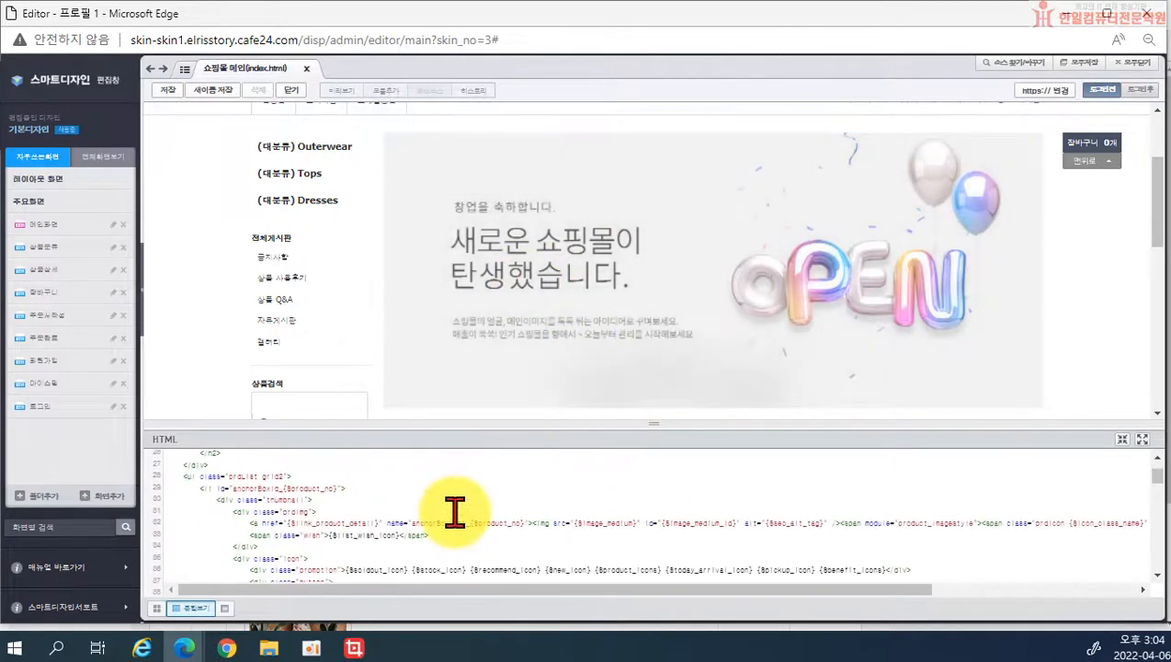
Step: Bring up the banner image's options and scroll through the main page preview
right_click(483, 349)
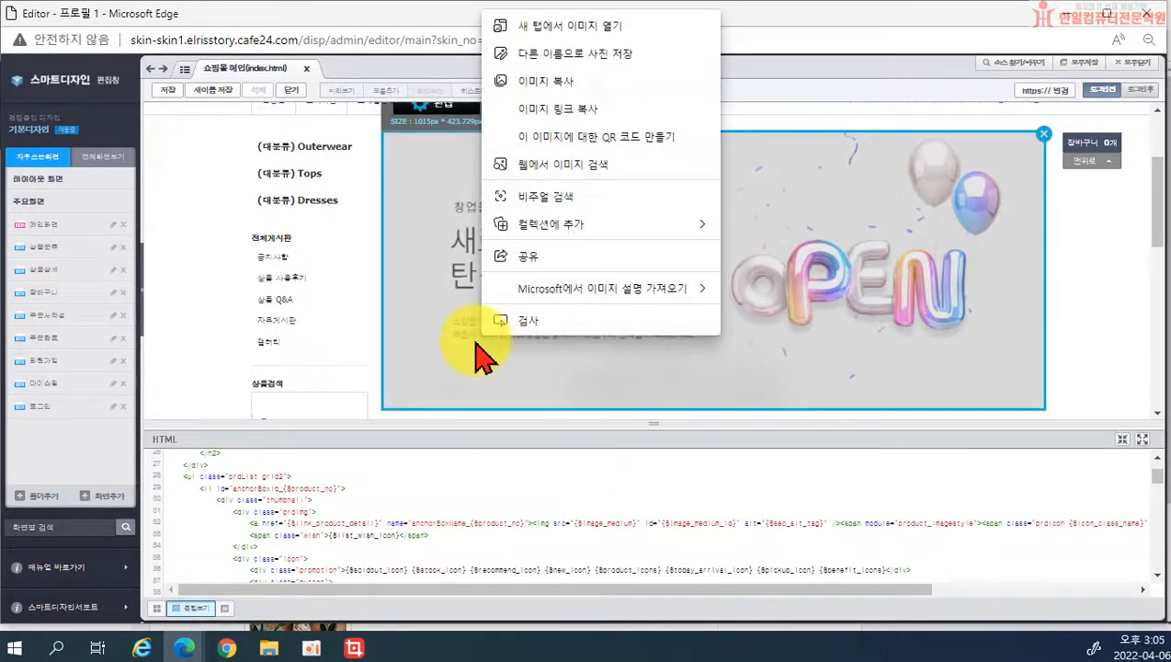
scroll(334, 514, "down", 3)
scroll(334, 517, "down", 10)
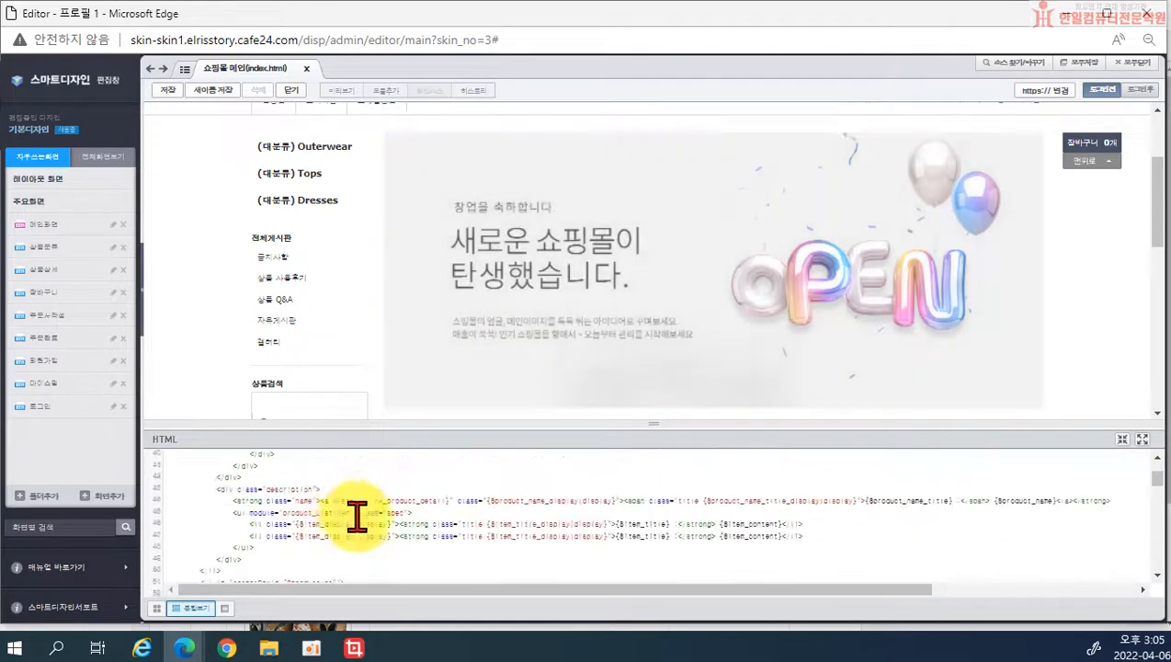
scroll(369, 521, "down", 3)
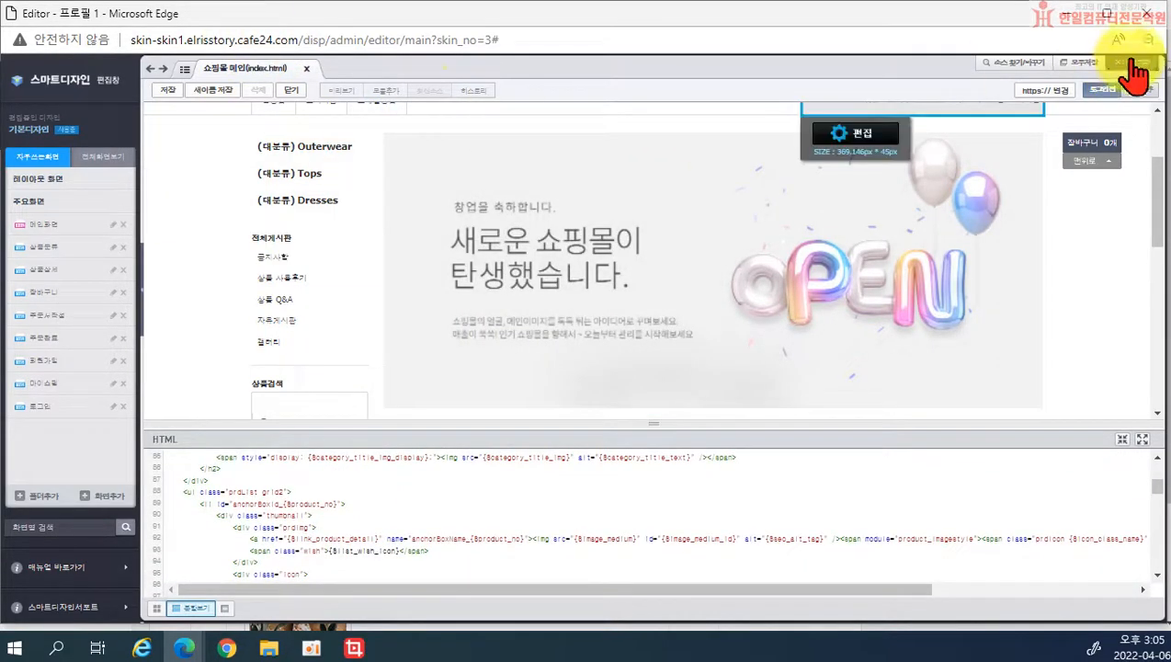
scroll(378, 514, "down", 8)
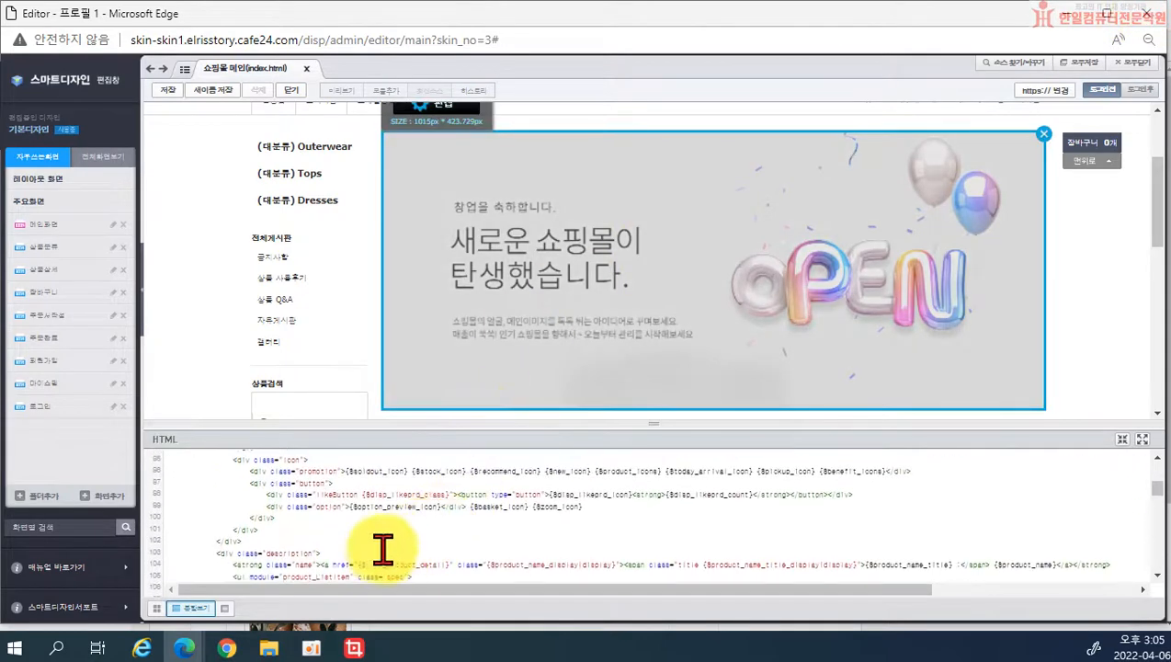
scroll(348, 543, "down", 10)
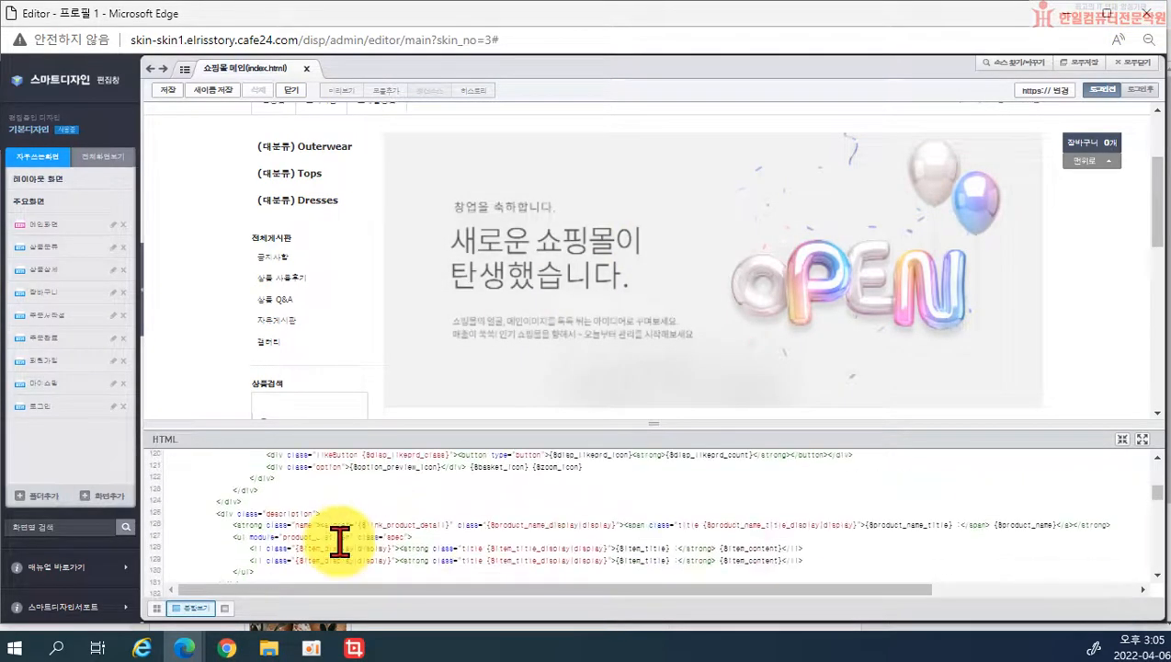
scroll(339, 542, "down", 1)
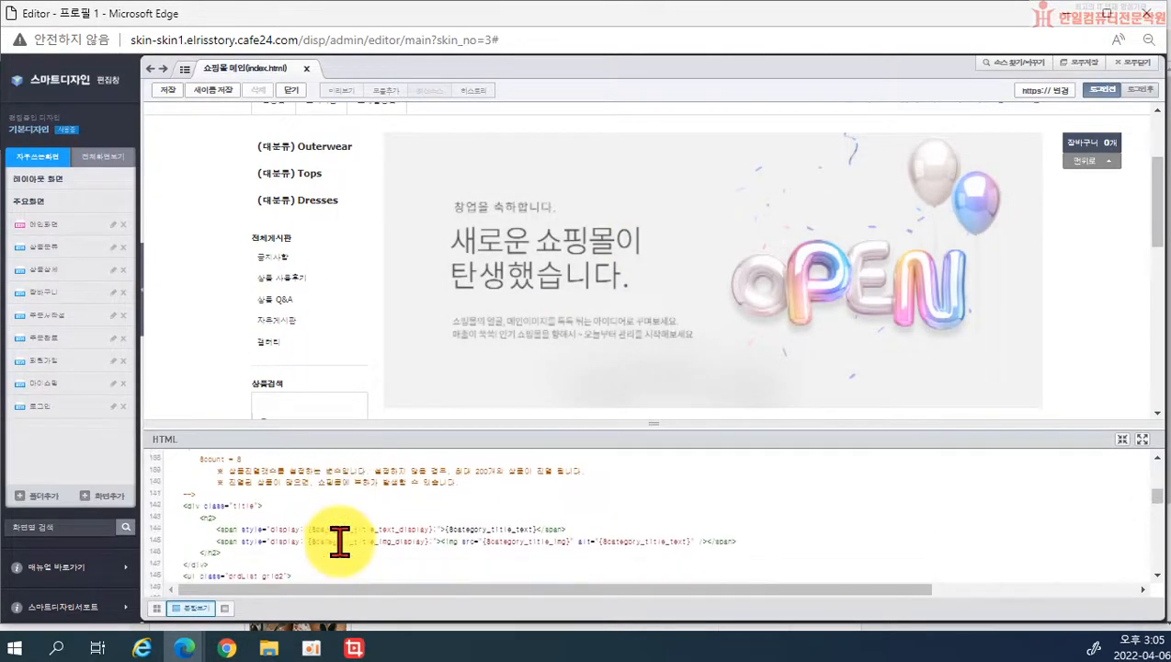
scroll(303, 538, "up", 2)
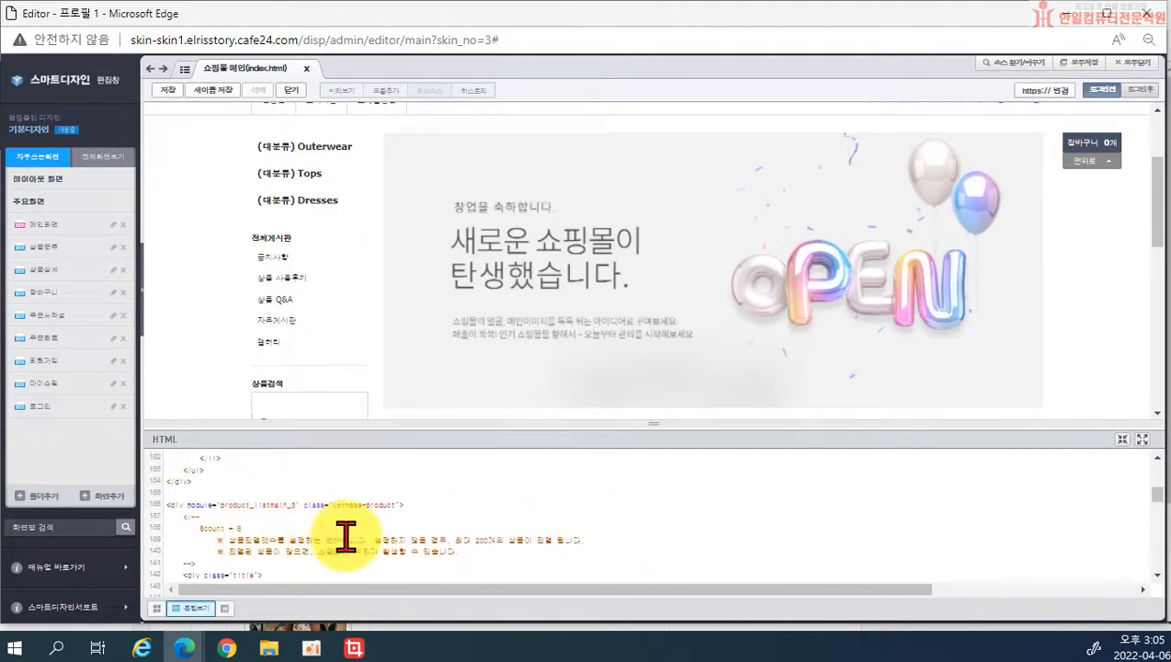
scroll(276, 511, "up", 5)
Step: Select the main banner module and try editing it twice, dismissing the module-not-found messages
left_click(499, 296)
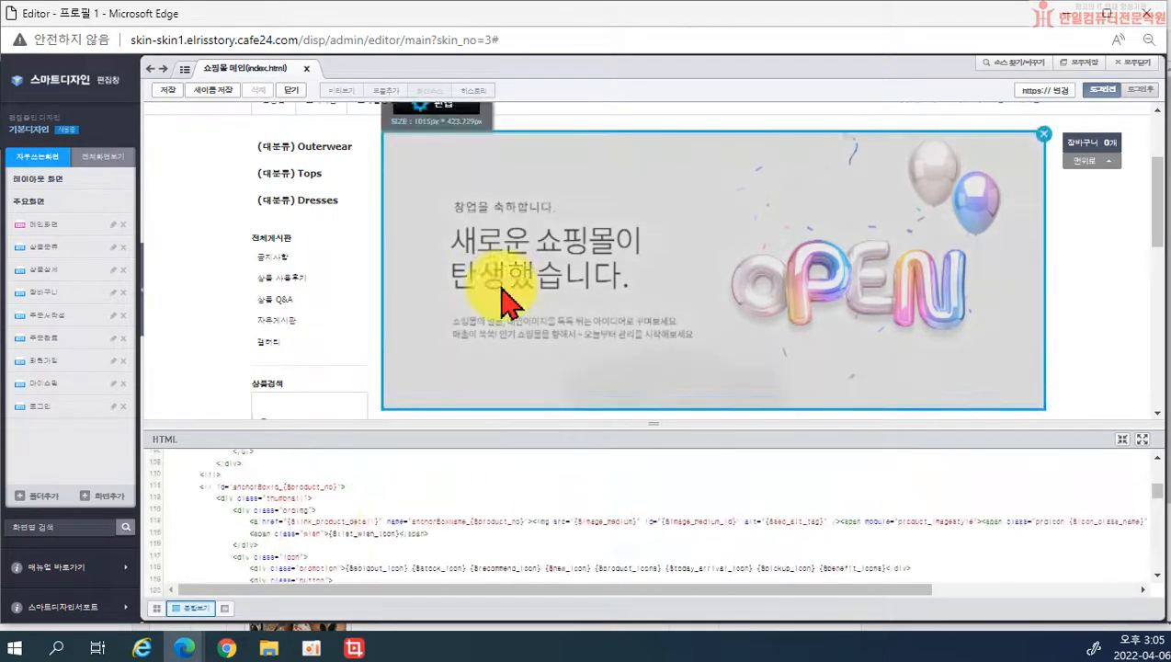
left_click(439, 106)
left_click(741, 143)
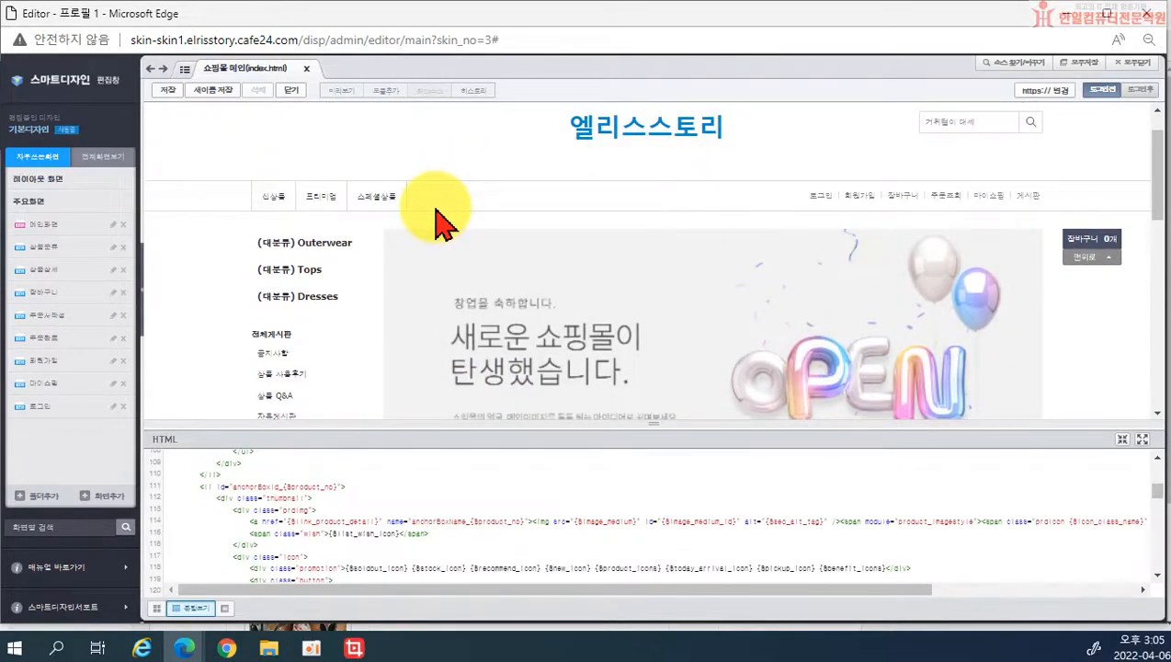
mouse_move(465, 282)
left_click(444, 203)
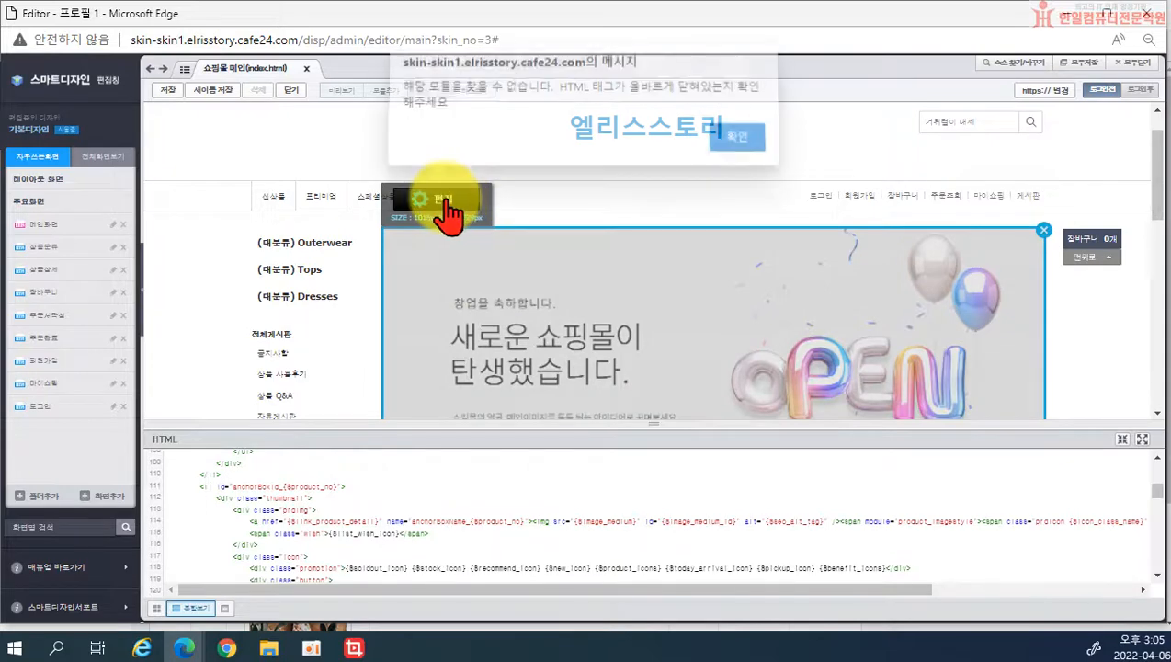
left_click(740, 143)
scroll(423, 531, "up", 7)
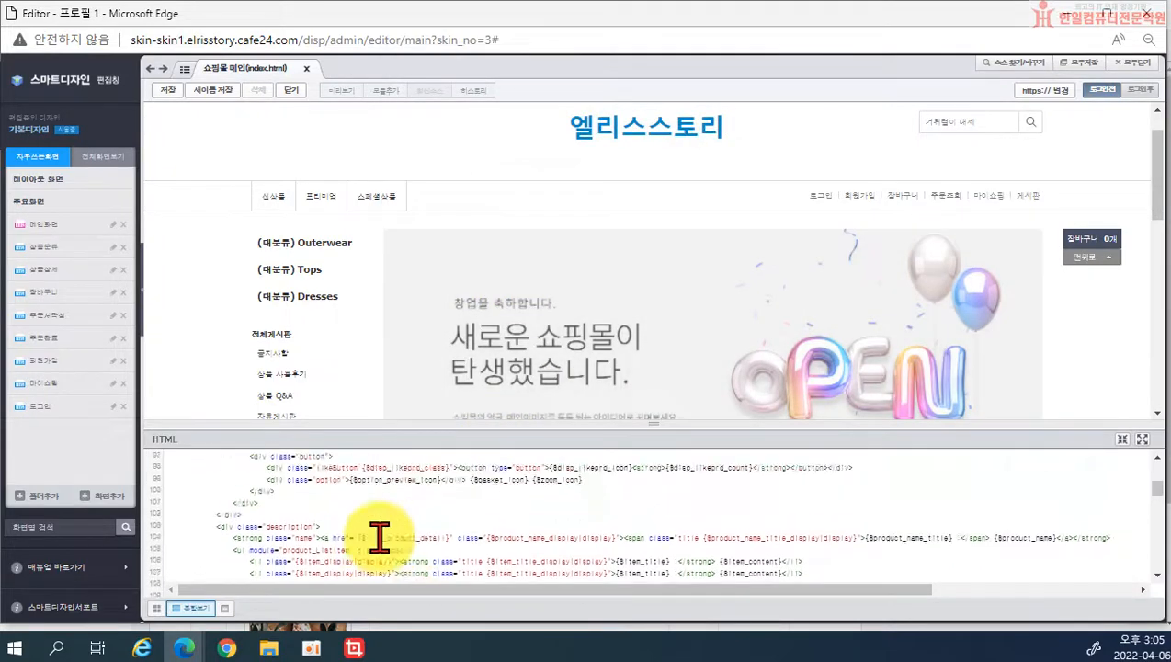
scroll(339, 528, "up", 3)
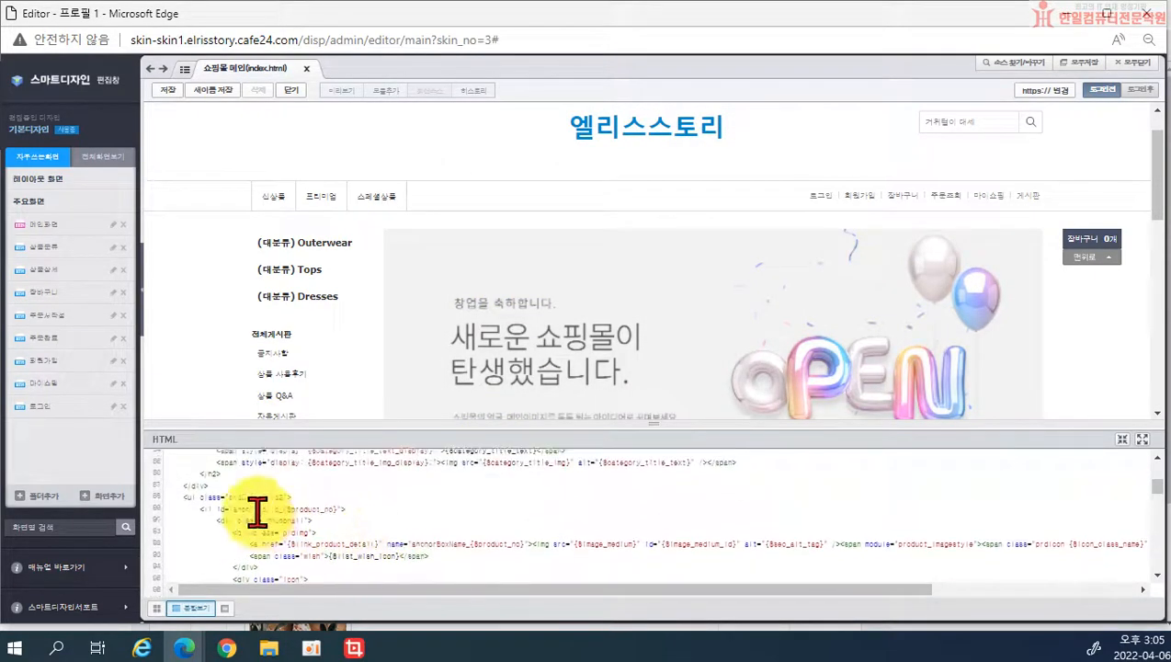
Step: Jump to the 추천상품 module's code and select the banner image source address on line 7
mouse_move(337, 285)
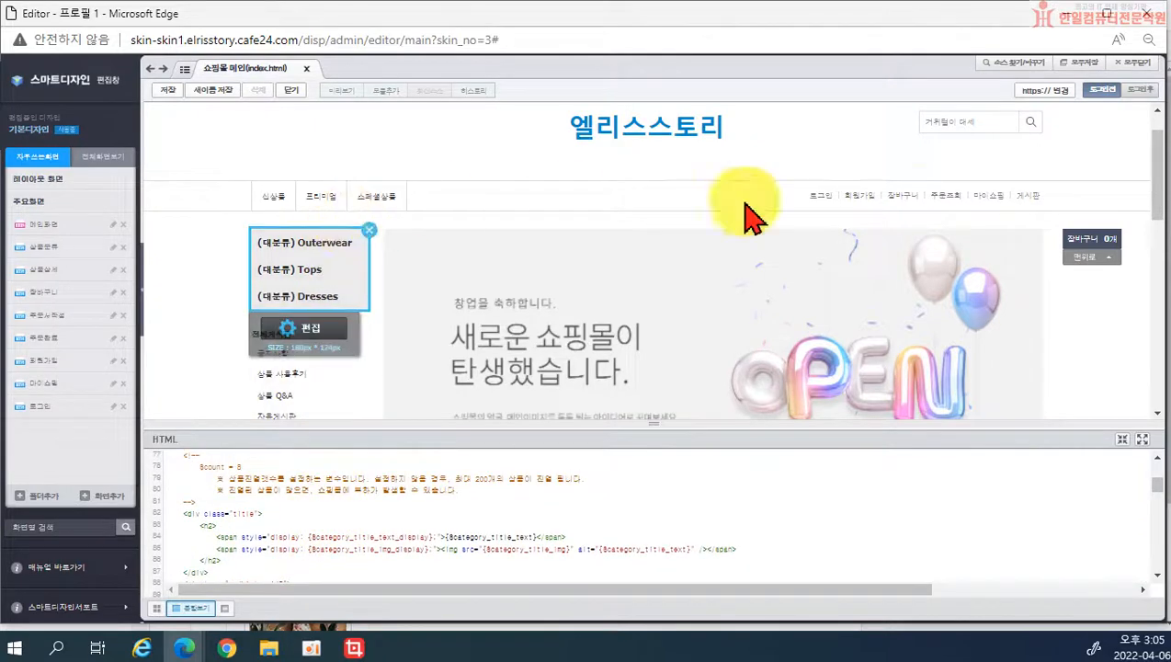
scroll(1053, 326, "down", 3)
left_click(698, 344)
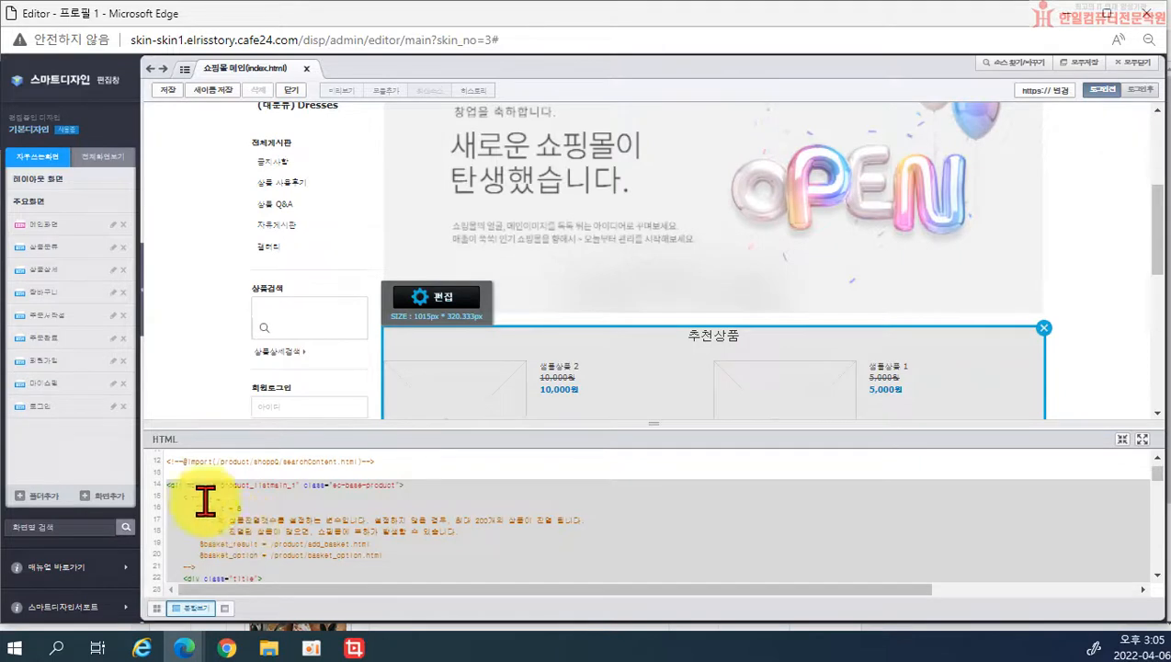
scroll(248, 501, "up", 3)
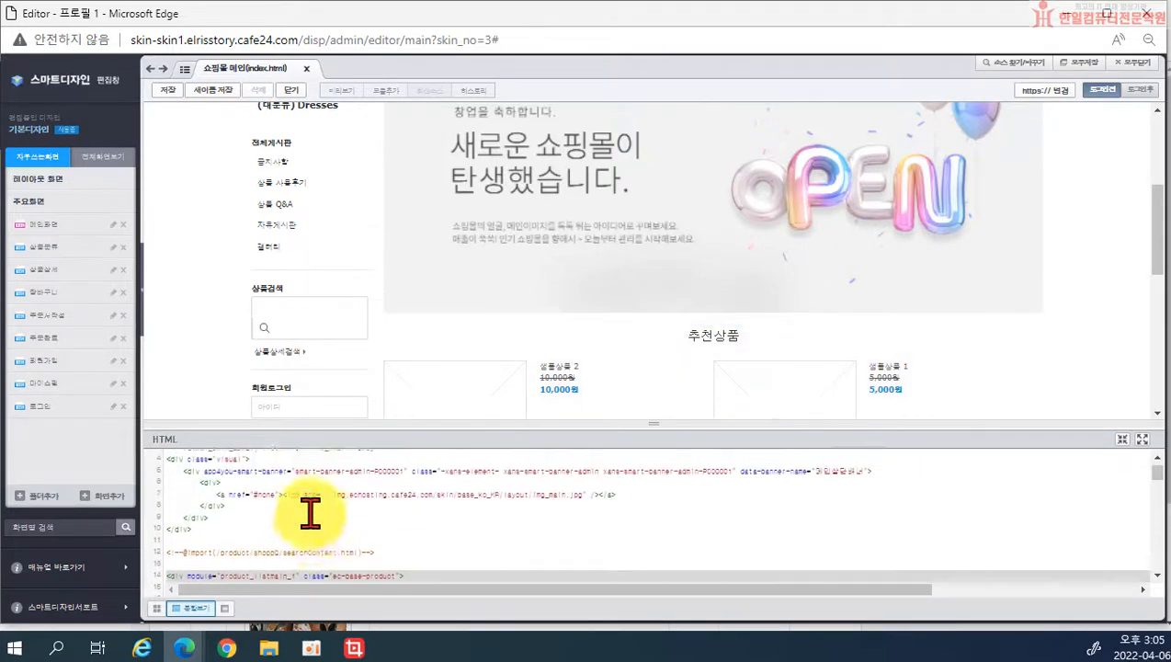
scroll(285, 513, "up", 1)
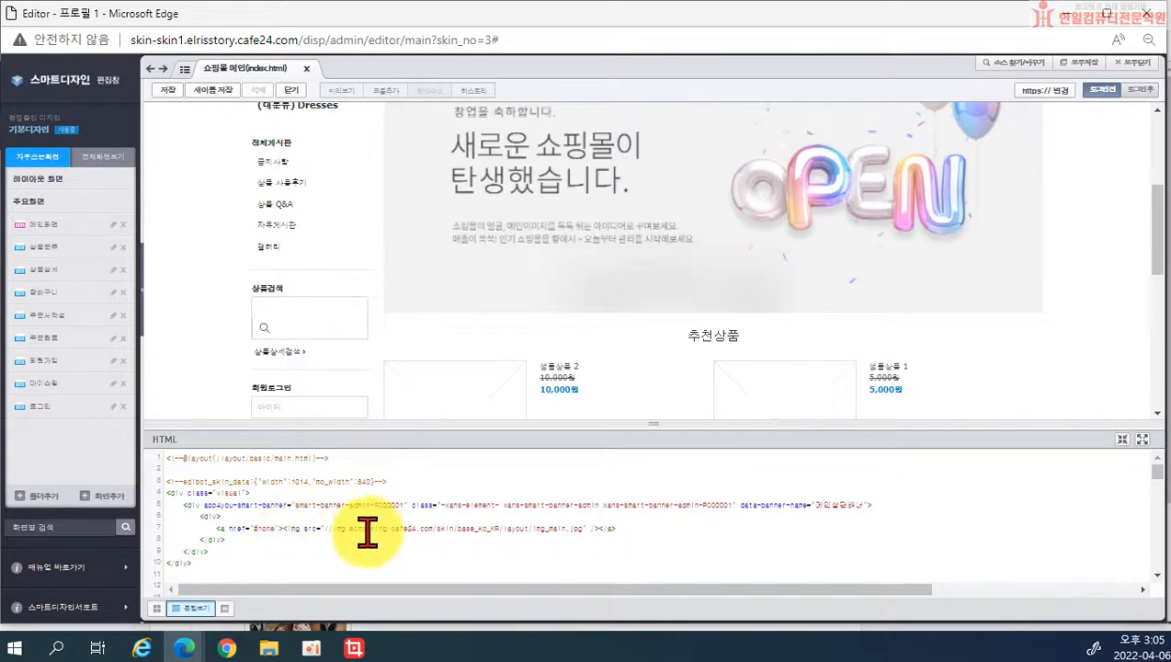
left_click_drag(457, 528, 526, 529)
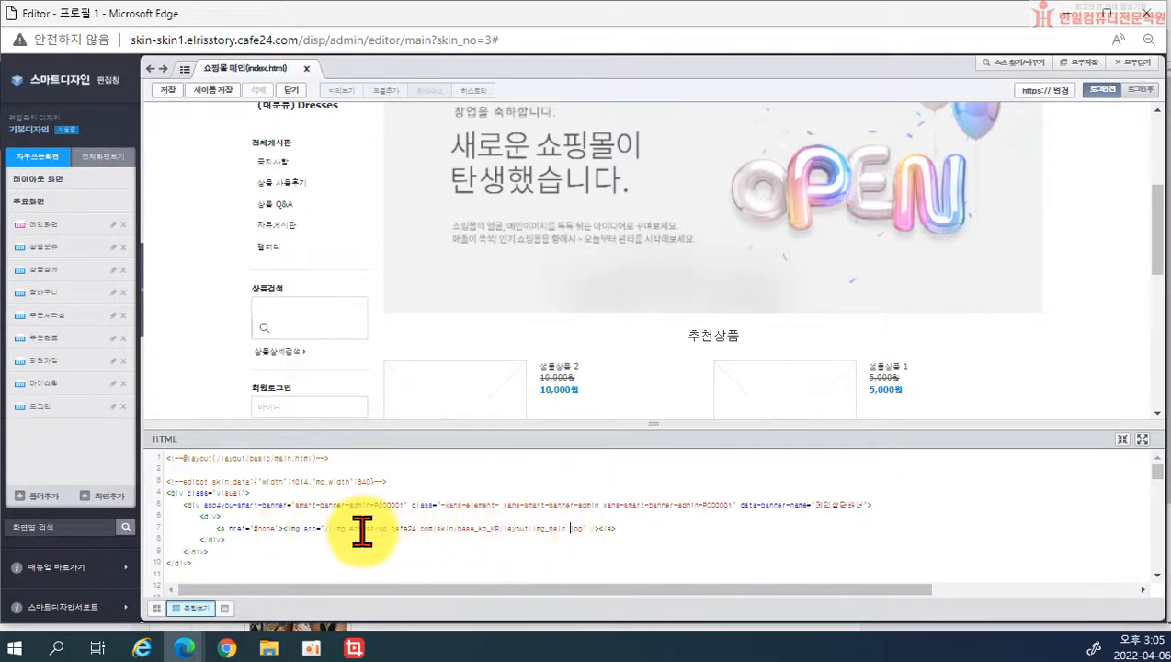
left_click_drag(326, 528, 549, 529)
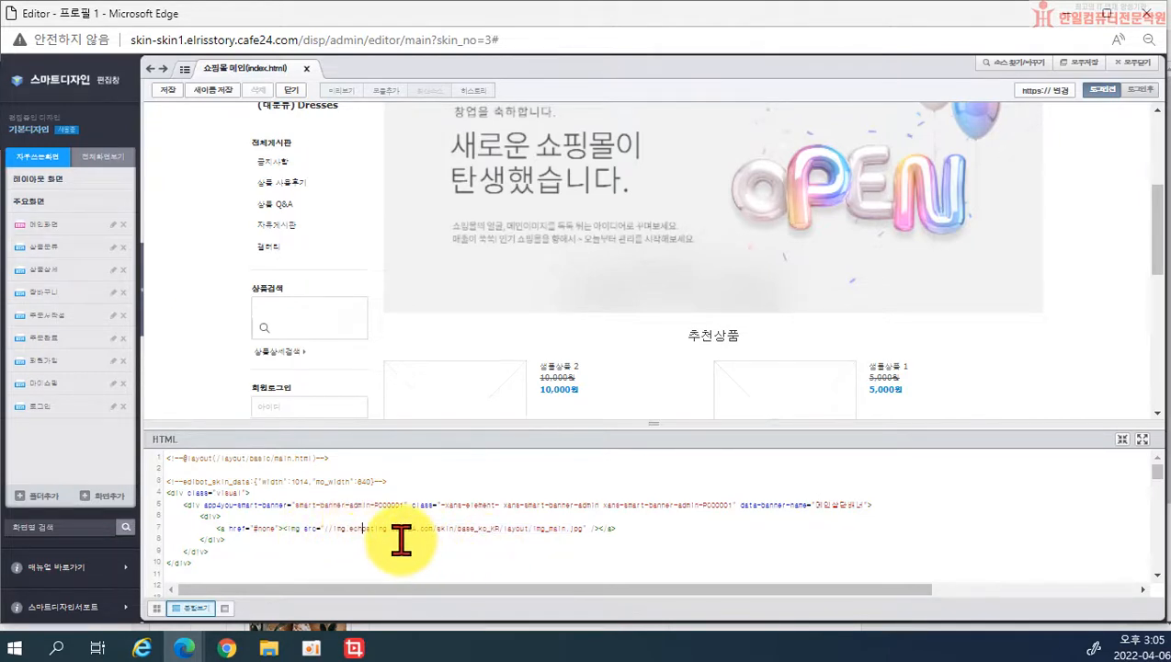
Step: Try editing the OPEN banner twice, then make the HTML code area slightly taller
mouse_move(472, 189)
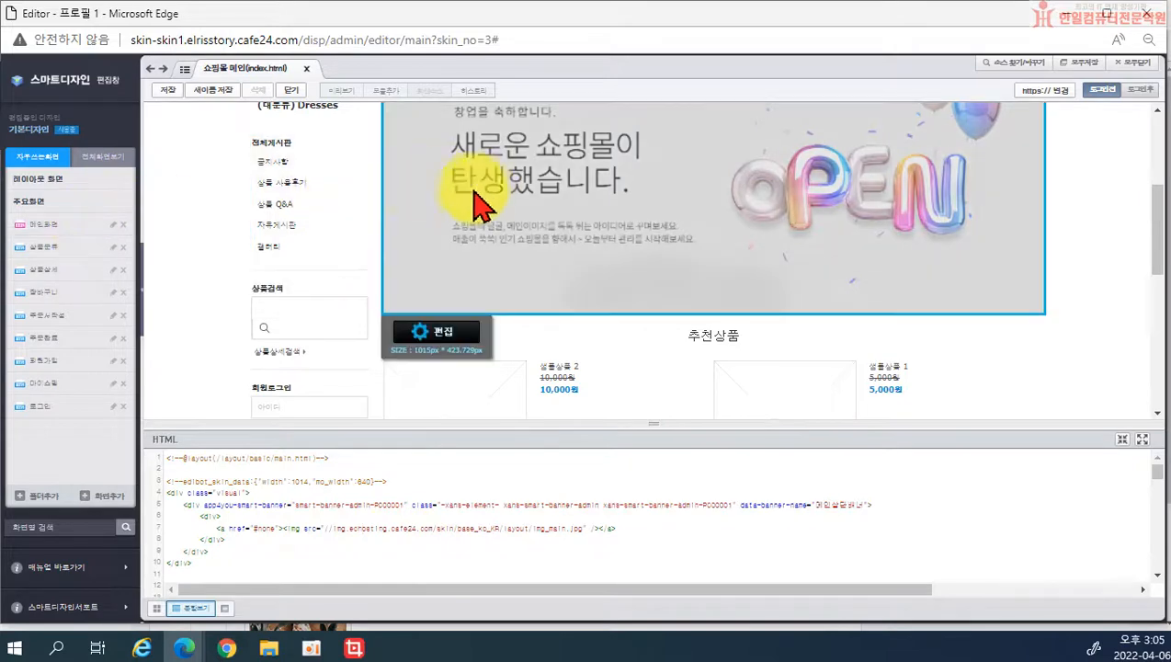
left_click(441, 333)
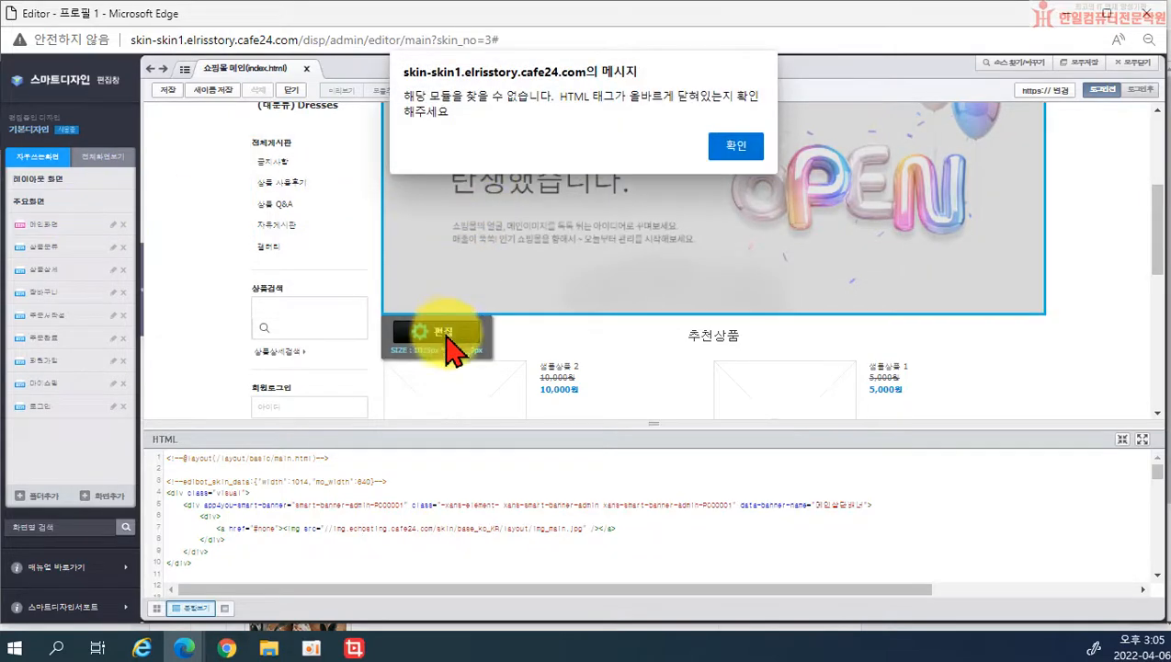
left_click(738, 152)
left_click(549, 241)
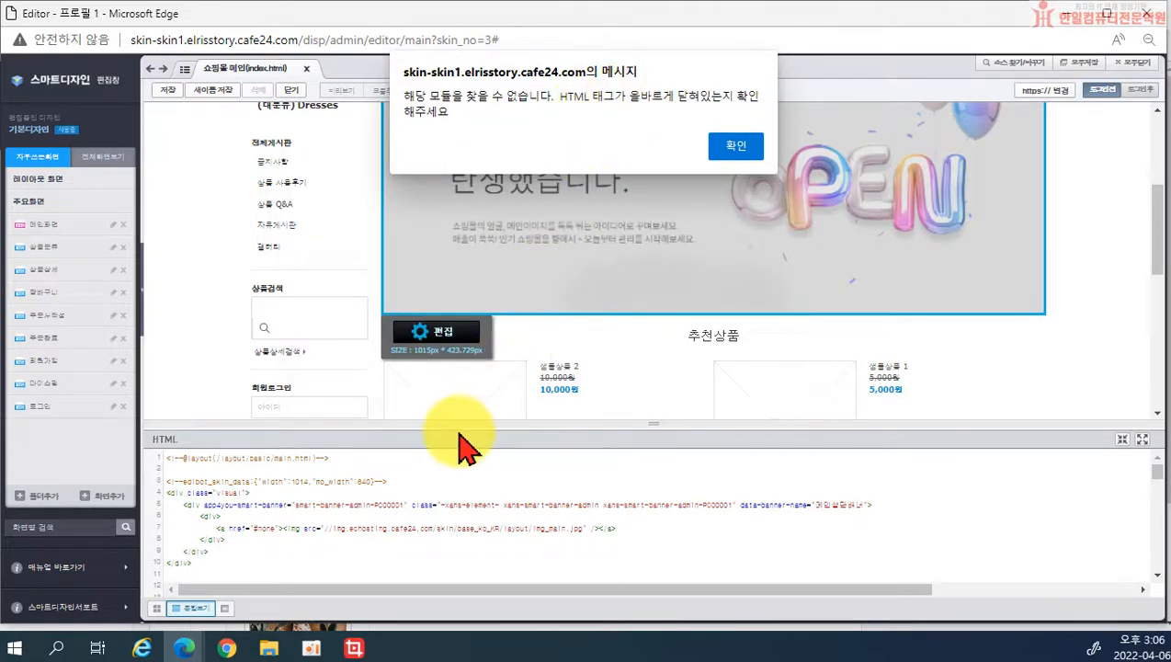
left_click(735, 145)
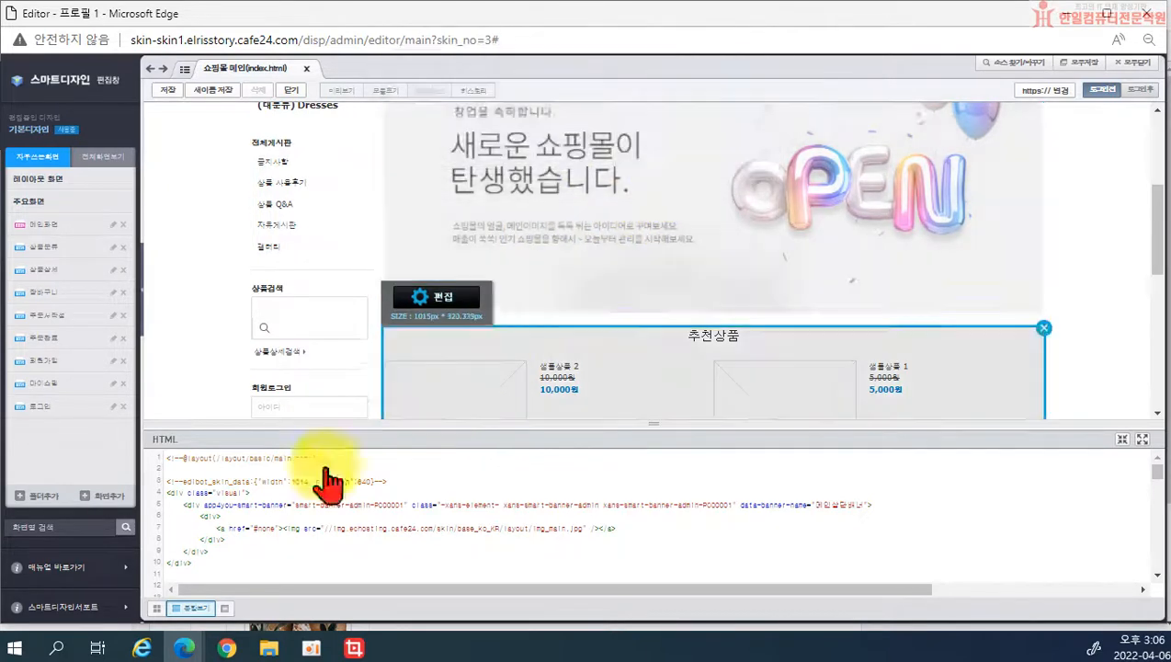
left_click_drag(327, 424, 345, 405)
Step: Close and reopen the 기본디자인 editor, then retry editing the main banner twice
left_click(1148, 13)
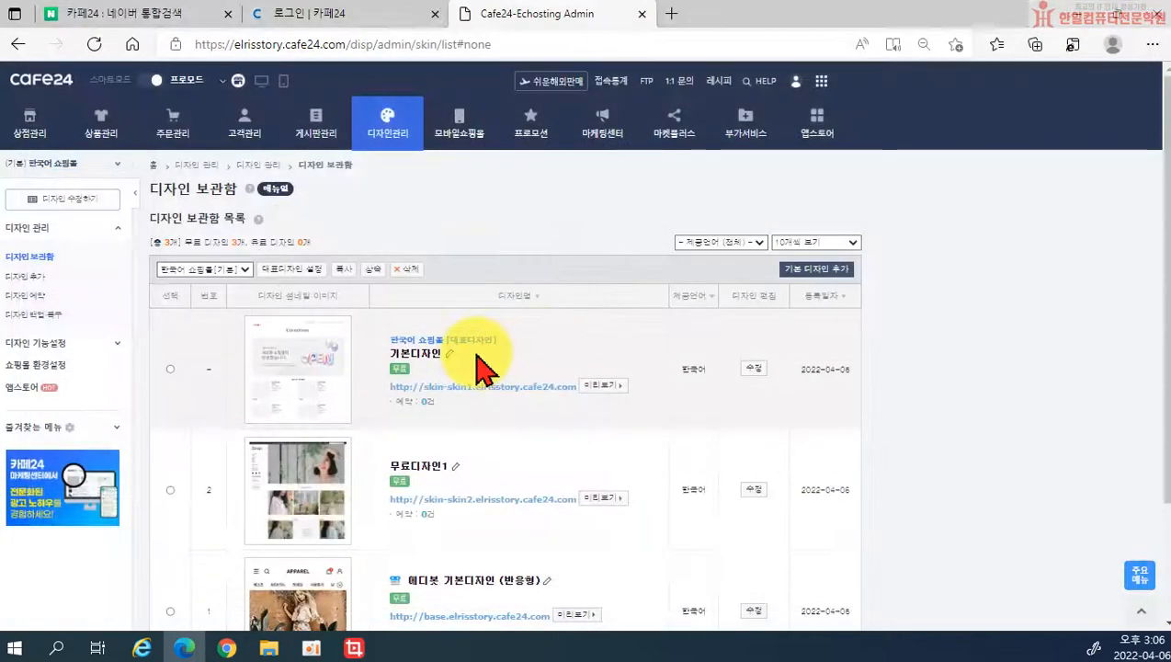
left_click(750, 371)
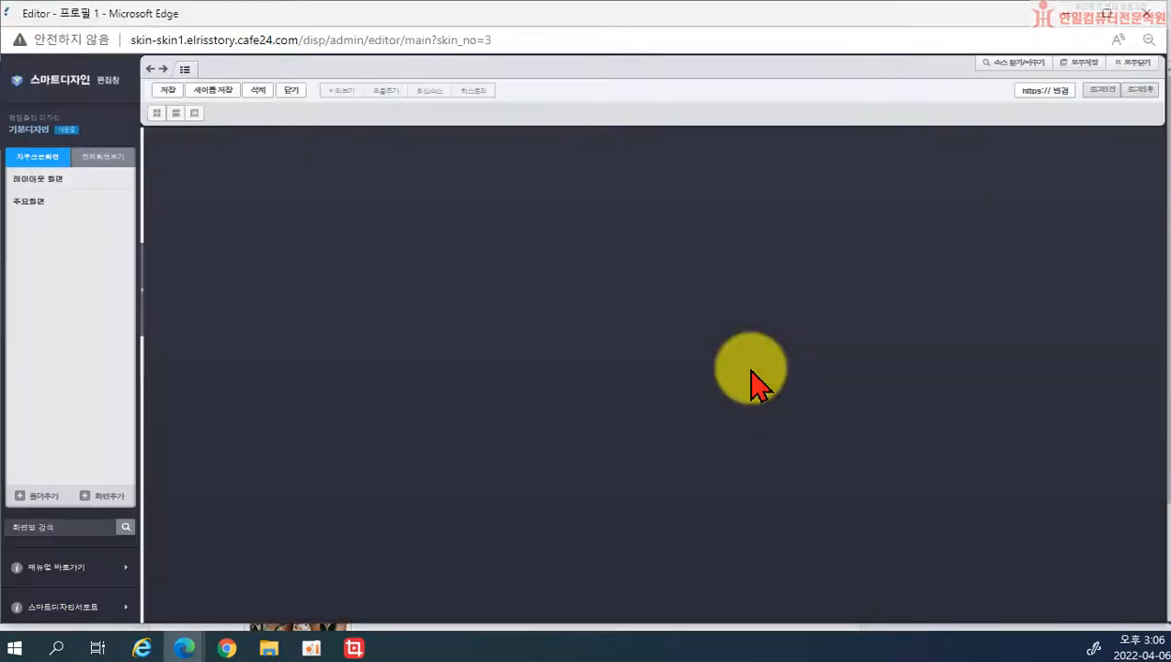
scroll(552, 262, "down", 1)
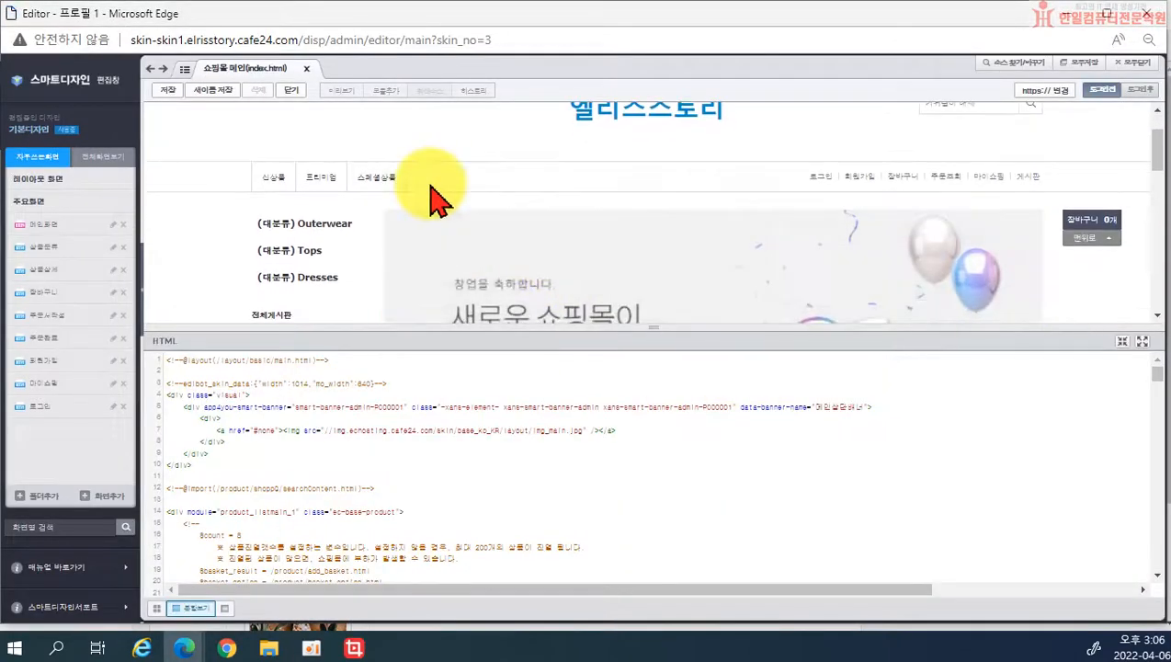
left_click(443, 188)
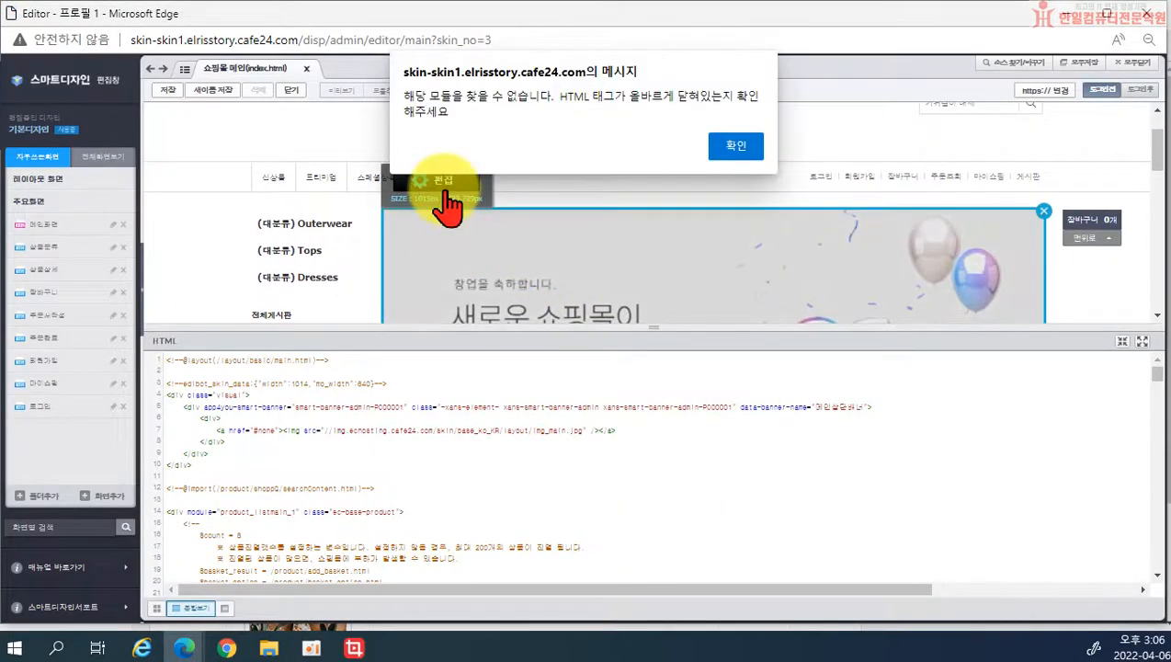
left_click(735, 149)
scroll(322, 469, "down", 3)
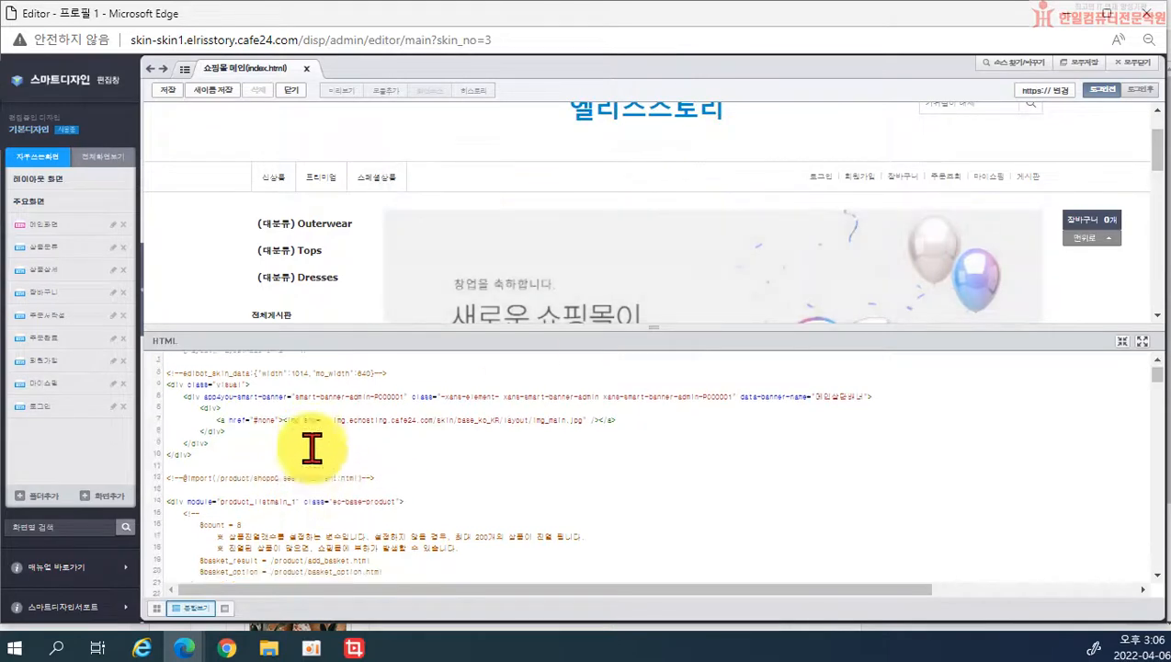
left_click(484, 275)
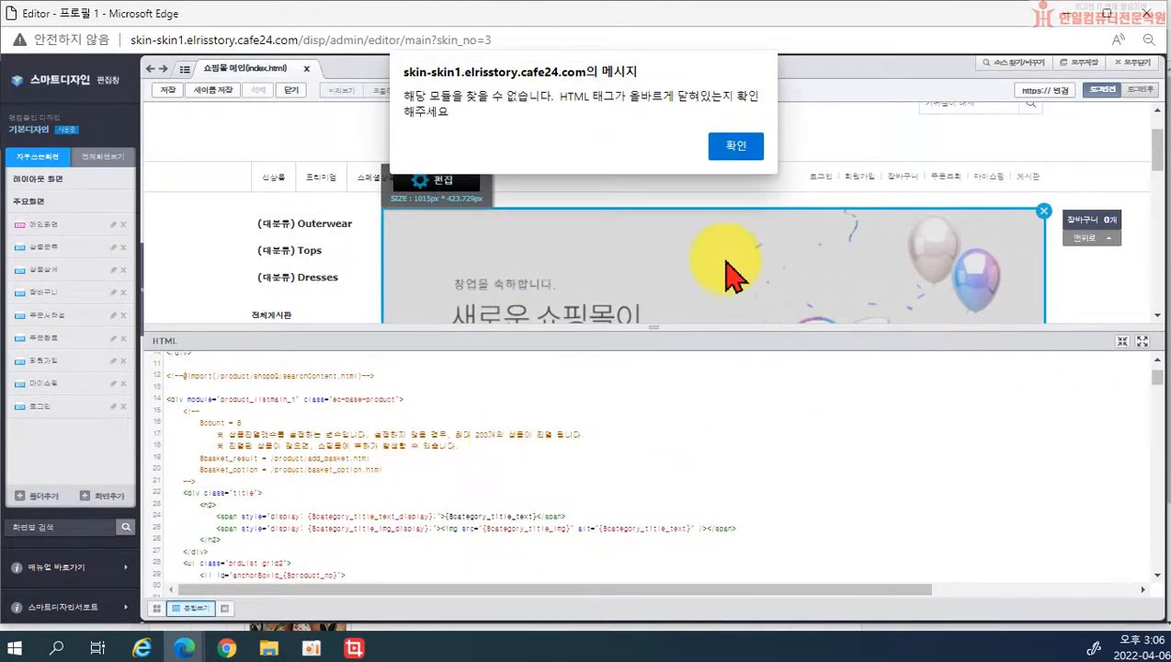
left_click(735, 145)
Step: Scroll the preview, select the banner once more, and dismiss the module-not-found message
scroll(768, 392, "down", 20)
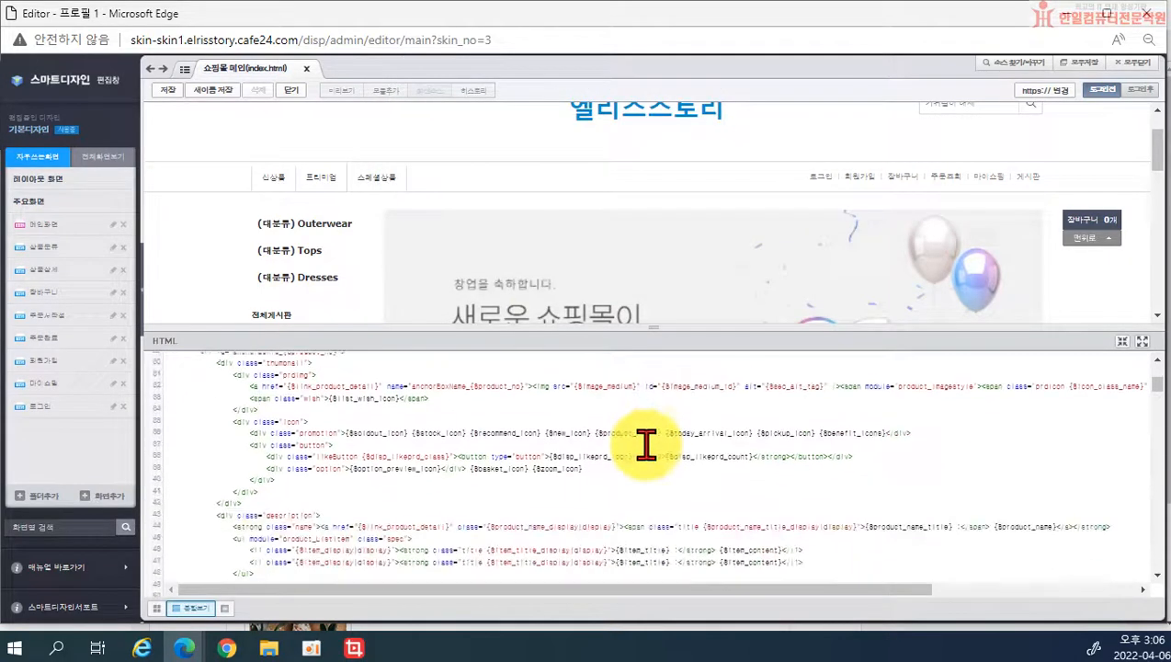
scroll(538, 487, "down", 10)
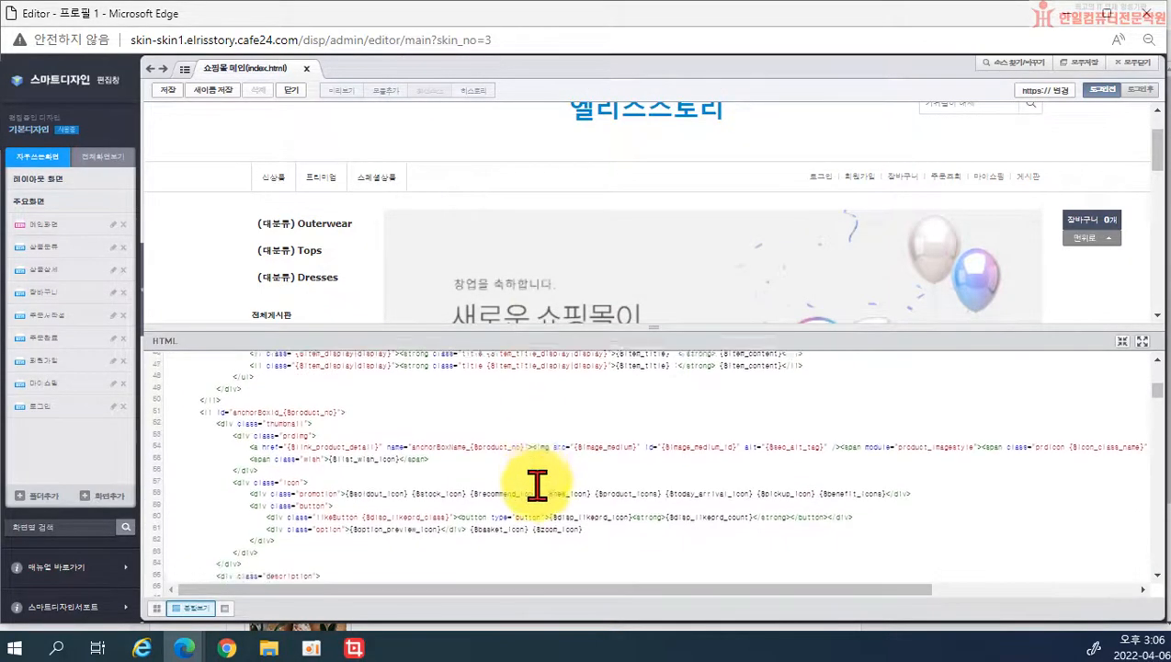
scroll(528, 476, "down", 5)
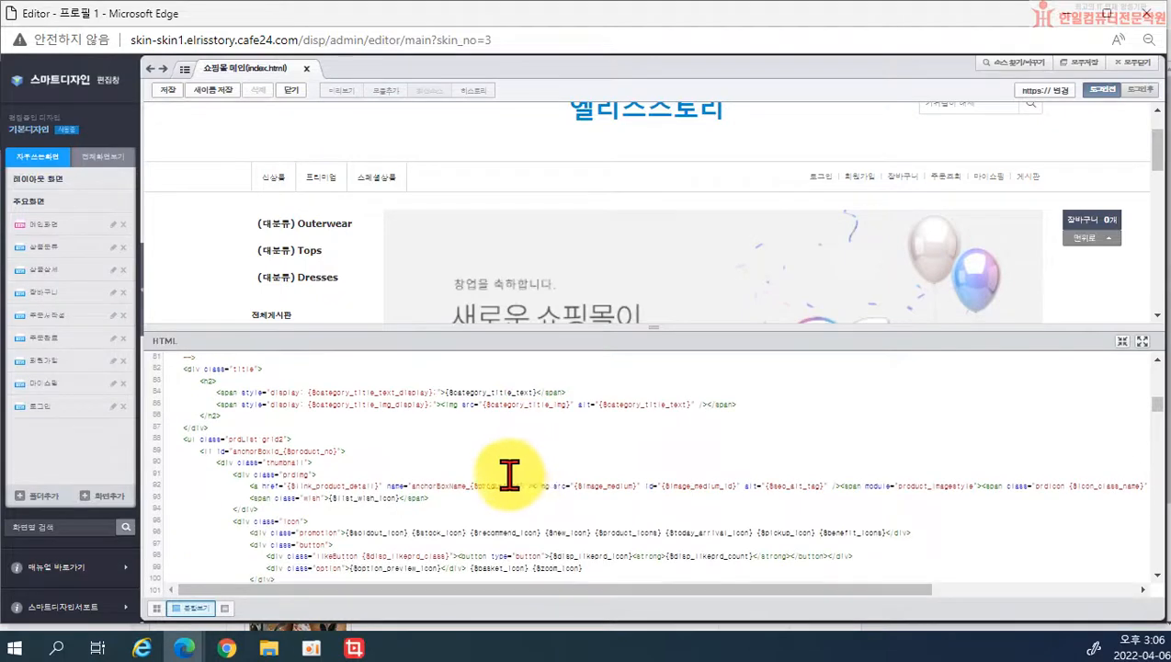
scroll(502, 475, "up", 3)
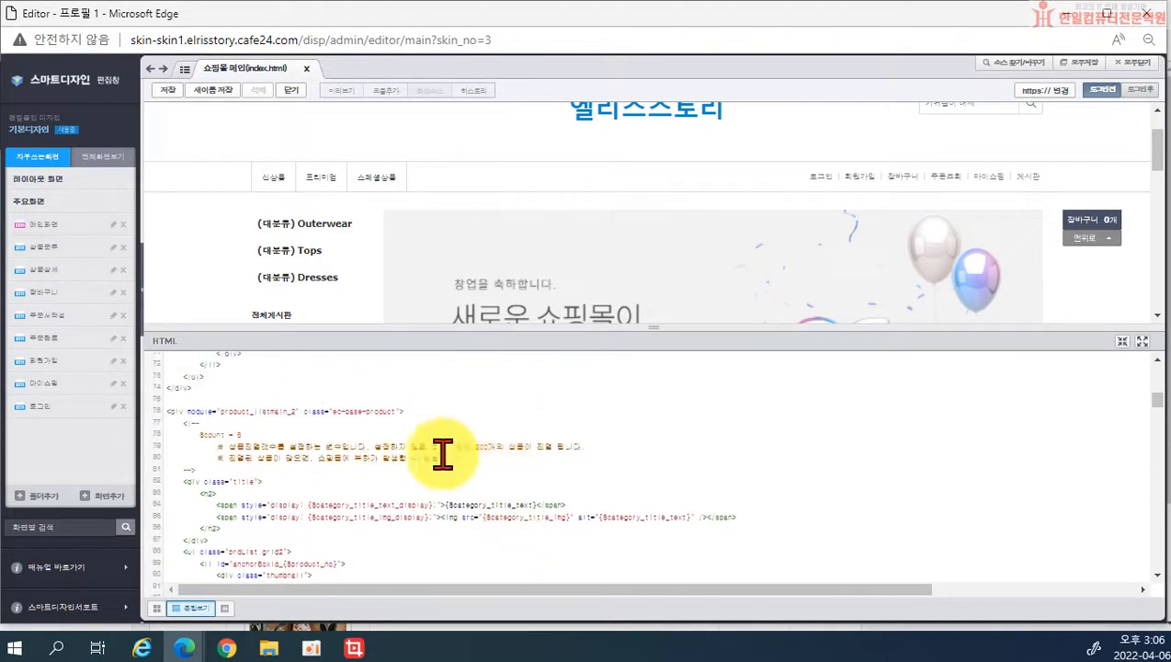
scroll(432, 444, "down", 1)
left_click(544, 275)
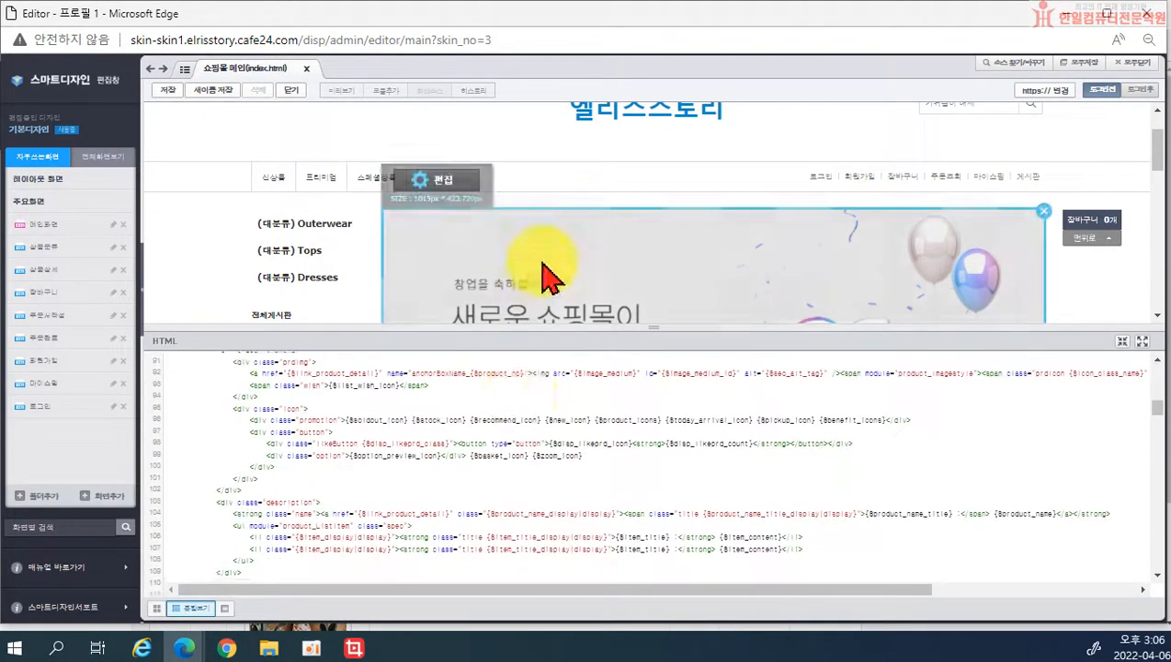
left_click(721, 146)
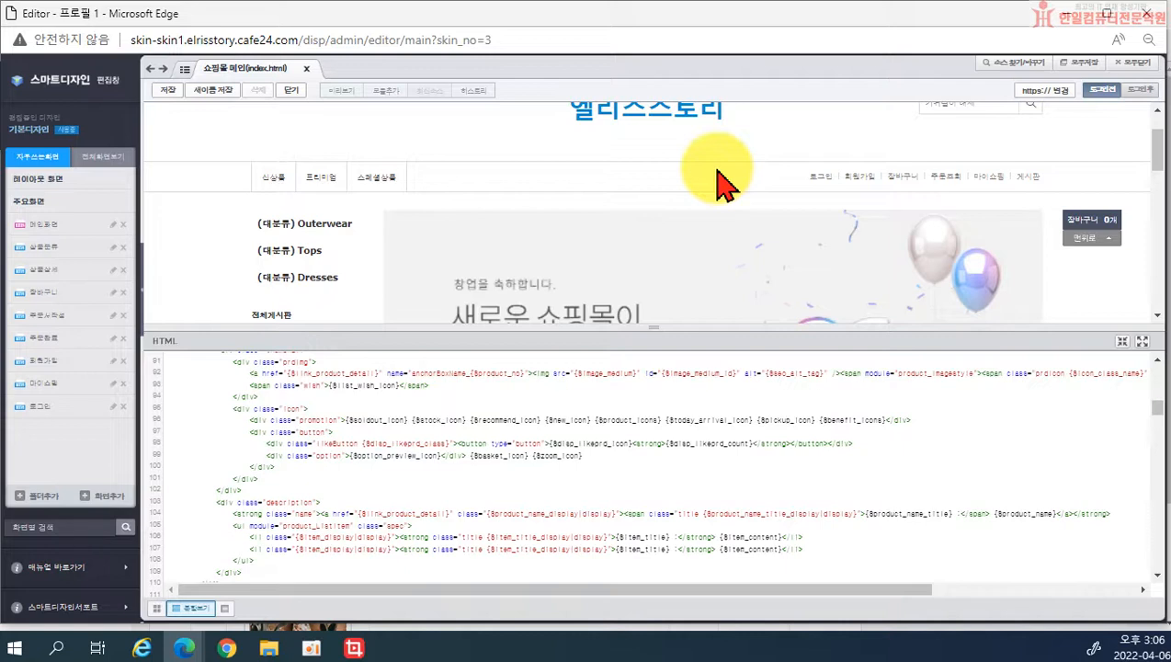
mouse_move(817, 282)
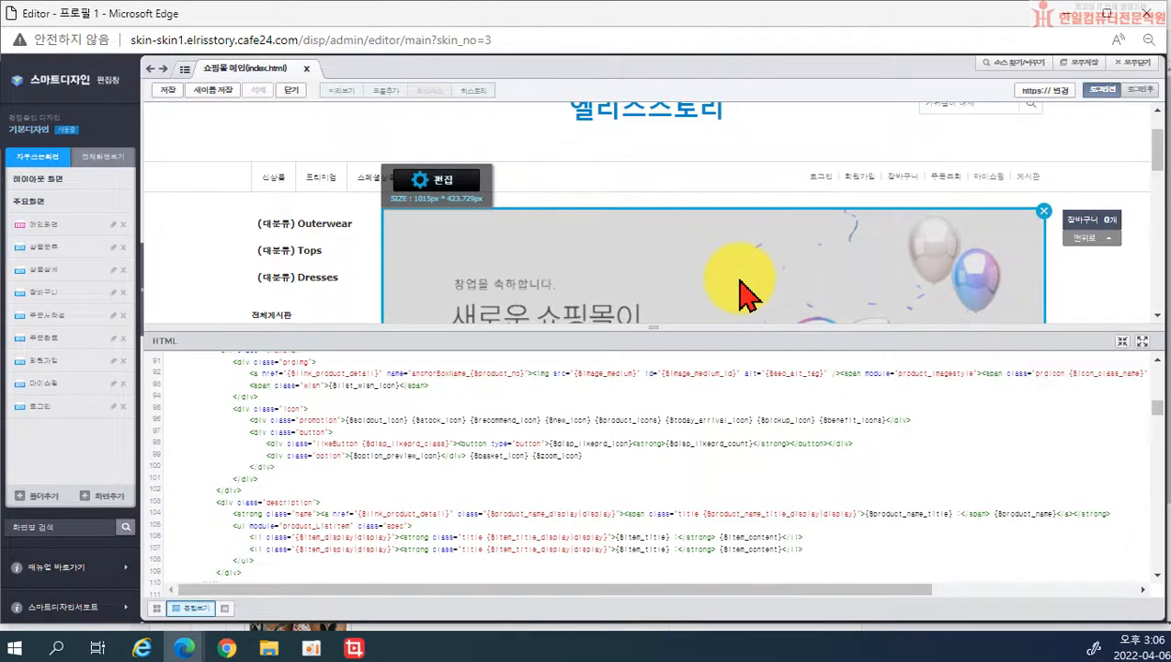
scroll(745, 292, "up", 2)
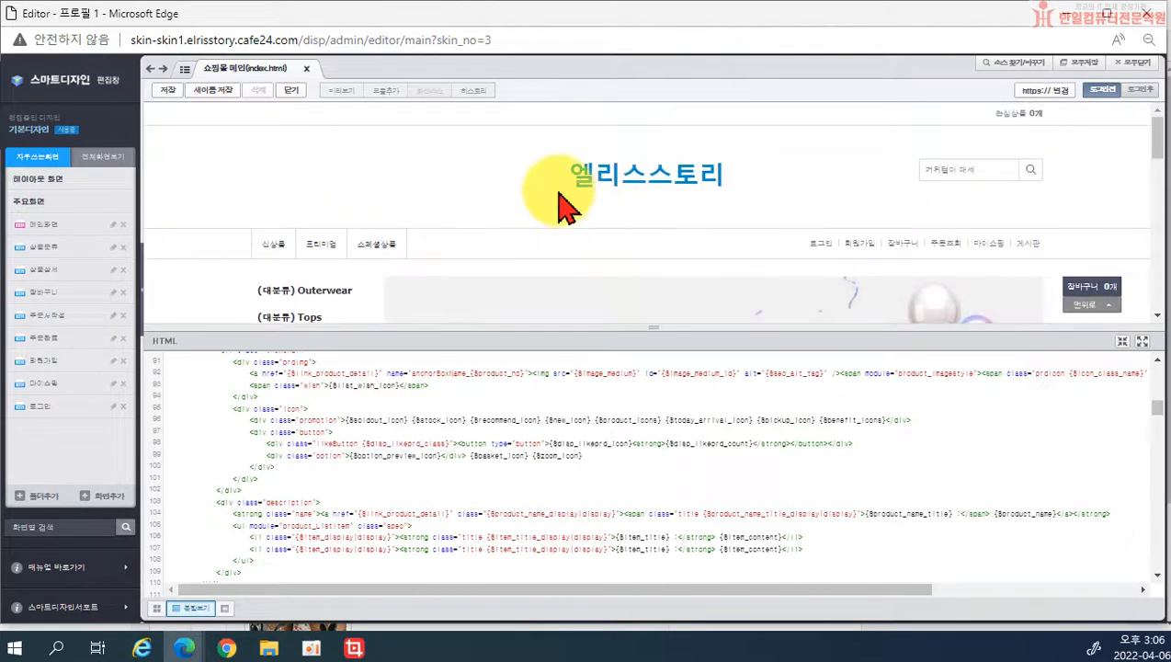
mouse_move(605, 196)
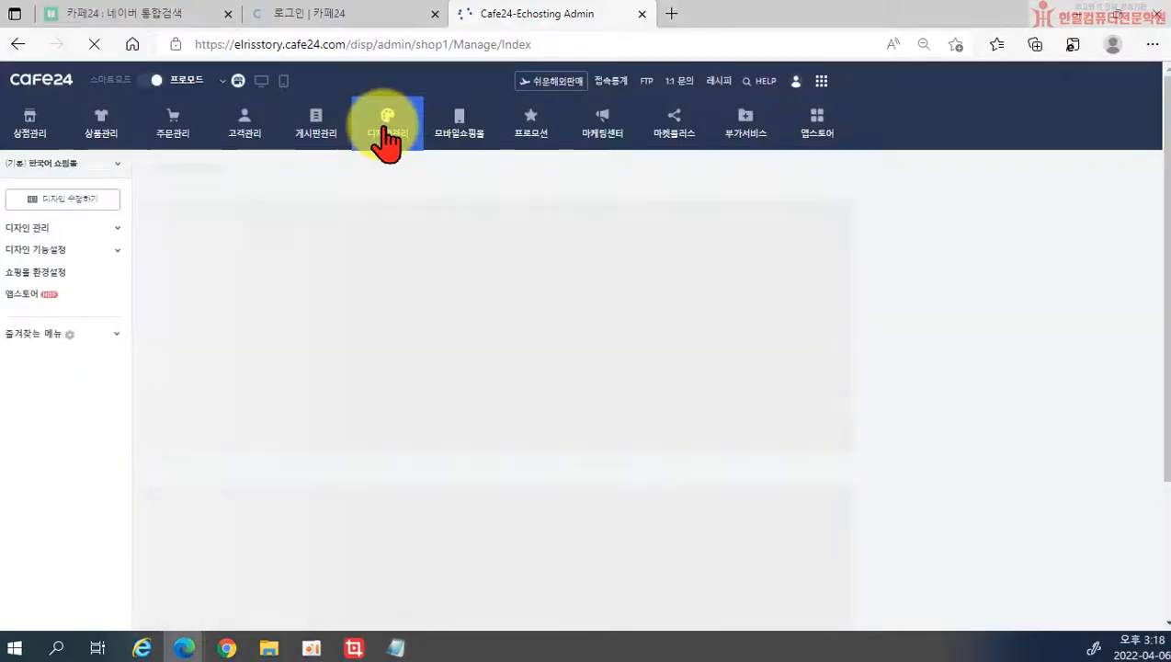
Step: Open the 마이 앱 list and go to the Cafe24 Store in a new tab
left_click(815, 133)
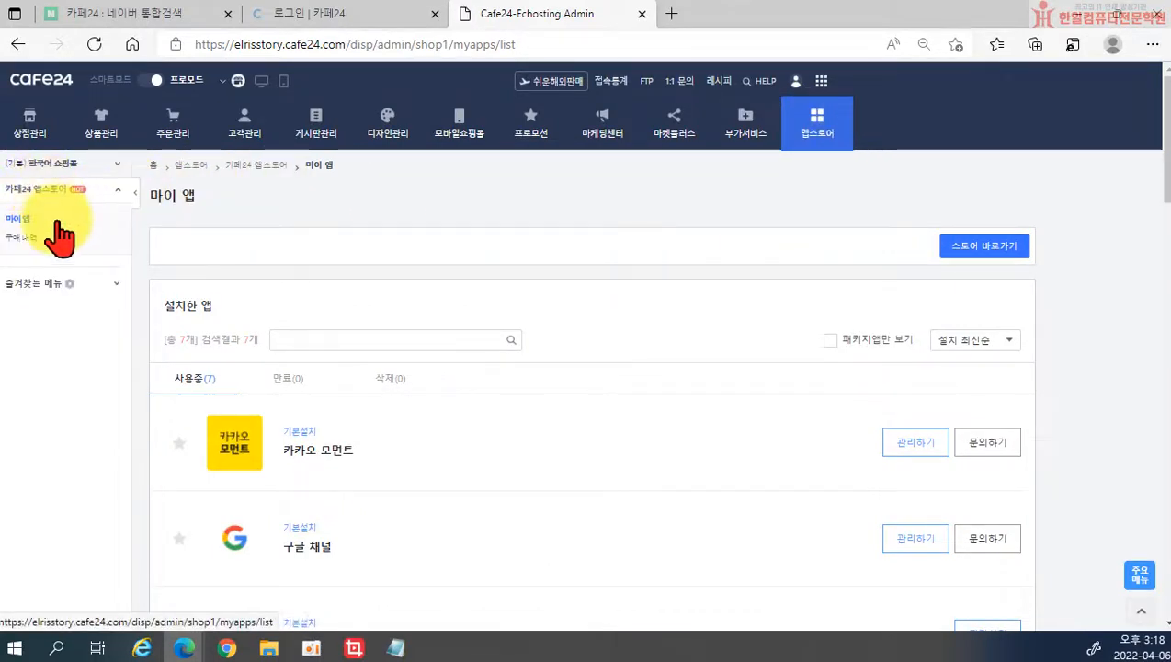
left_click(976, 250)
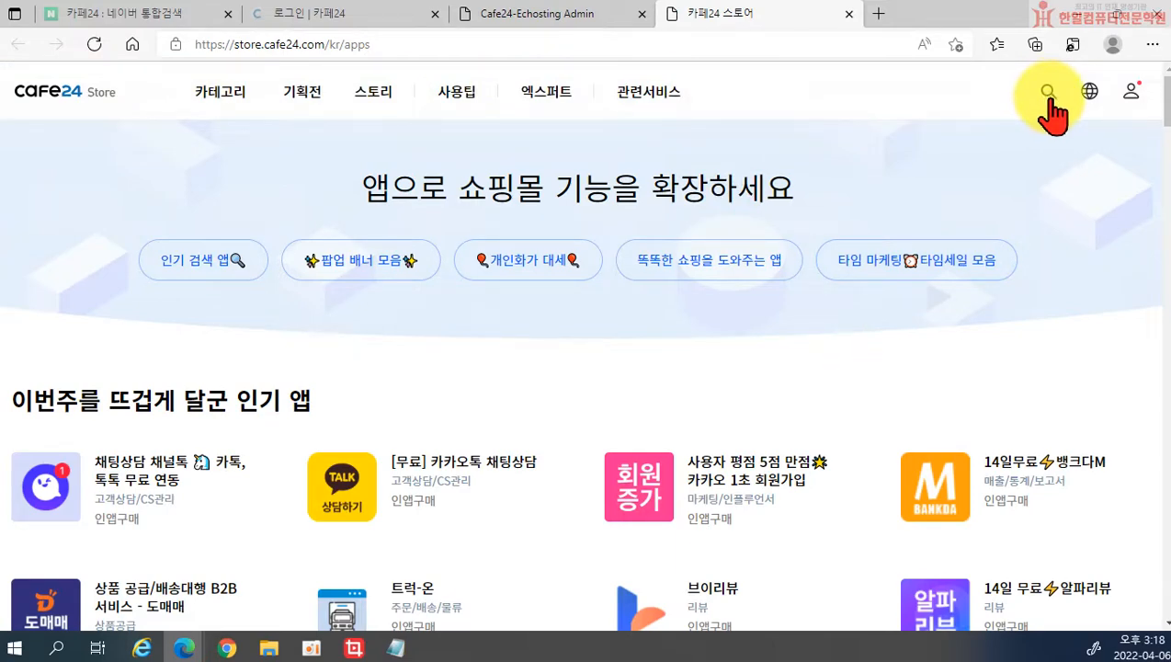
Step: Search the store for 포토 슬라이드 and start installing 포토슬라이드 V3
left_click(1048, 96)
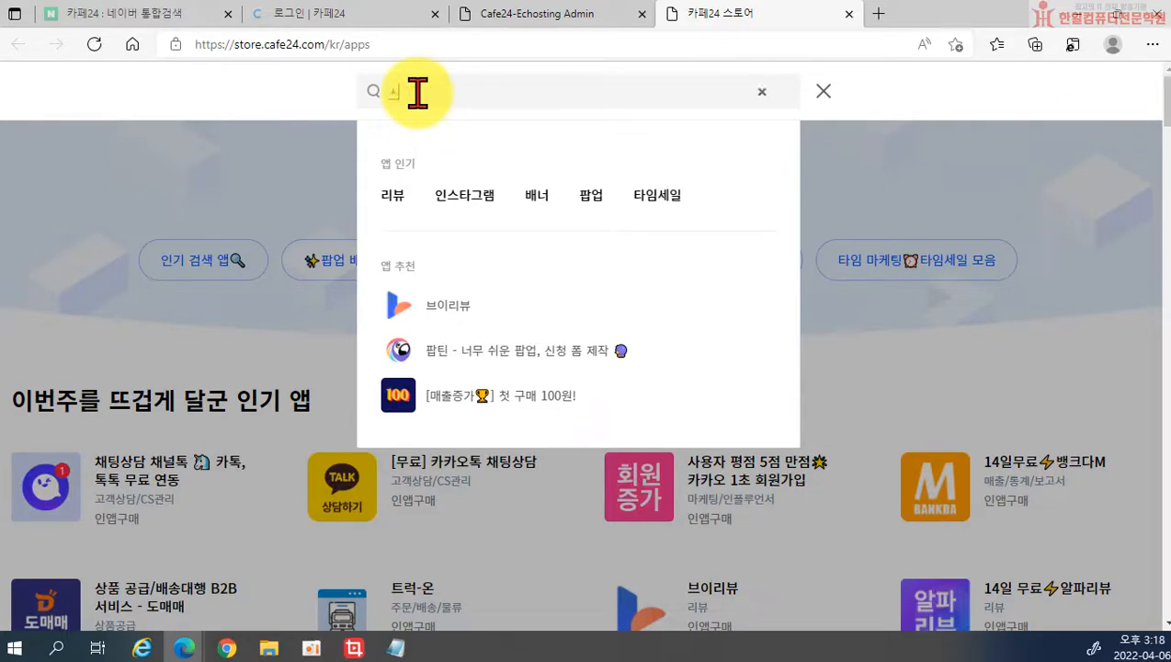
key("BackSpace")
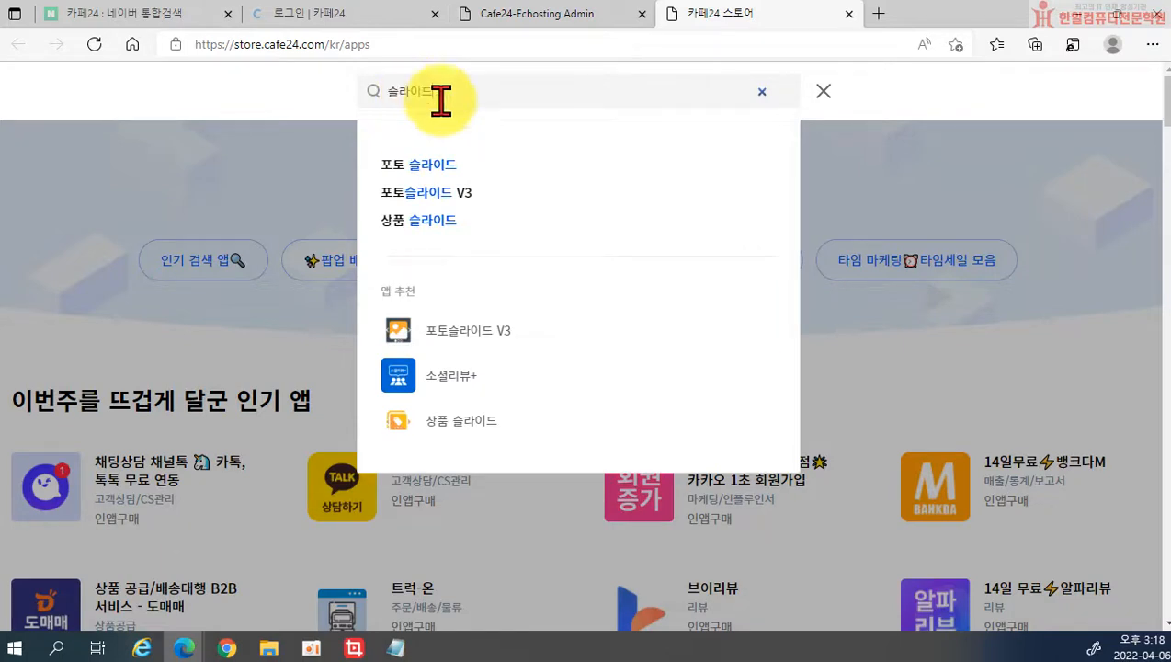
left_click(436, 166)
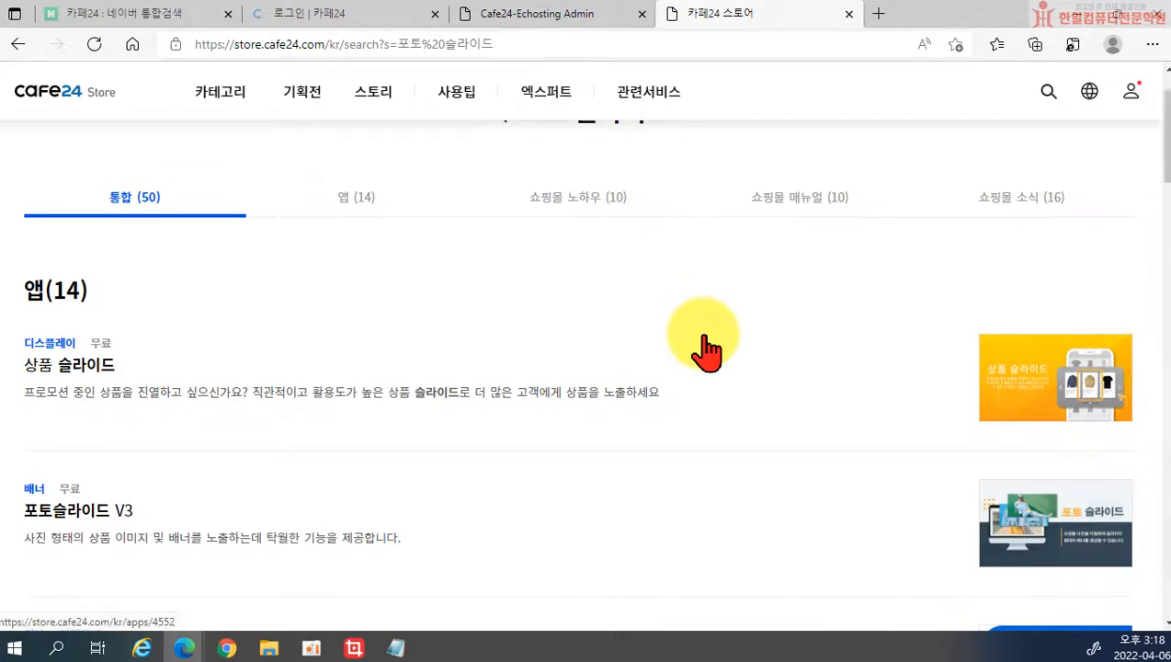
scroll(700, 340, "down", 3)
scroll(702, 345, "down", 2)
scroll(700, 342, "down", 1)
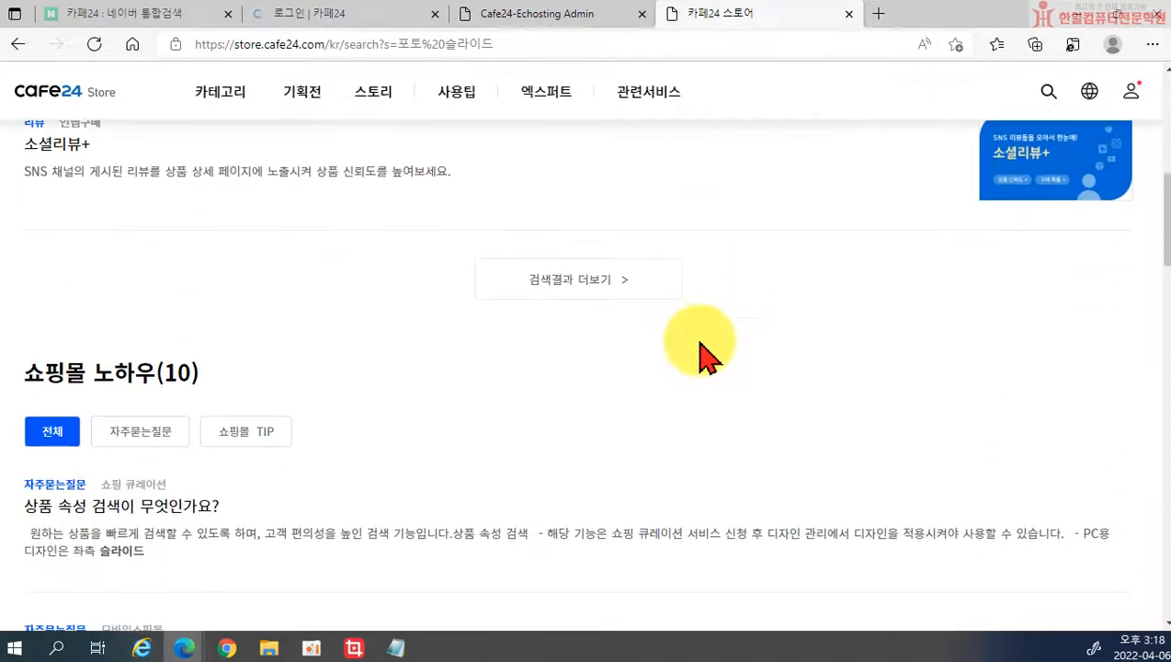
scroll(680, 349, "up", 5)
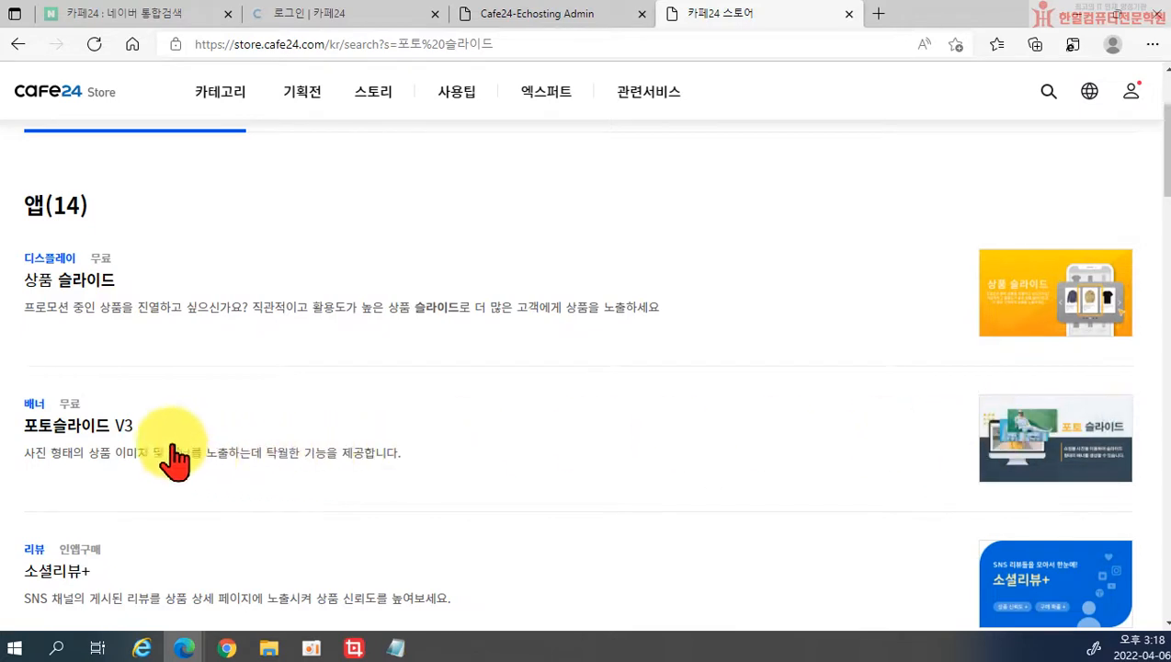
left_click(91, 430)
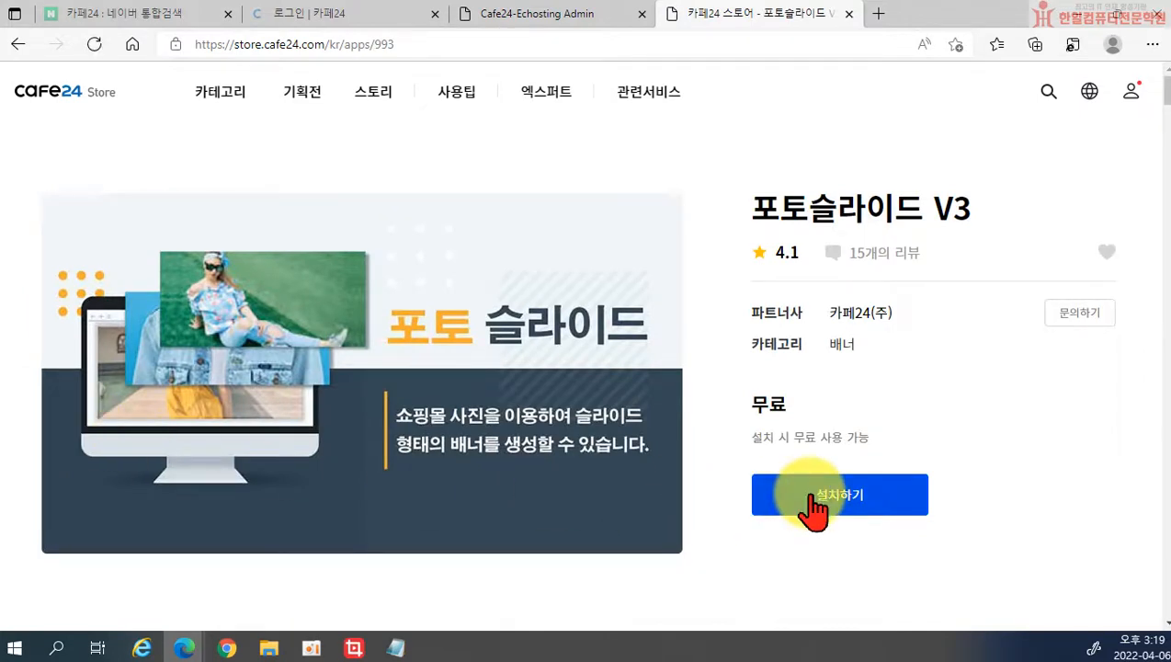
left_click(814, 505)
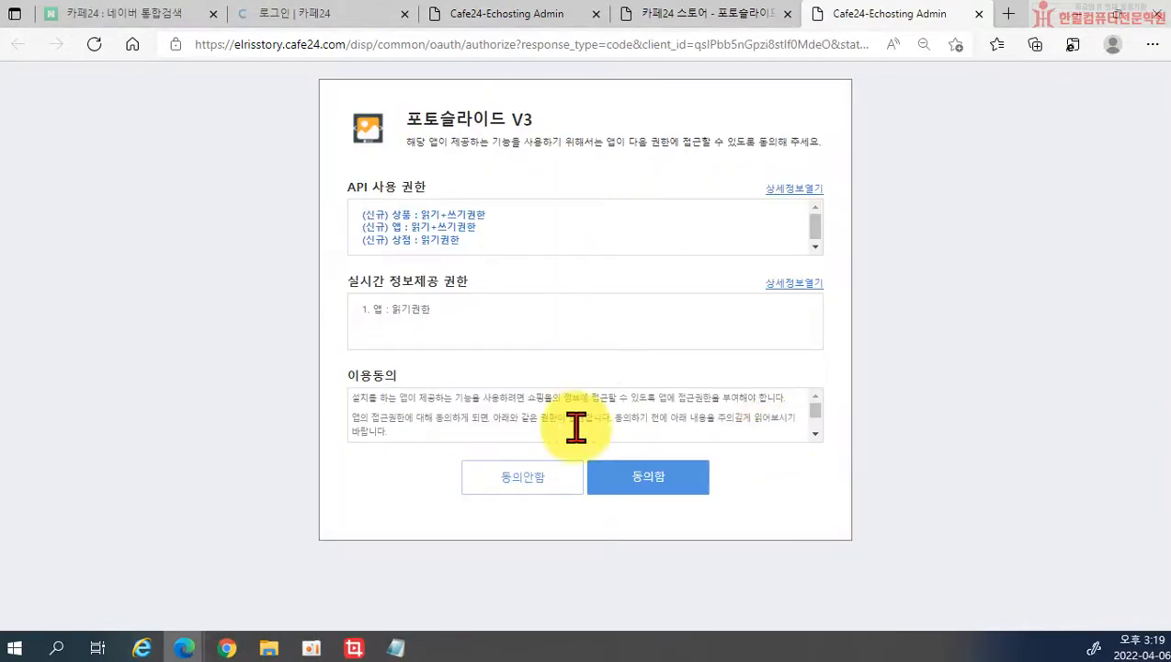
Step: Agree to the permissions, acknowledge installation complete, and postpone the Edge page translation
left_click(638, 482)
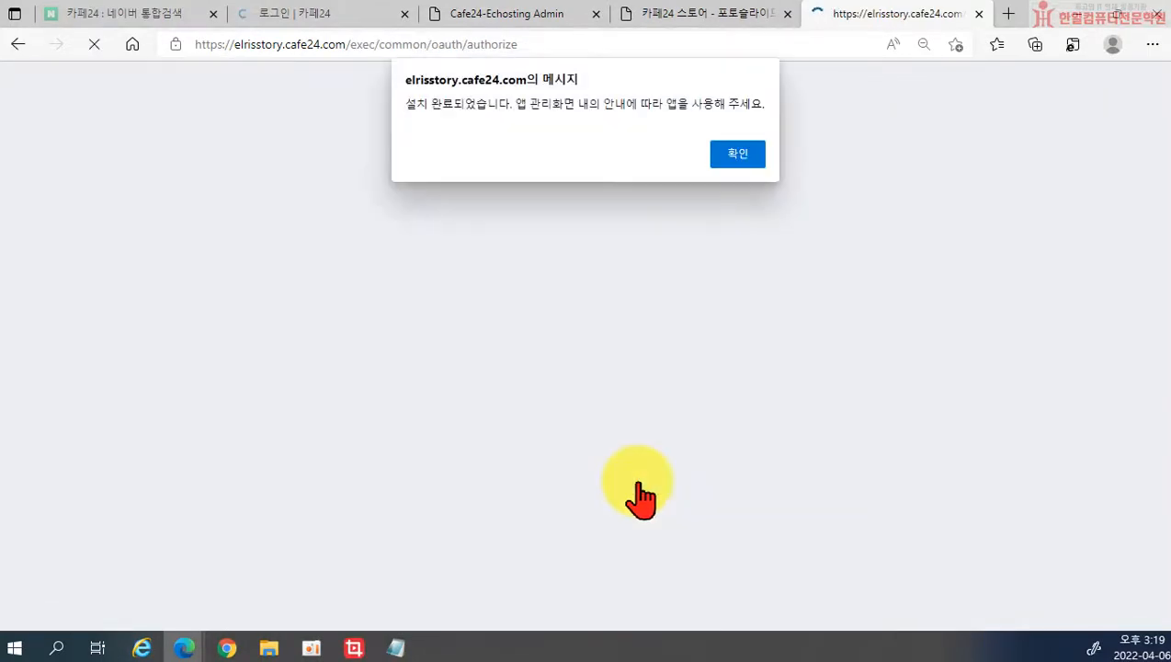
left_click(735, 153)
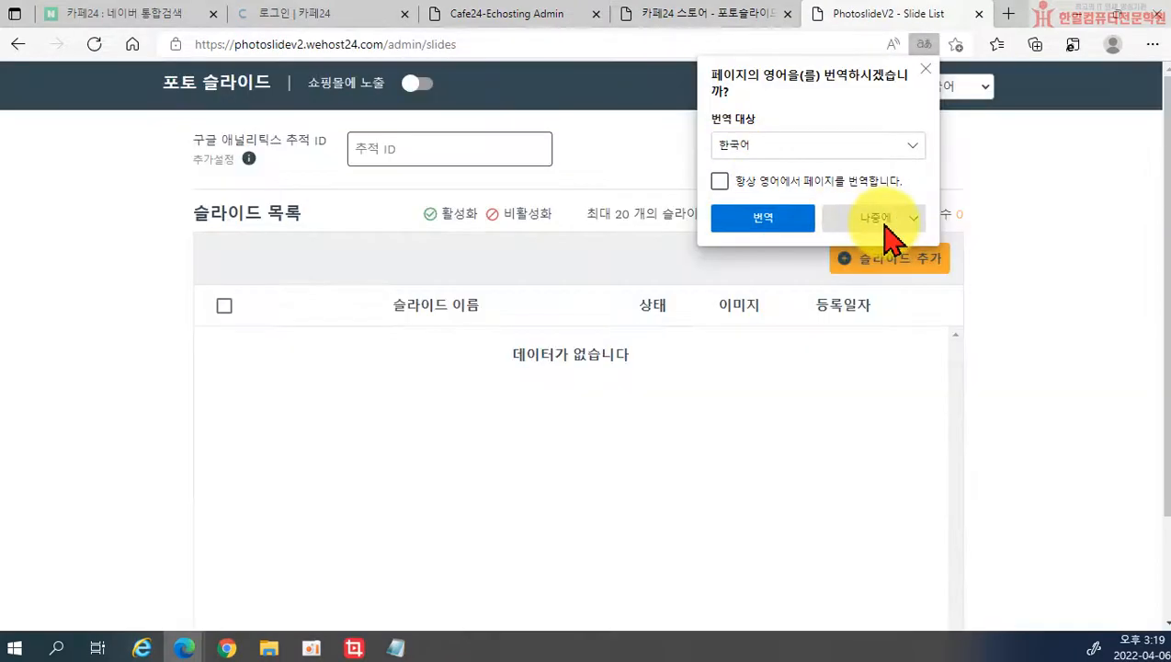
left_click(885, 227)
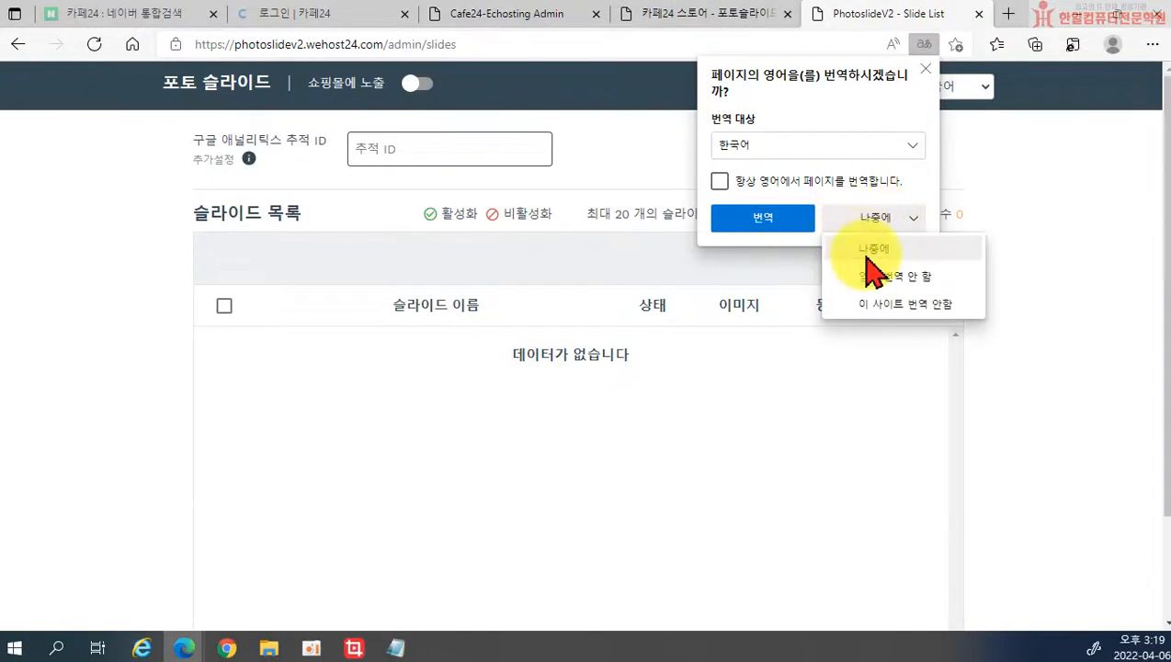
left_click(832, 248)
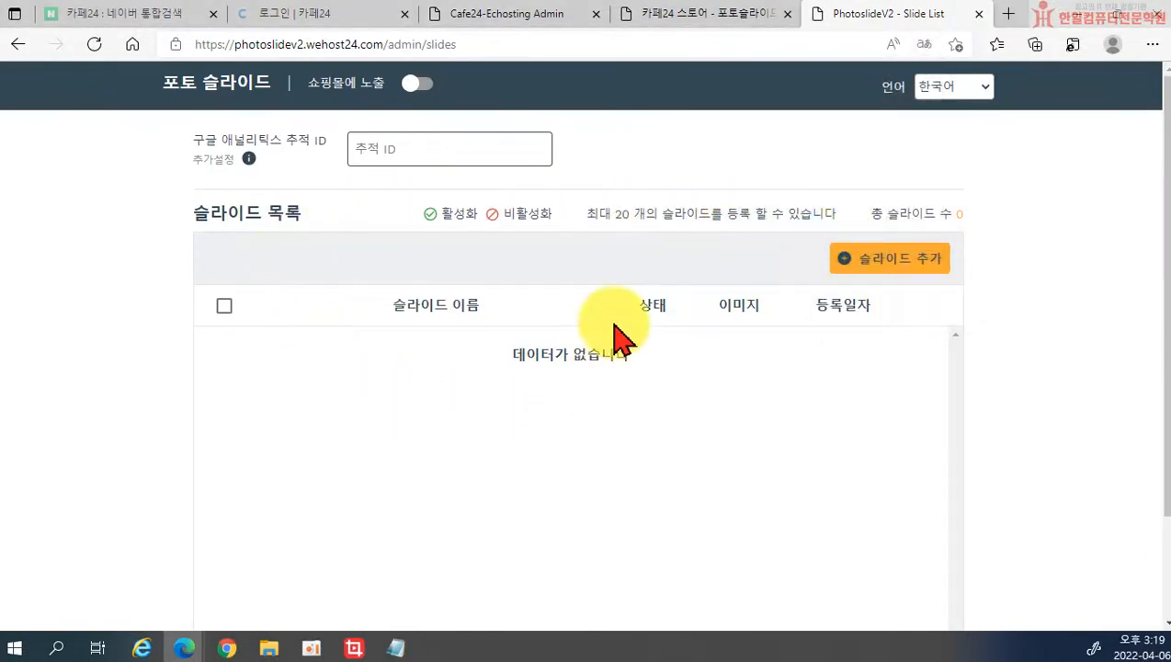
scroll(674, 375, "down", 1)
scroll(673, 375, "up", 1)
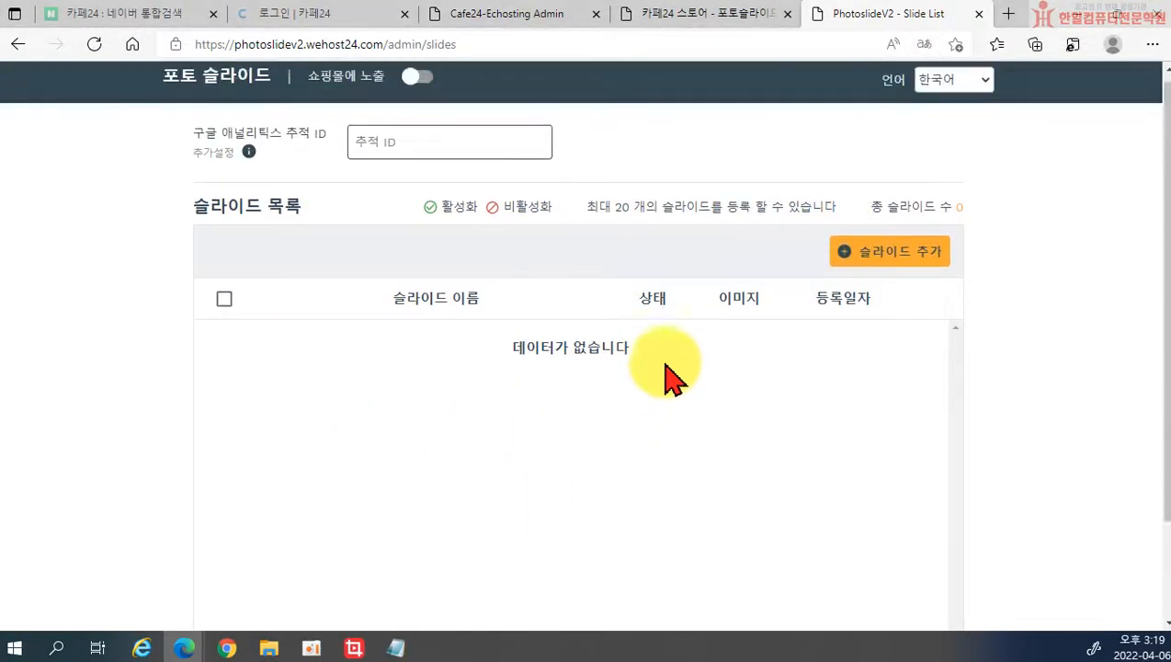
Step: Start a new slide in Photo Slide V3 and put focus in the slide name field
left_click(876, 262)
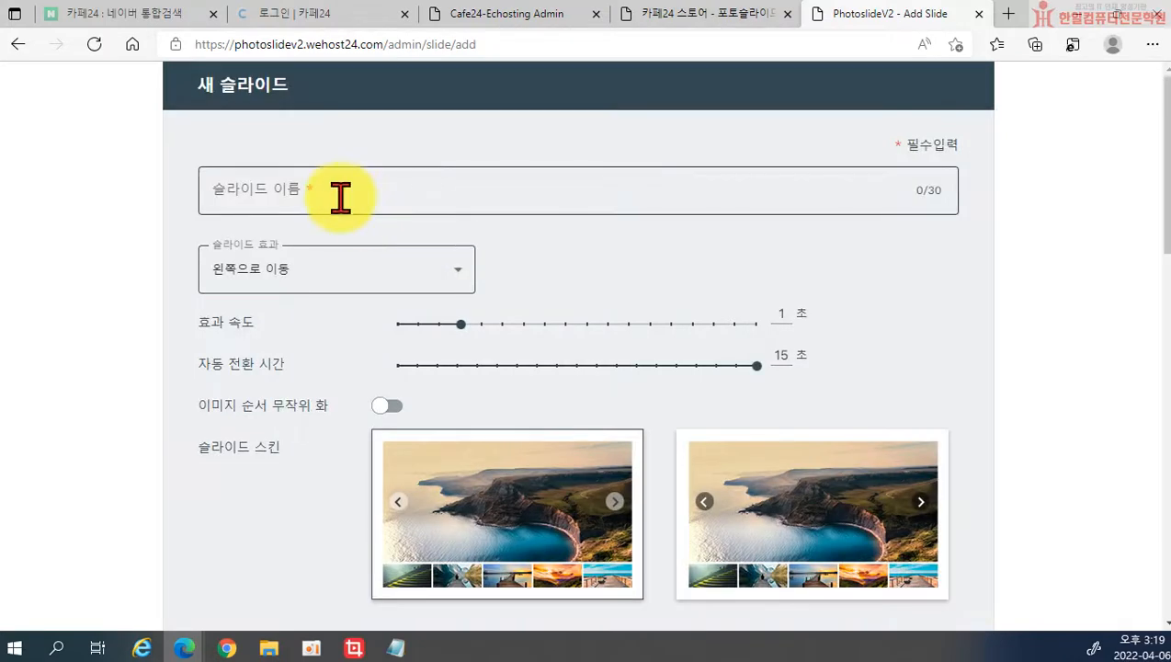
left_click(339, 196)
scroll(339, 197, "down", 2)
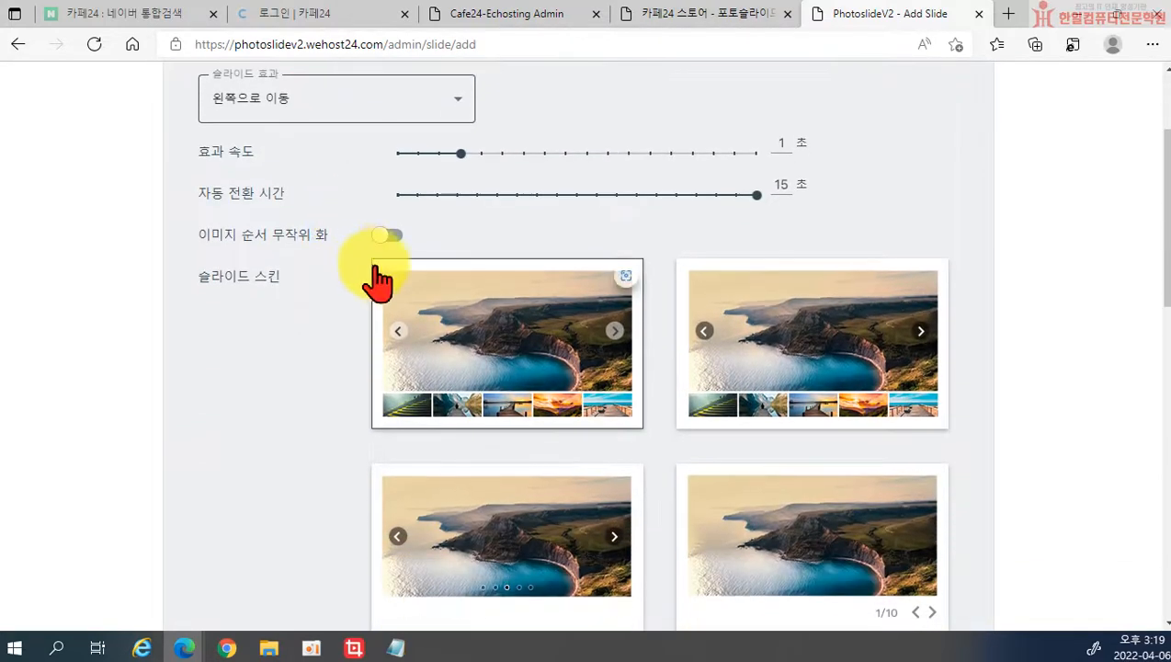
scroll(409, 317, "down", 1)
scroll(411, 327, "down", 7)
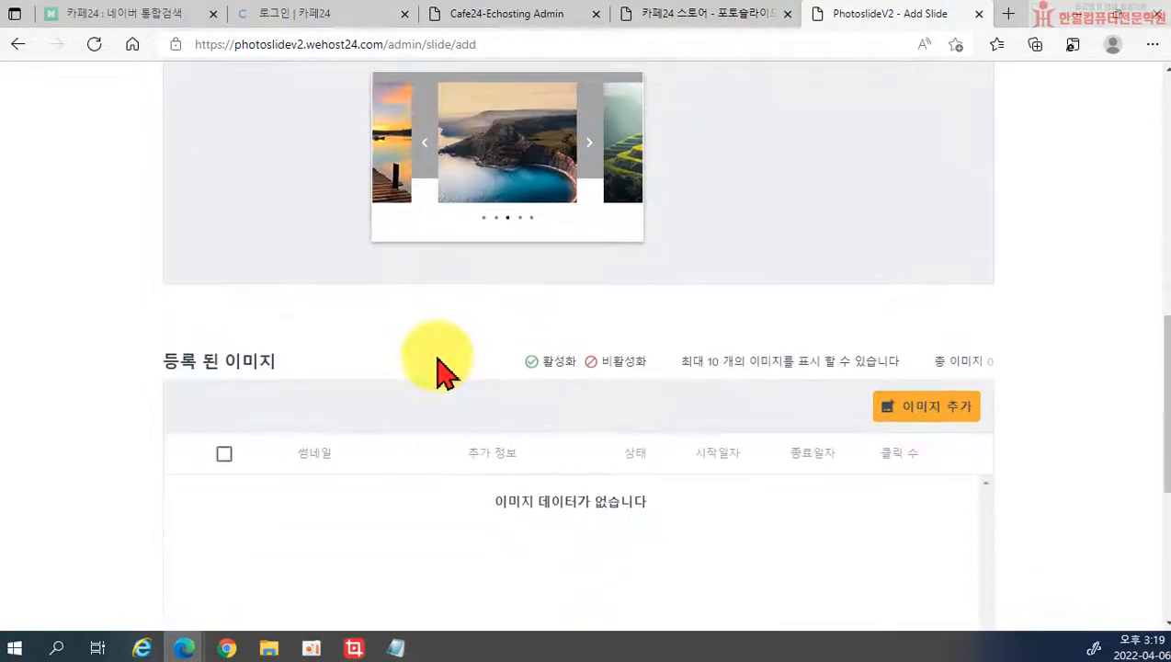
scroll(450, 413, "up", 10)
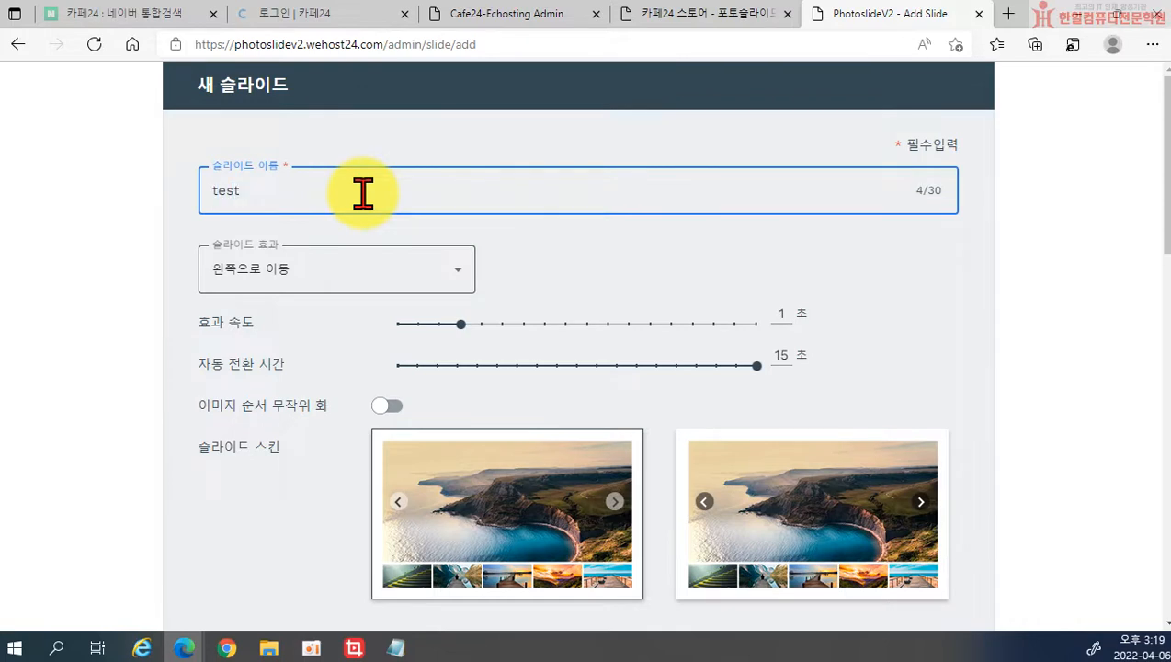
Step: Set the effect to 왼쪽으로 이동 at 0.5 seconds, 15-second auto-transition, random order off
left_click(397, 277)
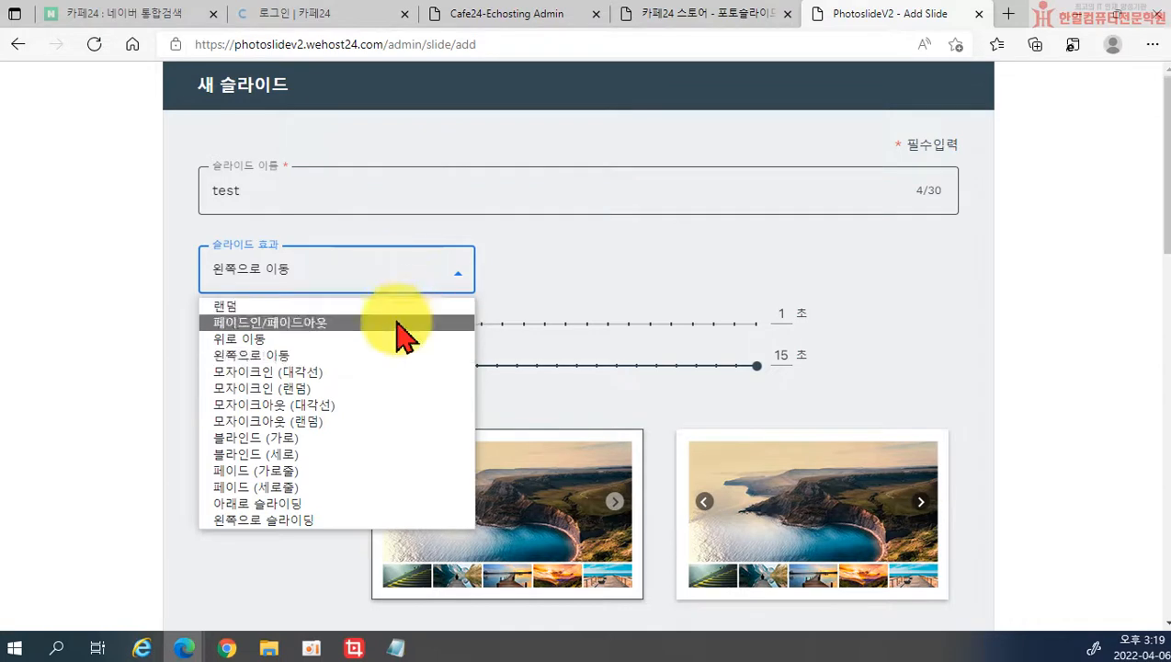
left_click(404, 373)
left_click(449, 296)
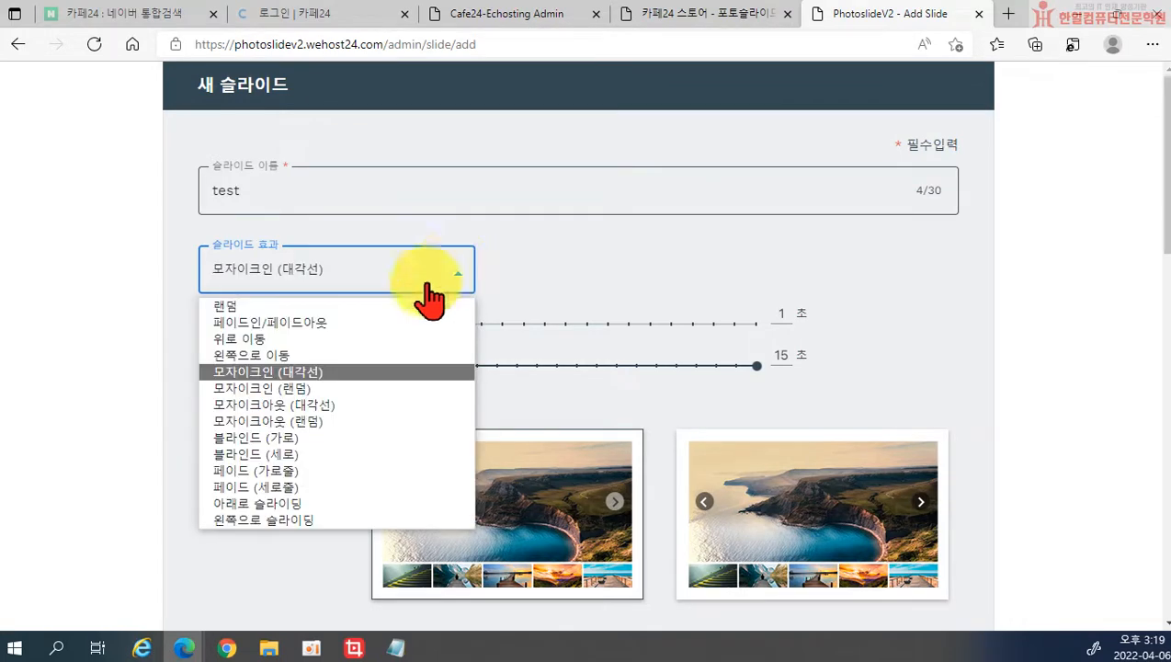
left_click(323, 359)
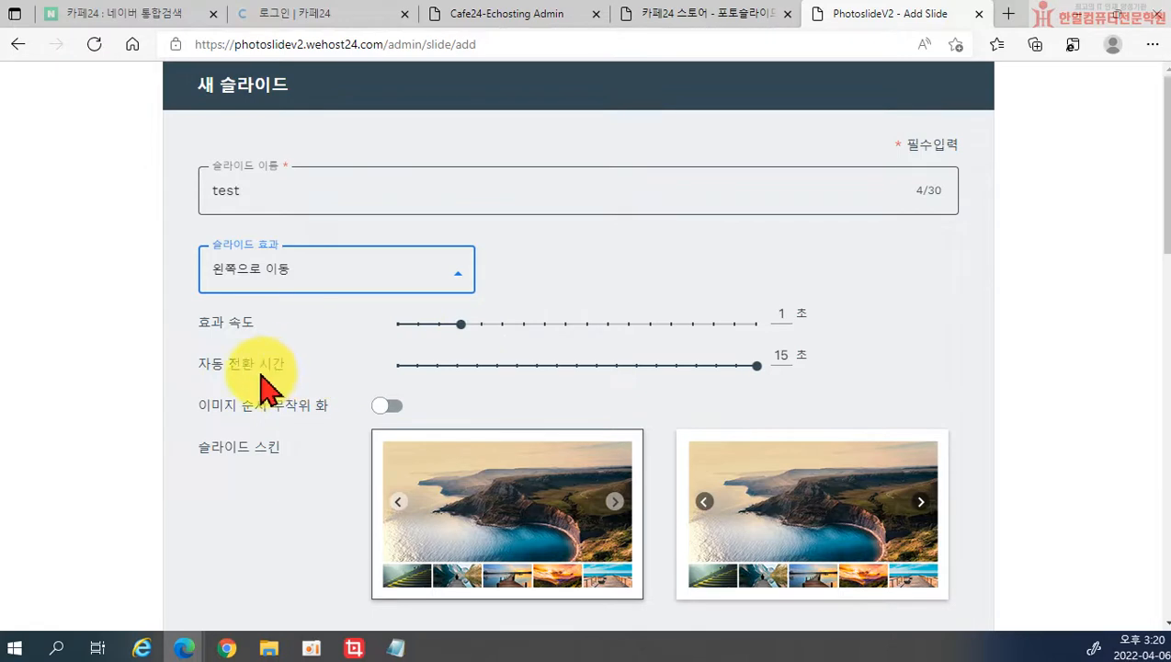
left_click(512, 366)
left_click(541, 366)
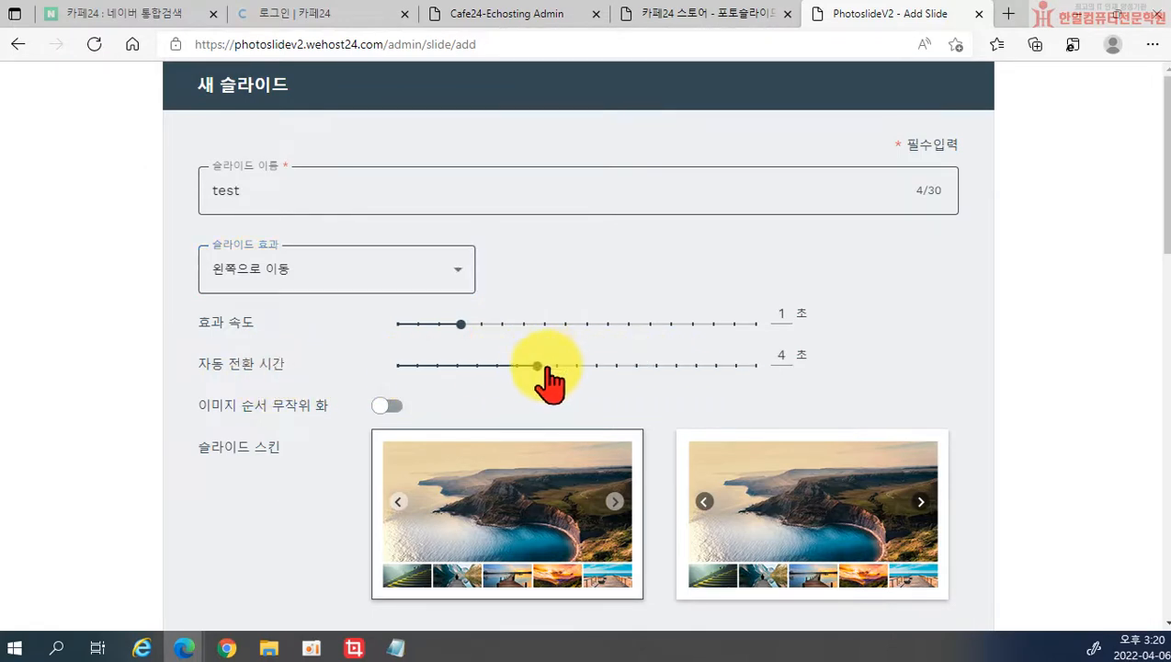
left_click(515, 324)
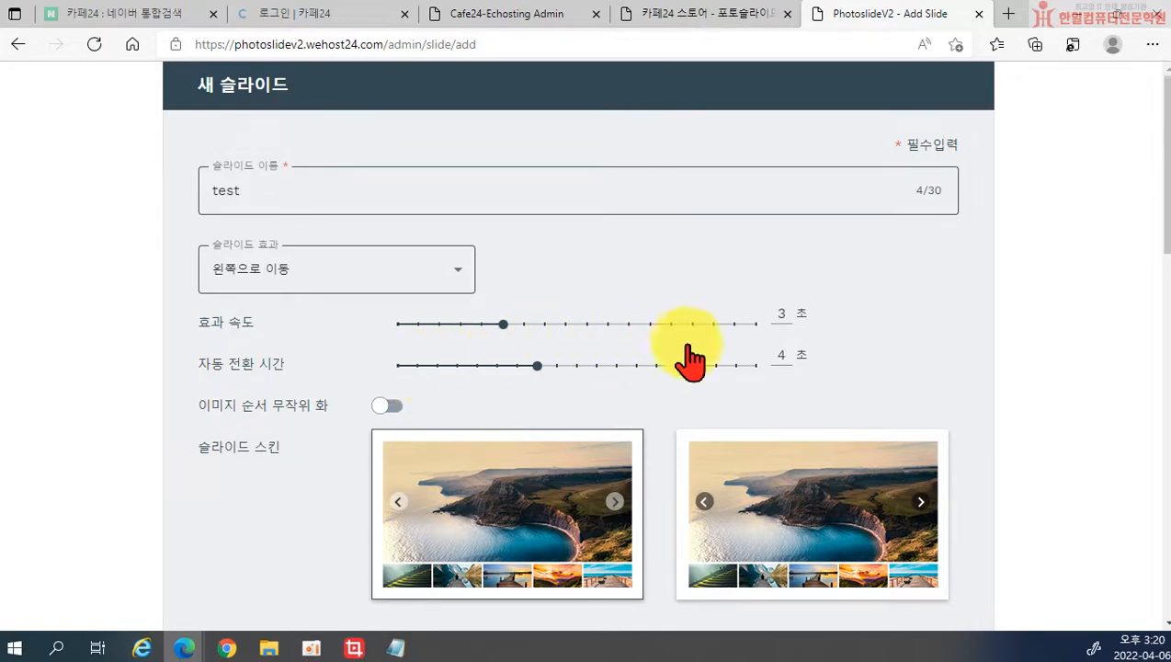
left_click(755, 365)
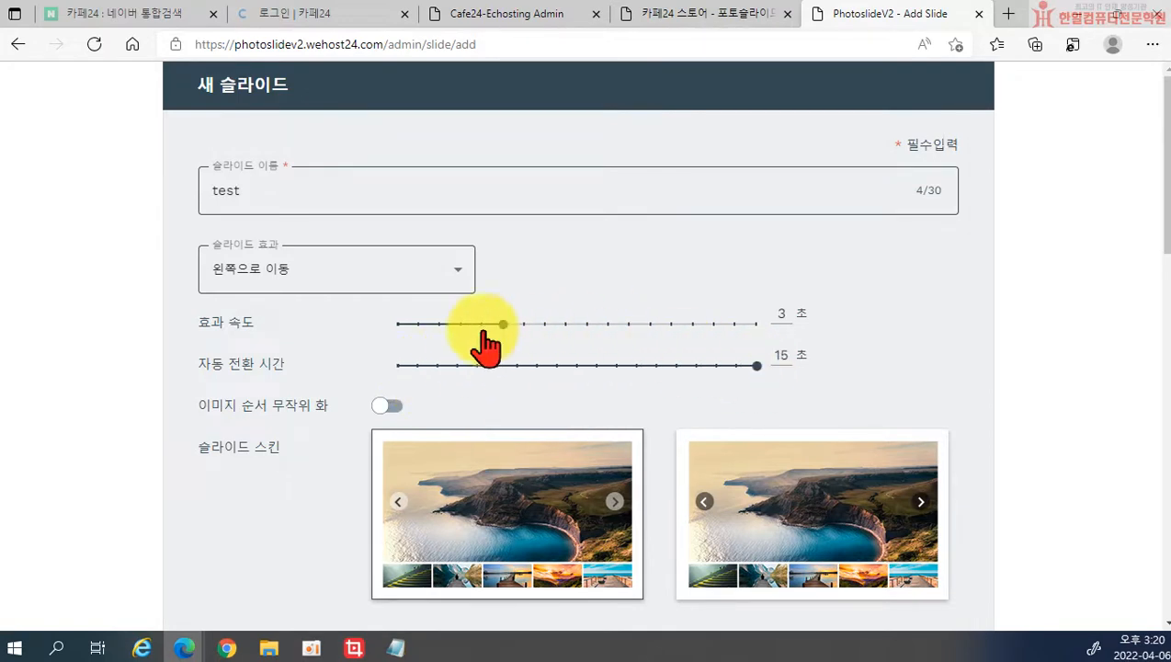
left_click(420, 324)
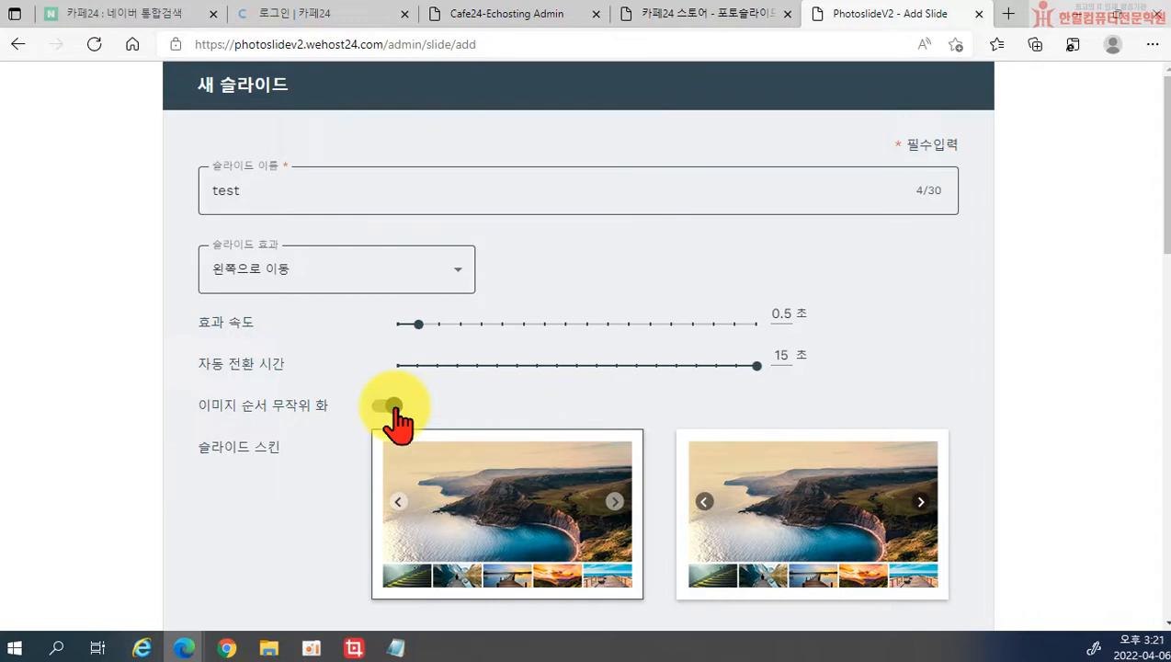
left_click(390, 406)
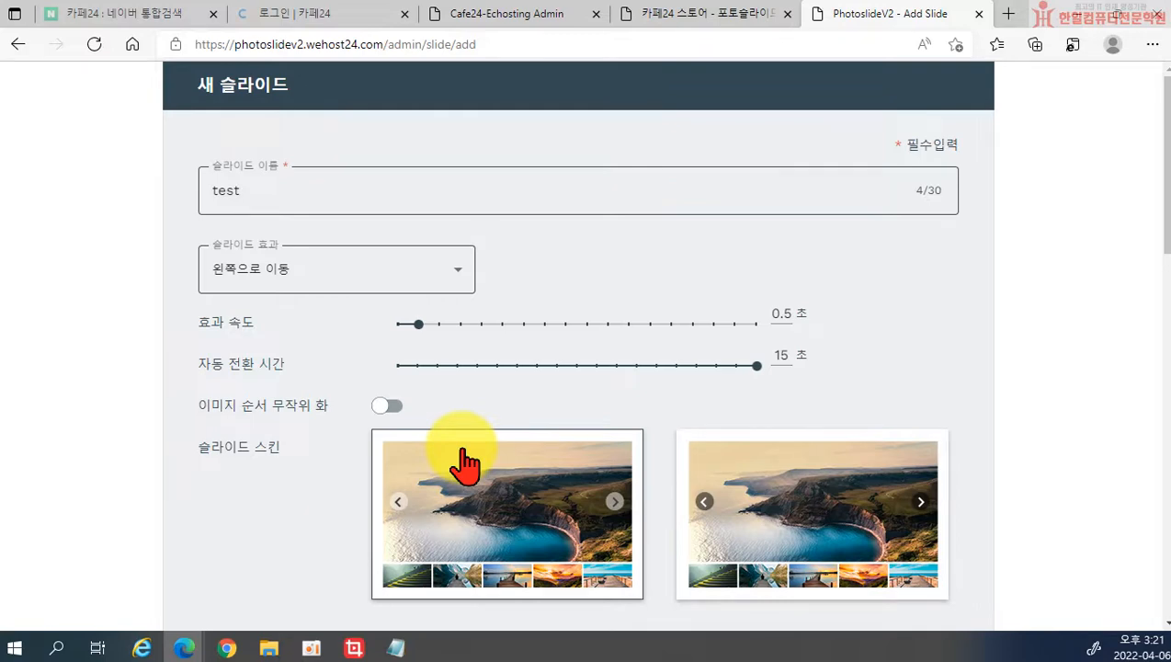
Step: Choose the third slide skin, the one with dot indicators
scroll(496, 469, "down", 2)
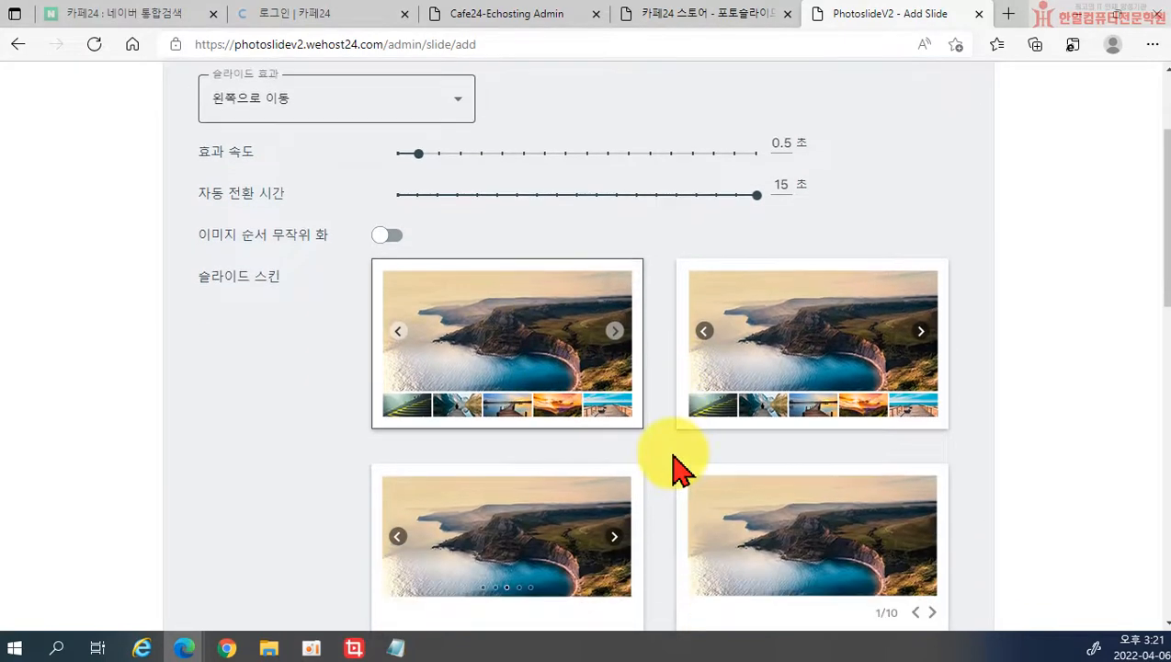
scroll(521, 359, "down", 2)
scroll(777, 367, "up", 2)
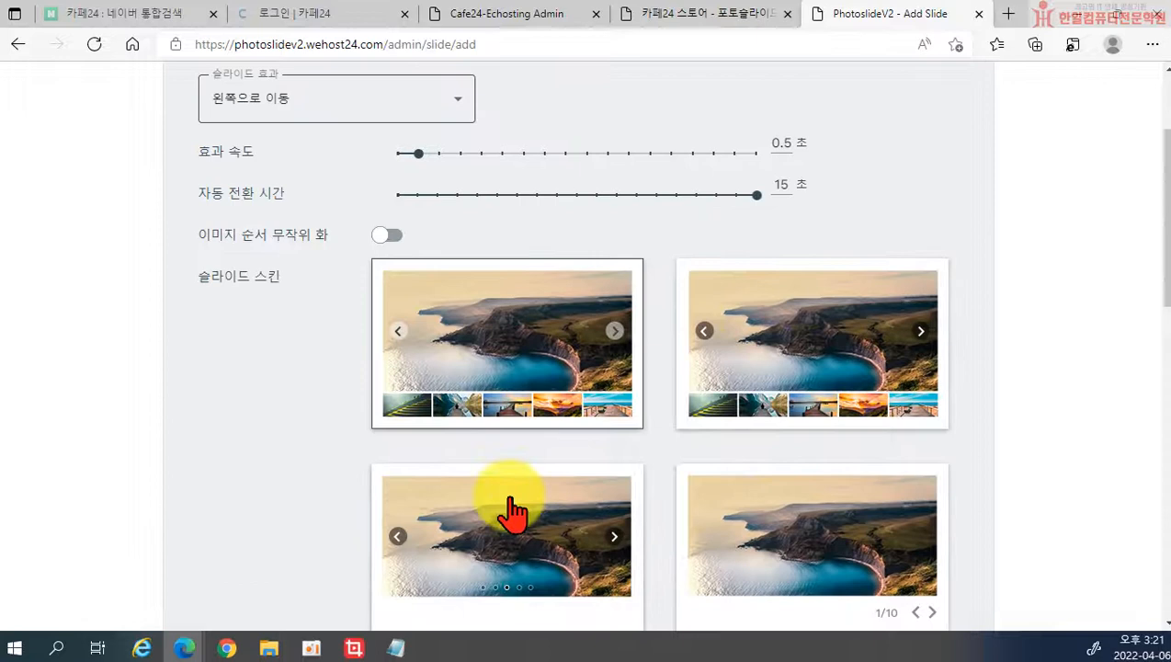
scroll(568, 526, "down", 1)
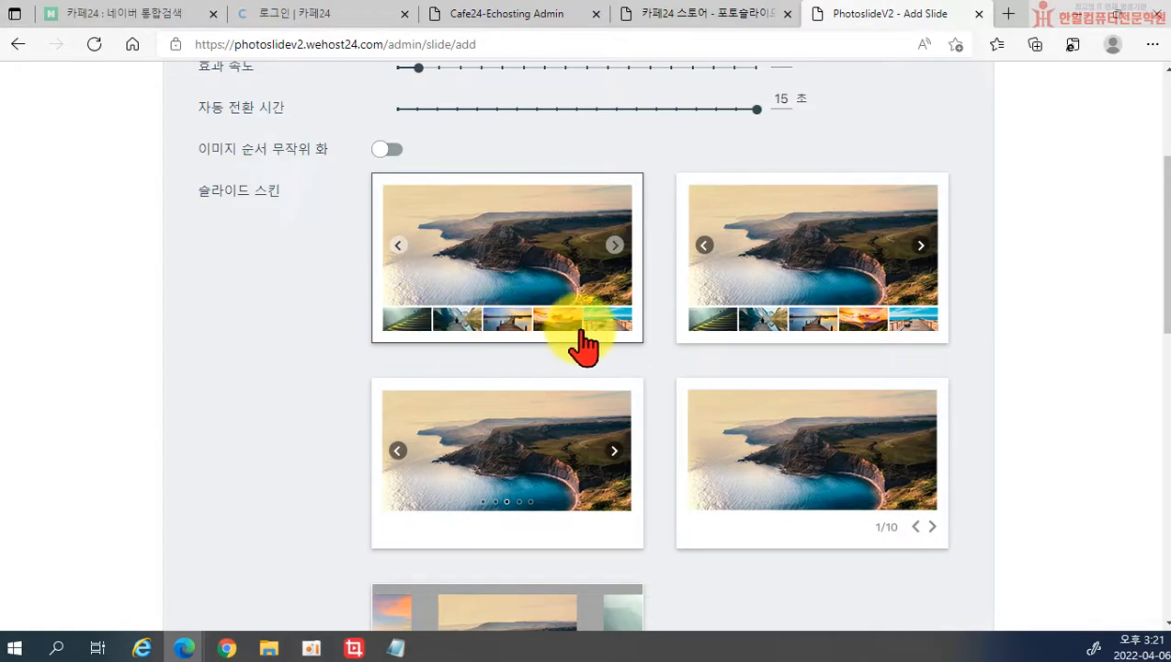
scroll(852, 336, "down", 2)
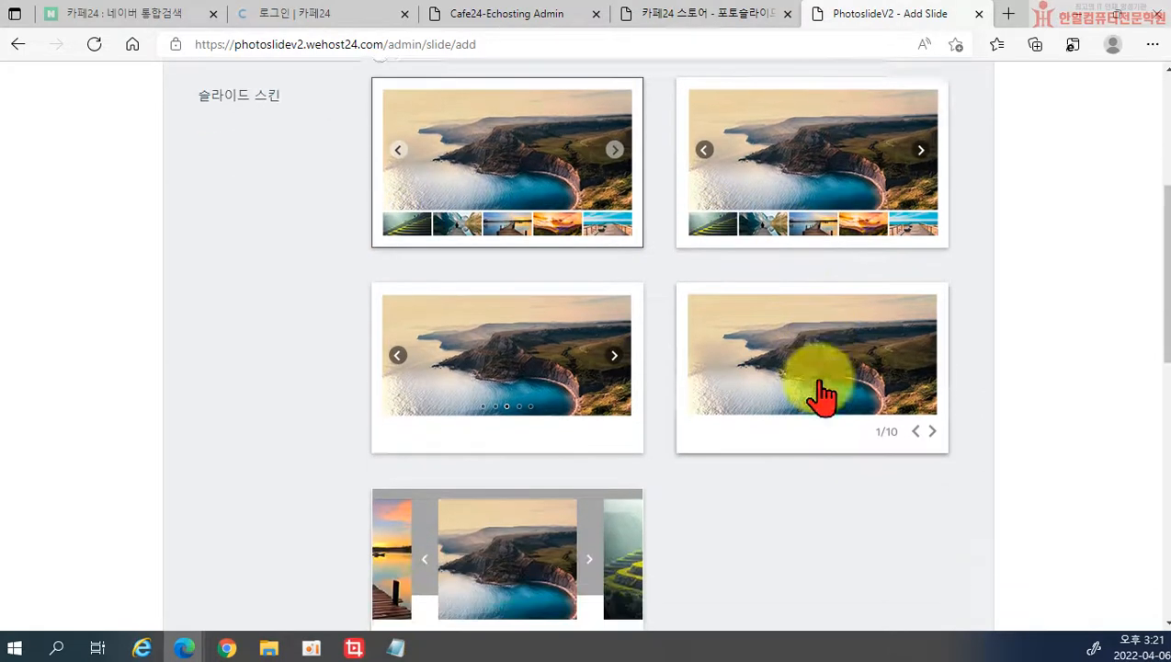
left_click(550, 313)
Step: Open the 이미지 등록 form to add an image to the slide
scroll(551, 322, "up", 2)
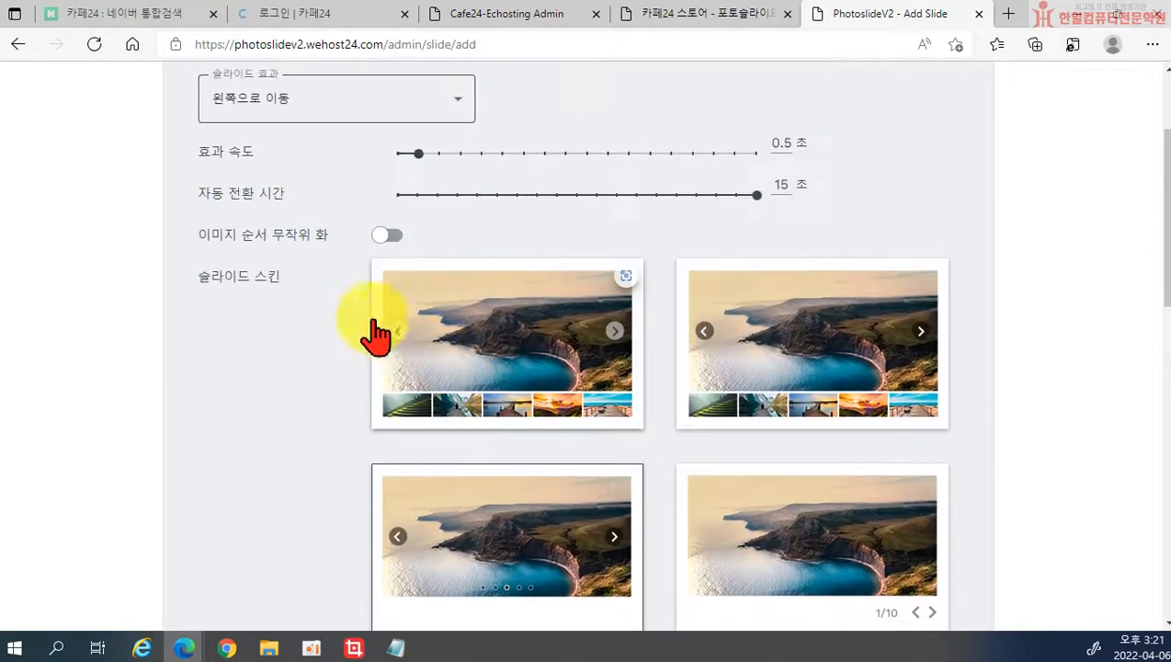
scroll(378, 338, "down", 6)
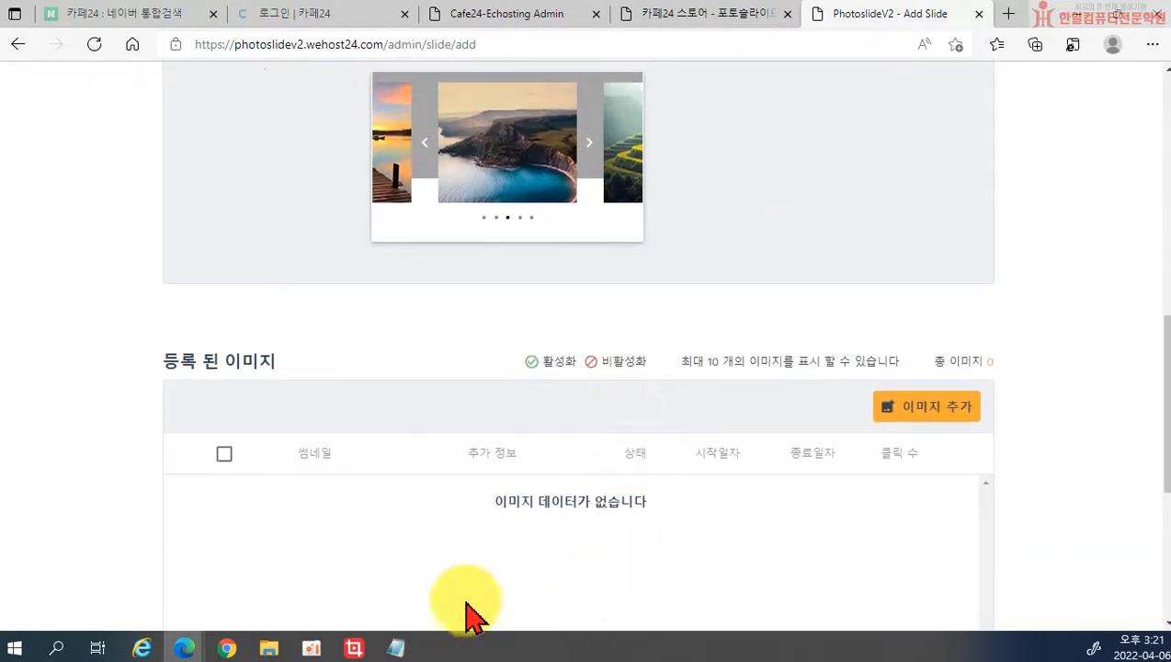
scroll(487, 569, "down", 2)
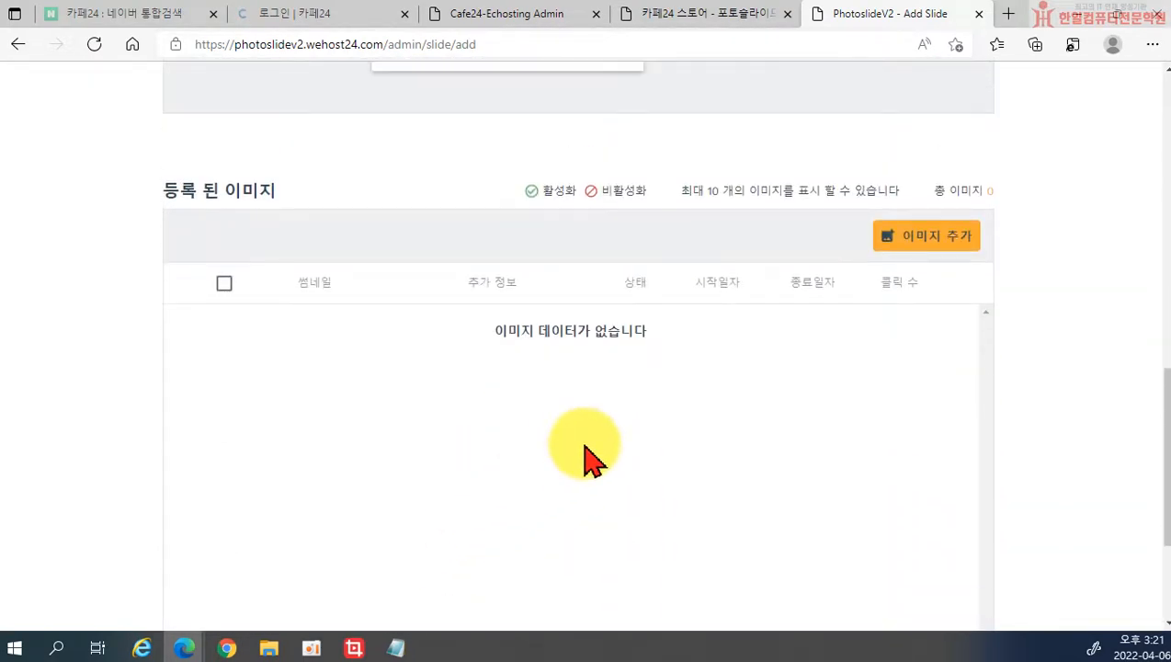
left_click(930, 239)
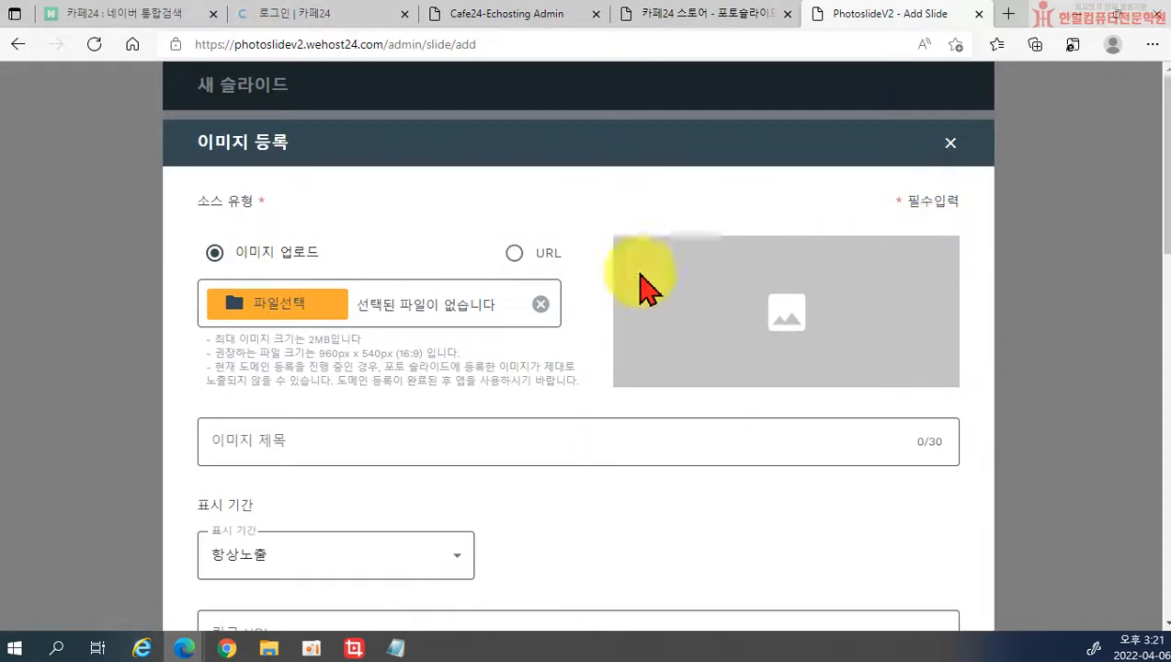
Step: Attach main1 from the 메인배너 folder to the image form
left_click(299, 313)
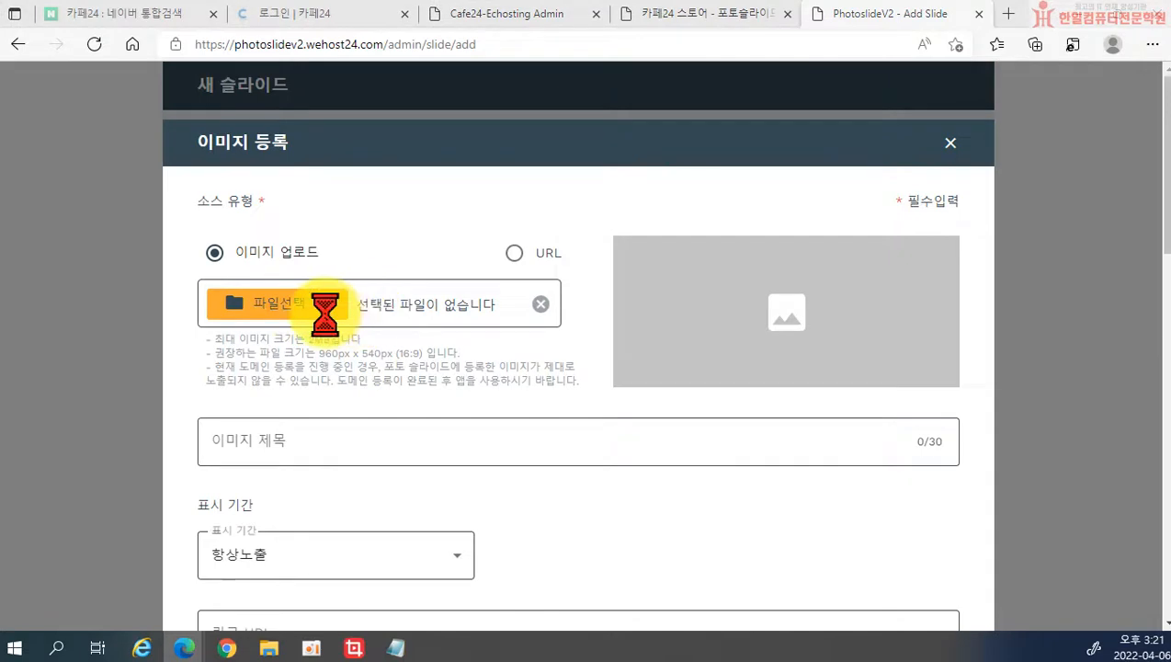
scroll(397, 269, "down", 2)
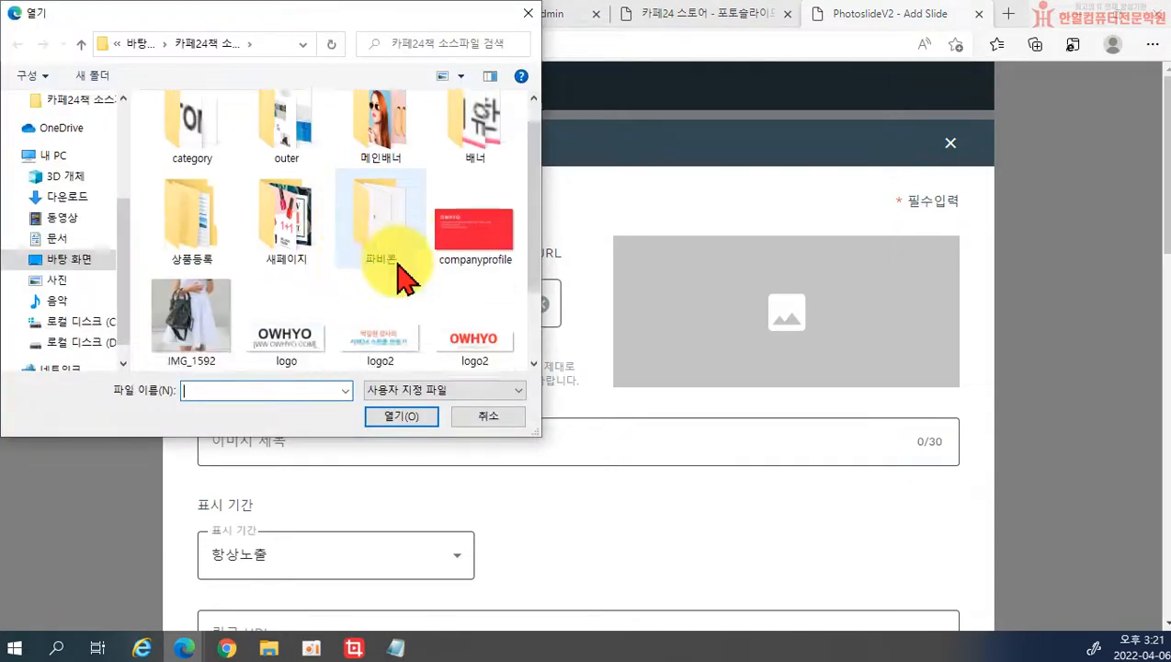
scroll(407, 296, "up", 2)
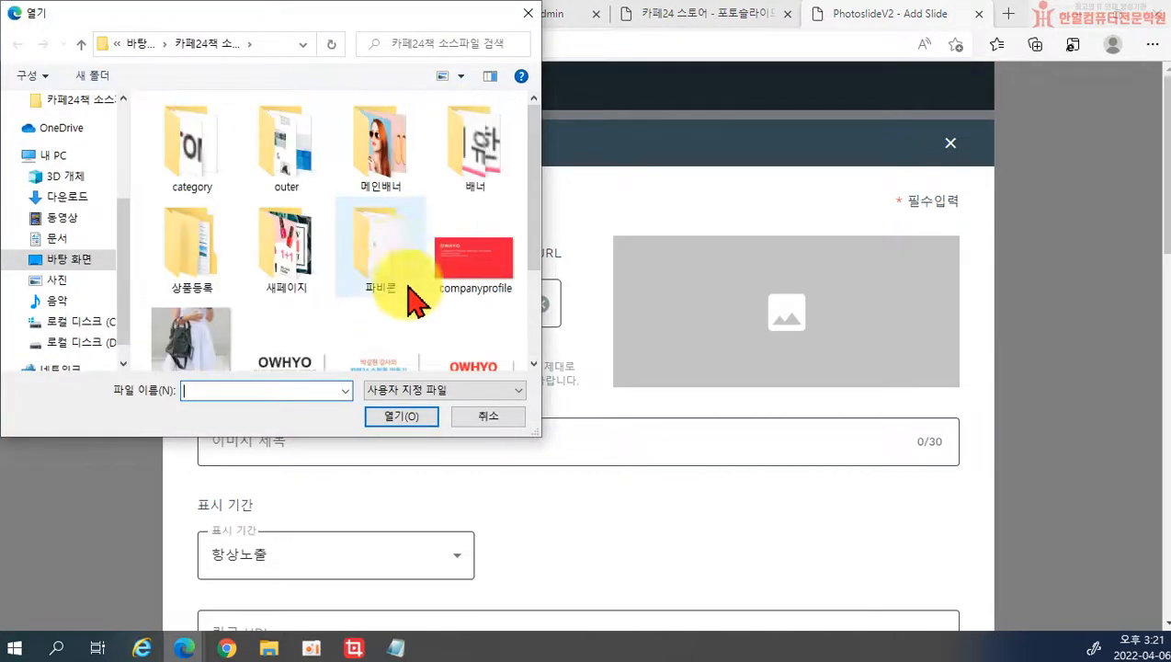
double_click(384, 161)
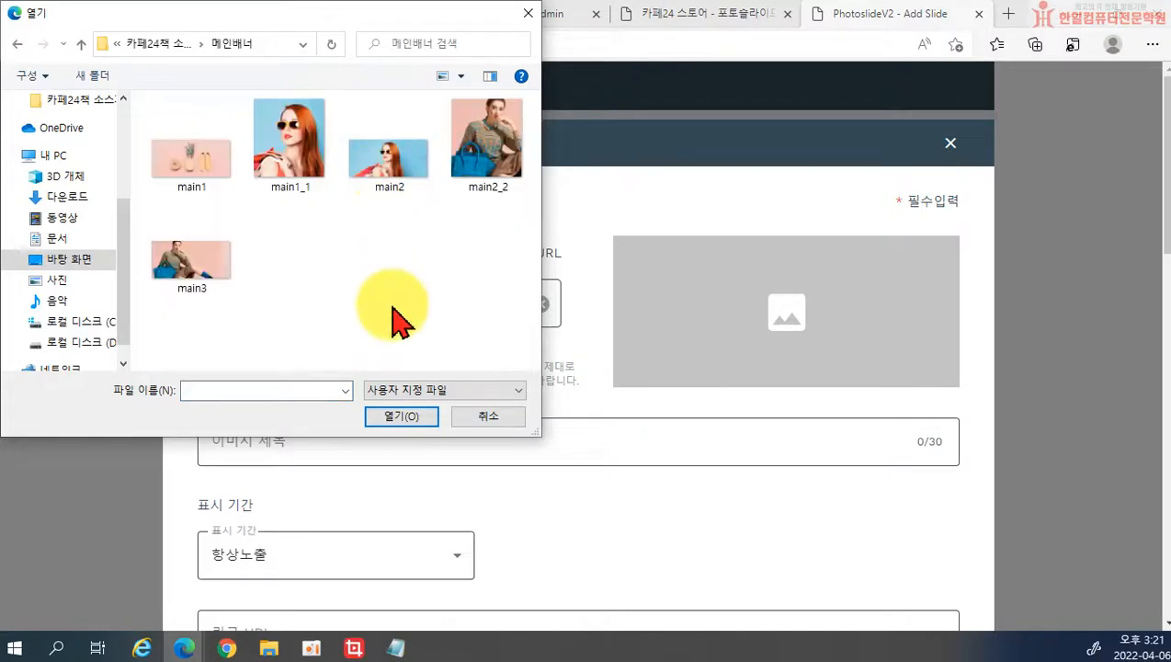
left_click(189, 160)
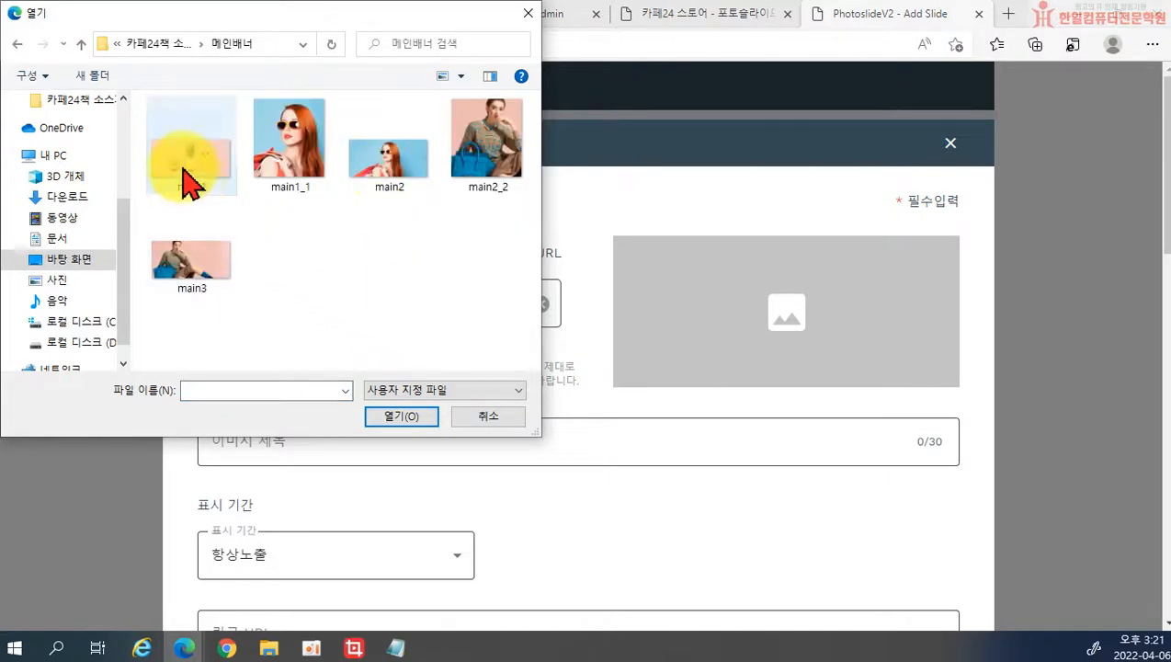
left_click(401, 416)
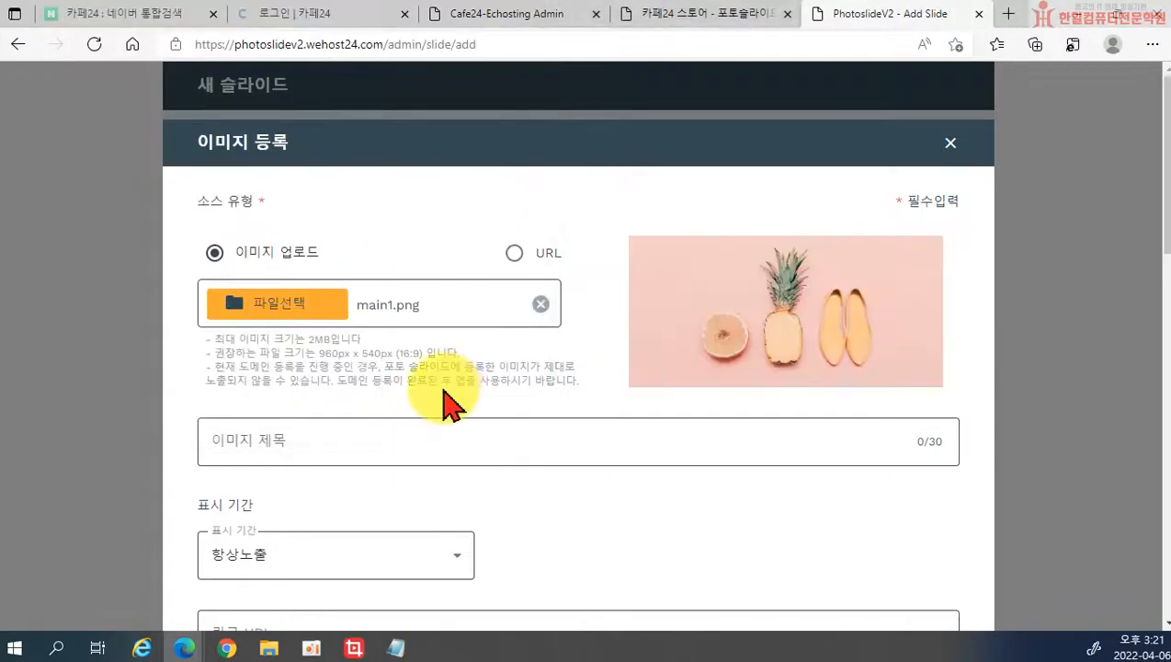
scroll(431, 386, "down", 1)
Step: Title the image 연습1, keep 항상노출 as the display period, and add it to the slide
left_click(377, 354)
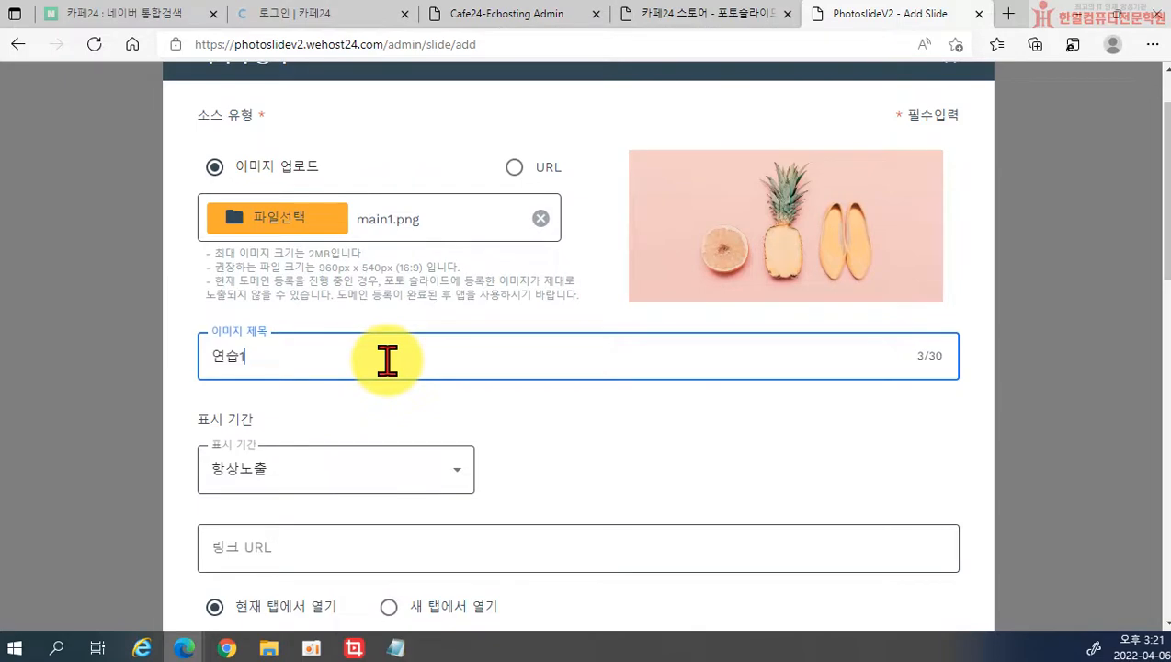
scroll(387, 360, "down", 2)
left_click(370, 292)
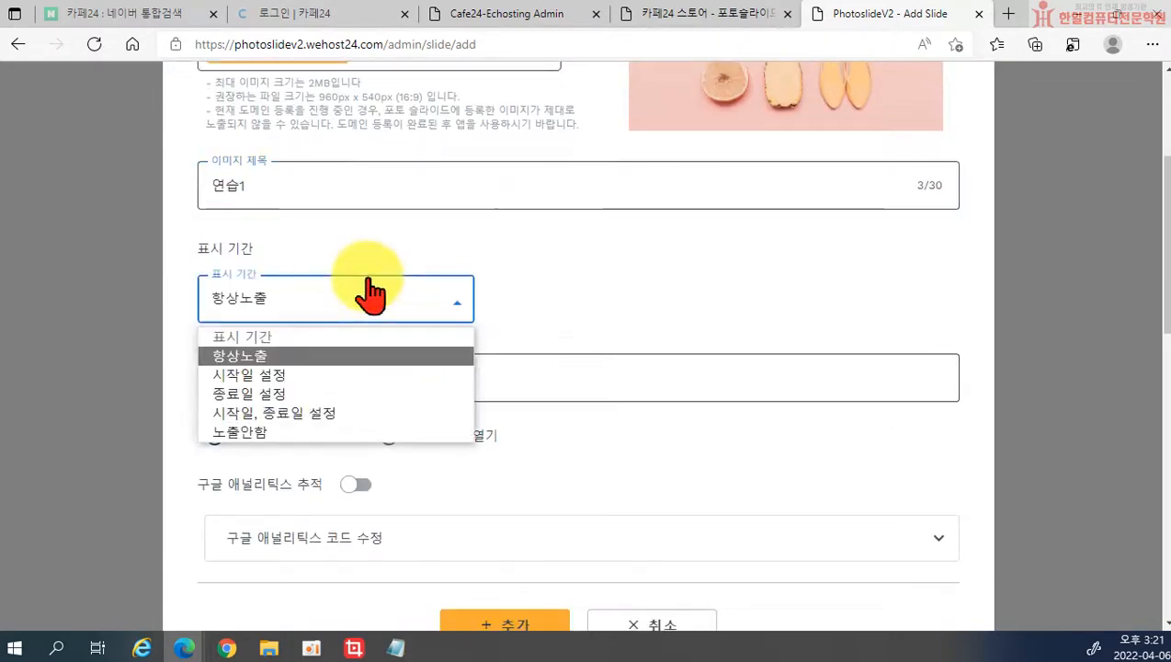
scroll(543, 227, "up", 2)
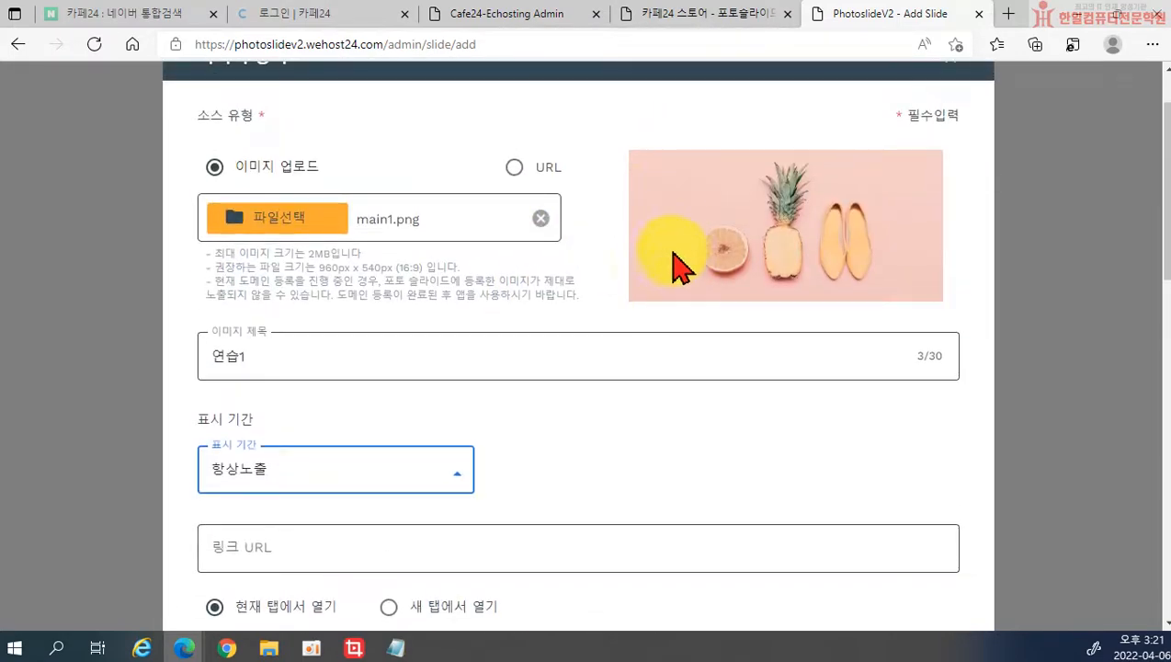
left_click(366, 487)
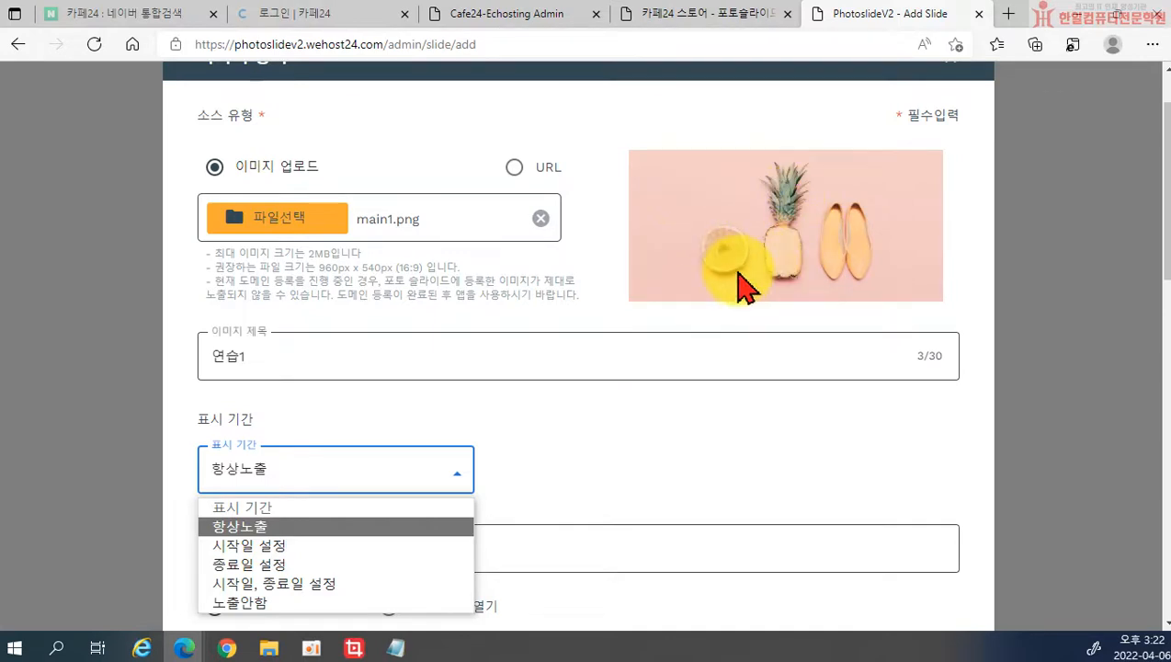
left_click(595, 270)
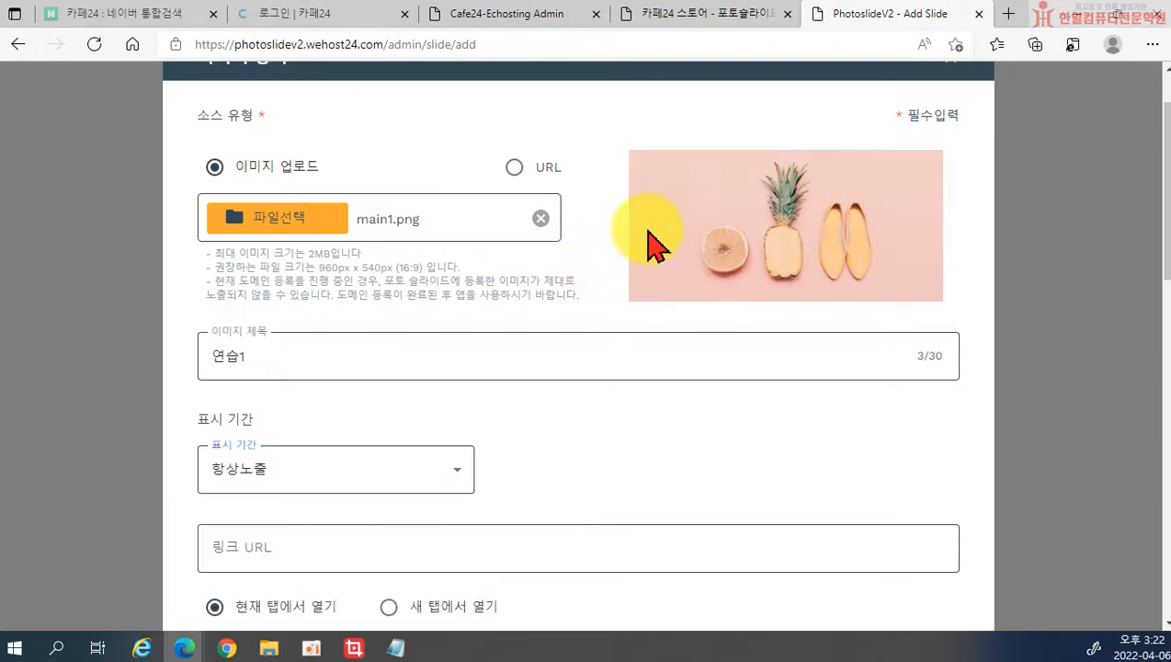
left_click(309, 554)
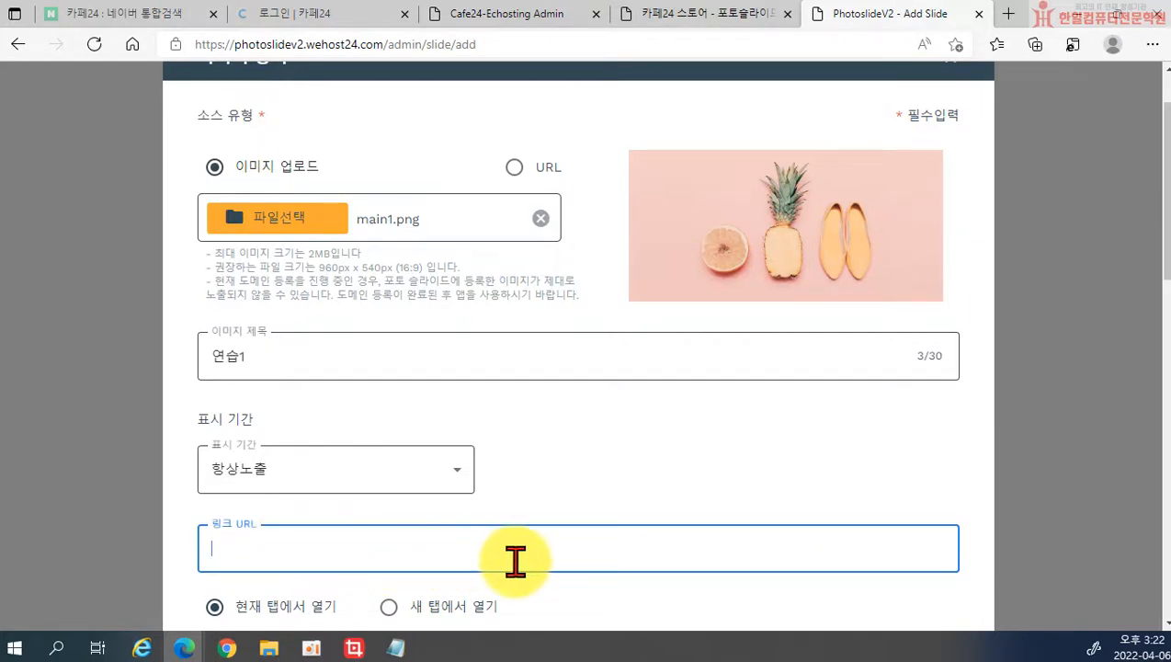
scroll(570, 560, "down", 3)
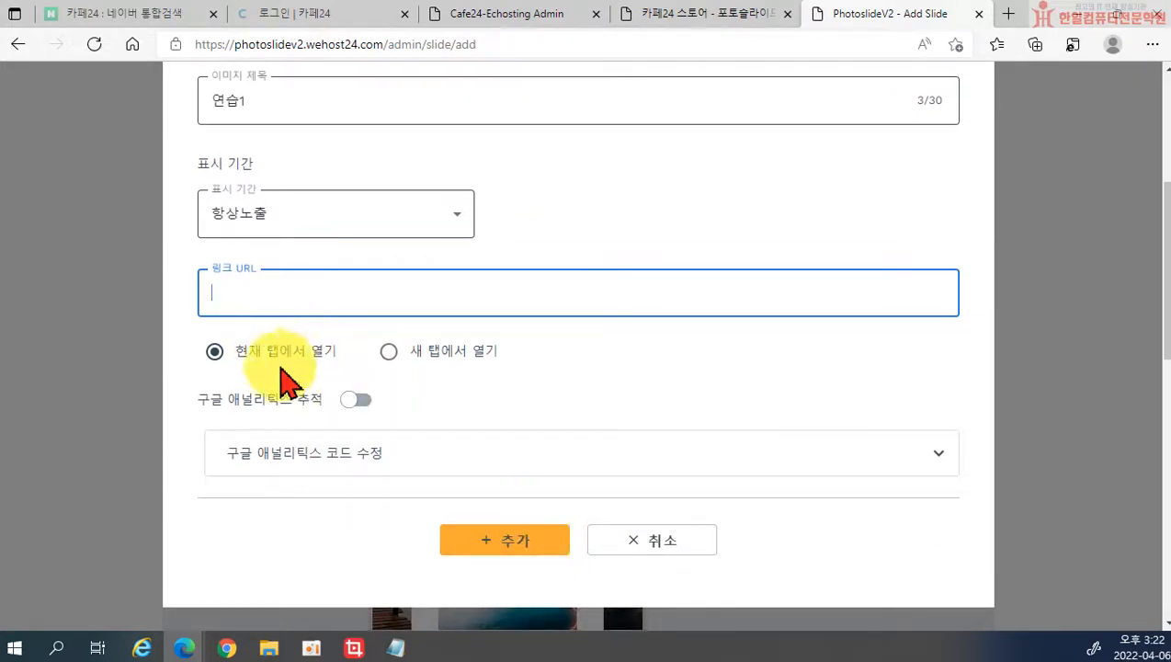
scroll(570, 413, "up", 4)
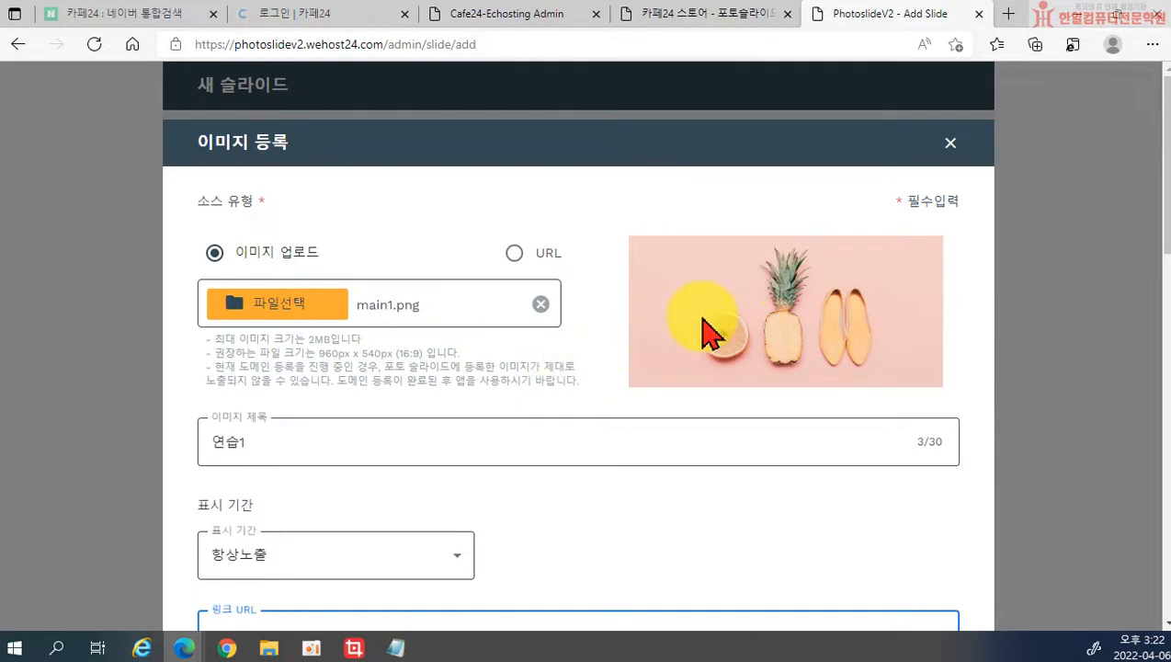
scroll(784, 366, "down", 3)
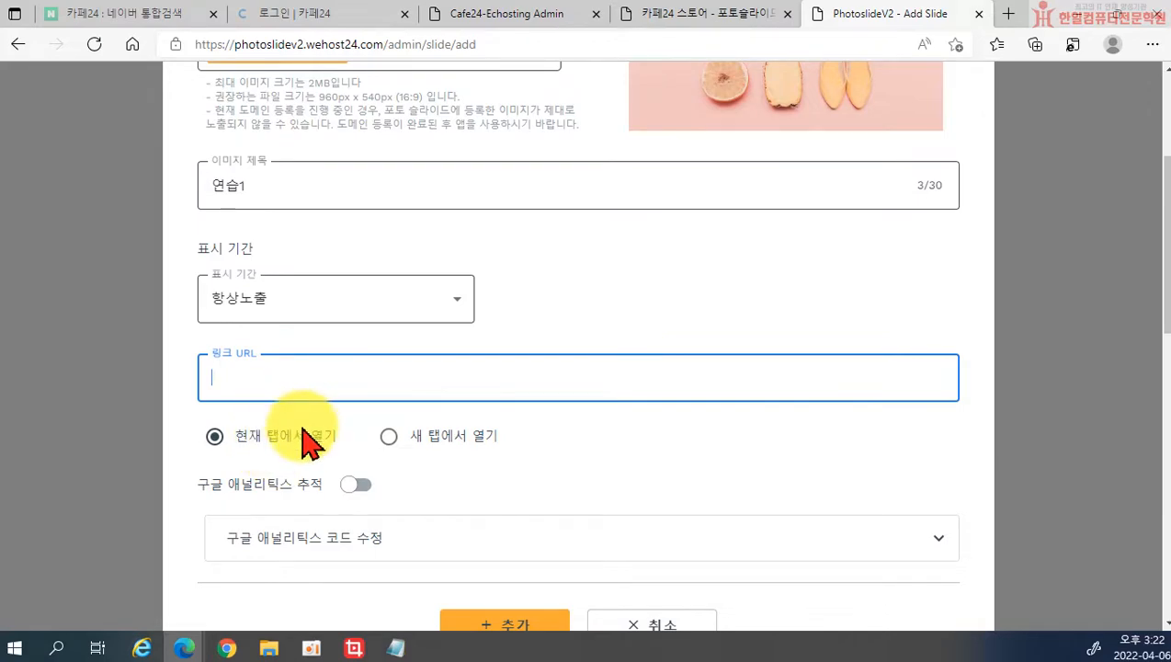
scroll(306, 441, "down", 1)
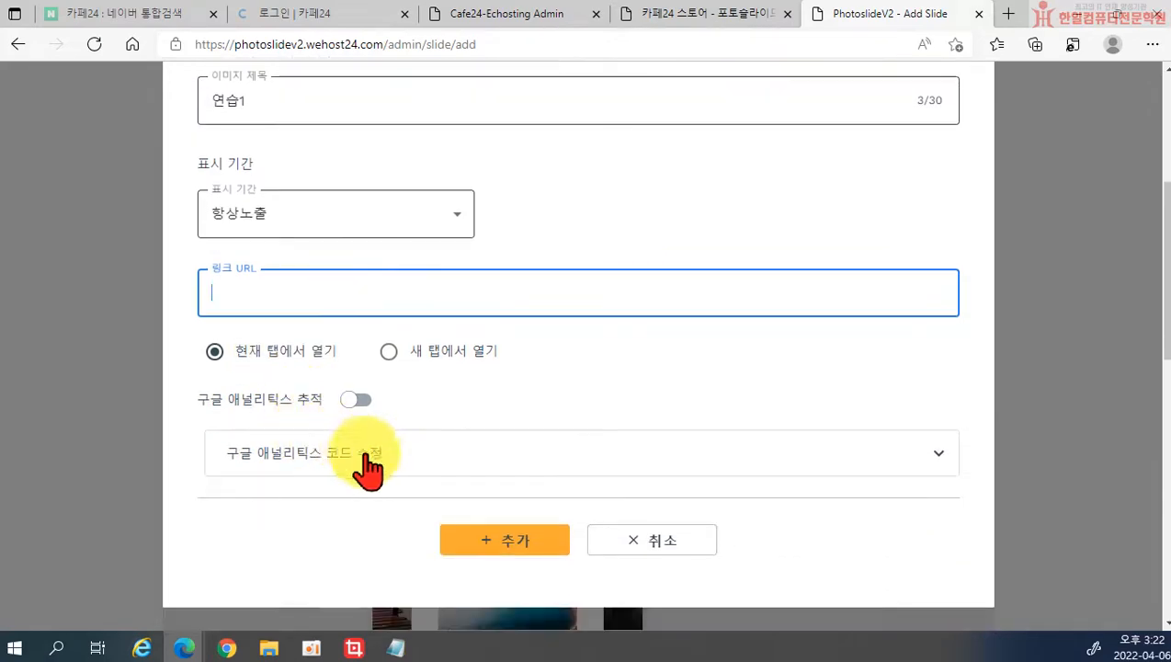
left_click(505, 544)
scroll(429, 441, "down", 8)
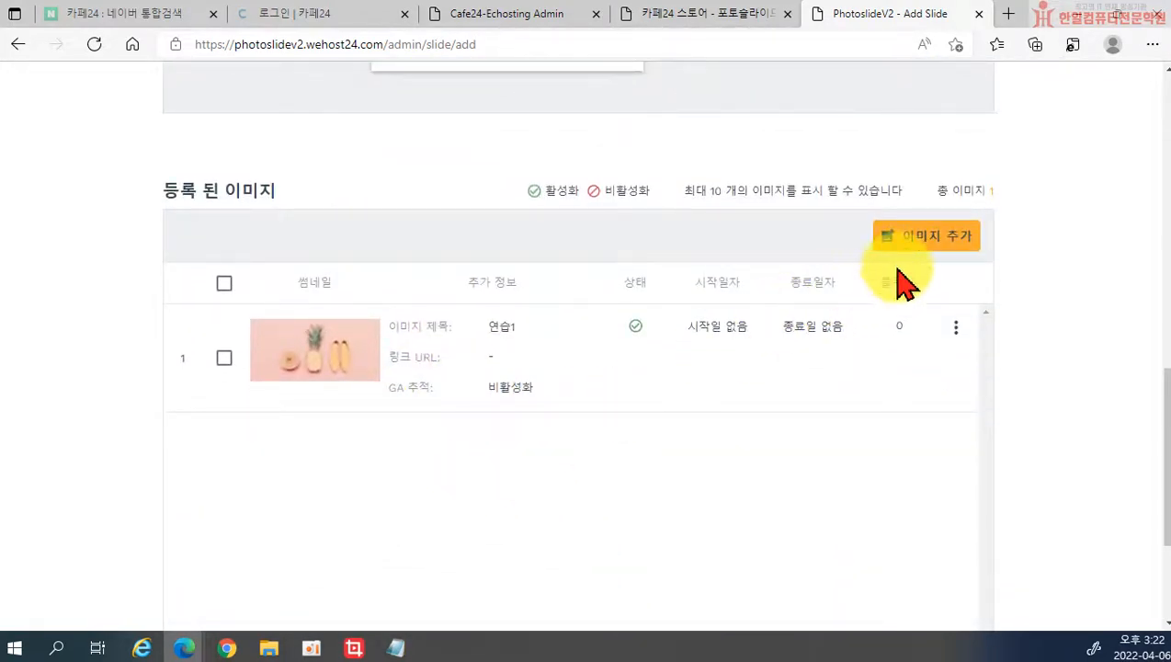
Step: Add main2 to the slide as the second image, titled 이미지2
left_click(910, 260)
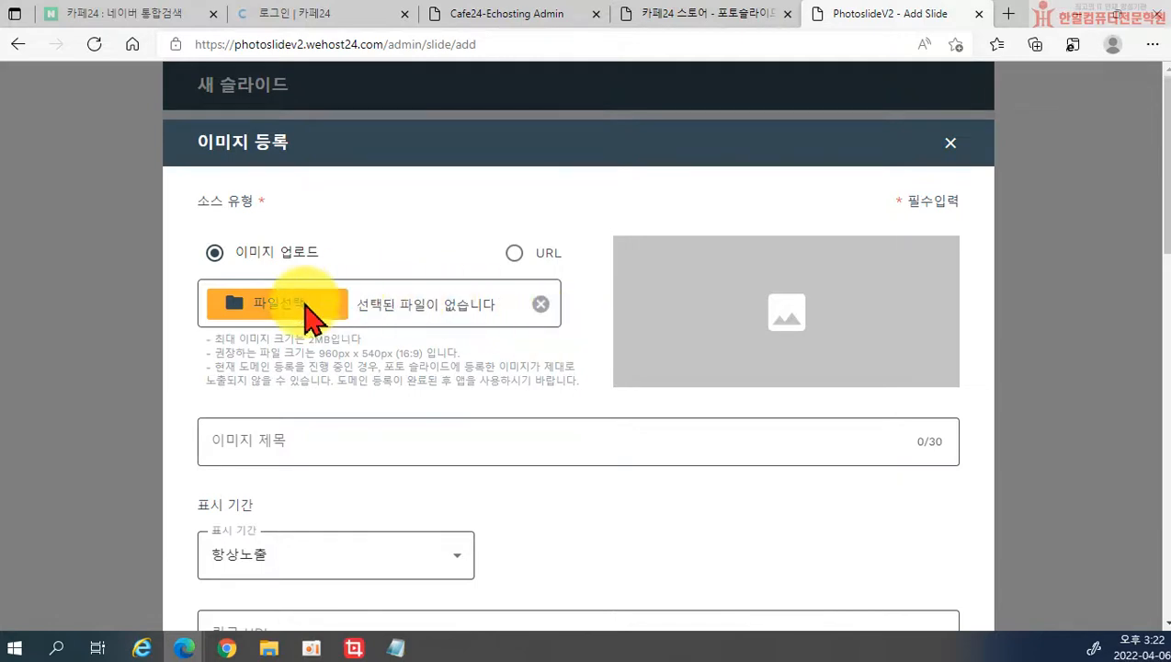
left_click(276, 305)
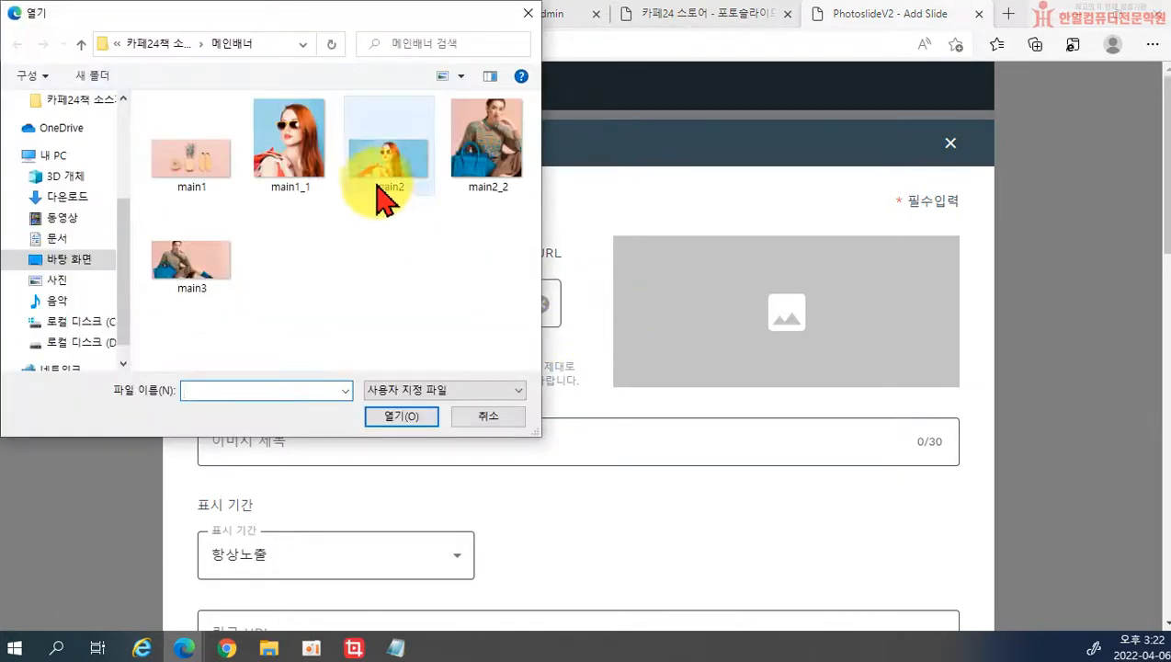
left_click(385, 175)
left_click(399, 419)
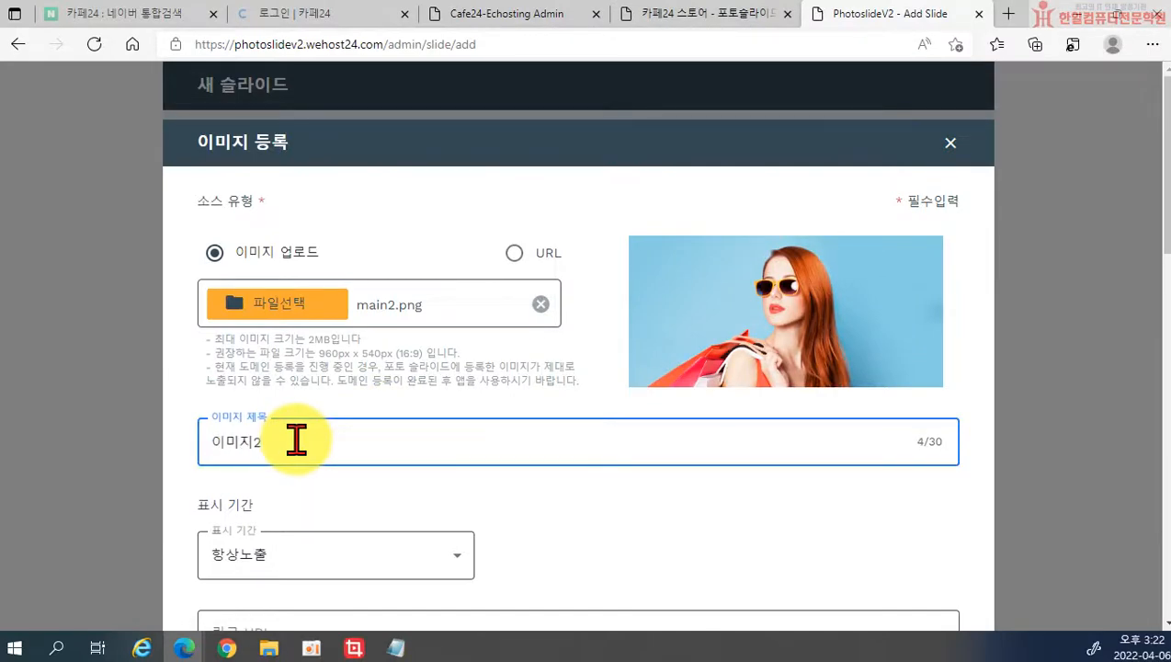
scroll(313, 455, "down", 5)
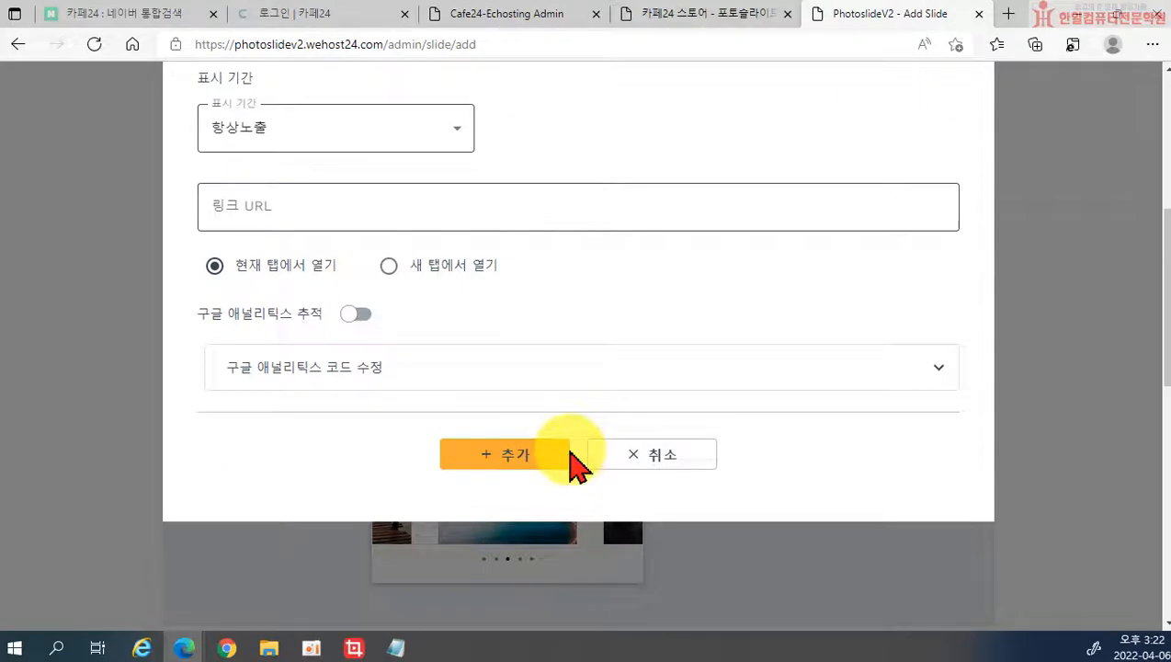
left_click(547, 457)
scroll(667, 426, "down", 5)
scroll(691, 432, "down", 2)
Step: Add main3 to the slide as the third image, titled 이미지3
left_click(910, 342)
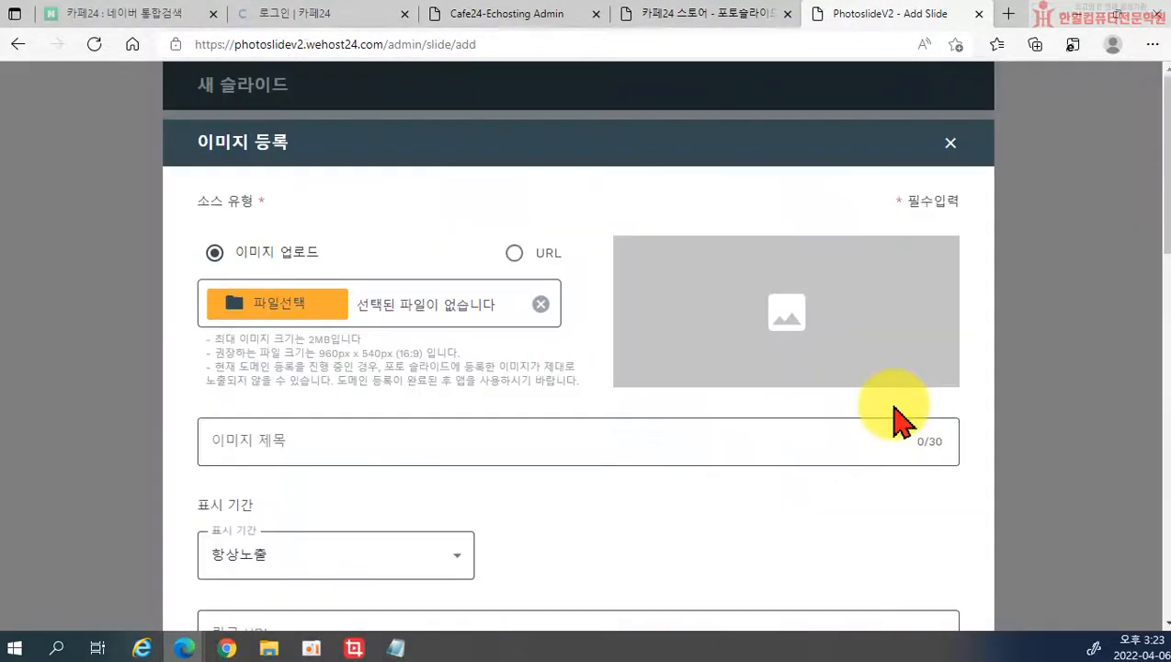
left_click(277, 310)
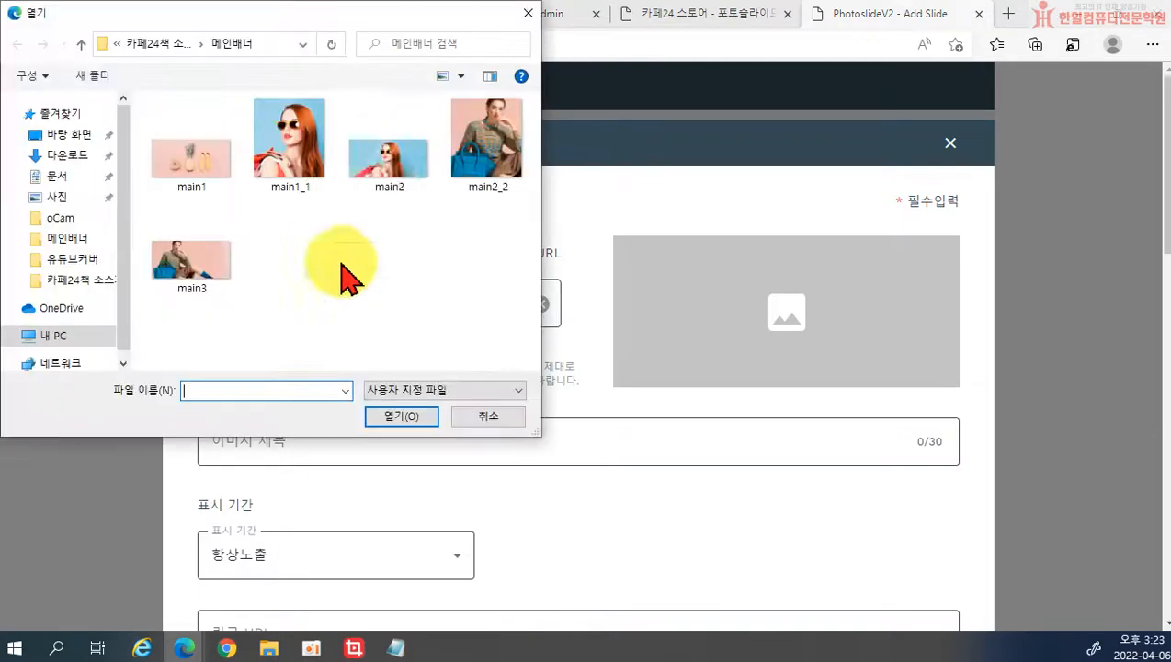
double_click(204, 265)
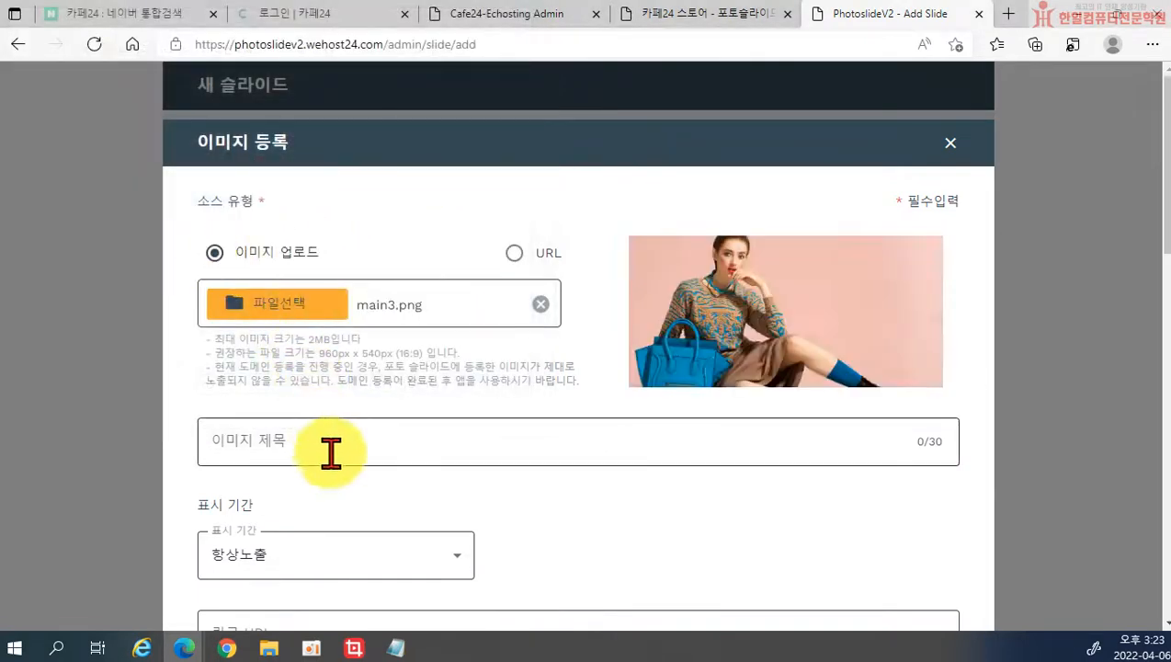
left_click(319, 449)
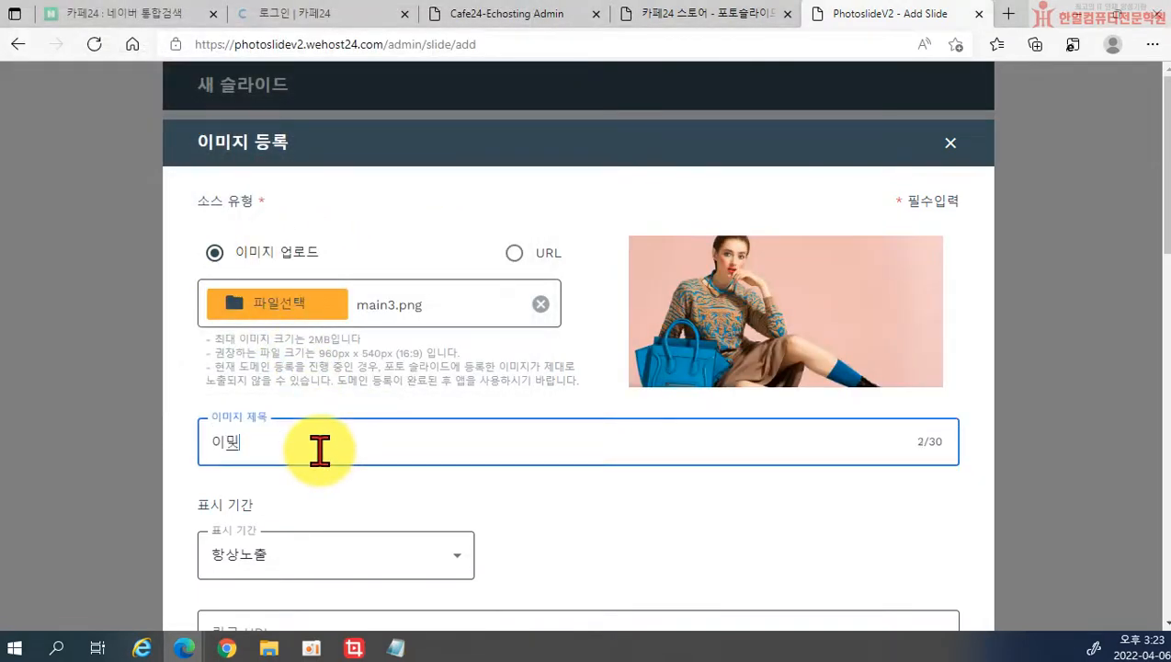
scroll(484, 530, "down", 5)
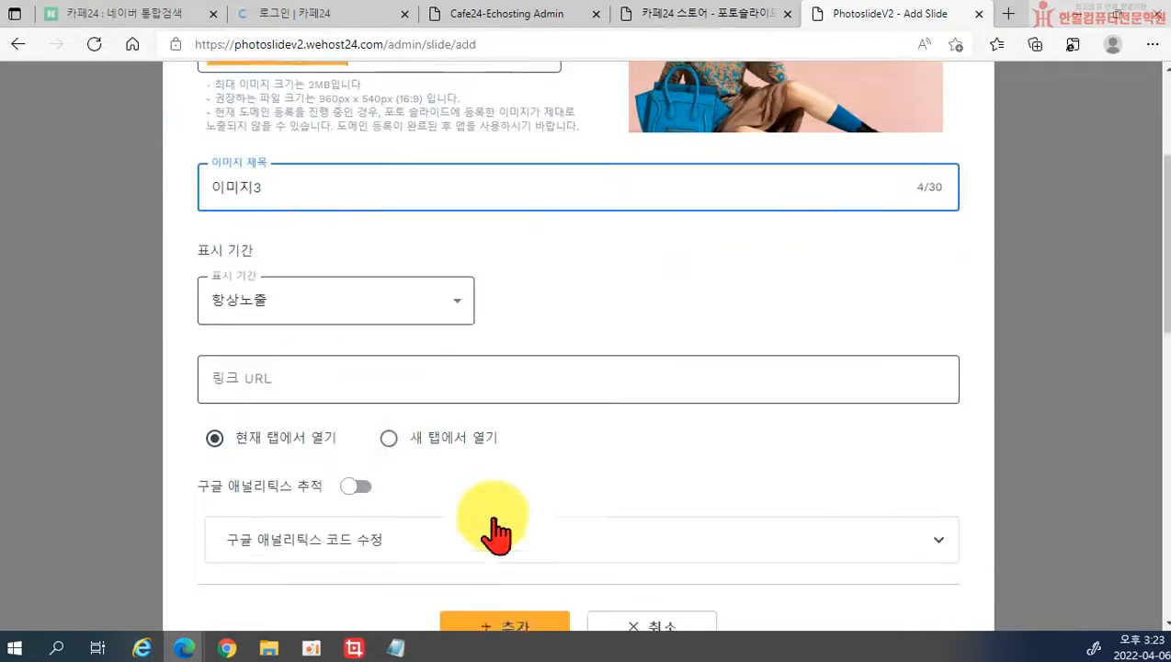
left_click(504, 387)
scroll(628, 484, "down", 10)
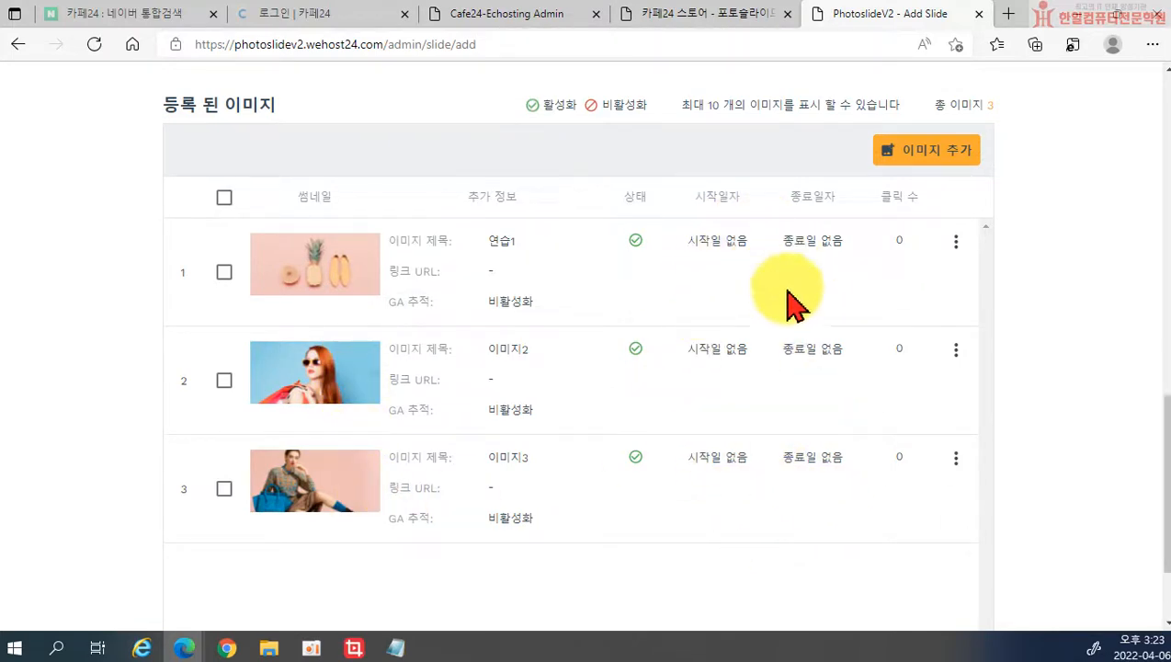
Step: Save slide 'test' with its three images and confirm
scroll(802, 509, "down", 3)
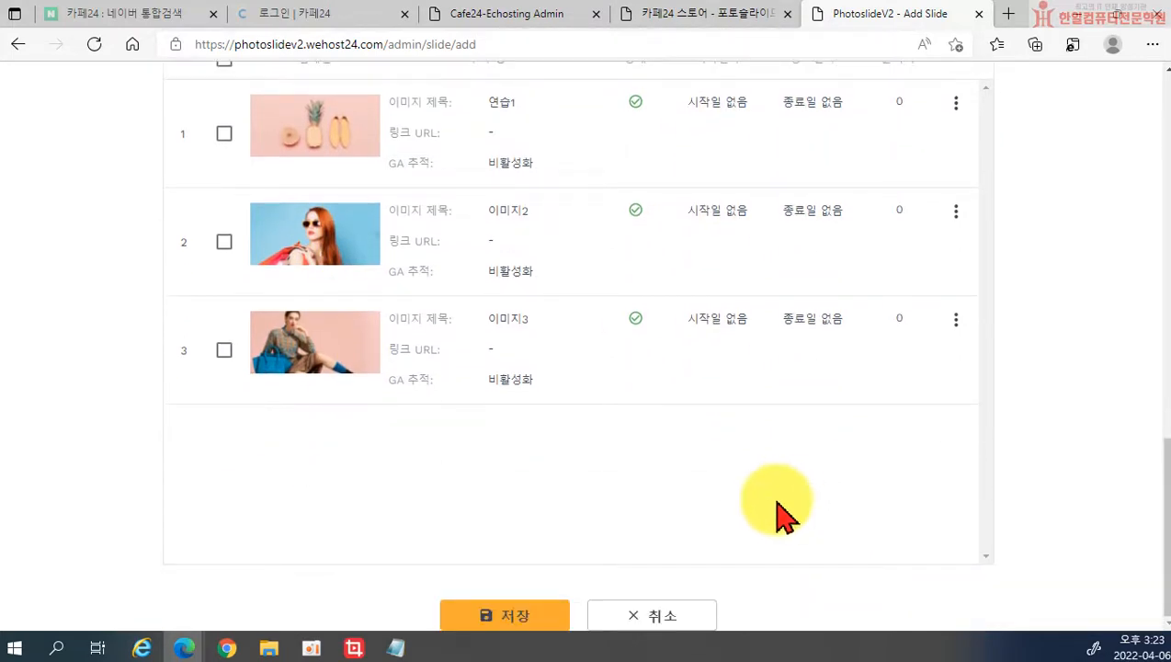
scroll(458, 460, "up", 5)
scroll(460, 431, "down", 2)
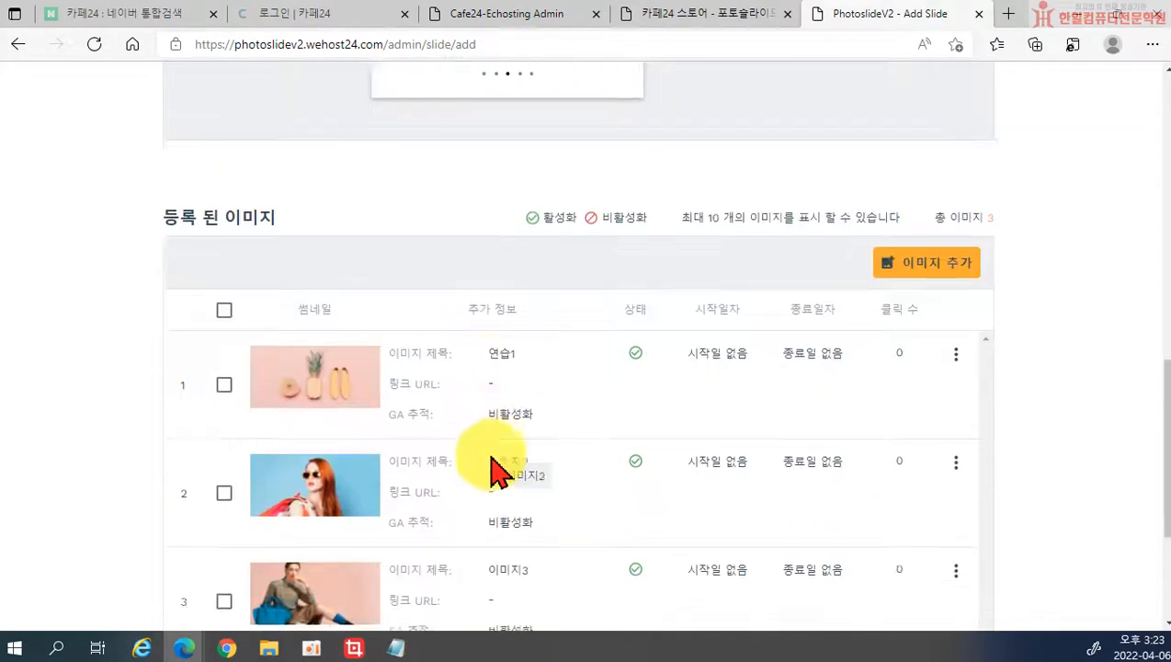
scroll(501, 477, "down", 5)
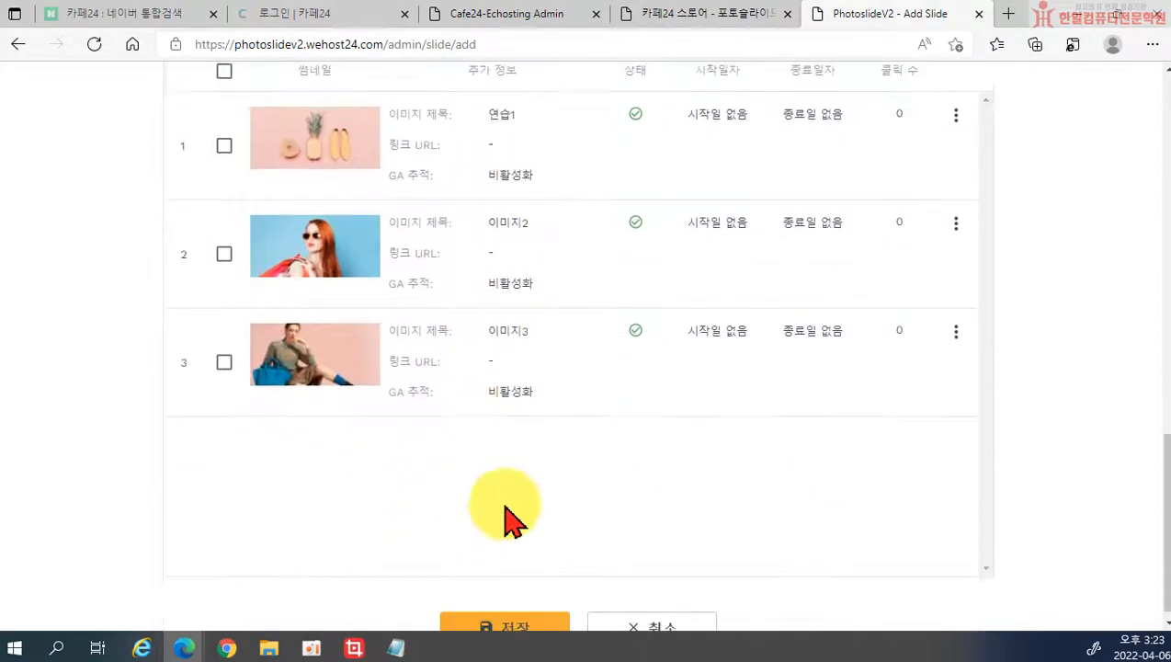
left_click(496, 618)
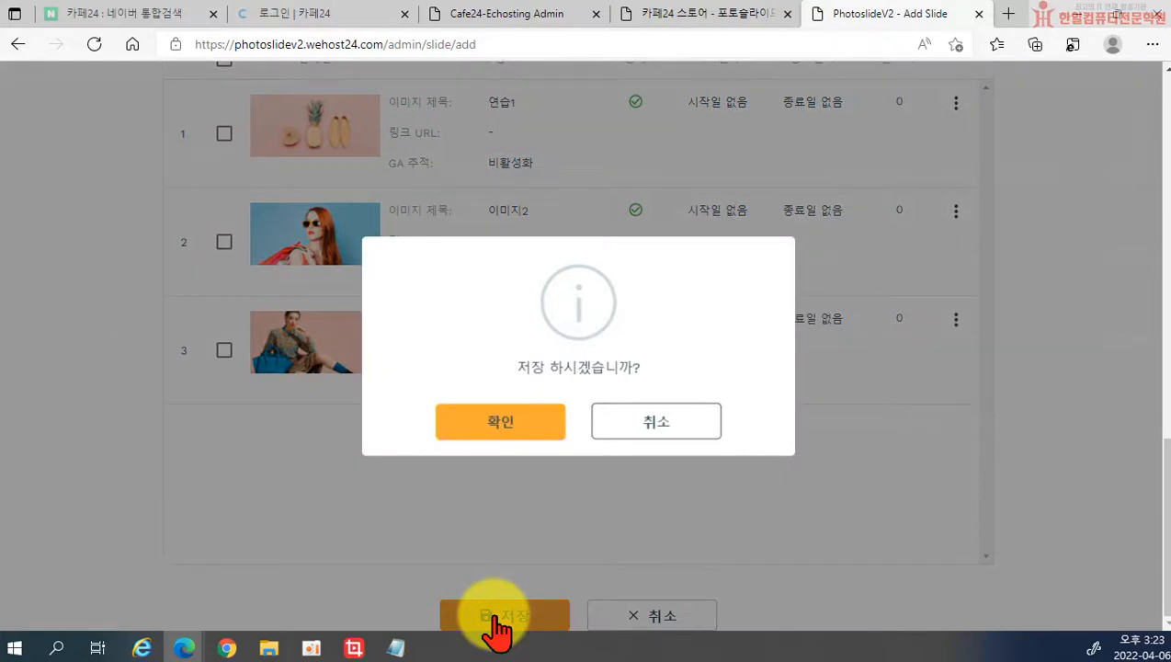
left_click(515, 432)
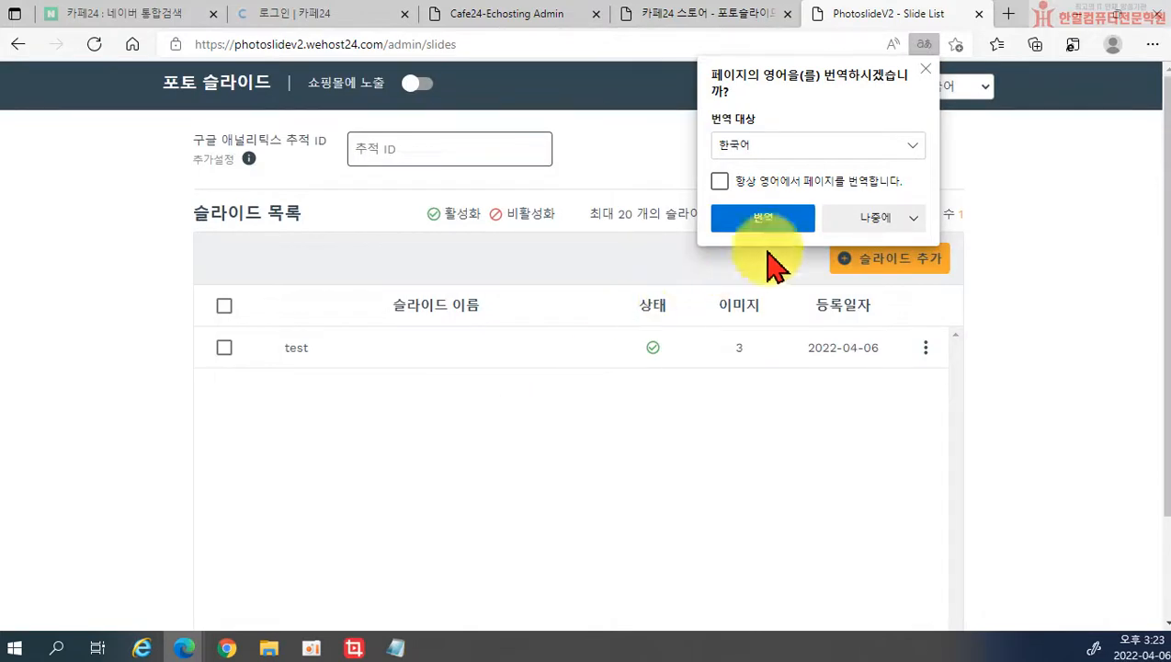
left_click(925, 69)
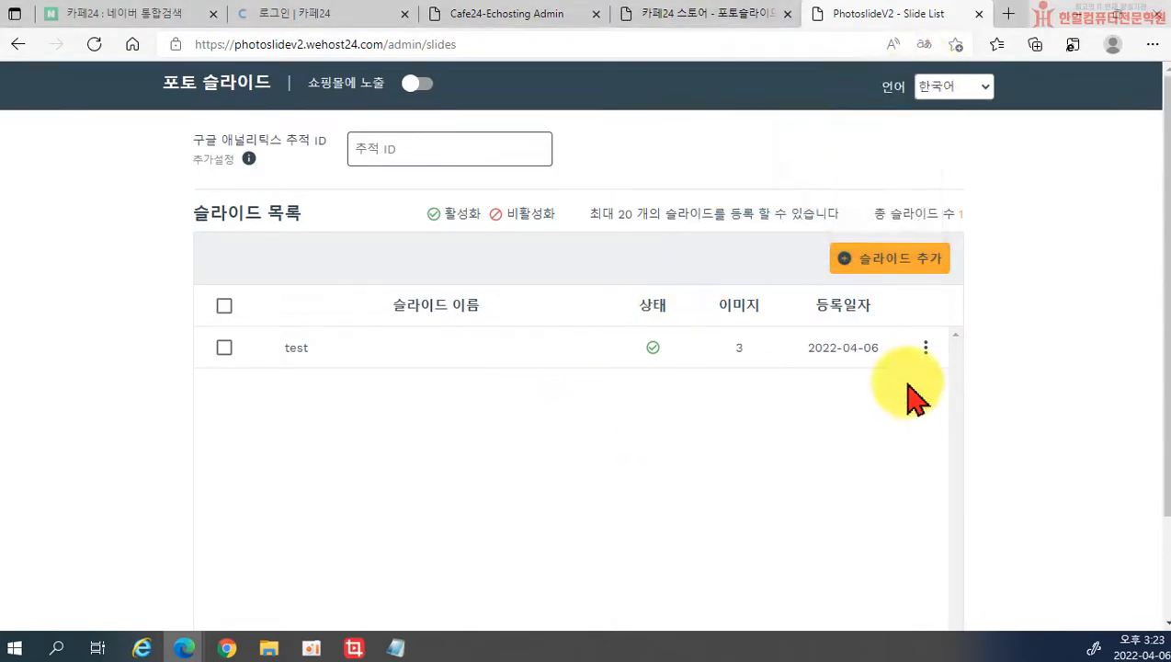
left_click(926, 350)
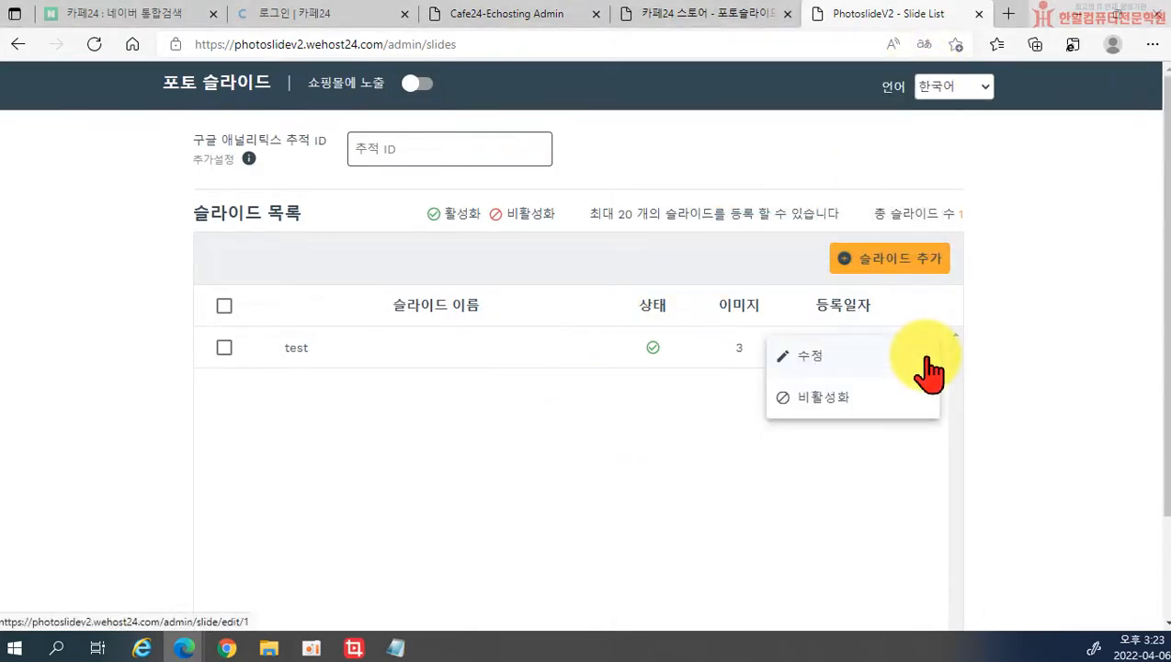
left_click(295, 350)
scroll(418, 411, "down", 2)
scroll(1144, 465, "up", 1)
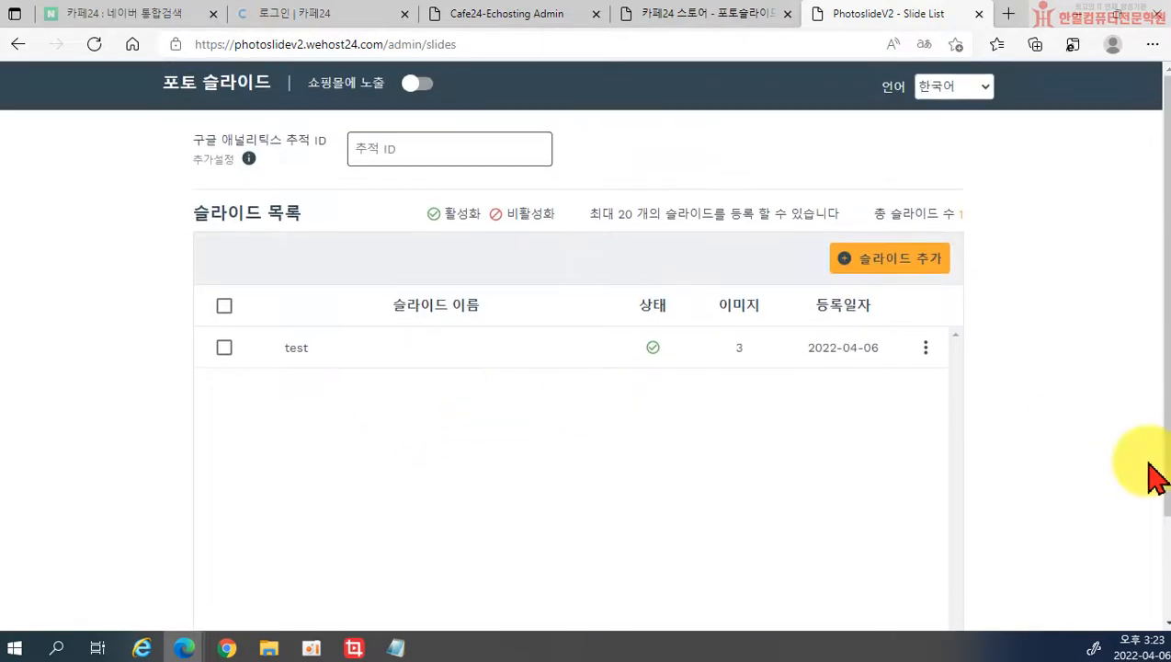
scroll(1084, 484, "down", 2)
left_click(223, 219)
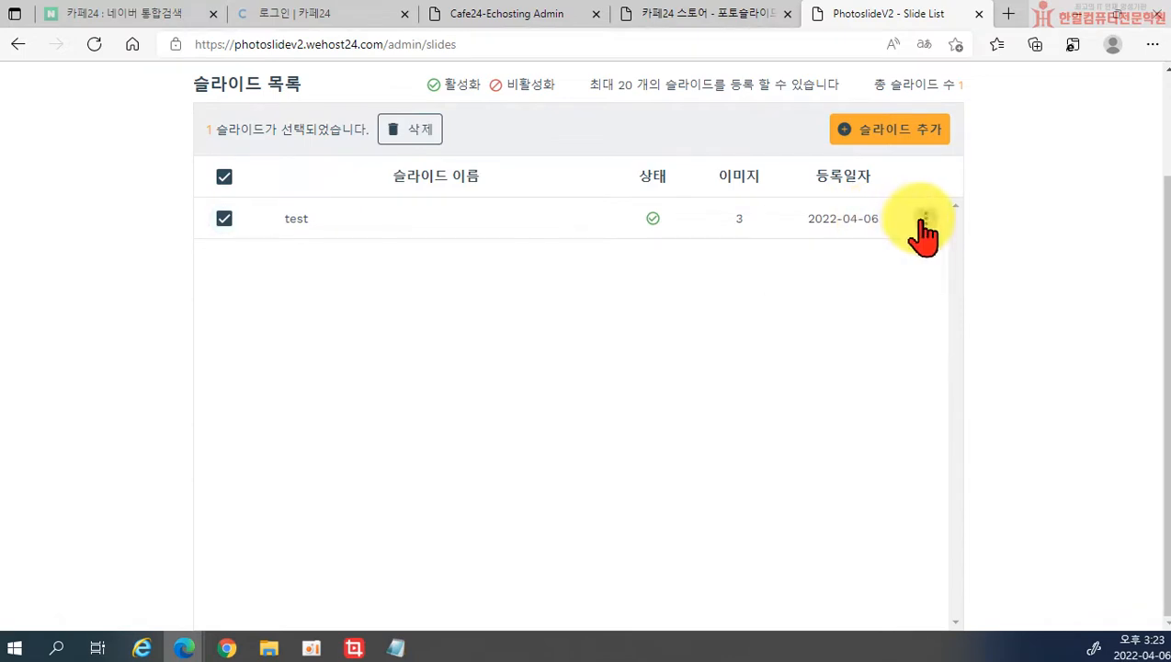
left_click(860, 237)
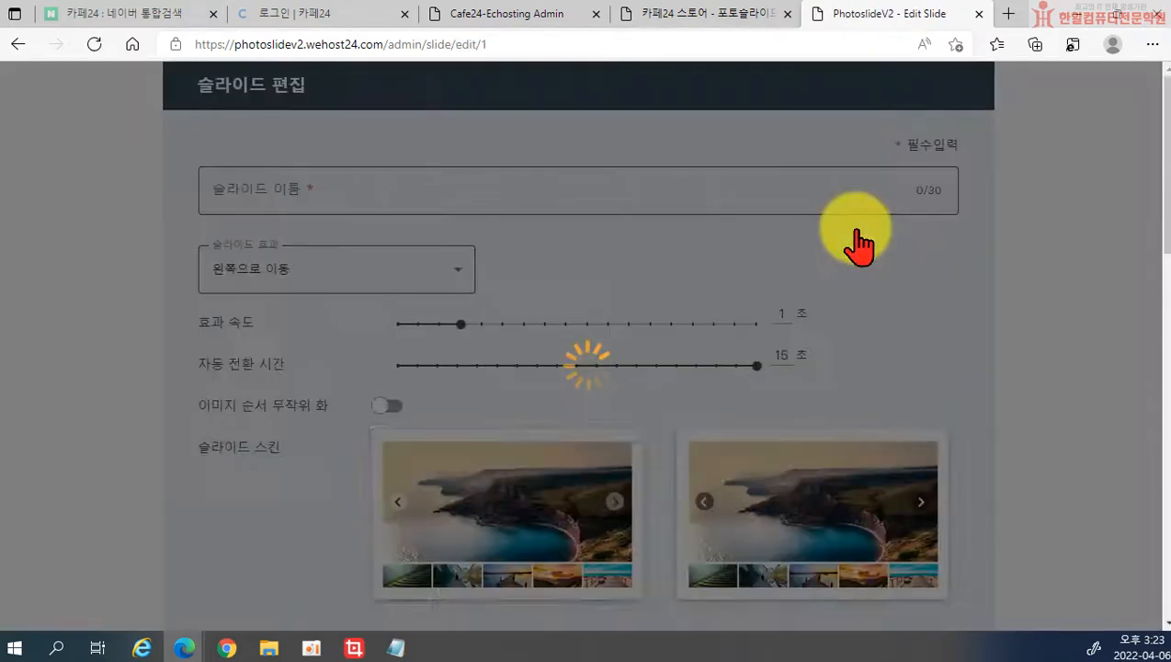
scroll(993, 293, "down", 10)
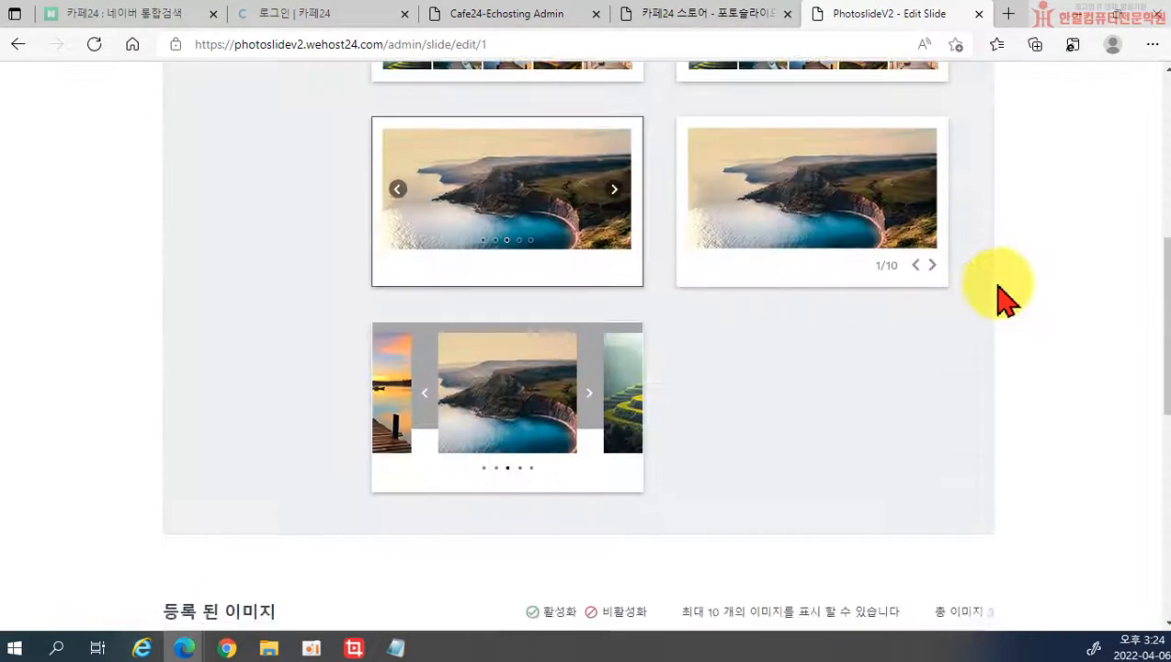
scroll(993, 298, "up", 10)
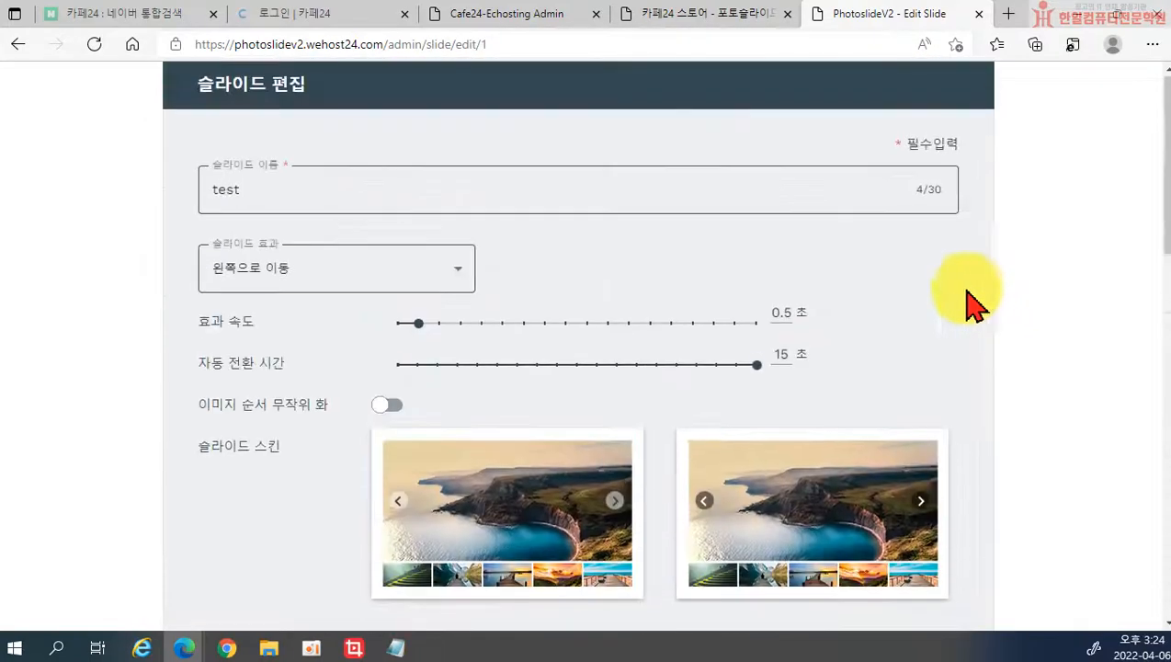
scroll(572, 200, "down", 10)
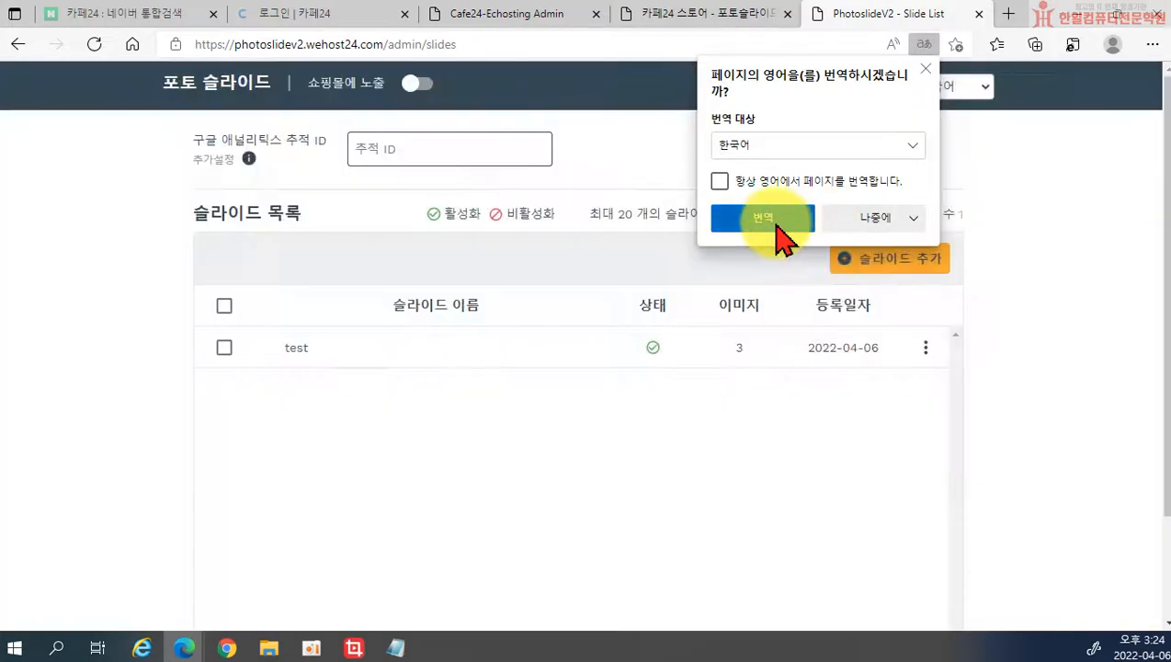
Step: Dismiss the translation offer and switch on 쇼핑몰에 노출 for the photo slides
left_click(829, 229)
left_click(857, 249)
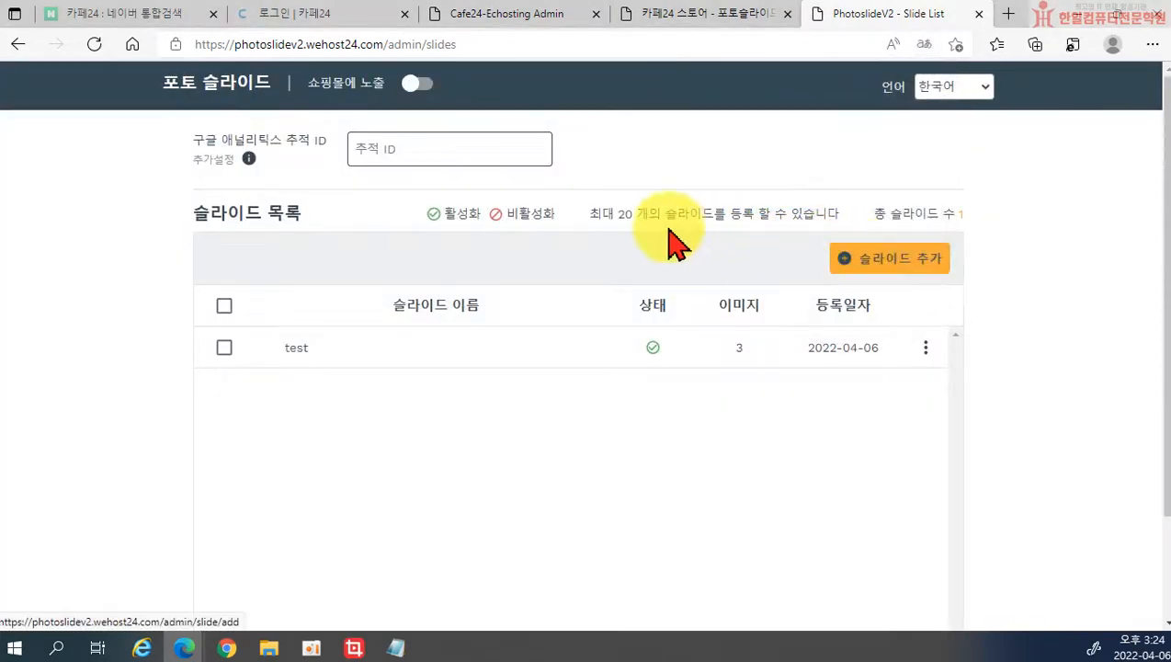
left_click(418, 86)
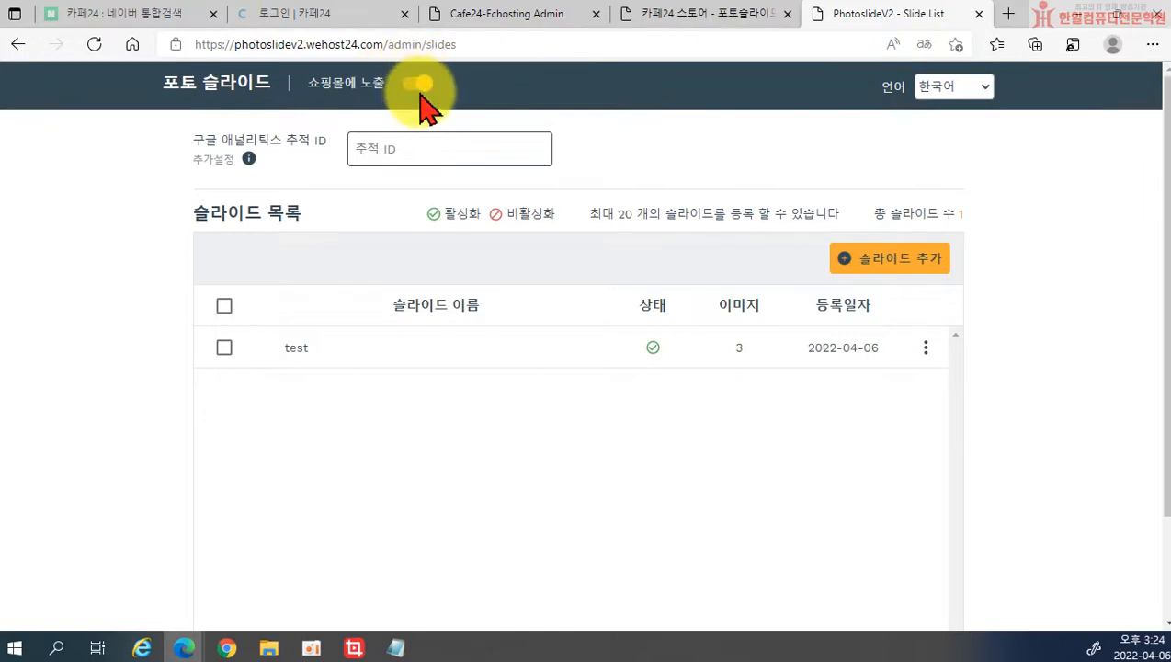
scroll(982, 377, "down", 2)
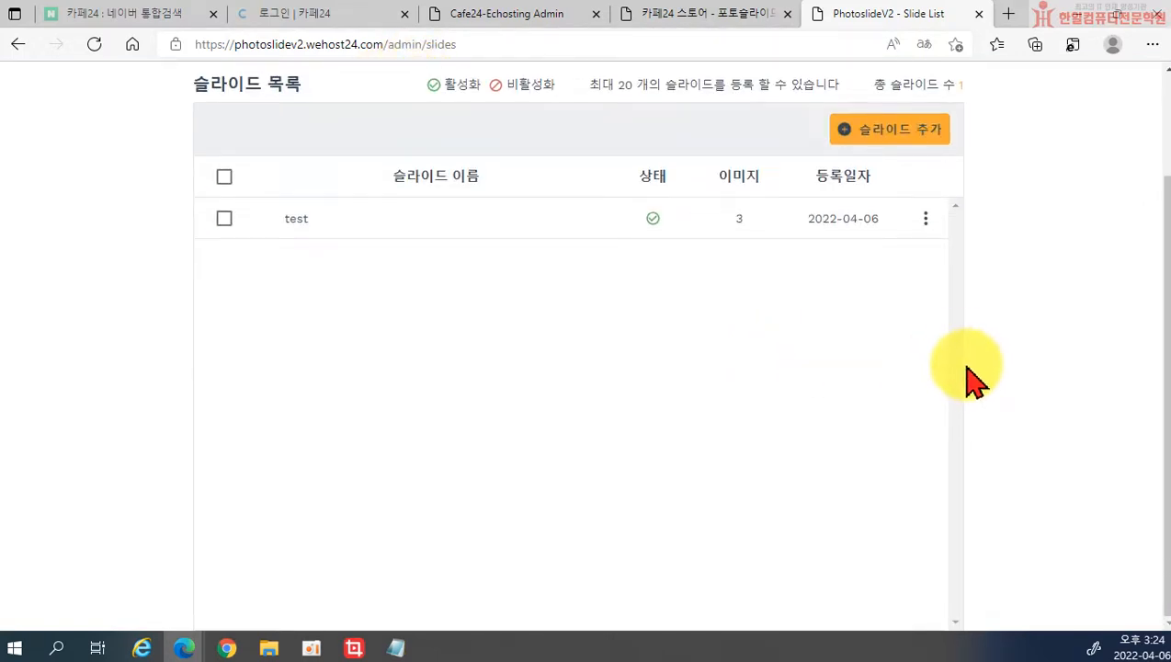
Step: Open the shop storefront in a new tab from the admin and close its sale pop-up
scroll(790, 138, "up", 2)
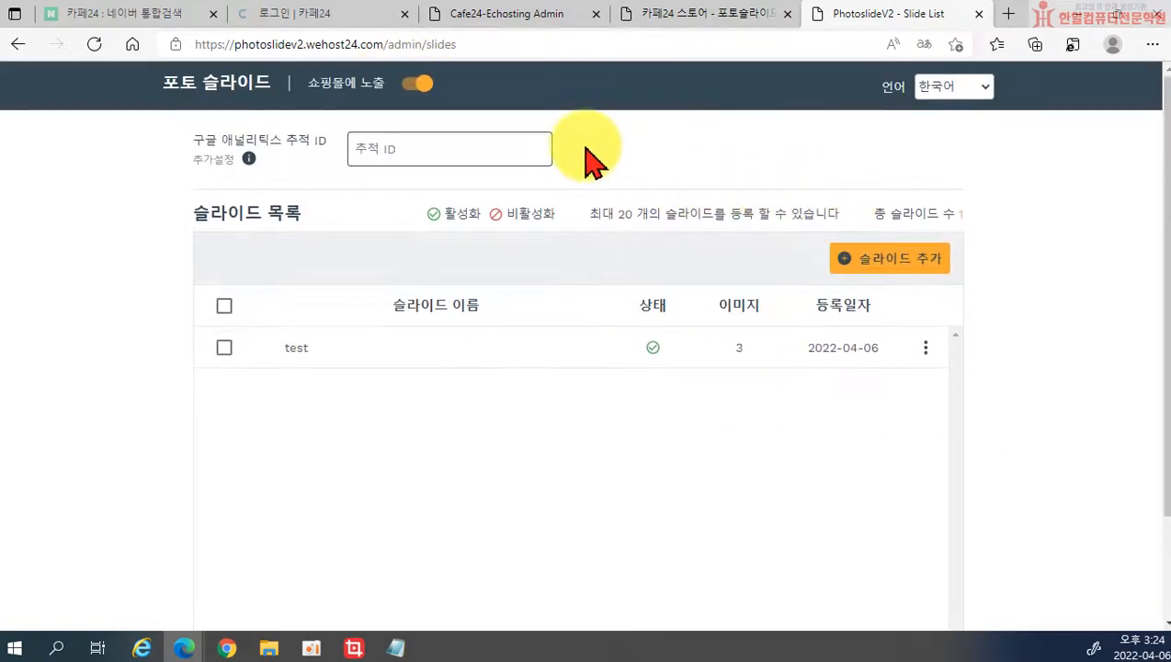
left_click(480, 20)
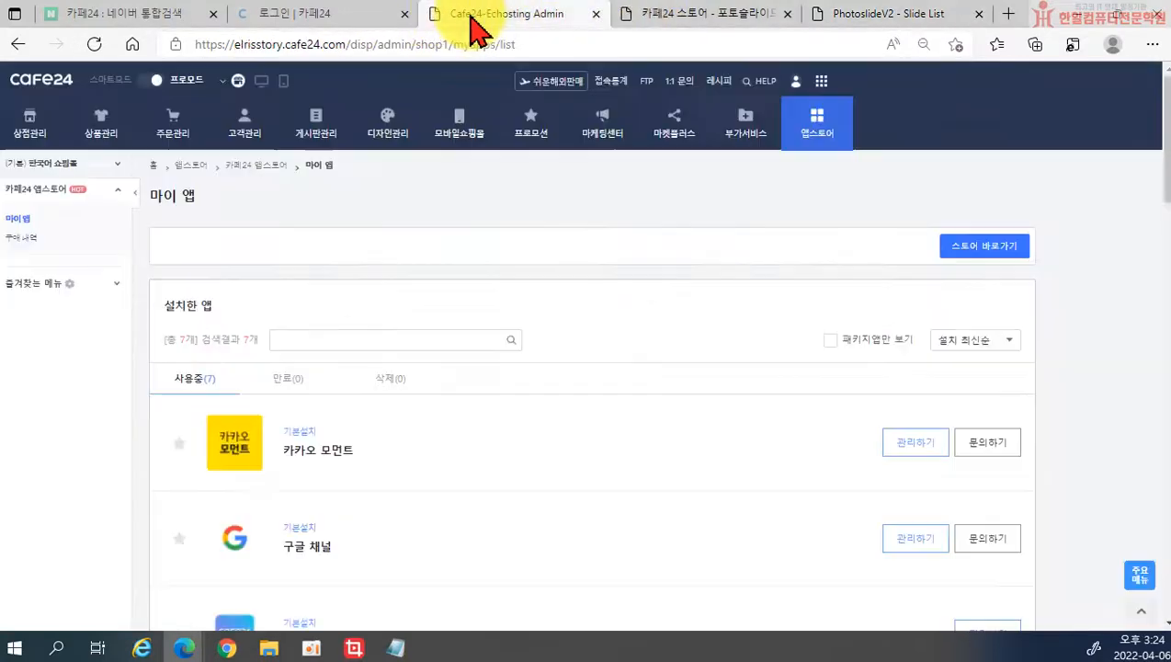
left_click(262, 83)
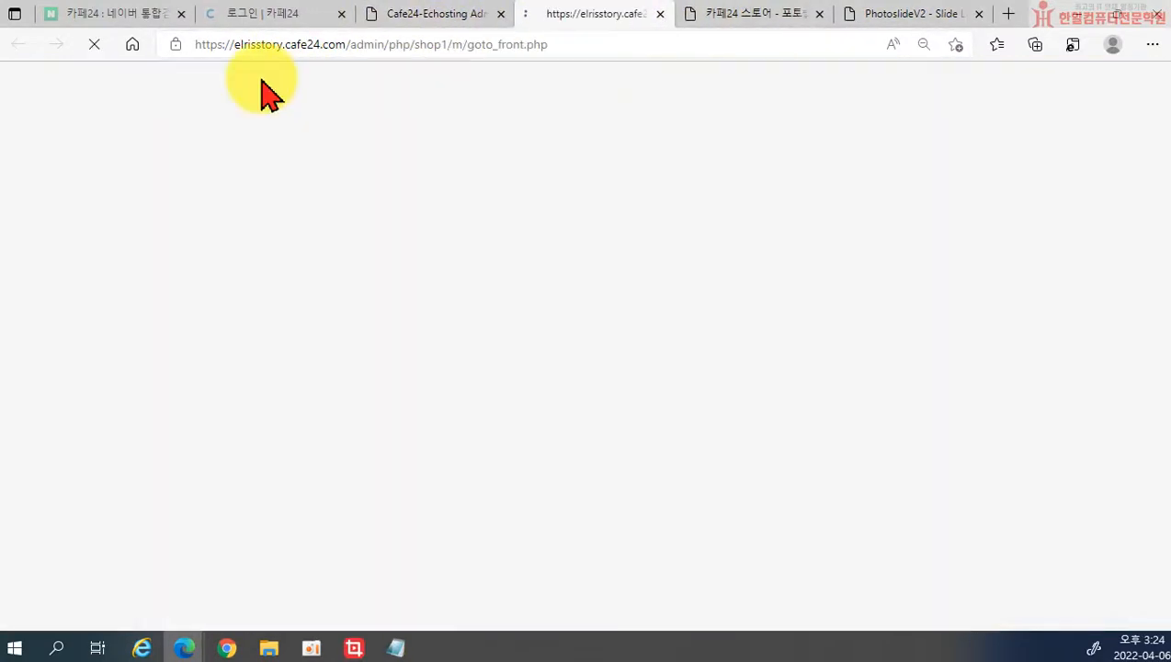
scroll(930, 446, "down", 10)
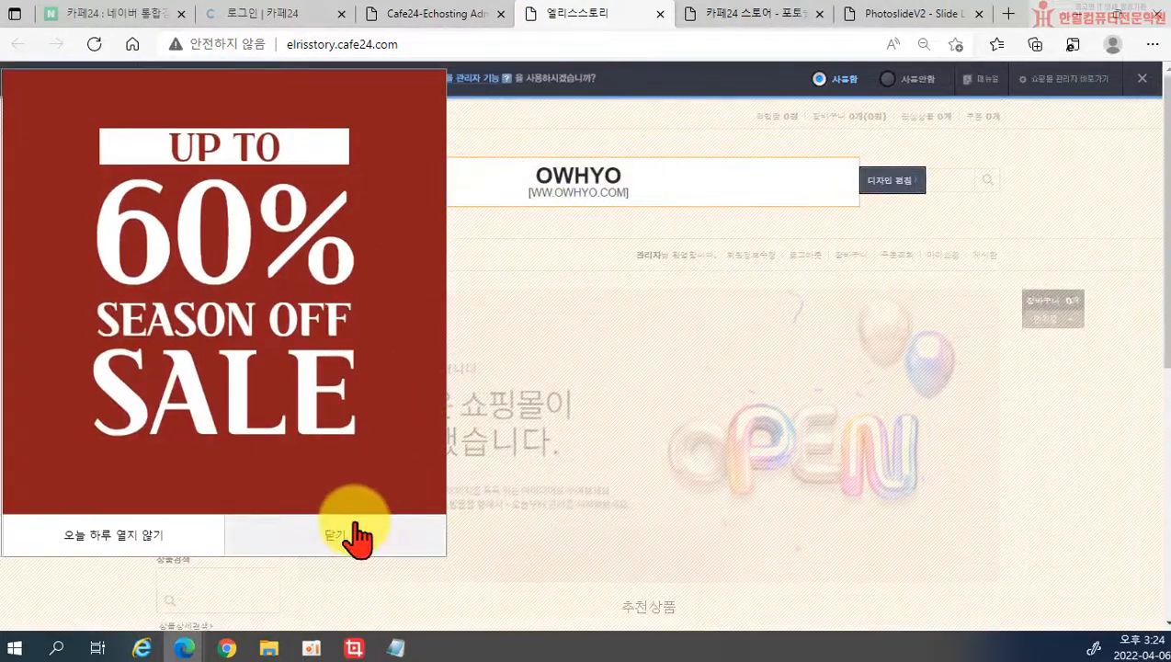
left_click(356, 537)
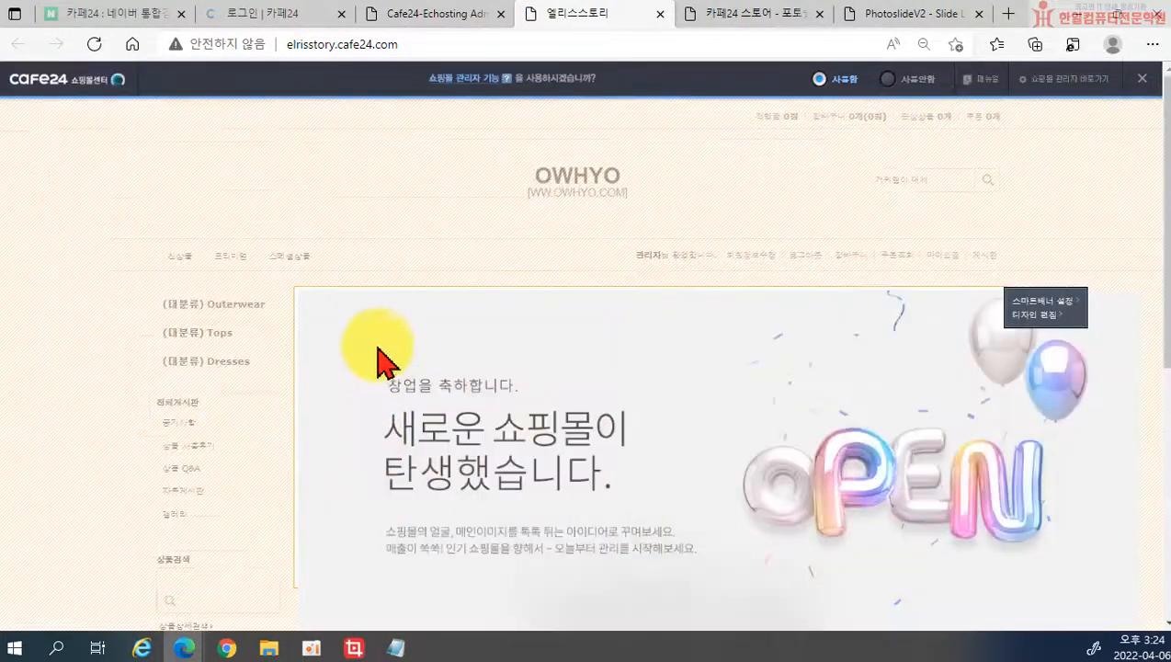
scroll(484, 379, "down", 4)
scroll(536, 405, "up", 4)
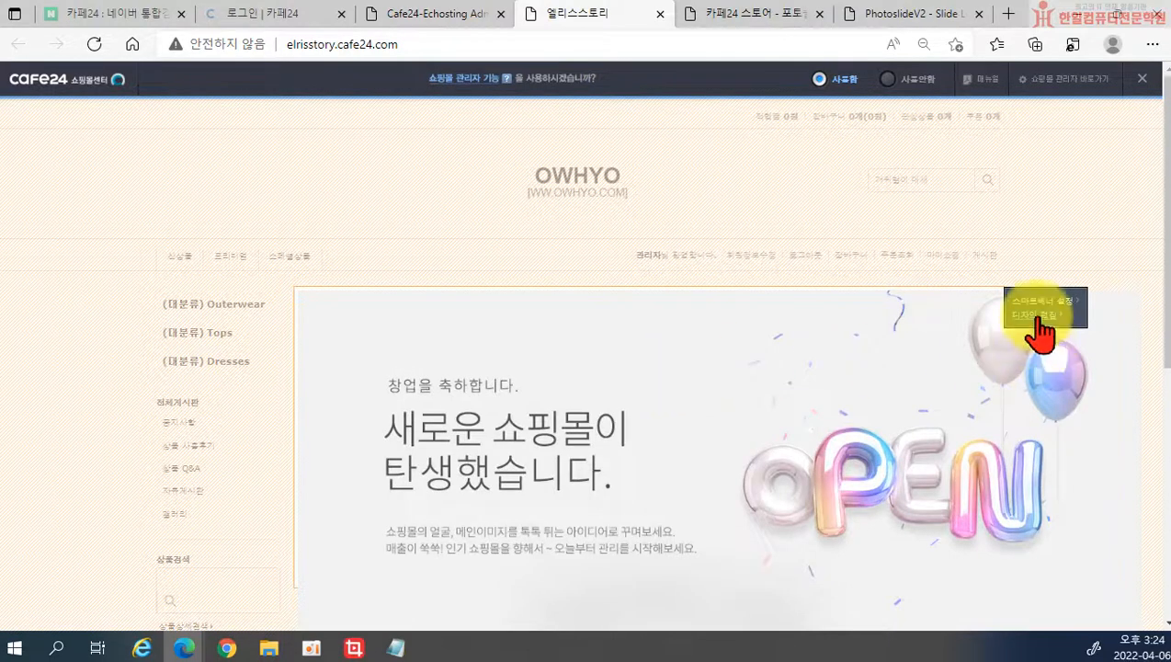
Step: Try editing the OPEN banner in the design editor, acknowledge the module-not-found alert, close the editor
left_click(1038, 318)
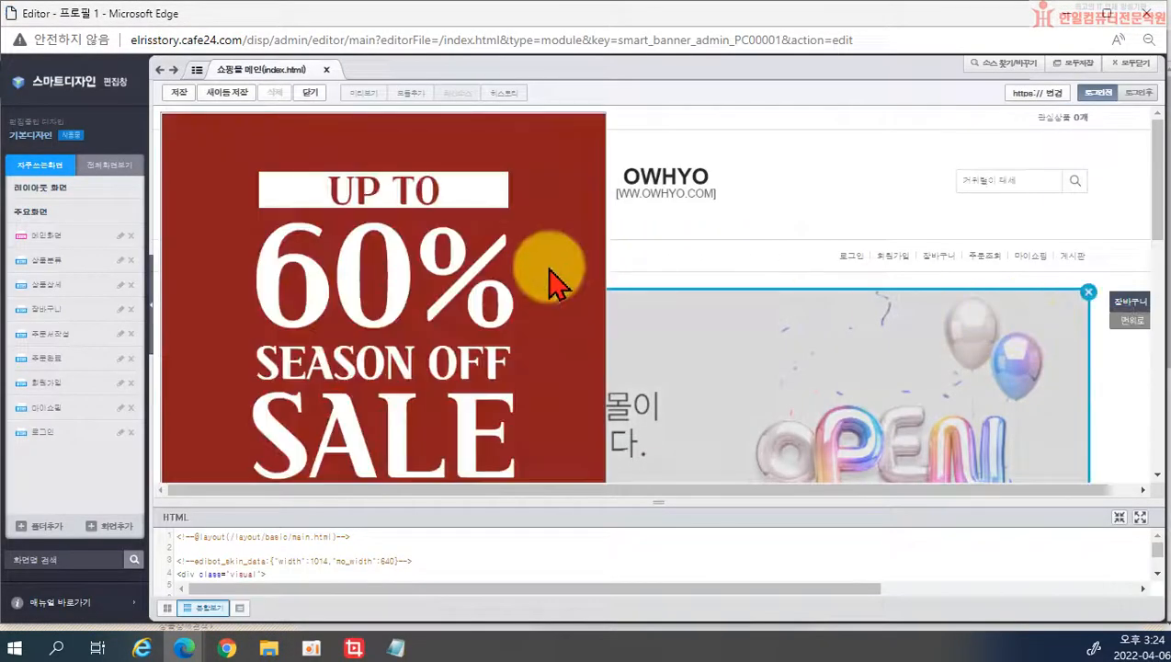
scroll(570, 275, "down", 3)
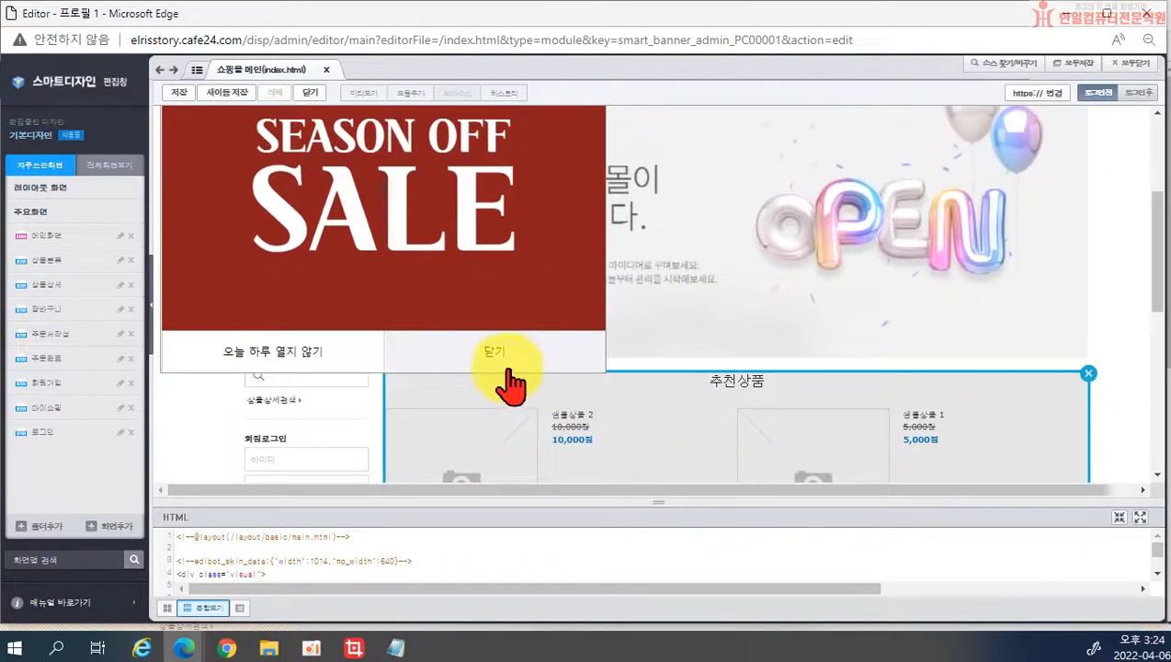
left_click(515, 385)
scroll(515, 367, "down", 5)
scroll(556, 372, "down", 3)
scroll(549, 374, "up", 10)
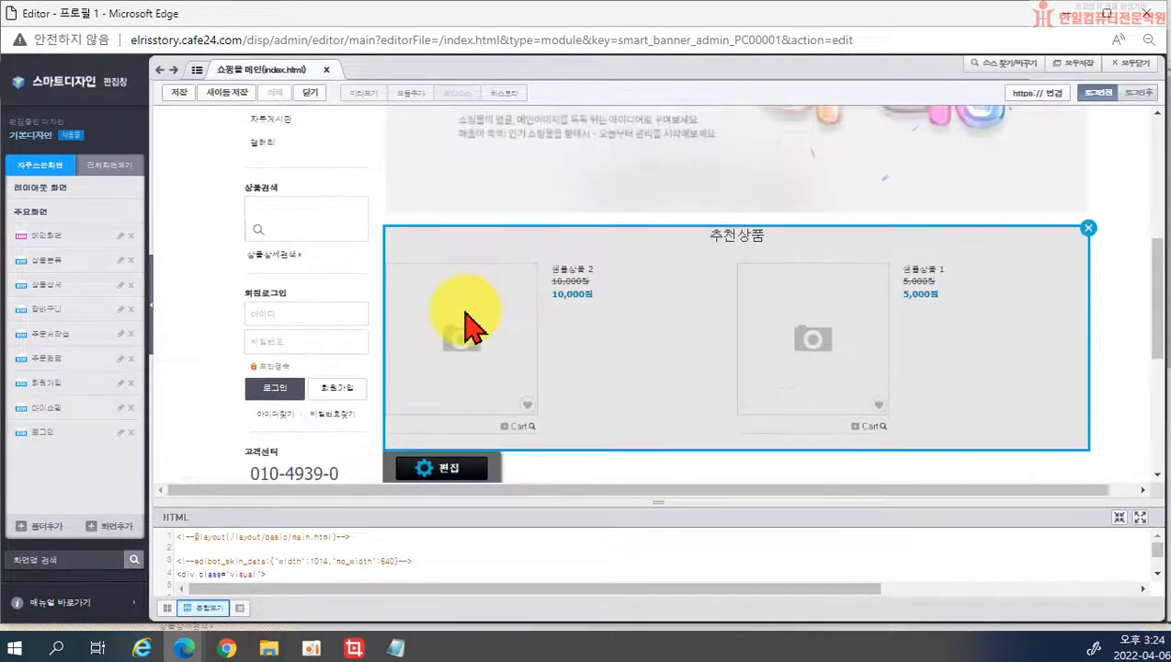
left_click(434, 121)
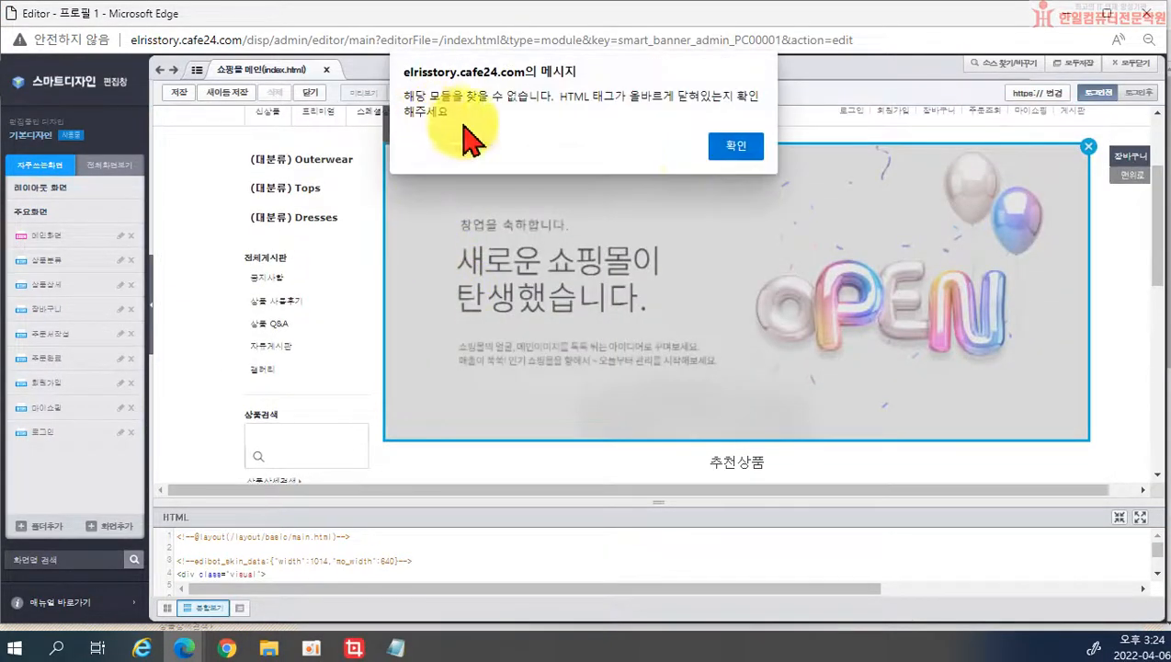
left_click(733, 149)
left_click(1153, 15)
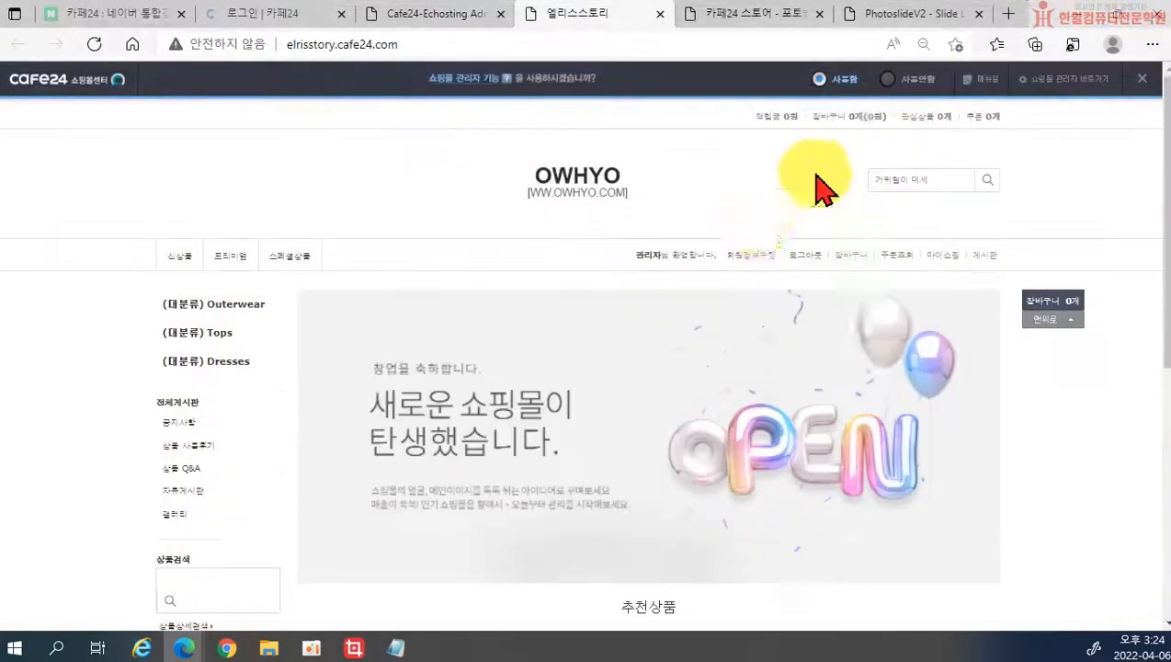
Step: Go to the Photo Slide V3 store page and view its next screenshot
left_click(771, 20)
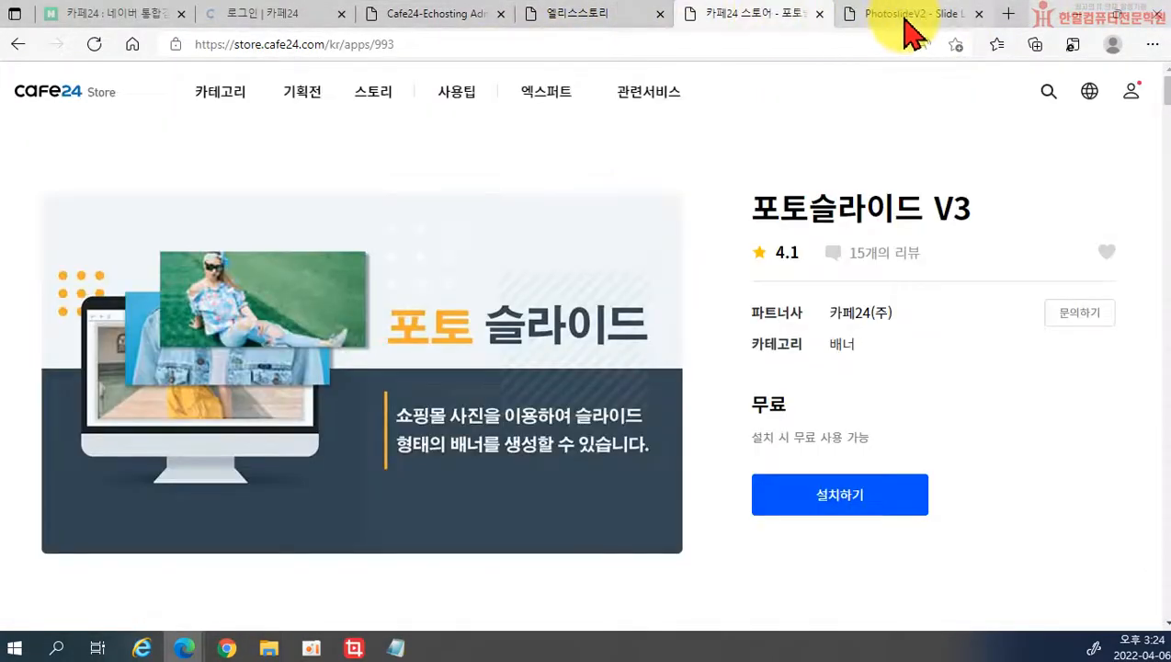
left_click(910, 14)
left_click(793, 18)
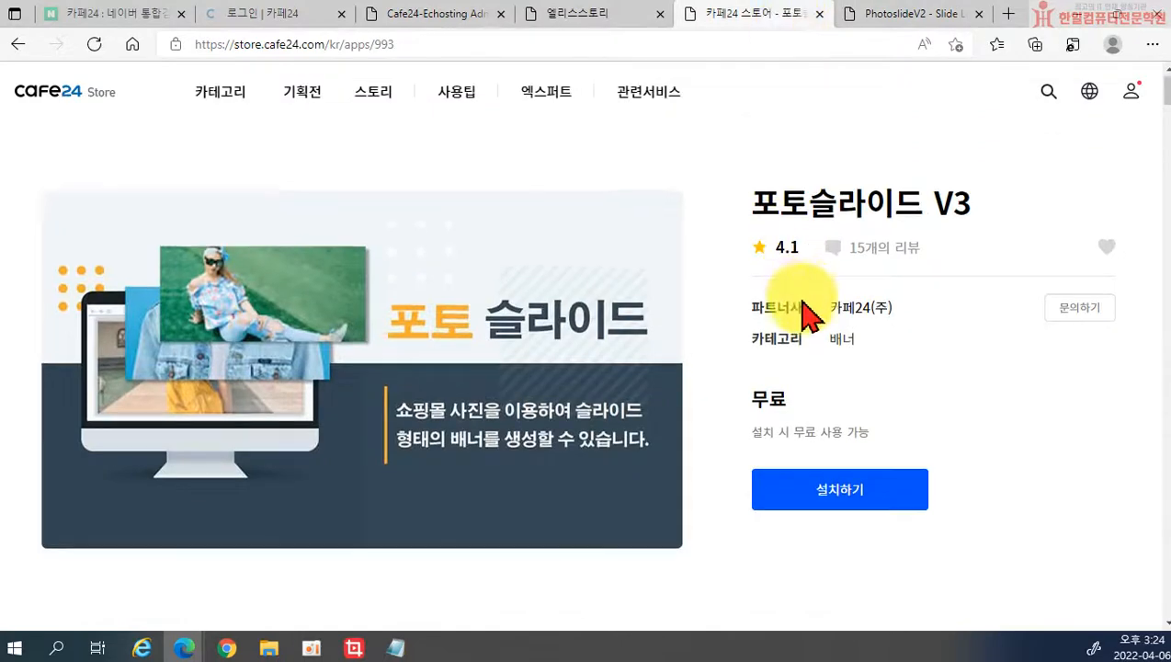
scroll(805, 318, "down", 5)
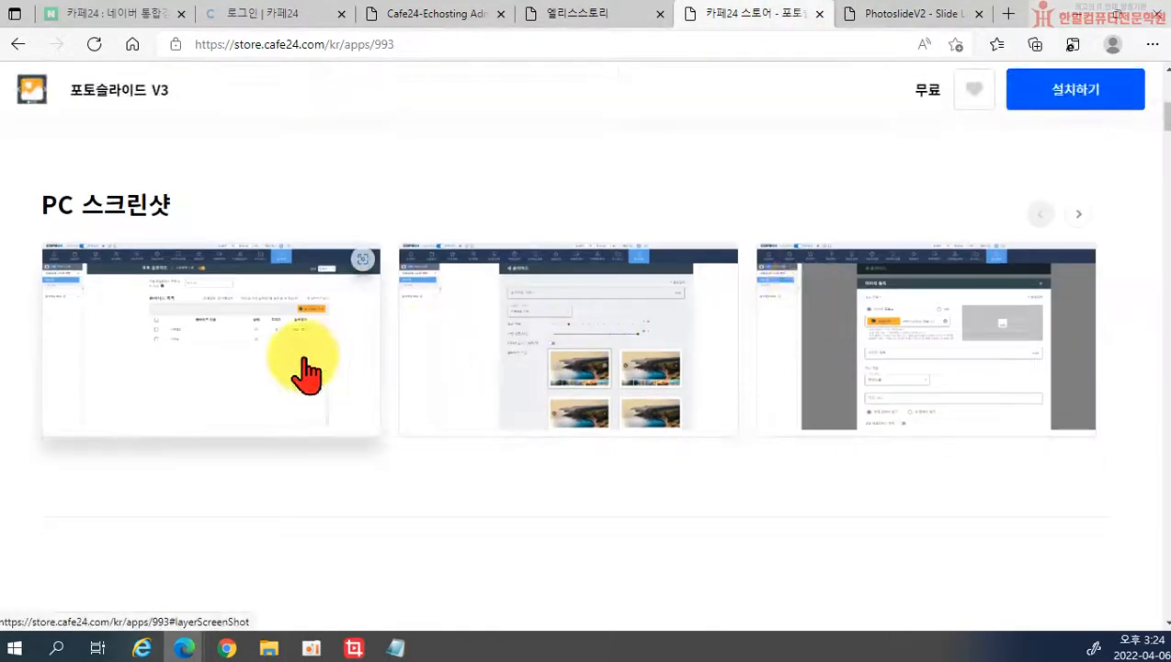
scroll(418, 366, "down", 2)
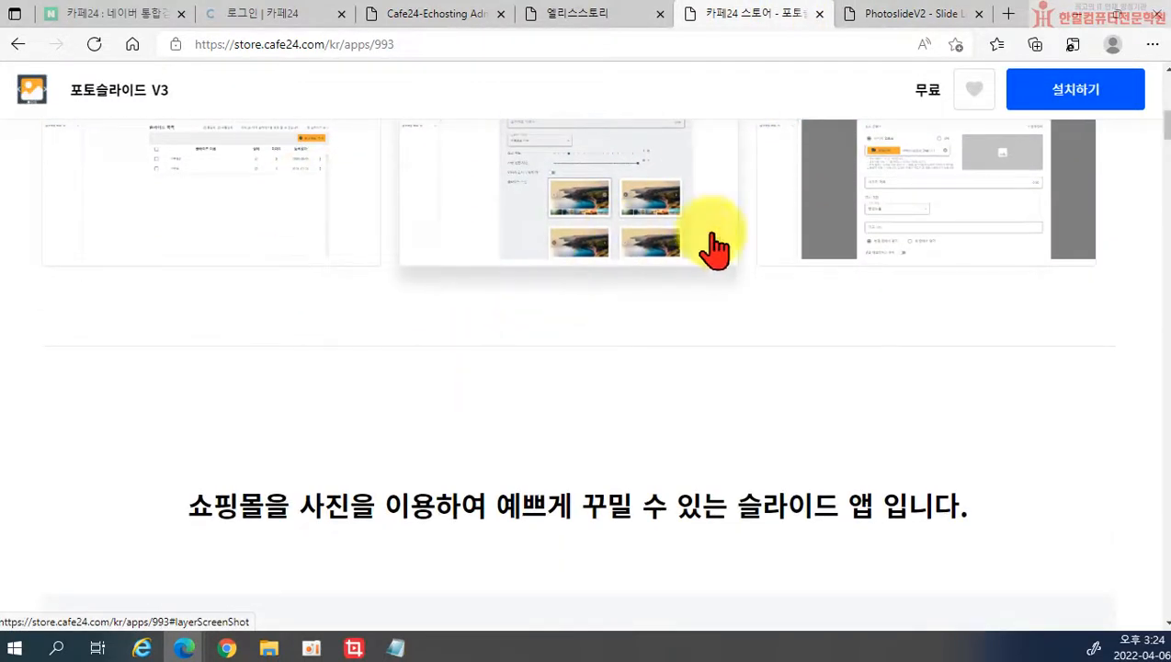
scroll(919, 313, "up", 2)
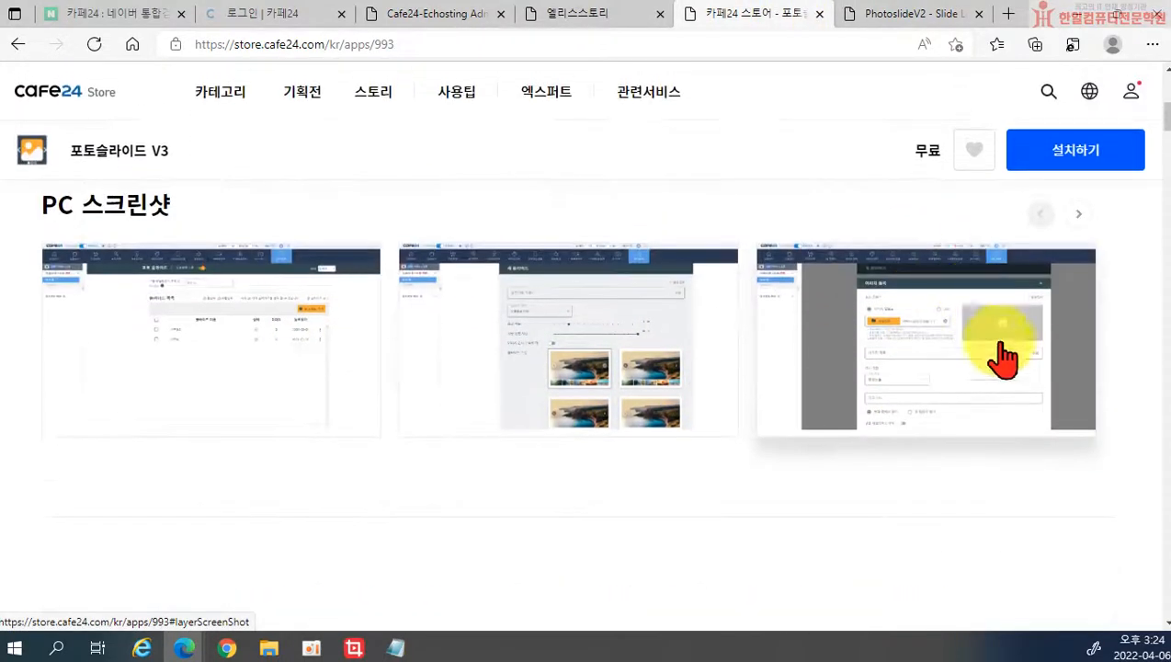
left_click(1077, 217)
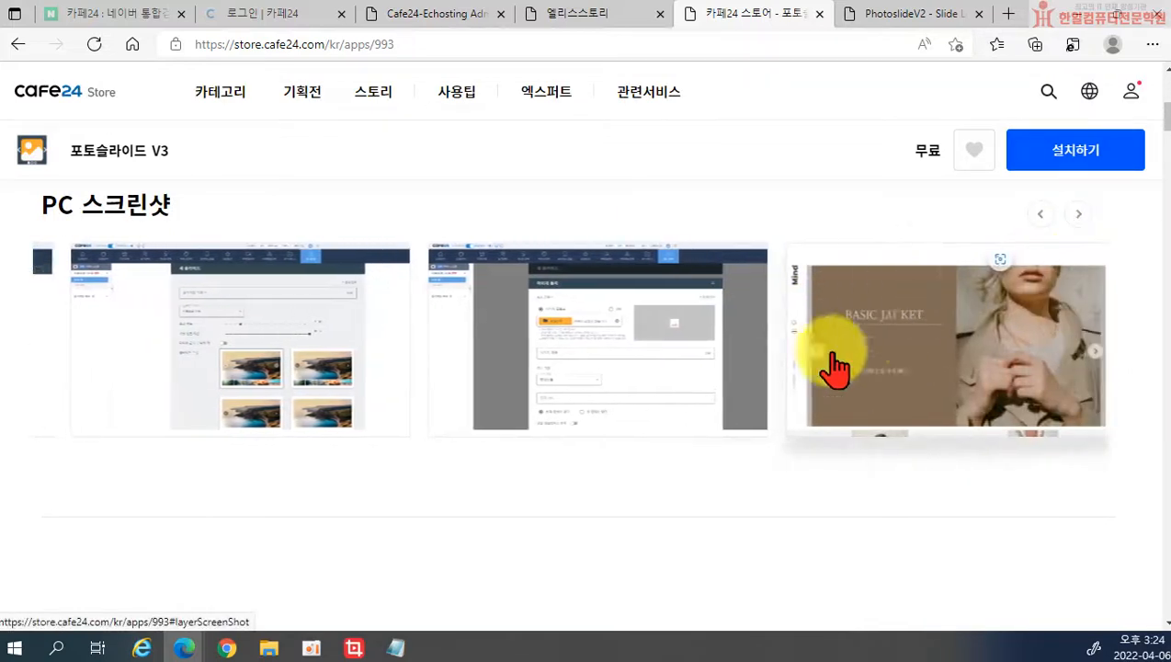
Step: Scroll through the app page's usage steps and back up to the top
scroll(928, 404, "down", 1)
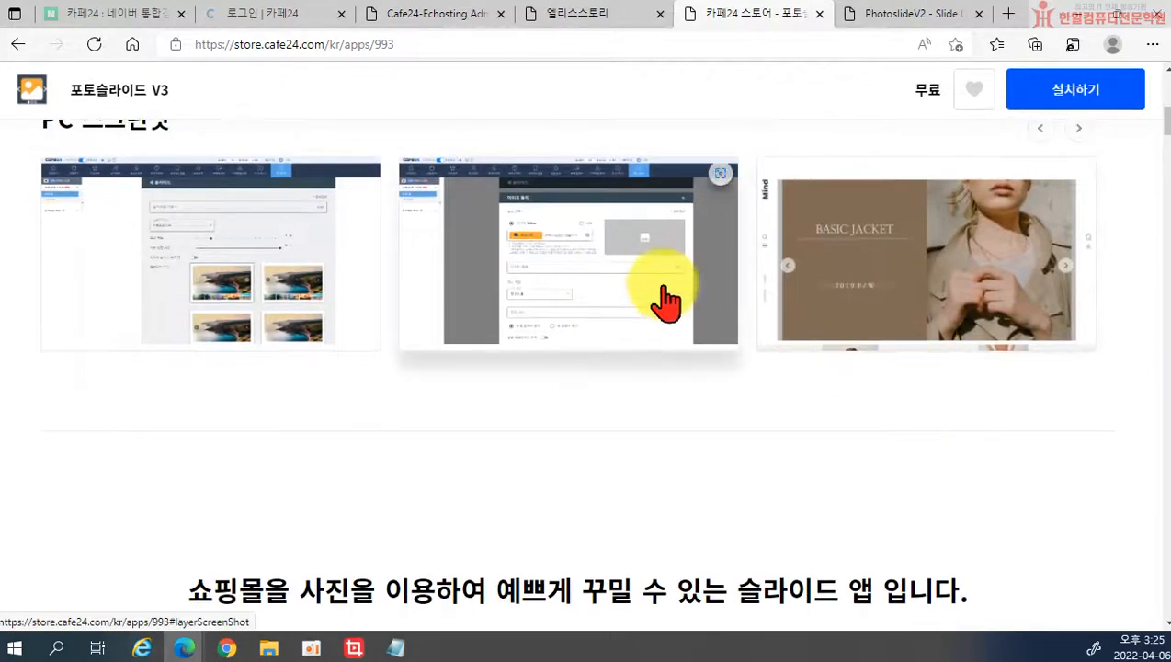
scroll(663, 296, "down", 6)
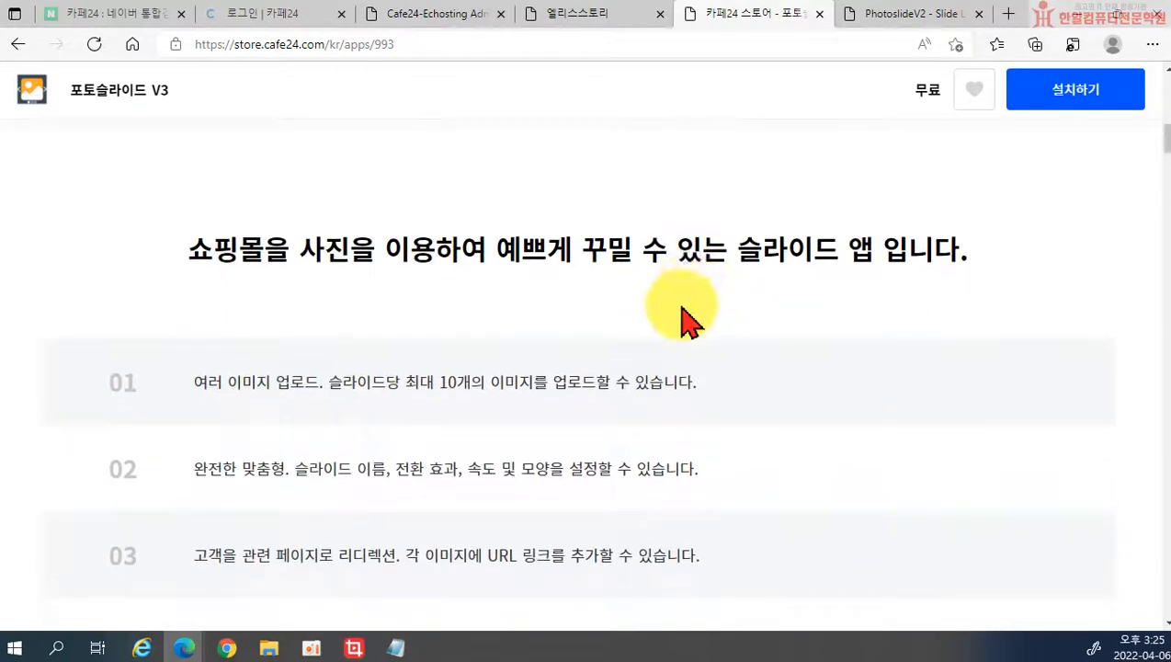
scroll(536, 357, "down", 10)
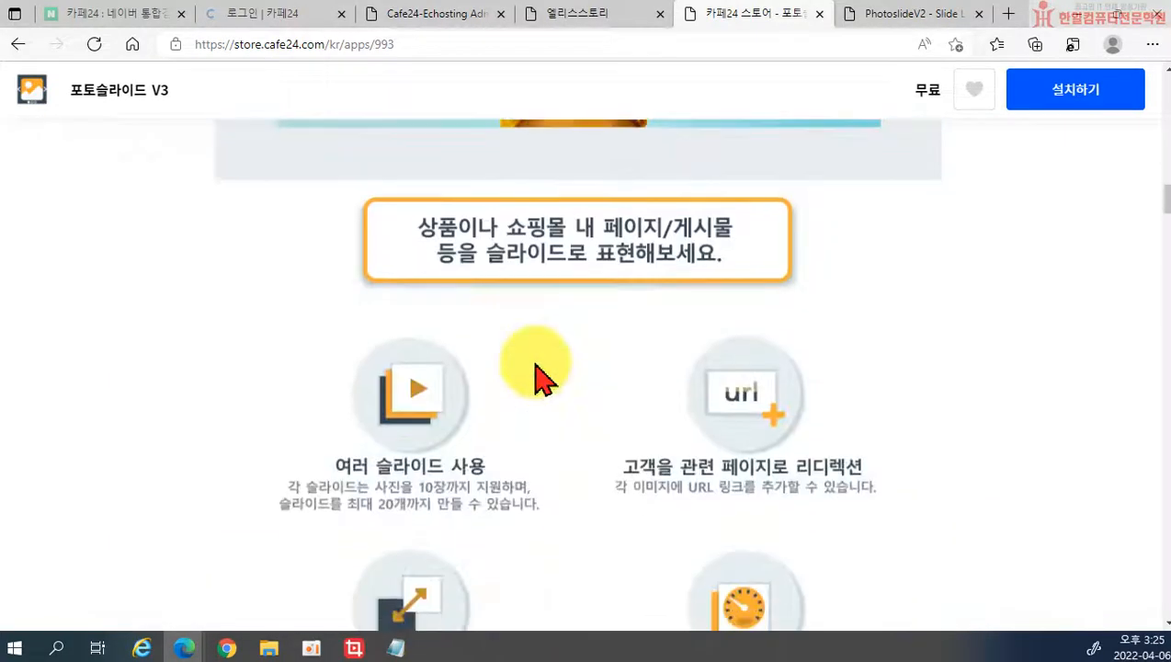
scroll(588, 368, "down", 6)
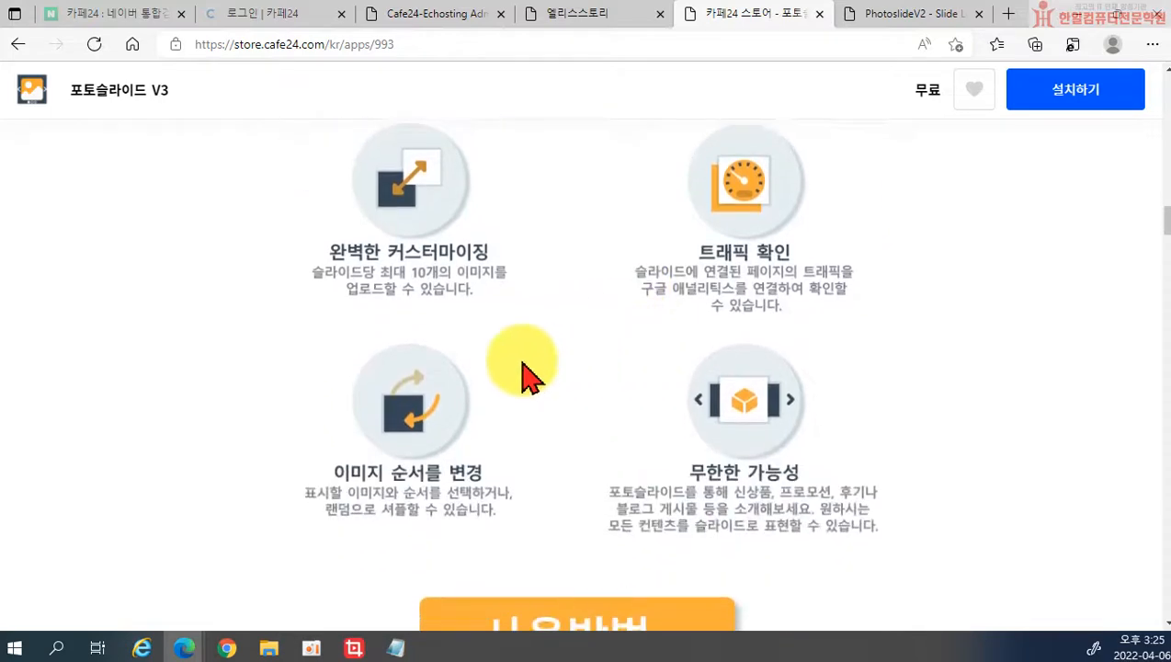
scroll(422, 382, "down", 7)
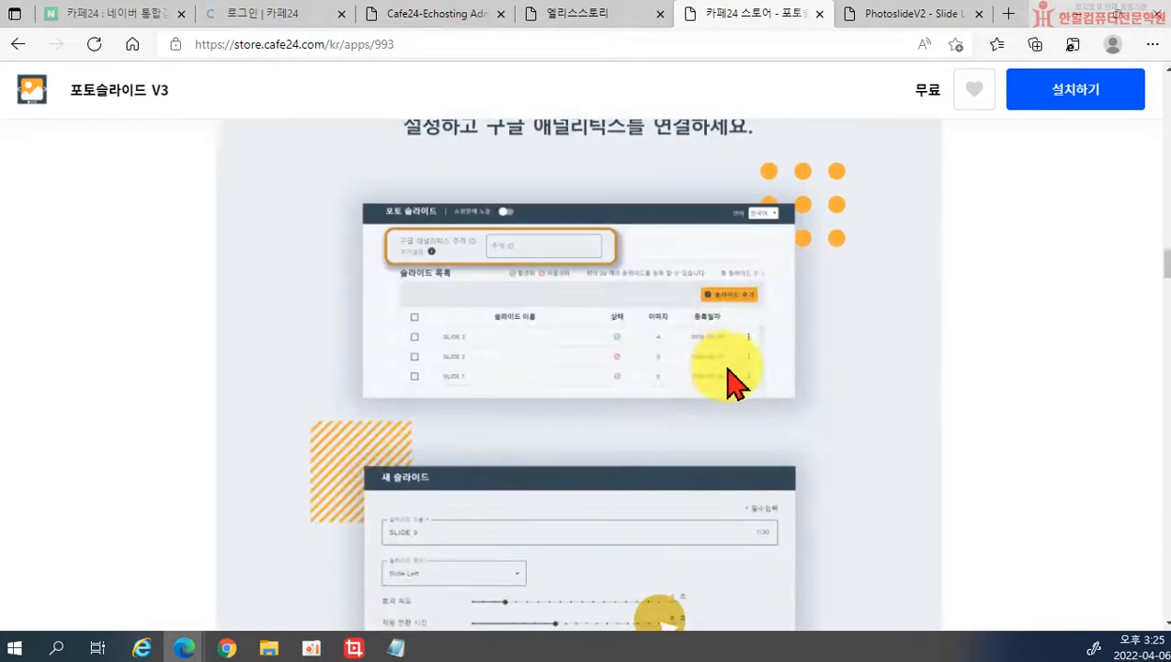
scroll(770, 408, "down", 10)
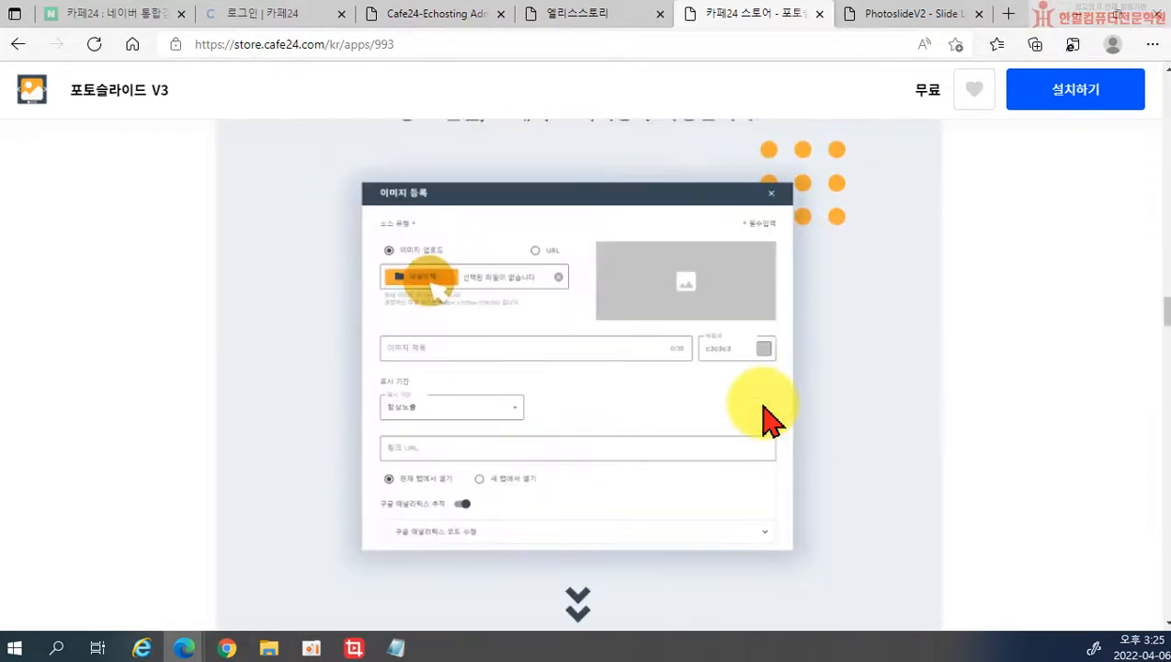
scroll(770, 418, "down", 3)
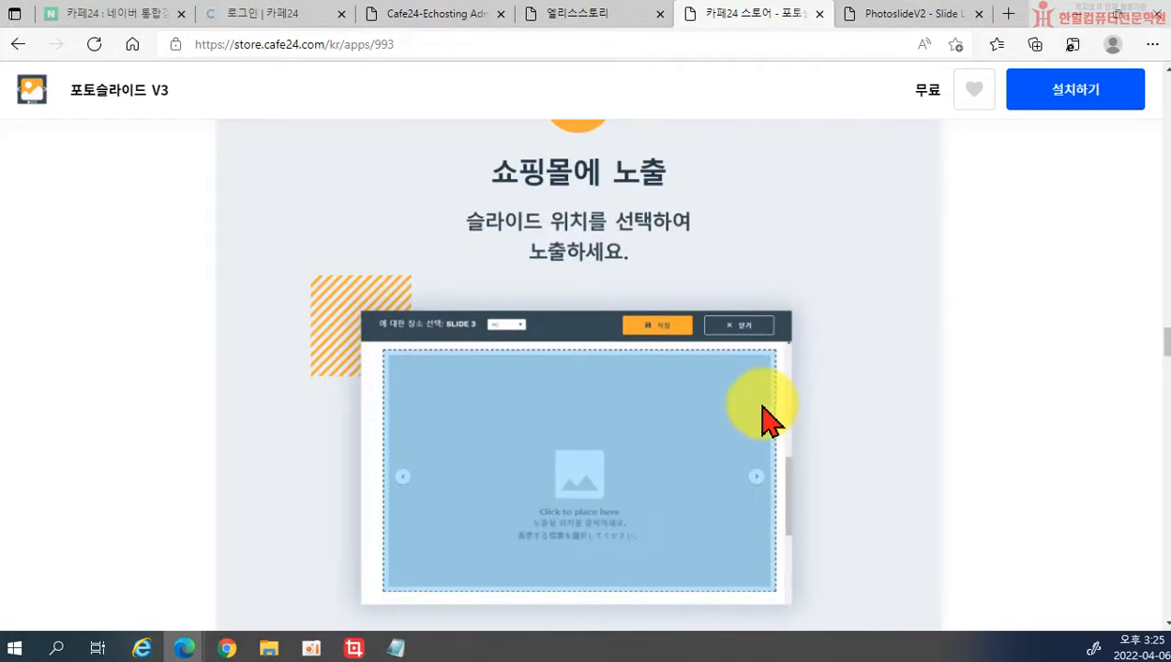
scroll(767, 420, "up", 4)
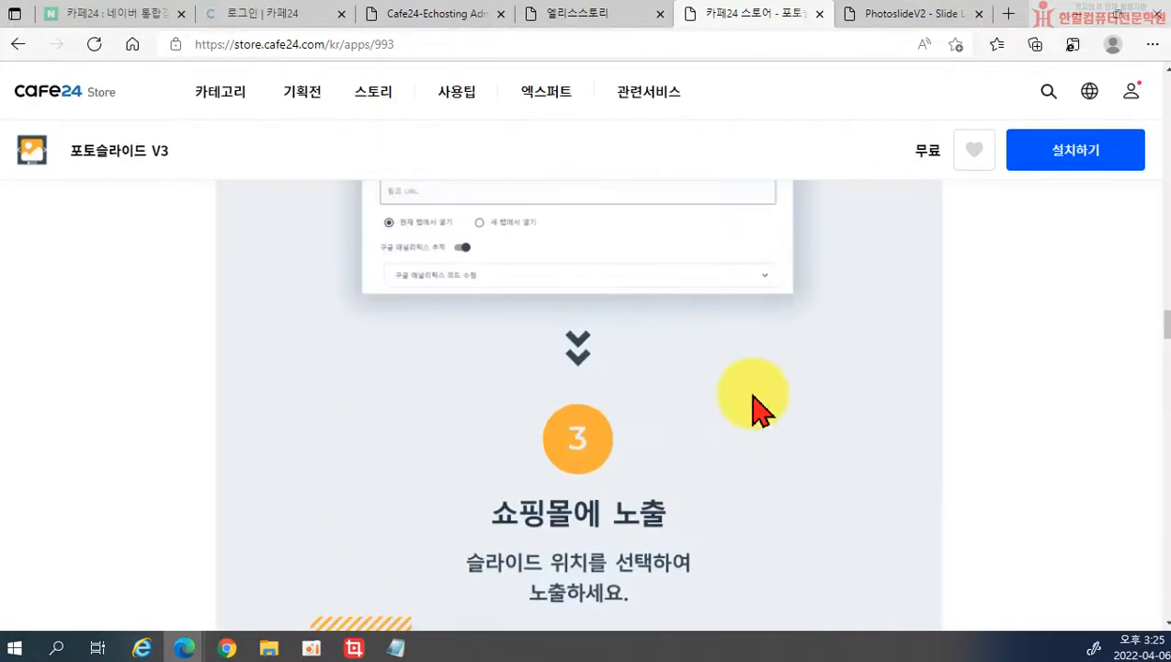
scroll(761, 409, "down", 4)
scroll(761, 409, "down", 5)
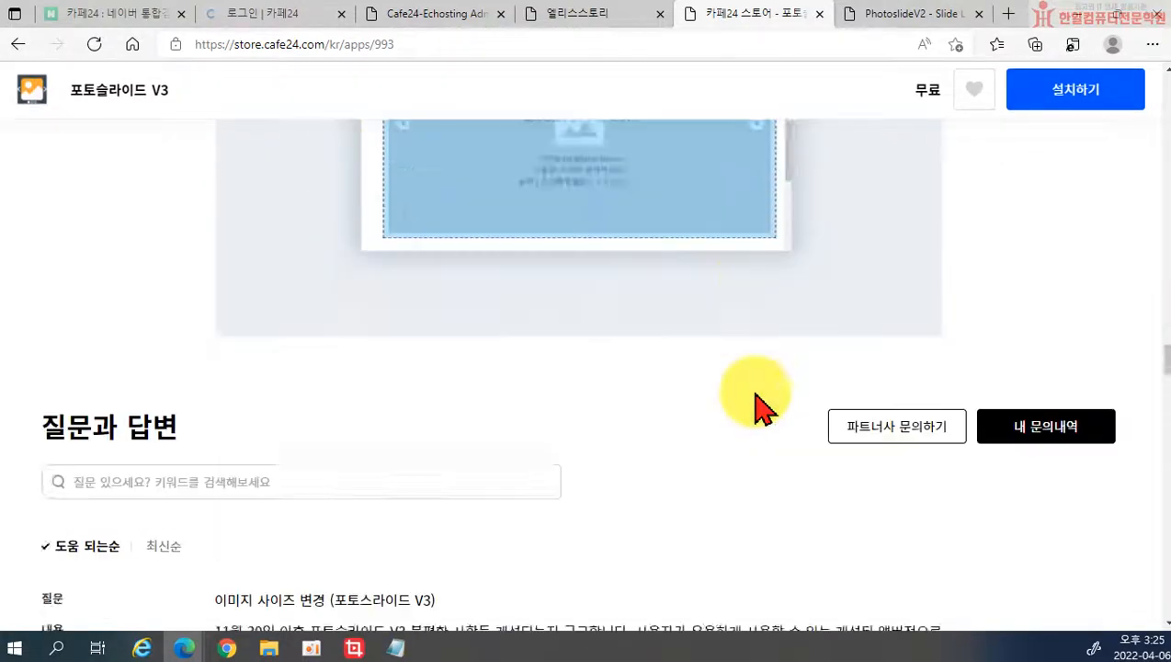
scroll(763, 404, "up", 10)
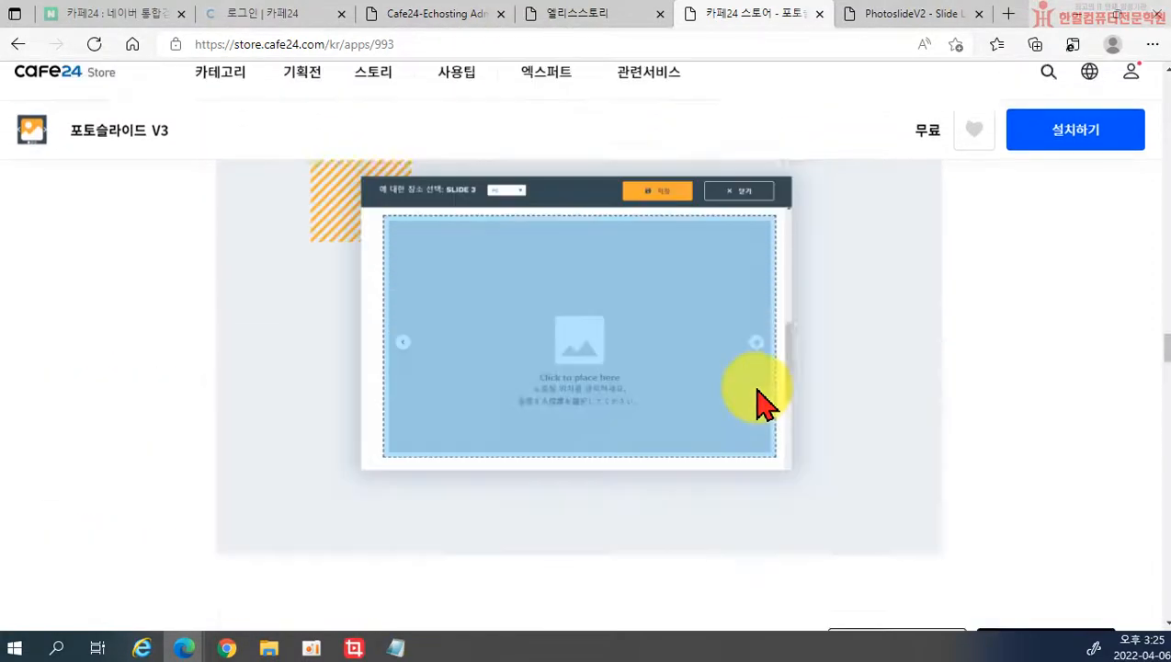
scroll(758, 393, "up", 15)
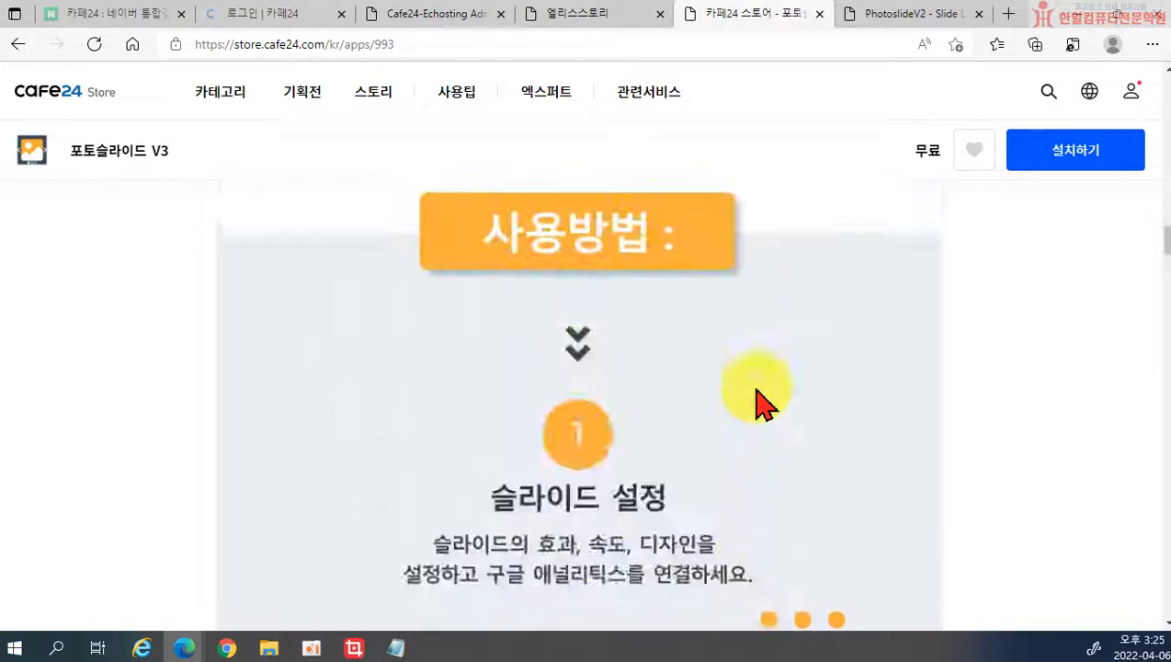
scroll(528, 363, "up", 6)
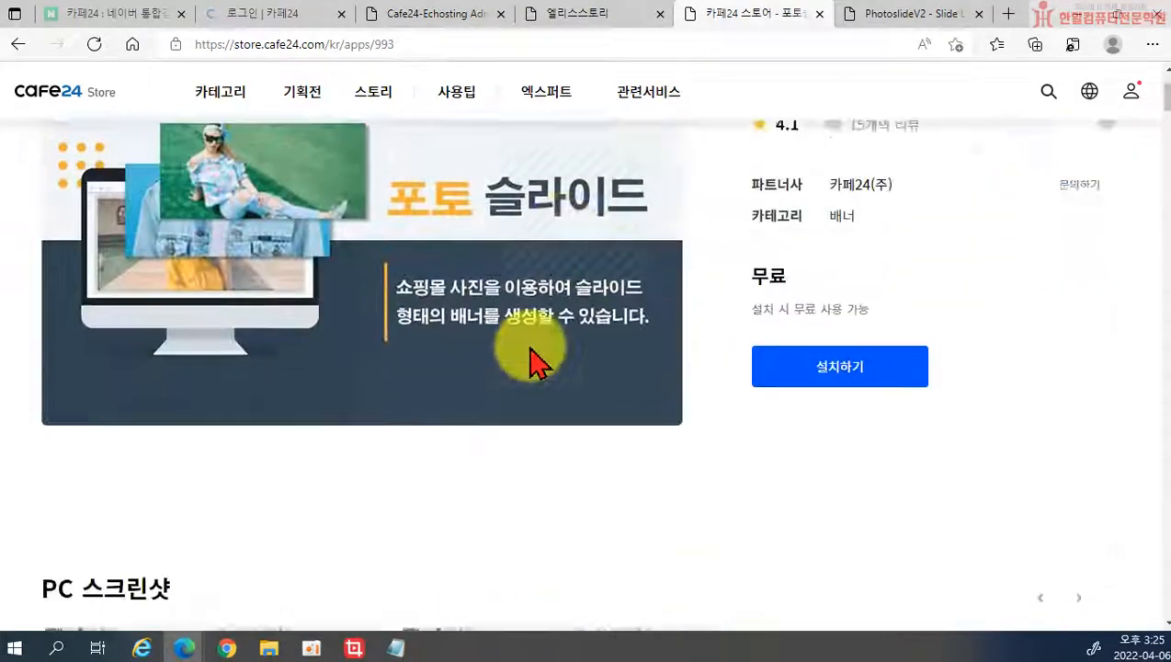
scroll(736, 386, "down", 3)
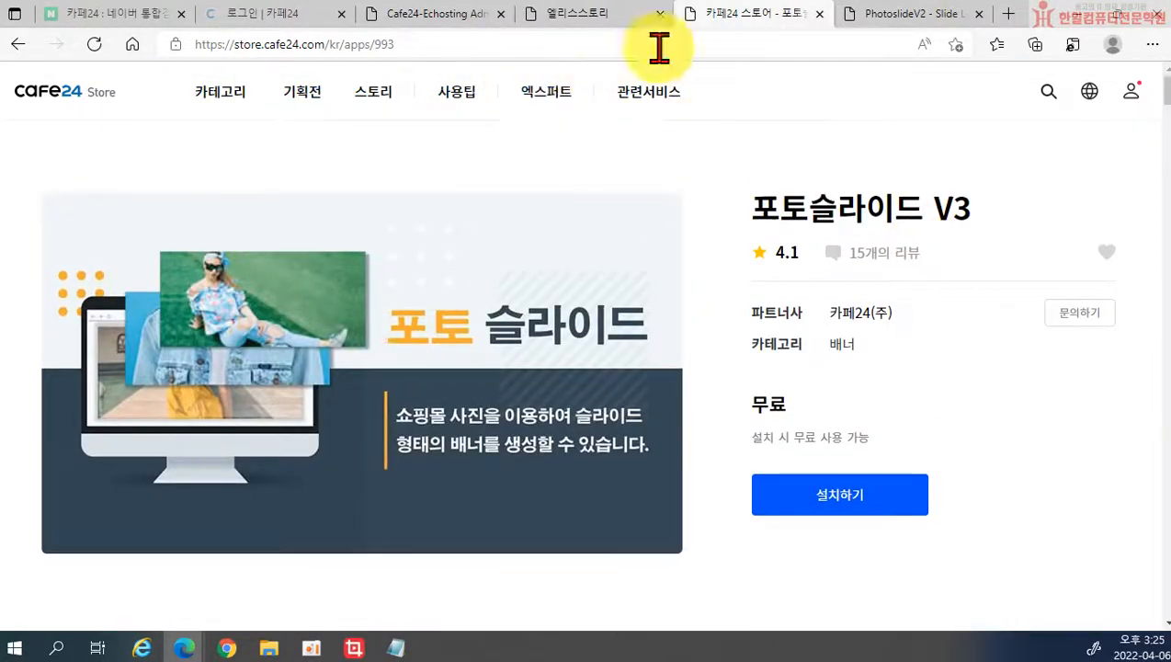
Step: Open the Photo Slide V3 management page from My Apps, declining translation
left_click(591, 22)
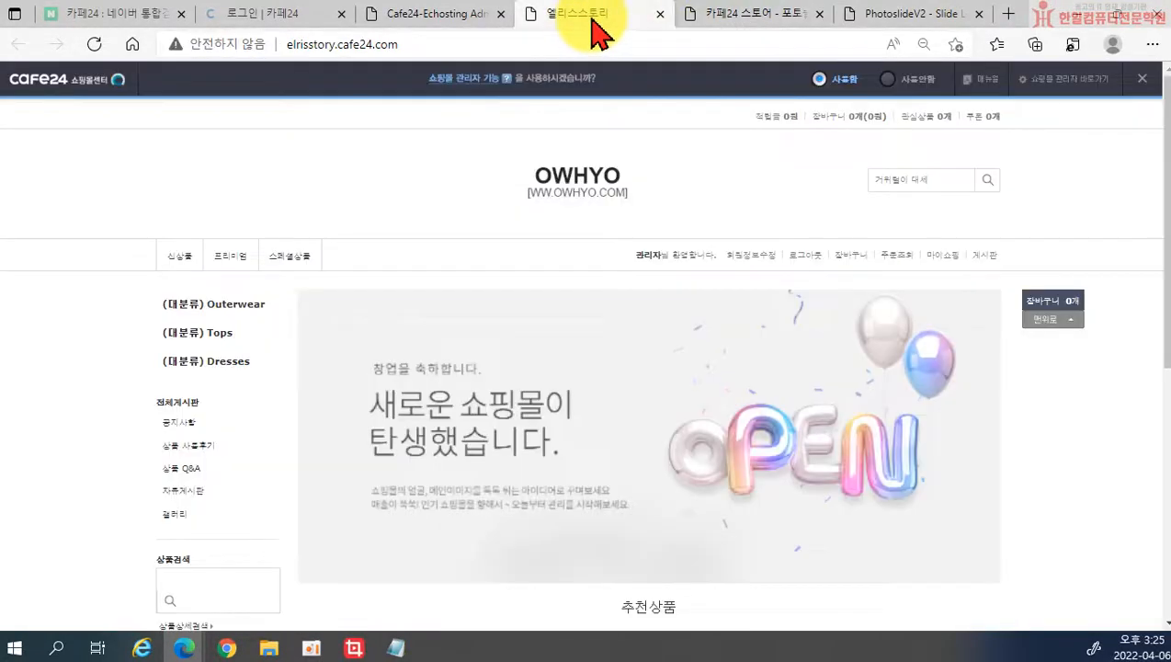
left_click(441, 14)
left_click(19, 238)
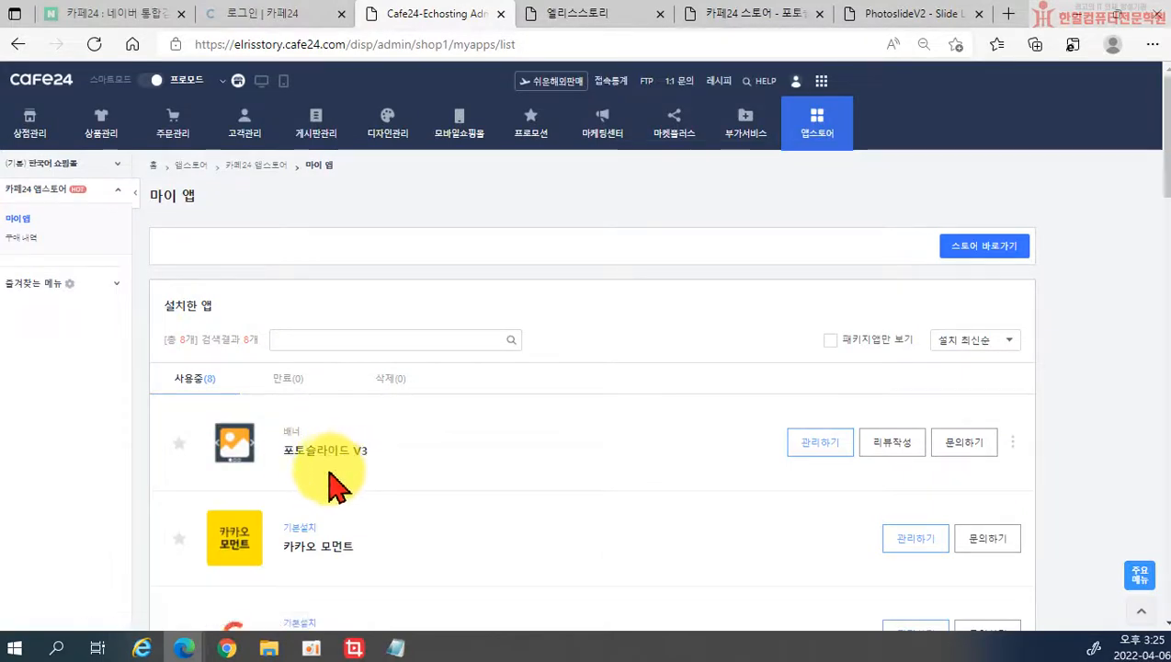
left_click(830, 448)
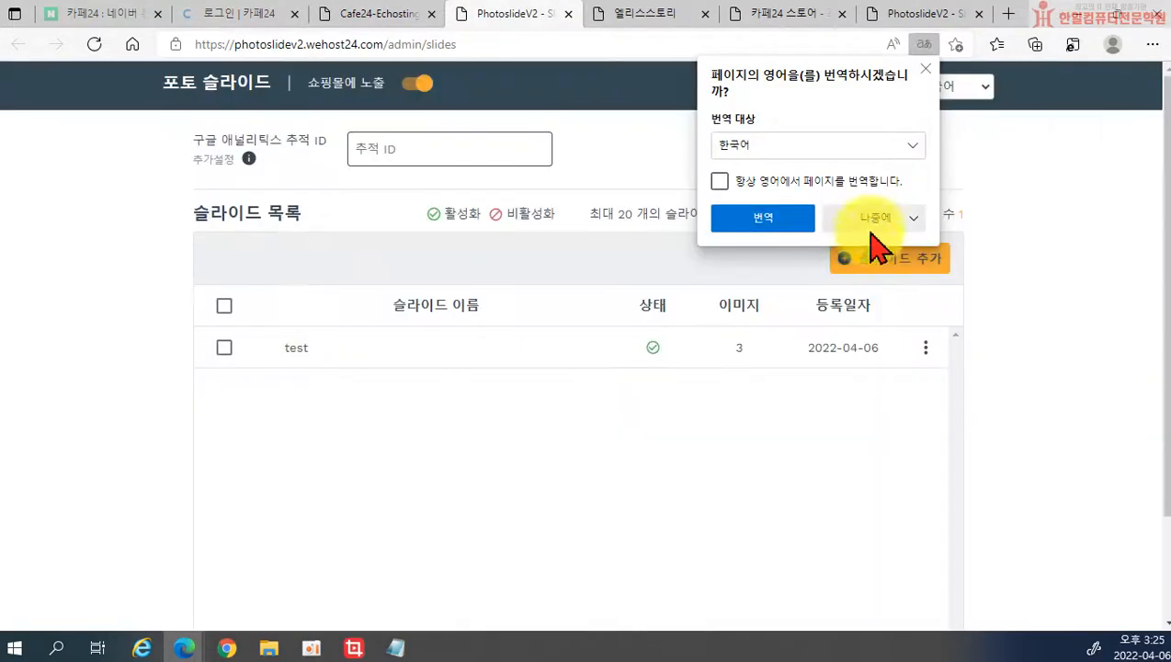
left_click(877, 220)
left_click(869, 251)
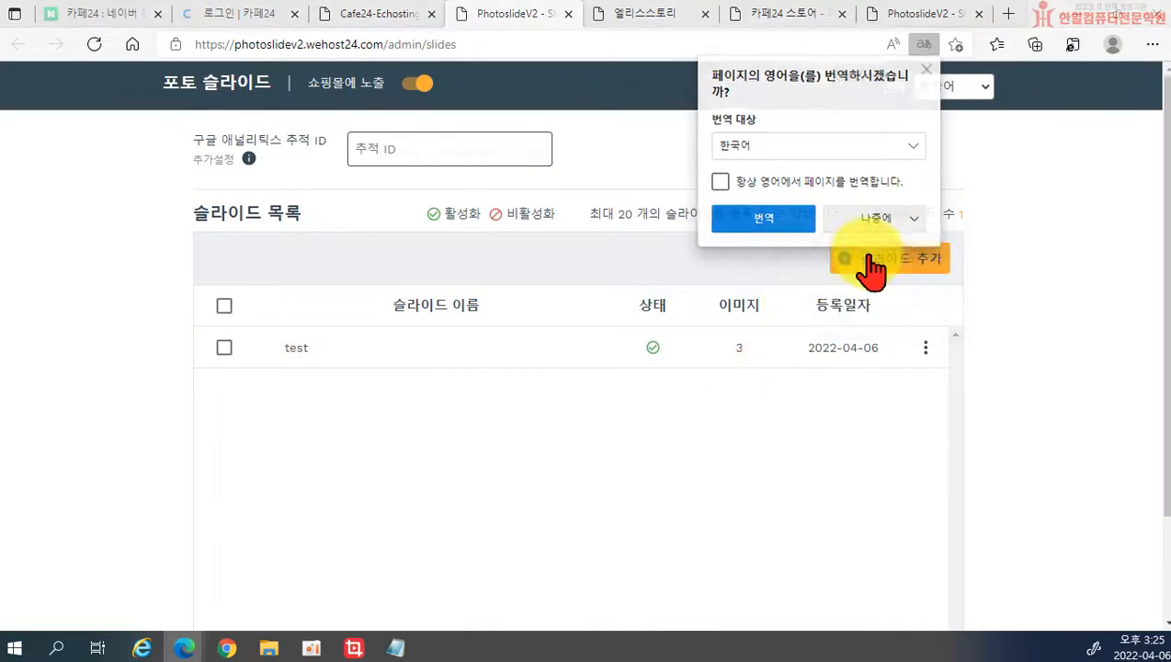
Step: Open 노출 위치 설정 for slide 'test' and launch the 화면 위치 선택기
left_click(924, 349)
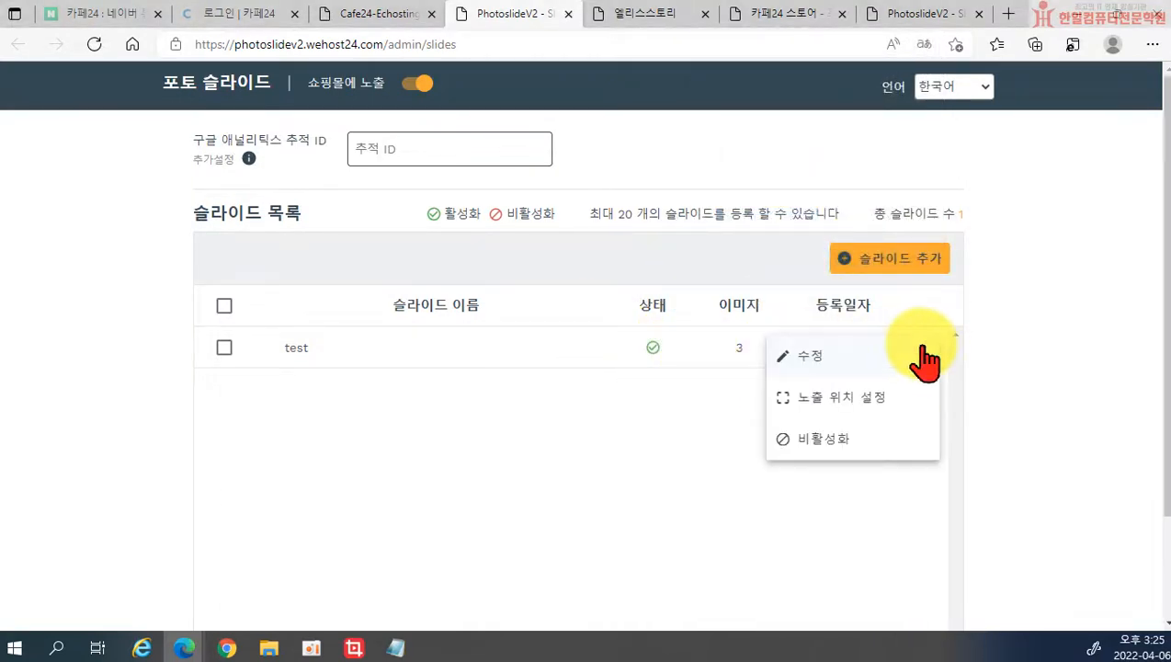
left_click(823, 403)
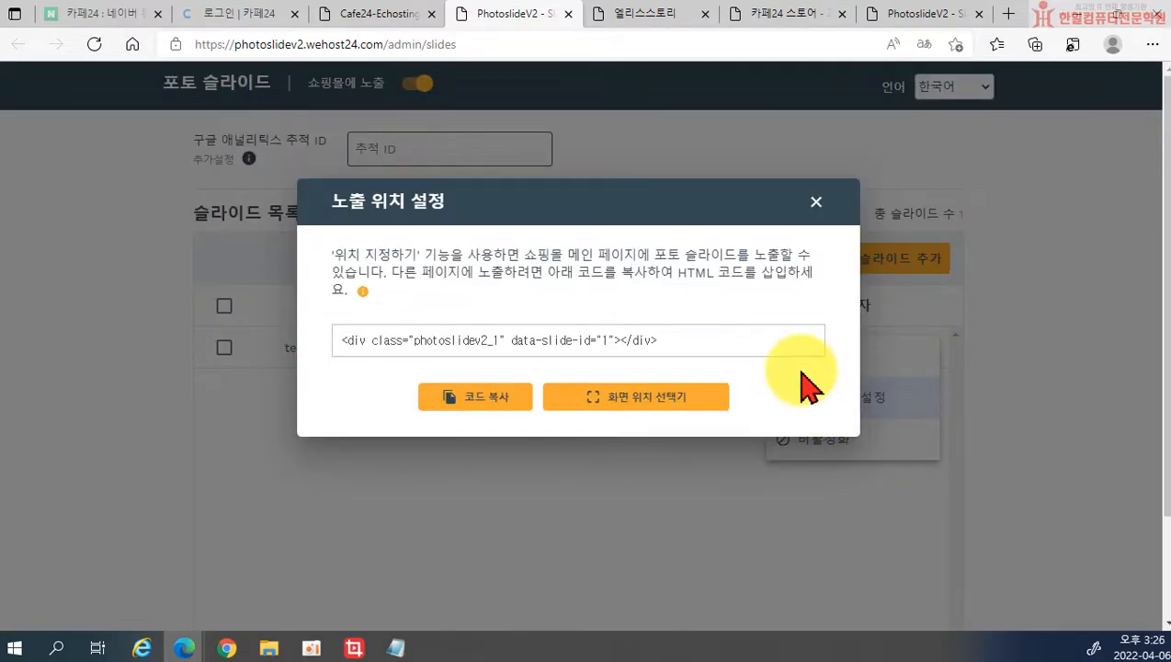
left_click(816, 201)
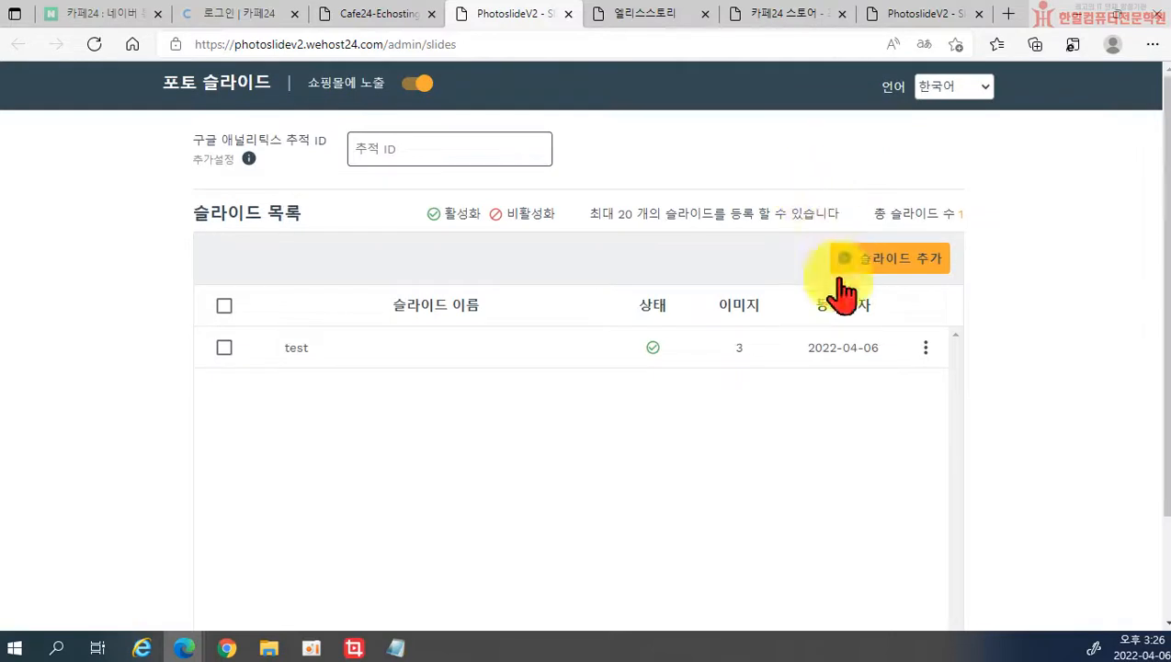
left_click(924, 349)
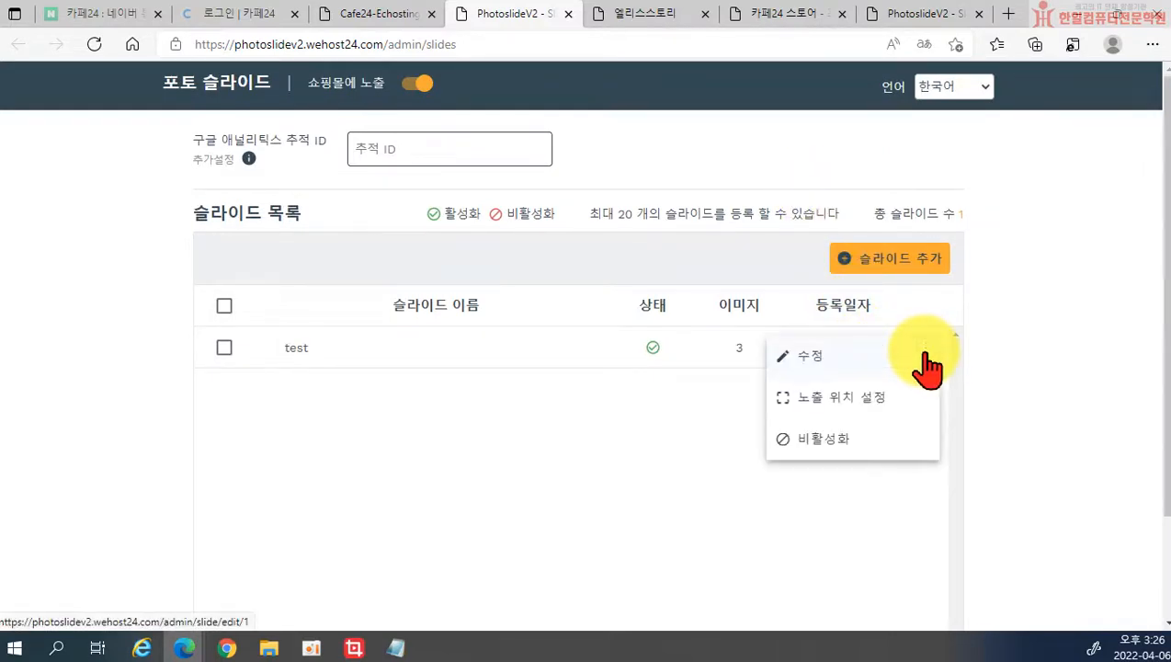
left_click(827, 401)
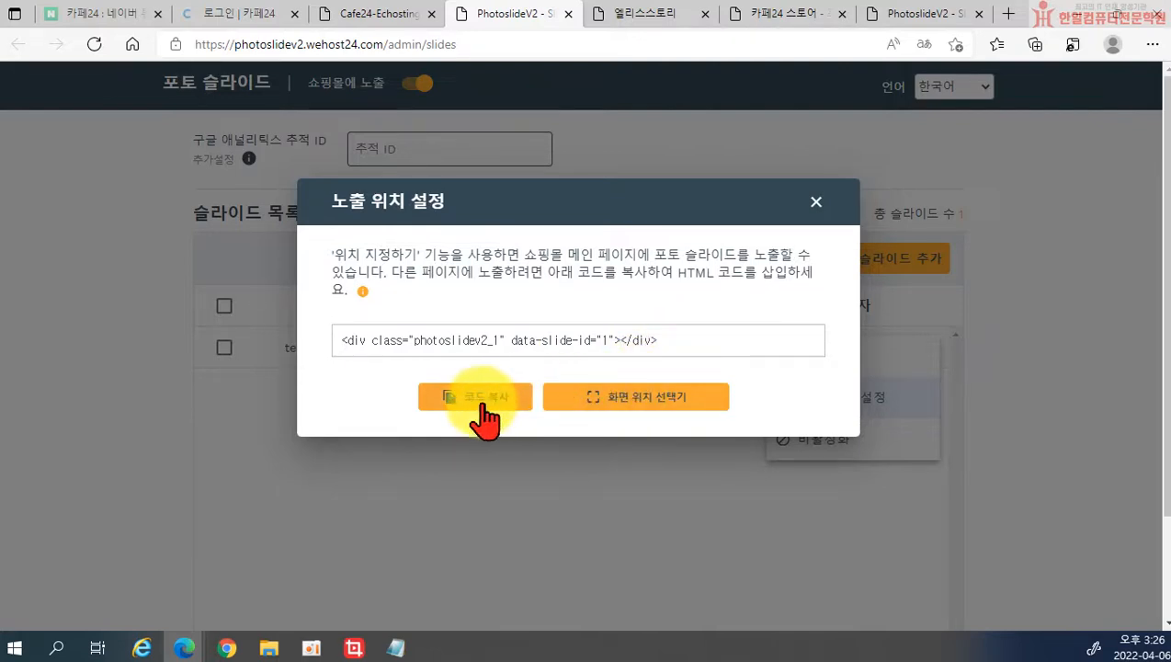
left_click(626, 402)
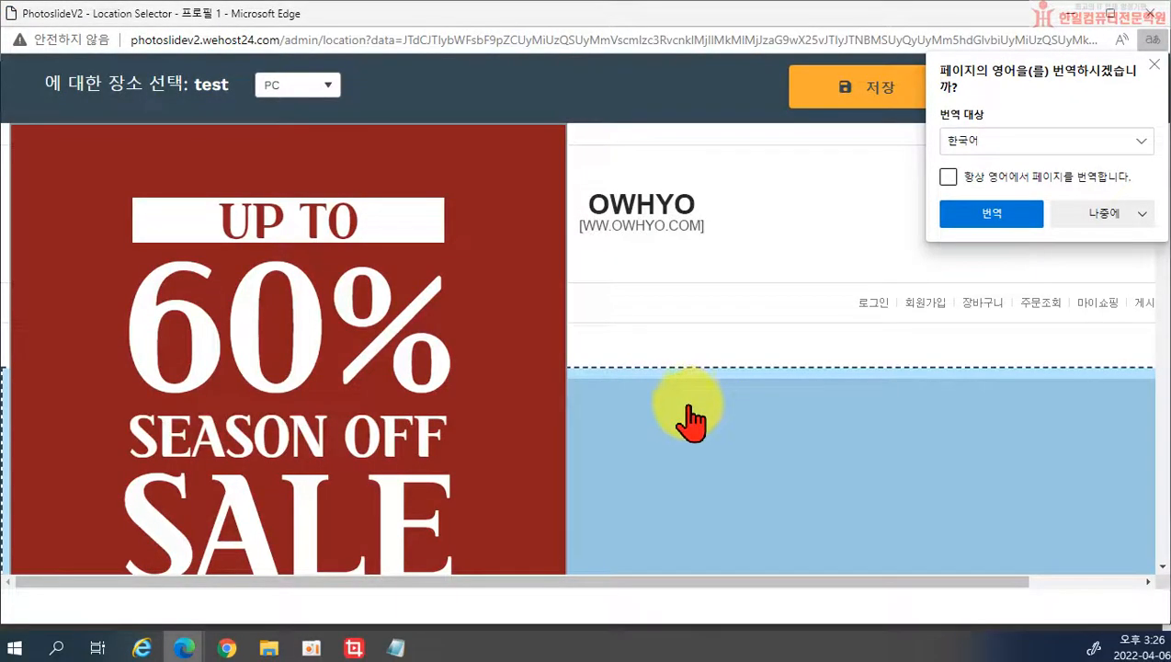
Step: Place slide 'test' in the block below the shop header and save the position
left_click(674, 411)
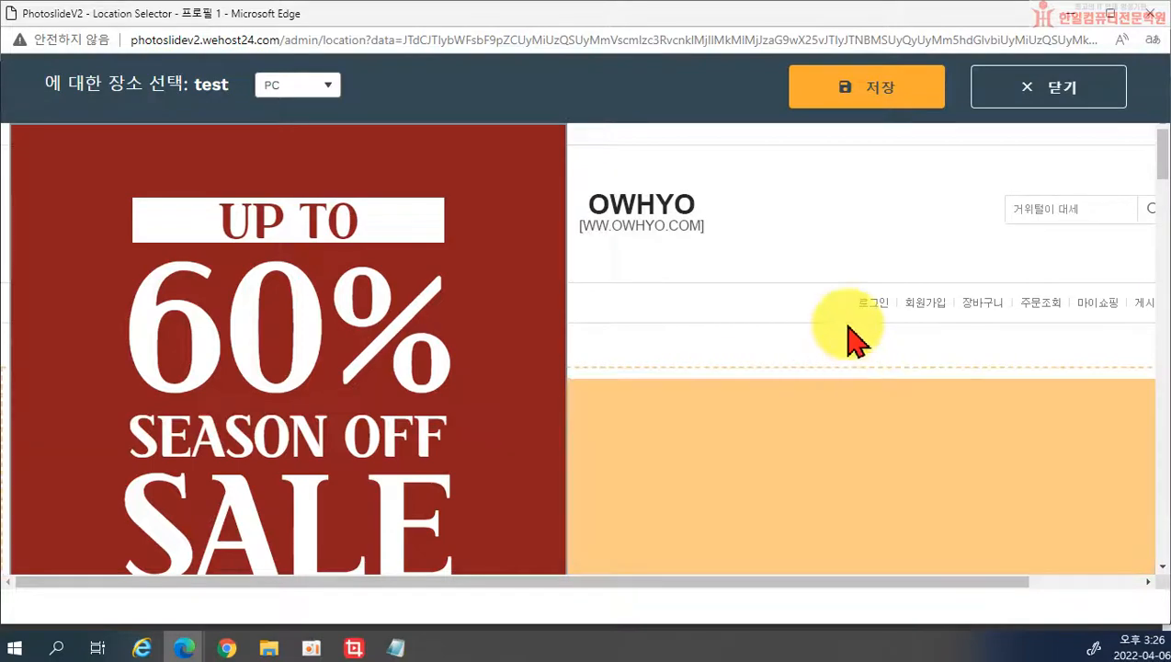
left_click(860, 96)
left_click(519, 432)
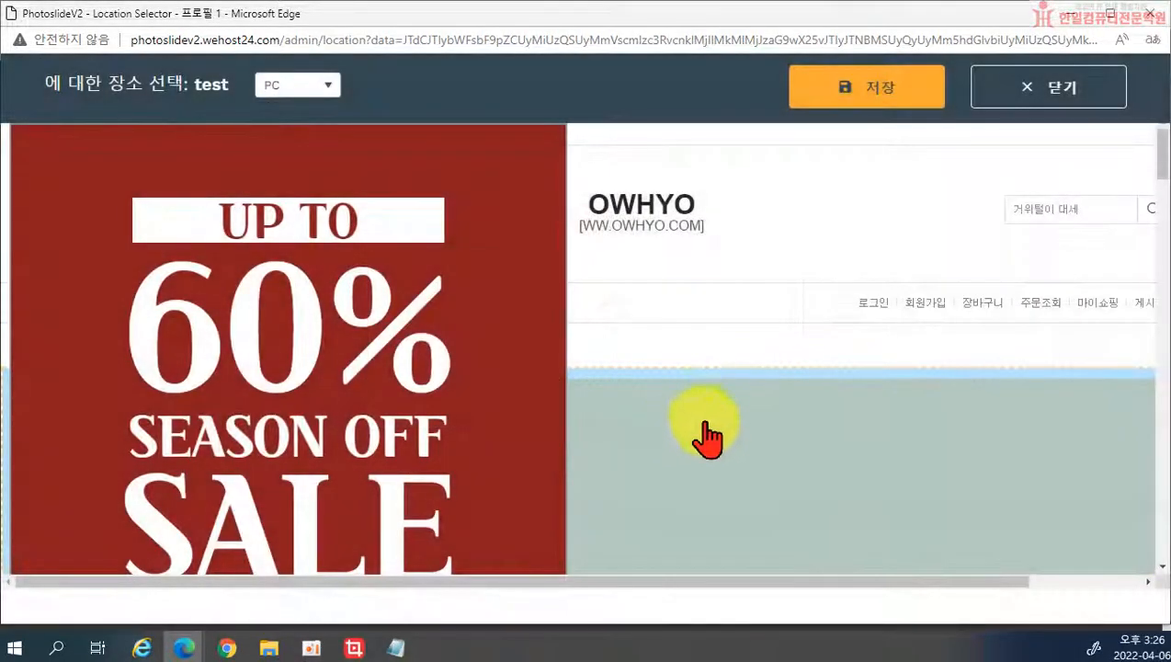
scroll(700, 452, "down", 5)
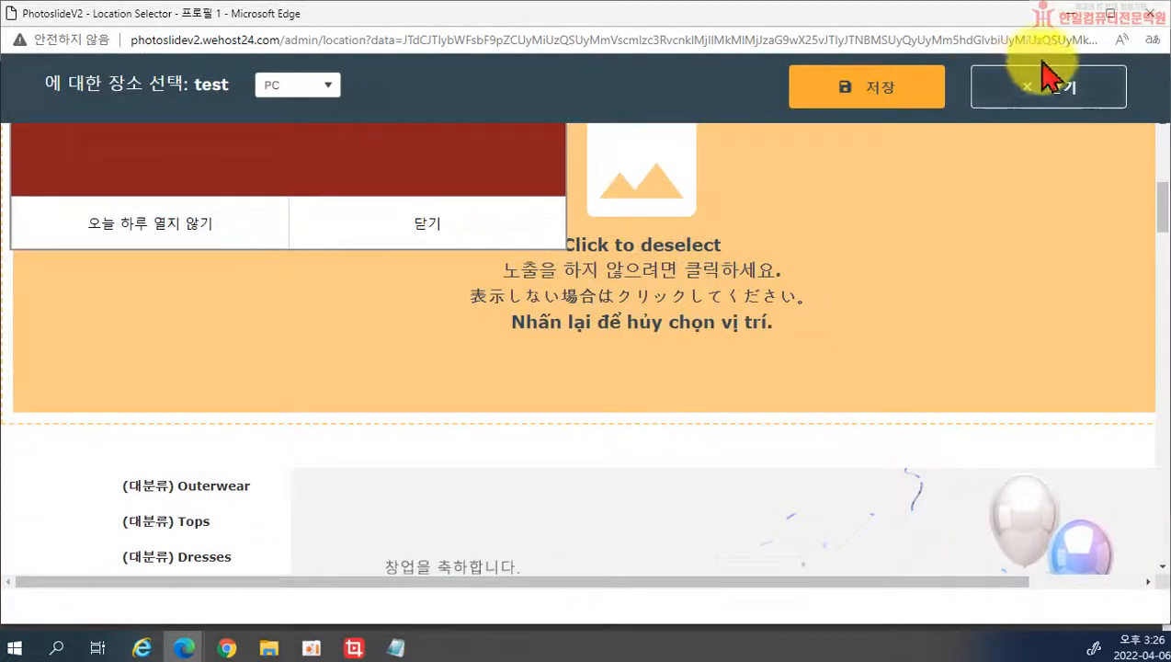